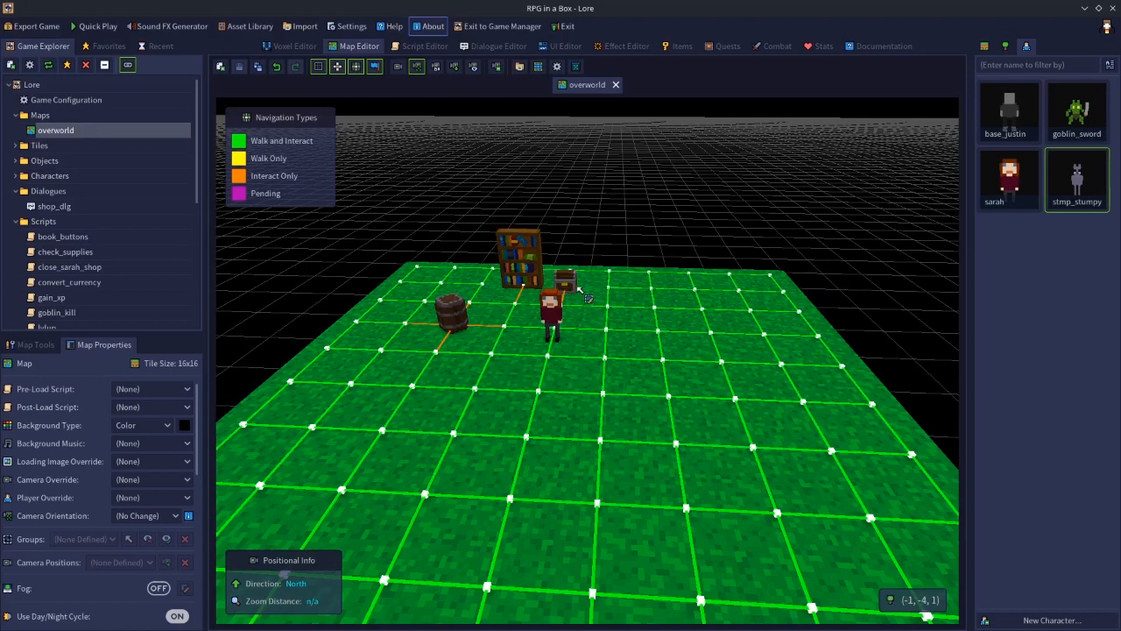
- Turn the barrel on the overworld map into an item container and name the container Wooden Barrel
scroll(561, 386, "up", 2)
middle_click_drag(561, 383, 441, 307)
key("c")
key("w")
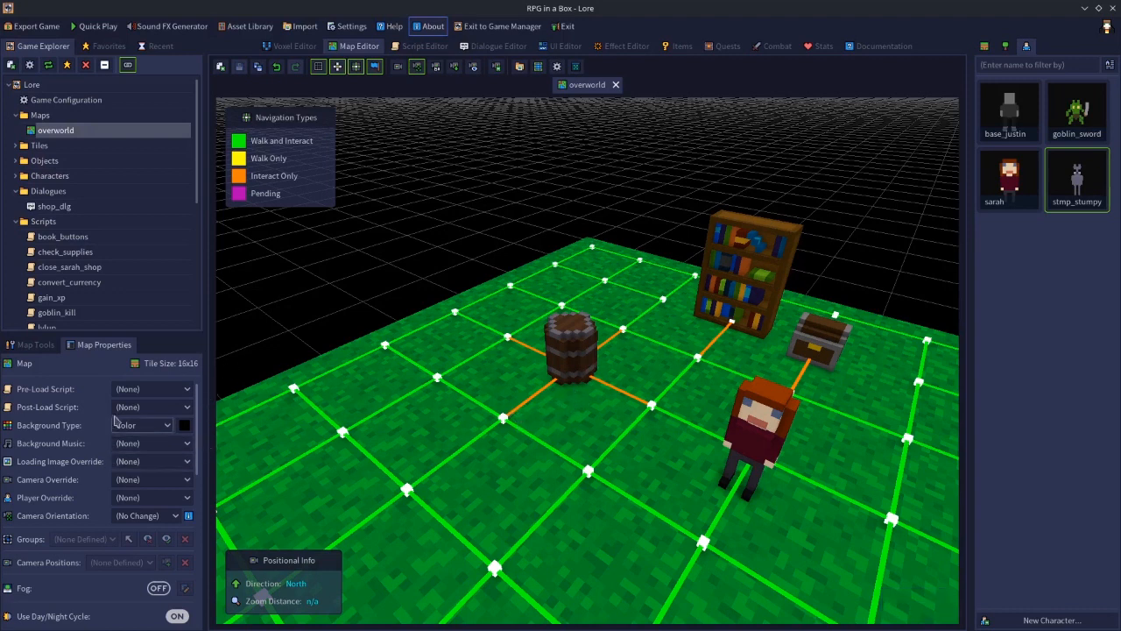
left_click(572, 361)
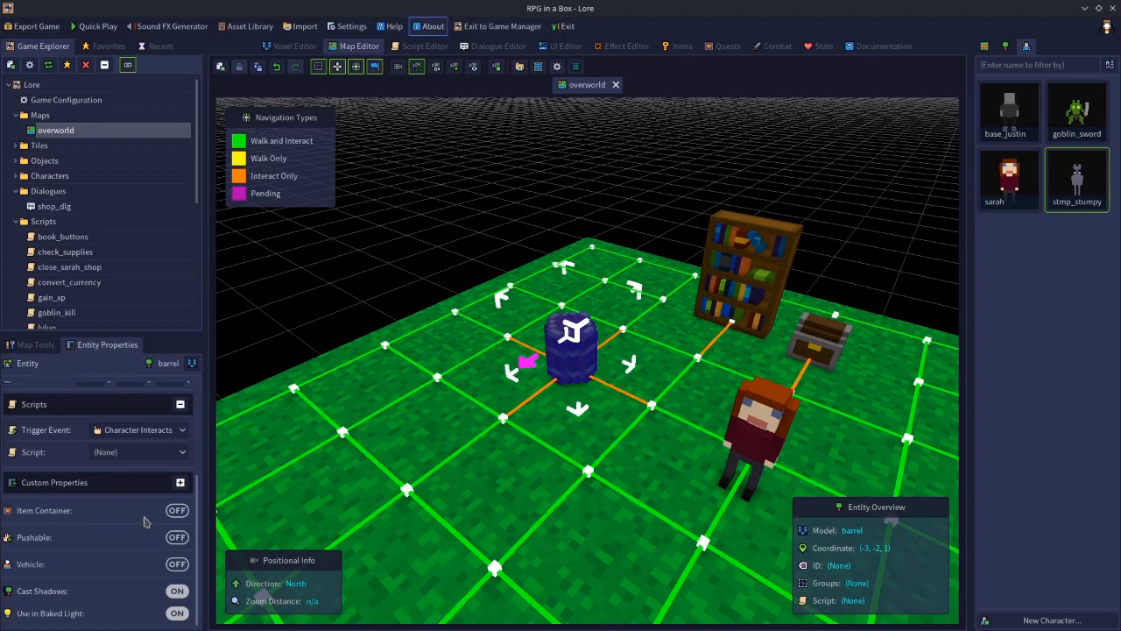
left_click(177, 511)
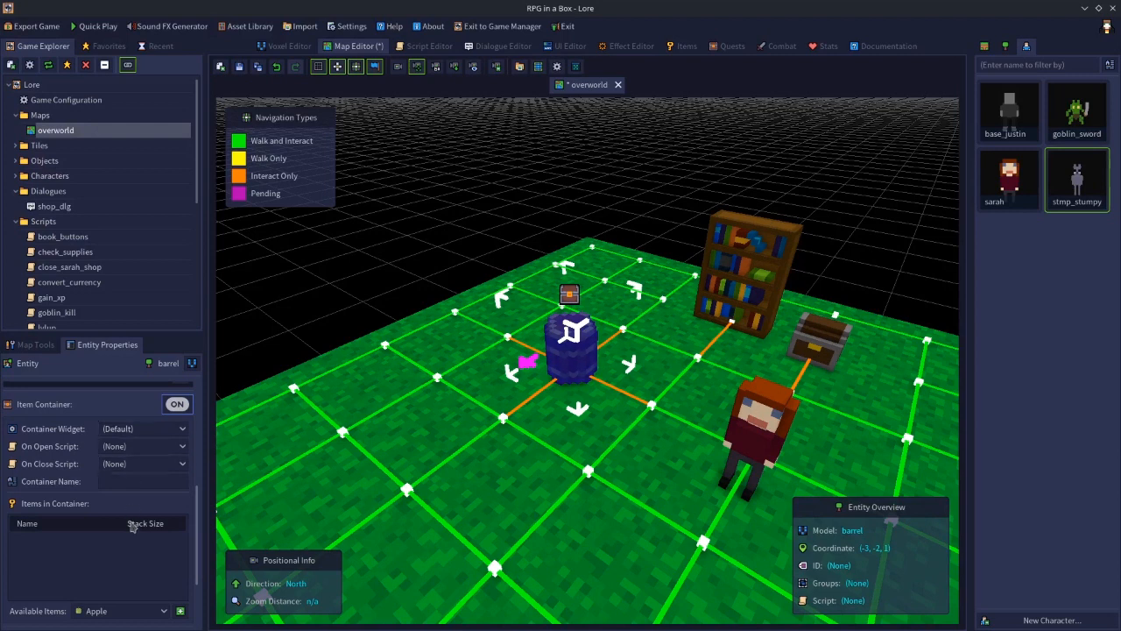
left_click(124, 480)
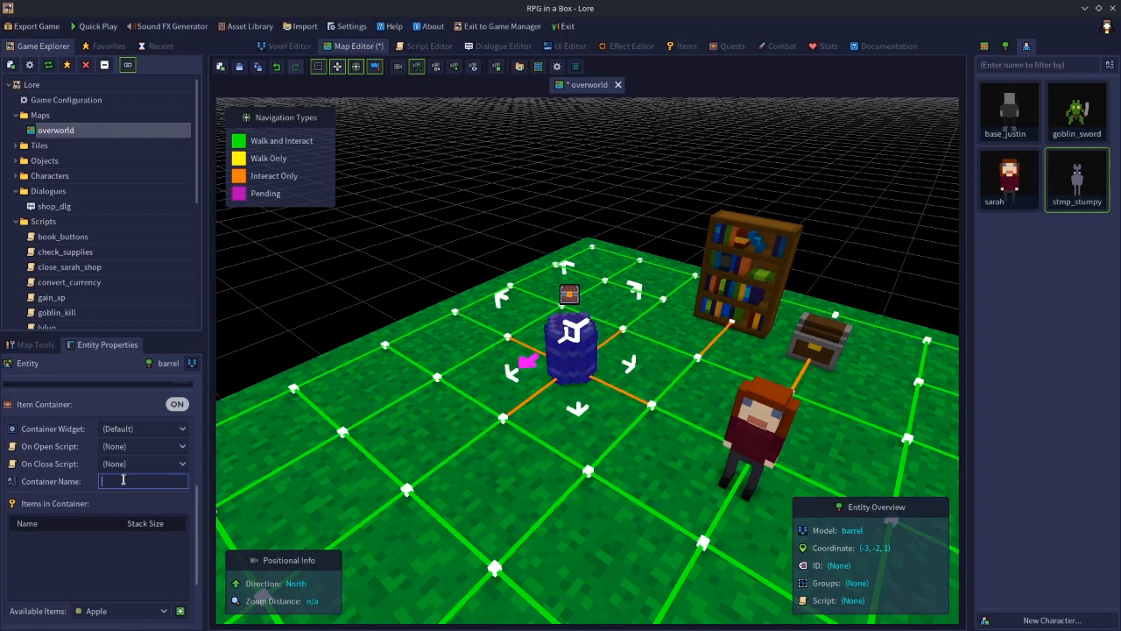
type("Wooden Barrel")
- Review the items available for the barrel's container and compare them with the project's item definitions, including Apple's properties
scroll(102, 489, "down", 3)
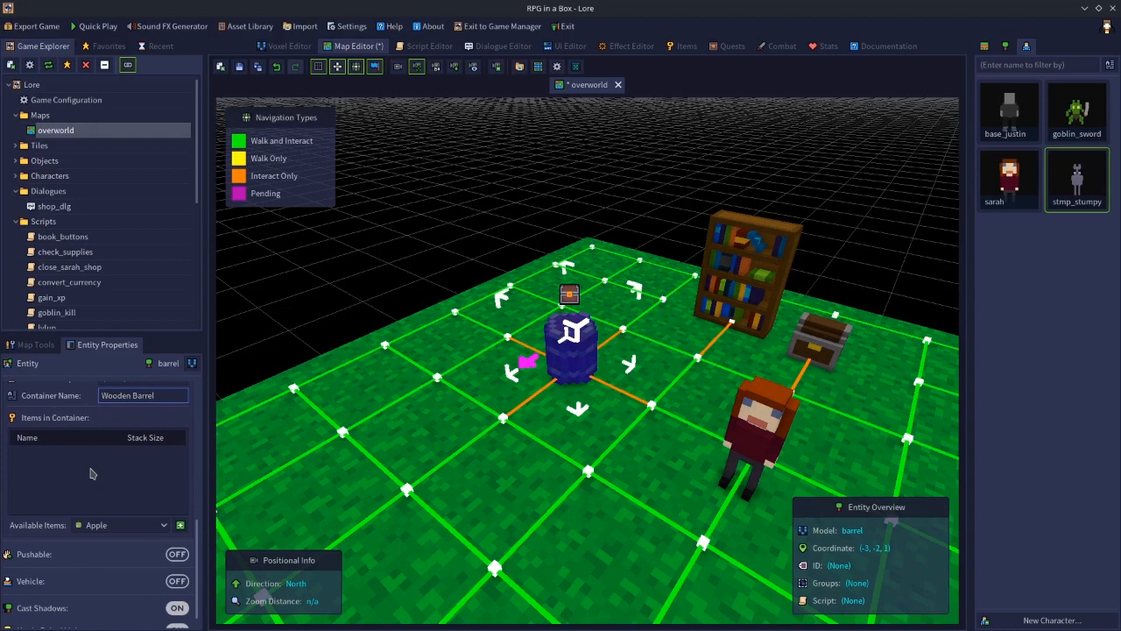
left_click(98, 531)
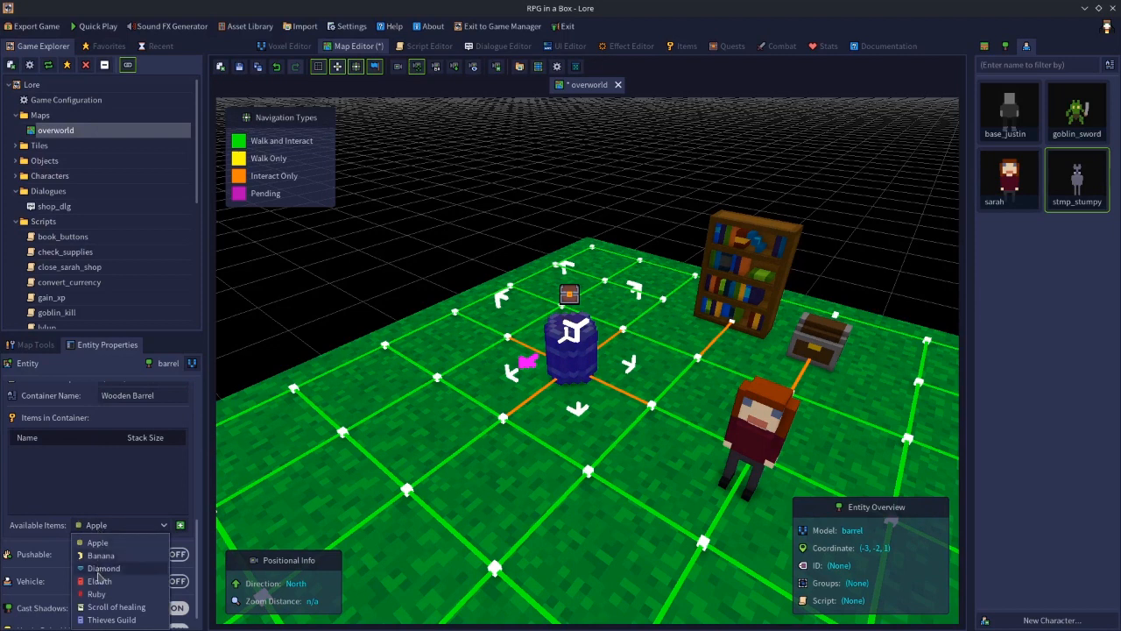
left_click(97, 543)
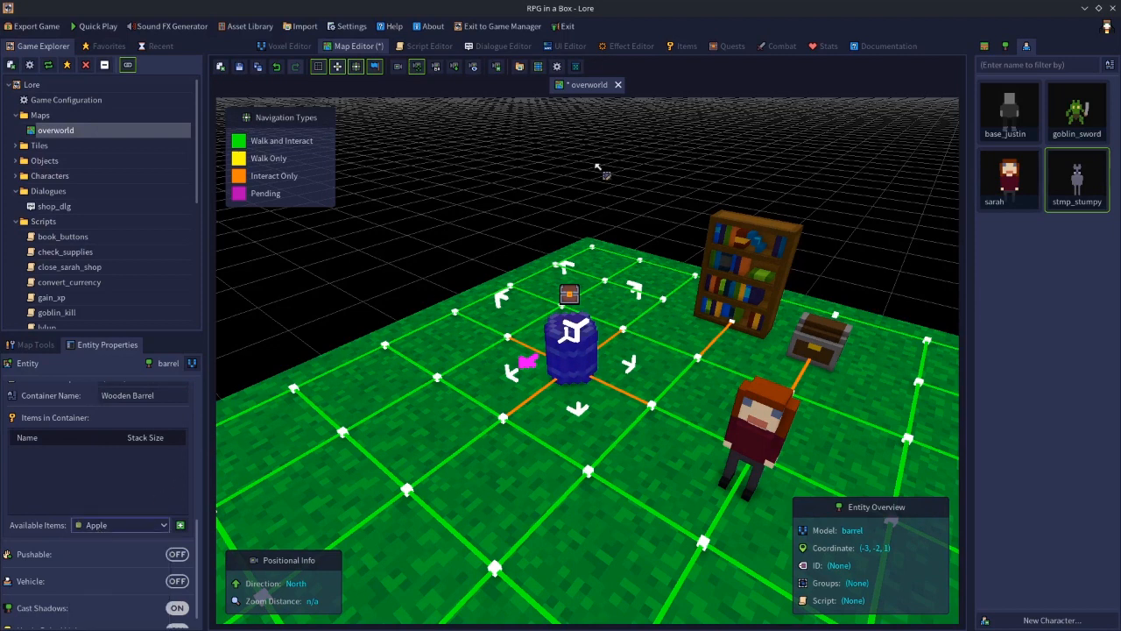
left_click(678, 46)
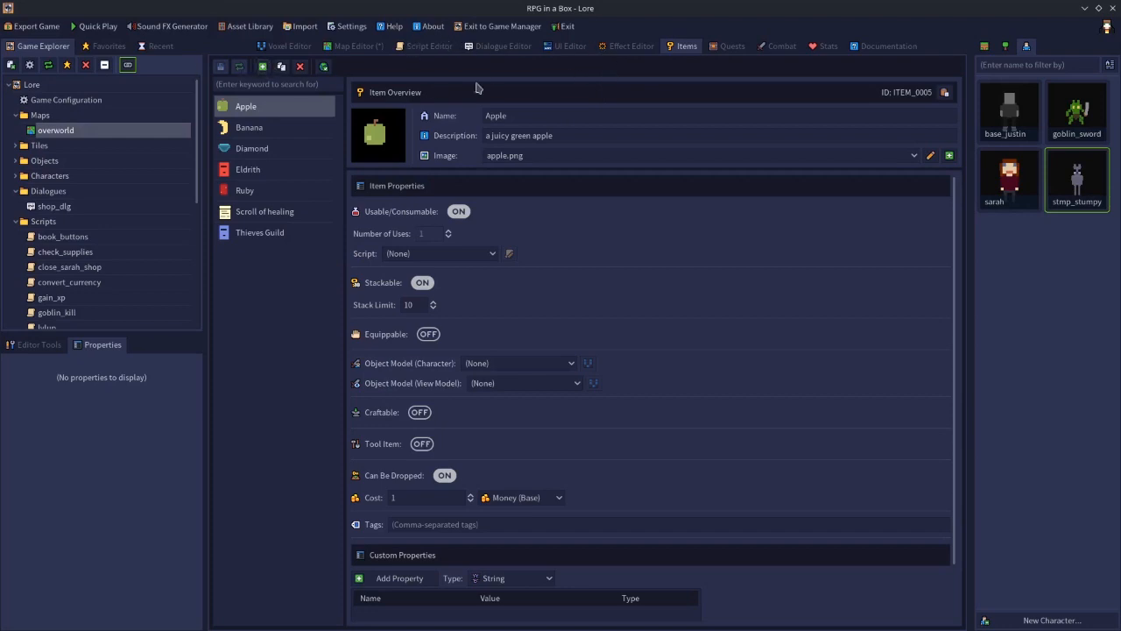
left_click(360, 47)
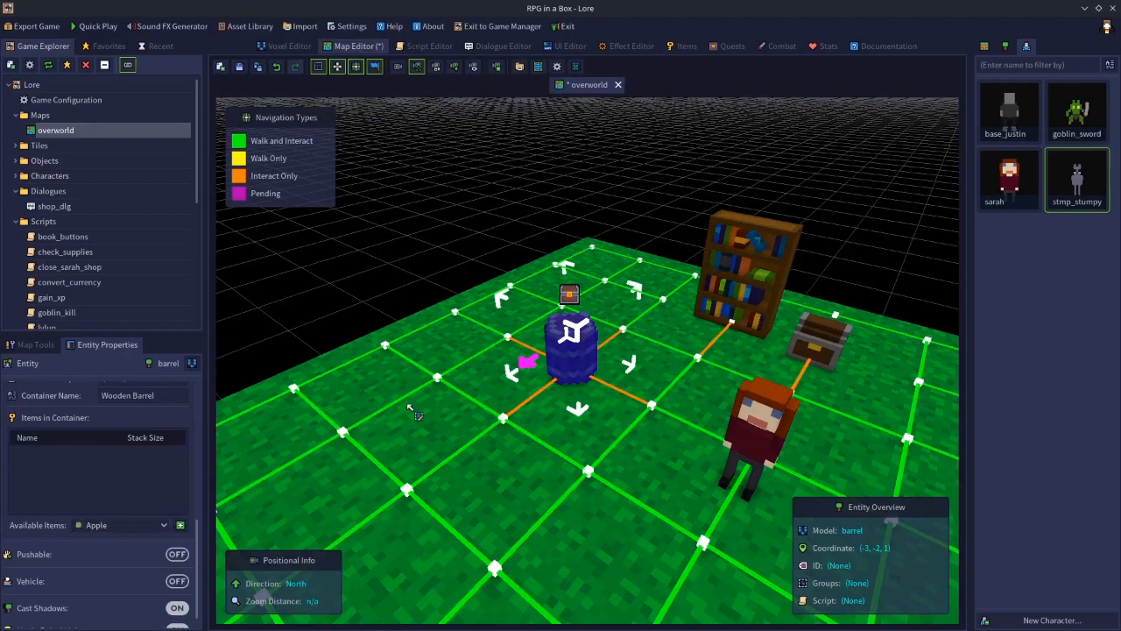
left_click(687, 47)
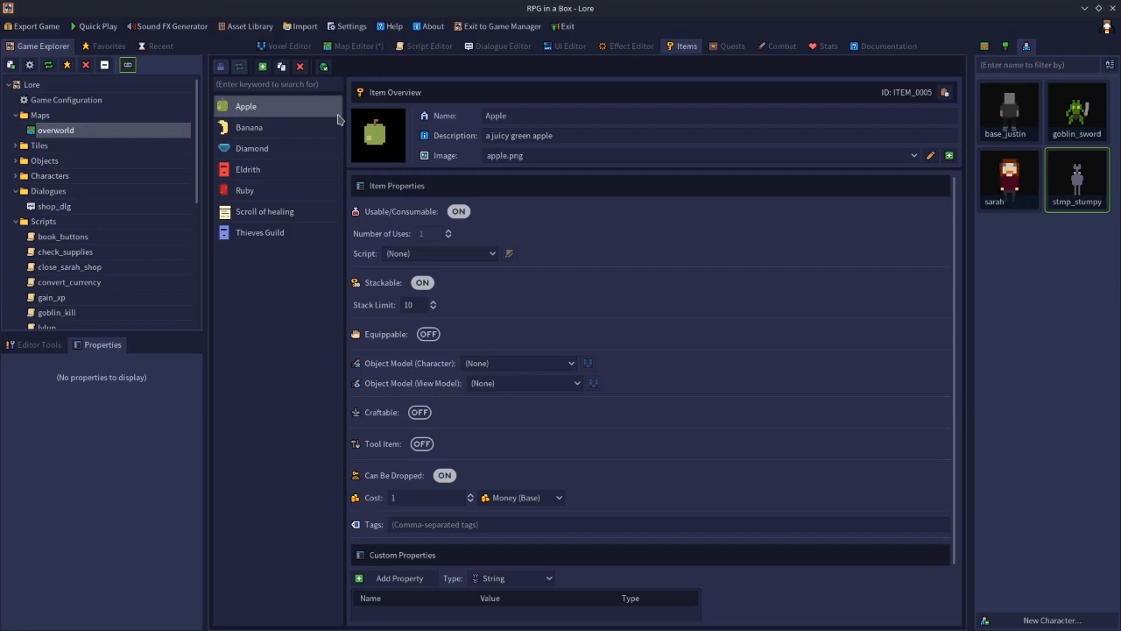
left_click(356, 47)
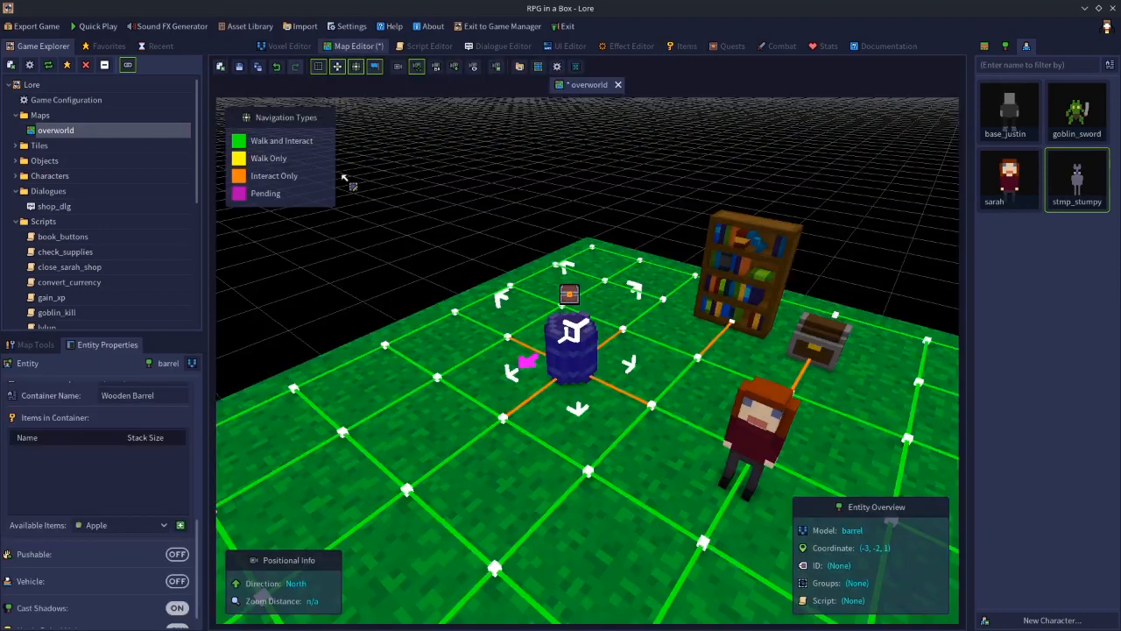
- Add the Apple item to the Wooden Barrel container
left_click(130, 526)
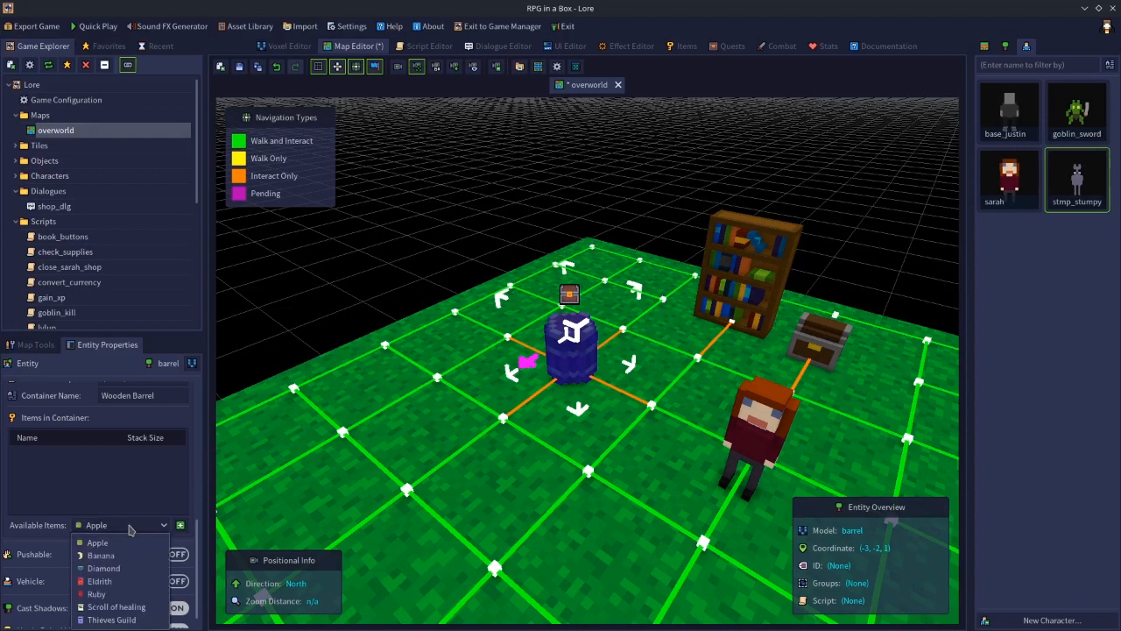
left_click(116, 544)
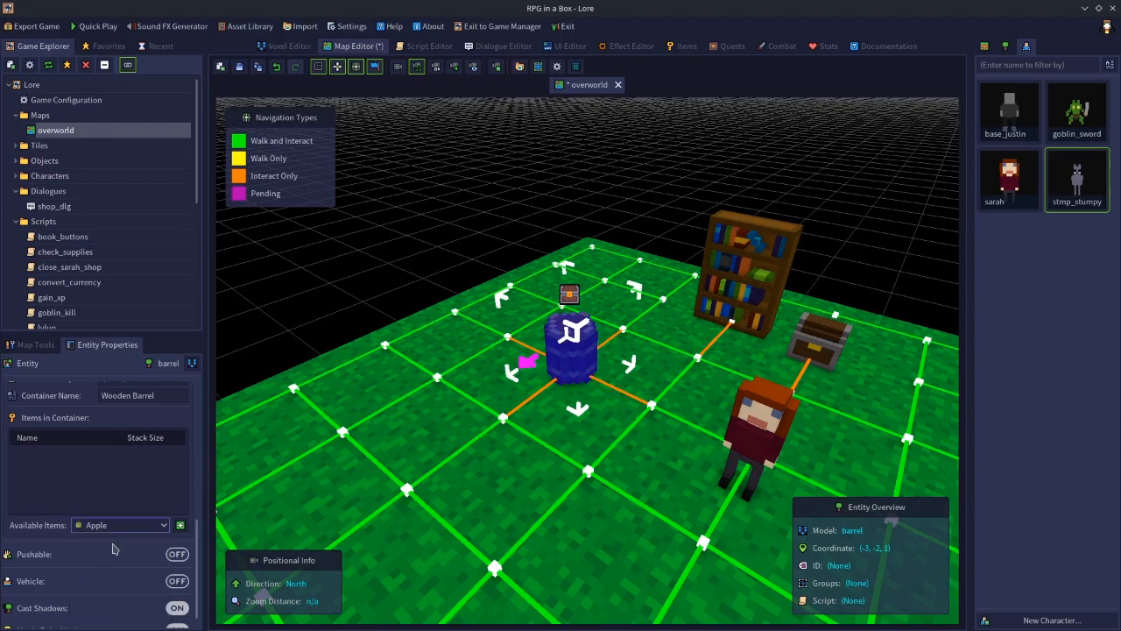
left_click(100, 526)
left_click(97, 540)
left_click(179, 525)
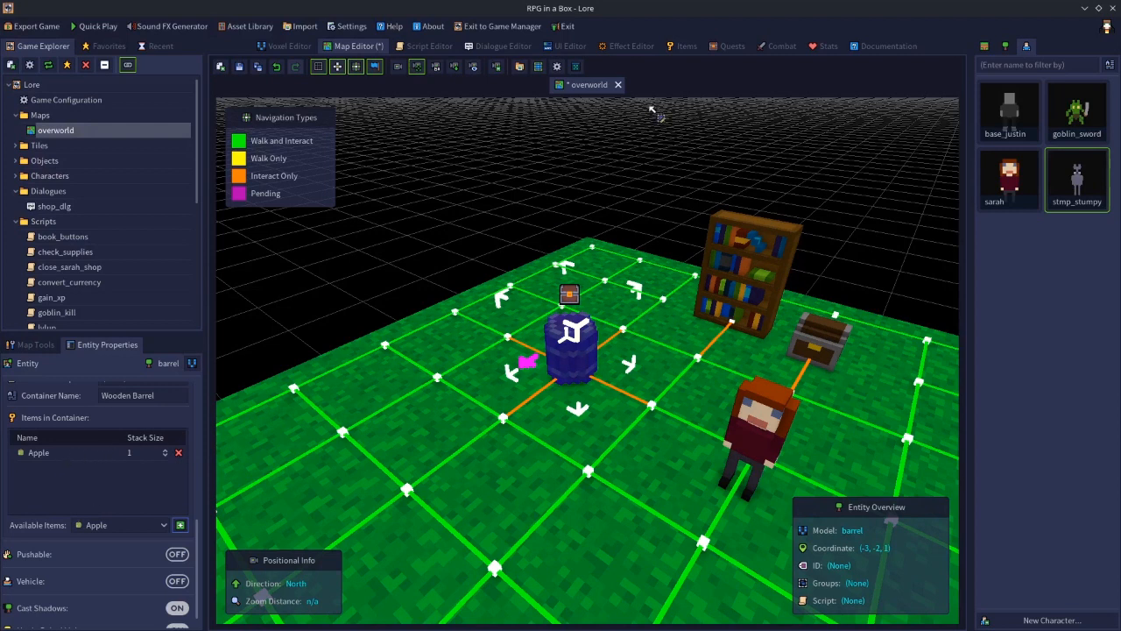
- Check Apple's stack limit in its item definition and set the barrel's Apple stack size to 5
left_click(683, 47)
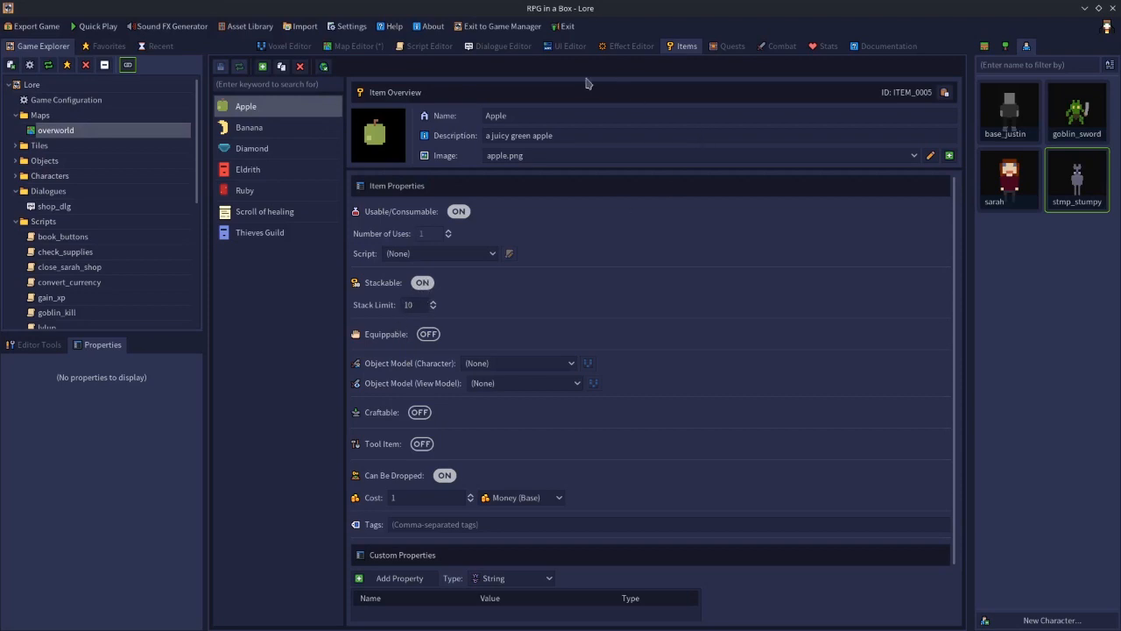
left_click(368, 46)
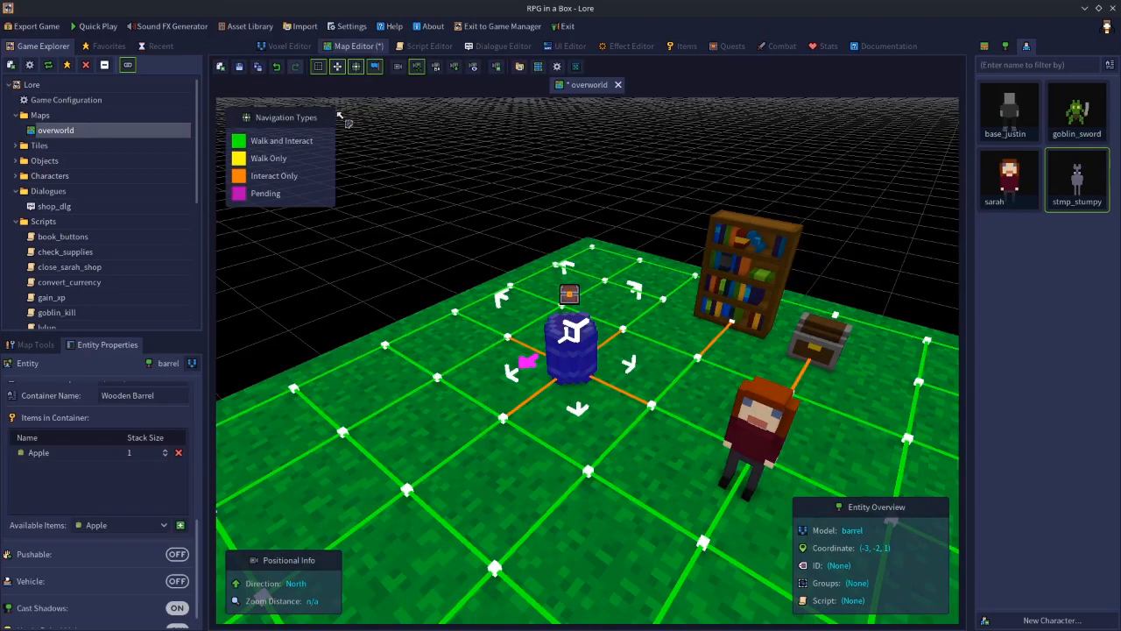
left_click(148, 457)
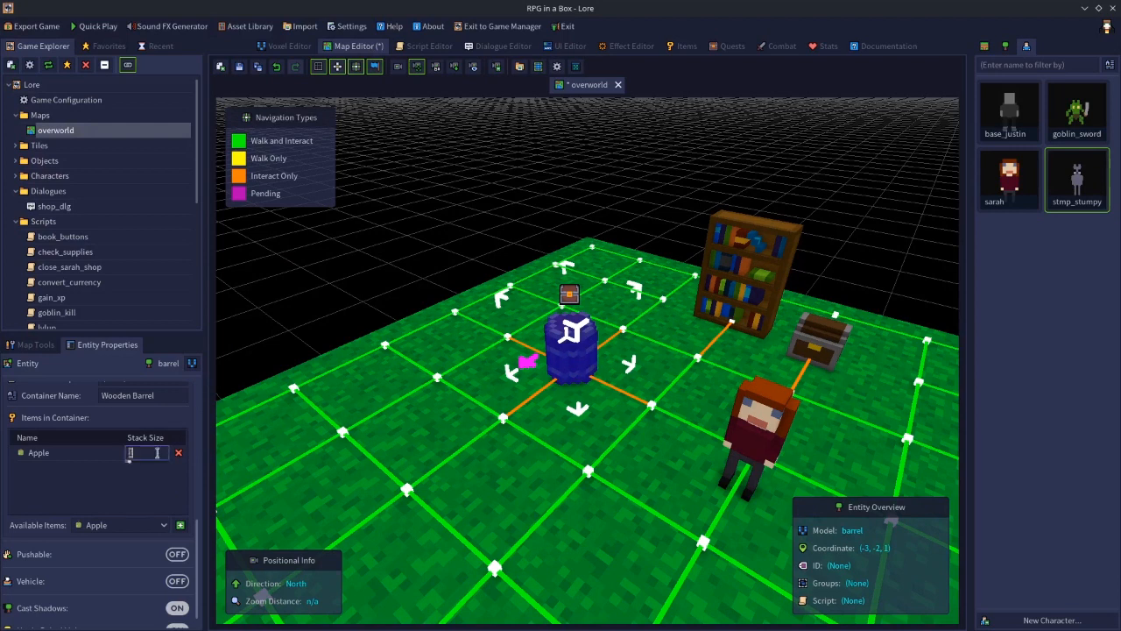
type("5")
key("Return")
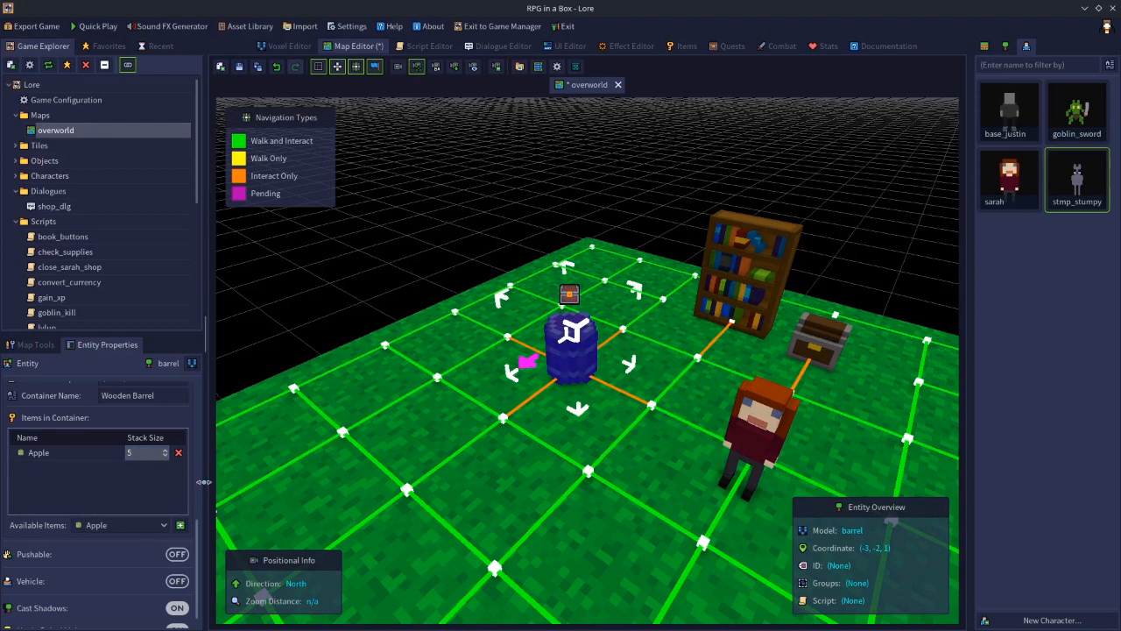
- Add the Banana item to the barrel's container with a stack size of 4
left_click(110, 527)
left_click(97, 556)
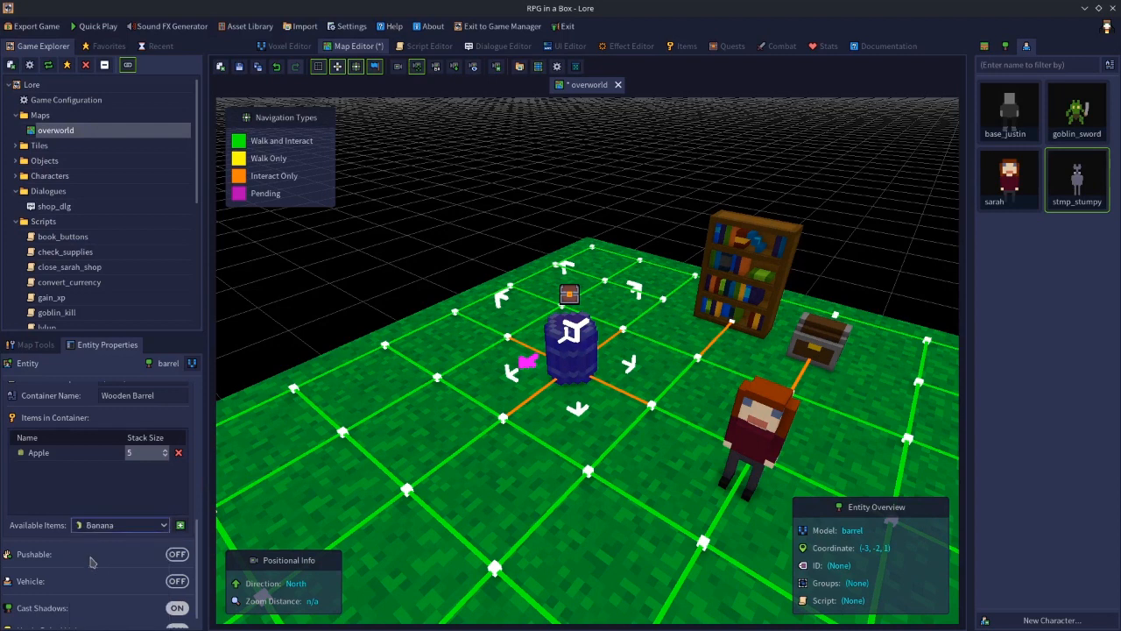
left_click(181, 526)
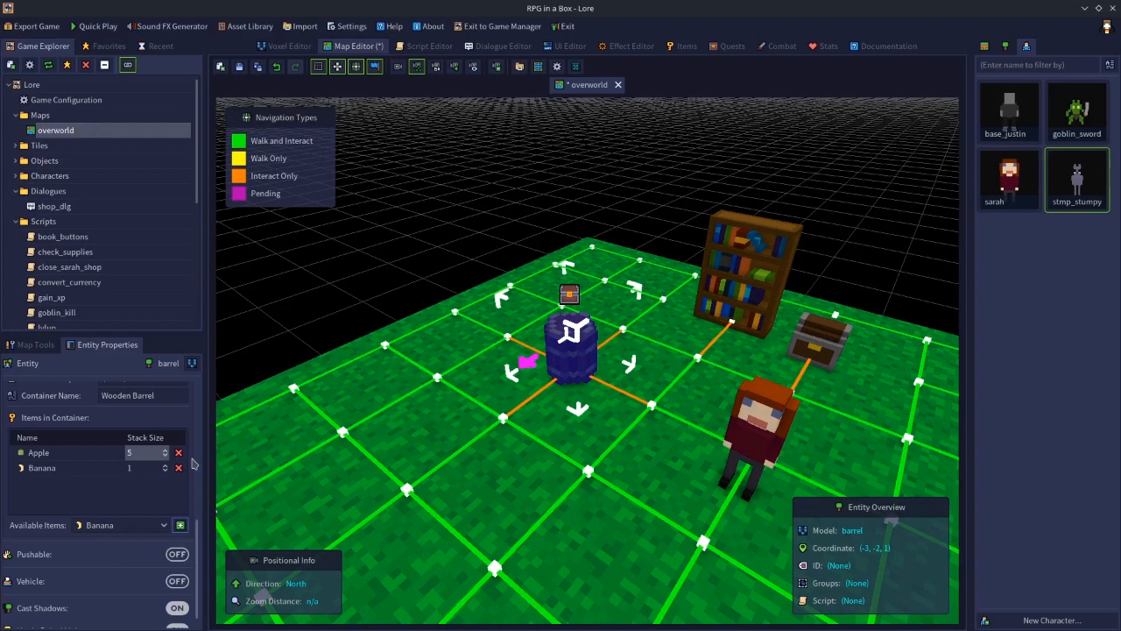
left_click(146, 470)
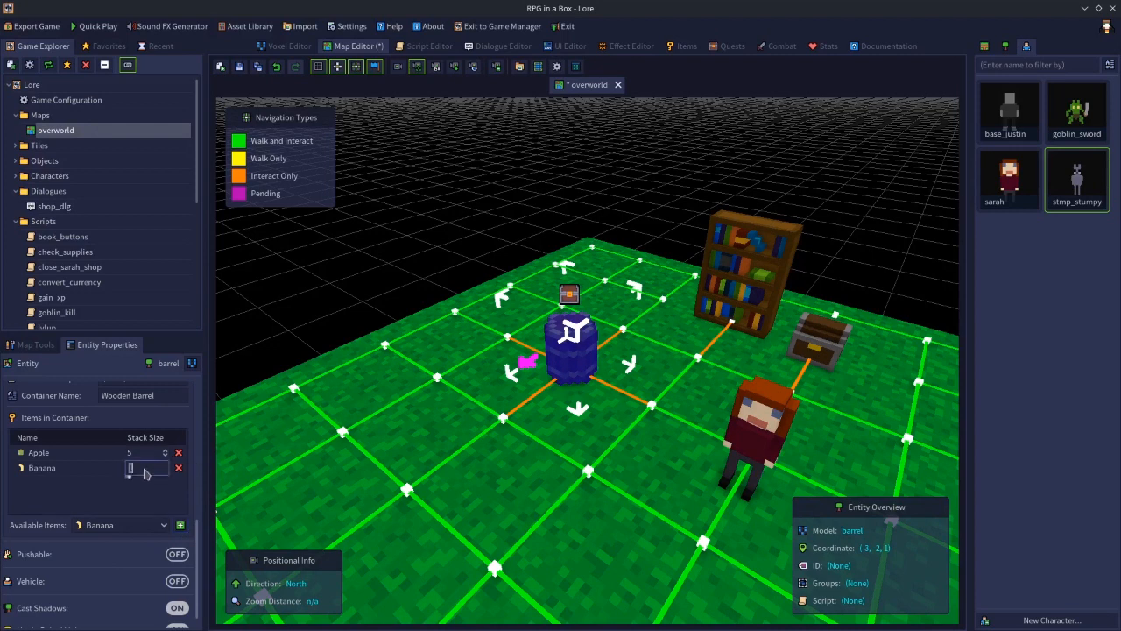
type("4")
key("Return")
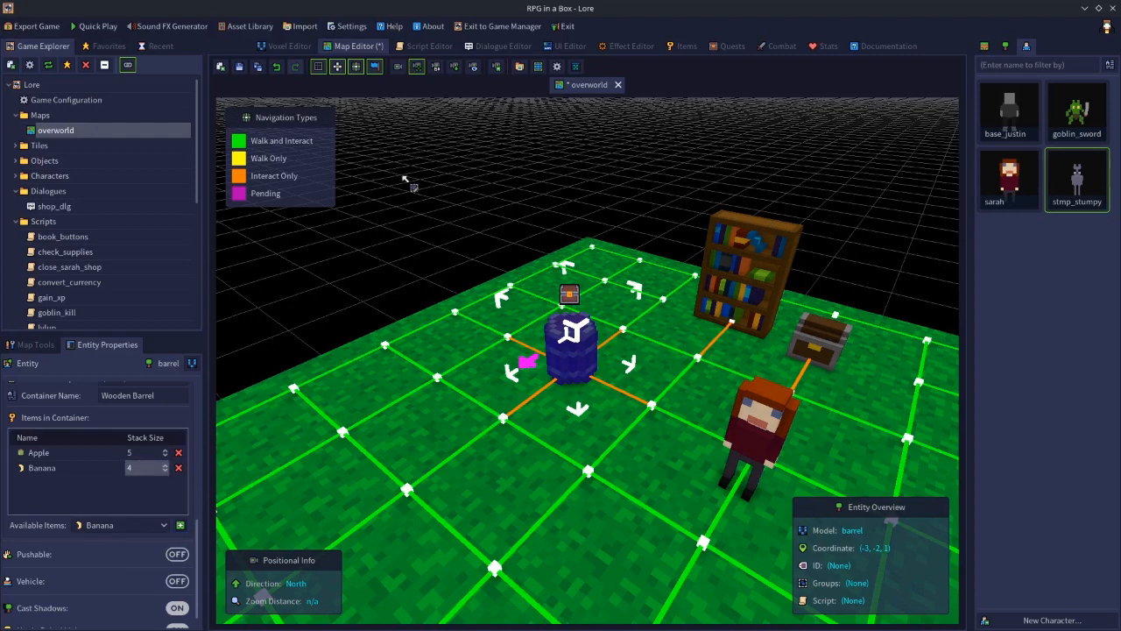
- Check the stacking settings of Banana and Ruby, and add two separate Ruby entries to the barrel's container
left_click(670, 51)
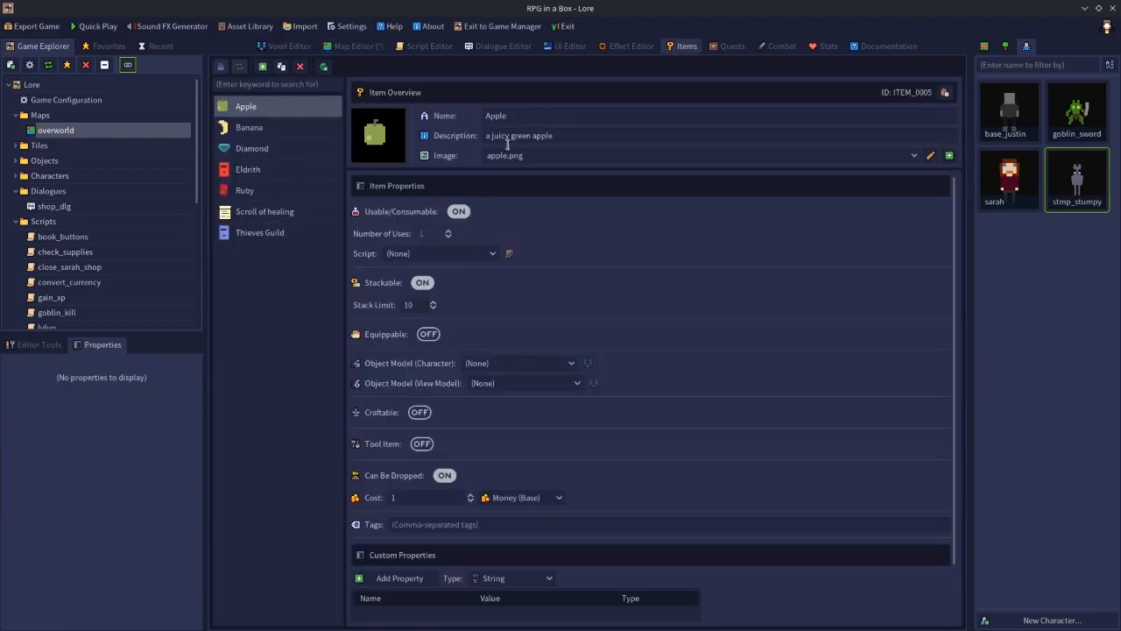
left_click(274, 129)
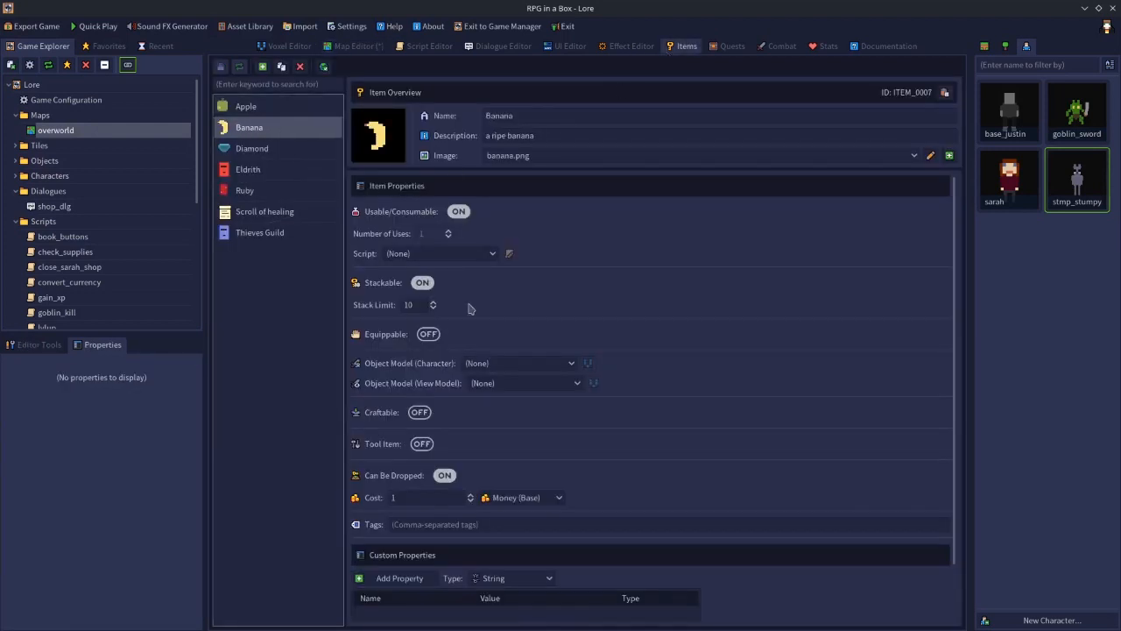
left_click(240, 196)
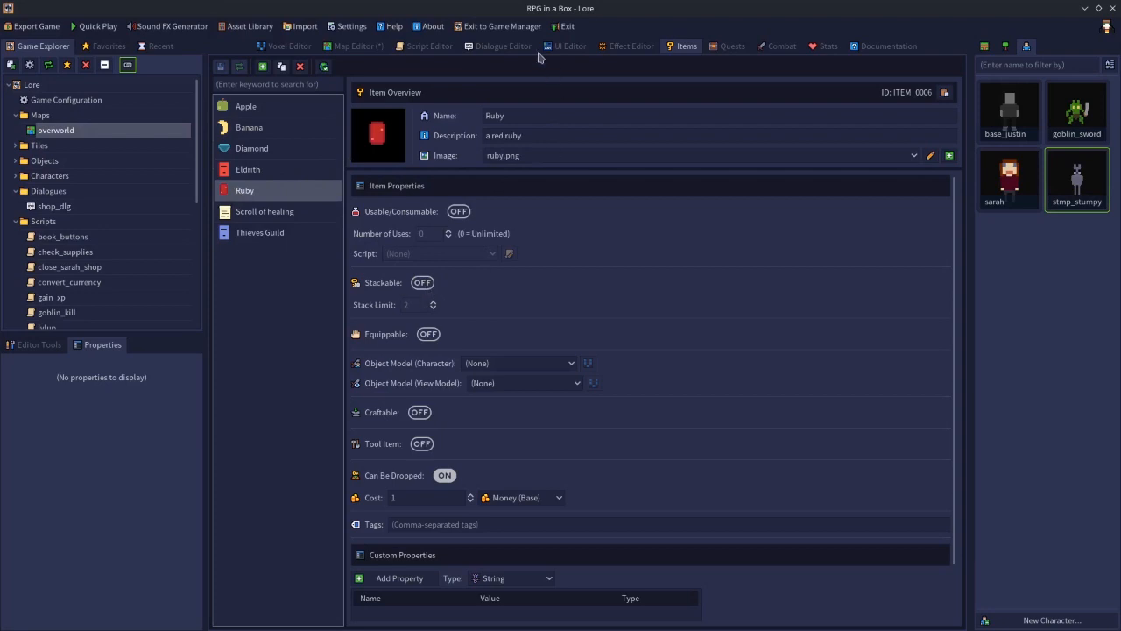
left_click(357, 48)
left_click(127, 526)
left_click(123, 595)
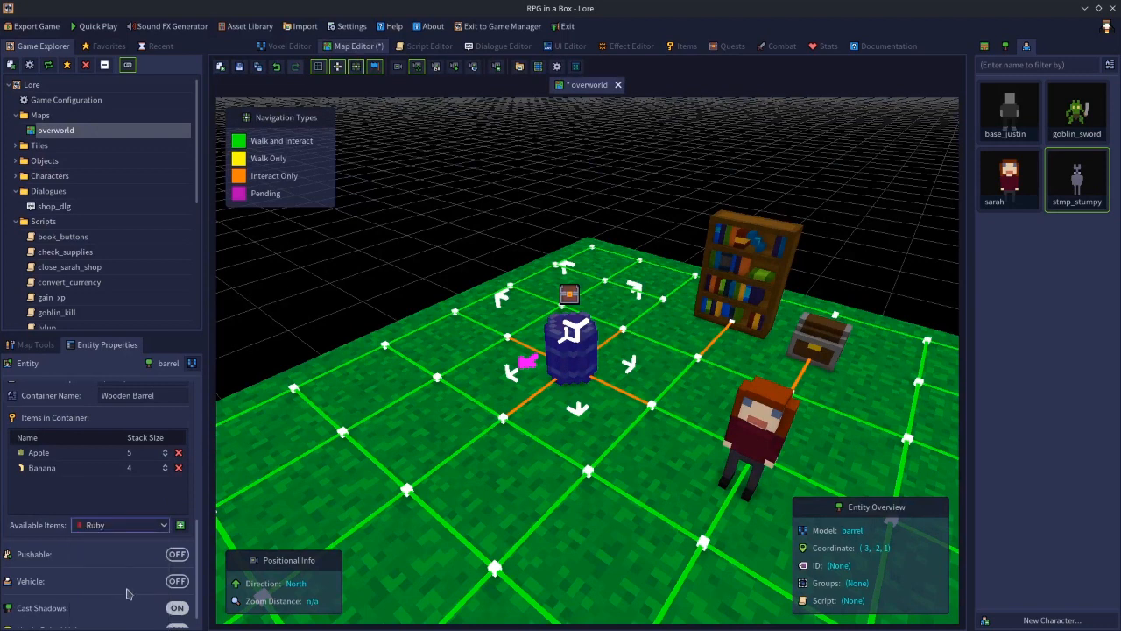
left_click(180, 525)
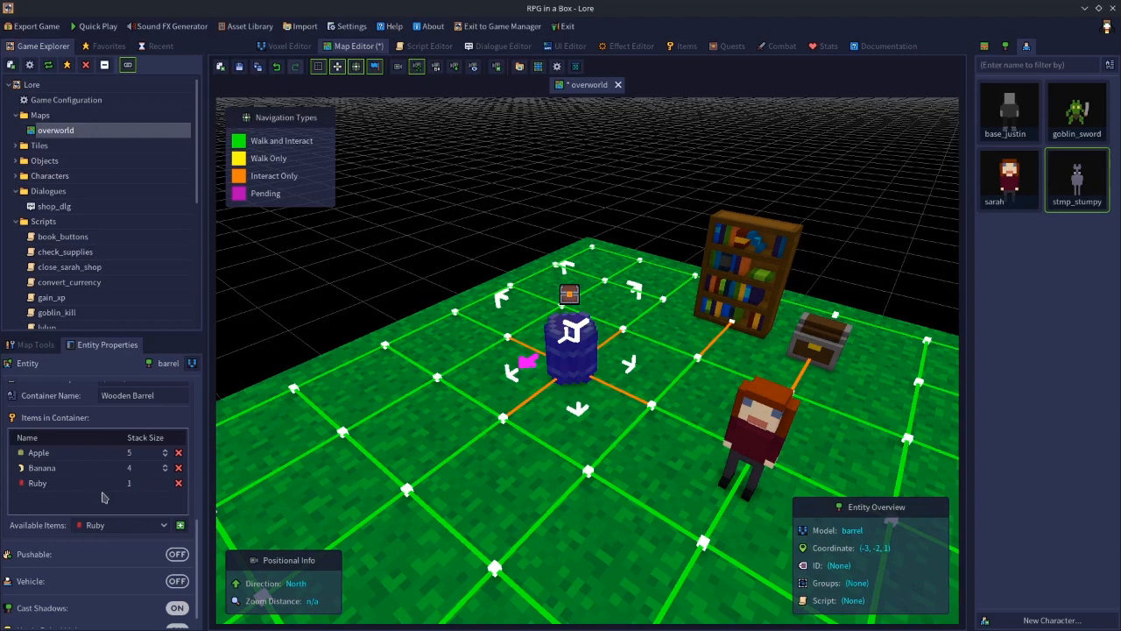
left_click(179, 528)
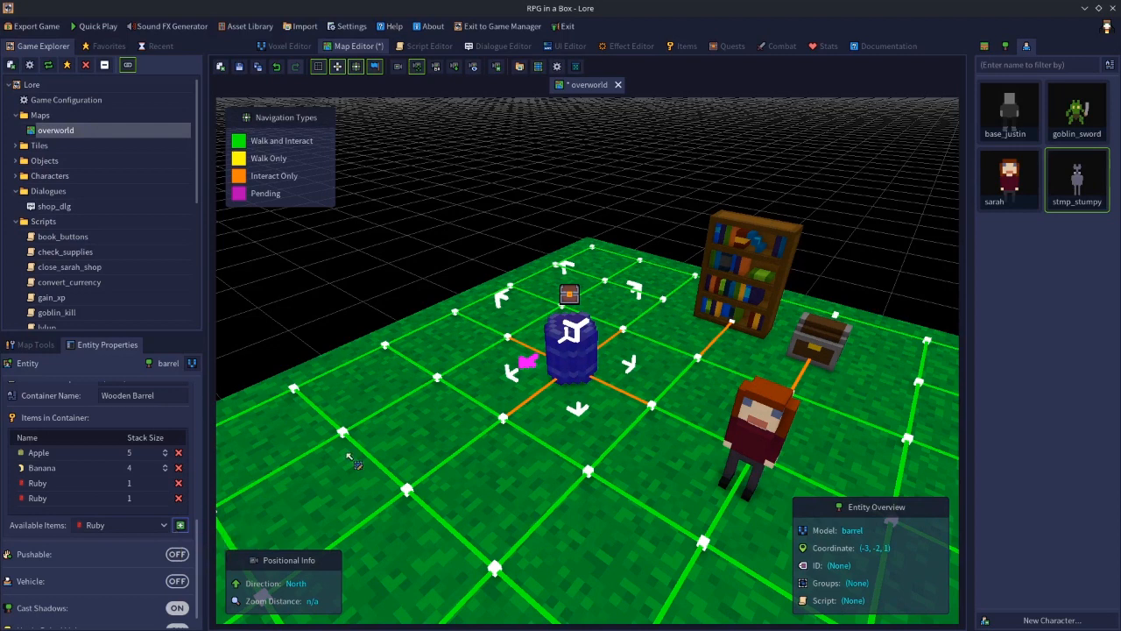
- Reselect the barrel to review its container settings and item list, and save the overworld map
left_click(314, 301)
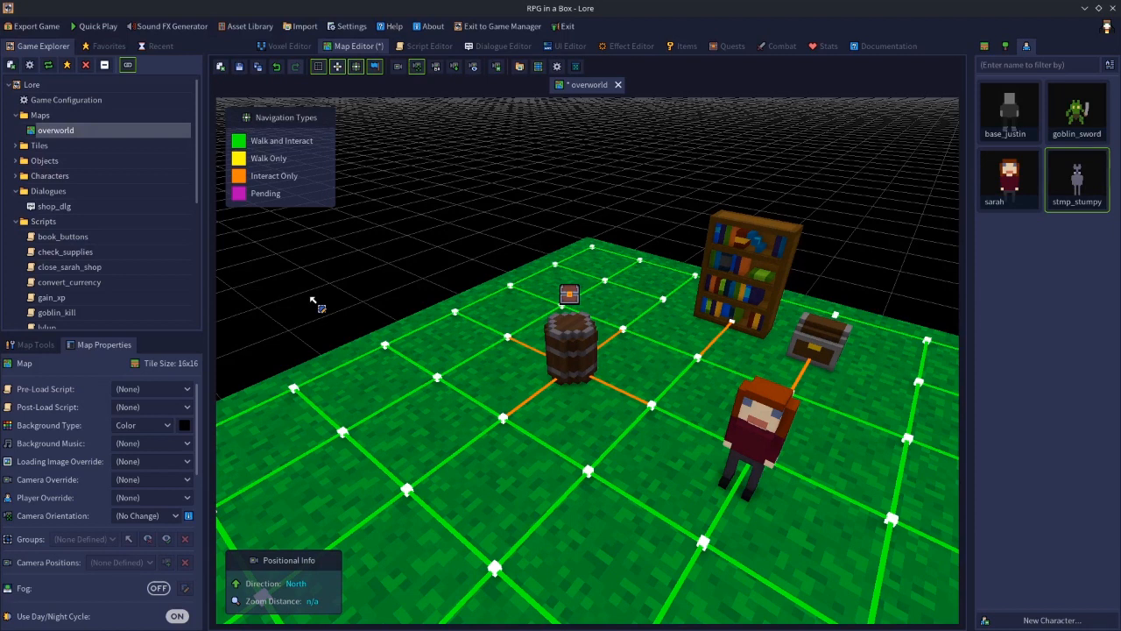
left_click(562, 344)
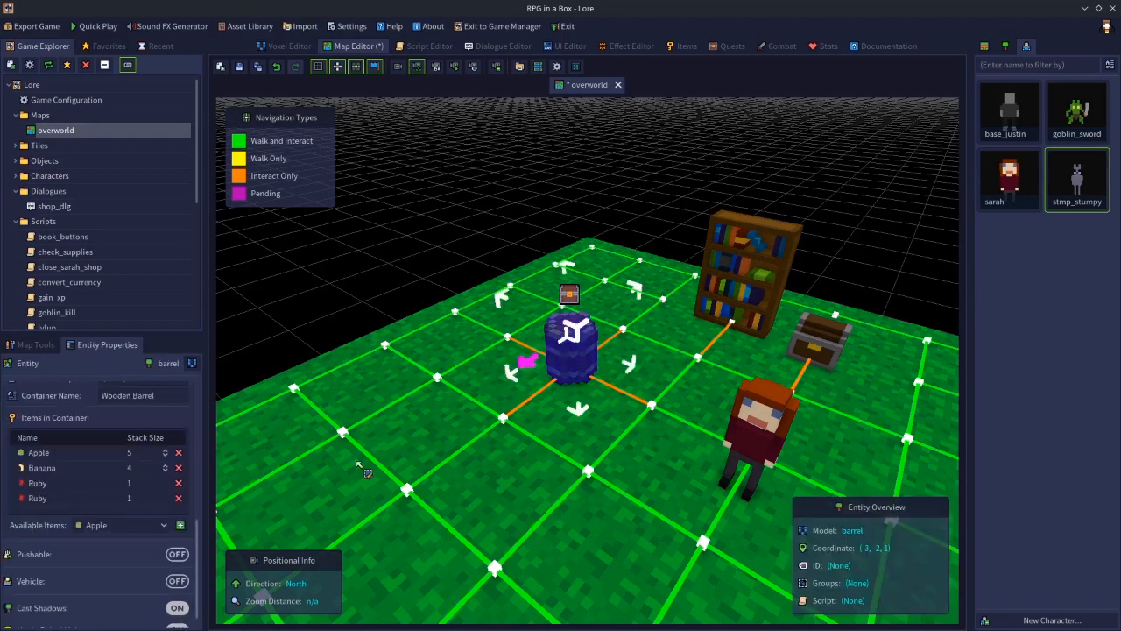
left_click_drag(201, 536, 208, 490)
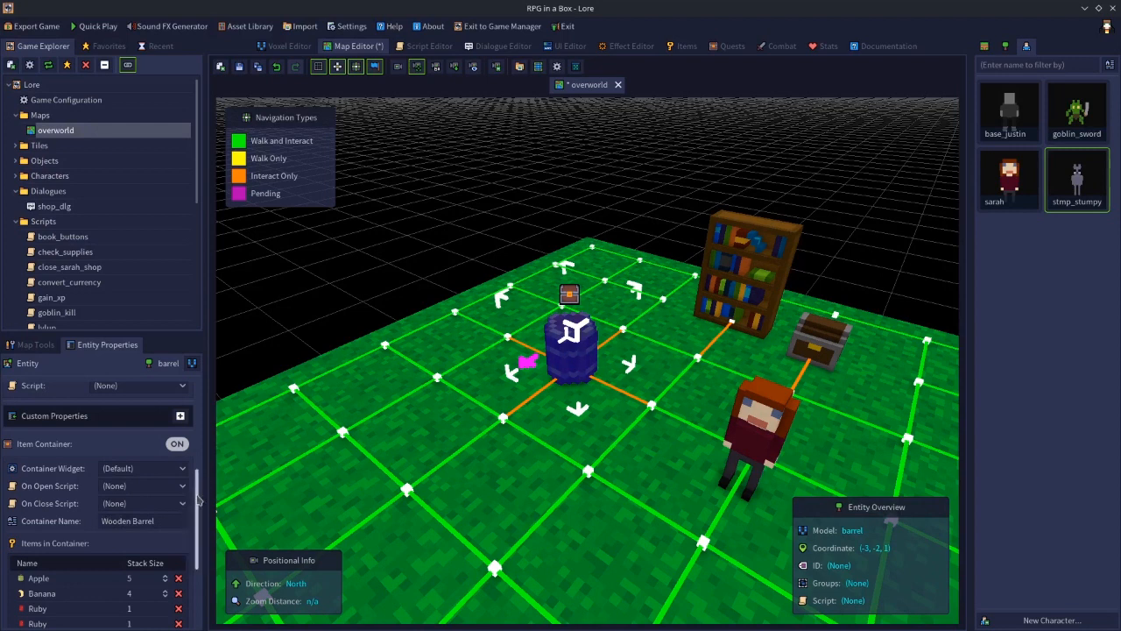
scroll(48, 461, "down", 4)
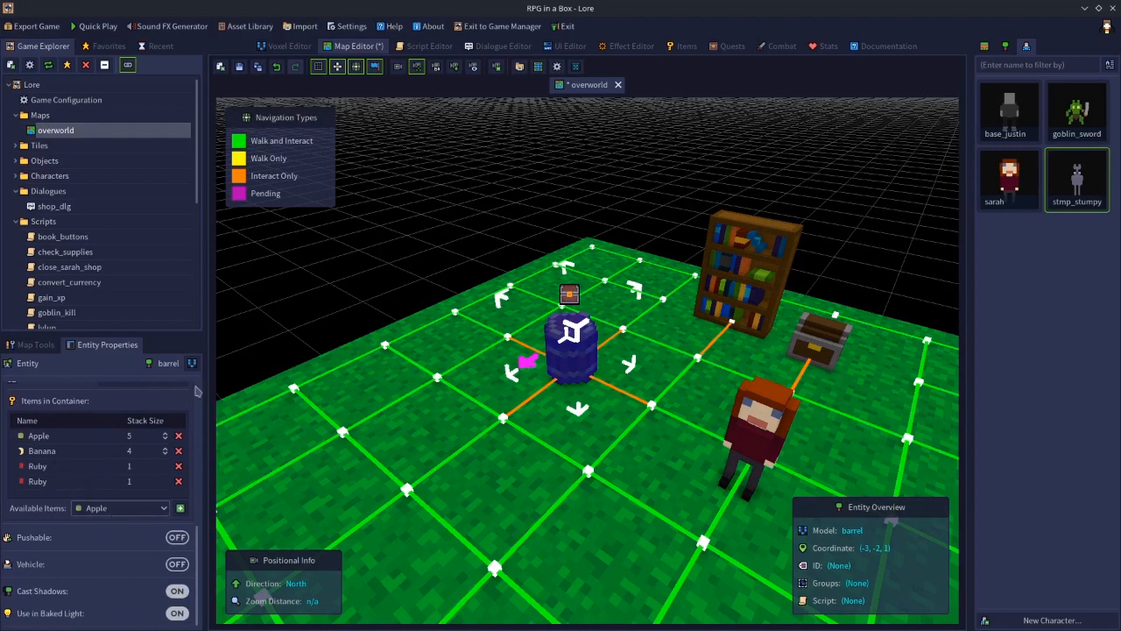
key("ctrl+s")
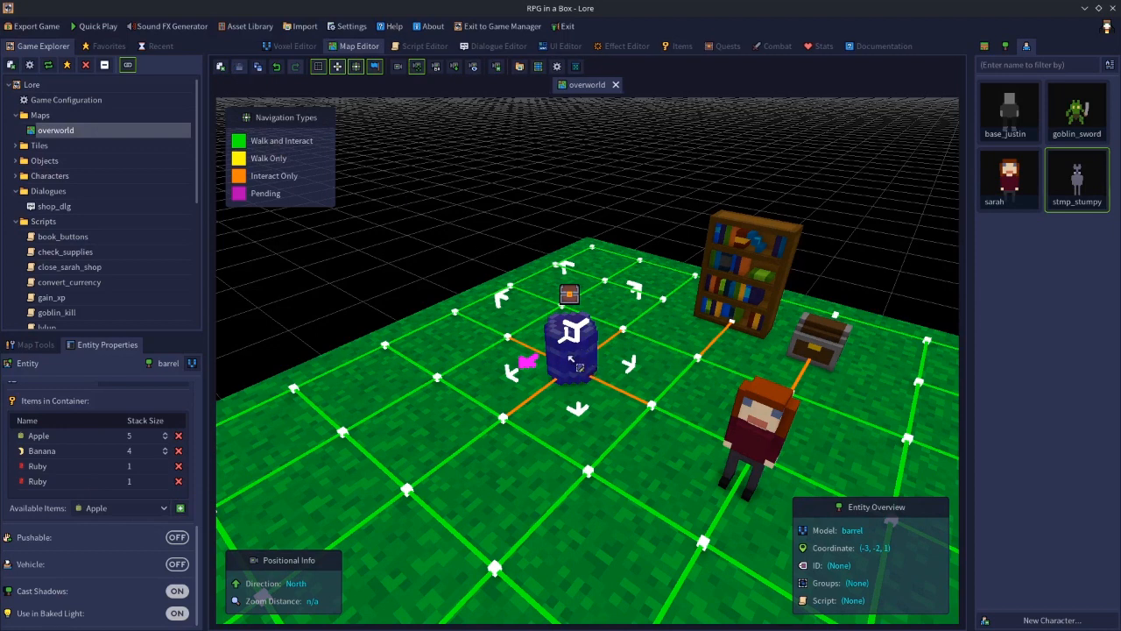
- Deselect the barrel, launch a quick playtest of the game and walk the player character up to the barrel
left_click(468, 251)
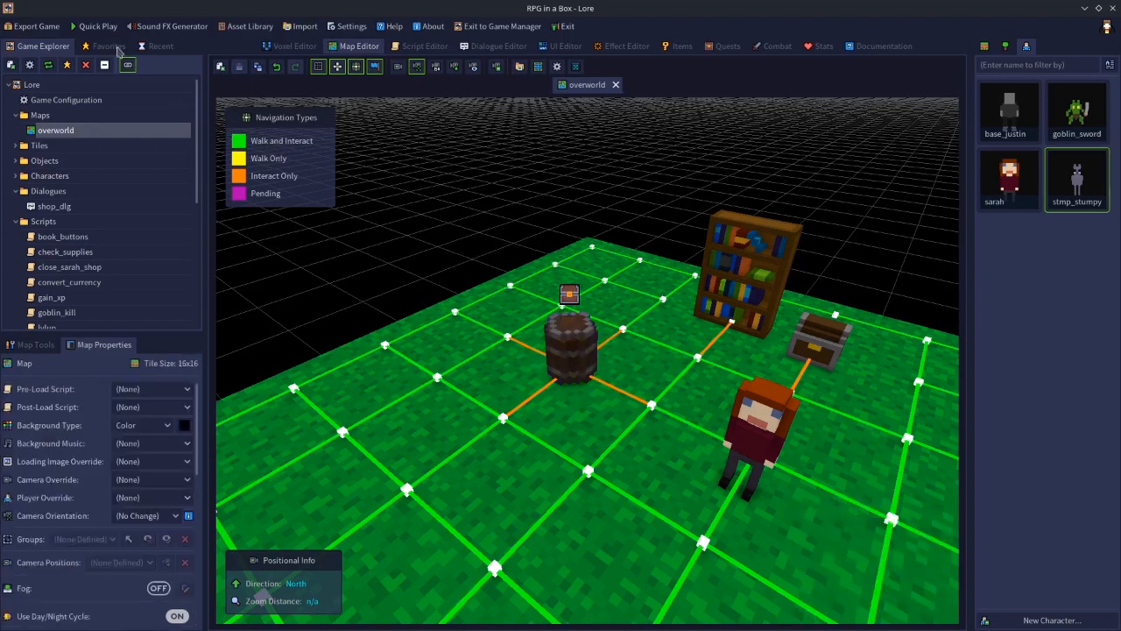
left_click(98, 26)
key("a")
key("w")
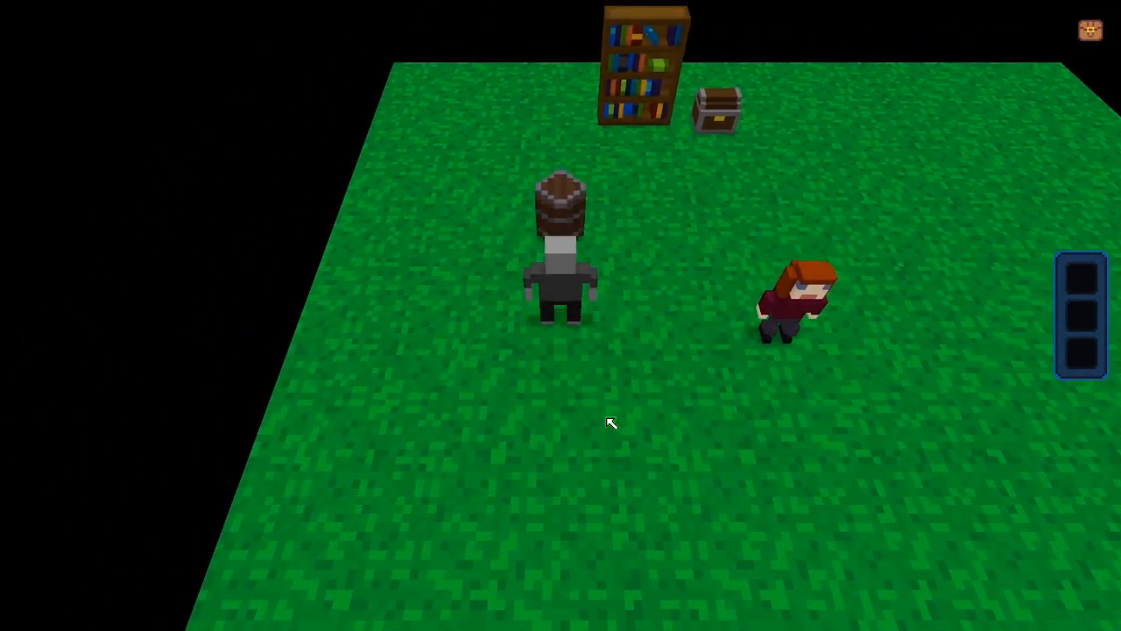
- Open the barrel's container in the playtest to view its items beside the inventory, and quit the playtest
key("space")
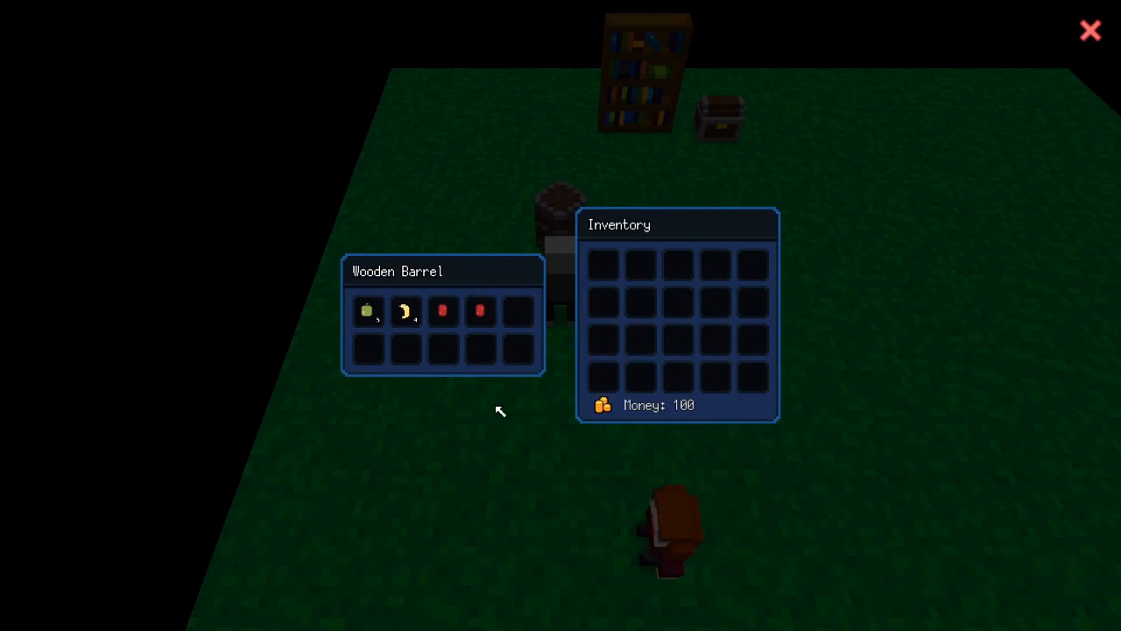
key("alt+F4")
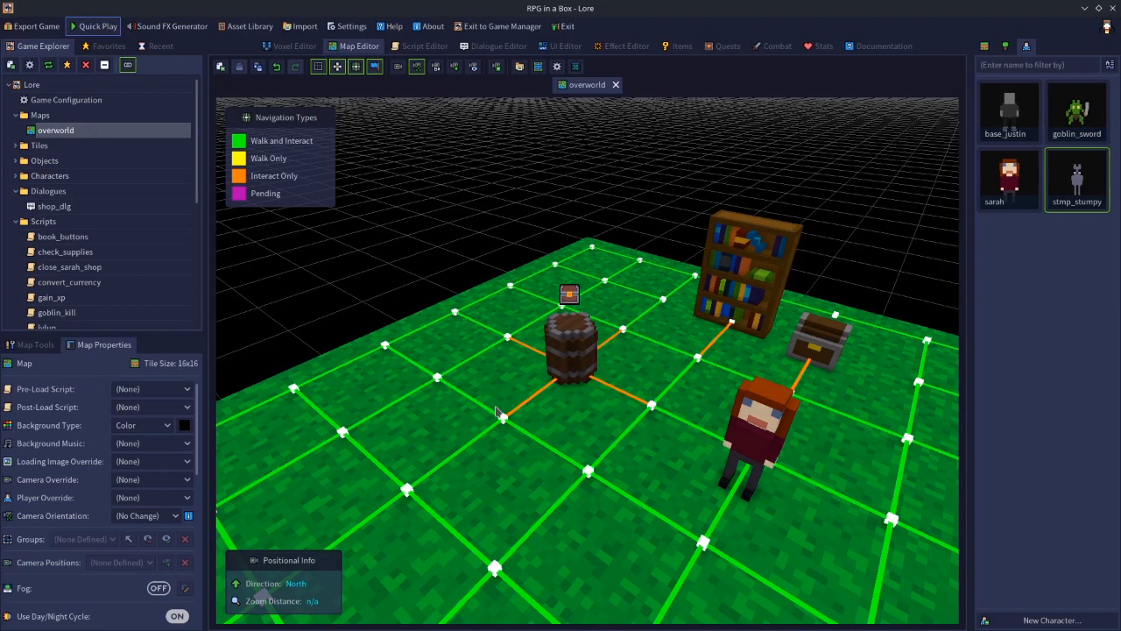
- Select the bookcase on the overworld map and make it an item container
left_click(392, 329)
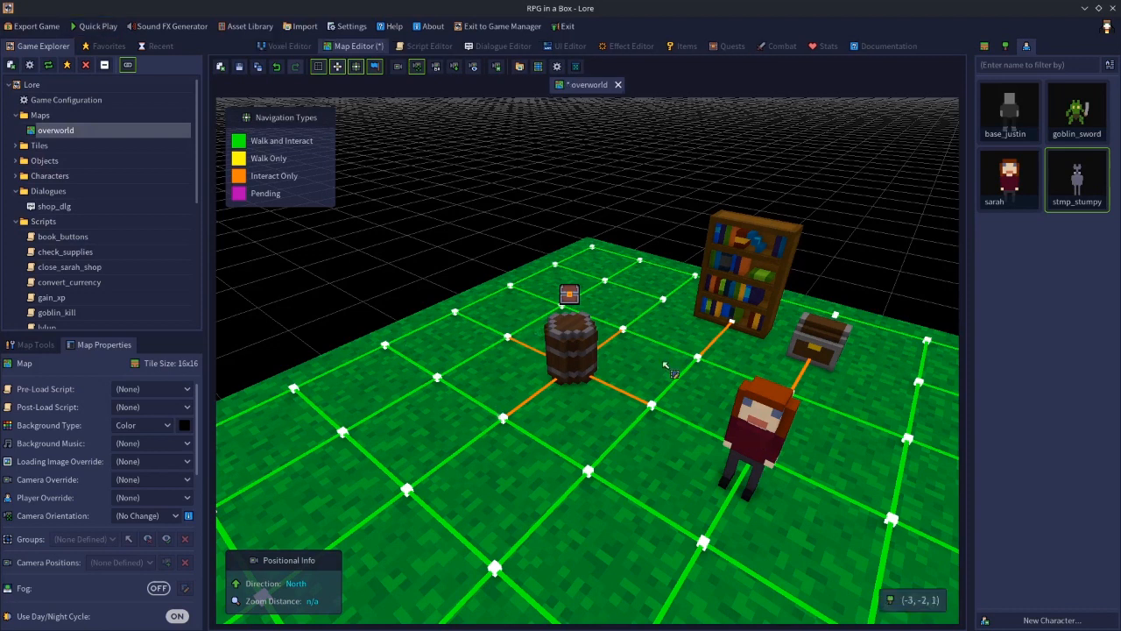
left_click(752, 292)
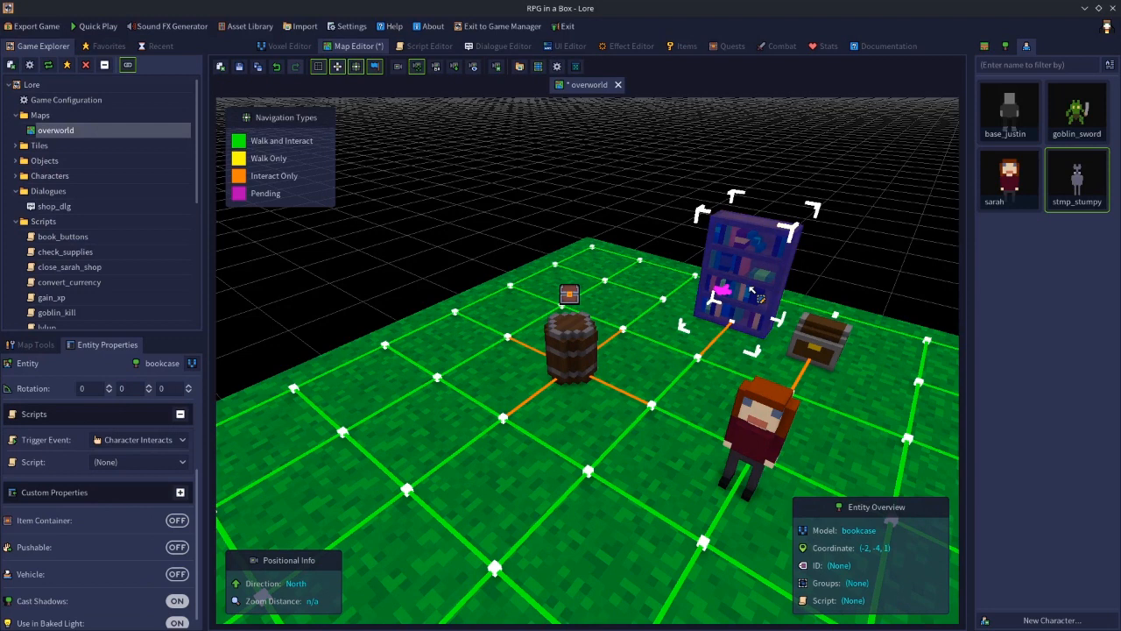
left_click(178, 521)
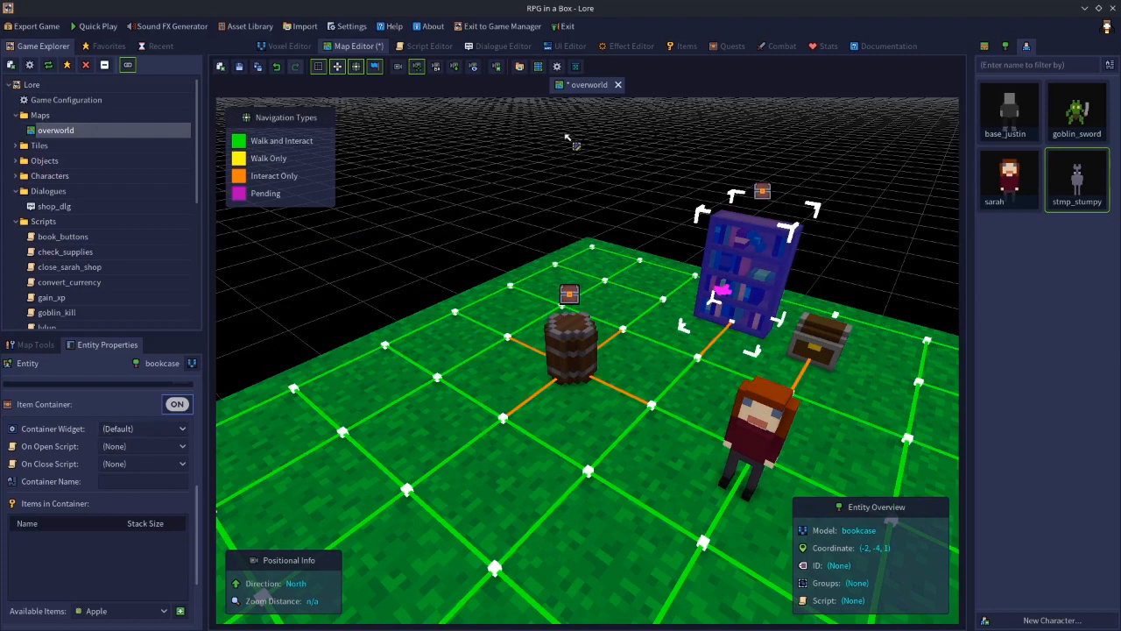
- Look through the UI widgets, show the built-in Item Container widget and compare it with the bookcase's container settings
left_click(569, 46)
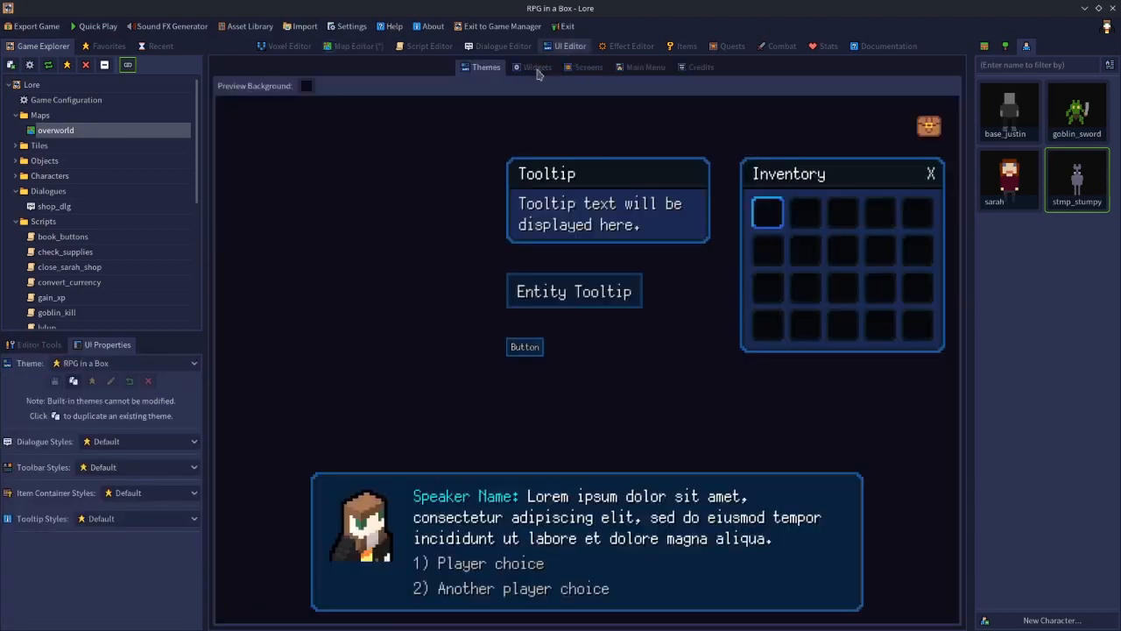
left_click(537, 67)
left_click(318, 87)
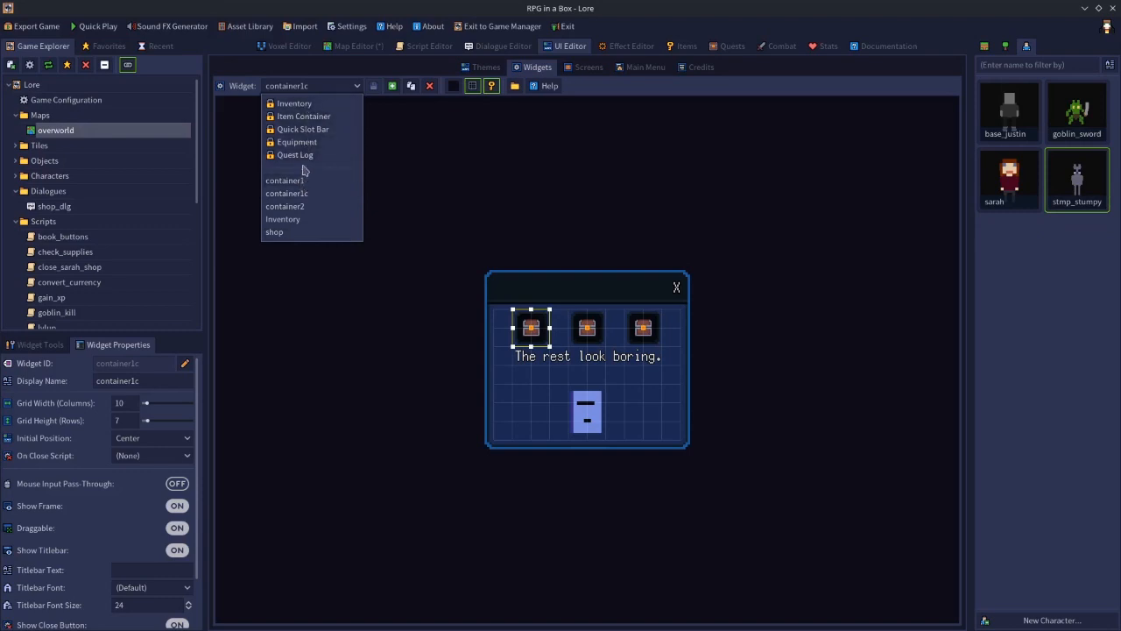
left_click(305, 88)
left_click(305, 87)
left_click(296, 117)
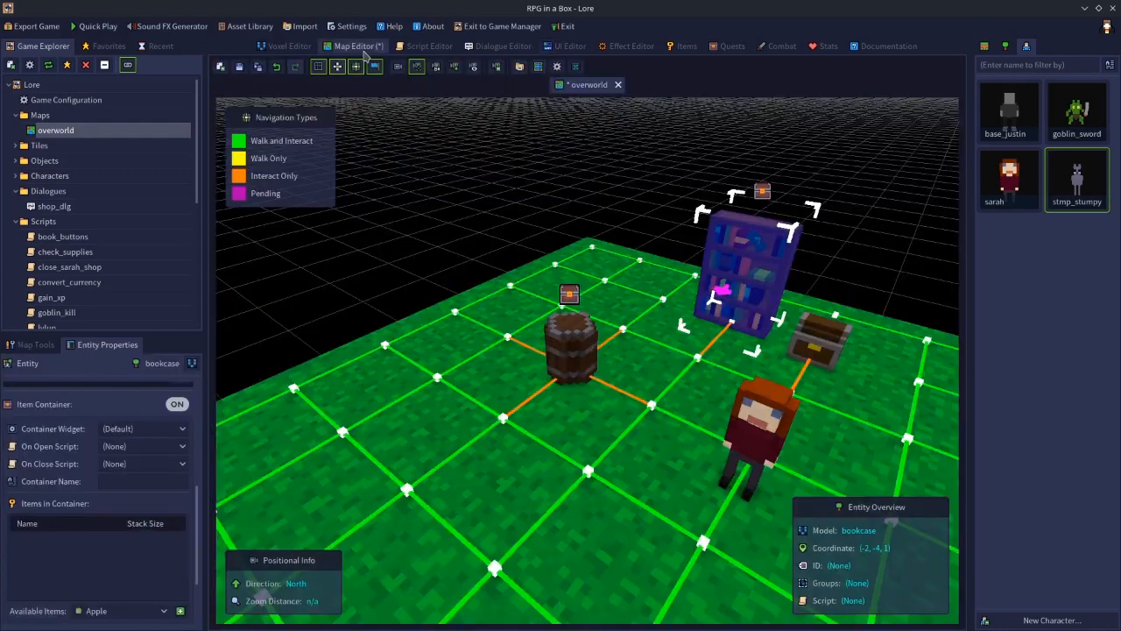
left_click(361, 48)
left_click(579, 49)
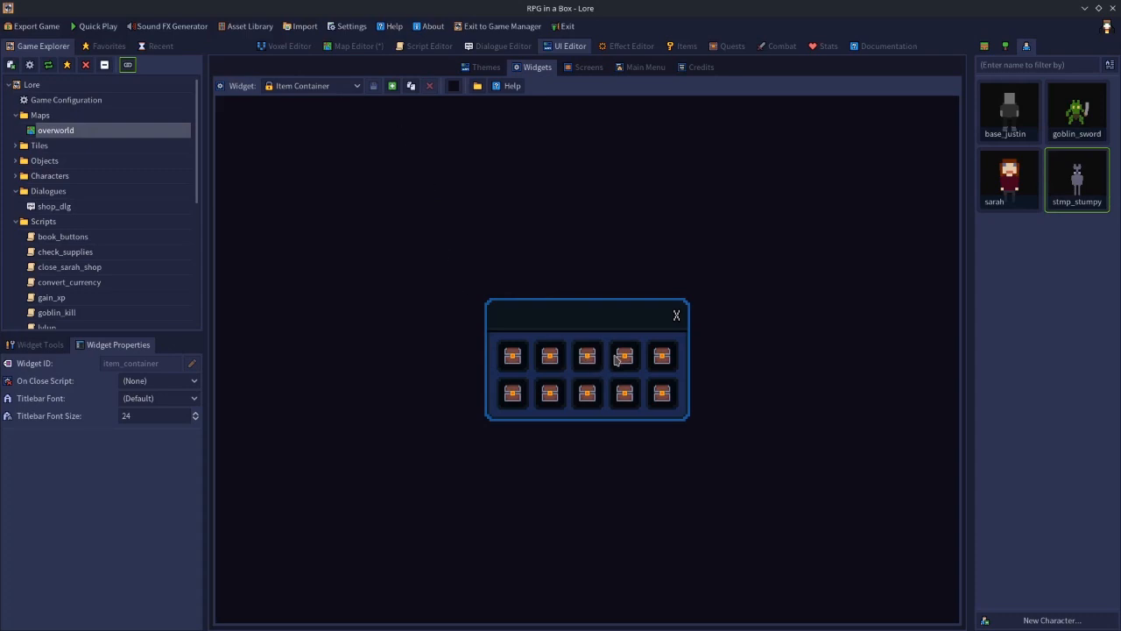
- Duplicate the built-in Item Container widget with the widget ID defdupe
left_click(411, 86)
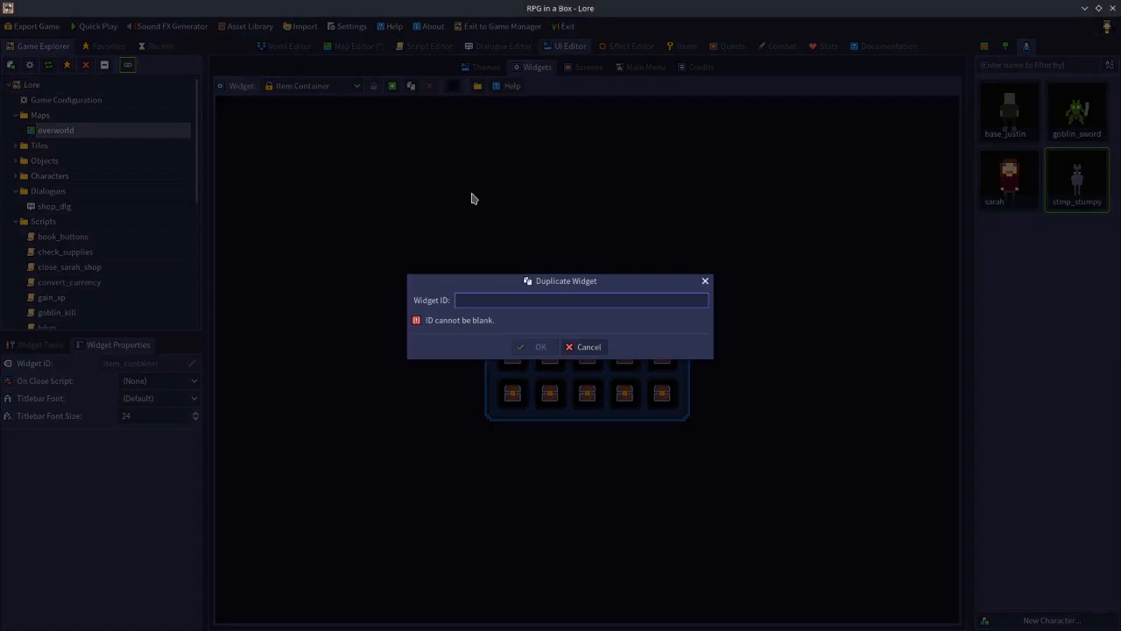
type("defdupe")
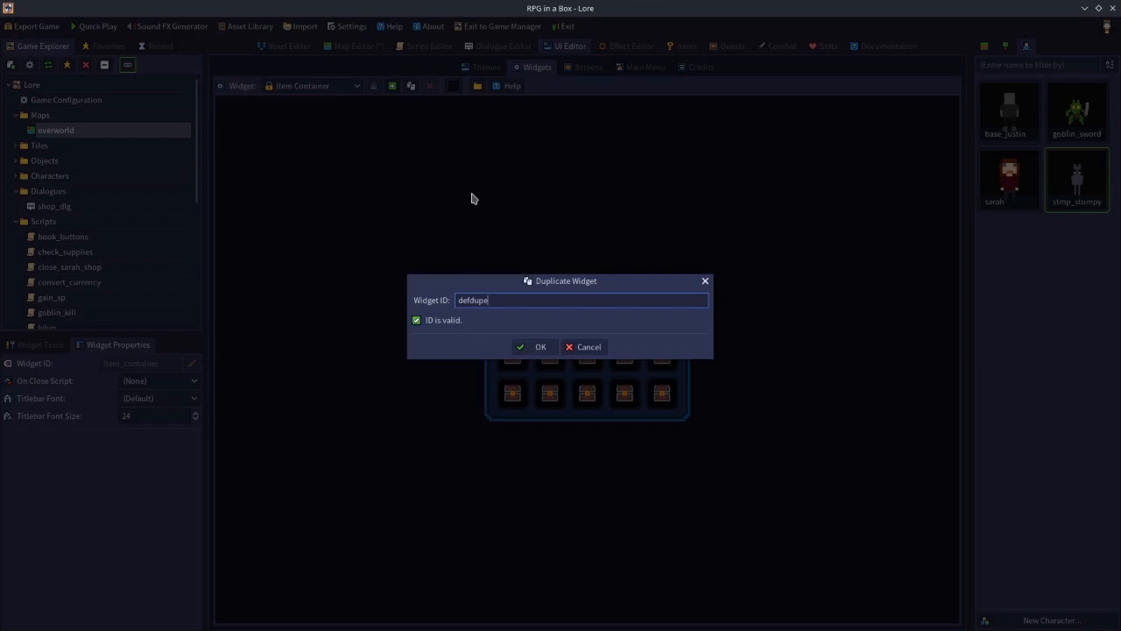
left_click(532, 348)
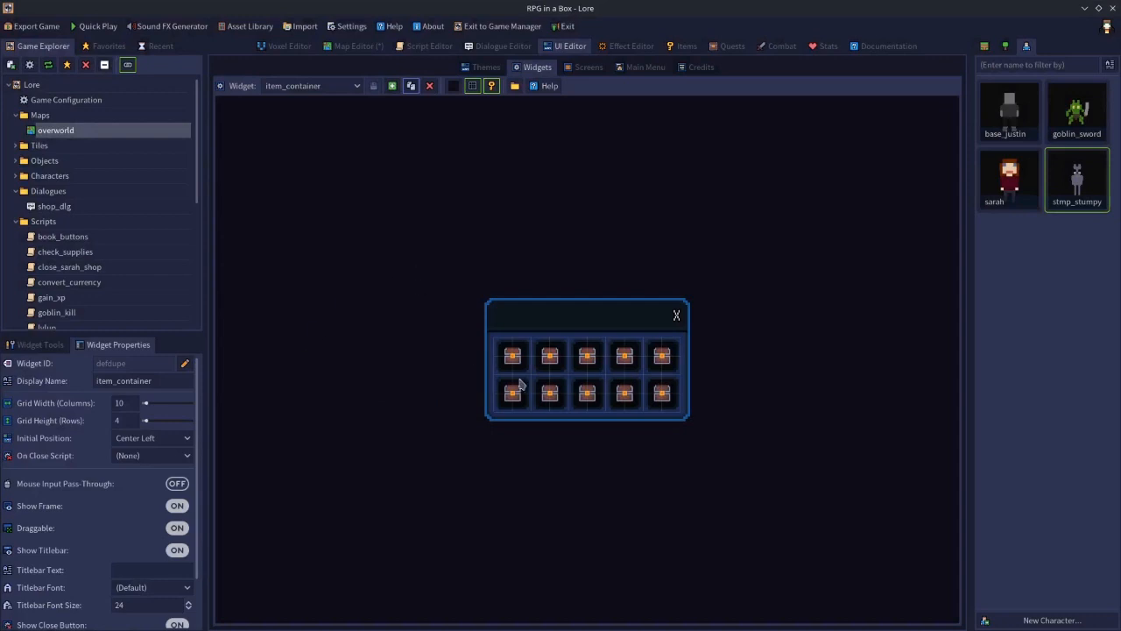
- Delete the second slot of the bottom row and the fourth slot of the top row from the duplicated widget
left_click(561, 401)
key("Delete")
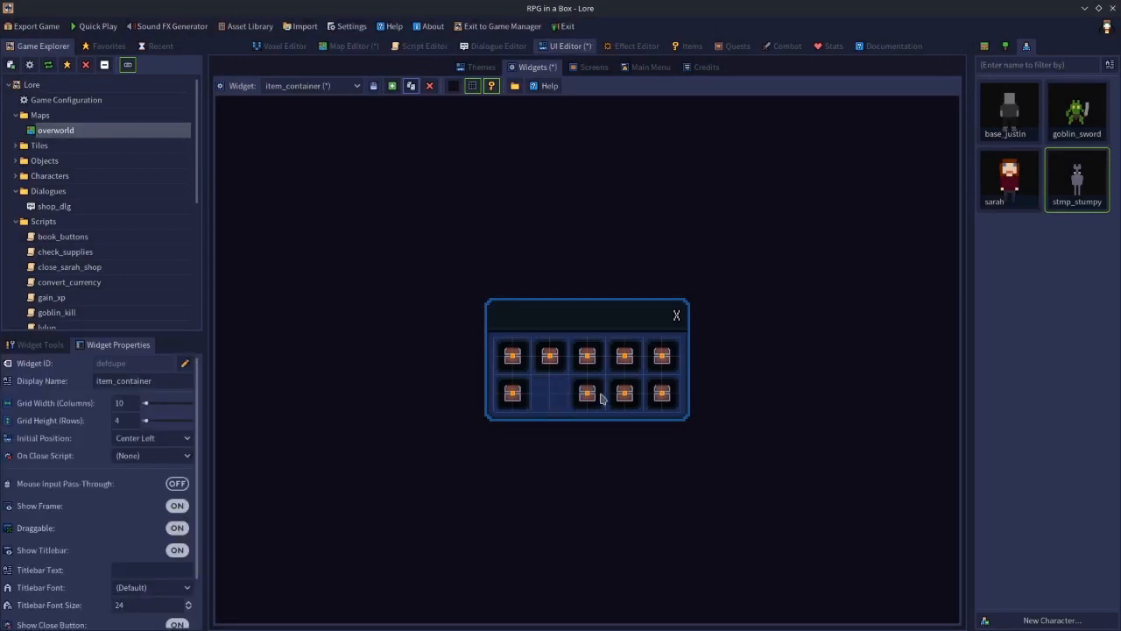
left_click(625, 366)
key("Delete")
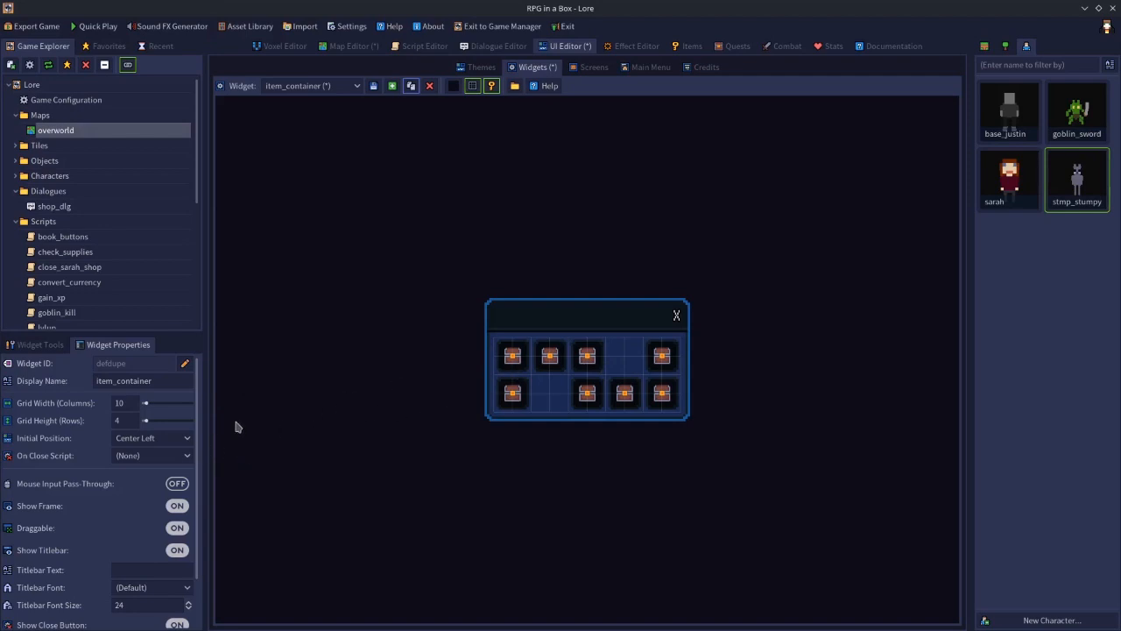
- Try placeholder text in the duplicated widget's titlebar and clear it
scroll(194, 403, "down", 2)
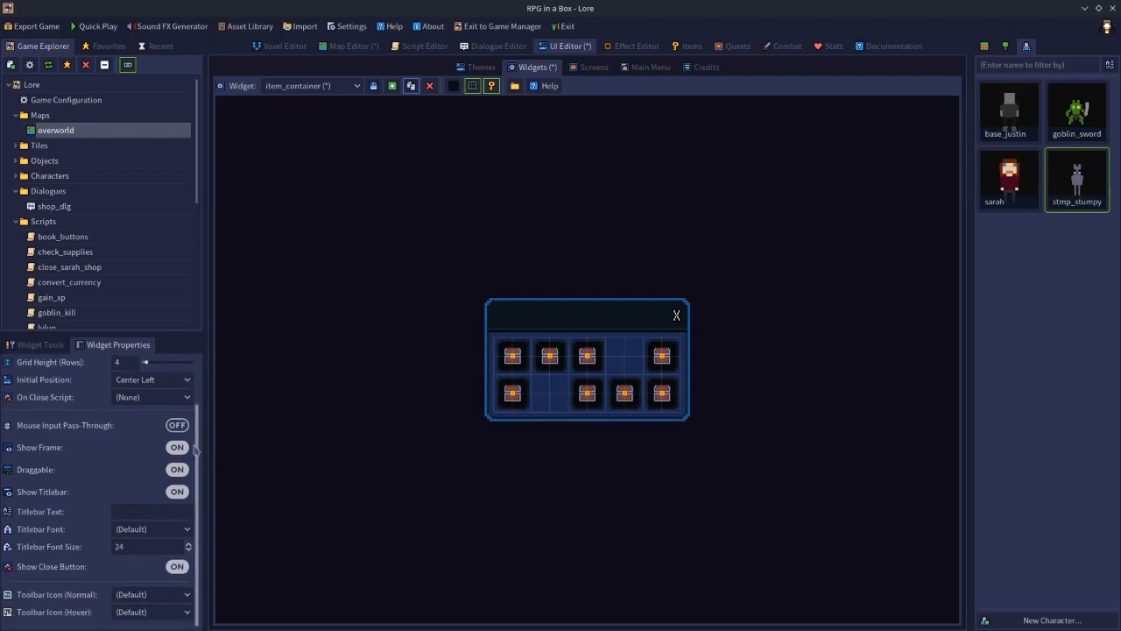
left_click(126, 509)
type("fsfksfbskfbkf")
key("BackSpace")
key("BackSpace")
key("BackSpace")
key("BackSpace")
key("BackSpace")
key("BackSpace")
key("BackSpace")
key("BackSpace")
key("BackSpace")
key("BackSpace")
key("BackSpace")
key("BackSpace")
key("BackSpace")
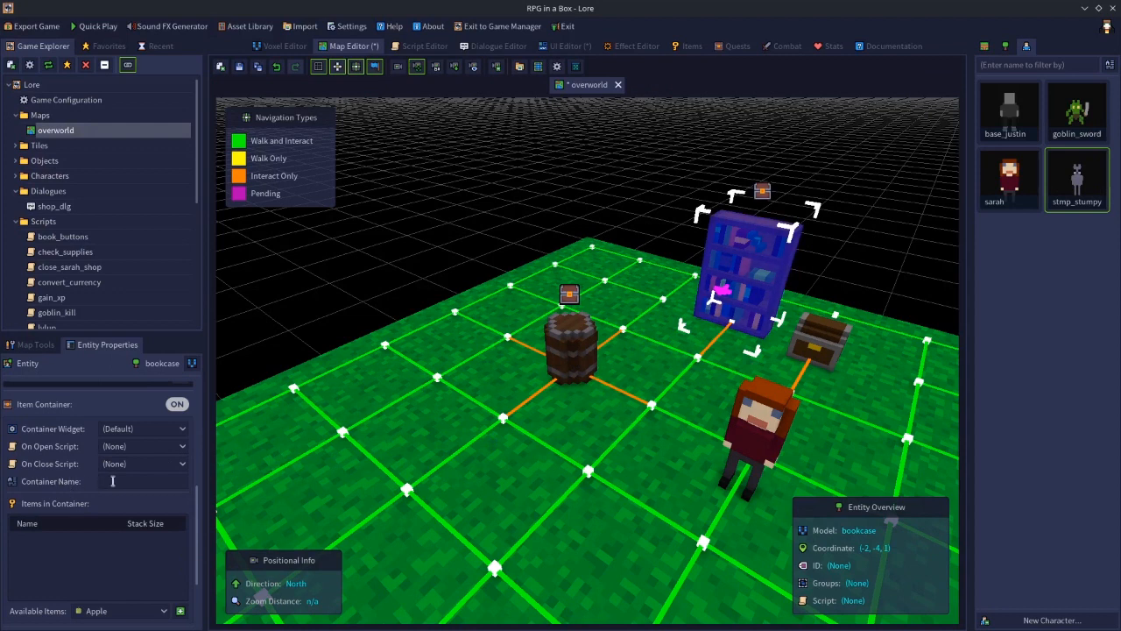
- Set both the bookcase's container name and the duplicated widget's titlebar text to "Book Shelf"
left_click(121, 479)
left_click(569, 47)
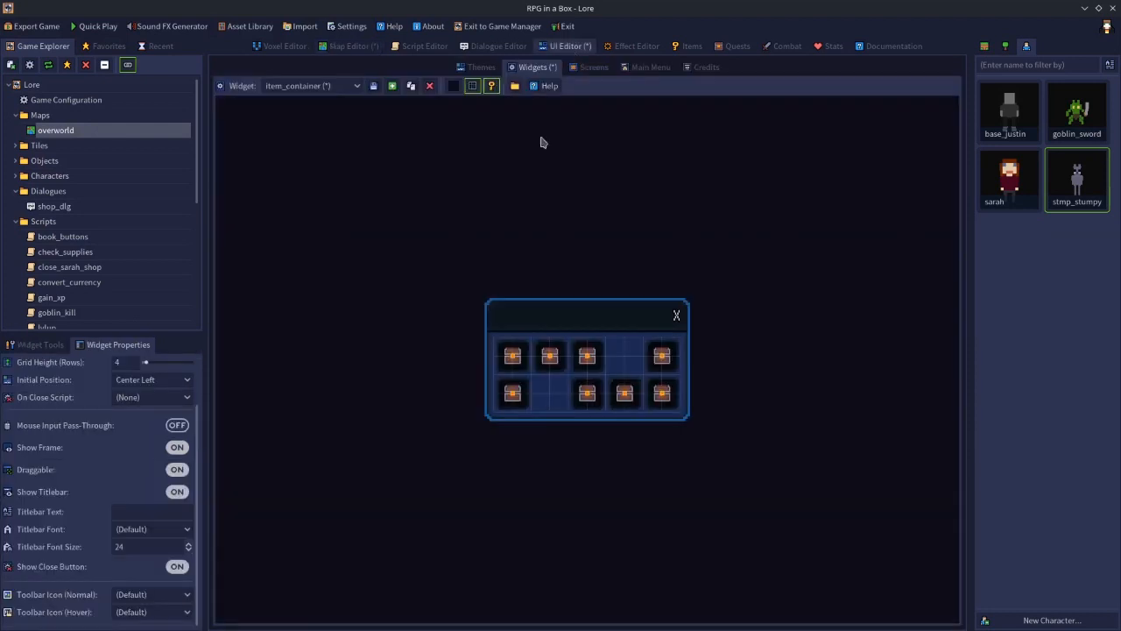
left_click(125, 508)
type("Book Shel")
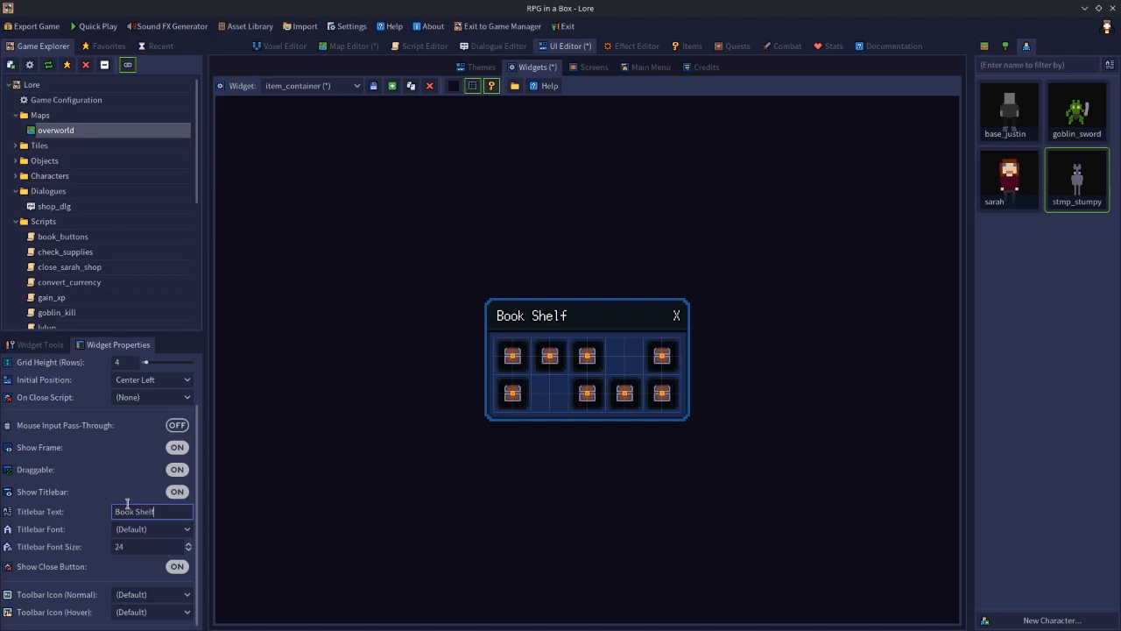
type("f")
- Check the barrel's container name and change the duplicated widget's titlebar text to "Wooden Barrel"
left_click(359, 48)
left_click(574, 346)
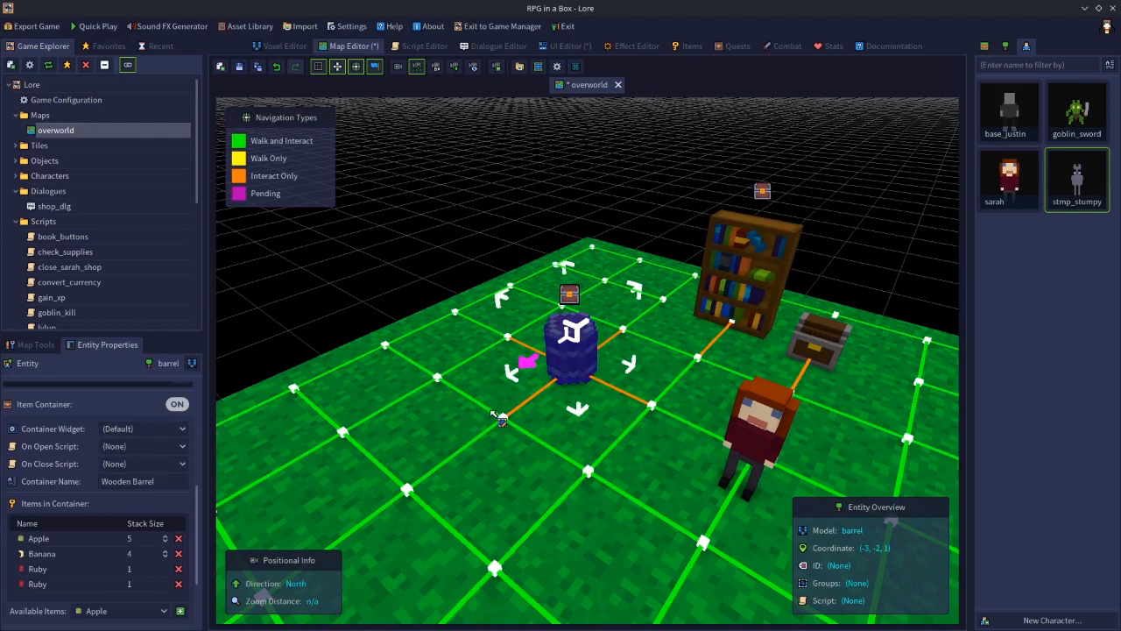
left_click(565, 46)
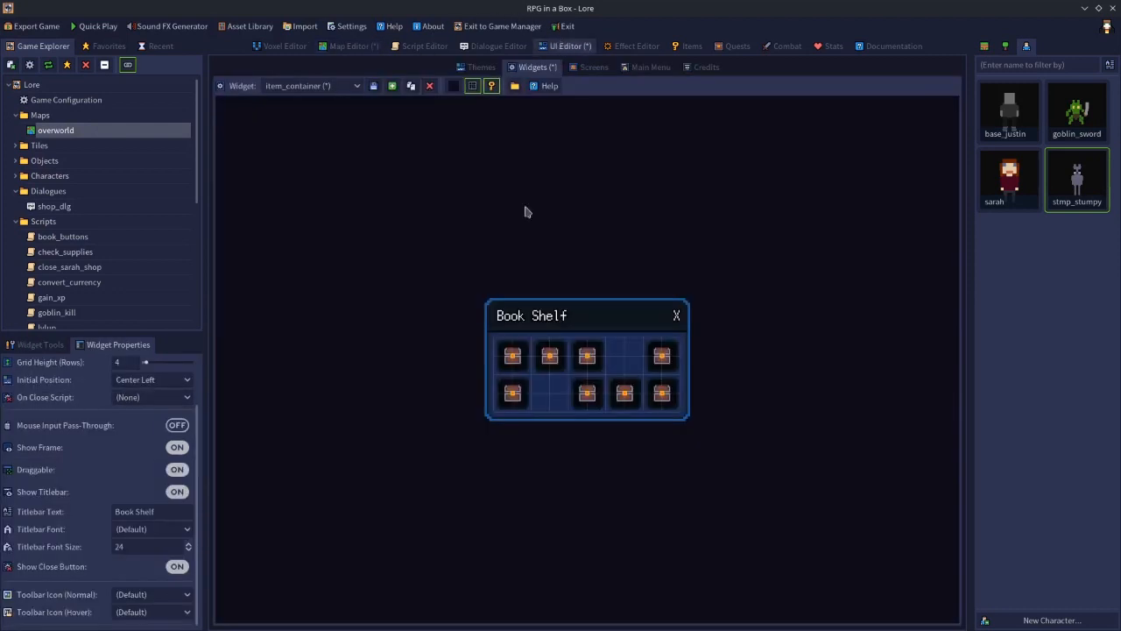
double_click(162, 516)
type("Wooden barre")
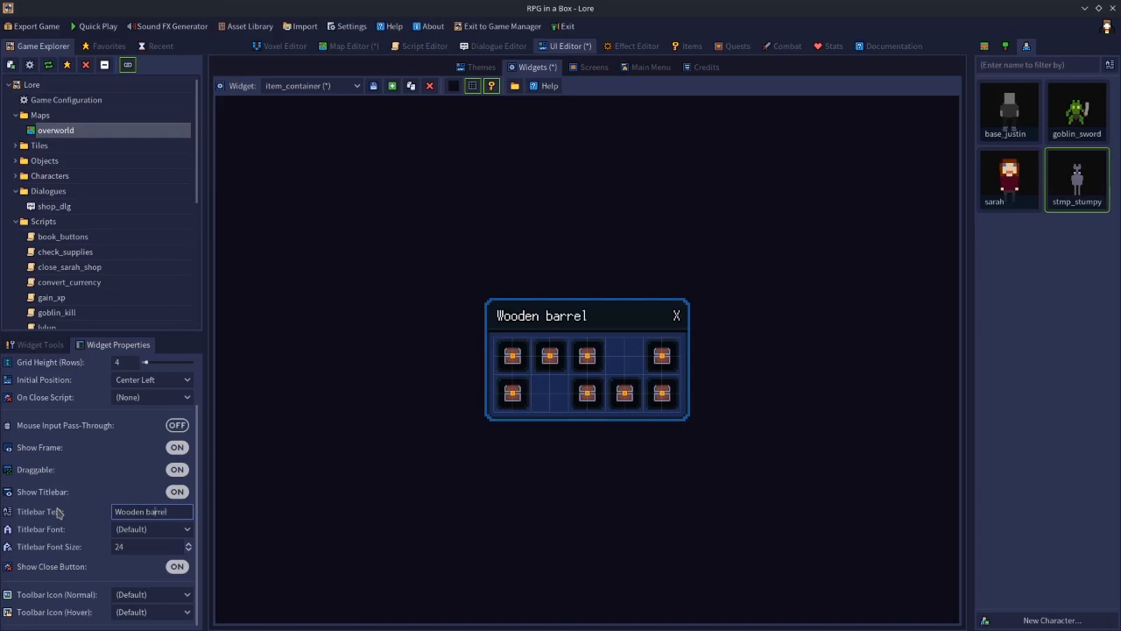
key("BackSpace")
type("B")
- Compare the container names of the barrel and the bookcase on the overworld map
left_click(351, 46)
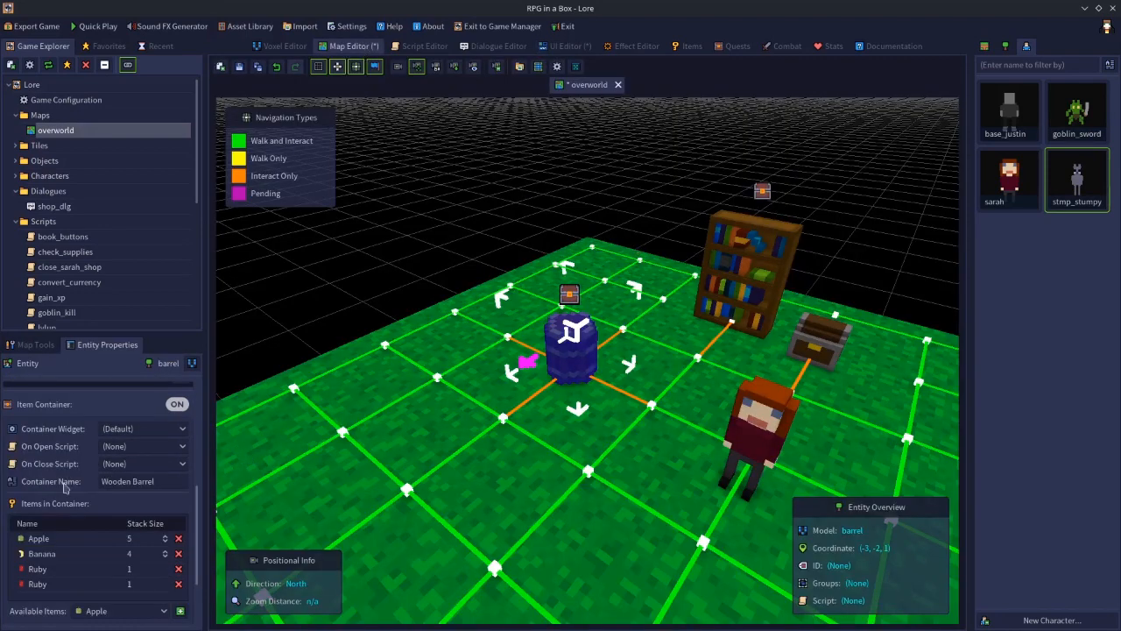
left_click(736, 289)
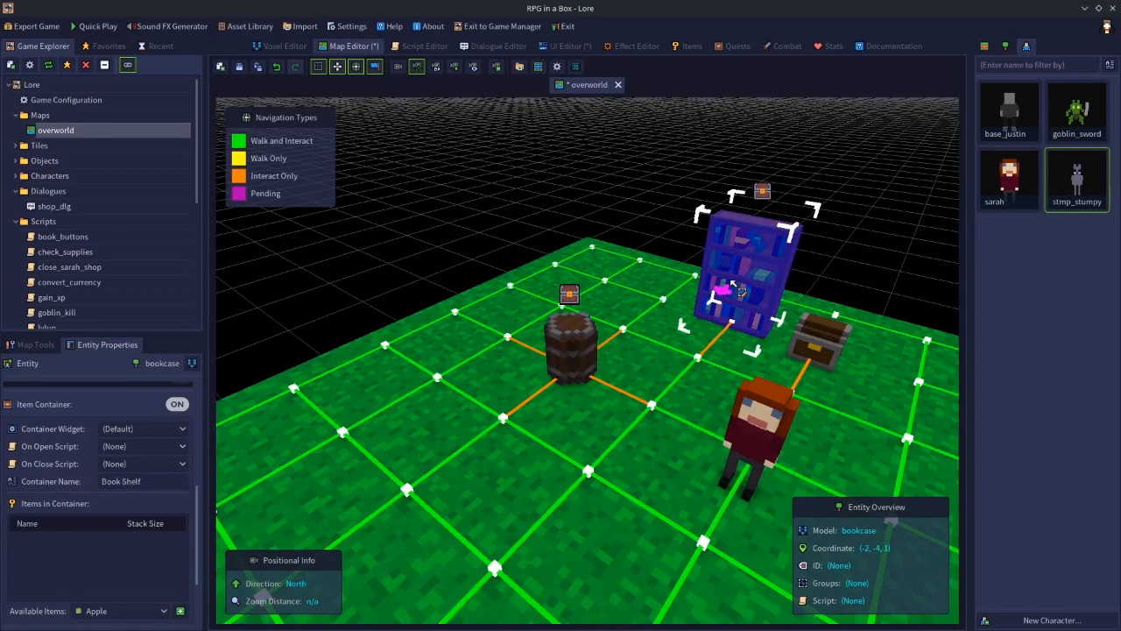
left_click(580, 359)
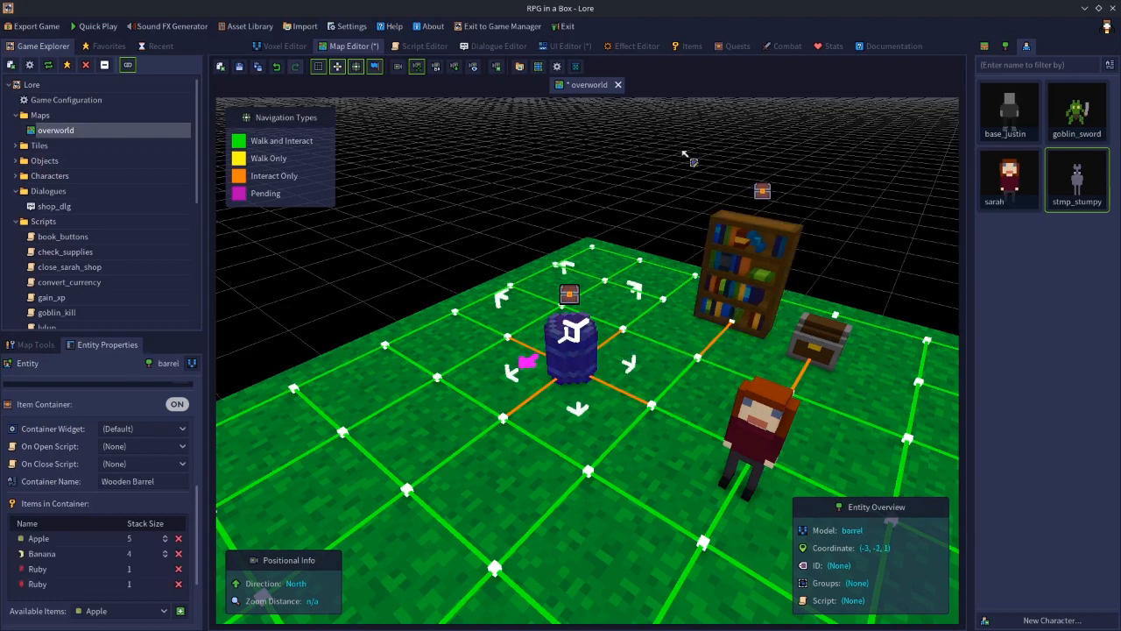
left_click(743, 312)
- Clear the bookcase's container name and the duplicated widget's titlebar text
left_click(147, 481)
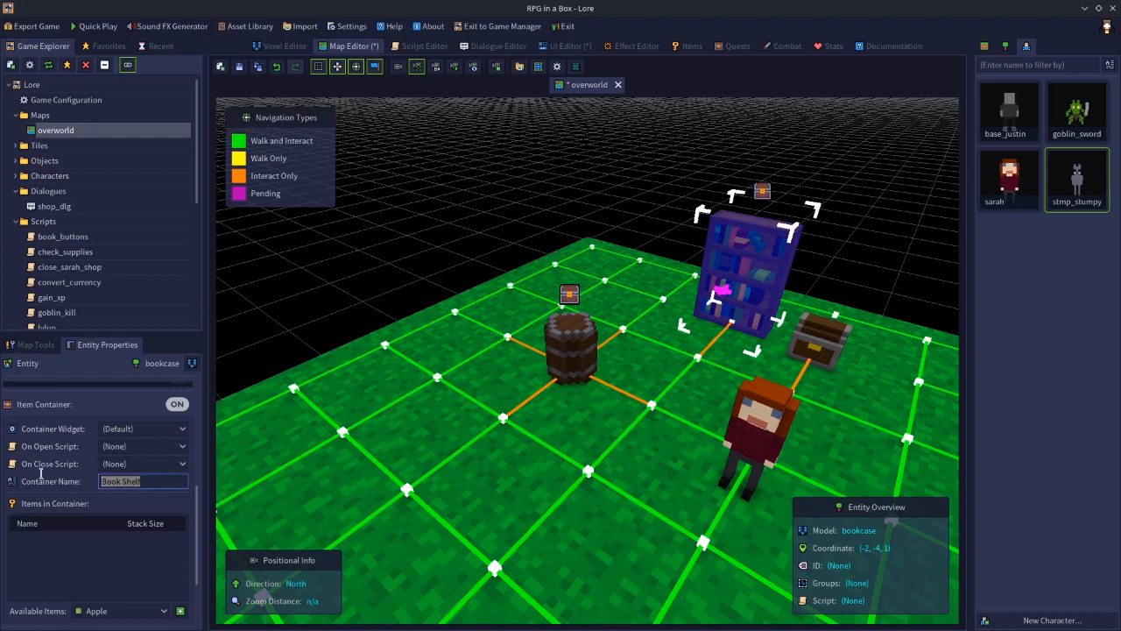
key("BackSpace")
left_click(574, 47)
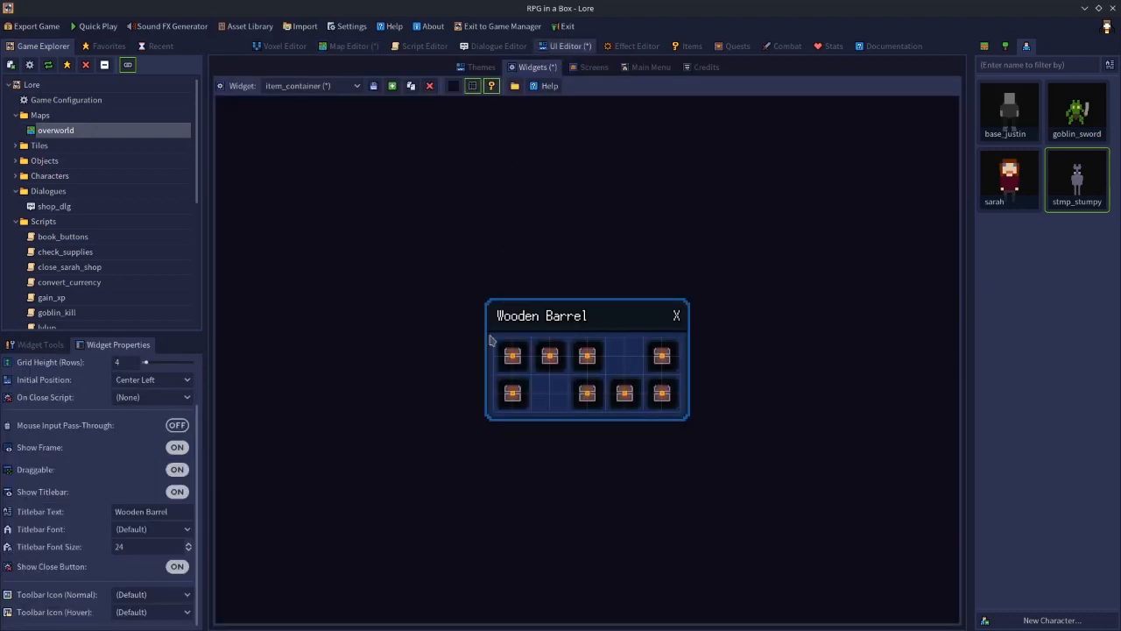
triple_click(170, 511)
key("BackSpace")
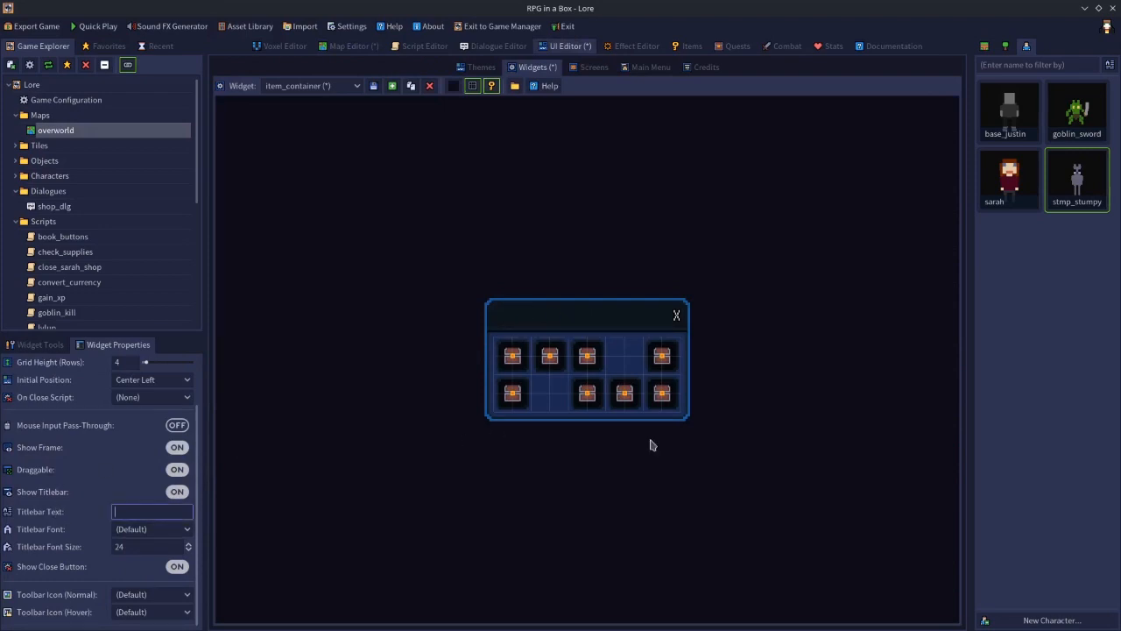
- Delete the defdupe widget and show the container1 widget
scroll(349, 87, "up", 1)
left_click(347, 86)
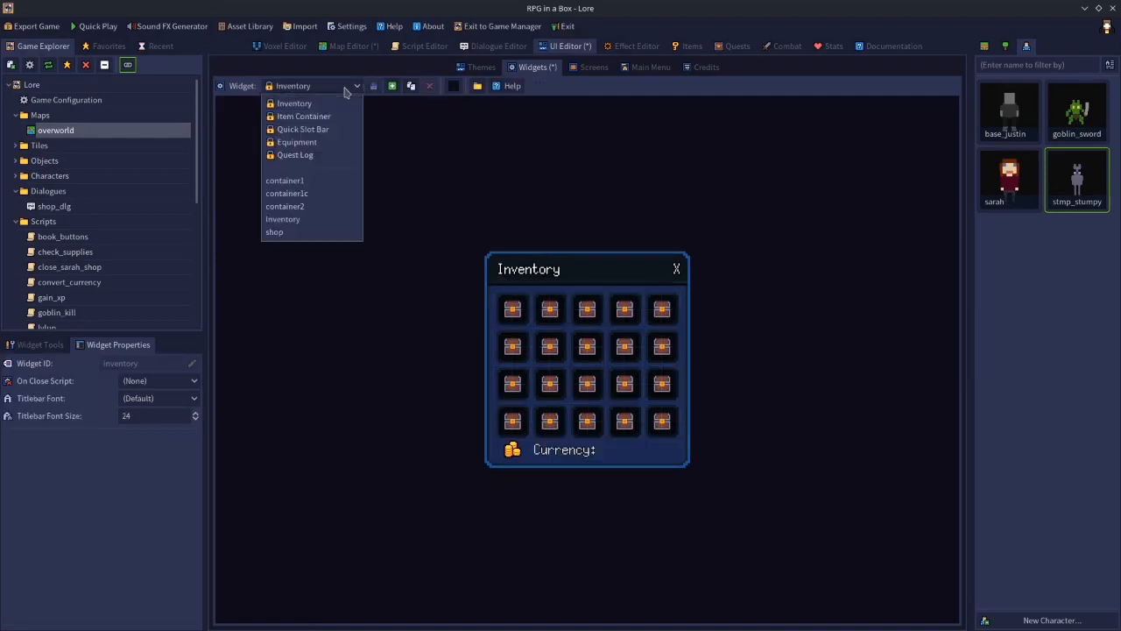
left_click(285, 180)
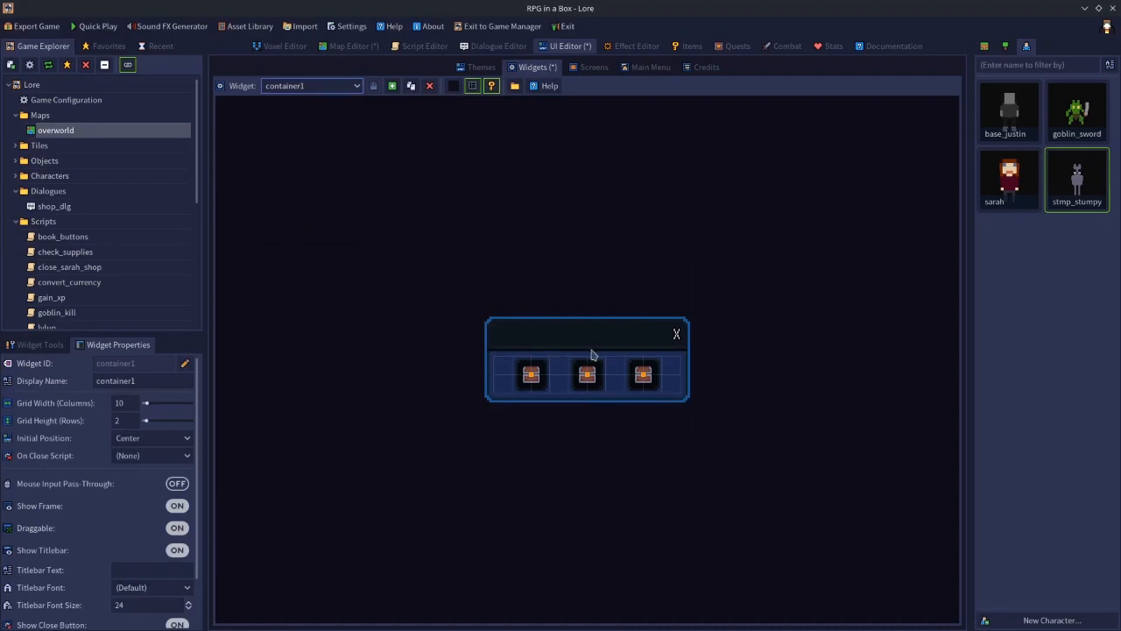
- Set the bookcase's container widget to container1 and its container name to "Book Shelf", and deselect the bookcase
left_click(375, 46)
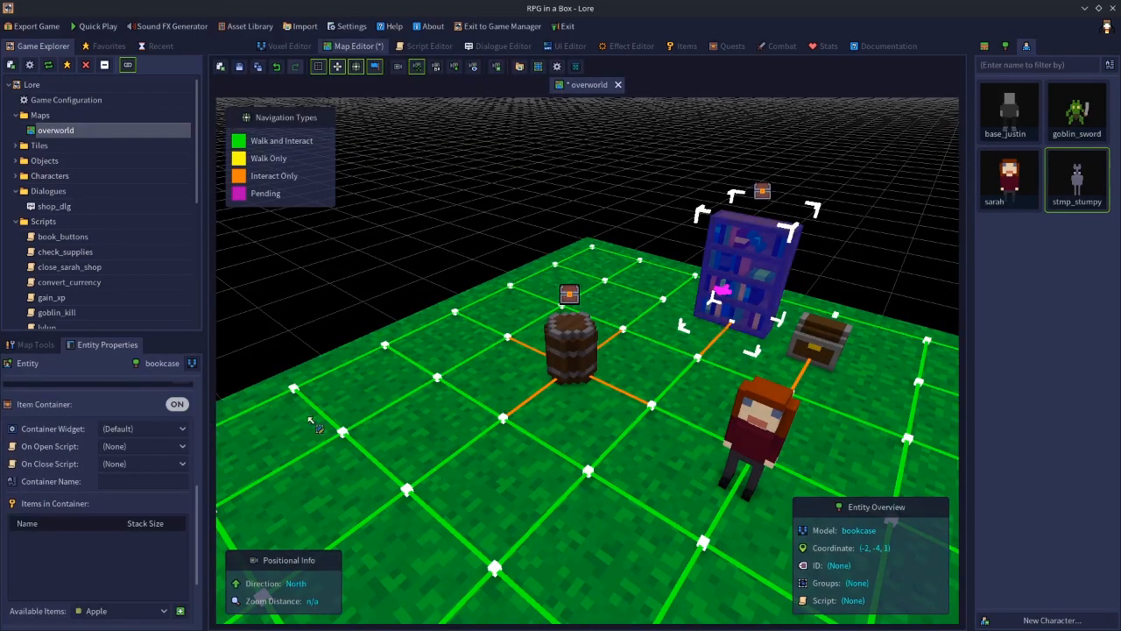
left_click(119, 428)
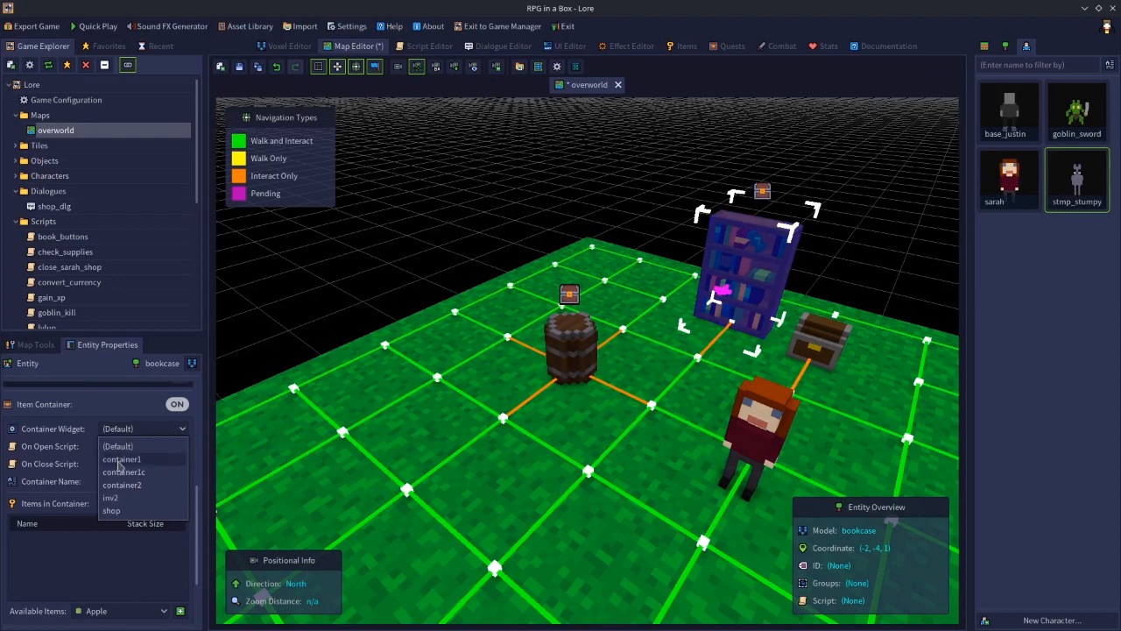
left_click(120, 464)
left_click(120, 482)
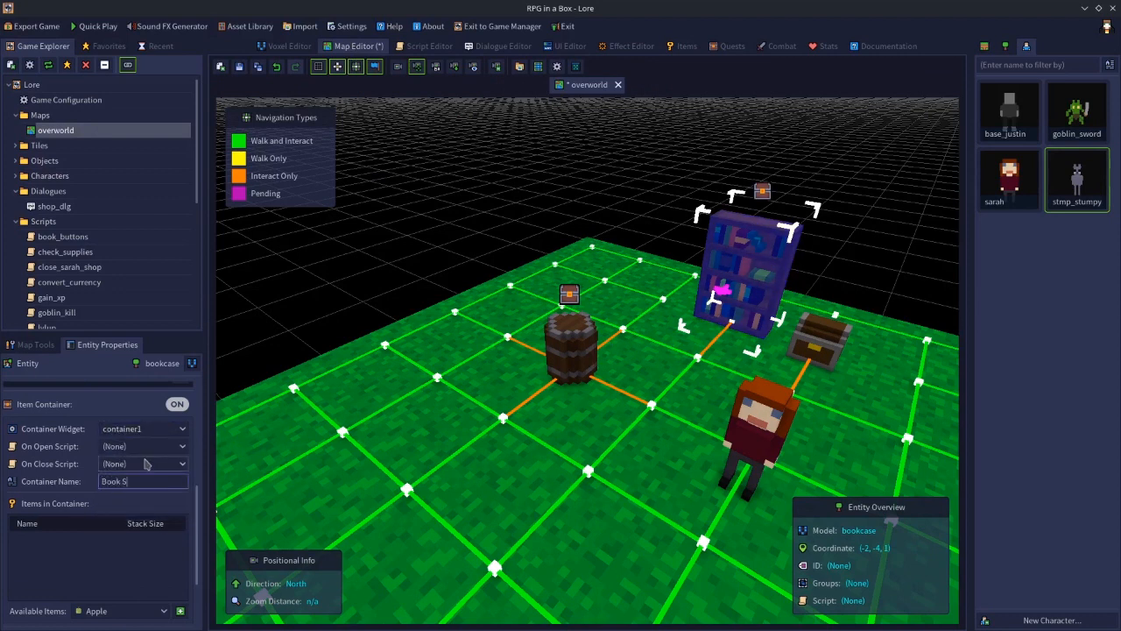
left_click(564, 217)
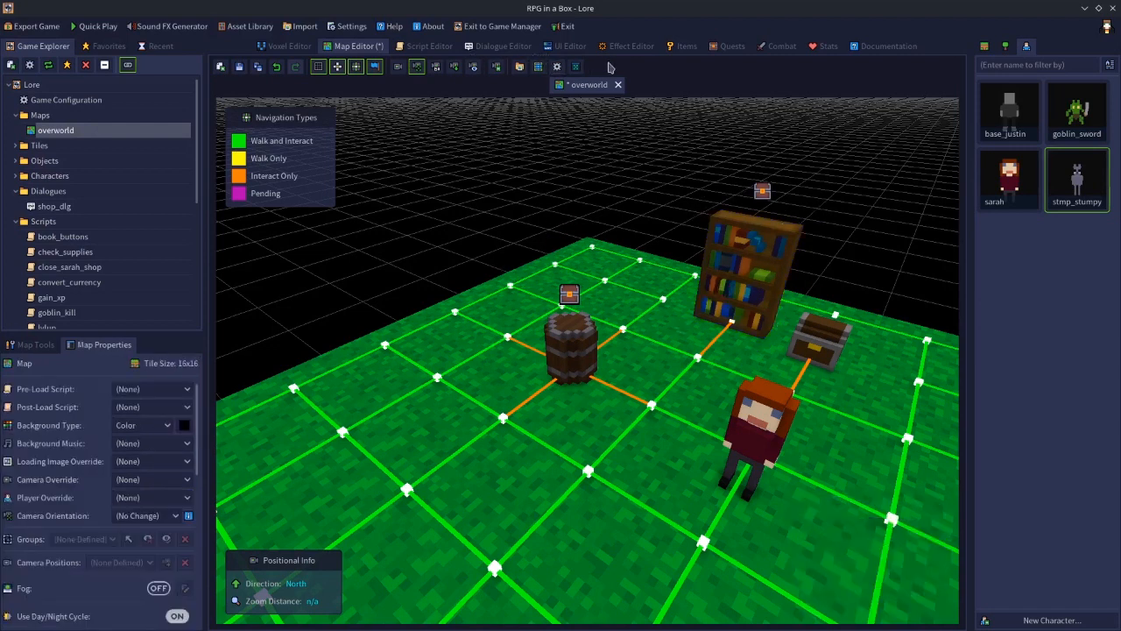
- Review the slot layout of the container1 widget and reselect the bookcase on the overworld map
left_click(570, 47)
left_click(540, 433)
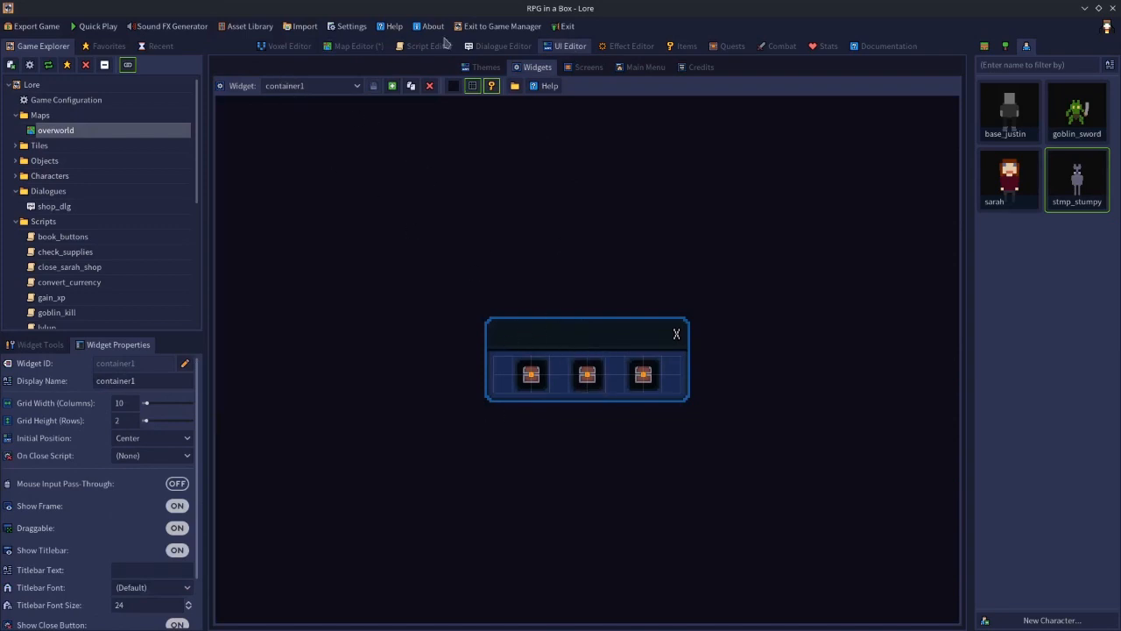
left_click(356, 48)
left_click(786, 261)
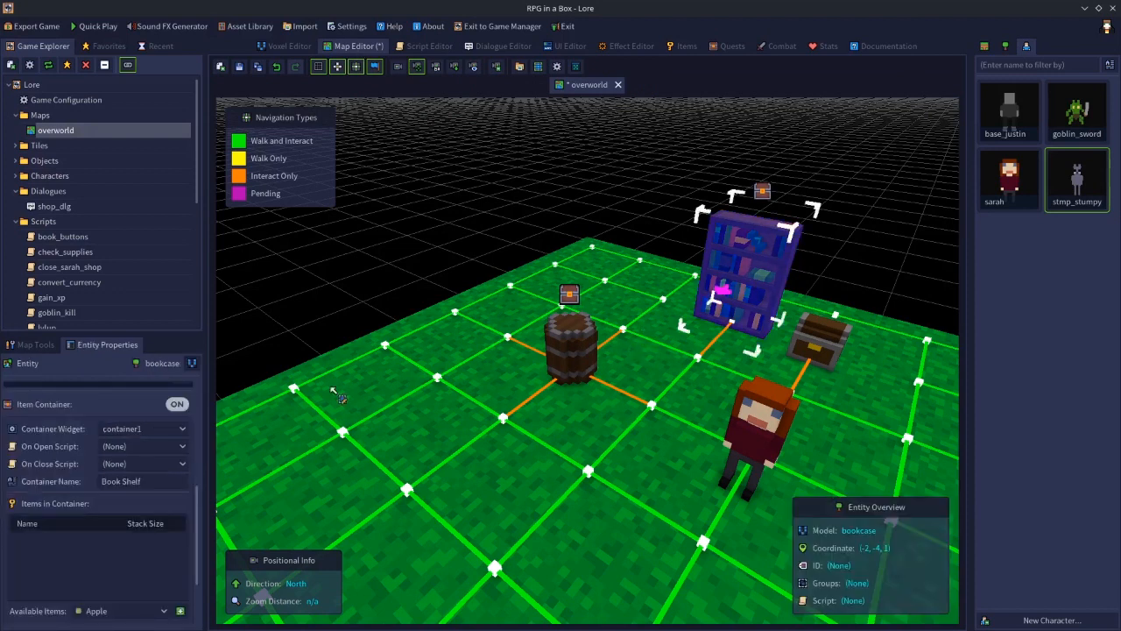
- Set the bookcase's container name to "Book Shelf hello" and add the Thieves Guild, Scroll of healing and Eldrith items to it
left_click(147, 483)
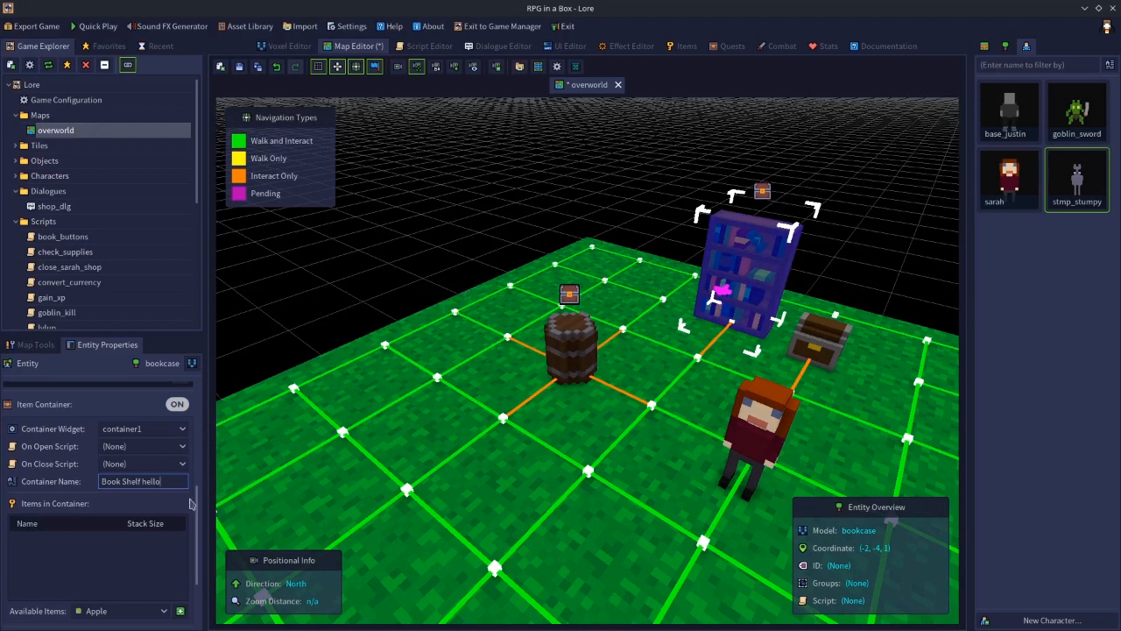
left_click(105, 608)
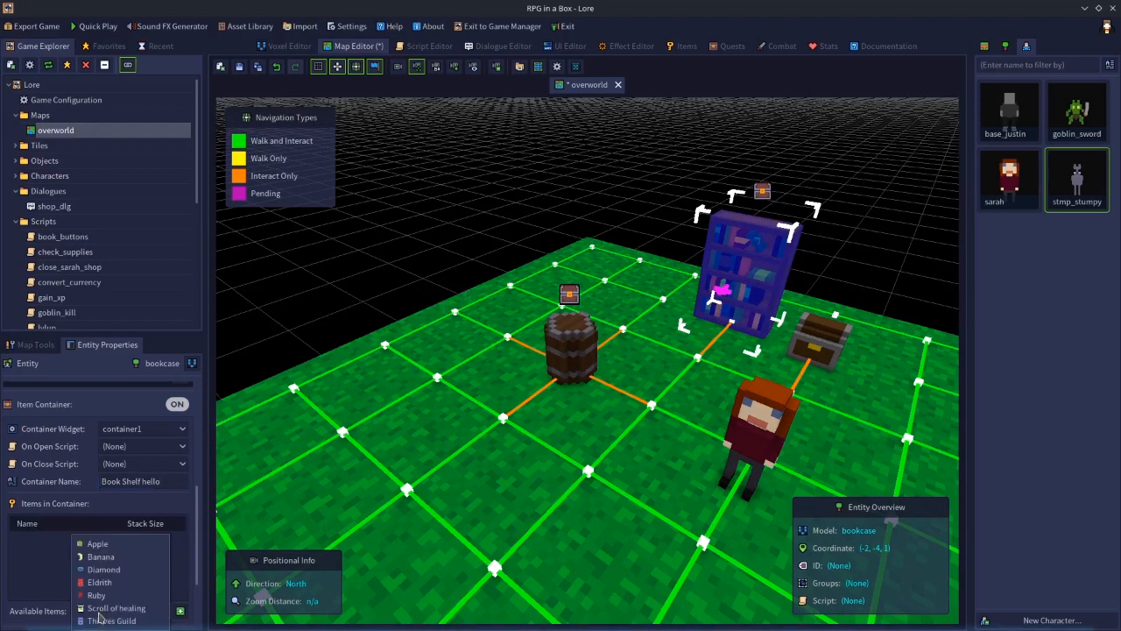
left_click(105, 621)
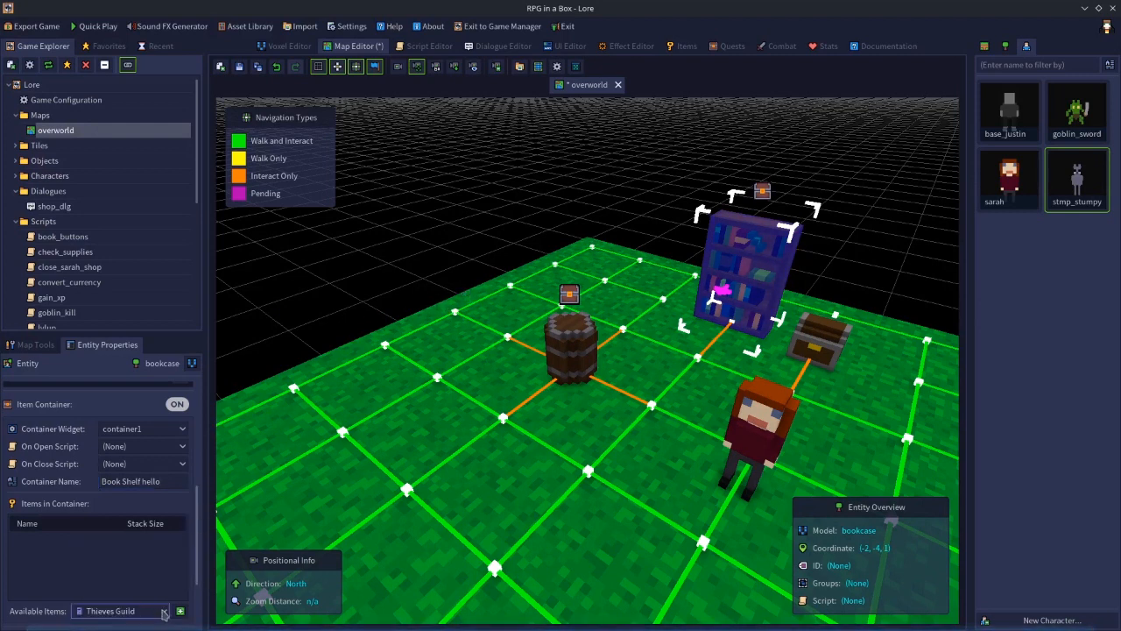
left_click(176, 611)
left_click(118, 611)
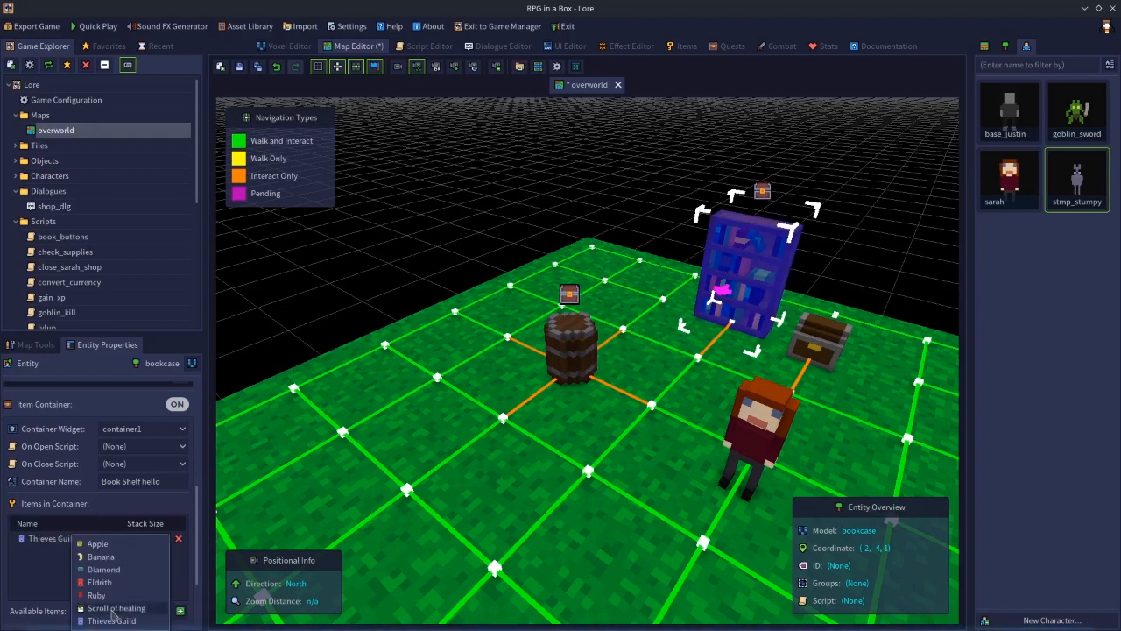
left_click(117, 608)
left_click(180, 612)
left_click(118, 611)
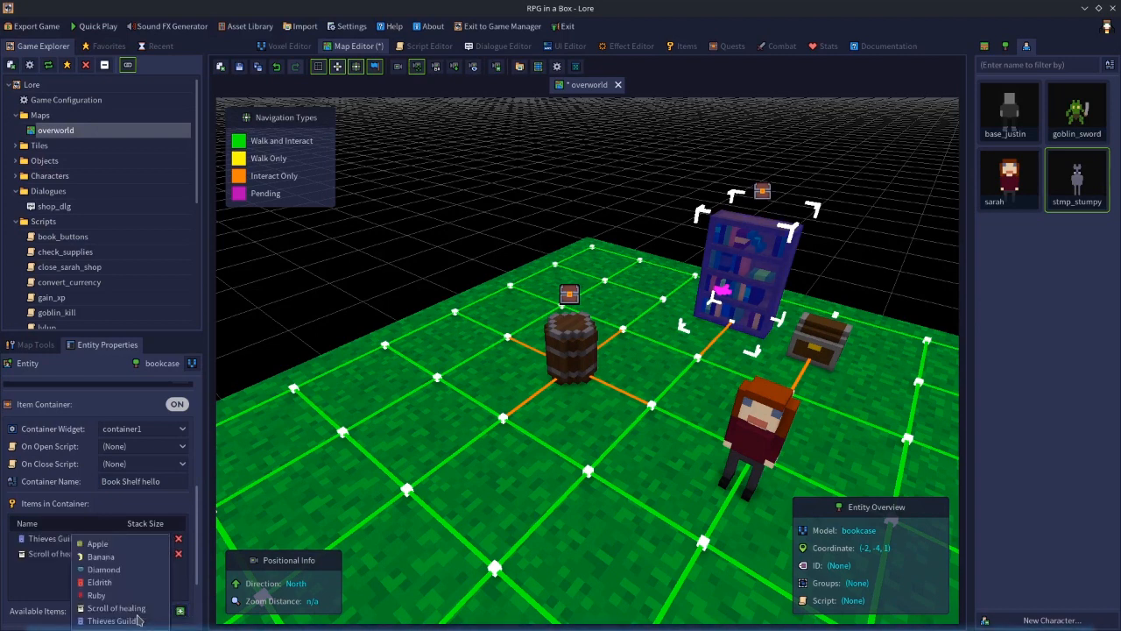
left_click(99, 582)
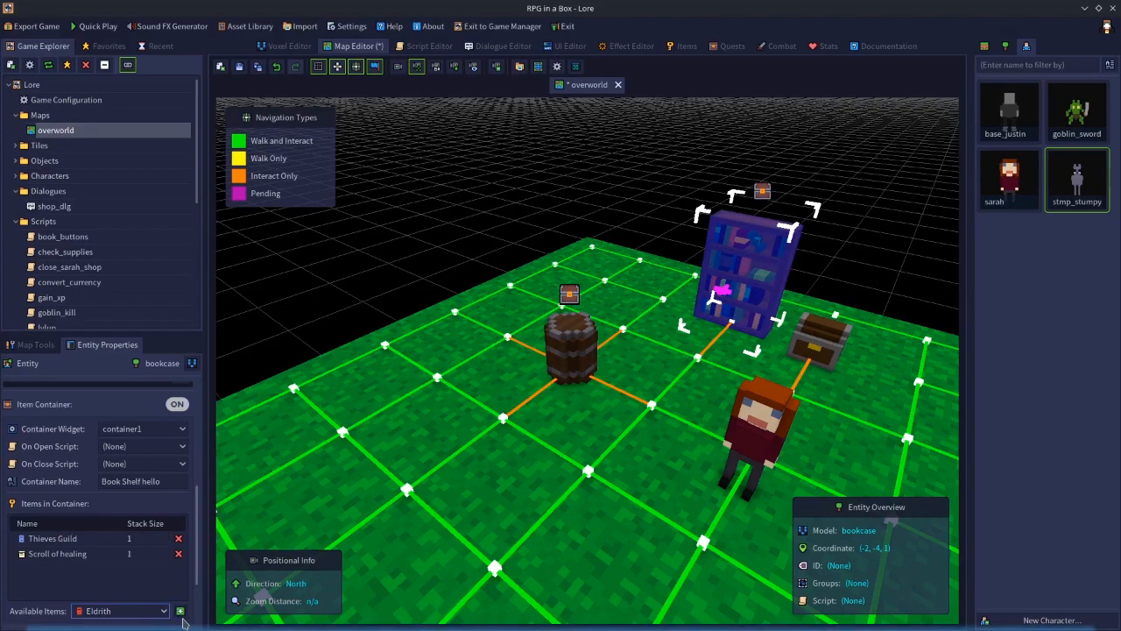
left_click(180, 612)
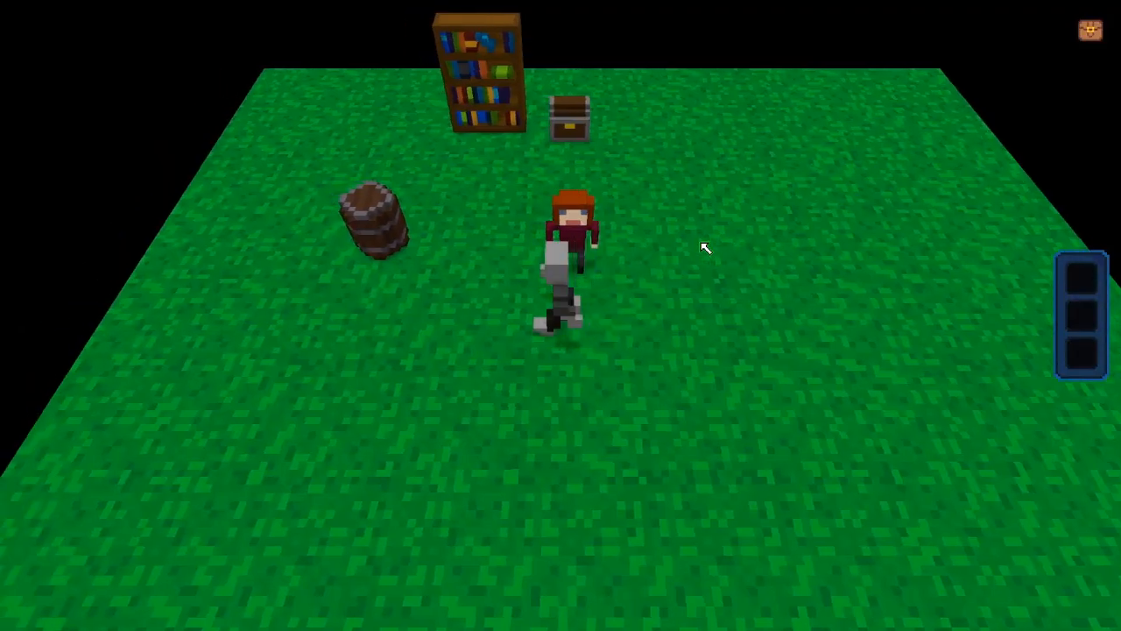
- Playtest the bookcase container in the game, view the Eldrith item's tooltip, and return to the map
key("w")
key("e")
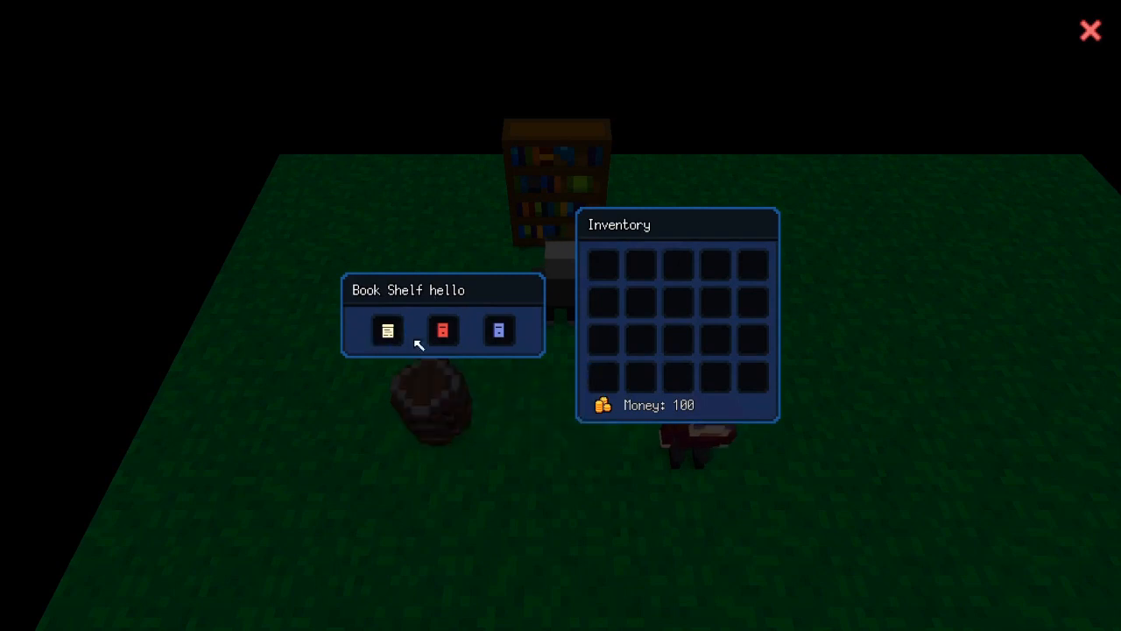
mouse_move(444, 342)
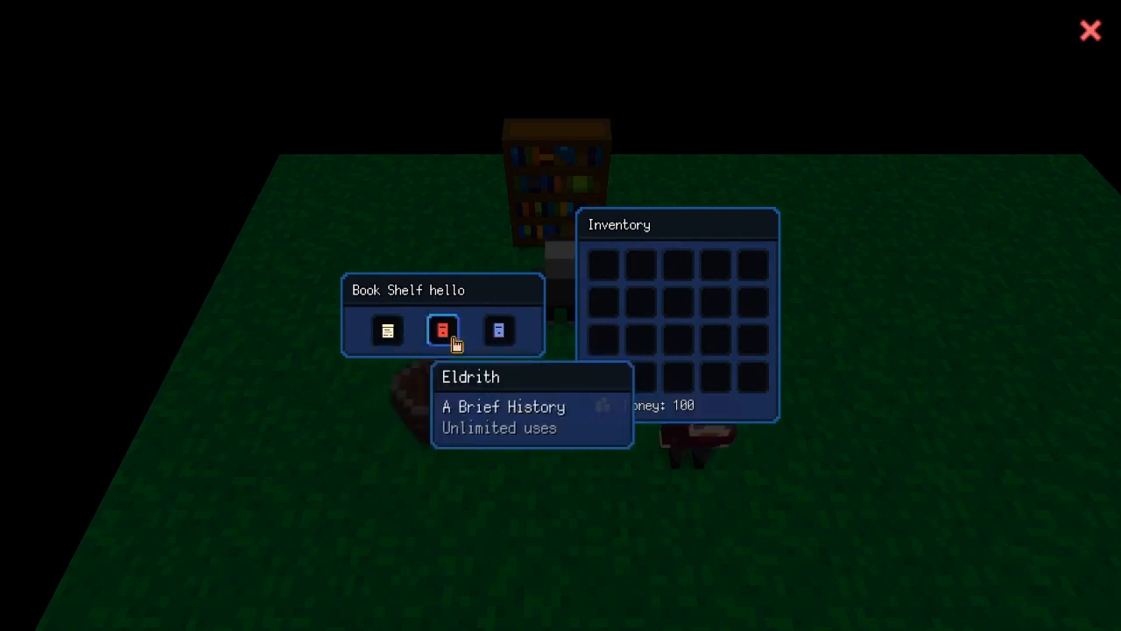
key("Escape")
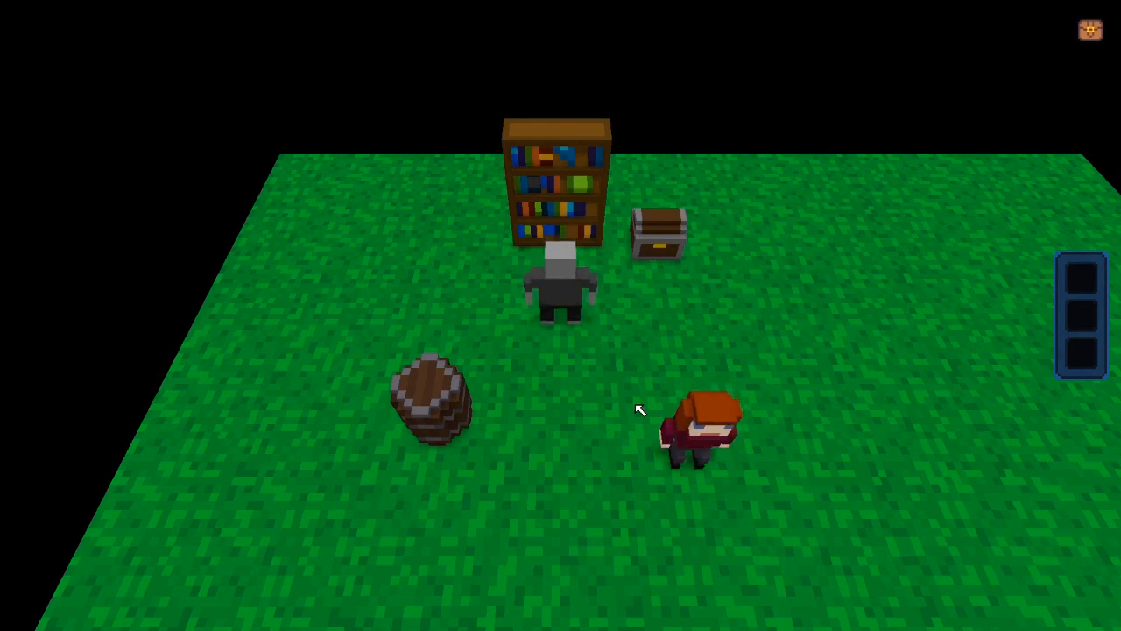
key("Escape")
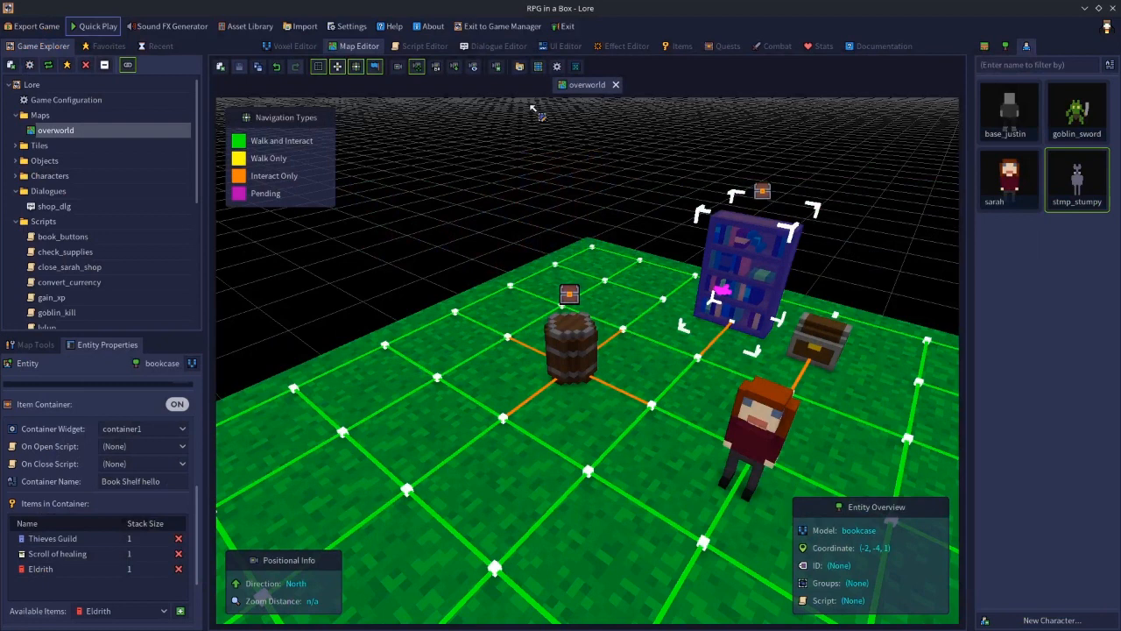
- Set the bookcase's container widget to container1c and show that widget in the UI Editor
left_click(134, 430)
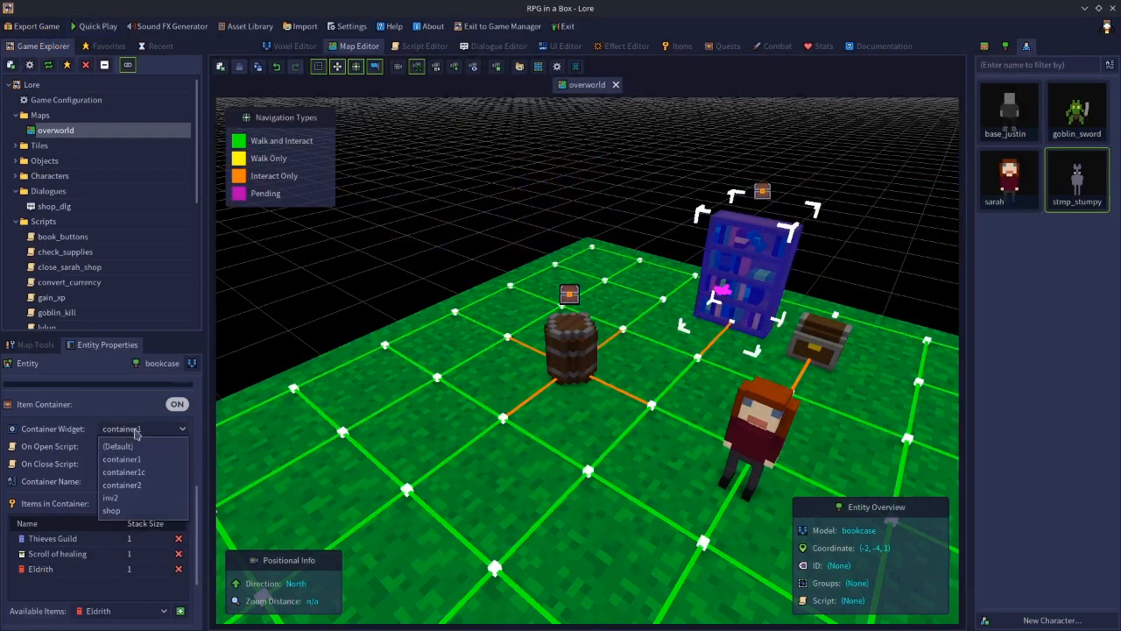
left_click(136, 472)
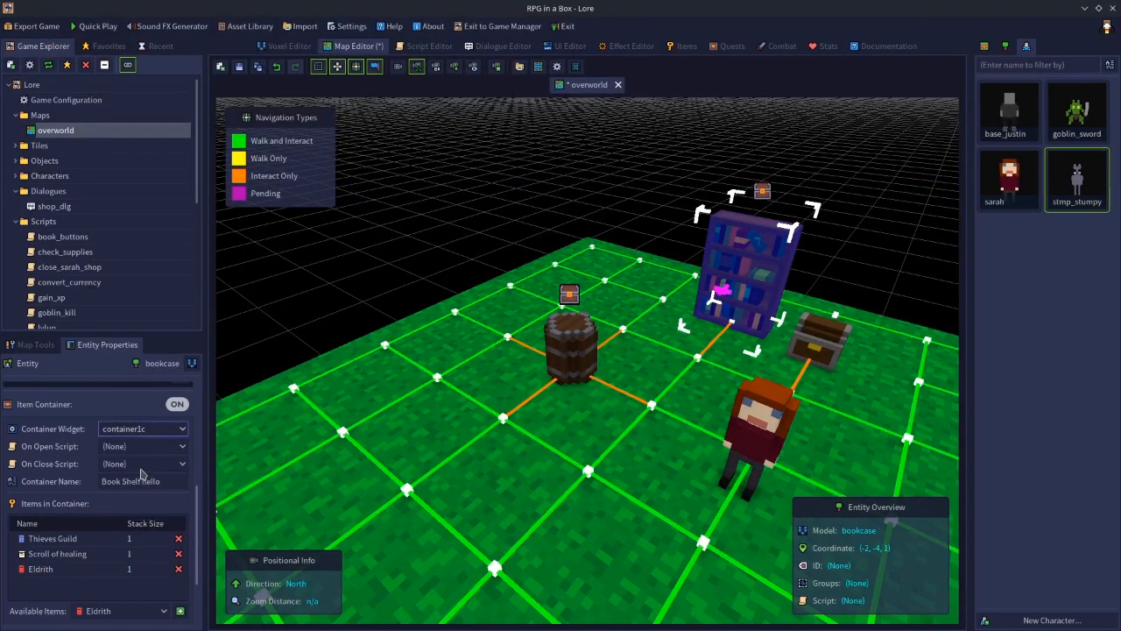
left_click(571, 46)
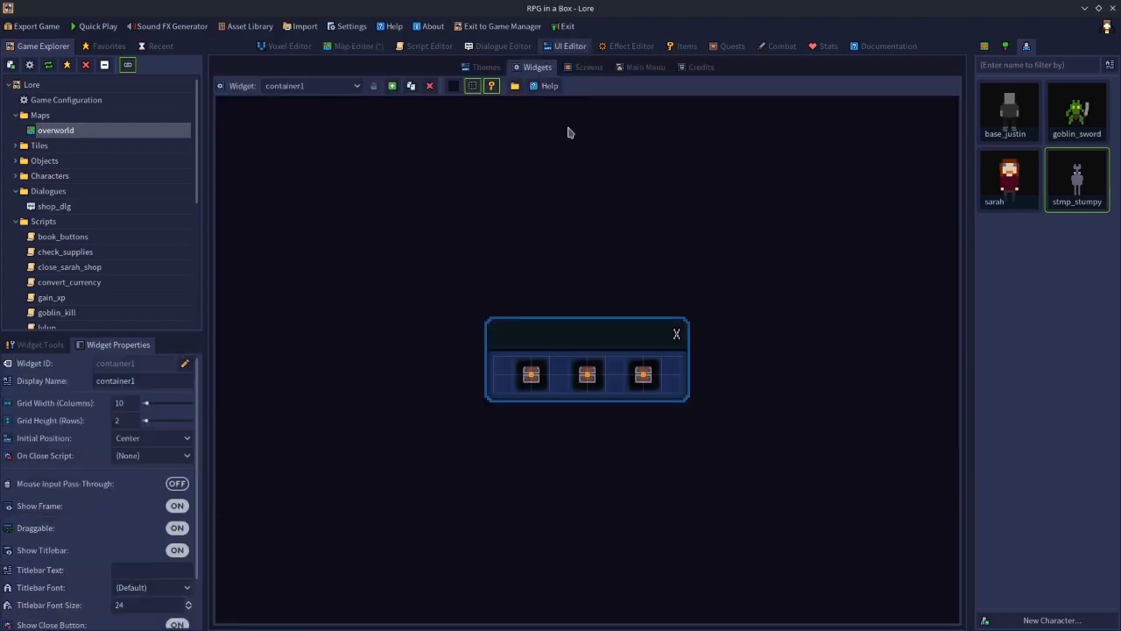
left_click(318, 92)
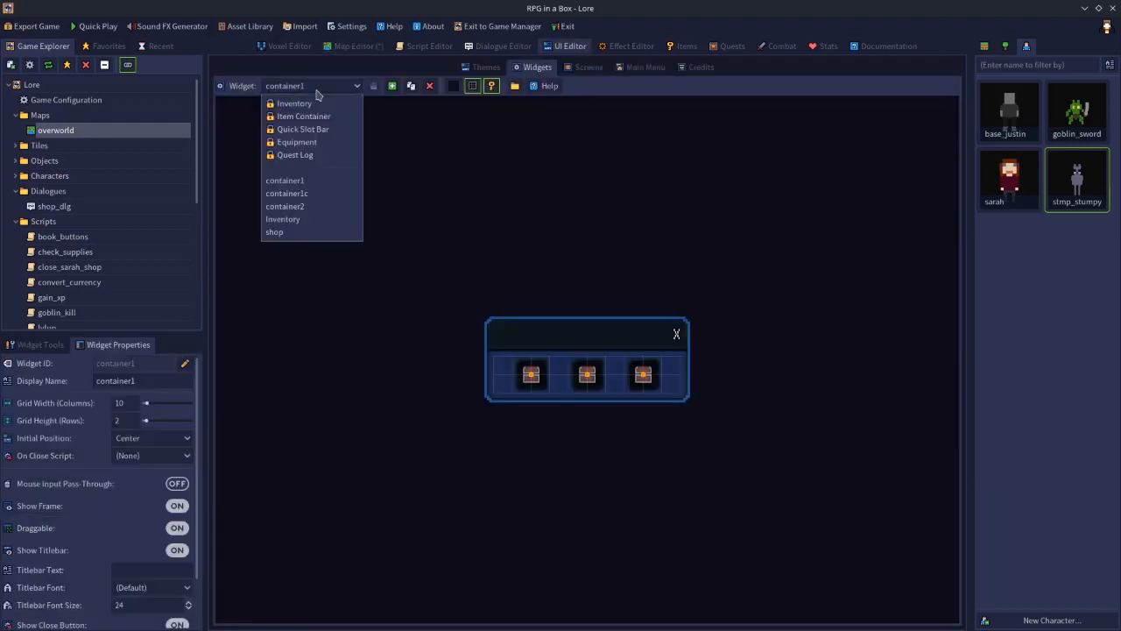
left_click(289, 193)
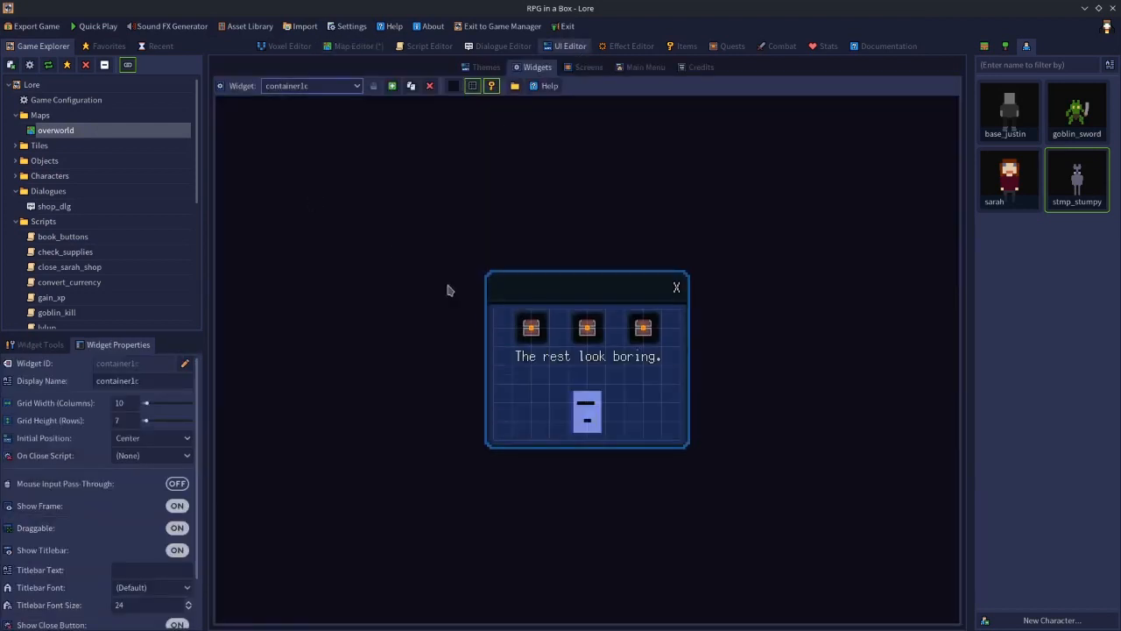
- Inspect the container1c widget's storage slots, text label and blue book image, and list the available widget elements
left_click(538, 333)
left_click(573, 333)
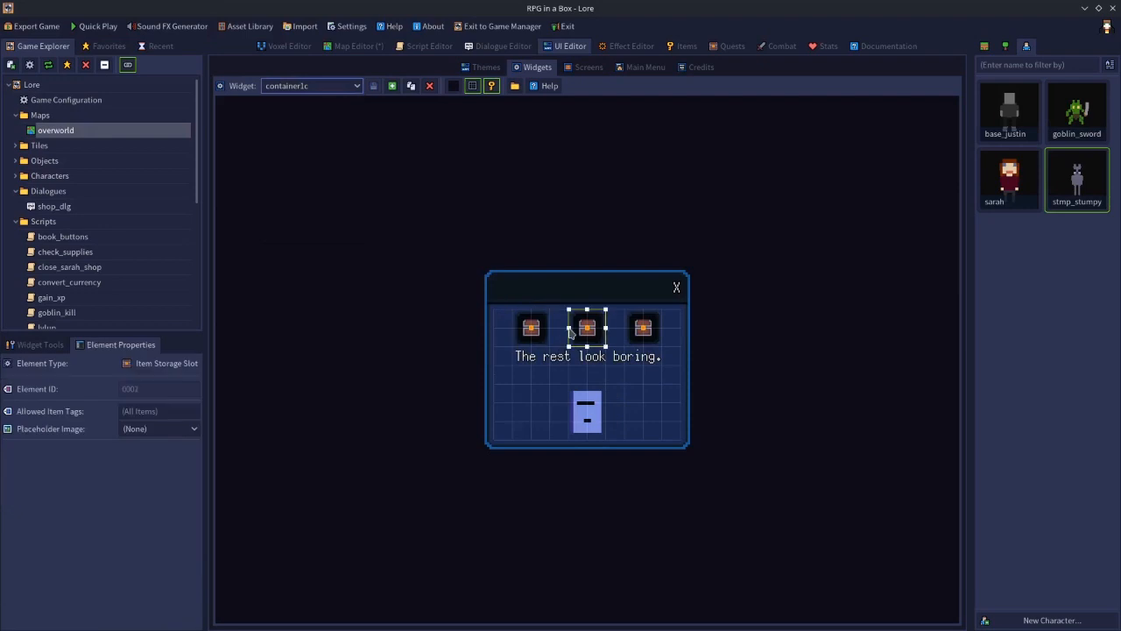
left_click(618, 361)
left_click(610, 418)
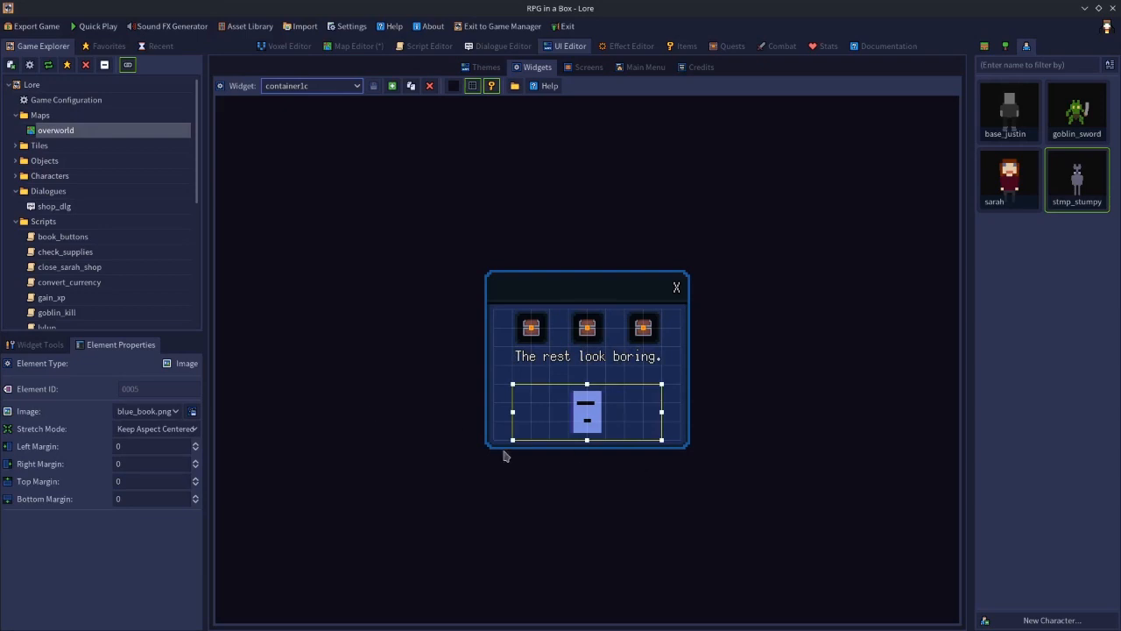
left_click(658, 477)
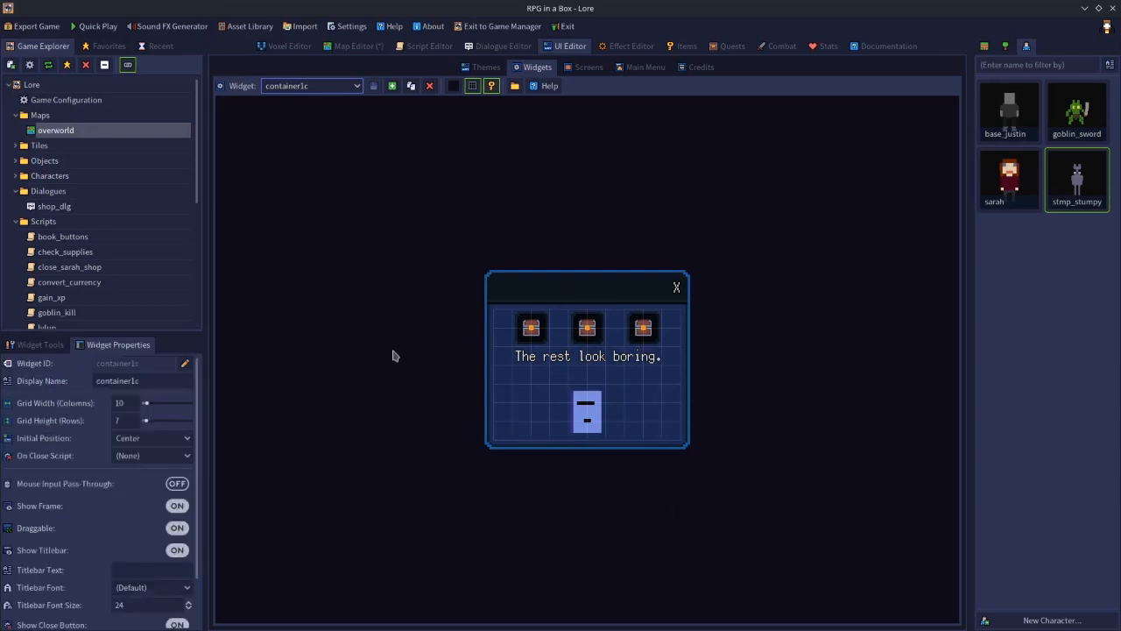
left_click(53, 347)
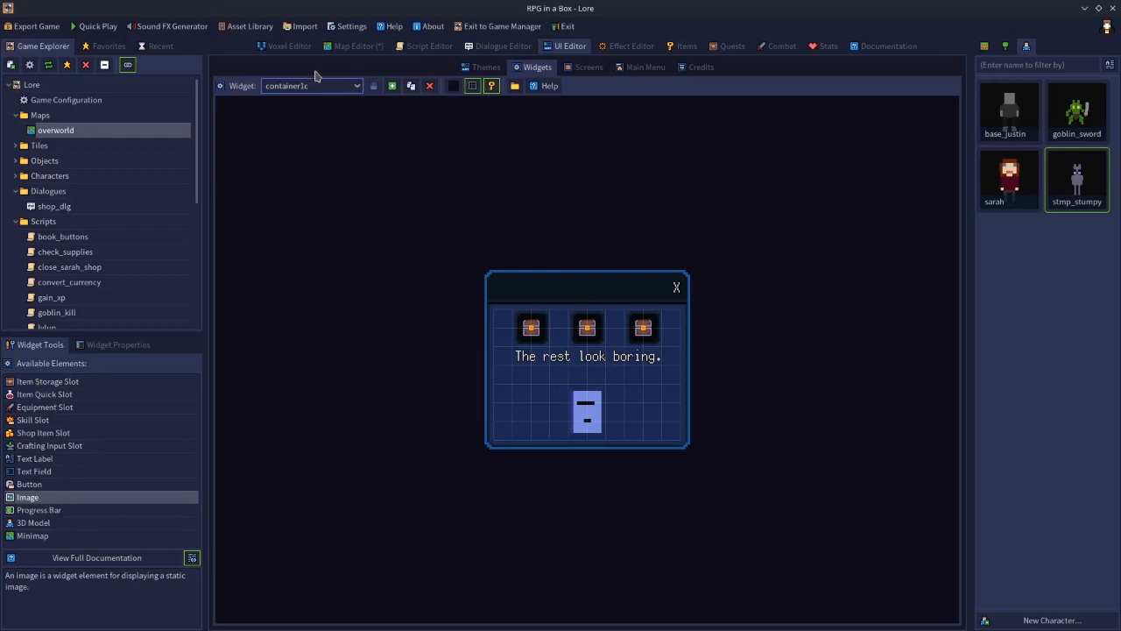
- Playtest the bookcase with the container1c widget and return to the overworld map
left_click(93, 26)
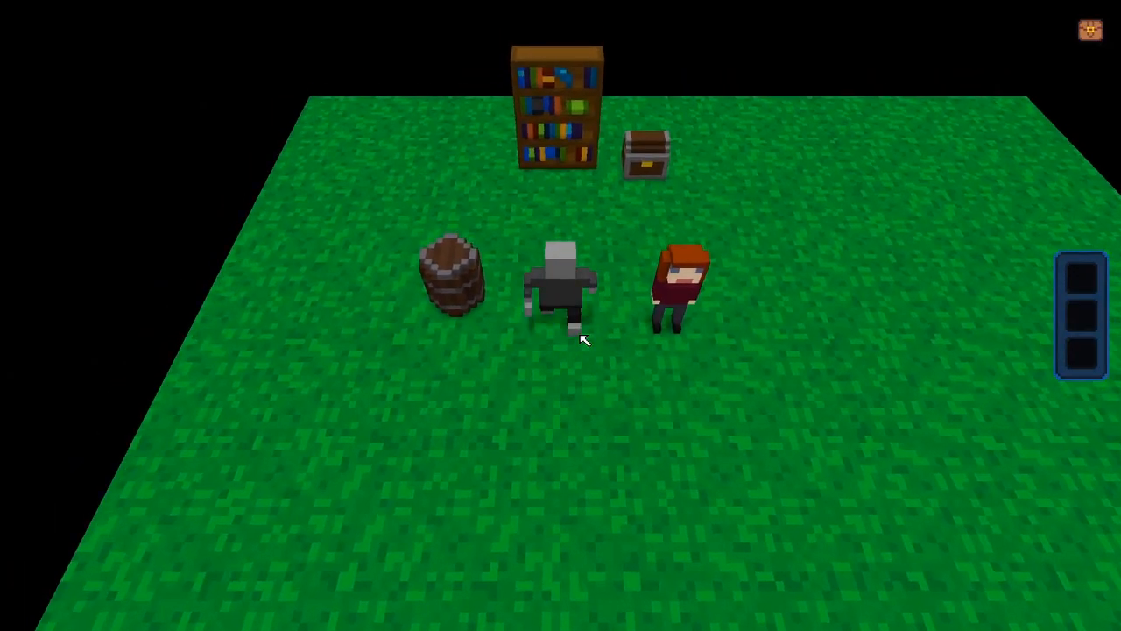
key("w")
key("space")
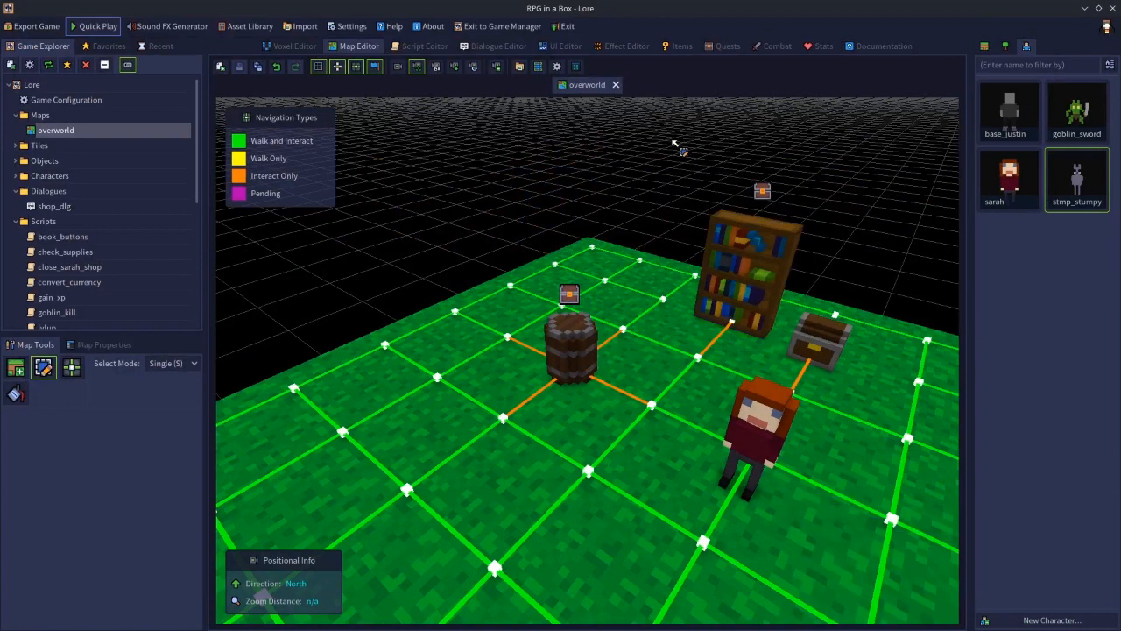
- Make the treasure chest on the overworld map an item container and set its container widget to container2
left_click(811, 344)
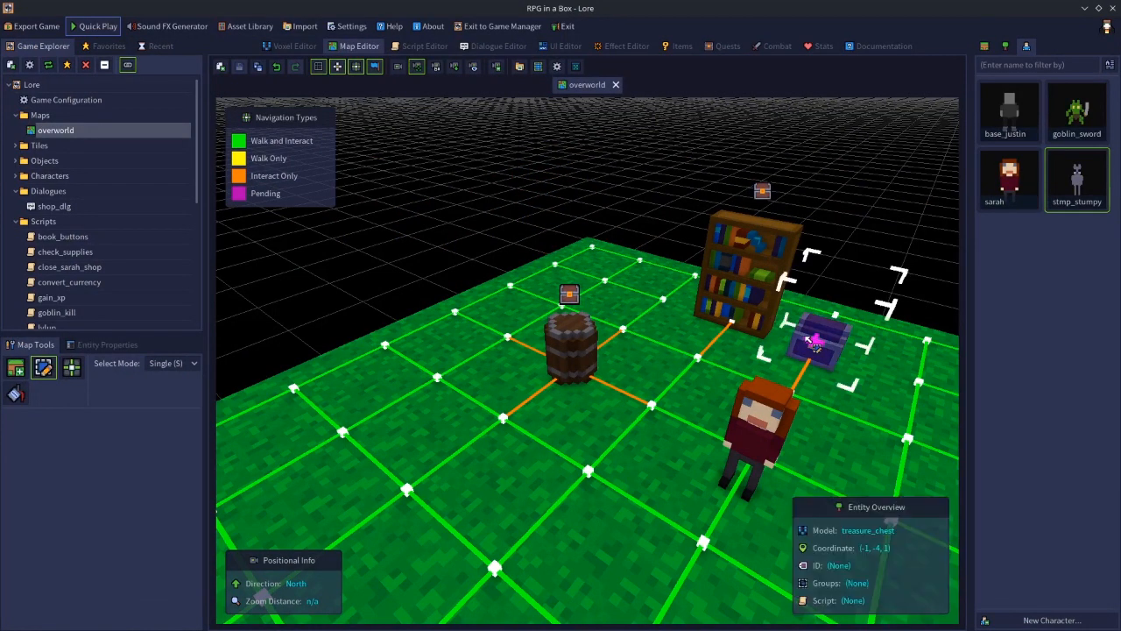
left_click(105, 345)
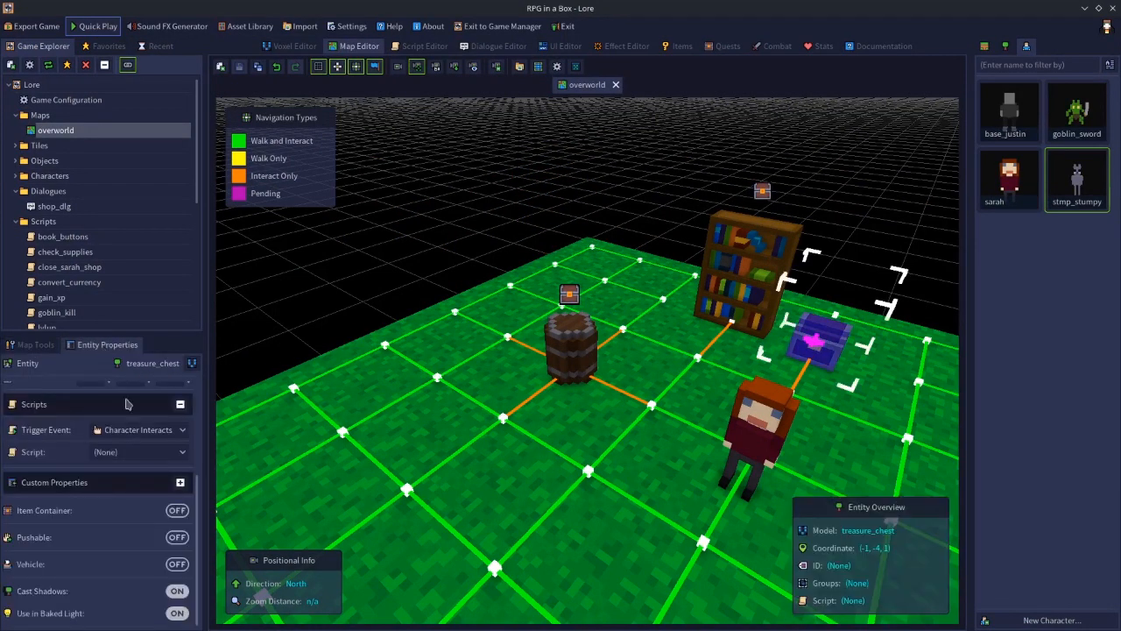
left_click(177, 510)
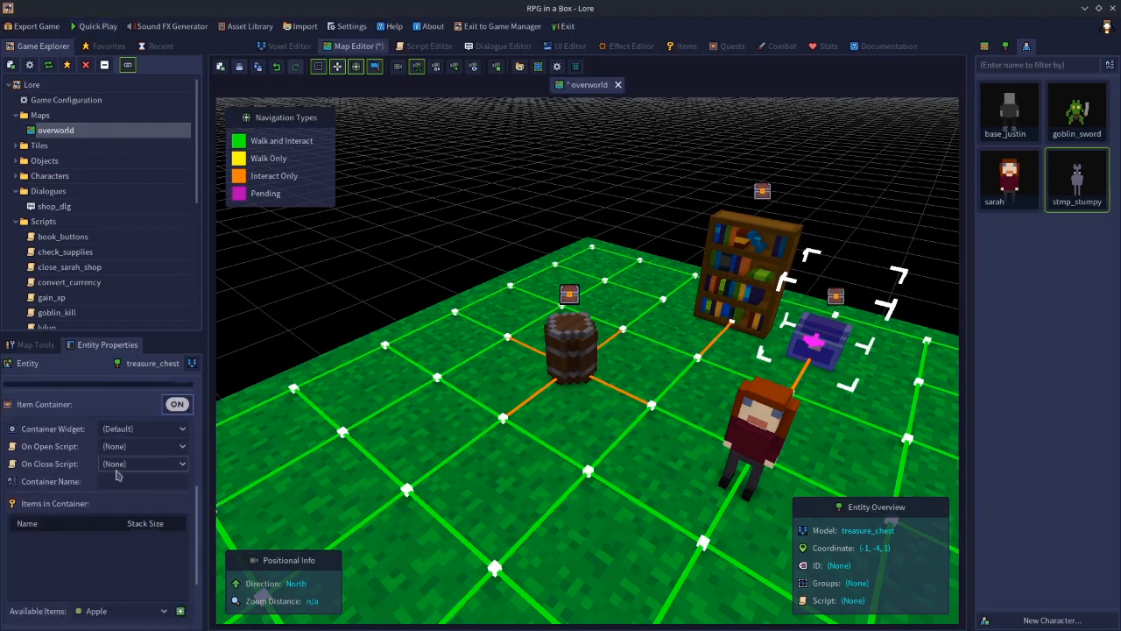
left_click(138, 429)
left_click(124, 472)
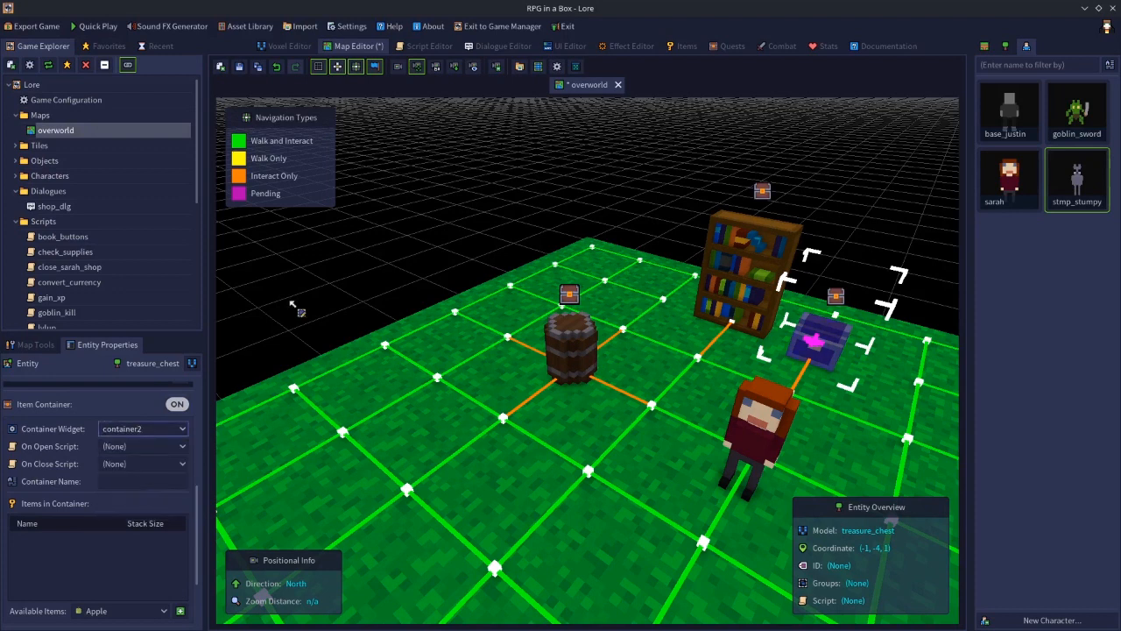
- Compare the slot layouts of the container1 and container2 widgets in the UI Editor
left_click(570, 46)
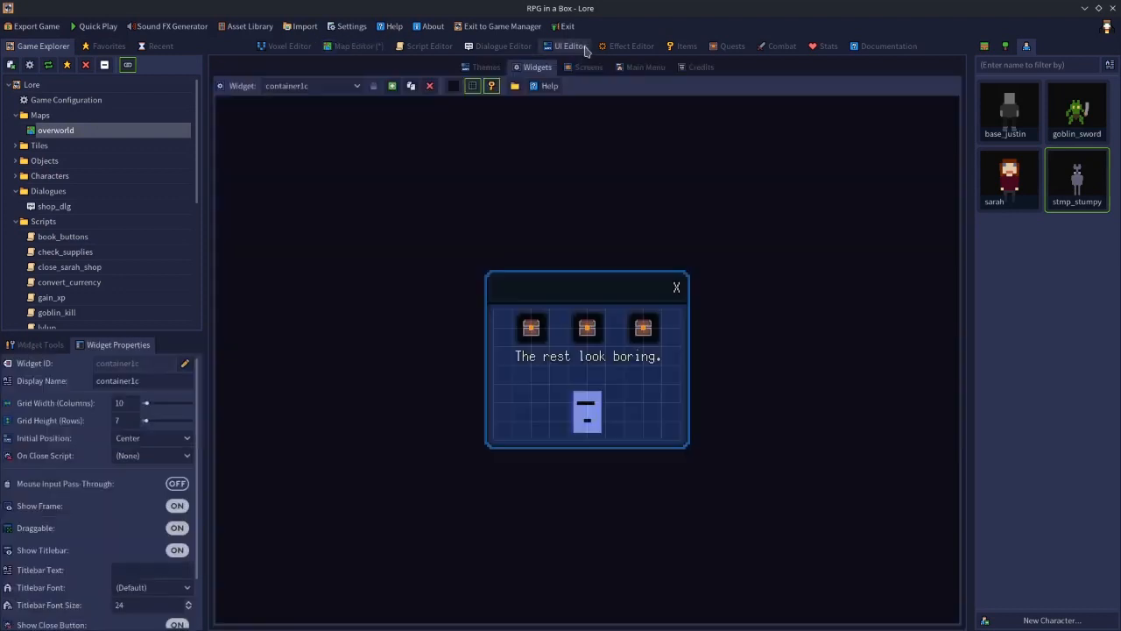
left_click(325, 86)
left_click(285, 181)
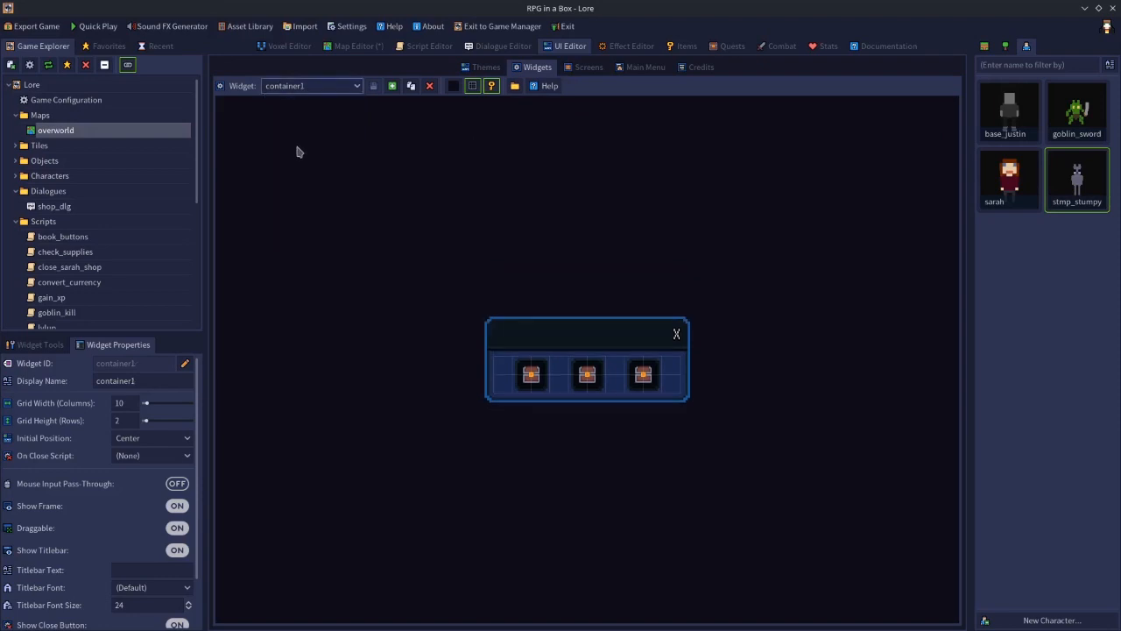
left_click(322, 88)
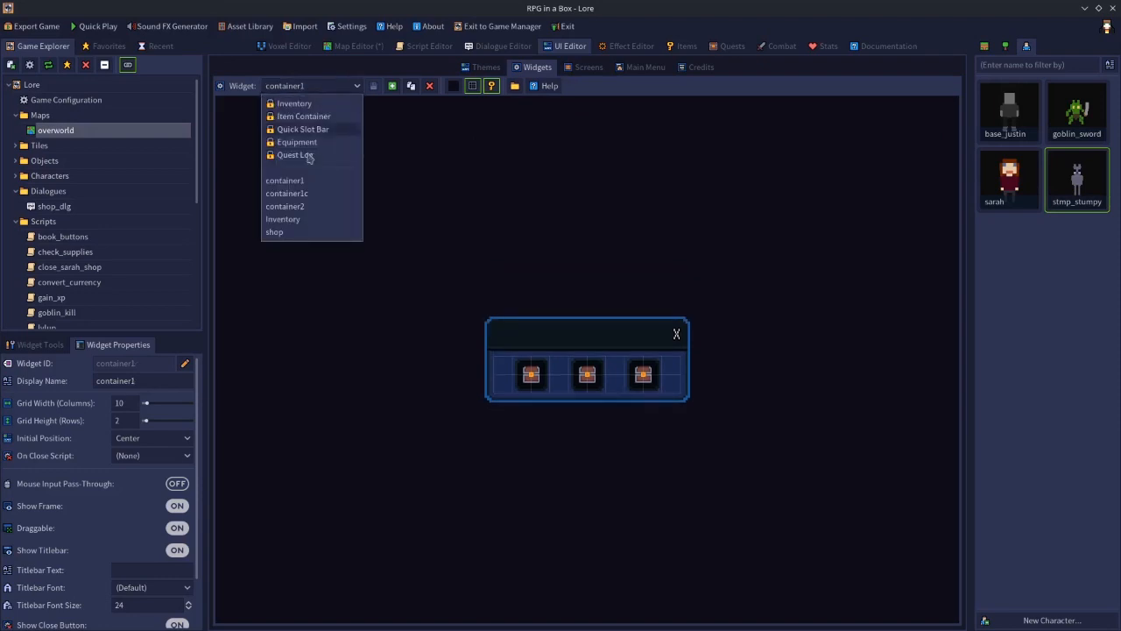
left_click(310, 210)
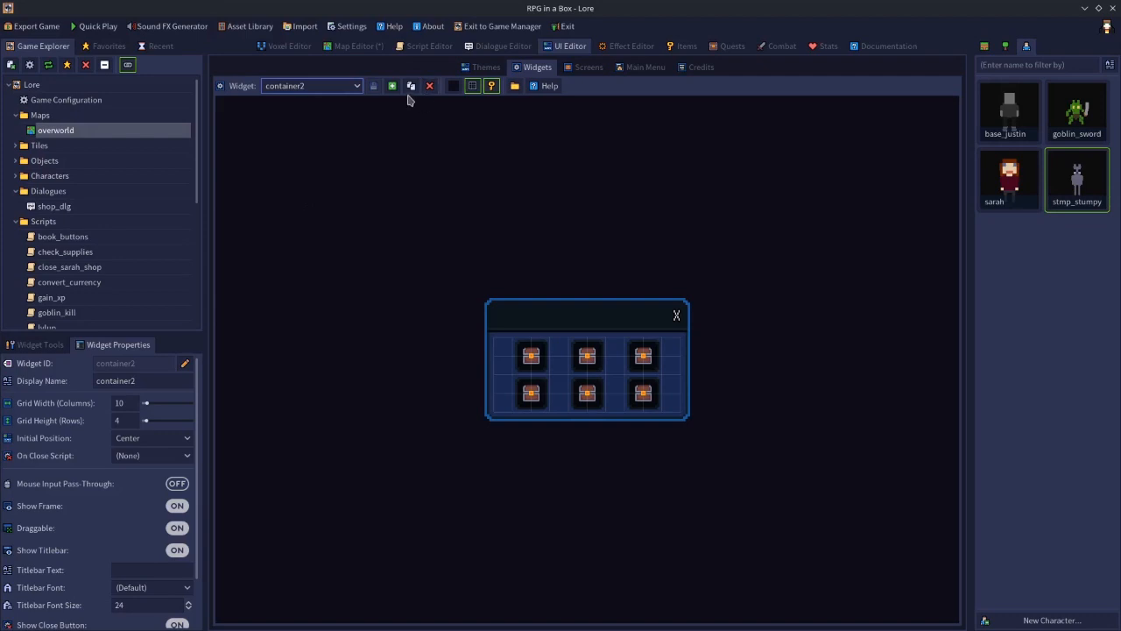
- Return to the treasure chest's container settings on the overworld map and check the On Open Script options
left_click(343, 48)
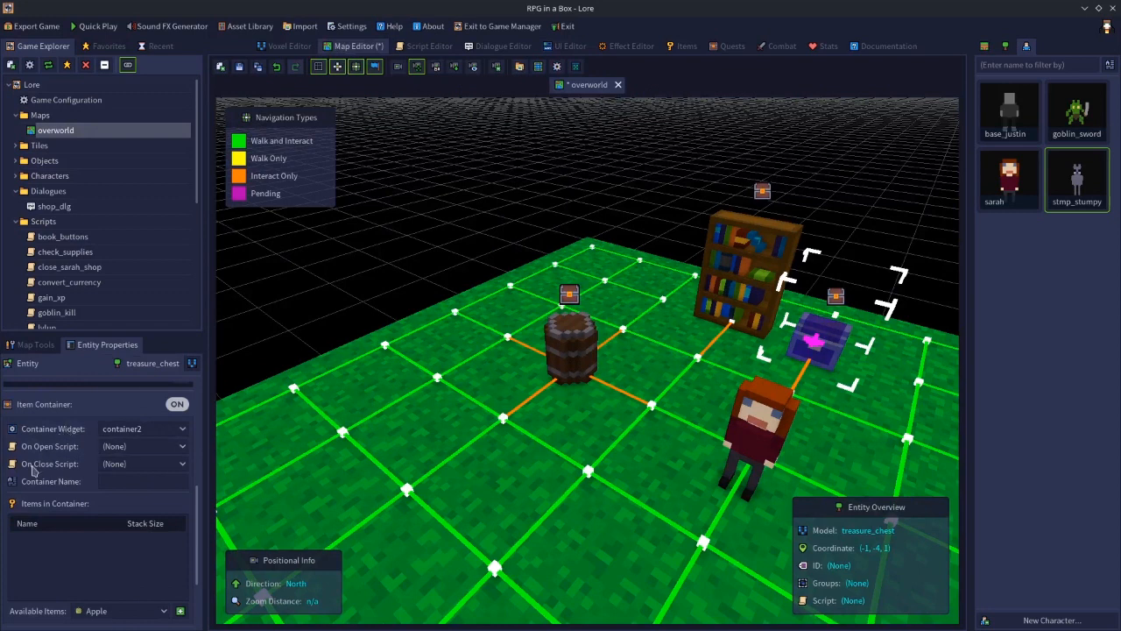
left_click(104, 451)
left_click(356, 298)
- Open the treasure_chest object's voxel model and preview its open and close animations
left_click(1005, 49)
left_click(1012, 181)
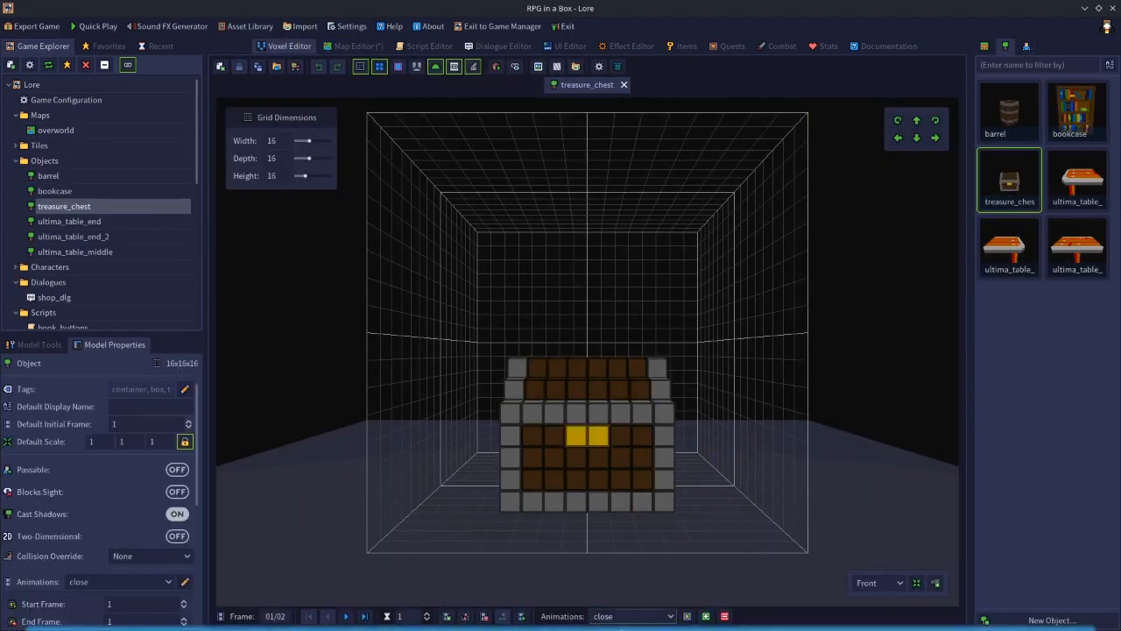
left_click(624, 615)
left_click(618, 618)
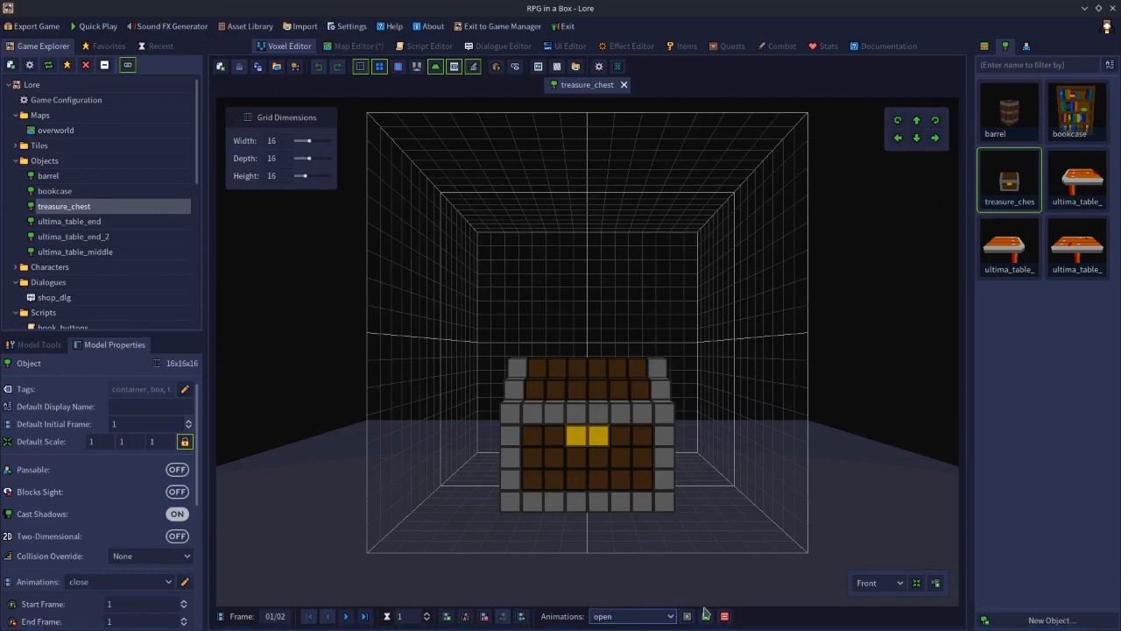
left_click(689, 617)
left_click(627, 620)
left_click(621, 608)
left_click(688, 617)
right_click_drag(776, 464, 698, 506)
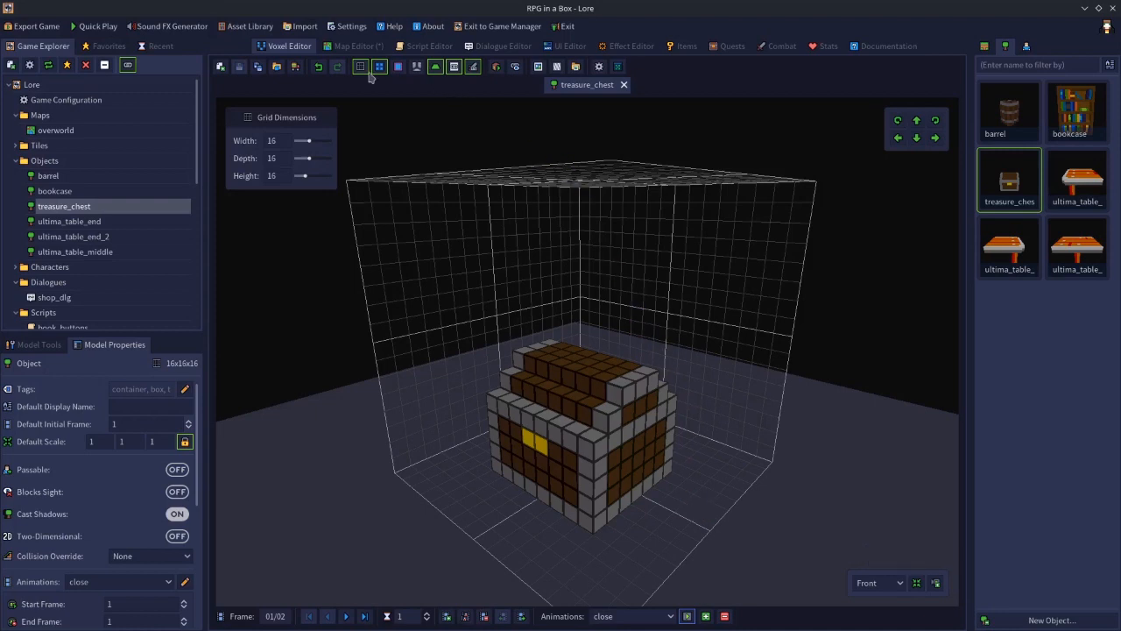
- Create a new script named open_chest, show its visual graph, and remove the default Display Message node
left_click(450, 49)
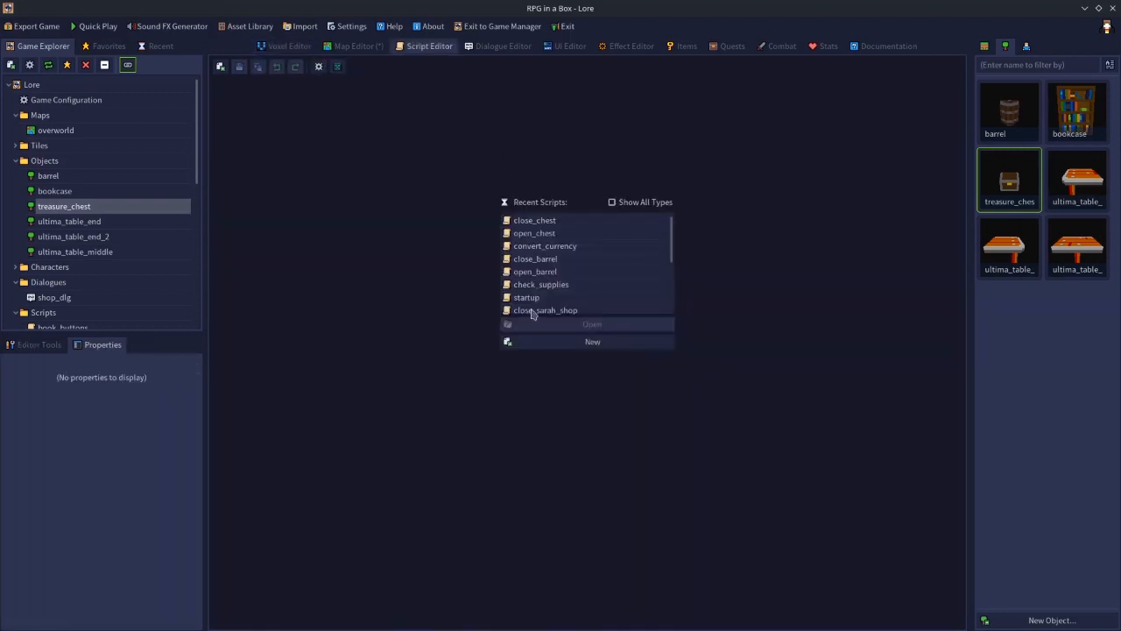
left_click(572, 346)
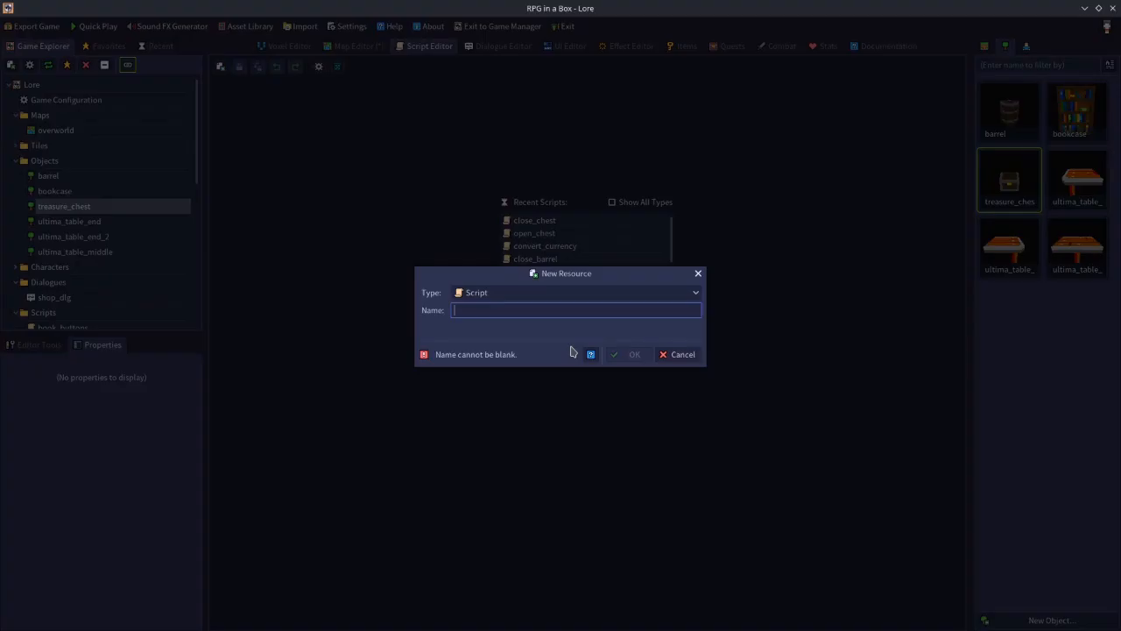
type("chest")
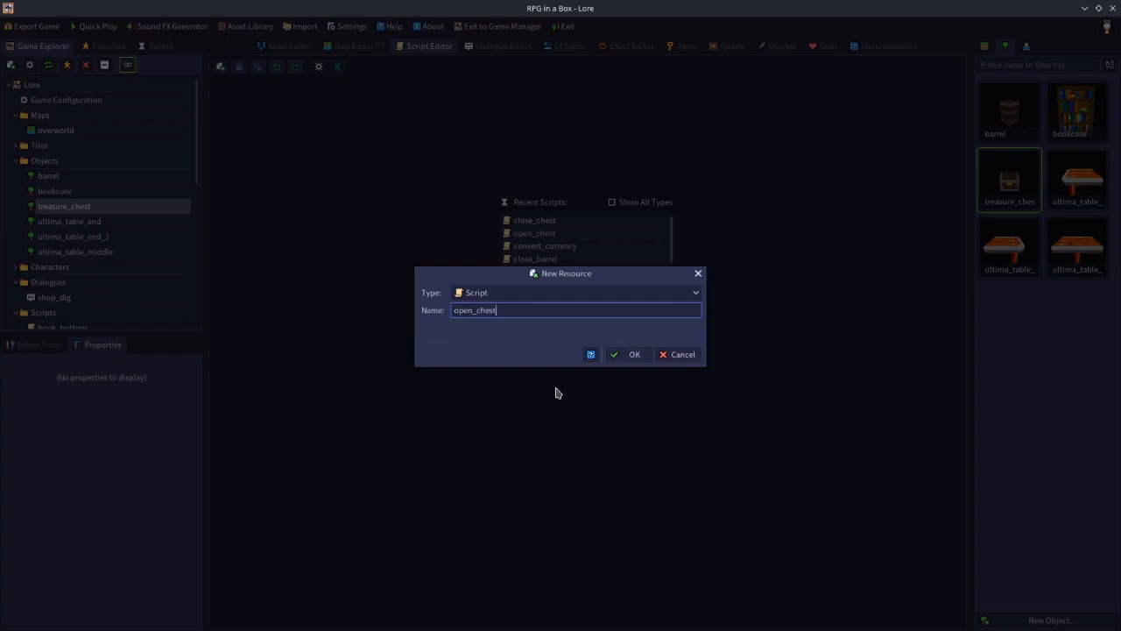
key("Return")
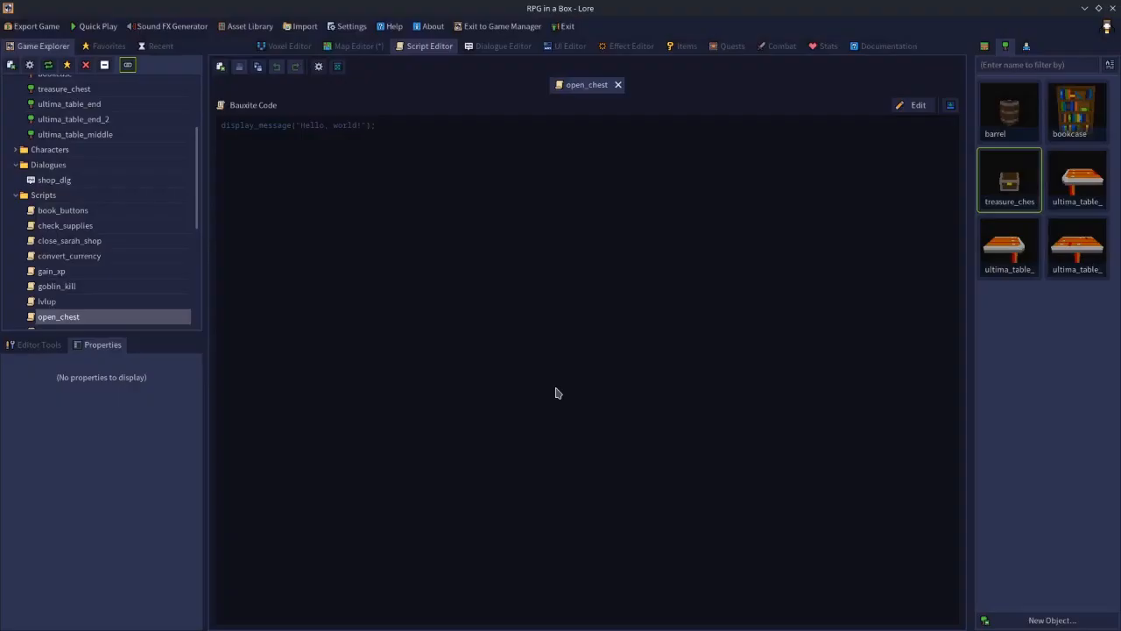
left_click(950, 106)
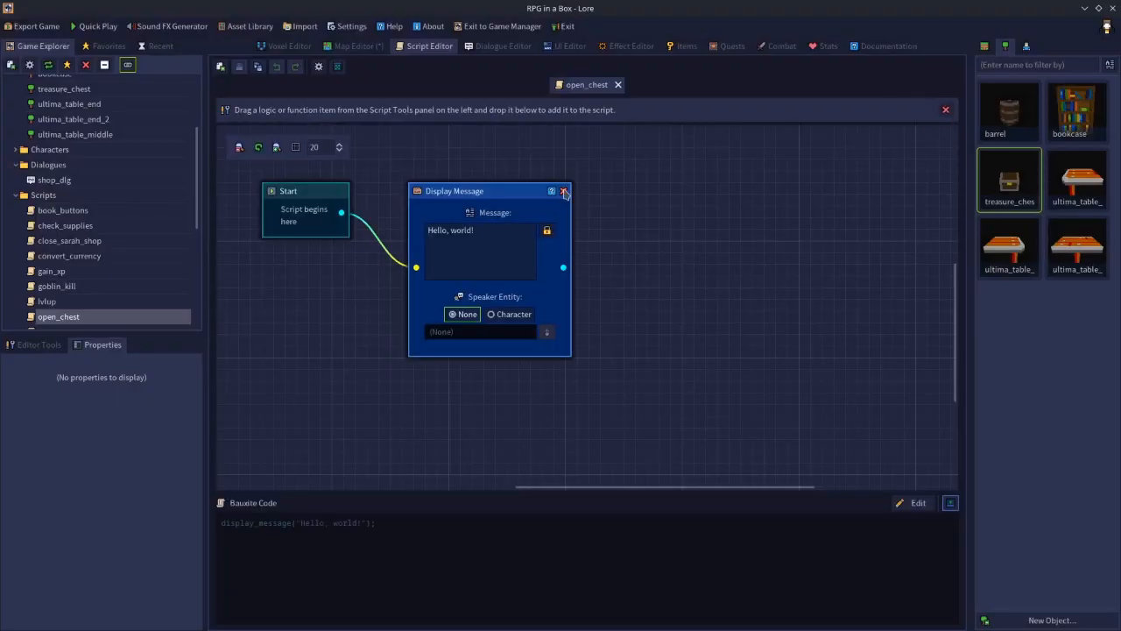
left_click(564, 191)
- Add a Play Animation function after the Start node of open_chest and set its animation name to open
left_click(42, 345)
left_click(71, 456)
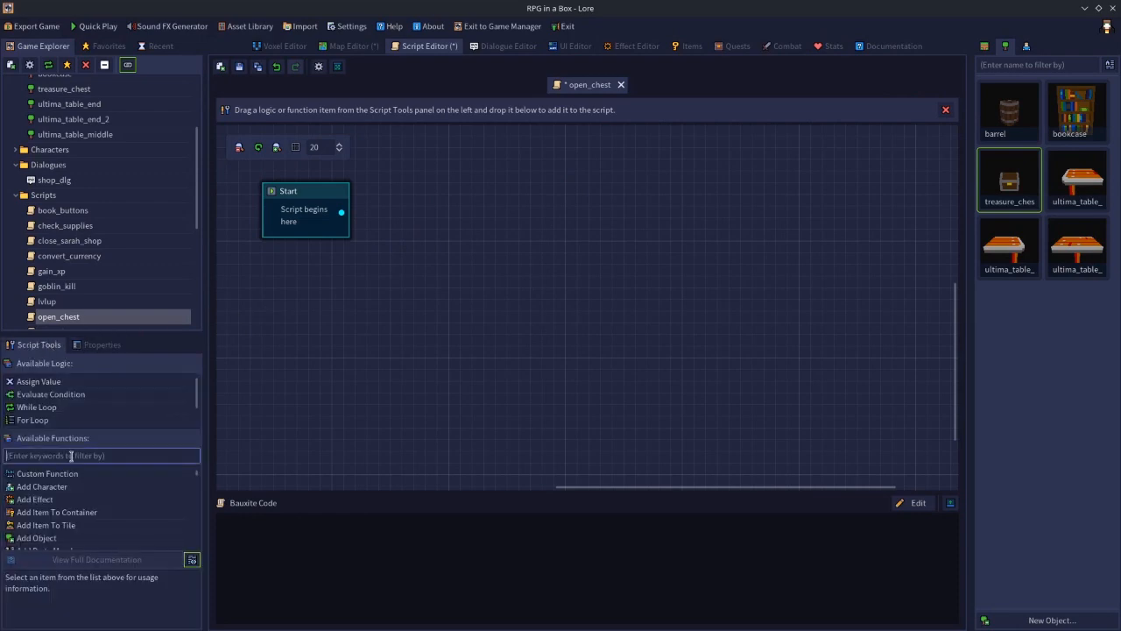
type("play a")
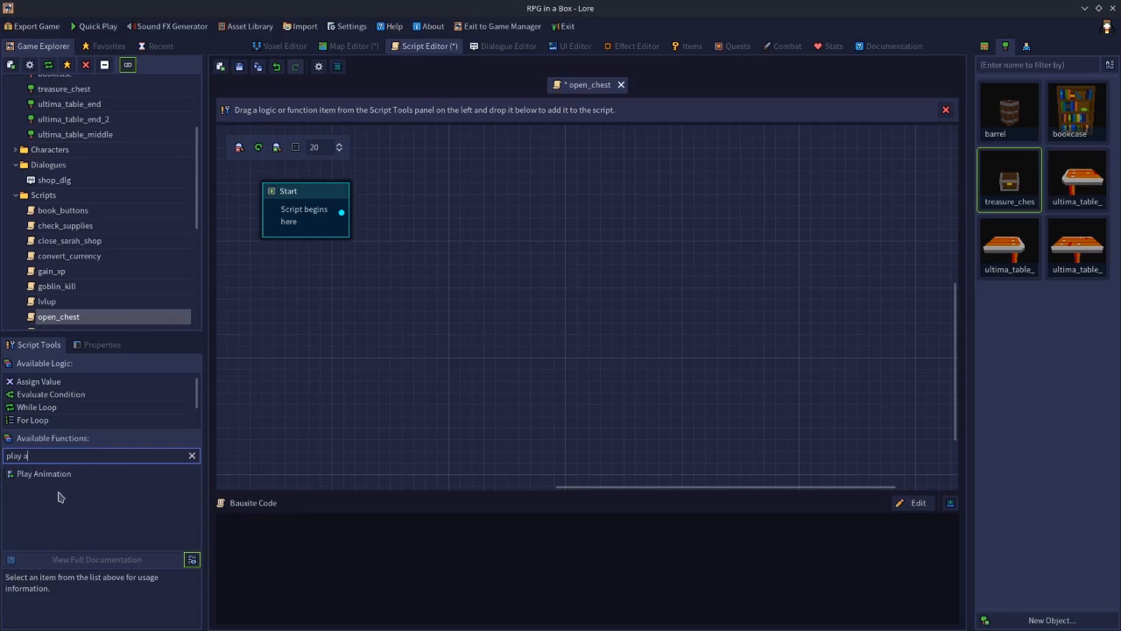
left_click_drag(55, 476, 442, 214)
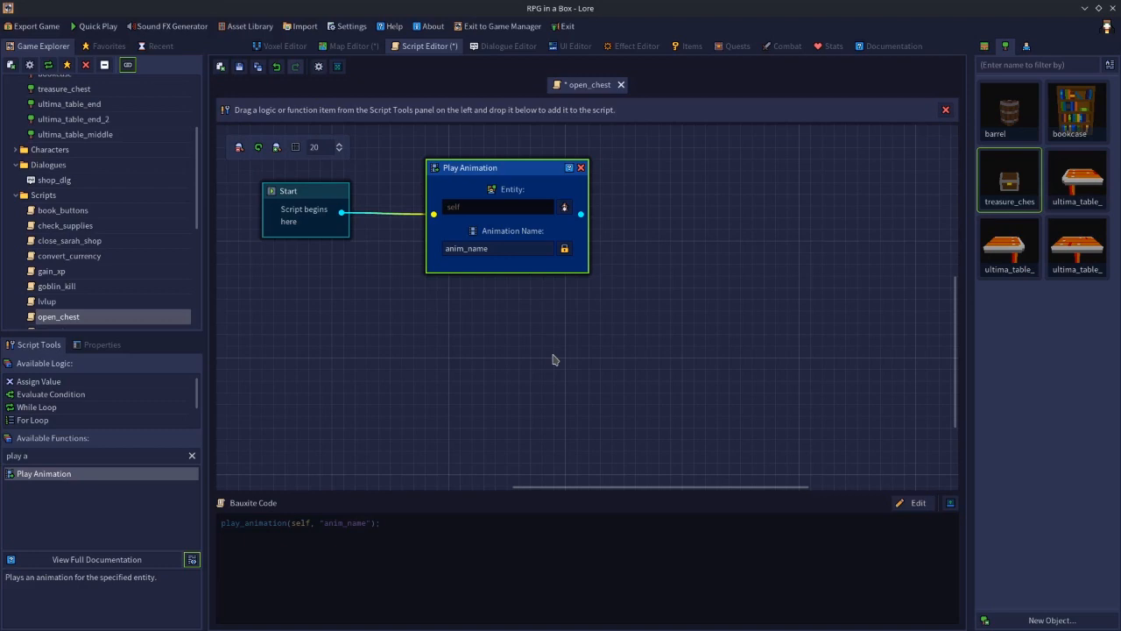
left_click_drag(525, 248, 350, 252)
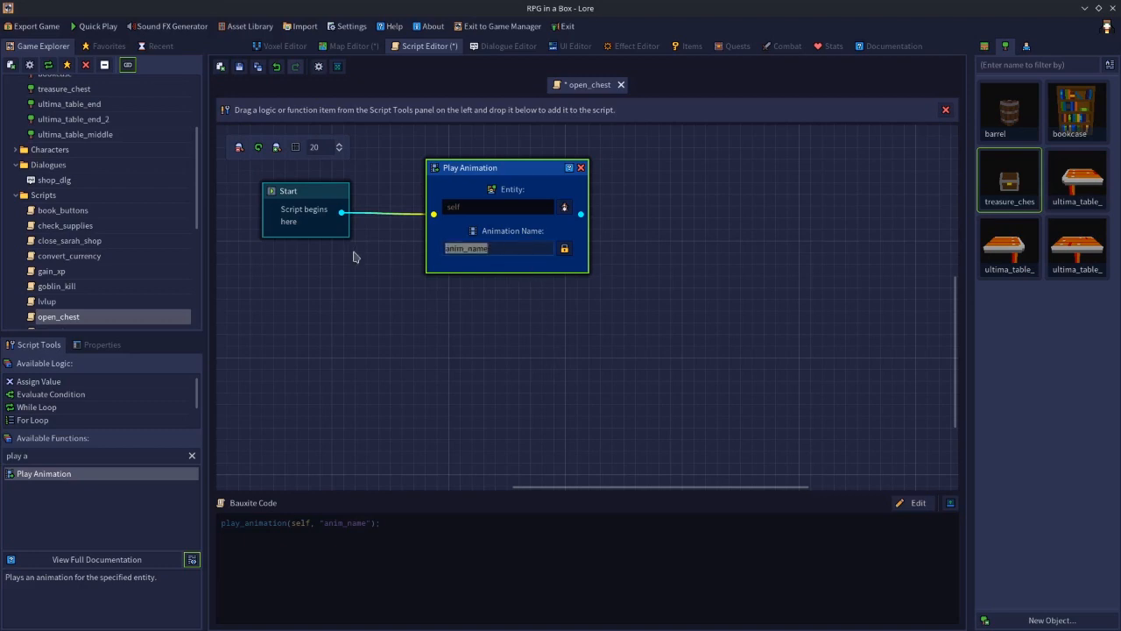
type("open")
left_click(466, 341)
- Add a Display Message function reading "You open the chest and look inside..." after the animation node and save the script
left_click_drag(53, 451, 2, 447)
type("disp")
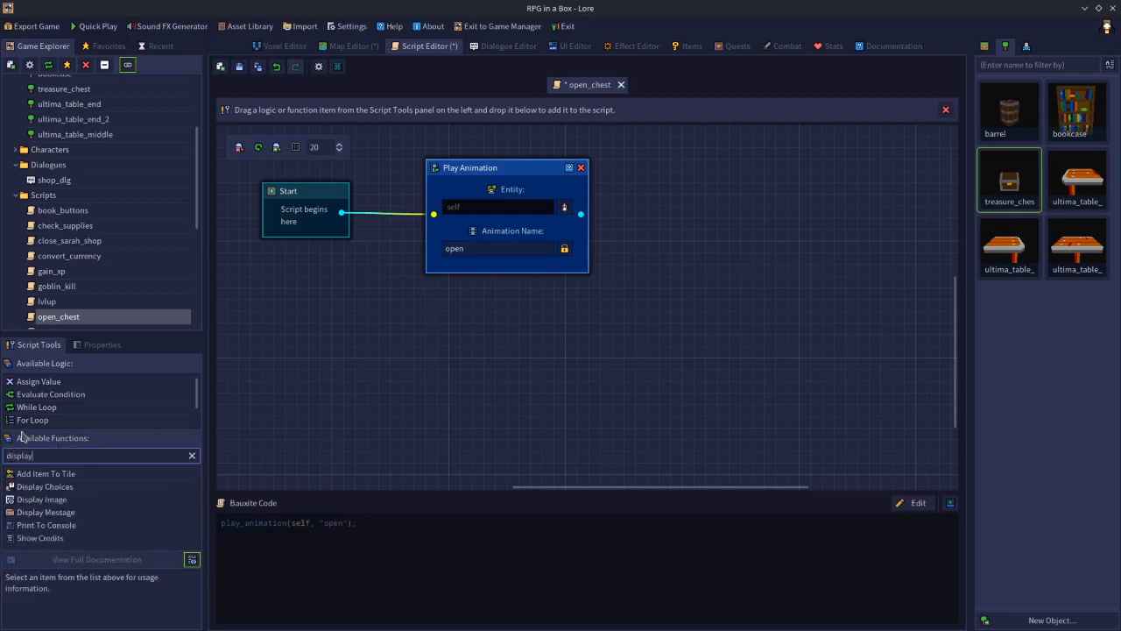
left_click_drag(70, 512, 701, 185)
left_click_drag(778, 231, 659, 228)
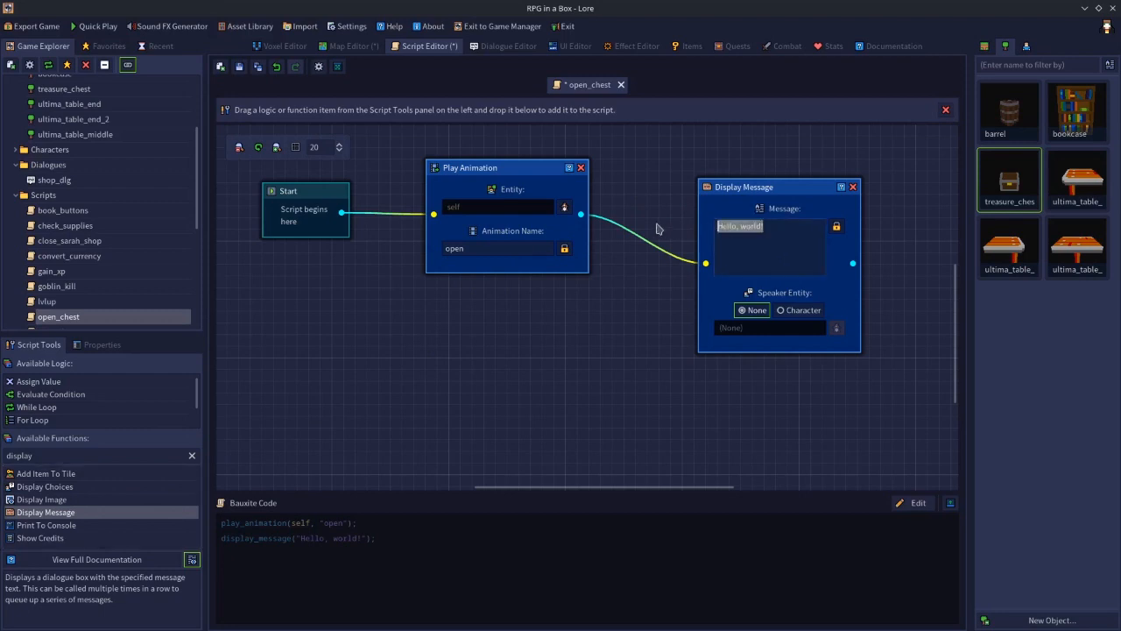
type("You open the chest and look inside...")
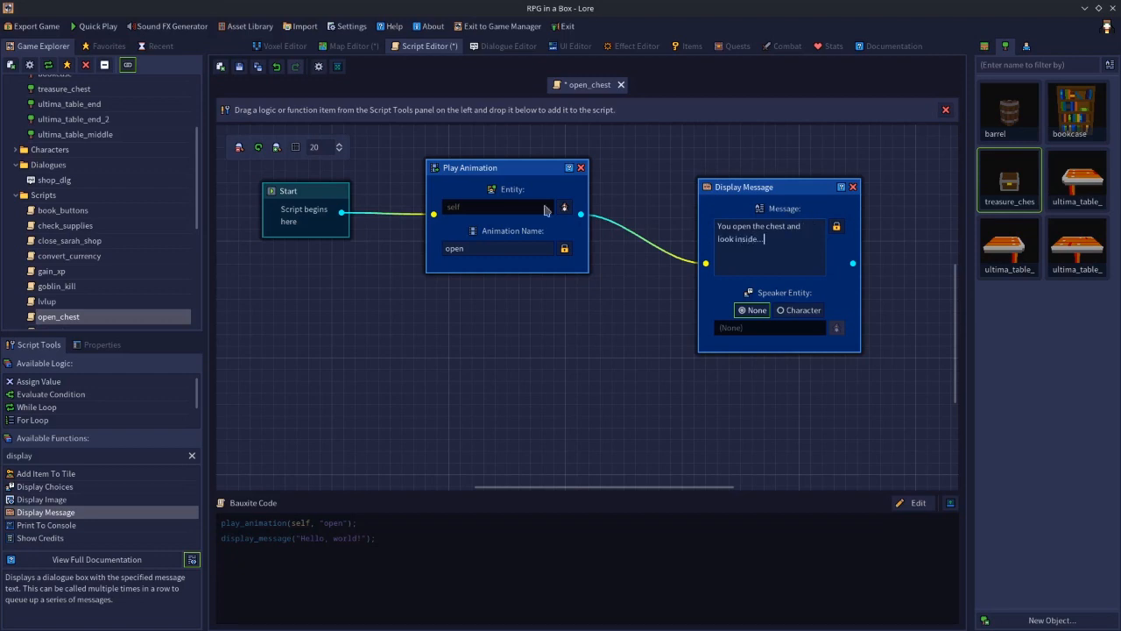
left_click(239, 66)
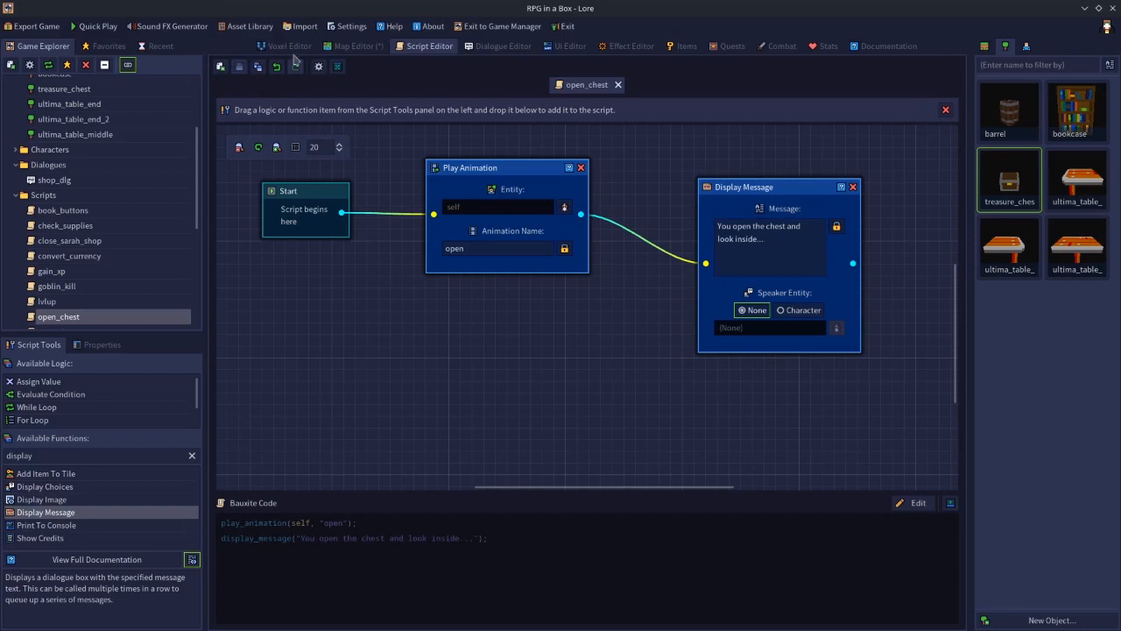
- Select the treasure chest on the overworld map and assign open_chest as its On Open Script
left_click(375, 48)
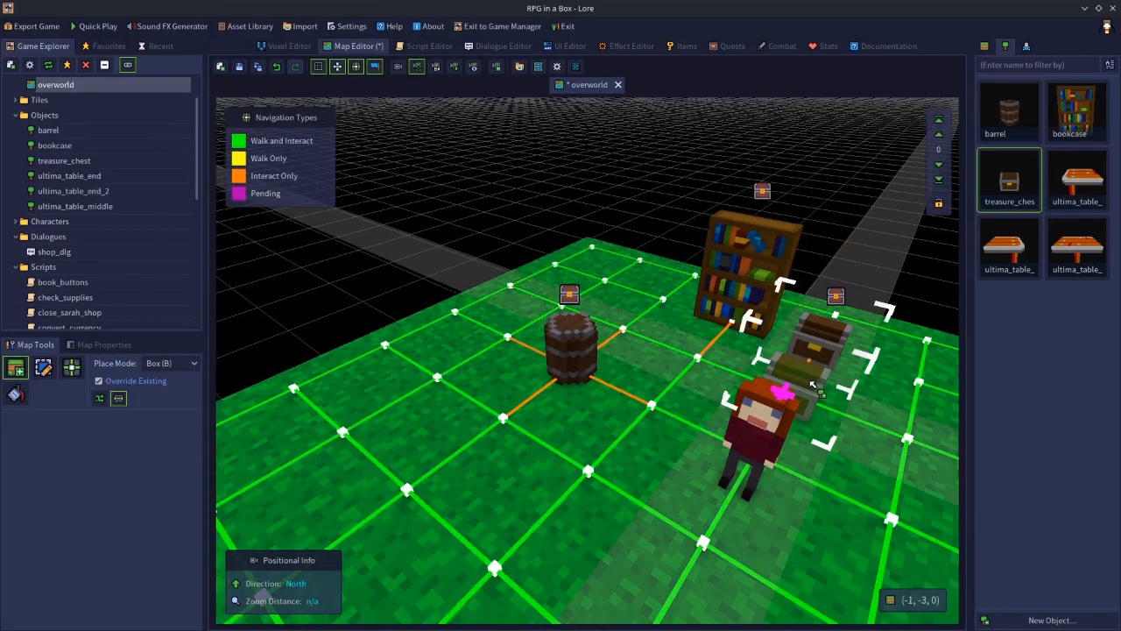
key("s")
left_click(824, 341)
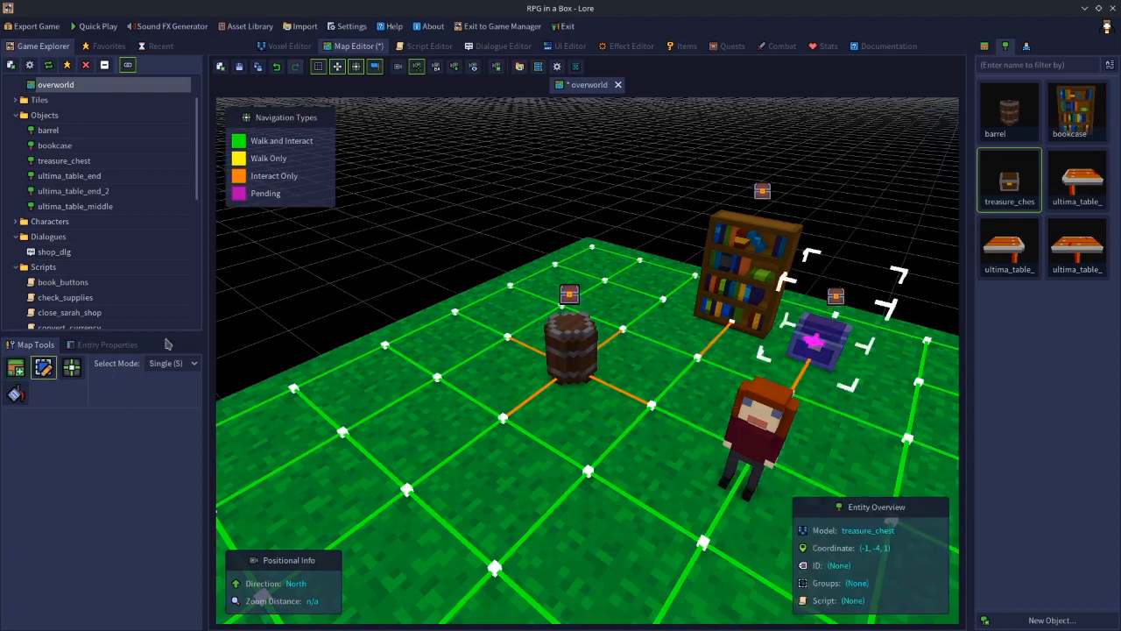
left_click(113, 345)
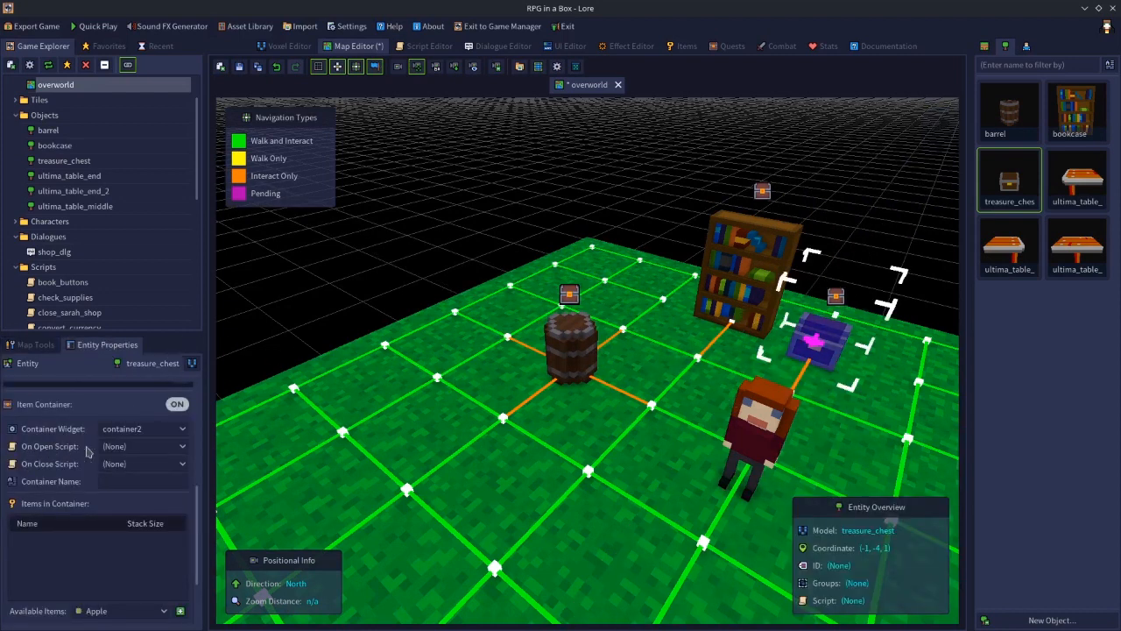
left_click(131, 446)
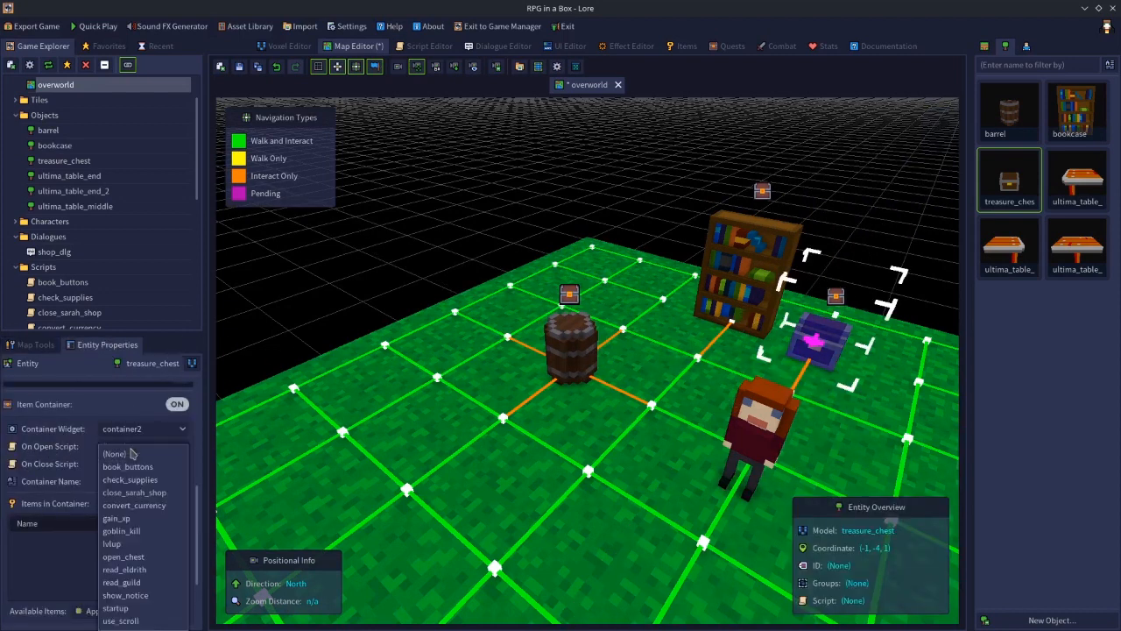
left_click(135, 559)
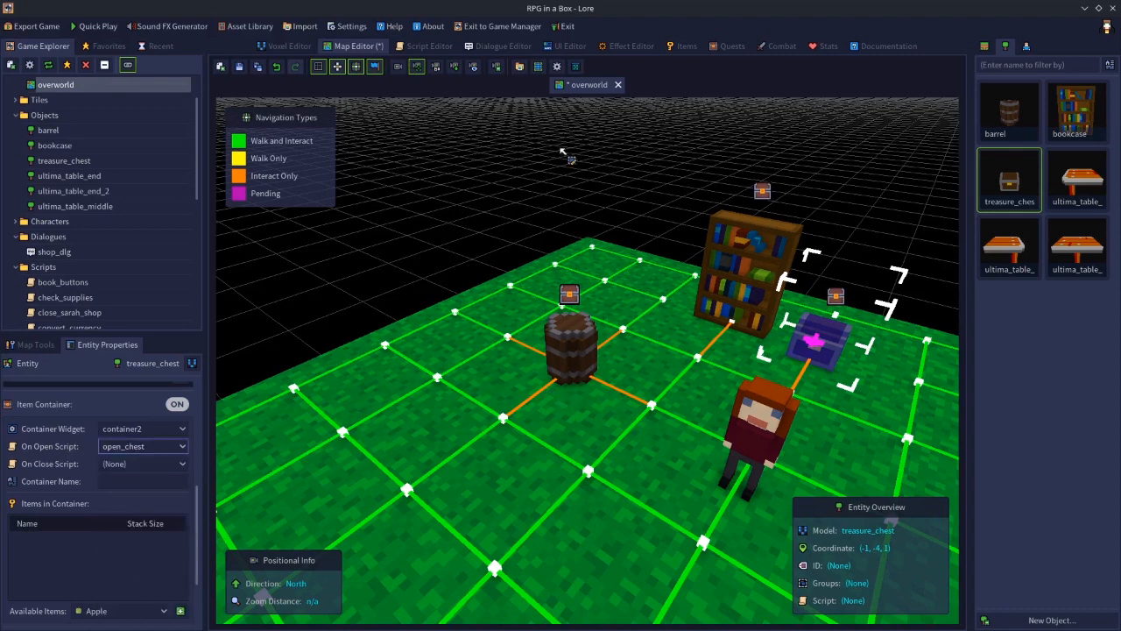
- Save a copy of the open_chest script under the name close_chest
left_click(429, 46)
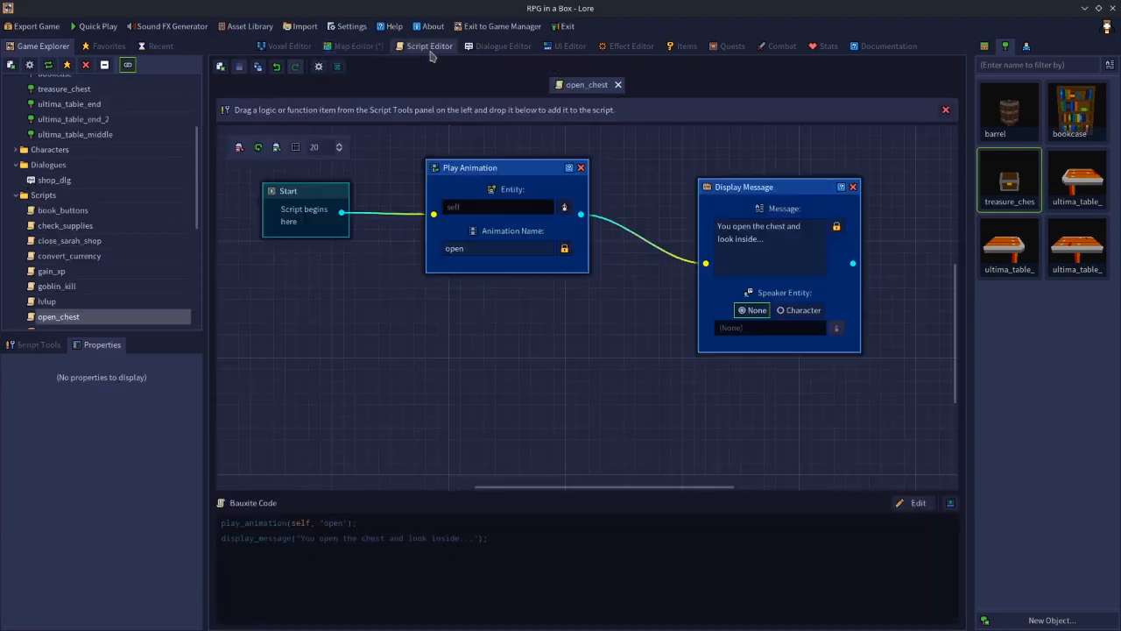
left_click(258, 68)
type("close_chest")
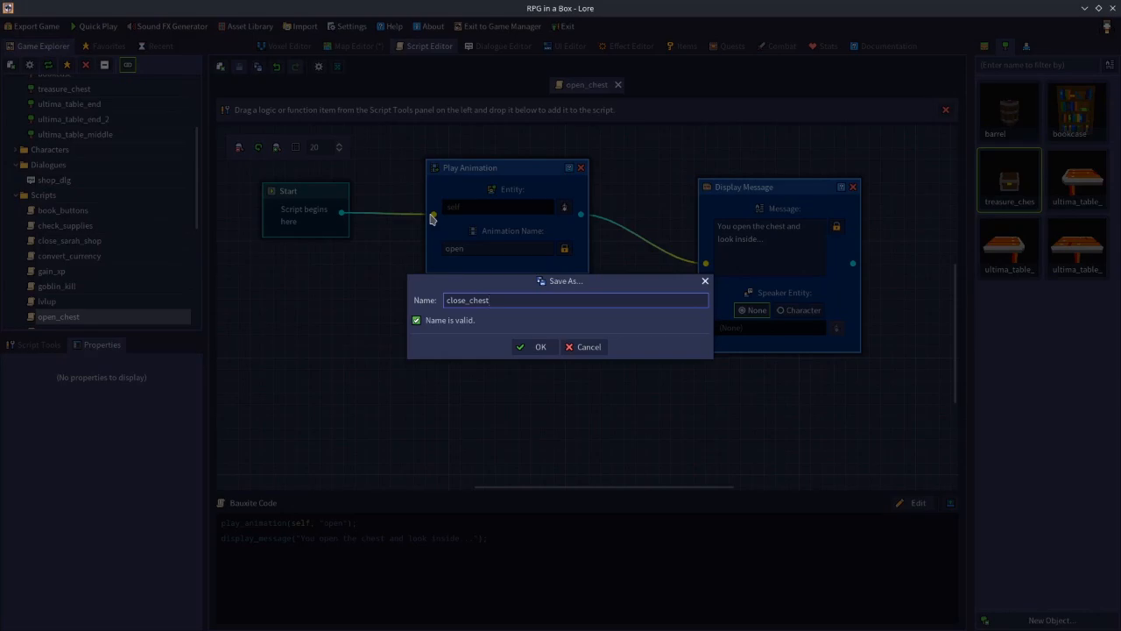
key("Return")
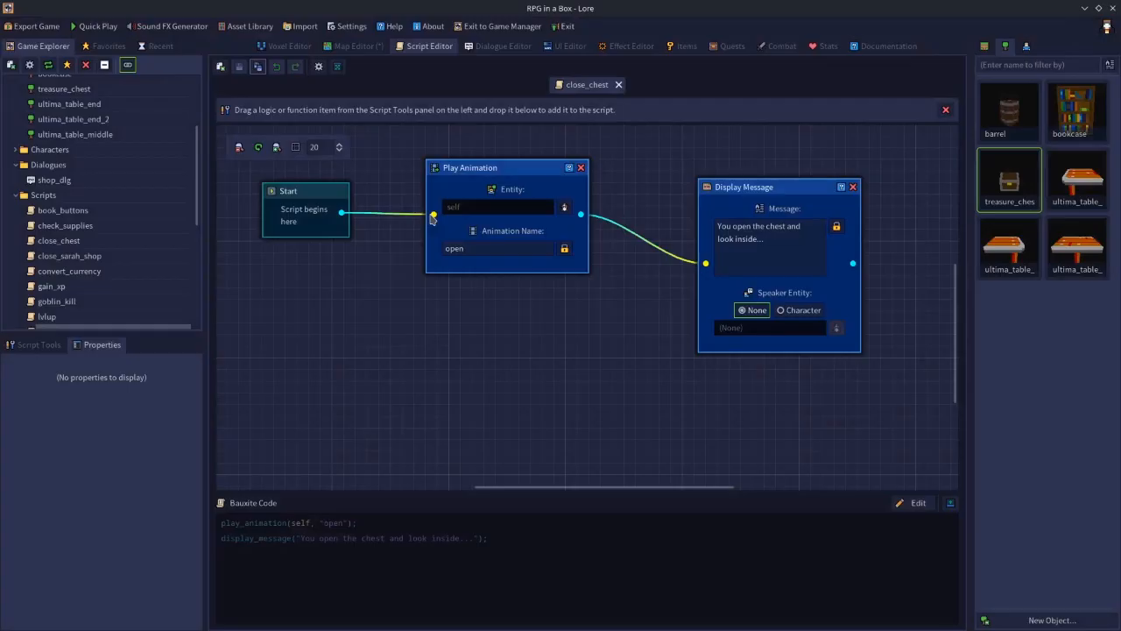
- Remove the message node from close_chest, set its animation name to close, and save the script
left_click(853, 187)
double_click(505, 246)
type("clos")
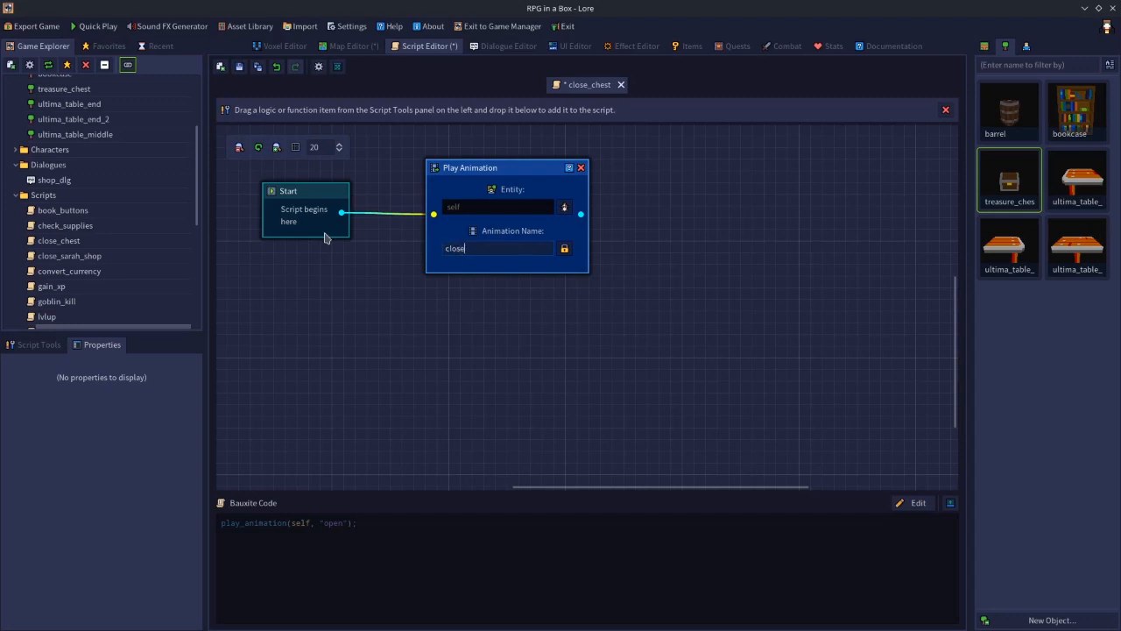
type("e")
left_click(239, 67)
- Assign close_chest as the treasure chest's On Close Script on the map and set its container name to "Tressure Chest"
left_click(380, 46)
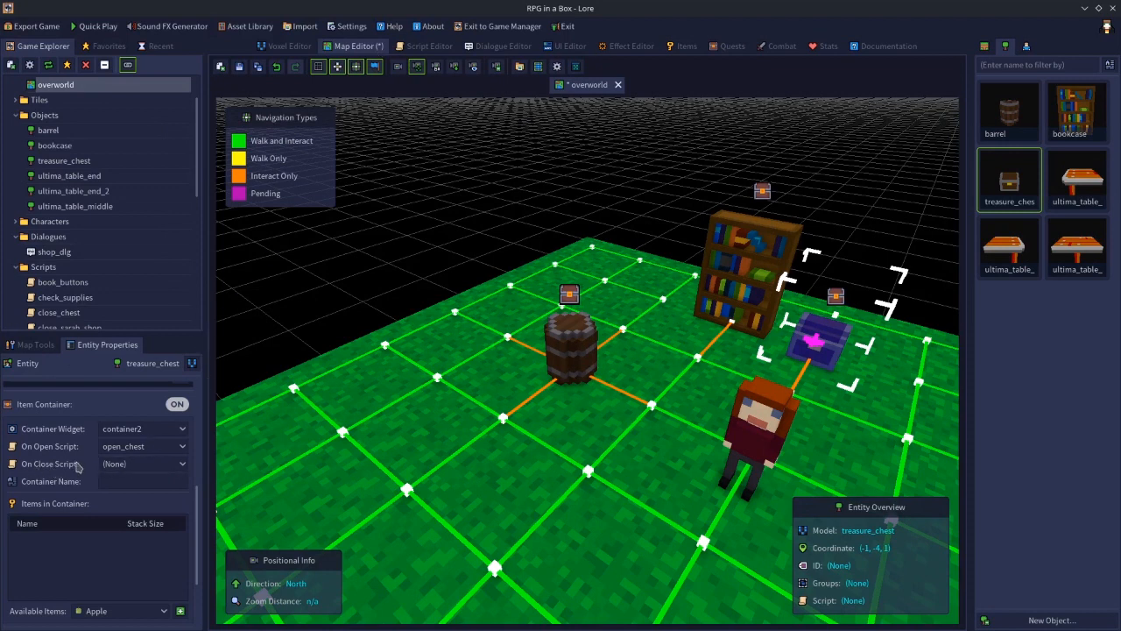
left_click(114, 464)
left_click(148, 480)
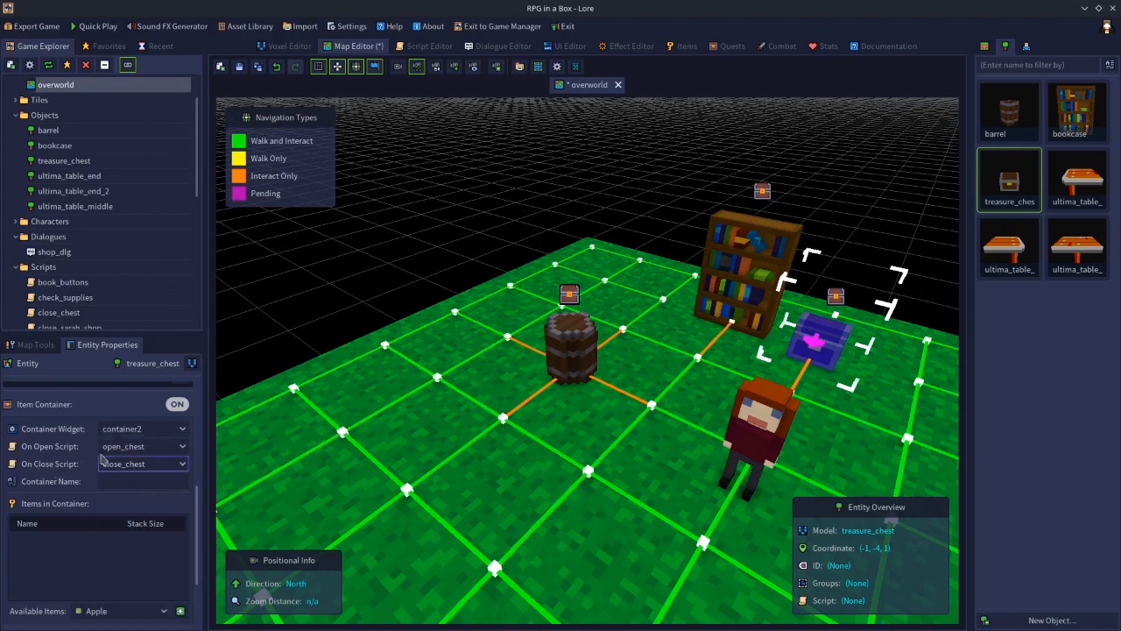
left_click(146, 482)
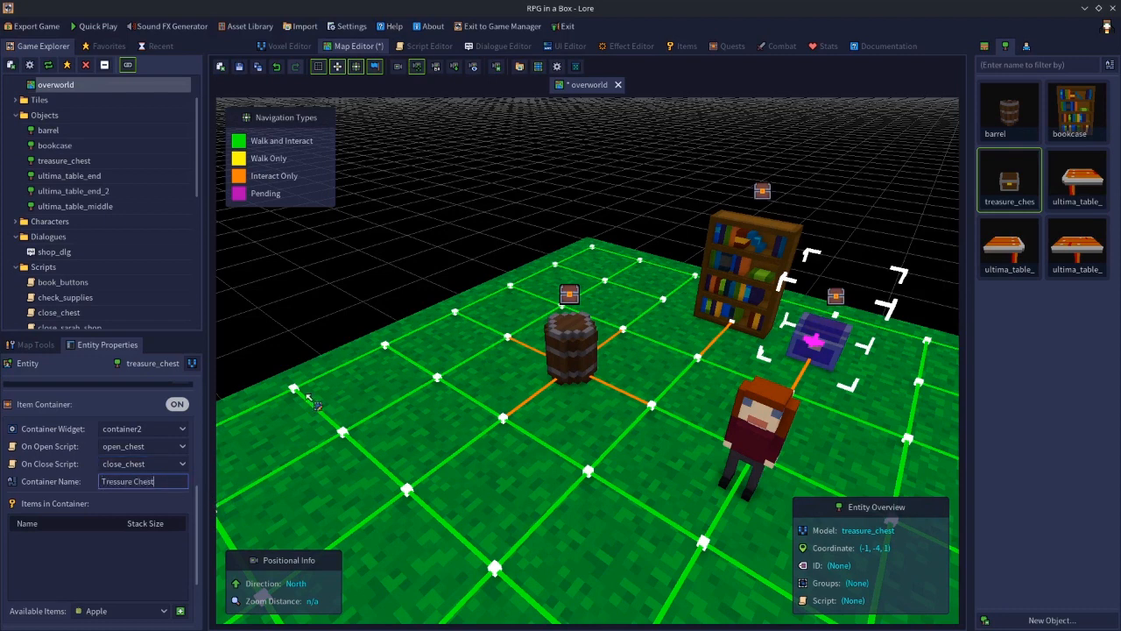
left_click(562, 48)
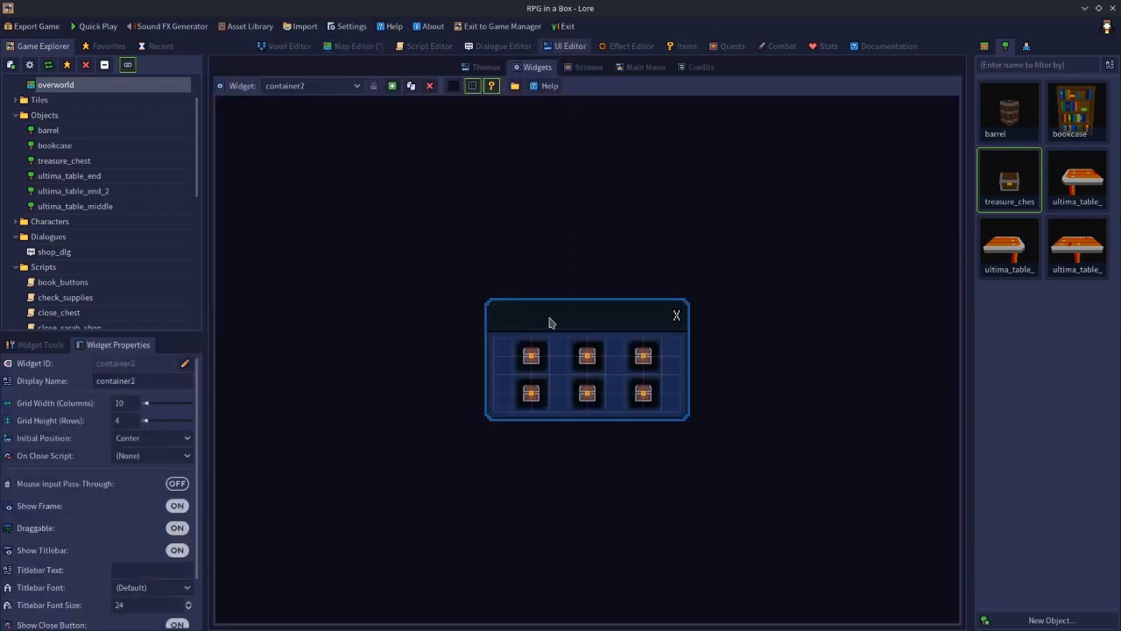
left_click(376, 47)
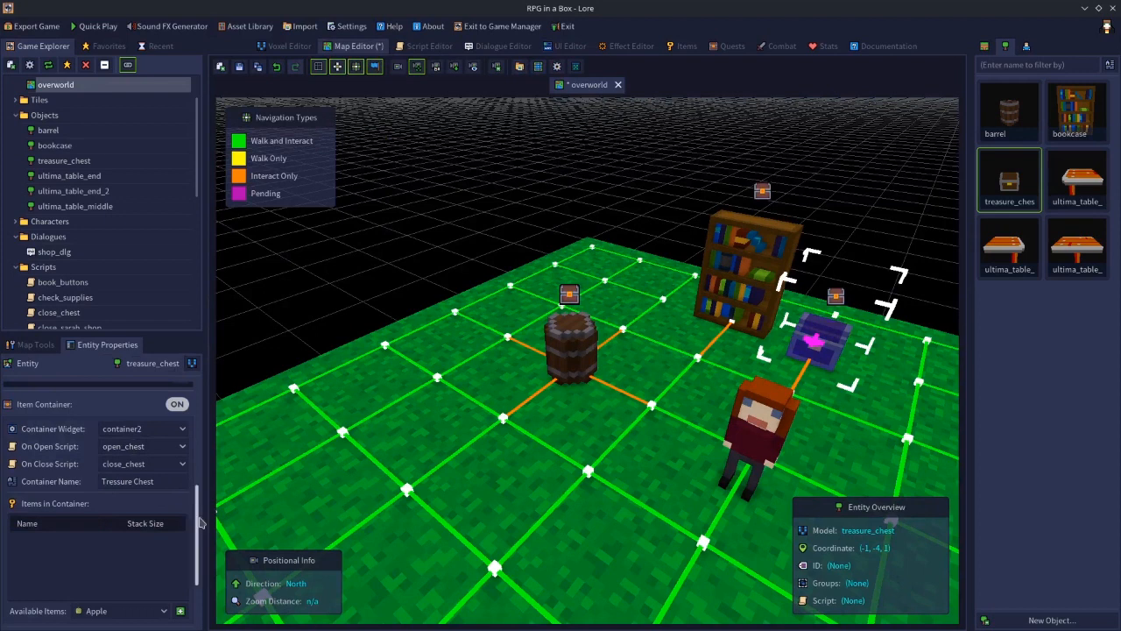
- Add a Ruby to the items in the treasure chest's container
scroll(191, 497, "down", 2)
left_click(123, 546)
left_click(107, 595)
left_click(180, 546)
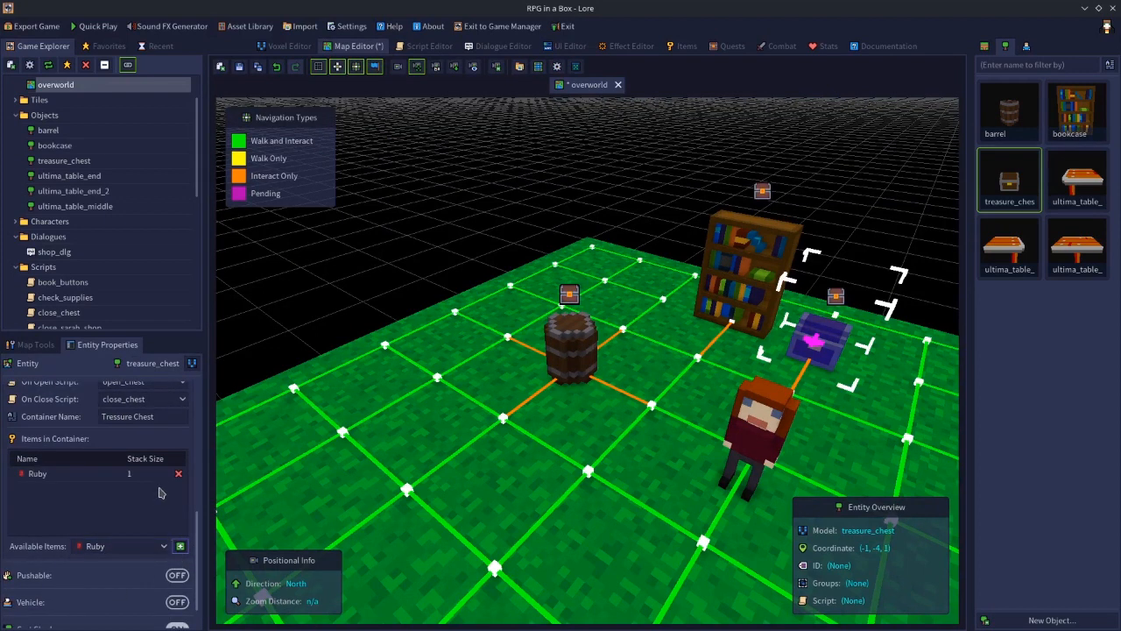
- Add a Diamond to the treasure chest's container and set its stack size to 5
left_click(151, 546)
left_click(116, 575)
left_click(180, 546)
double_click(137, 491)
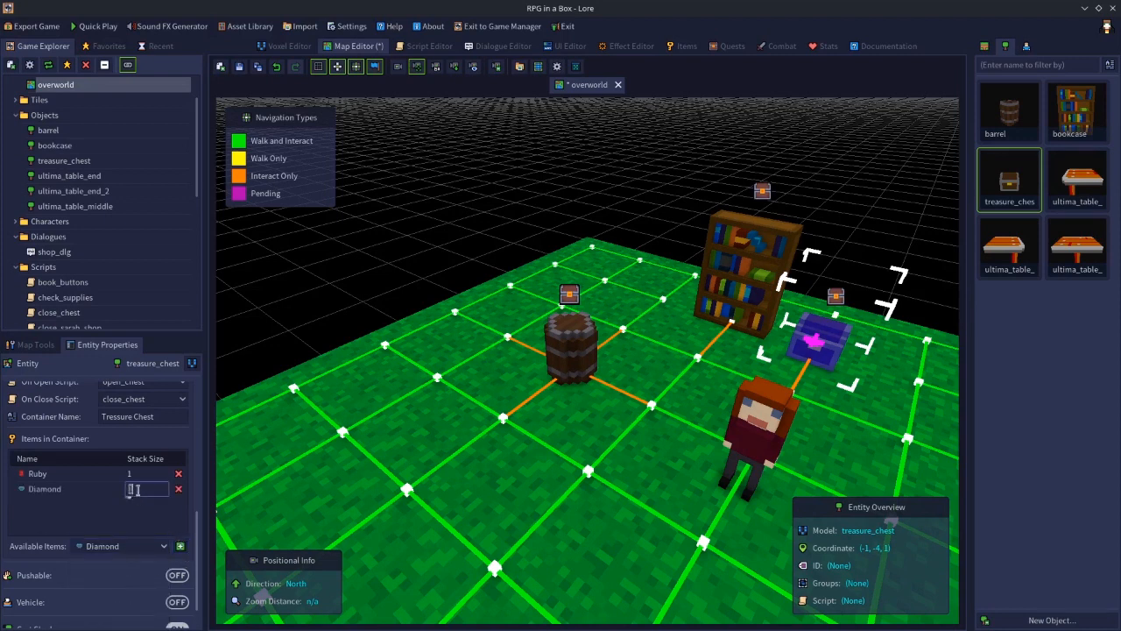
type("5")
key("Return")
- Add a Scroll of healing to the treasure chest's container items
left_click(131, 549)
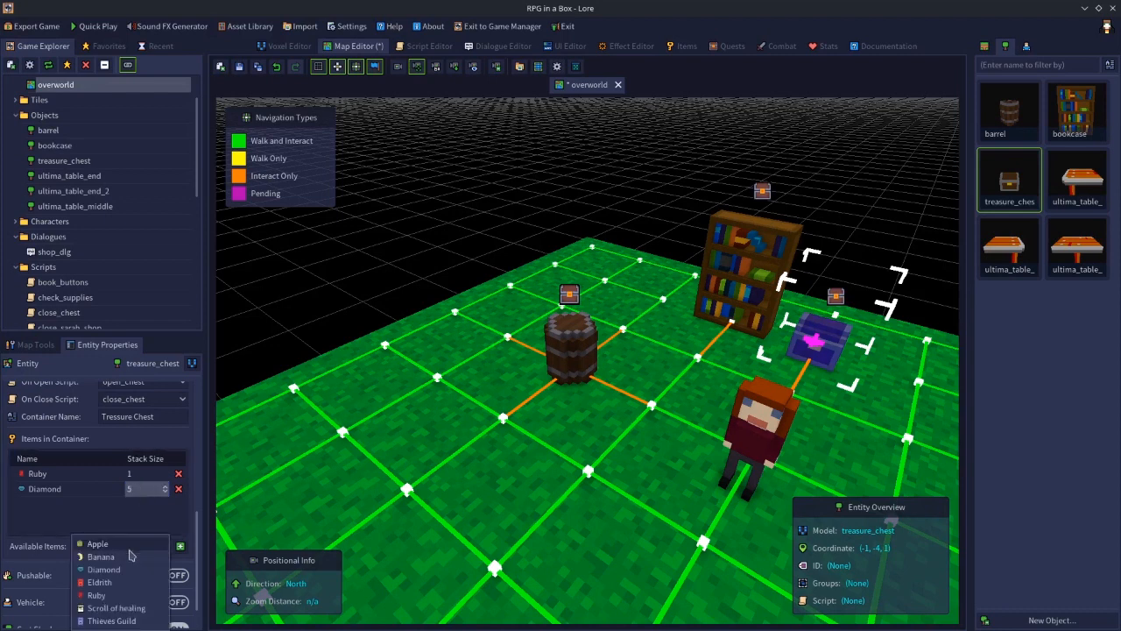
left_click(149, 595)
left_click(151, 549)
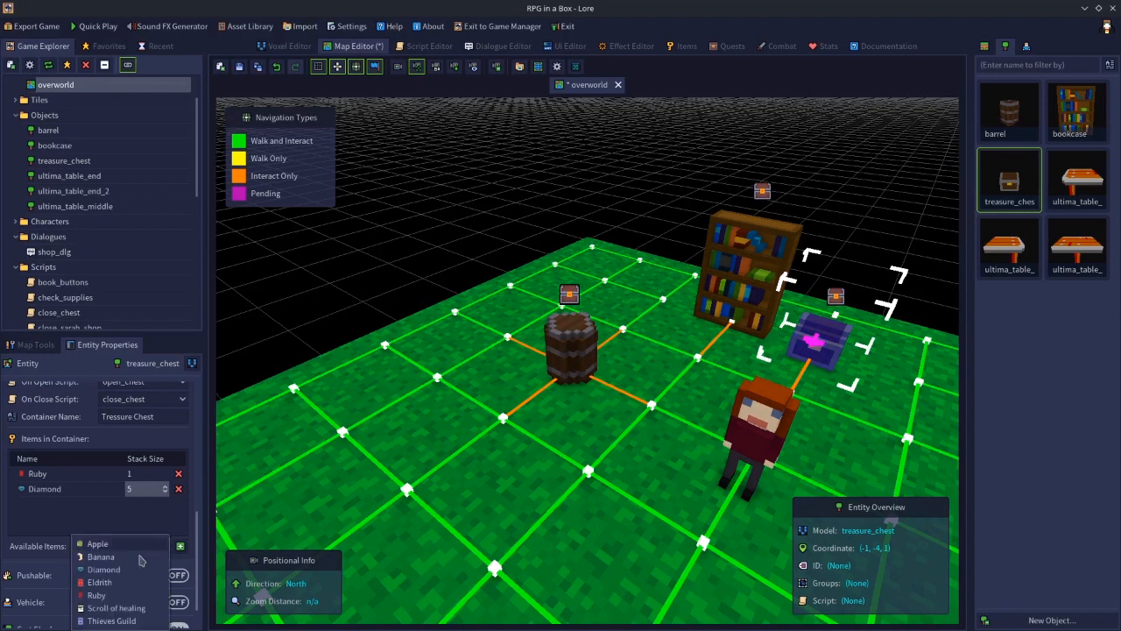
left_click(123, 607)
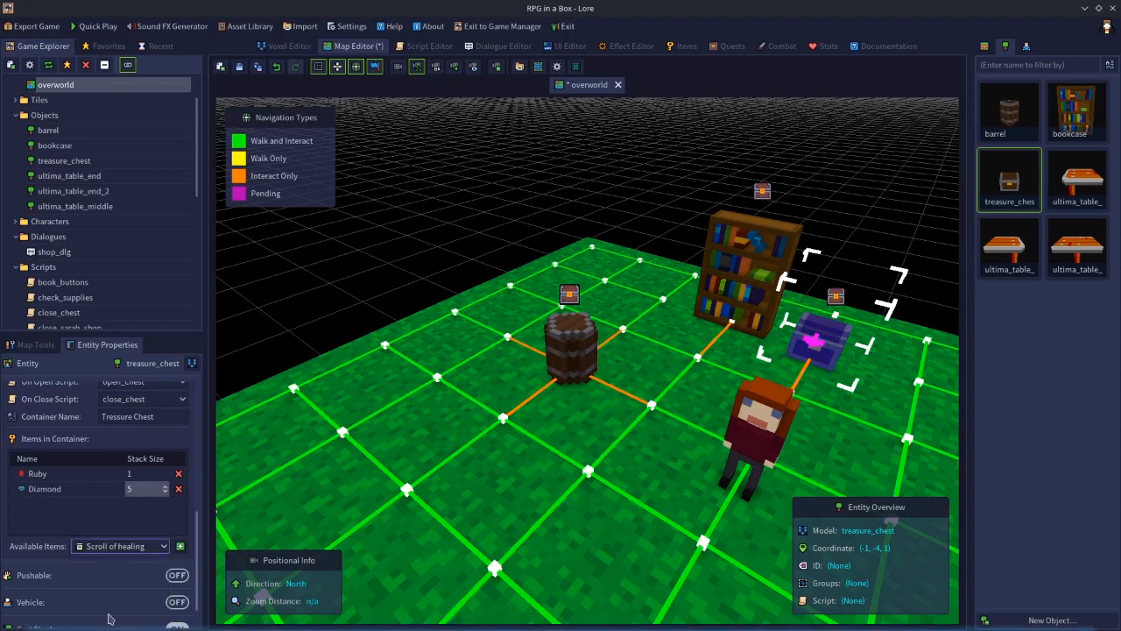
left_click(180, 547)
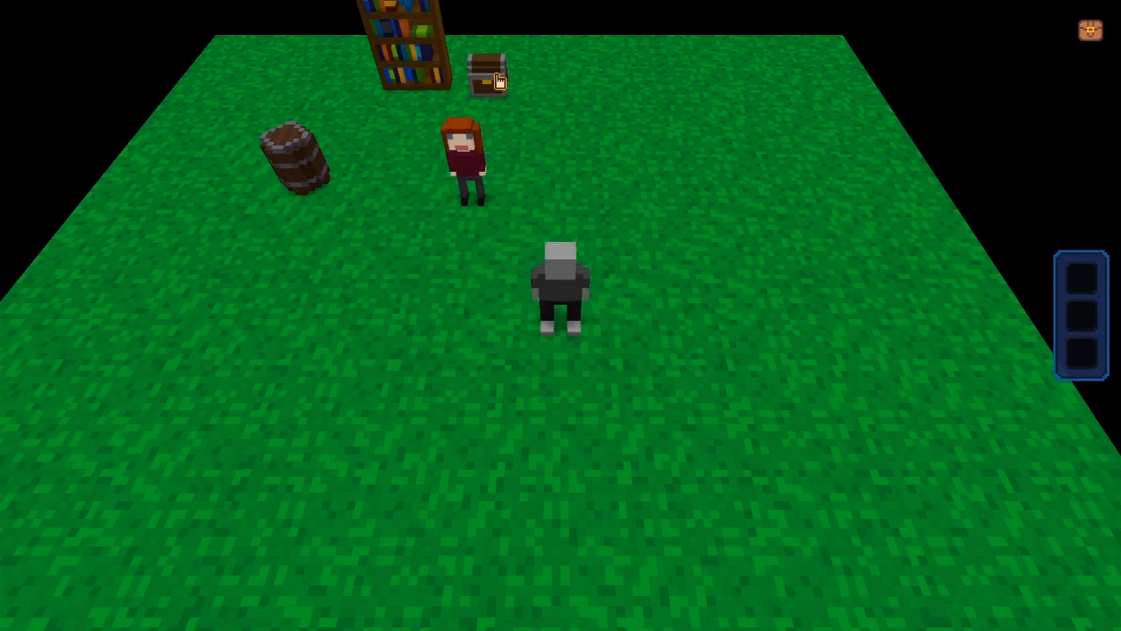
- Play-test the treasure chest by walking the player to it, opening it past its message, and closing its container
middle_click_drag(591, 143, 540, 164)
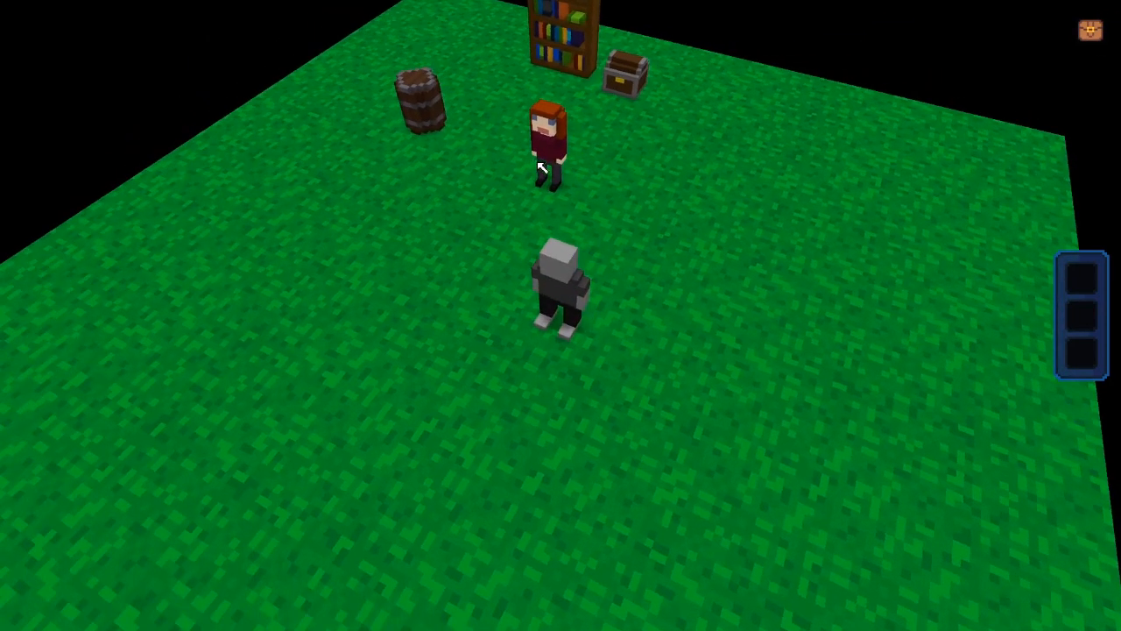
middle_click_drag(639, 105, 760, 259)
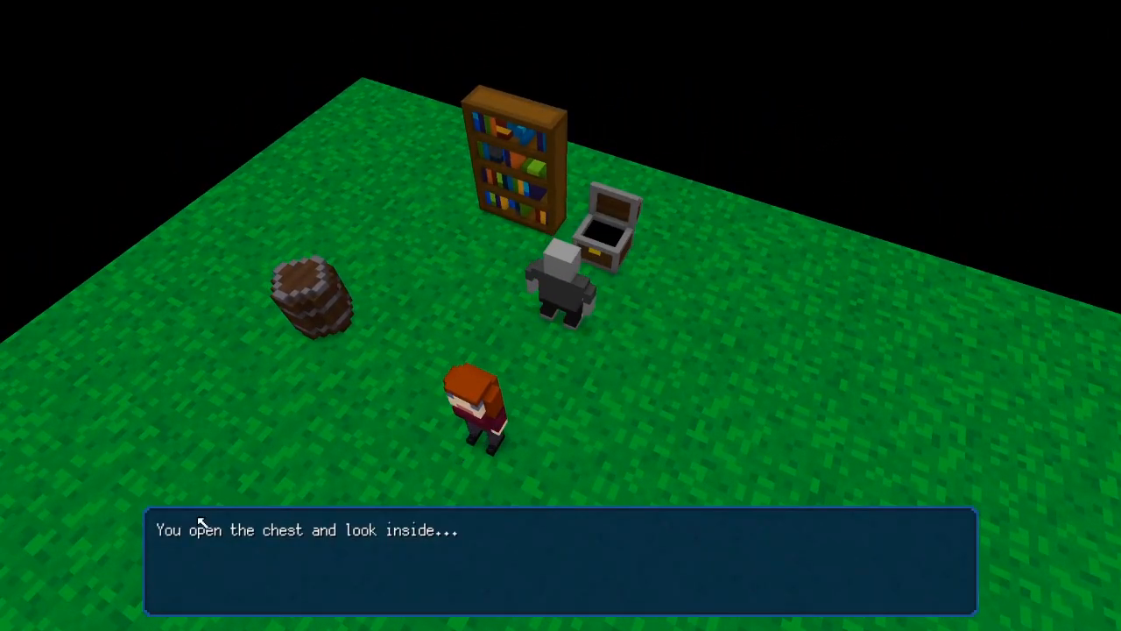
left_click(649, 409)
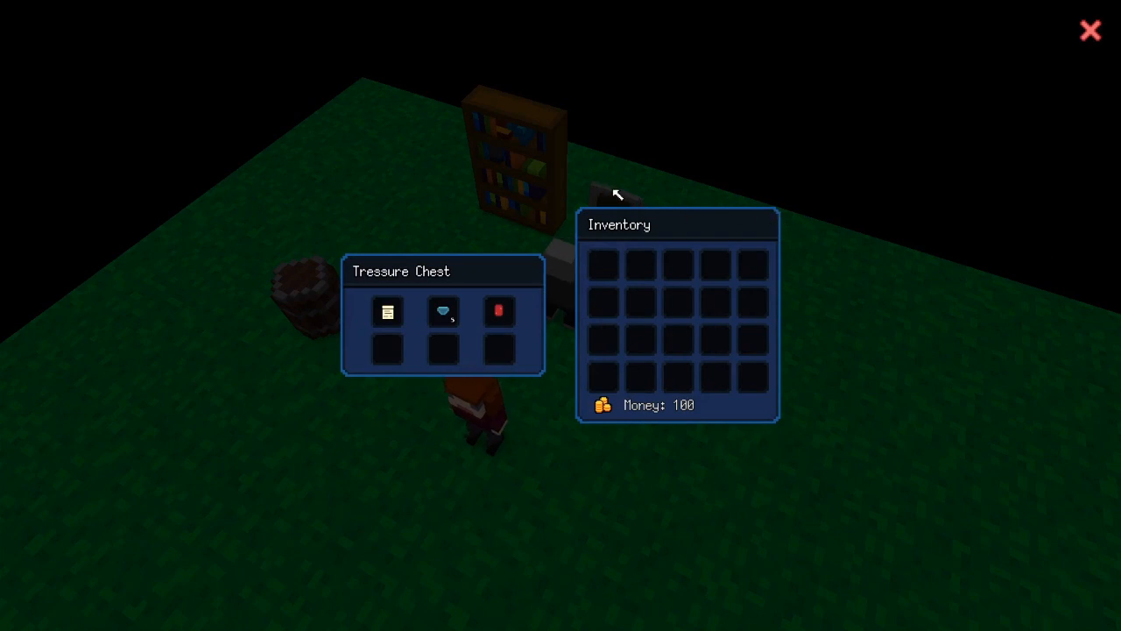
left_click(1091, 31)
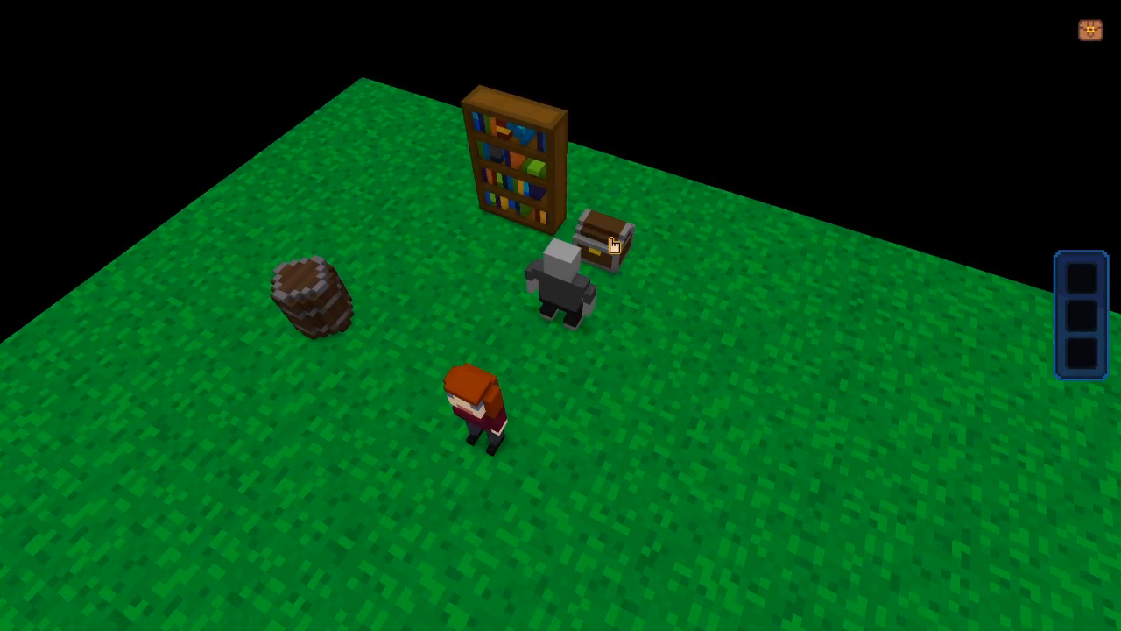
- Reopen and close the treasure chest several times to test its repeated opening message, and end the play-test
left_click(613, 245)
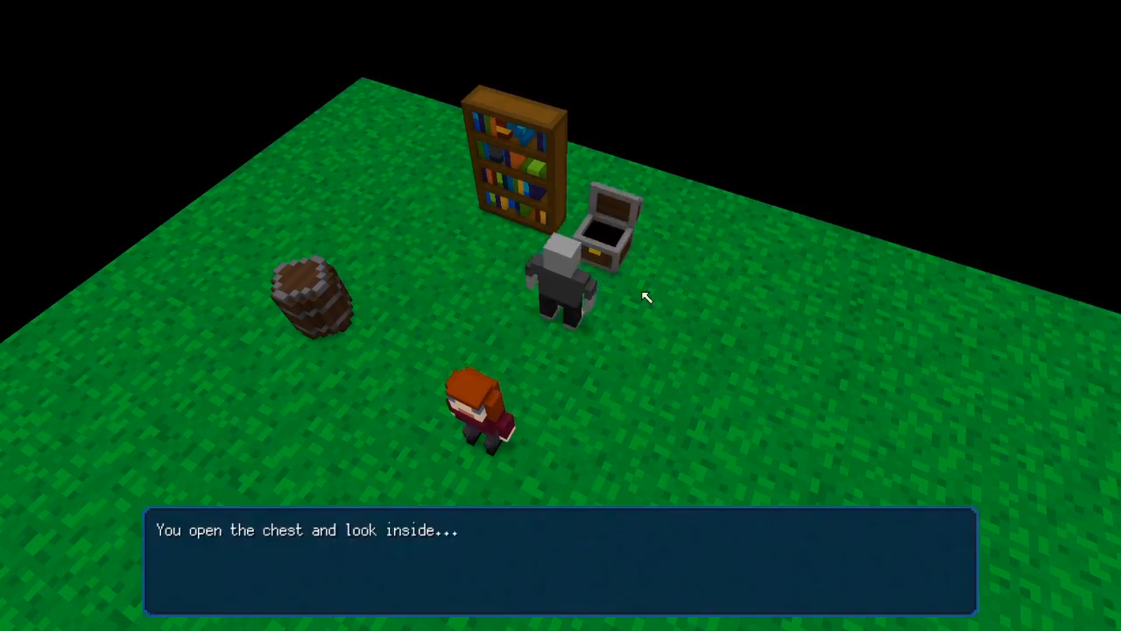
left_click(680, 350)
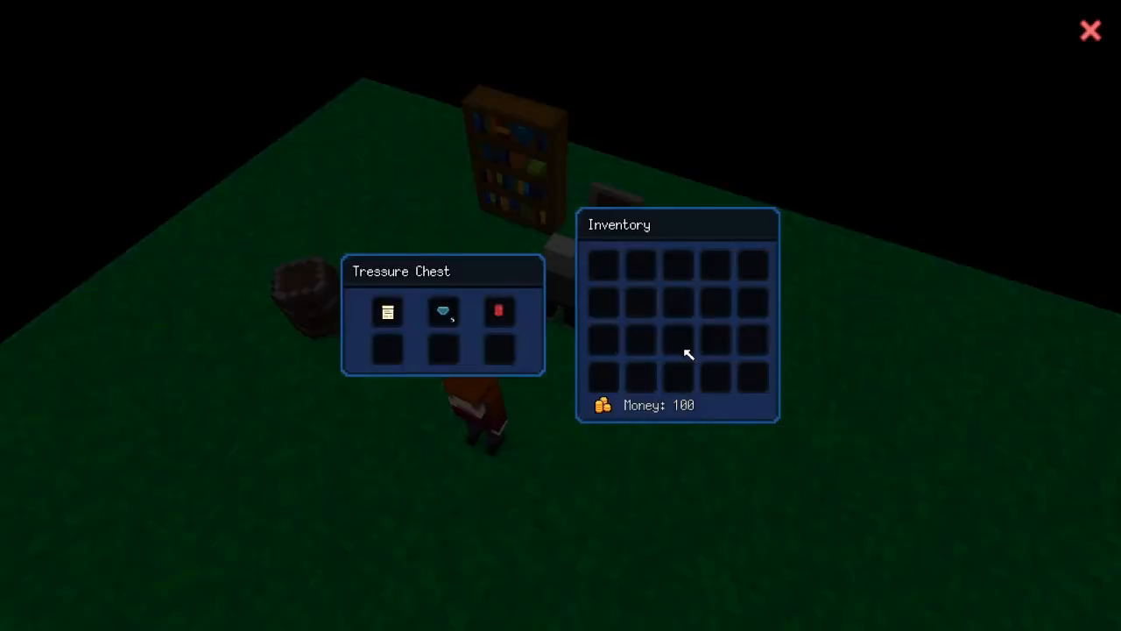
key("Escape")
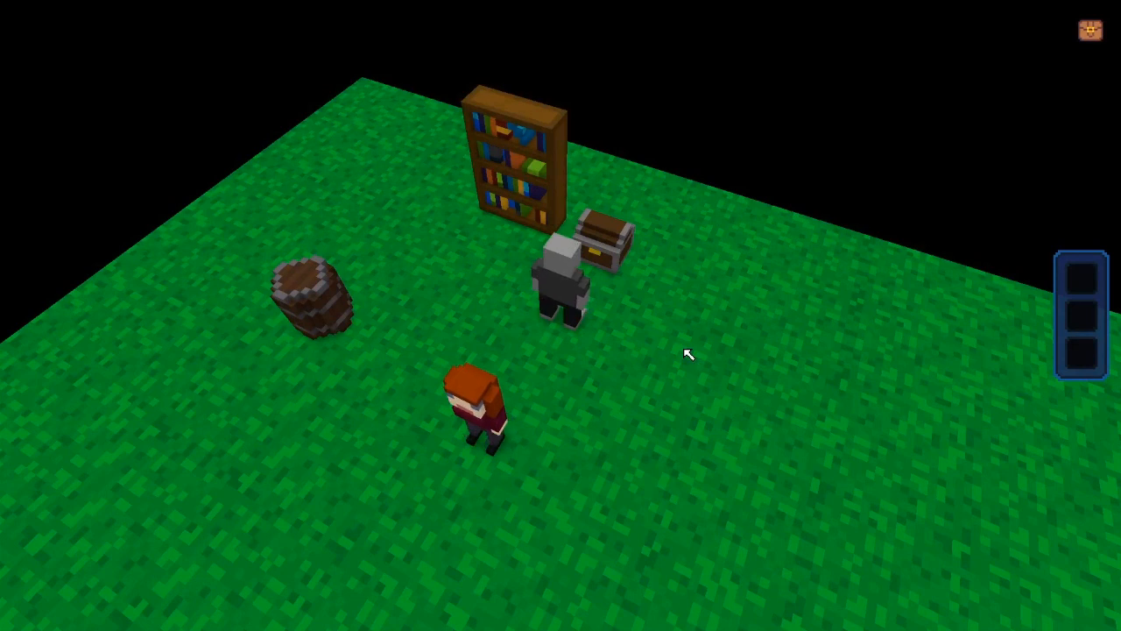
left_click(595, 254)
left_click(763, 457)
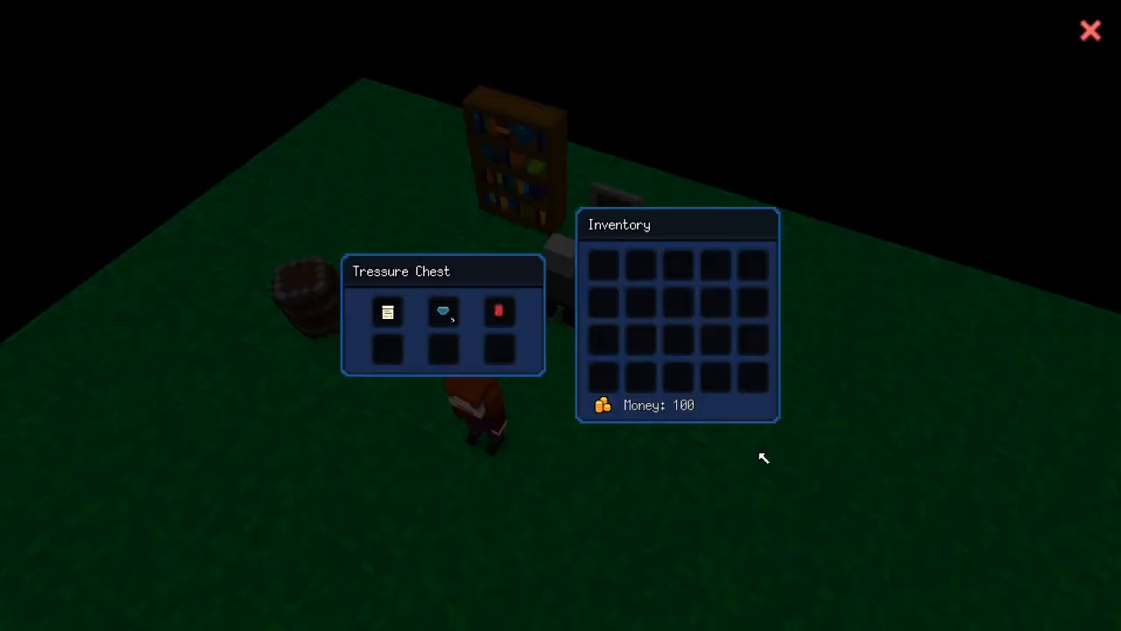
key("Escape")
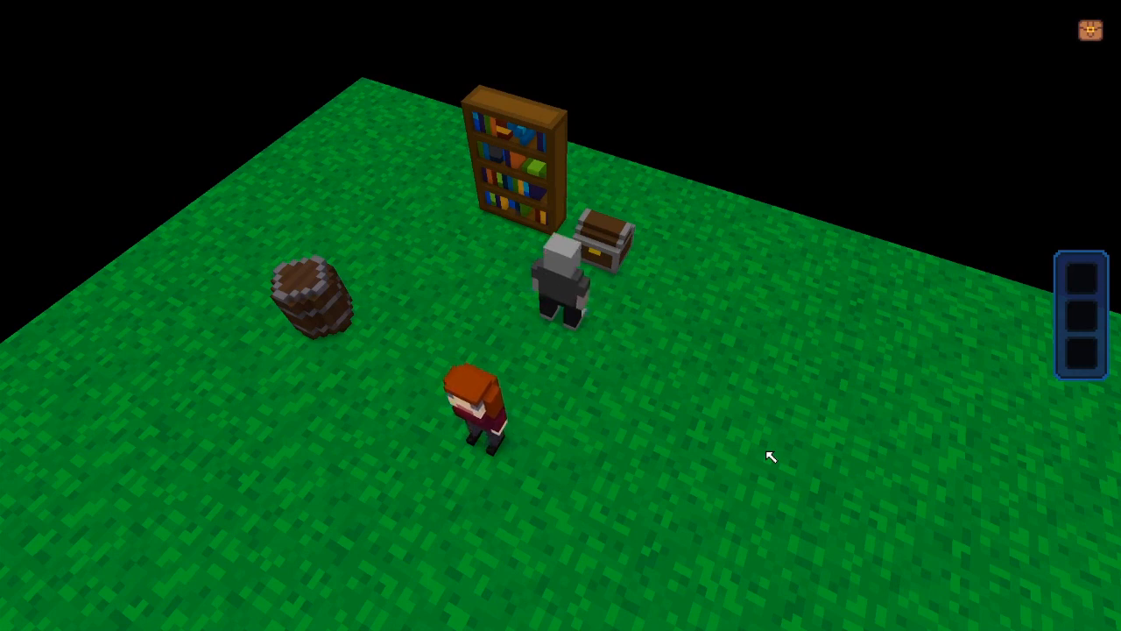
left_click(604, 253)
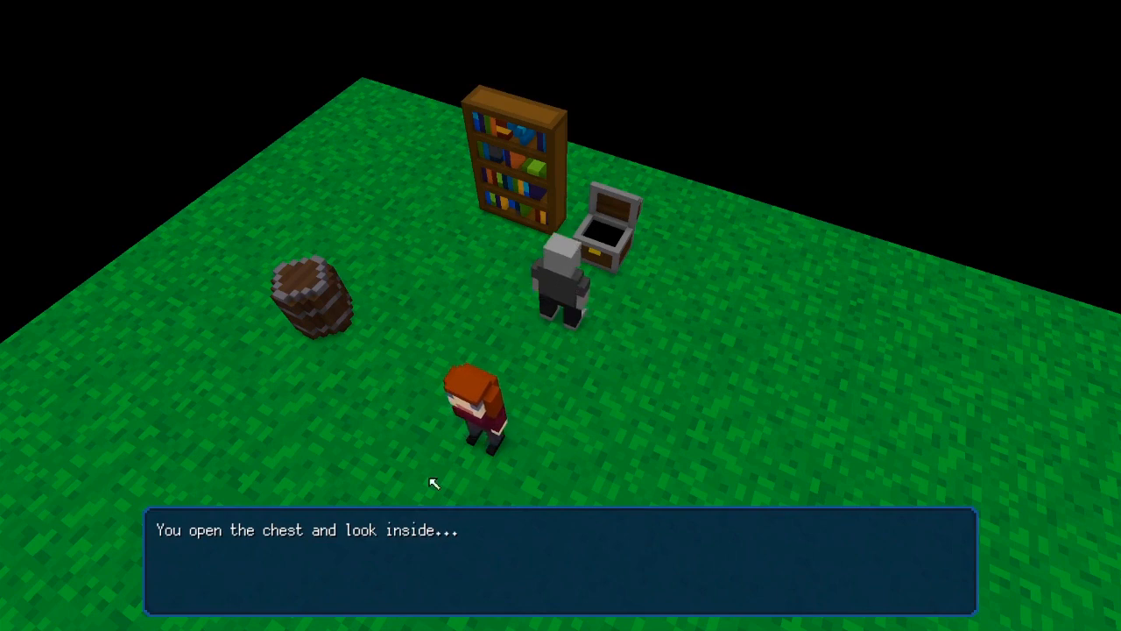
left_click(640, 388)
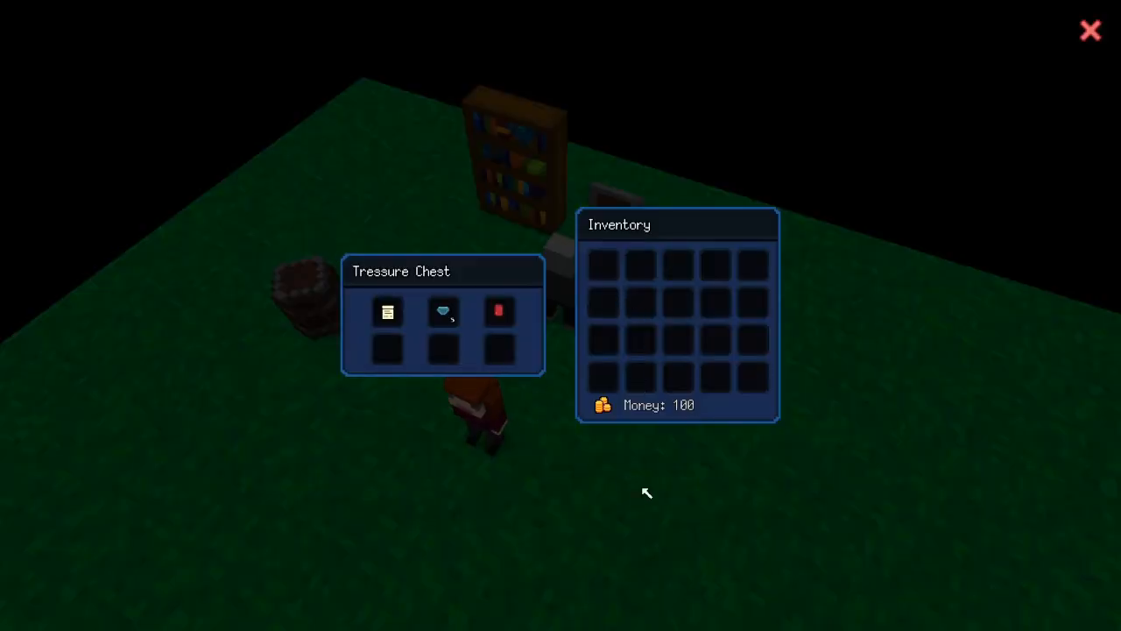
left_click(645, 493)
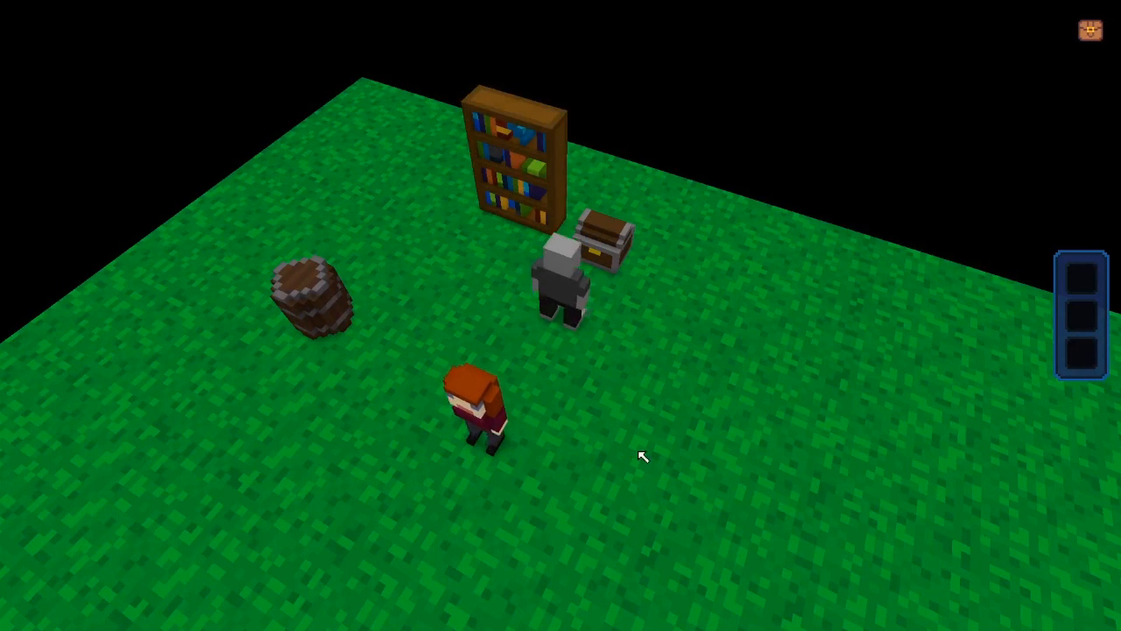
key("Escape")
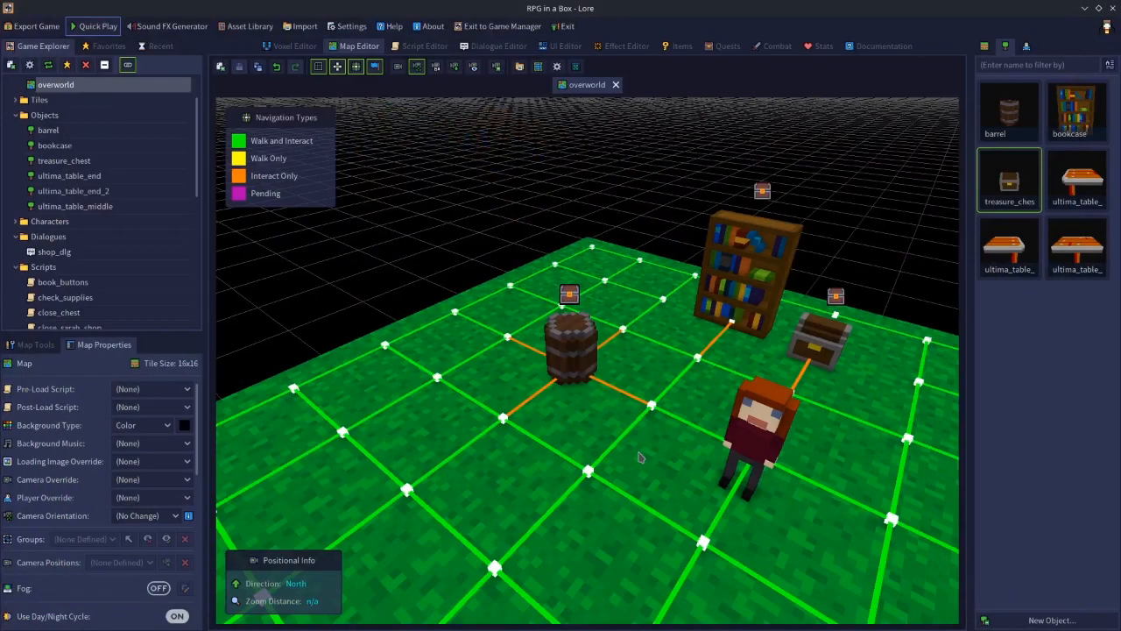
- Close the close_chest script and open the open_chest script's Bauxite code for editing
left_click(424, 46)
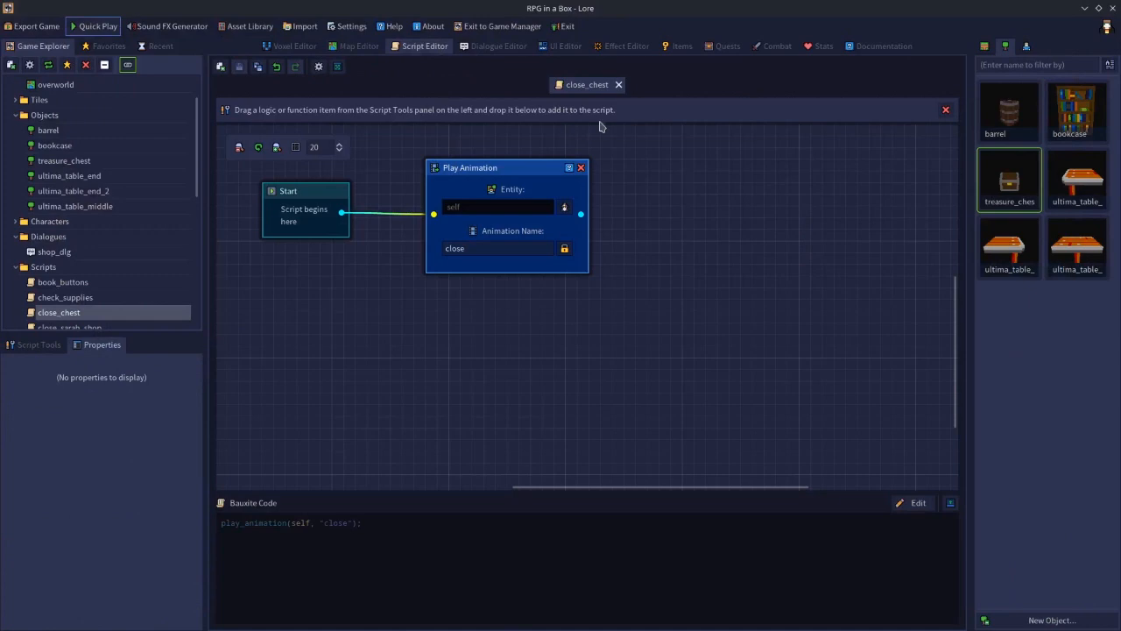
left_click(618, 84)
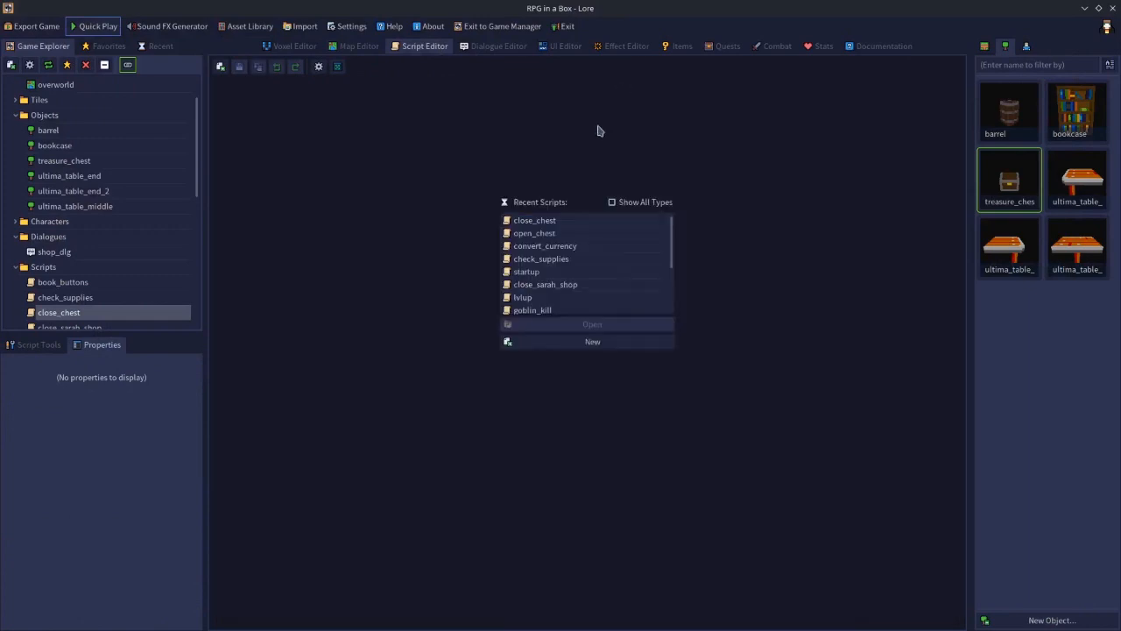
double_click(532, 235)
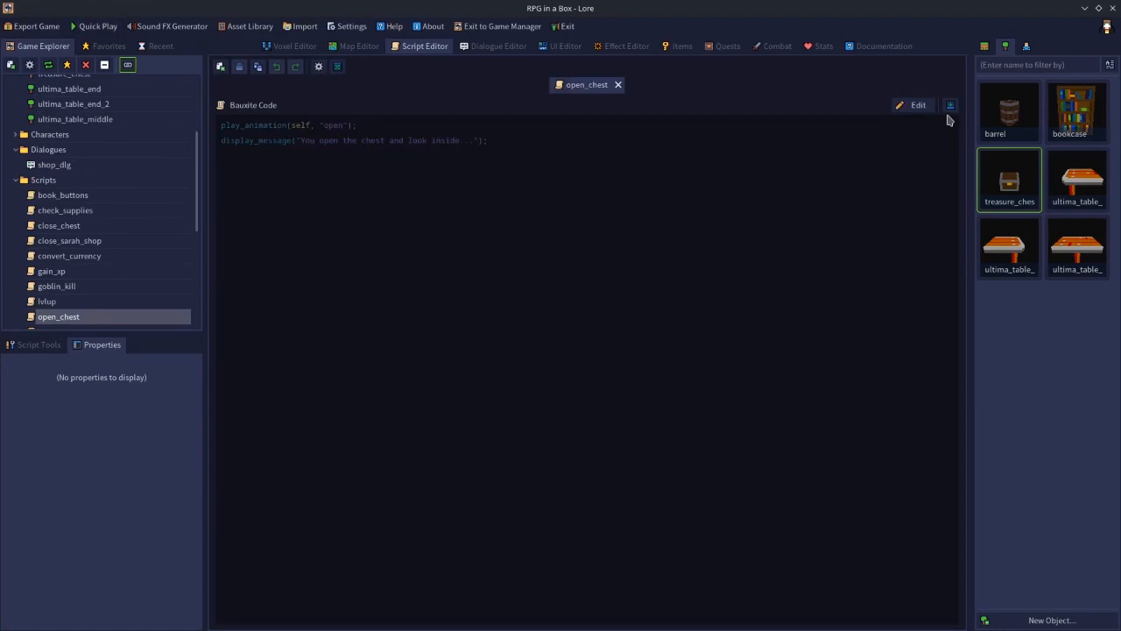
left_click(916, 107)
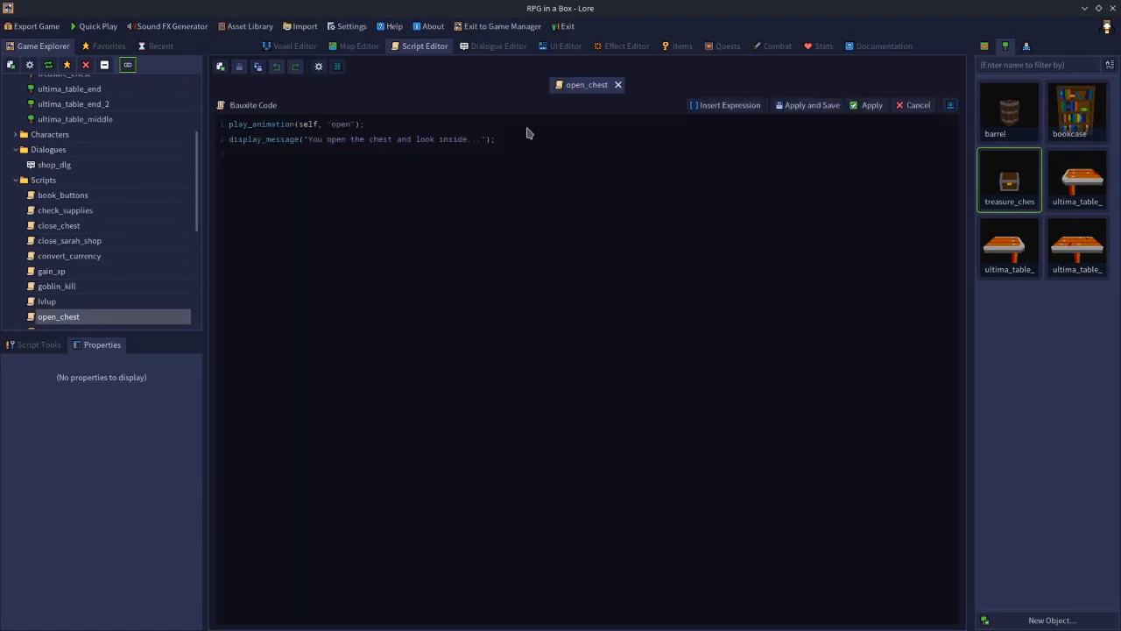
- Make open_chest display its message and set self.property["opened"] to true only if that property equals false, else wait(1), and save the script
key("Return")
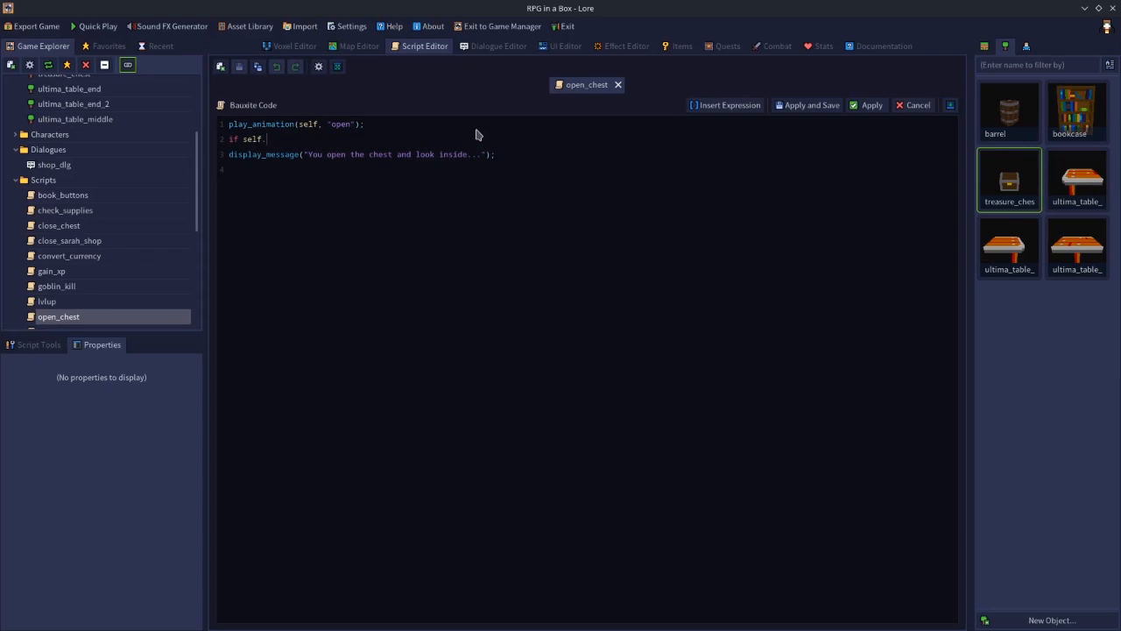
type("\"")
left_click(226, 159)
key("Tab")
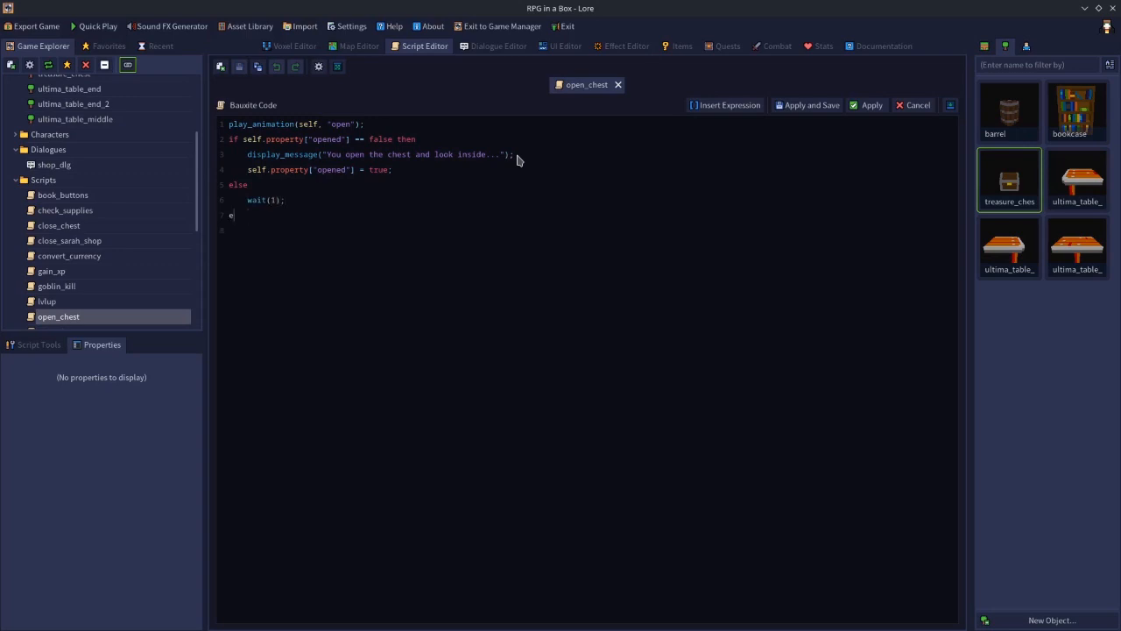
left_click(814, 105)
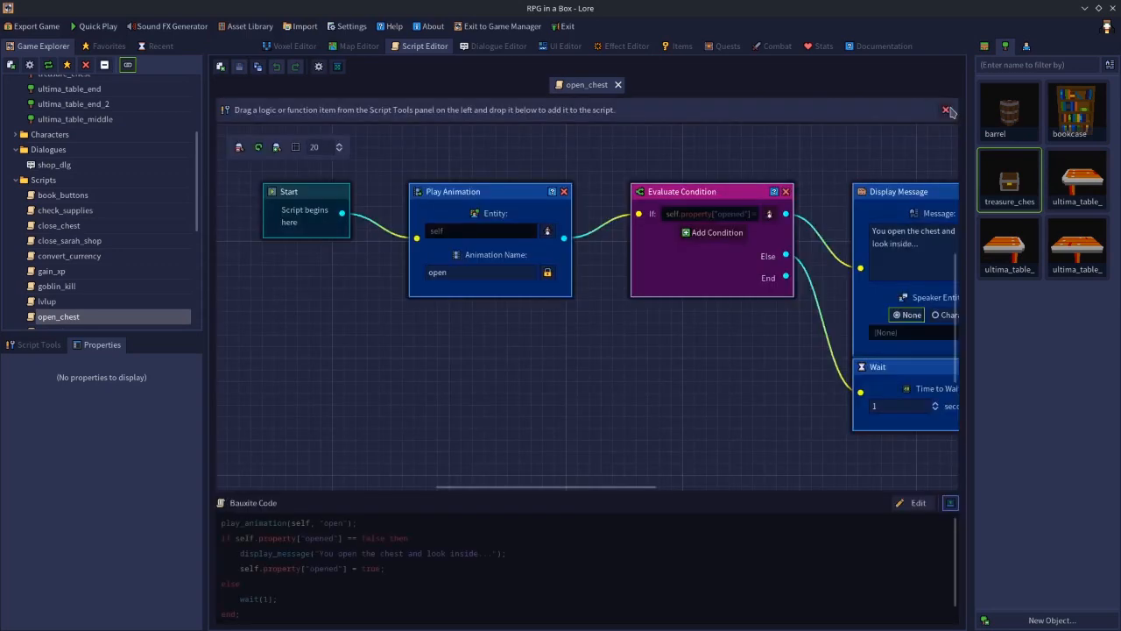
- Examine open_chest's node graph and the conditional expression built in its Evaluate Condition node
left_click(951, 106)
left_click_drag(557, 488, 653, 488)
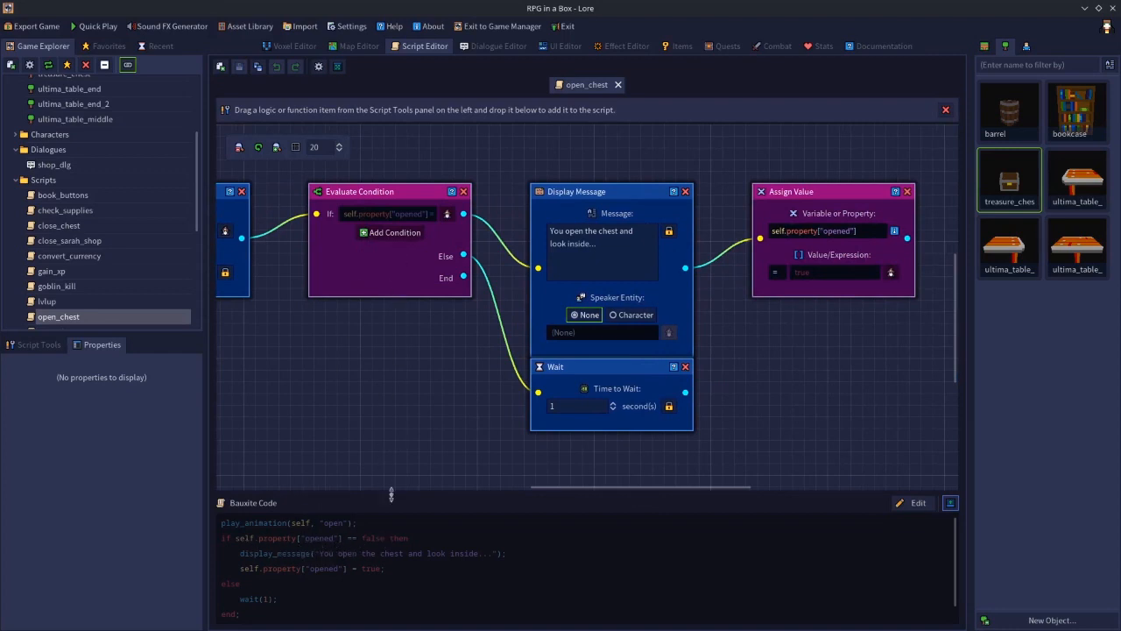
left_click(446, 216)
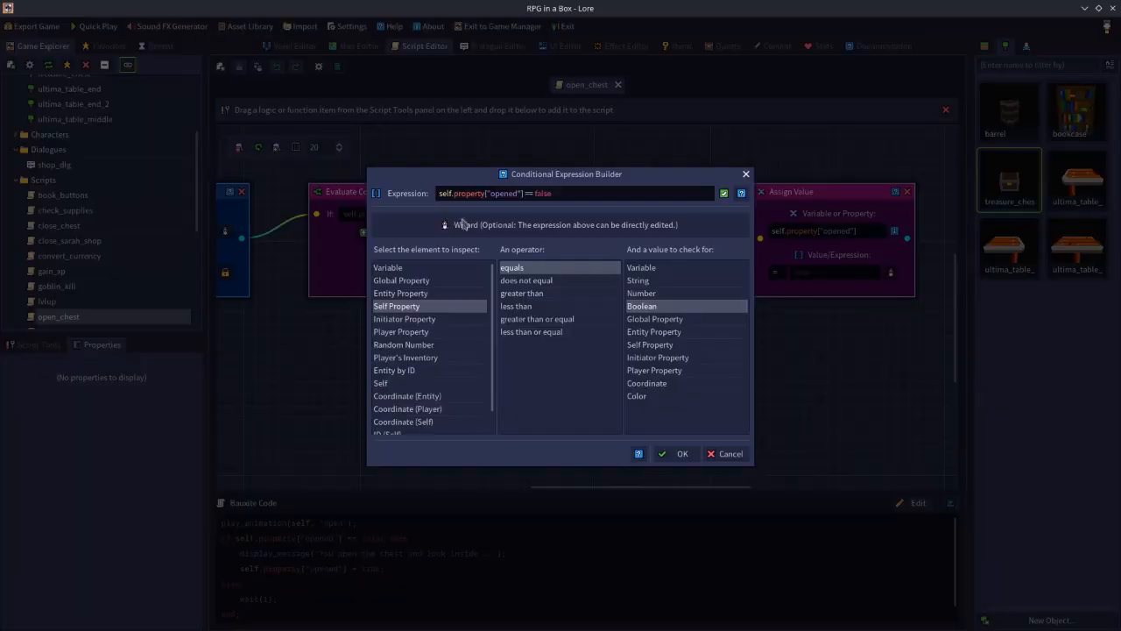
left_click(727, 453)
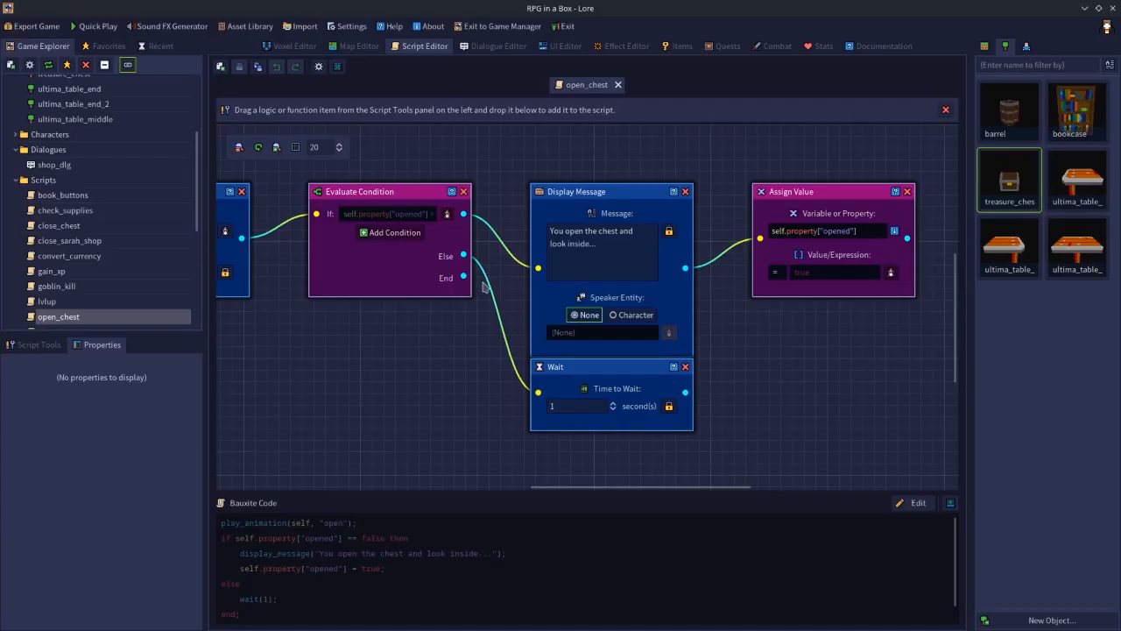
left_click(448, 215)
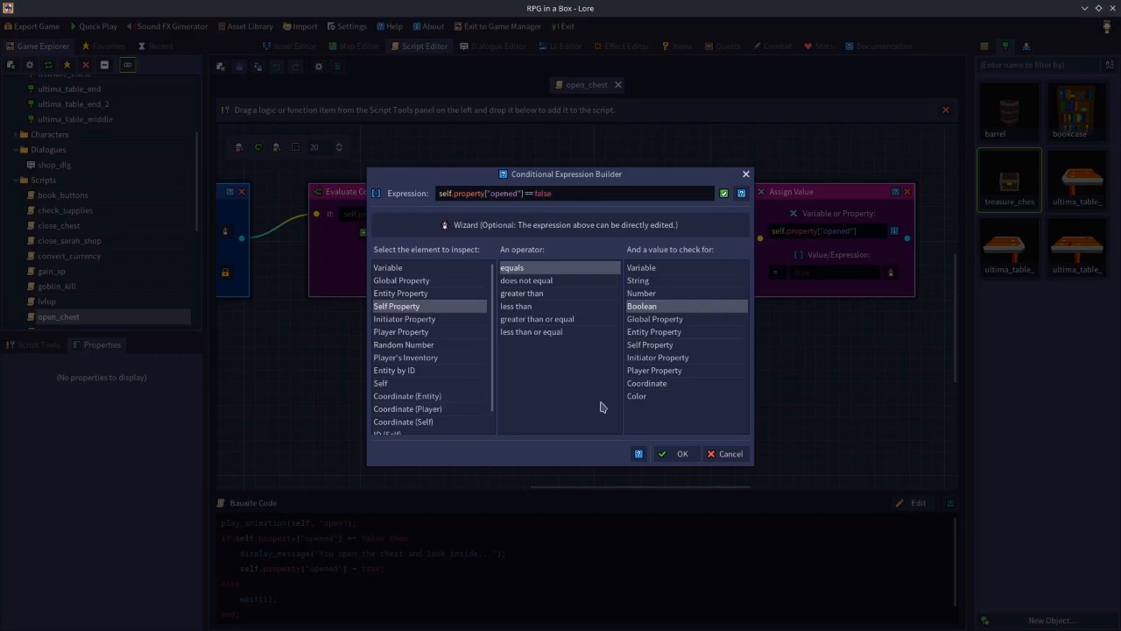
left_click(665, 454)
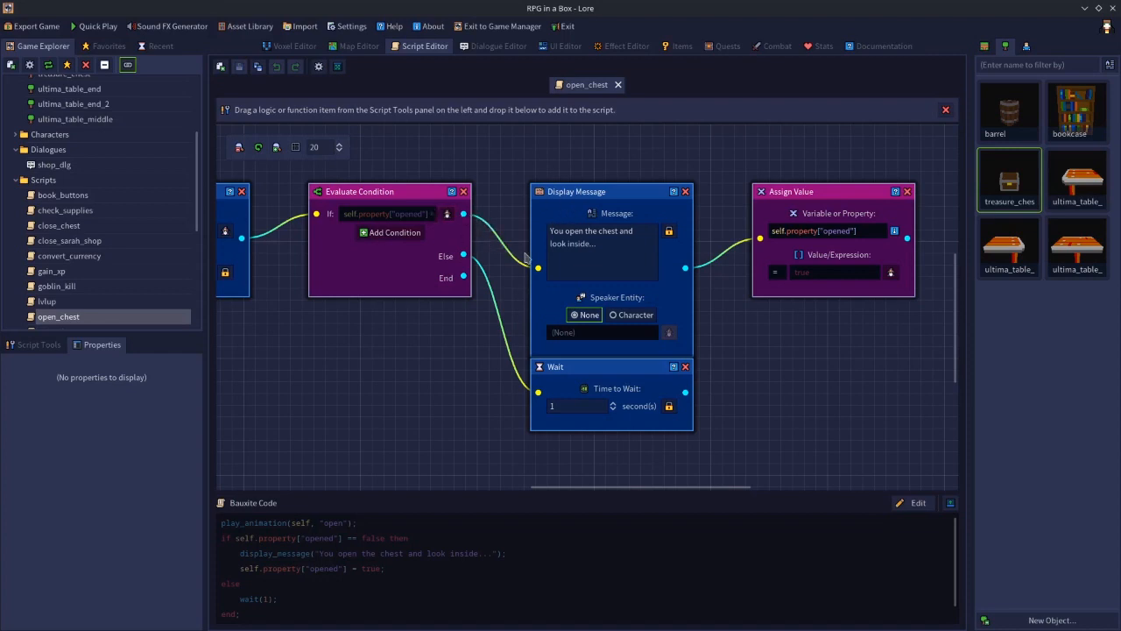
- Move the Display Message node up clear of the Wait node, and save open_chest after checking its Assign Value expression
left_click_drag(585, 191, 591, 167)
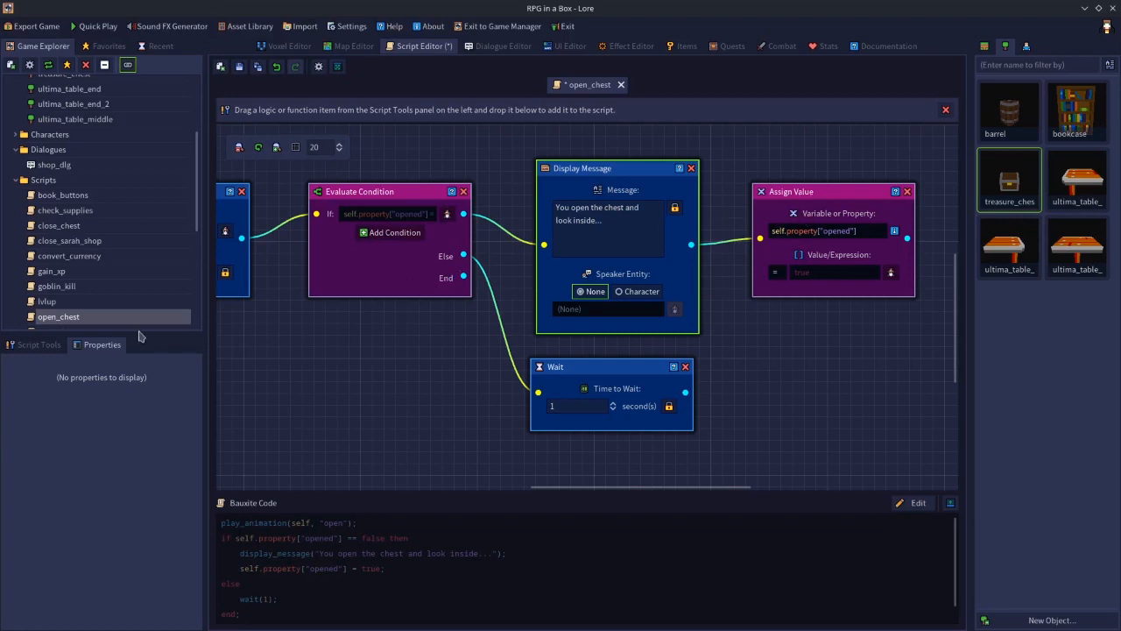
left_click(42, 347)
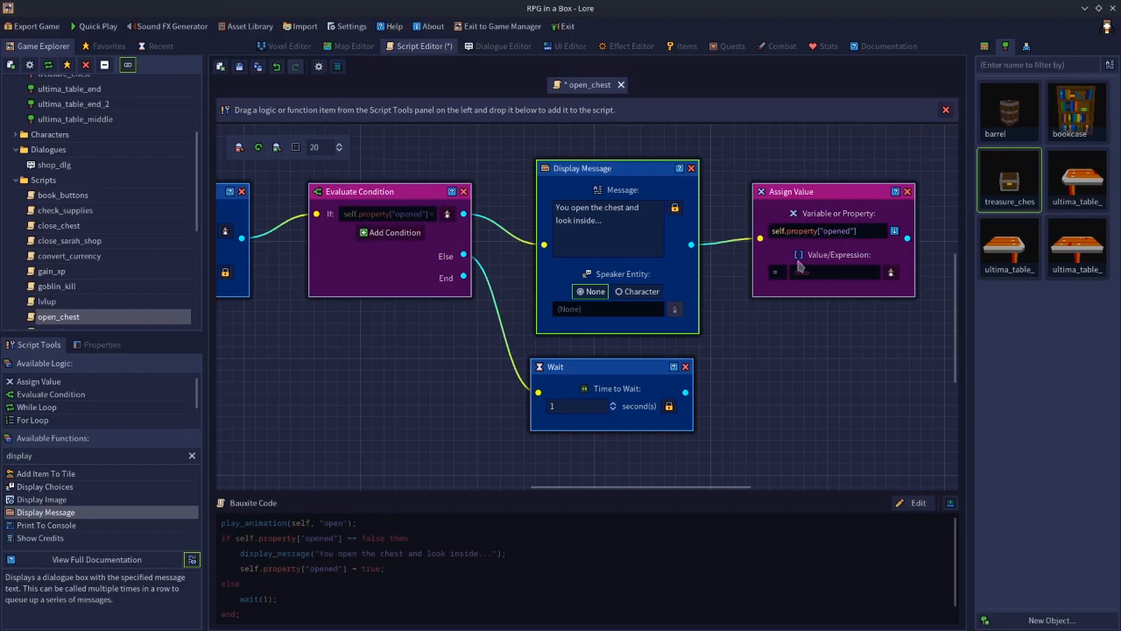
left_click(890, 274)
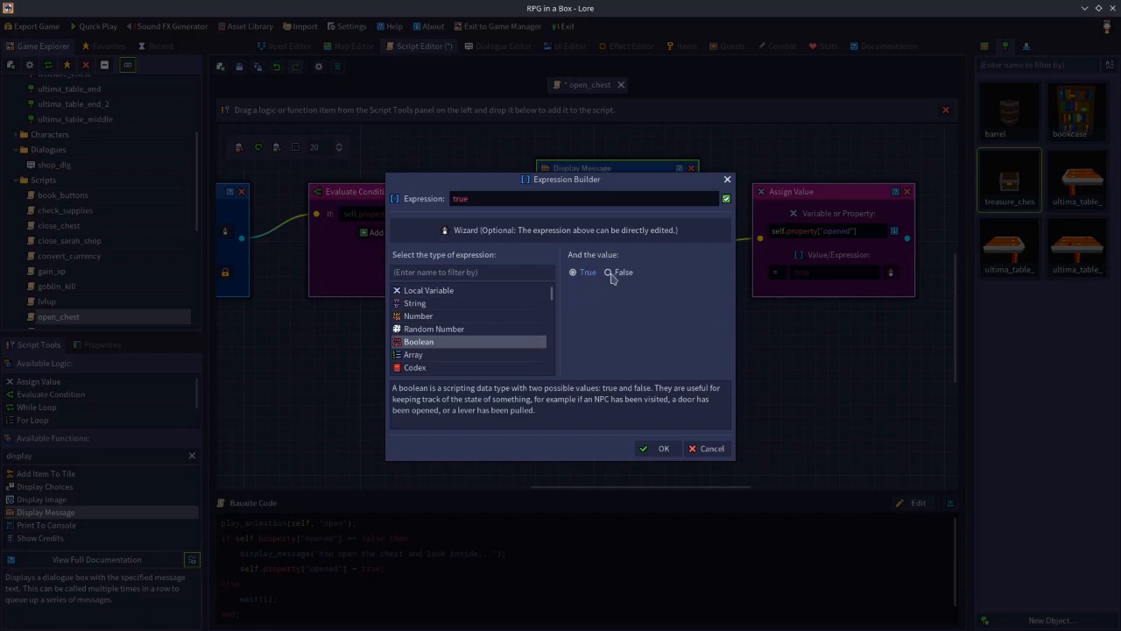
left_click(705, 448)
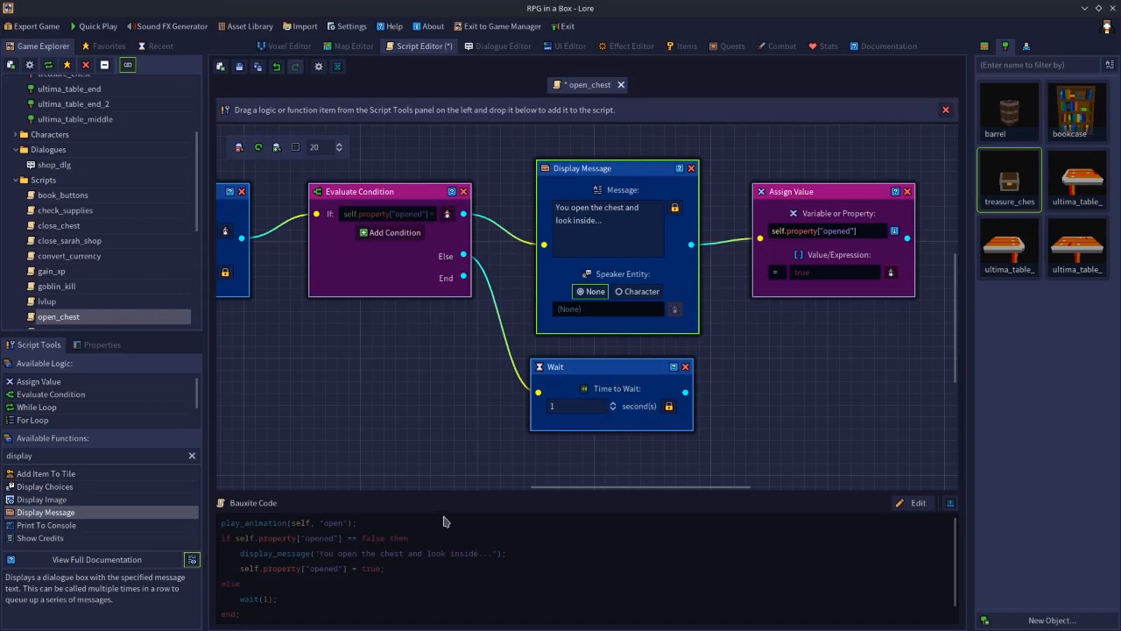
left_click(239, 67)
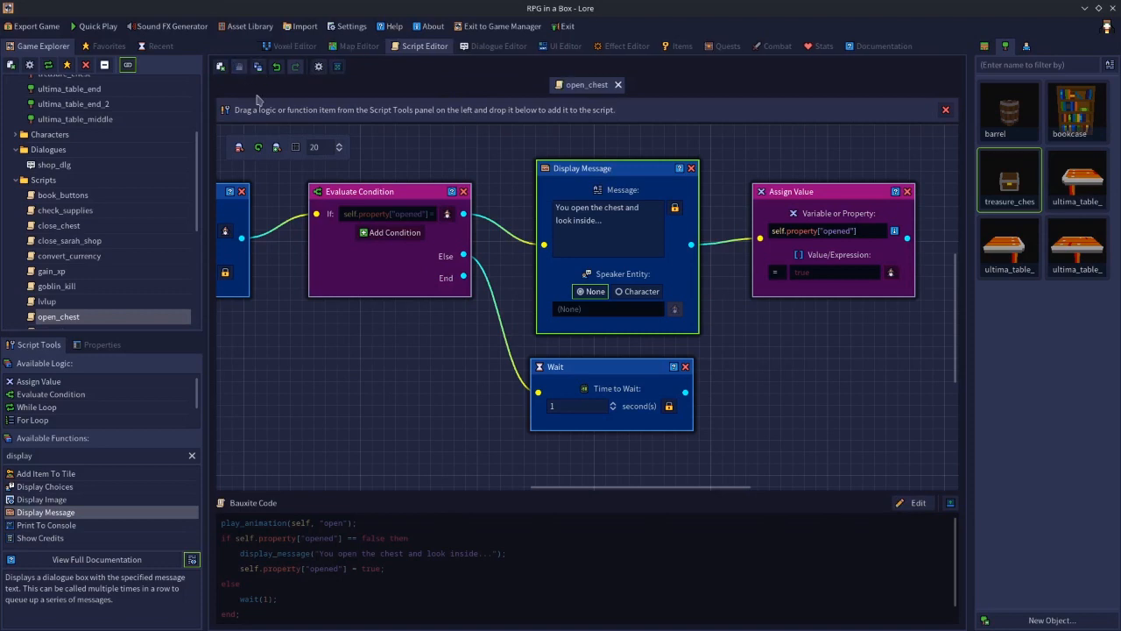
- Select the treasure chest on the overworld map and expand the custom properties in its entity properties
left_click(363, 48)
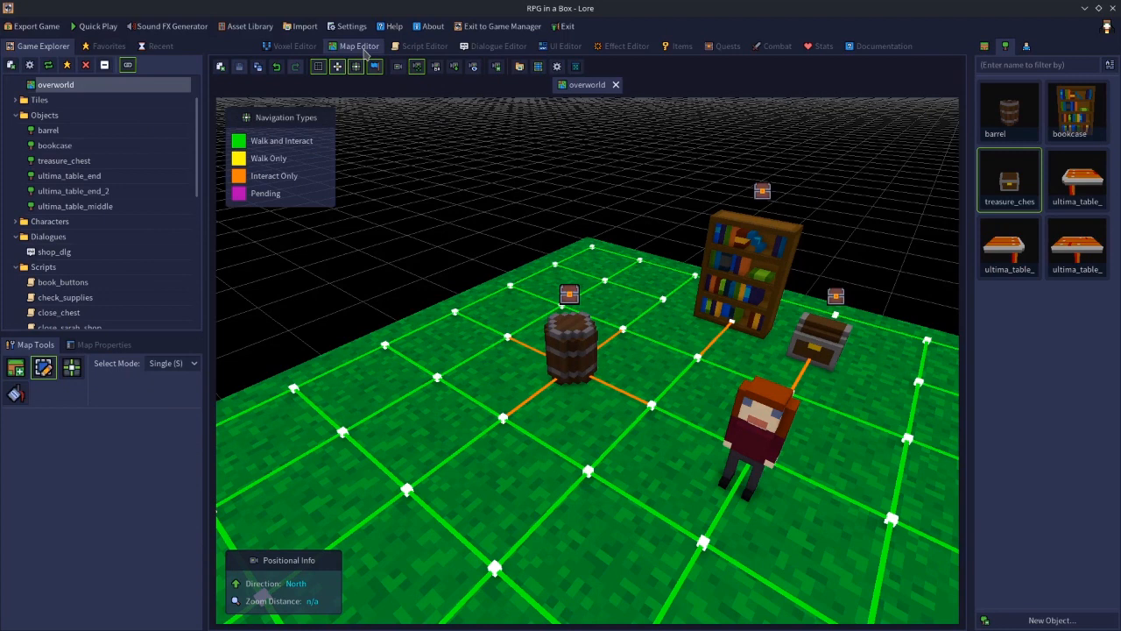
left_click(823, 342)
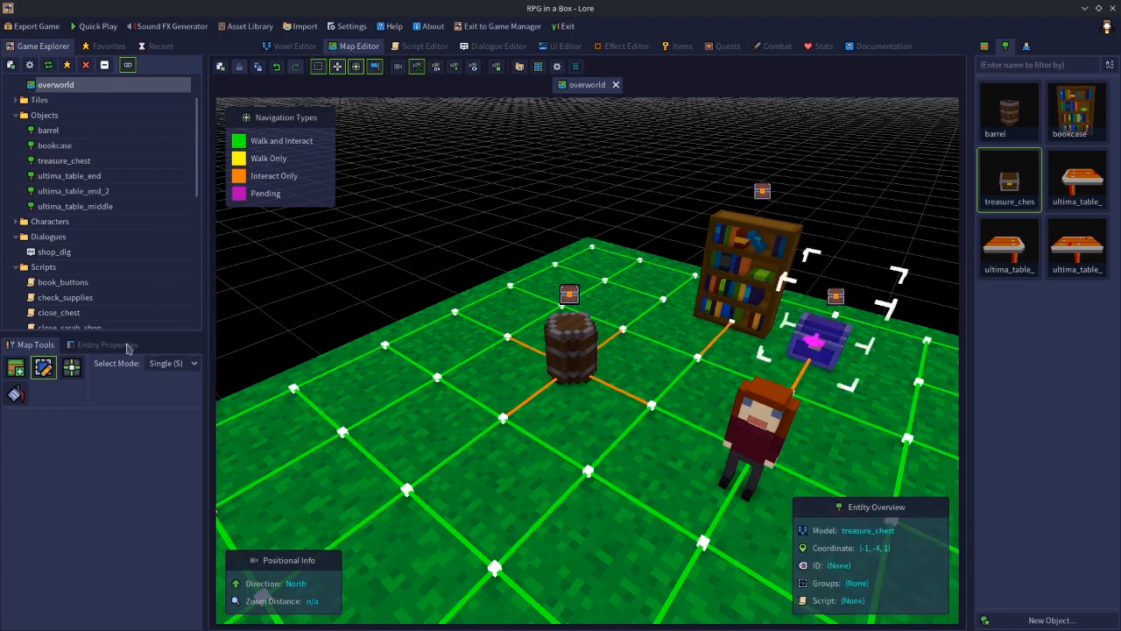
left_click(107, 345)
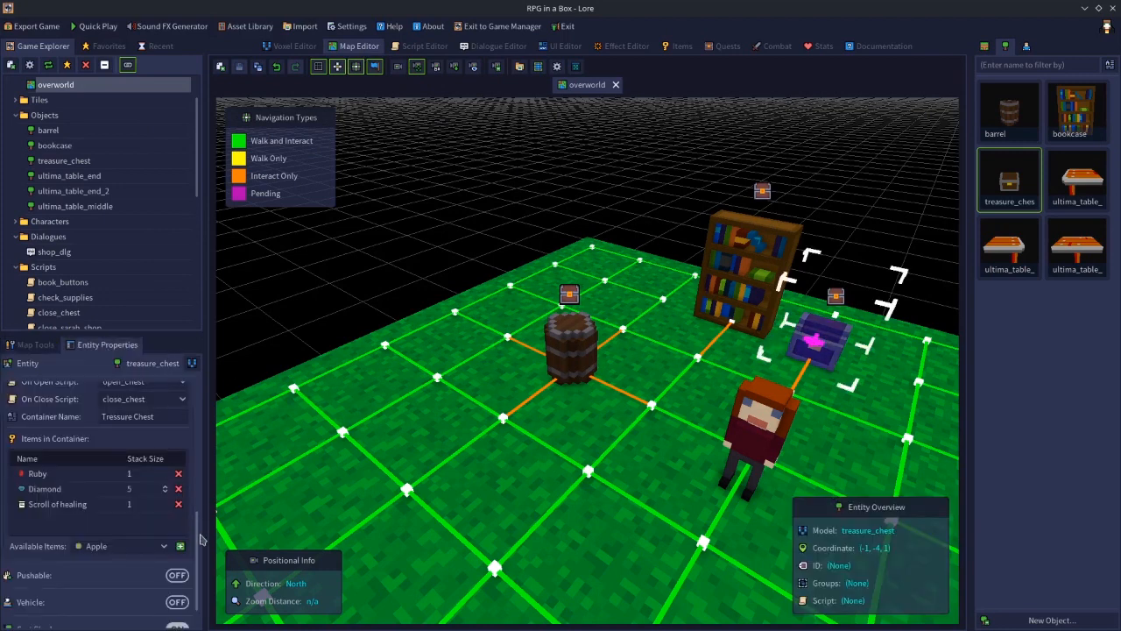
scroll(175, 491, "up", 5)
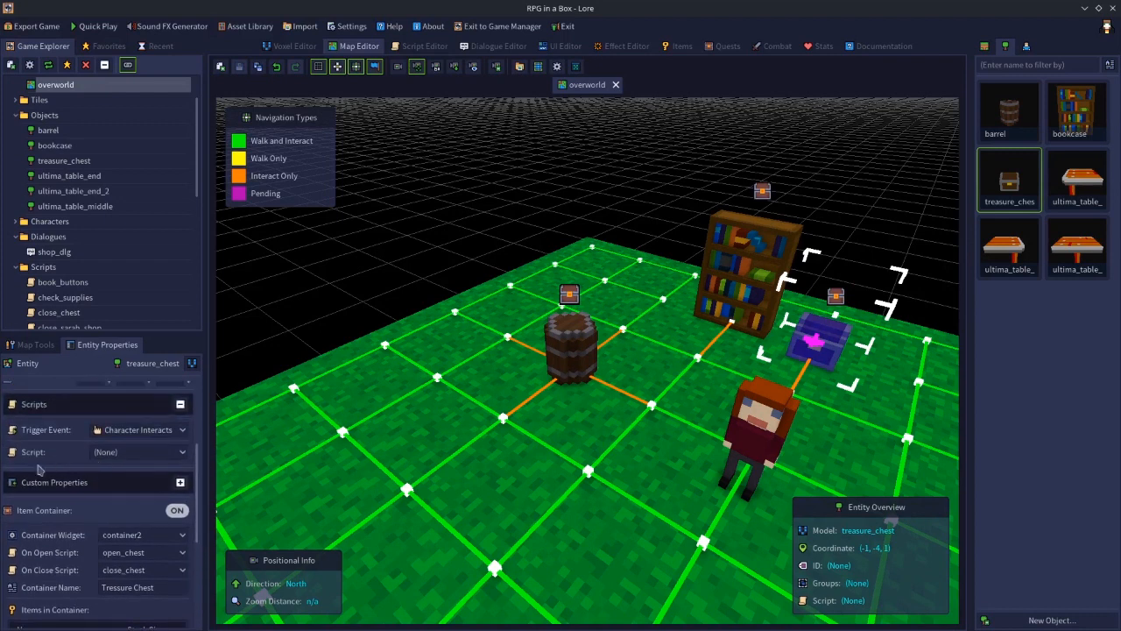
left_click(180, 483)
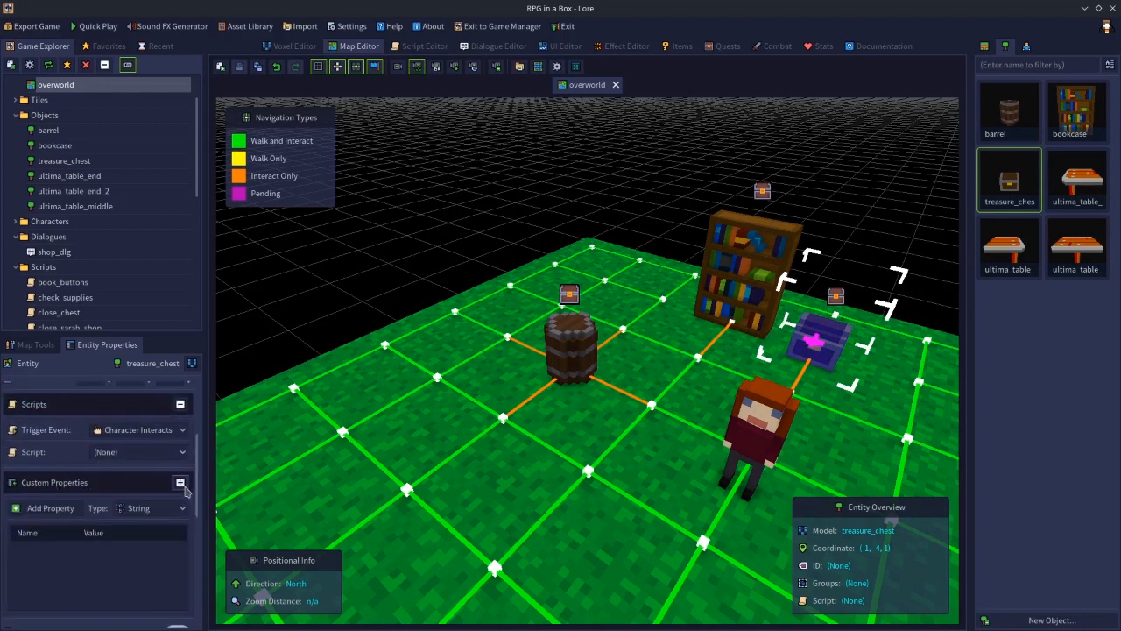
- Add a Boolean custom property named opened with value false to the treasure chest, deselect the chest and save the map
left_click(153, 508)
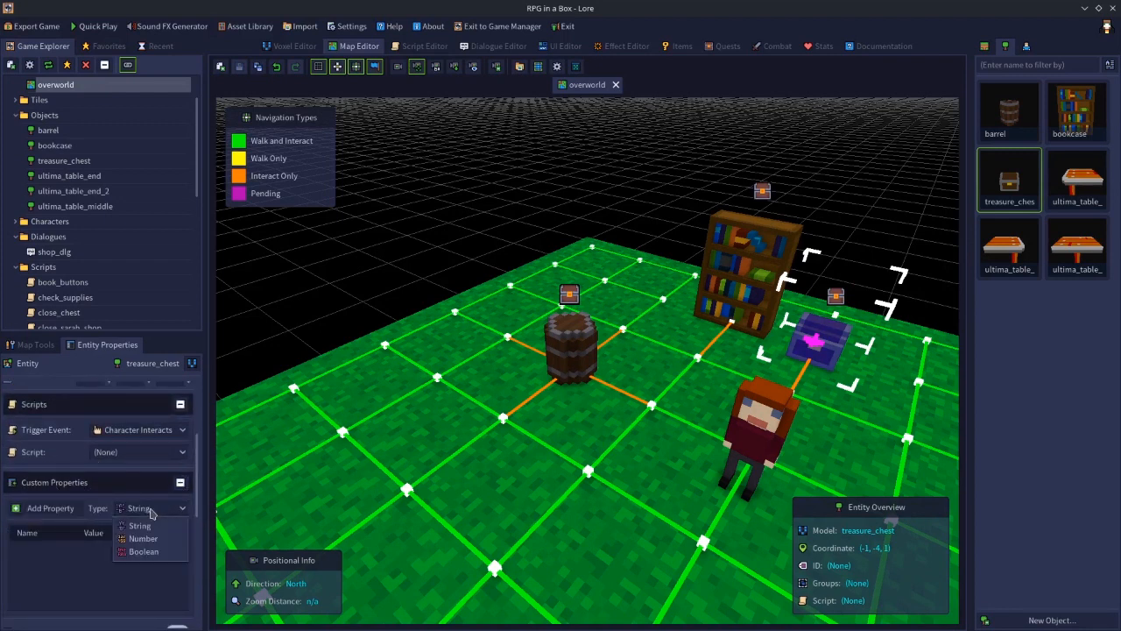
left_click(151, 552)
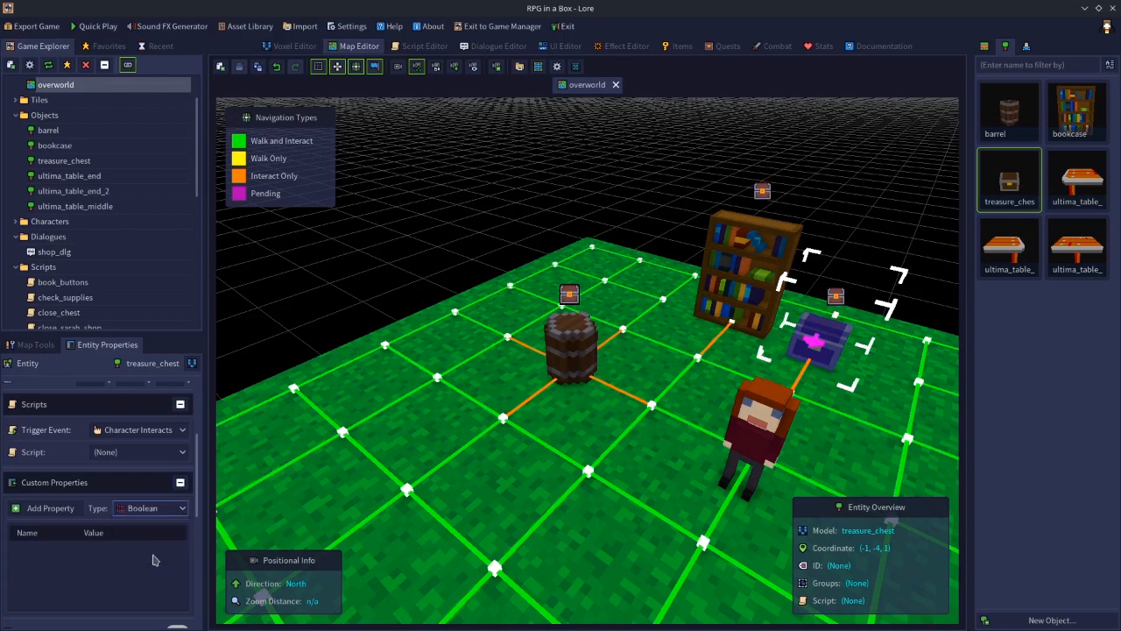
left_click(50, 510)
double_click(40, 550)
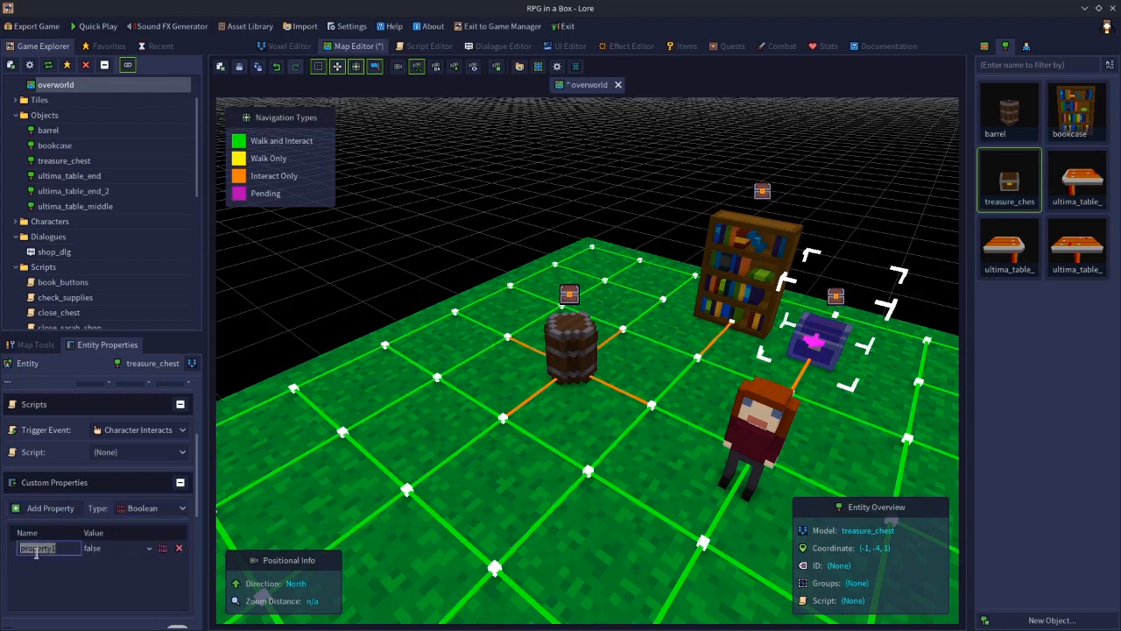
type("opened")
left_click(84, 589)
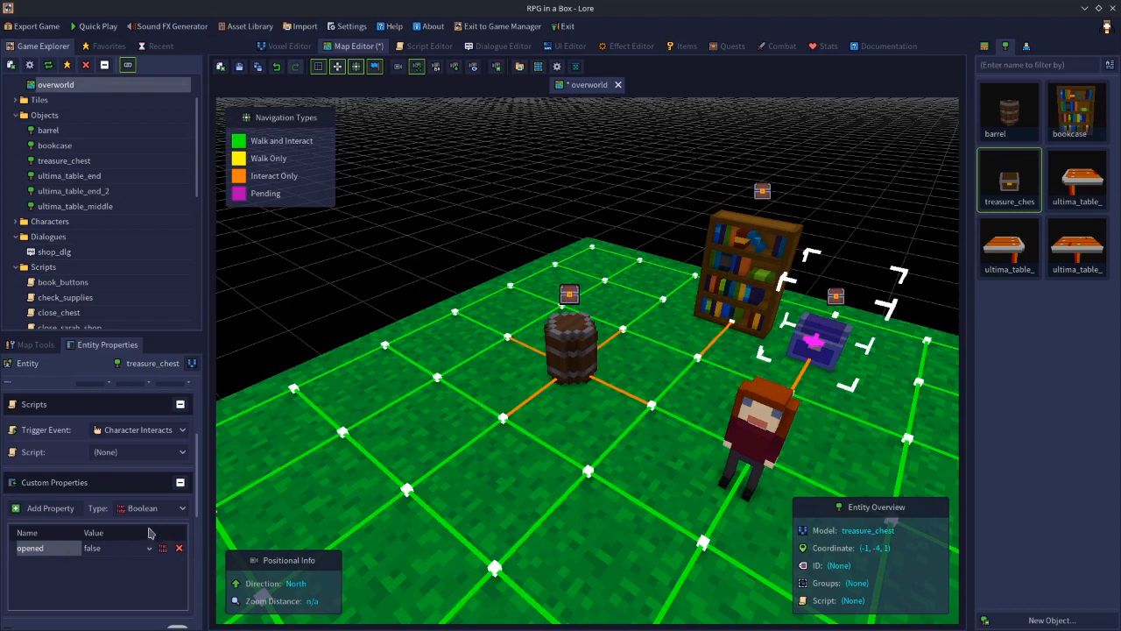
left_click(497, 247)
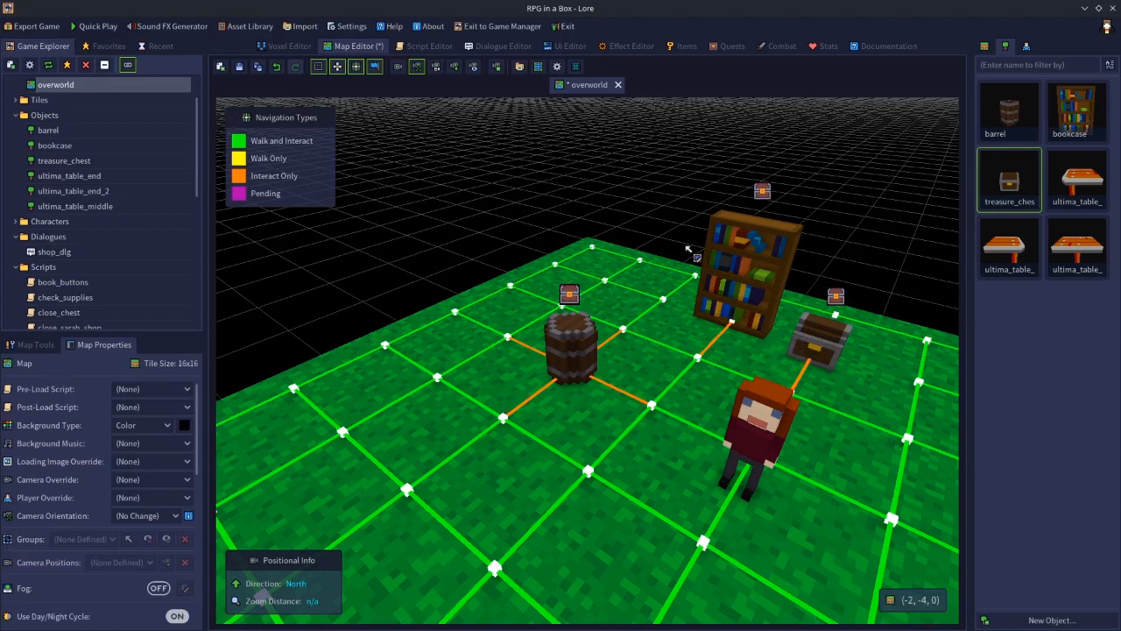
left_click(239, 67)
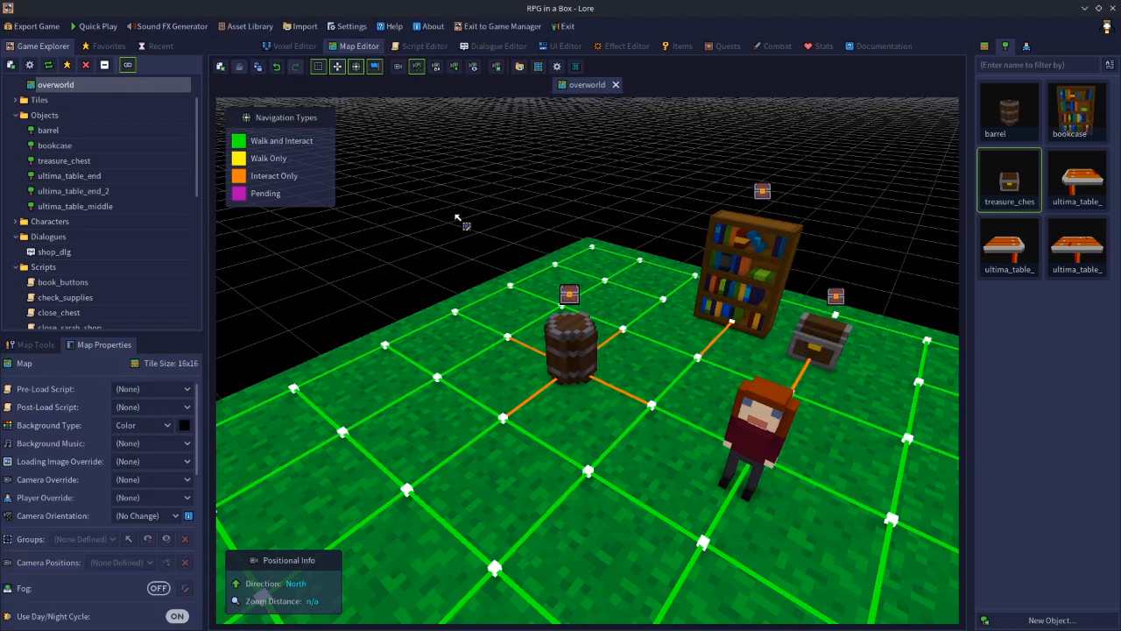
- Play-test the game: walk to the treasure chest, open it, dismiss its message and close the container window
left_click(94, 28)
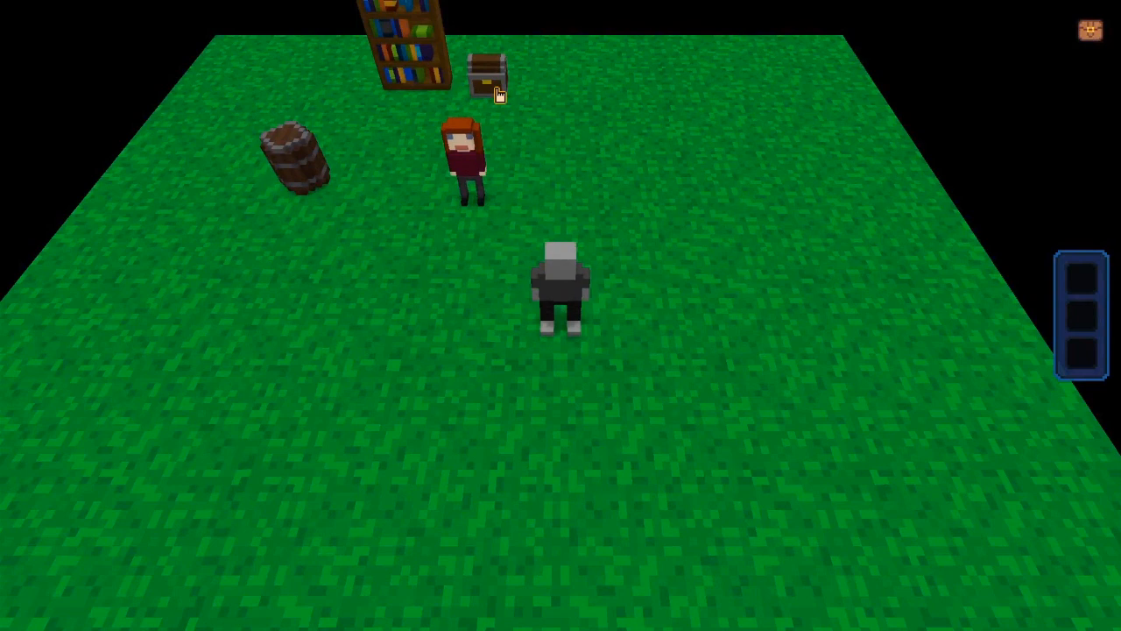
key("w")
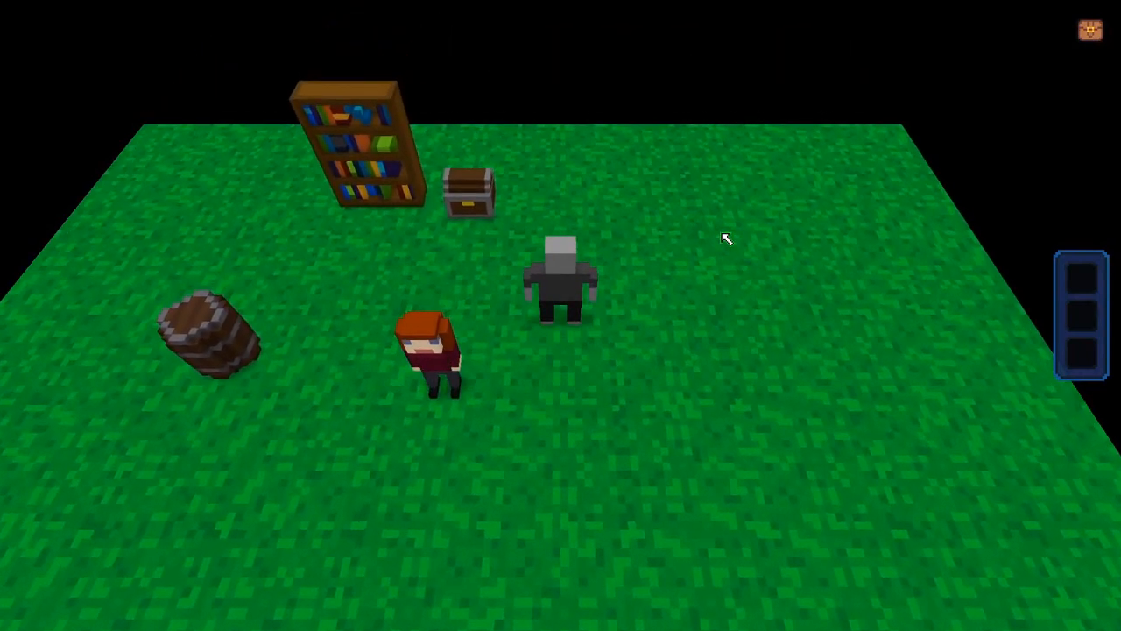
key("w")
key("a")
key("w")
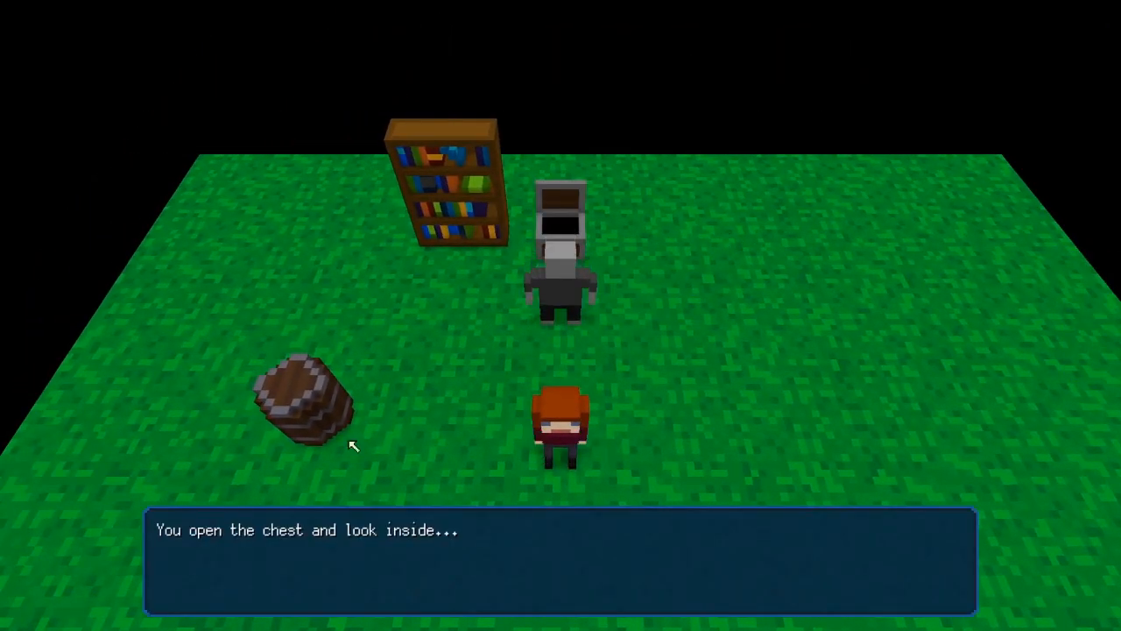
middle_click_drag(695, 388, 628, 376)
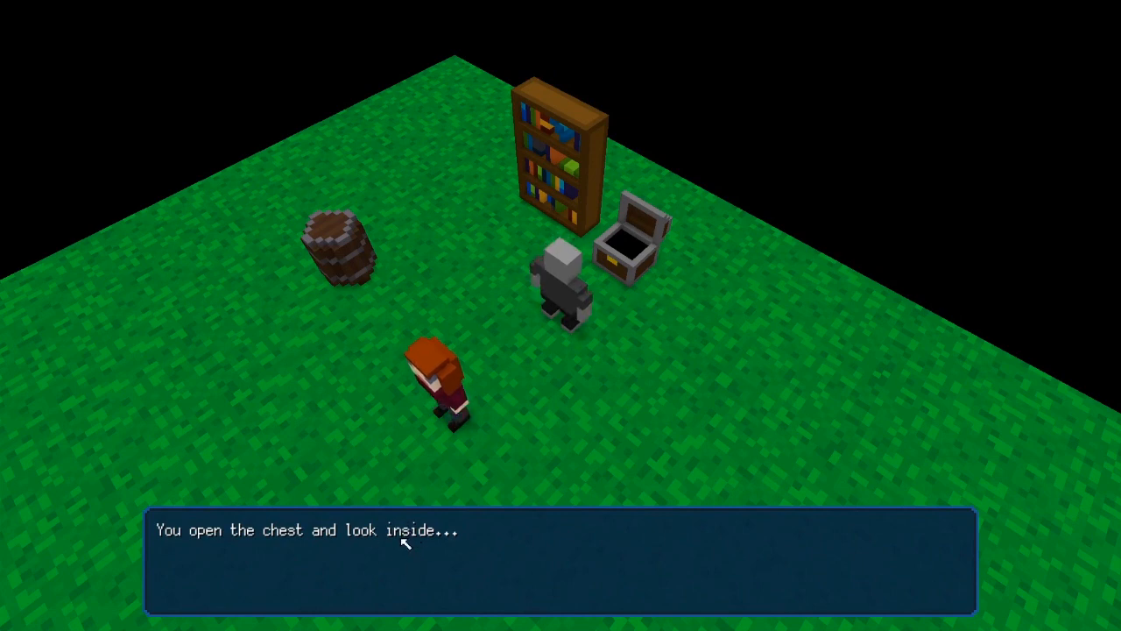
left_click(631, 422)
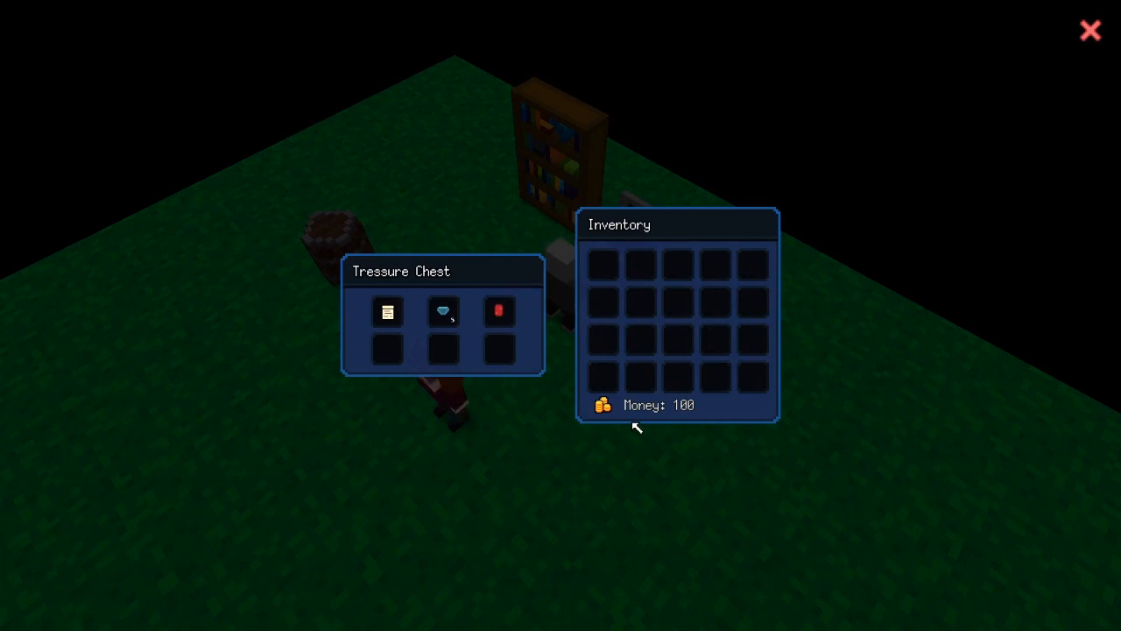
key("Escape")
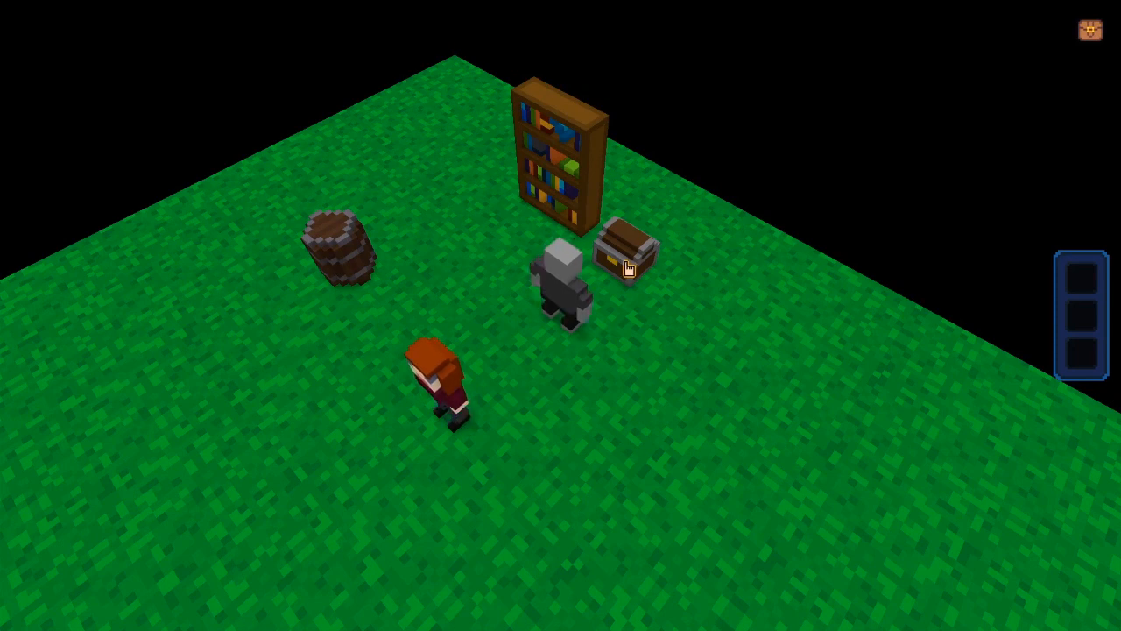
- Open the treasure chest a second time to check for a repeated message, close it and end the play-test
left_click(628, 266)
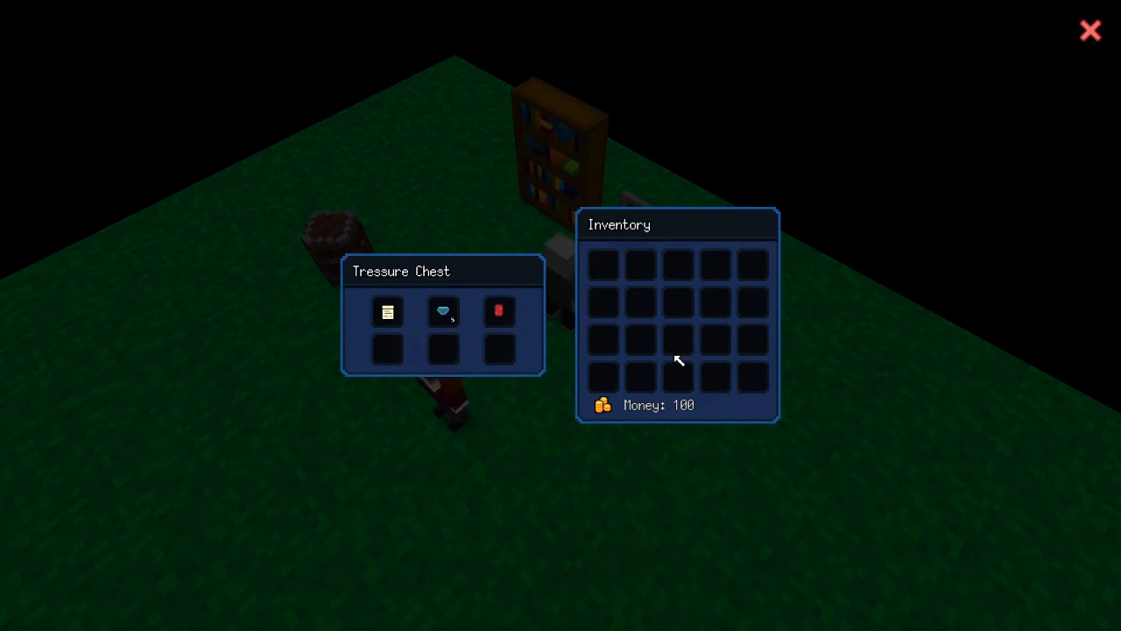
key("Escape")
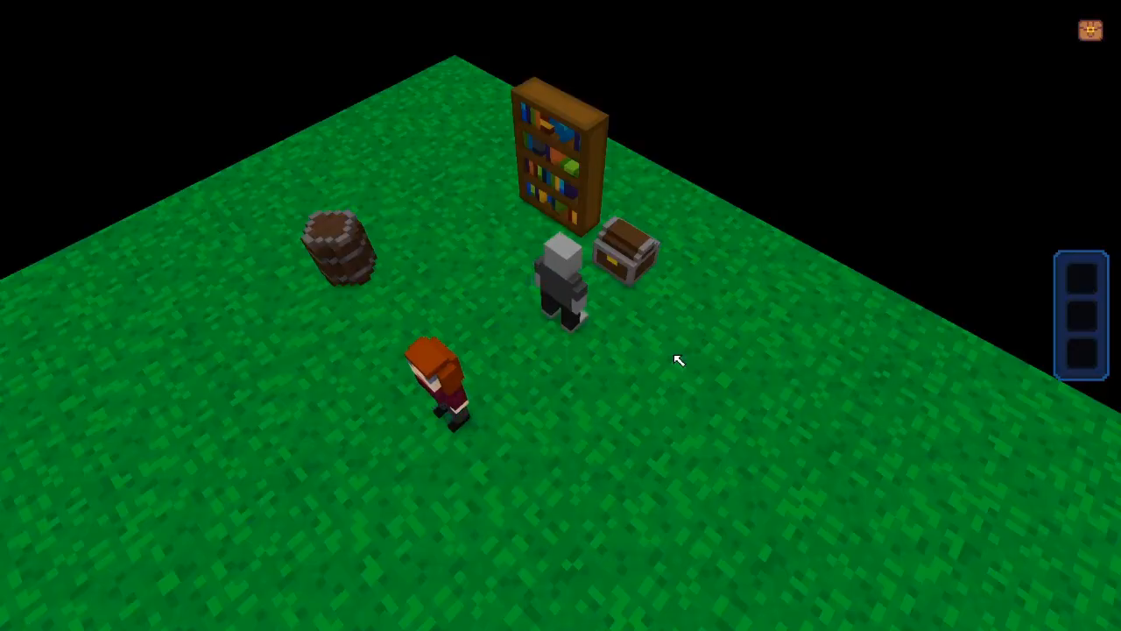
key("Escape")
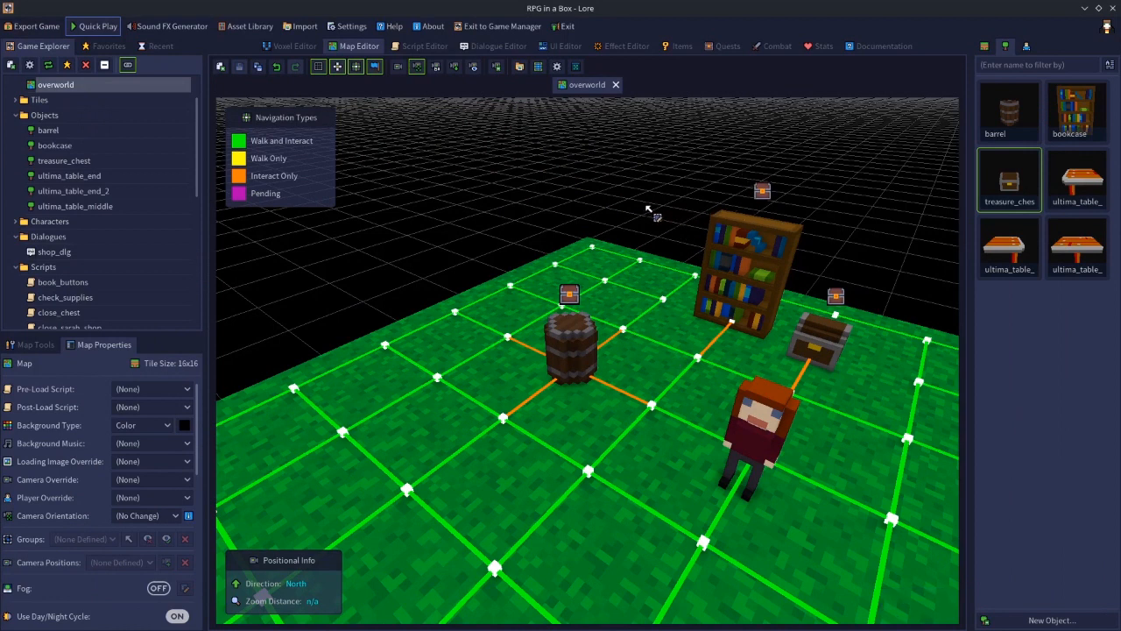
- Review the barrel's item container settings and its list of contained items, then deselect it
left_click(589, 355)
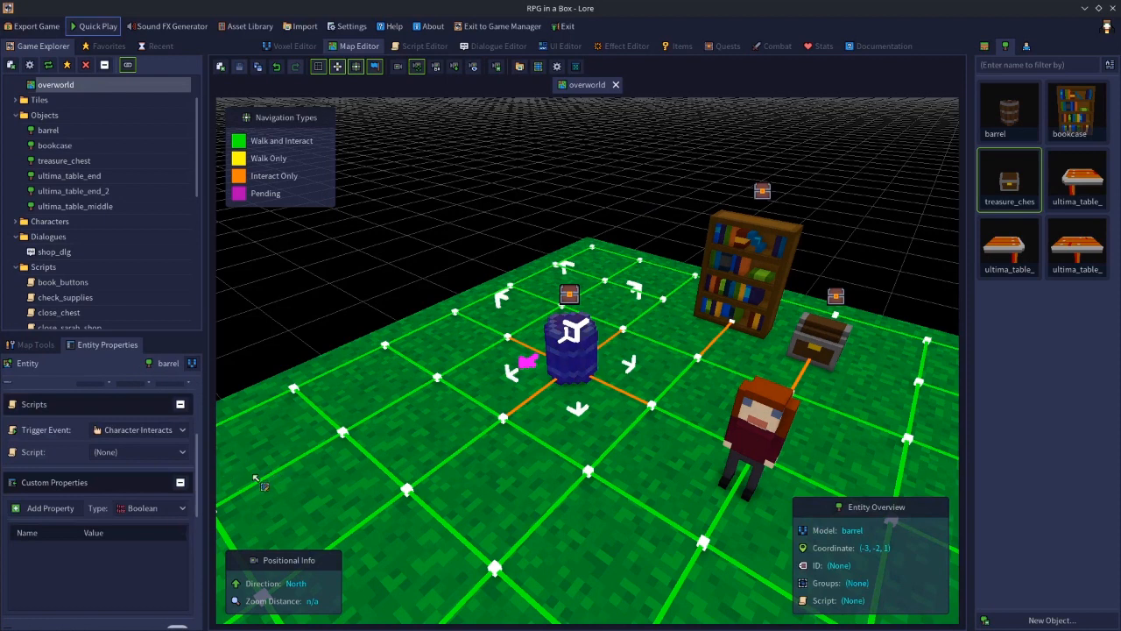
left_click_drag(194, 448, 208, 505)
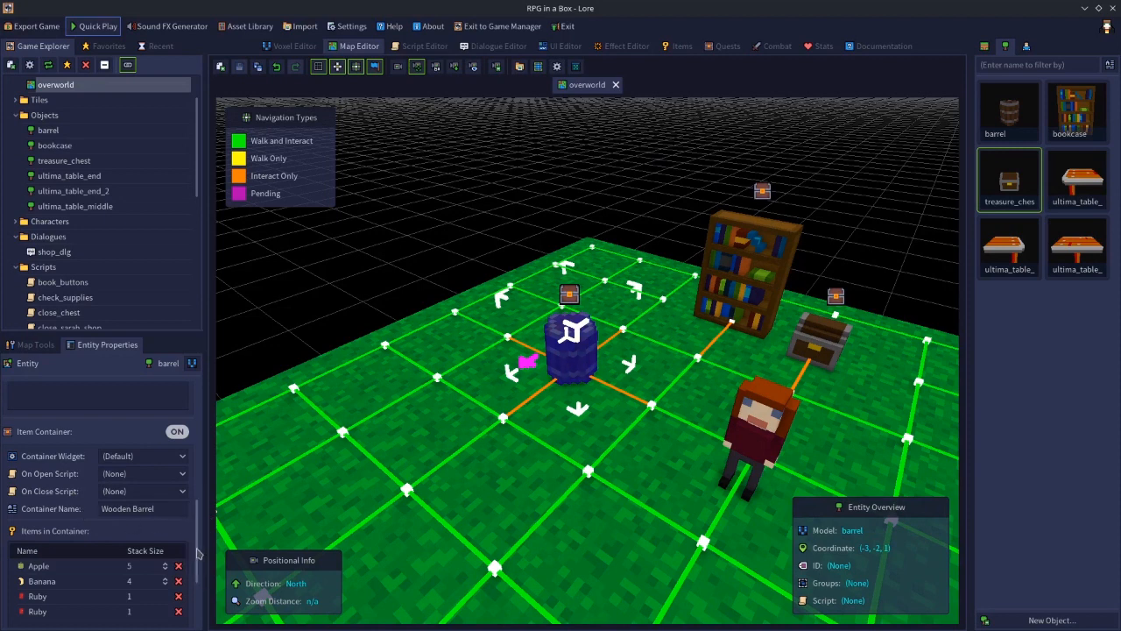
scroll(122, 538, "down", 3)
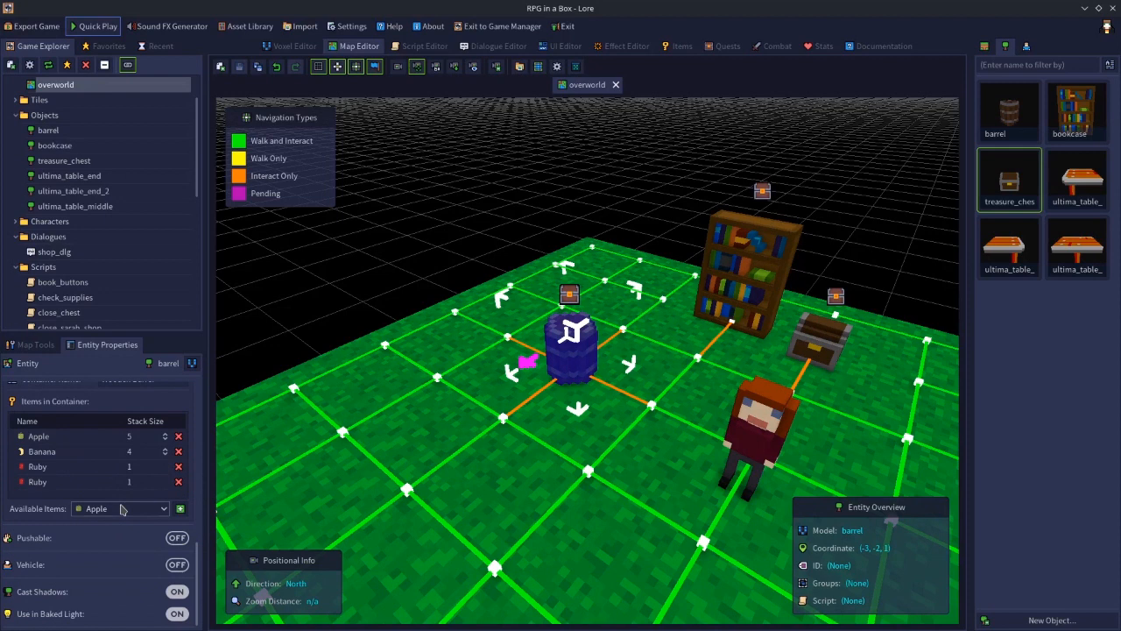
left_click(469, 225)
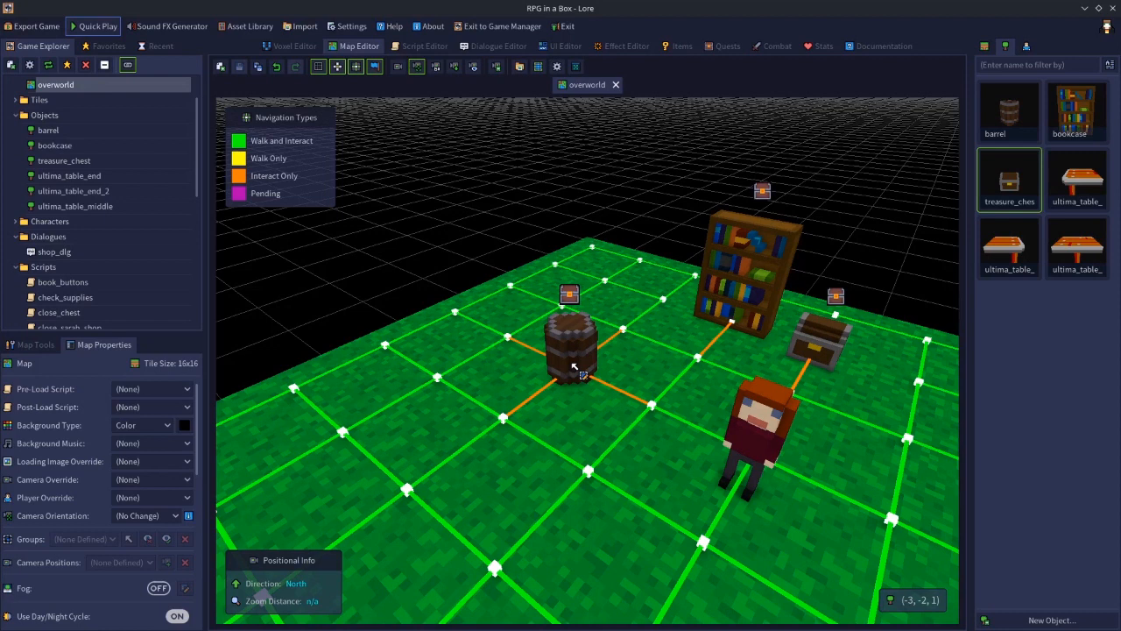
- Review the treasure chest's container widget, open and close scripts and contained items, then deselect it
left_click(819, 339)
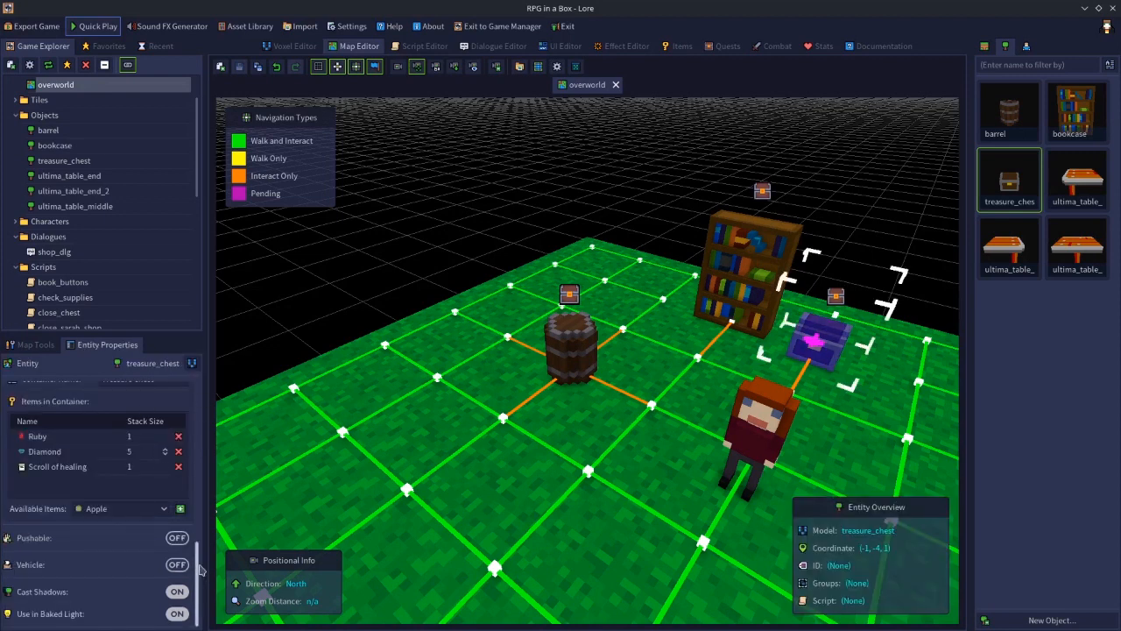
scroll(77, 496, "up", 3)
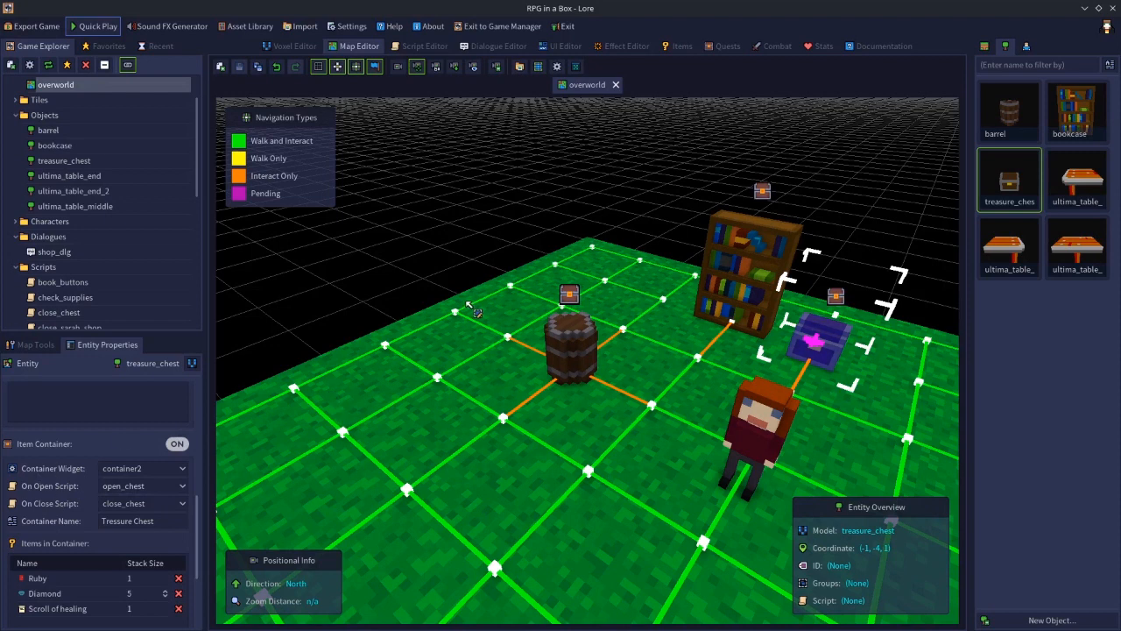
left_click(450, 261)
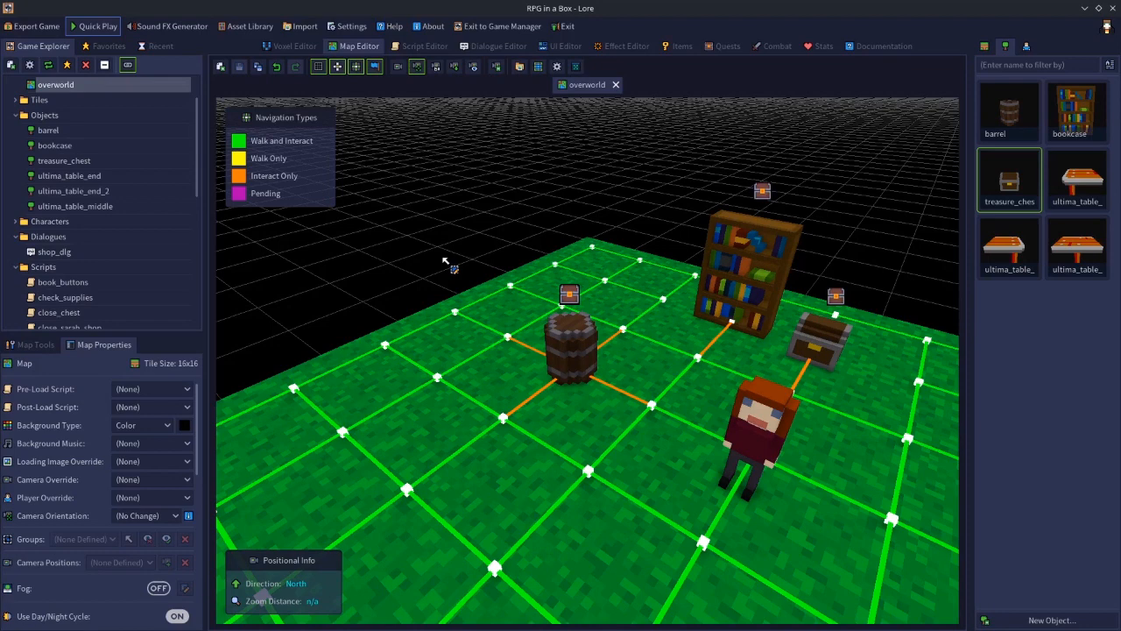
- Select the sarah character on the map and look through its entity properties for an item container option
left_click(765, 431)
right_click_drag(510, 419, 560, 378)
left_click(561, 378)
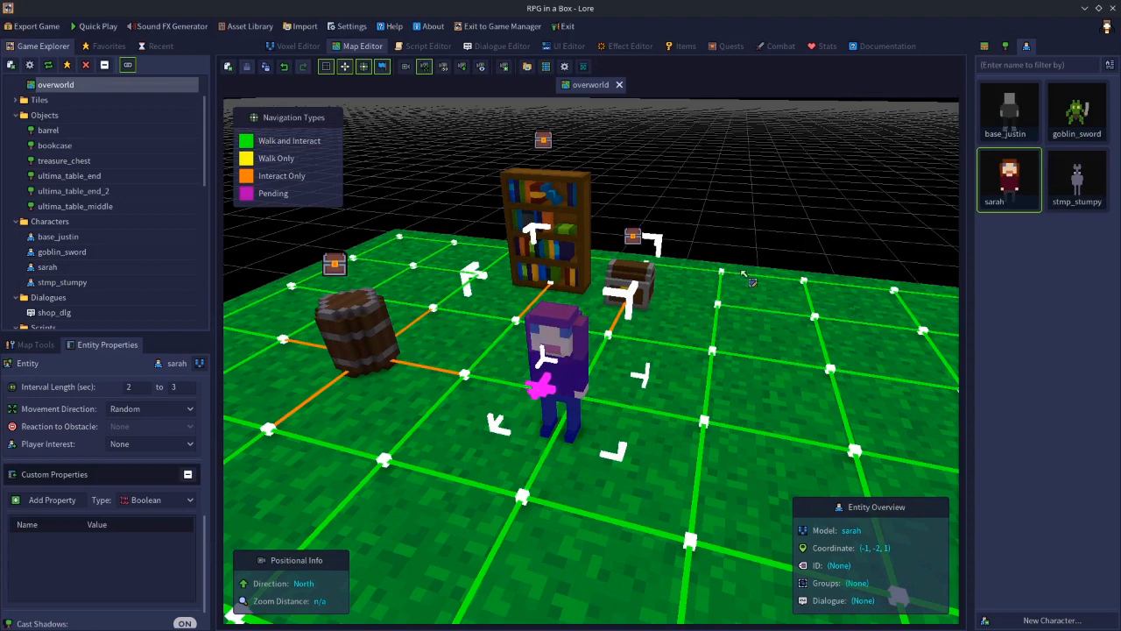
left_click(984, 47)
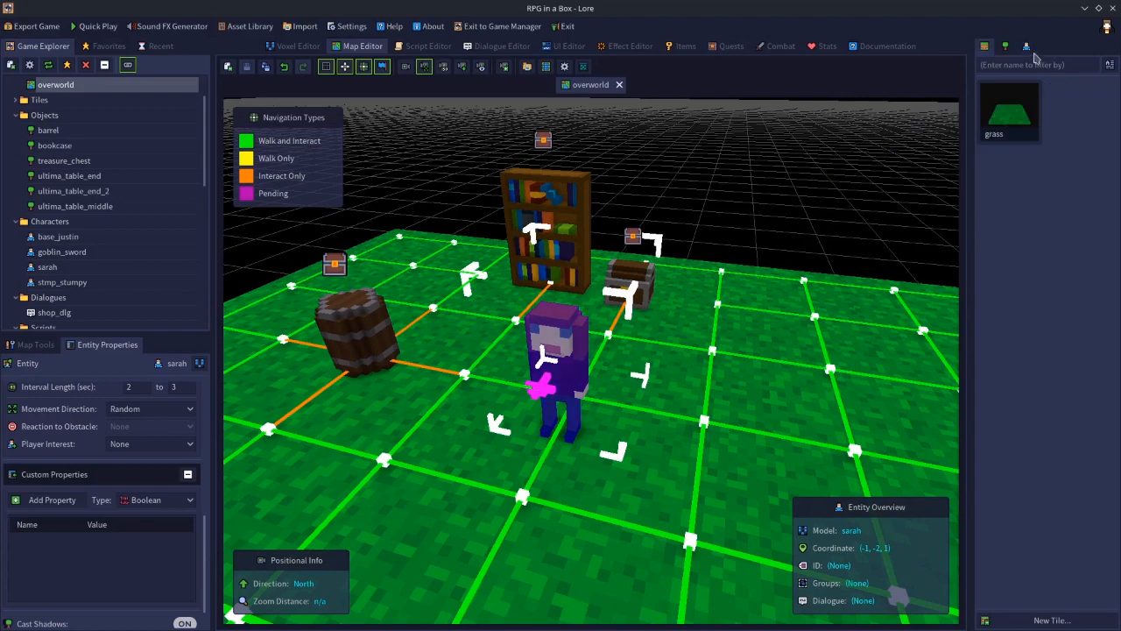
left_click(1030, 51)
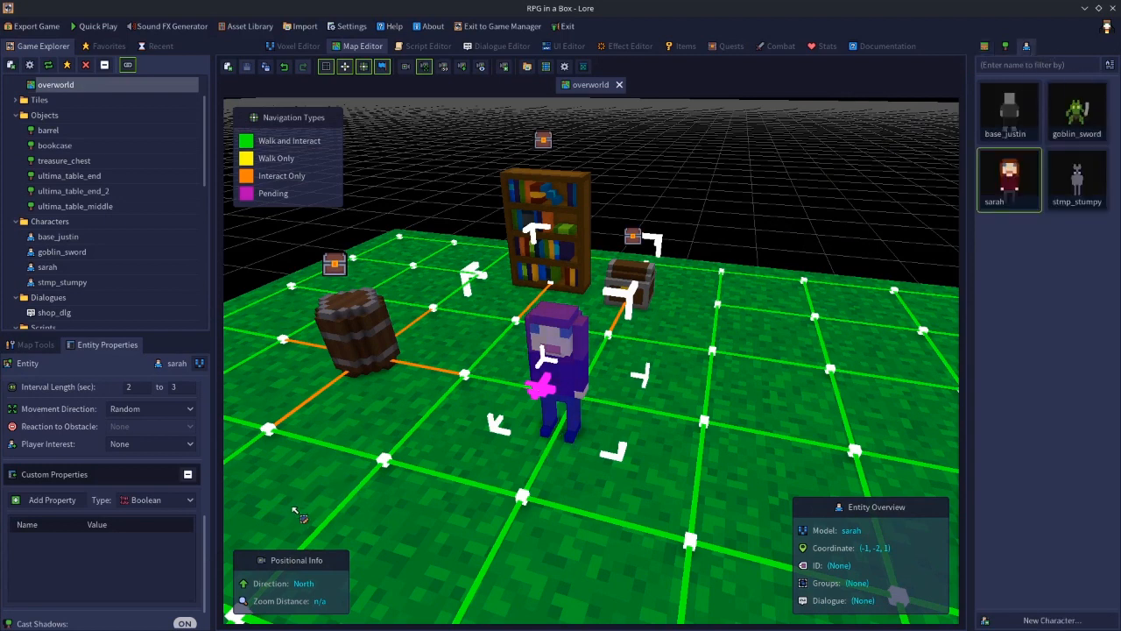
scroll(208, 530, "up", 5)
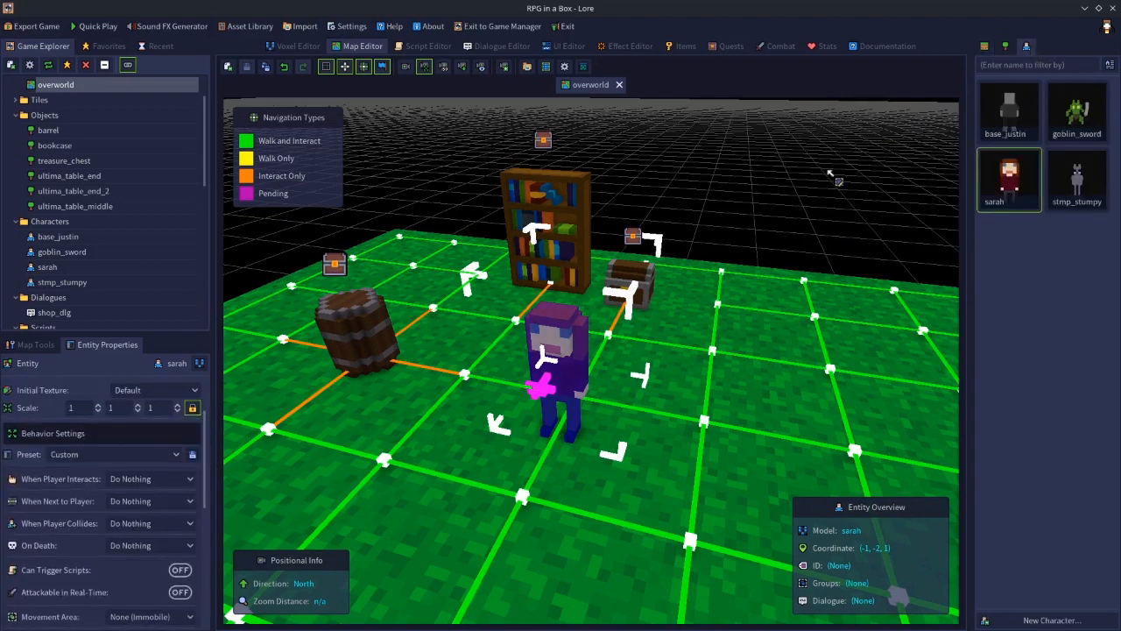
left_click(1005, 46)
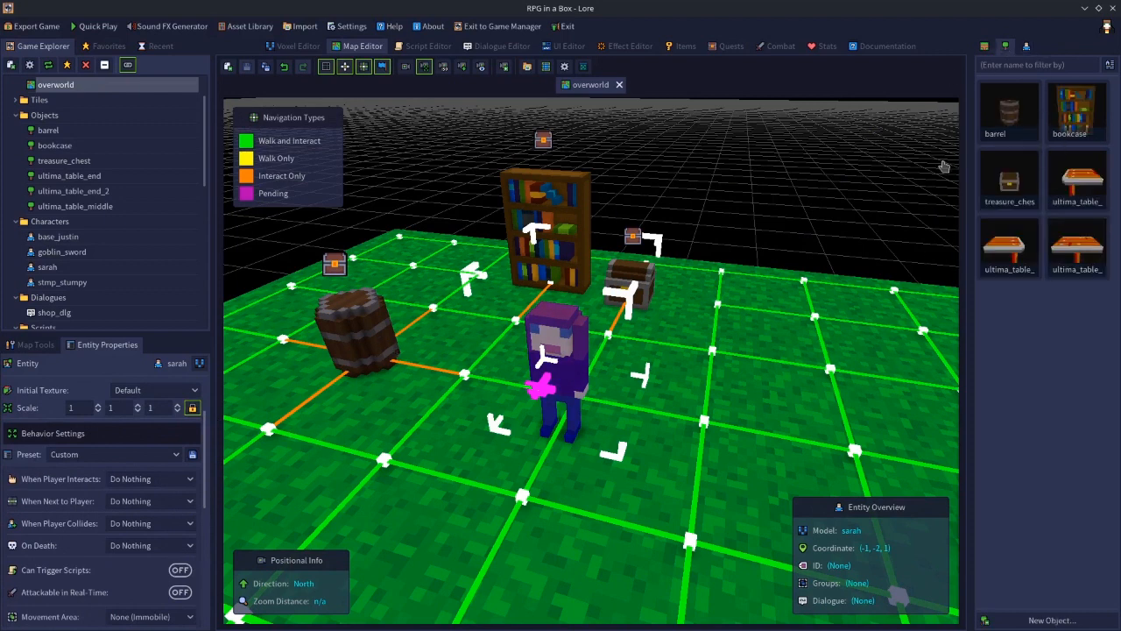
left_click_drag(206, 453, 219, 508)
- Check the barrel's Item Container option for comparison and reselect the sarah character
left_click(363, 342)
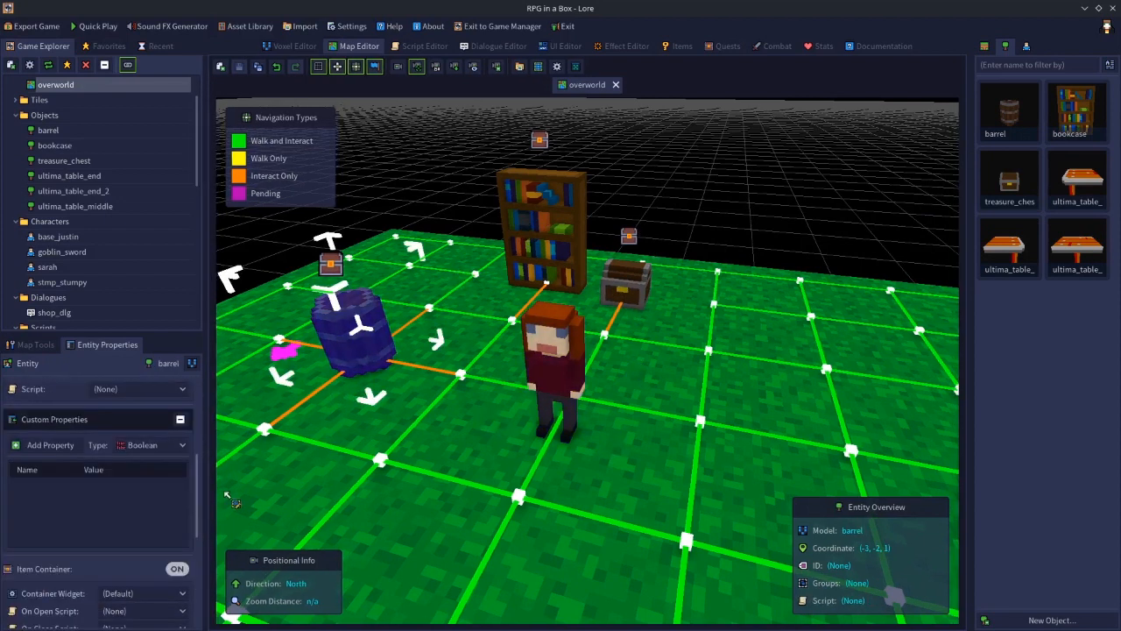
scroll(192, 508, "down", 1)
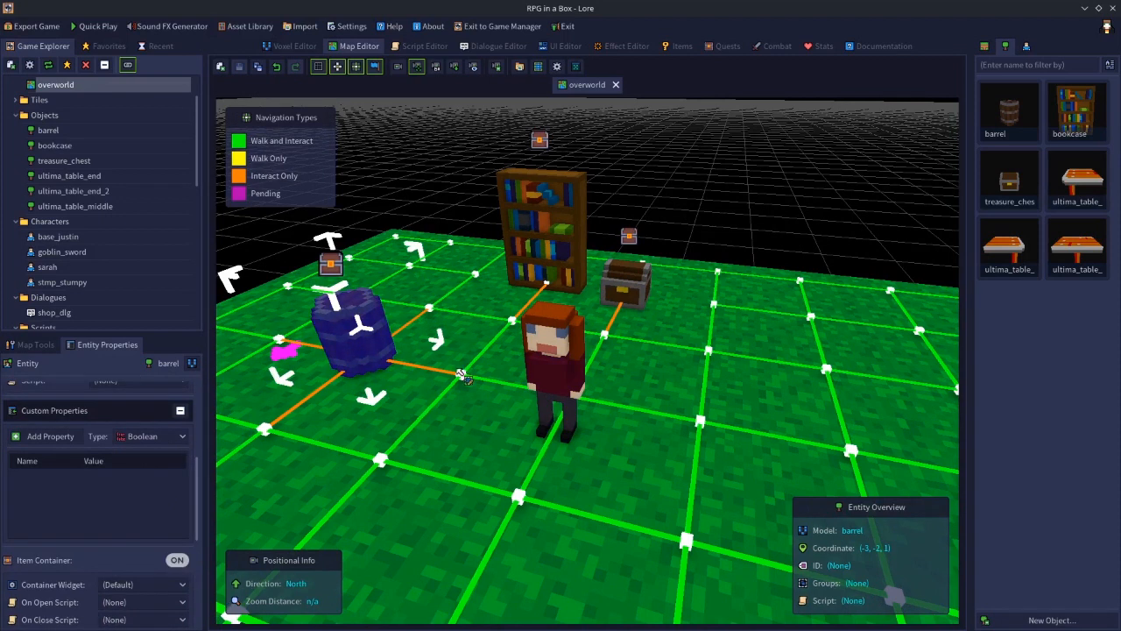
left_click(560, 351)
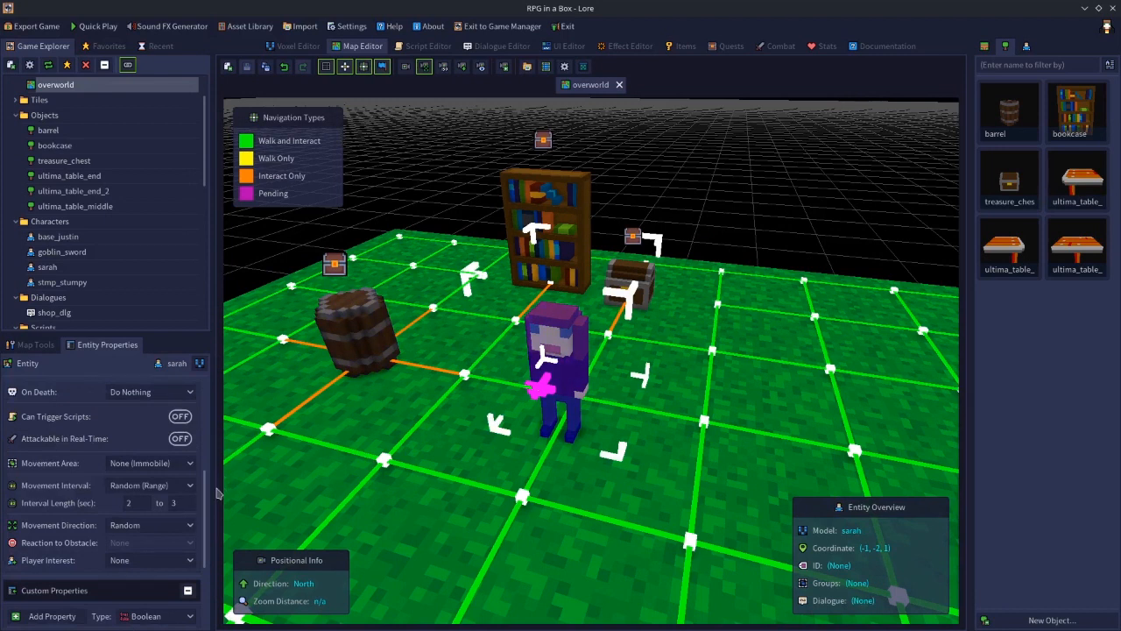
- Deselect the sarah character and place a grass tile just outside the map's edge at (2, -6, 0)
left_click_drag(208, 501, 210, 457)
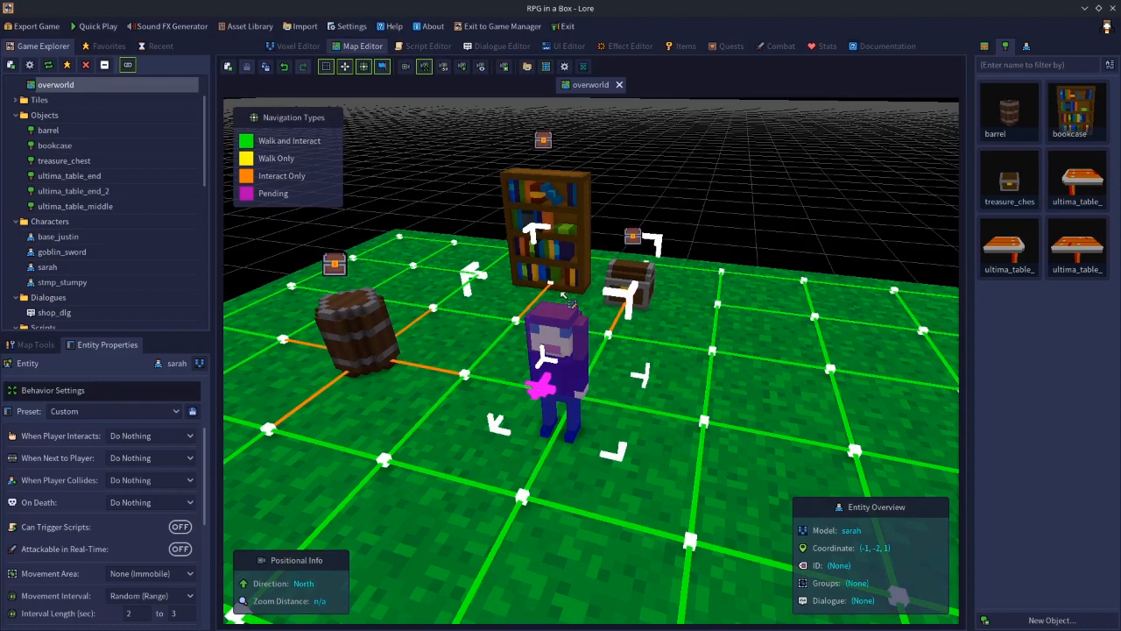
left_click(689, 226)
key("w")
middle_click_drag(696, 170, 551, 242)
key("s")
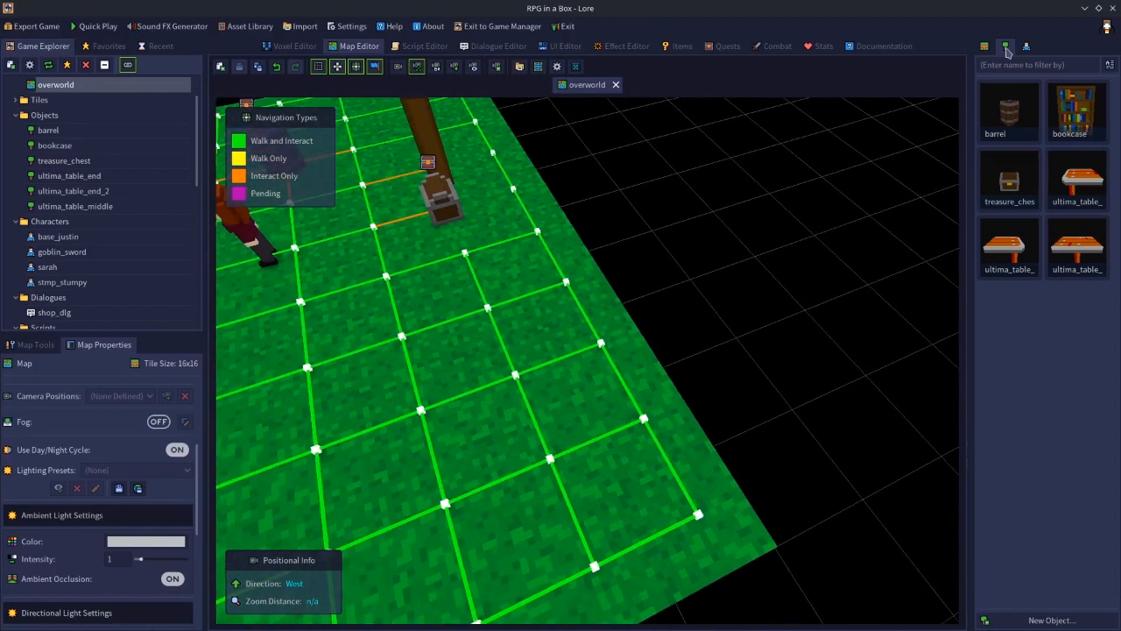
left_click(986, 47)
left_click(1003, 128)
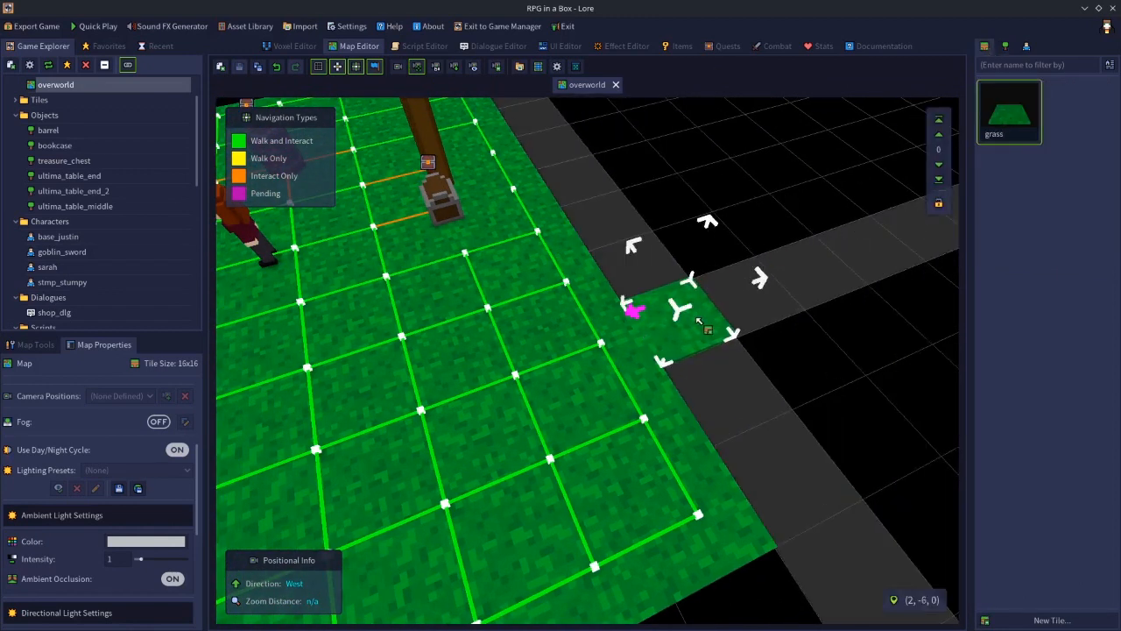
left_click(664, 334)
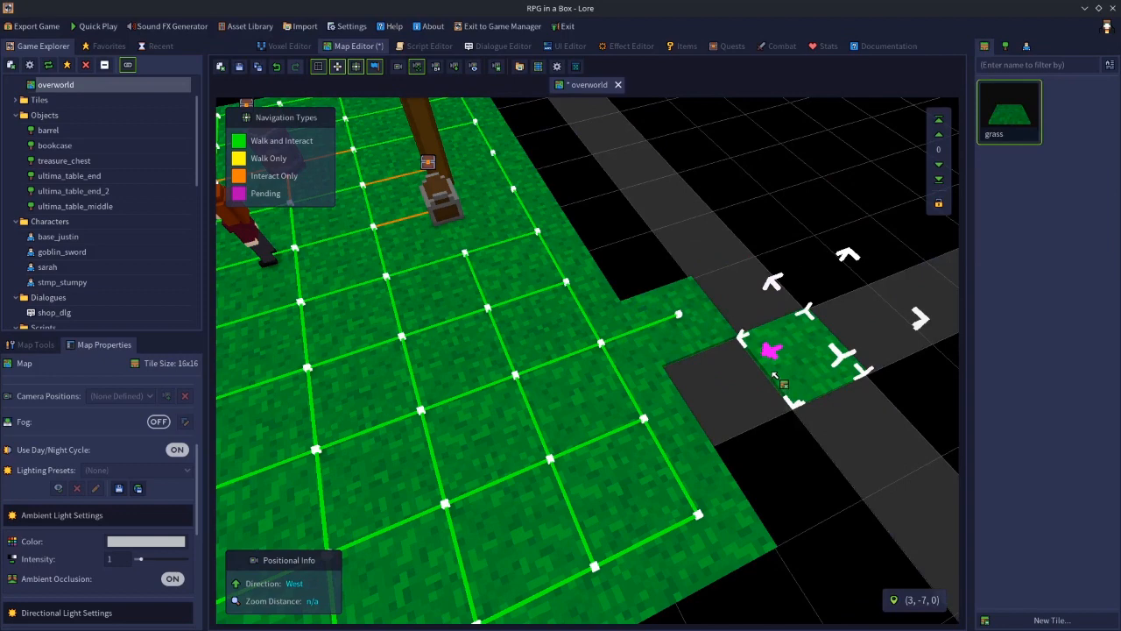
- Remove the navigation point from the grass tile that sticks out of the map's edge
key("n")
right_click(681, 314)
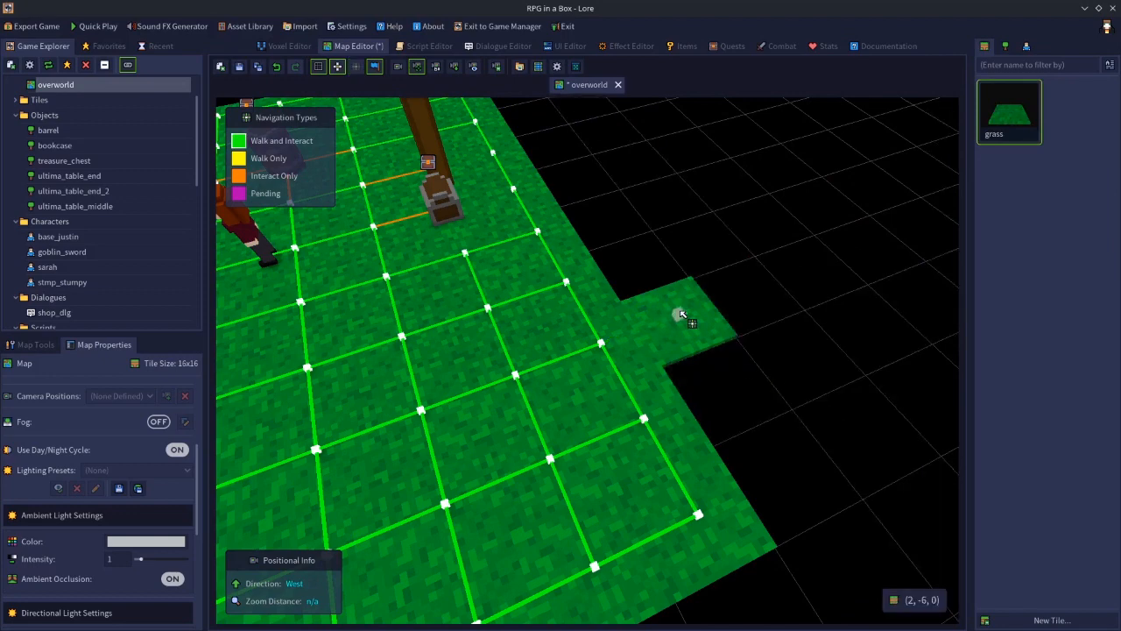
middle_click_drag(656, 366, 717, 314)
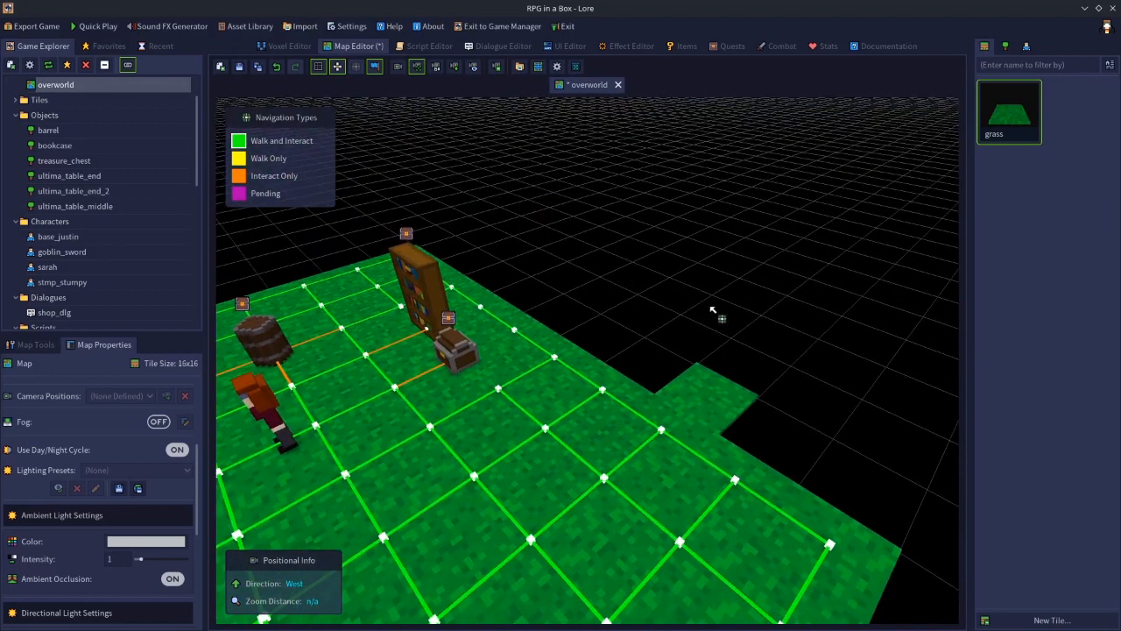
- Create a voxel-based object named crate with a 16 x 16 x 24 grid
left_click(1005, 47)
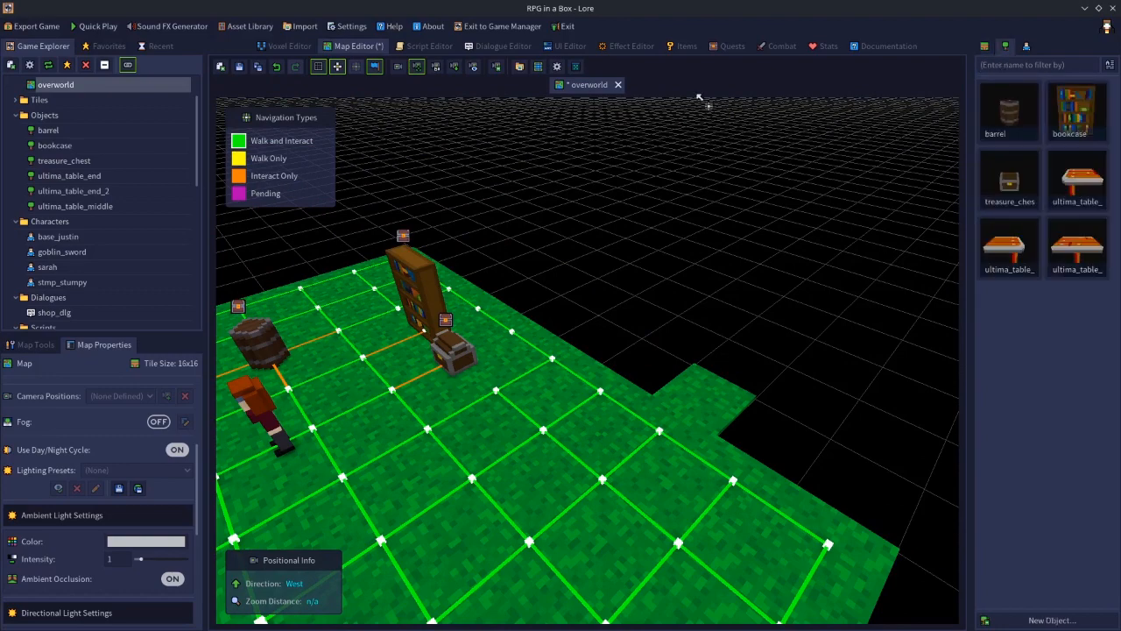
left_click(222, 68)
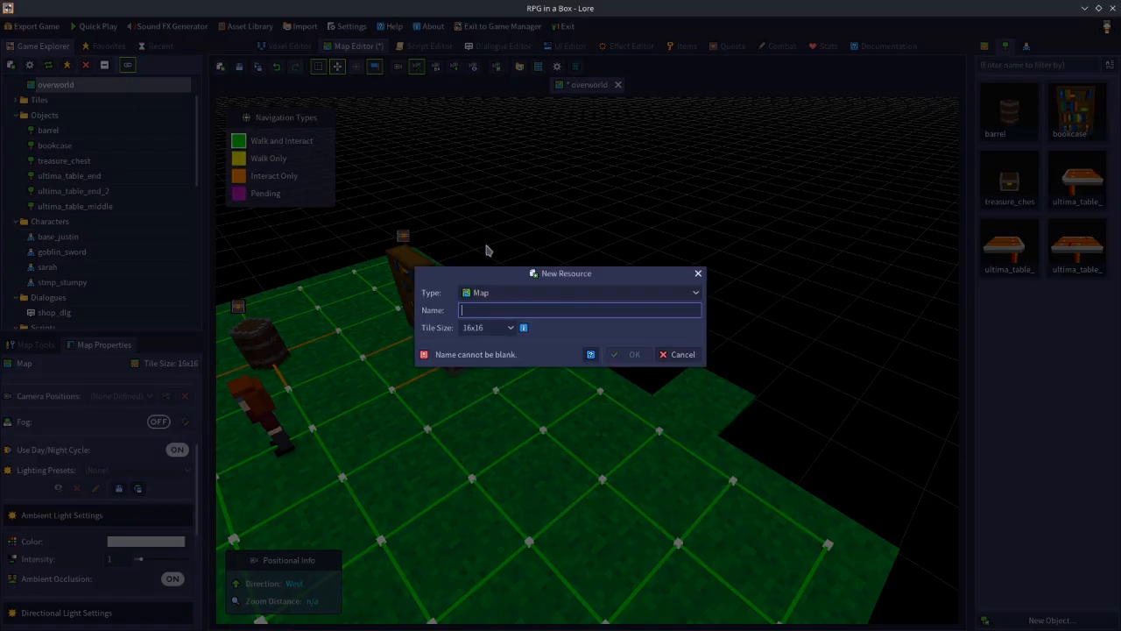
left_click(516, 294)
left_click(496, 322)
left_click(497, 311)
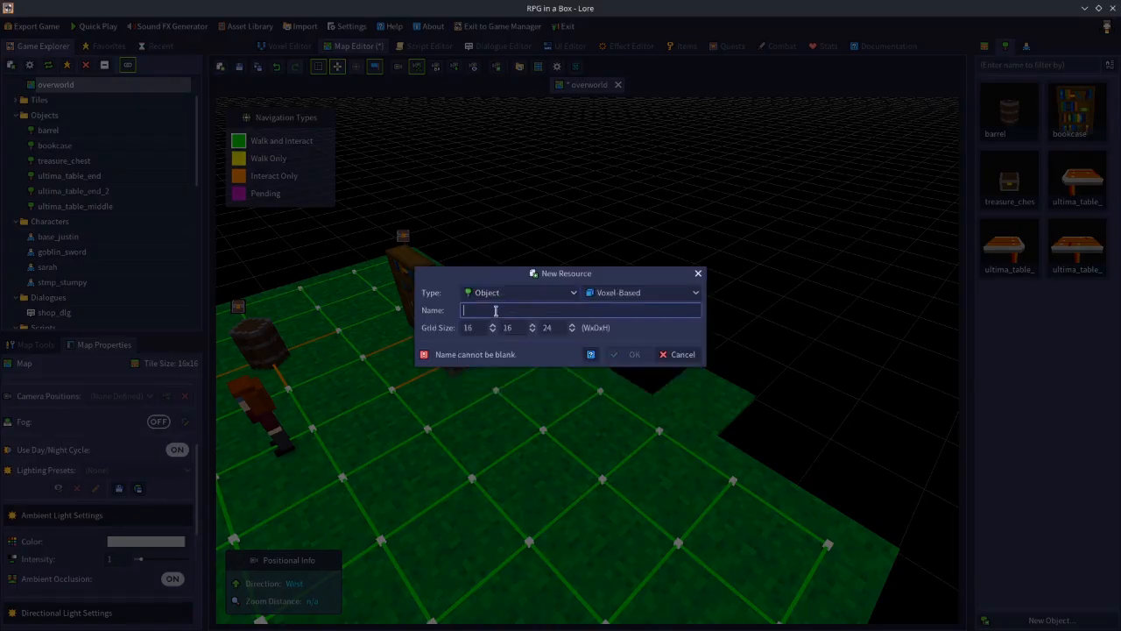
type("crate")
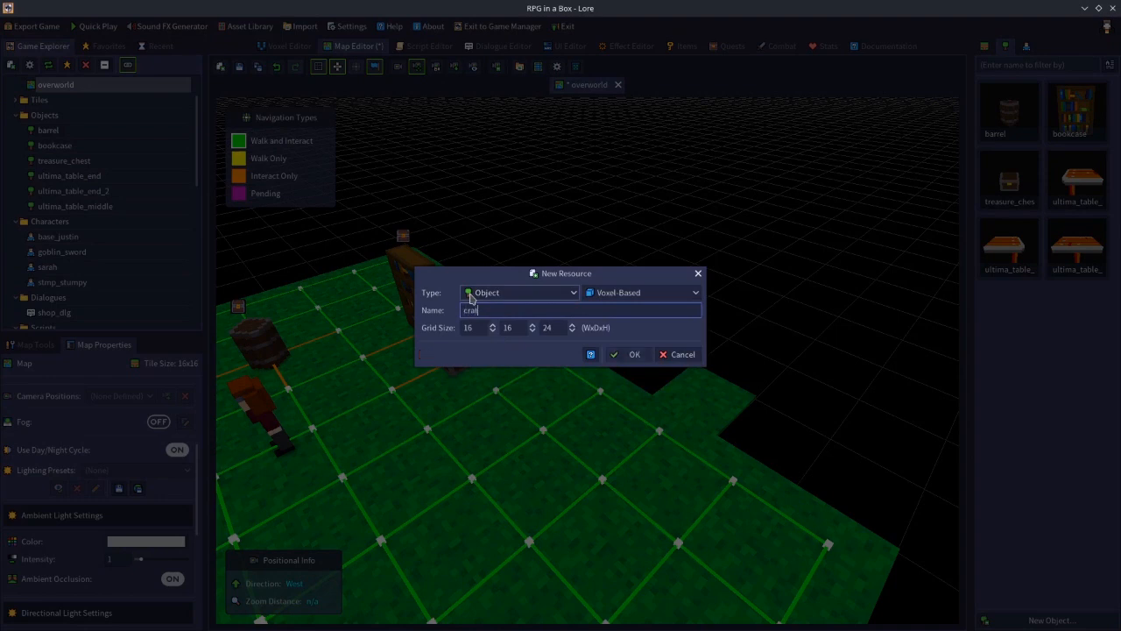
key("Return")
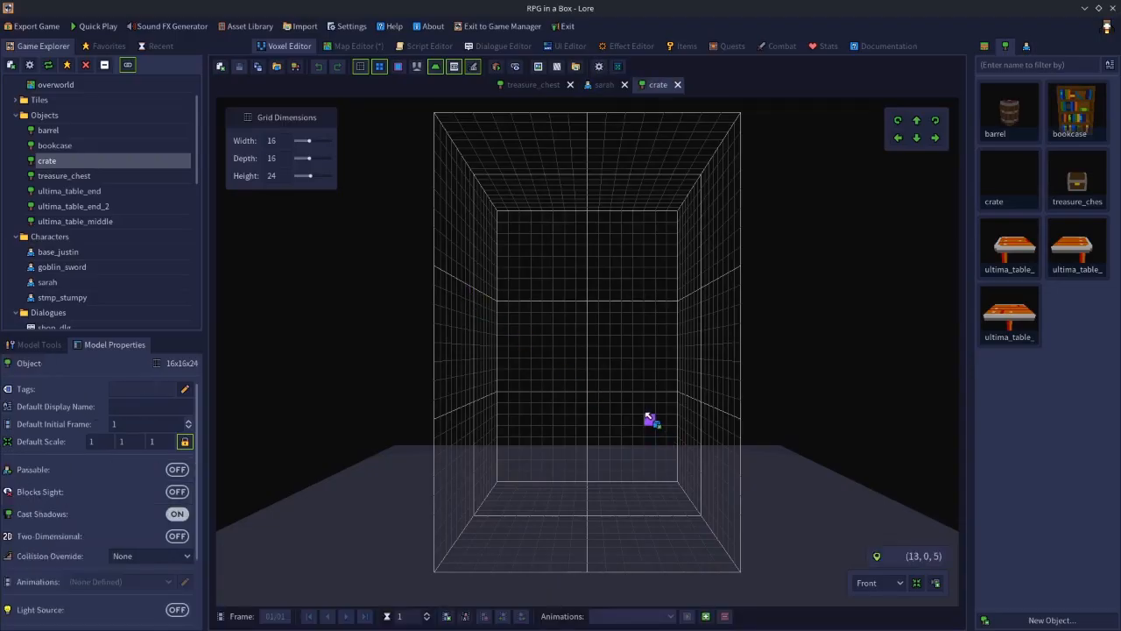
- Model a low brown (4d291a) box about 7 voxels wide and 2 high on the crate grid's floor and save it
middle_click_drag(651, 420, 643, 508)
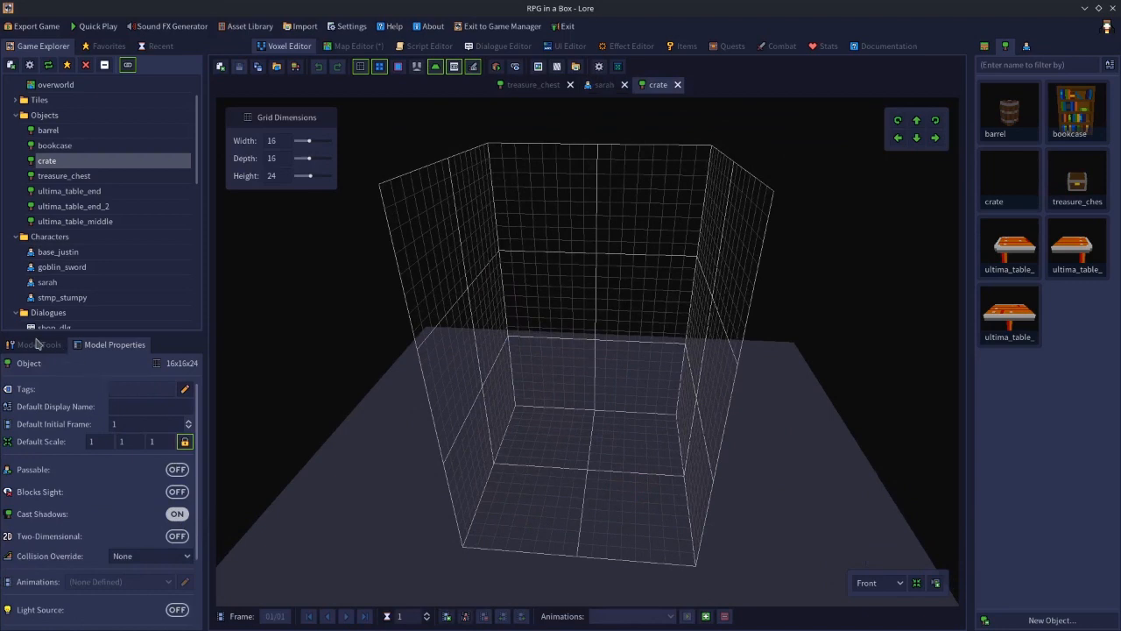
left_click(39, 344)
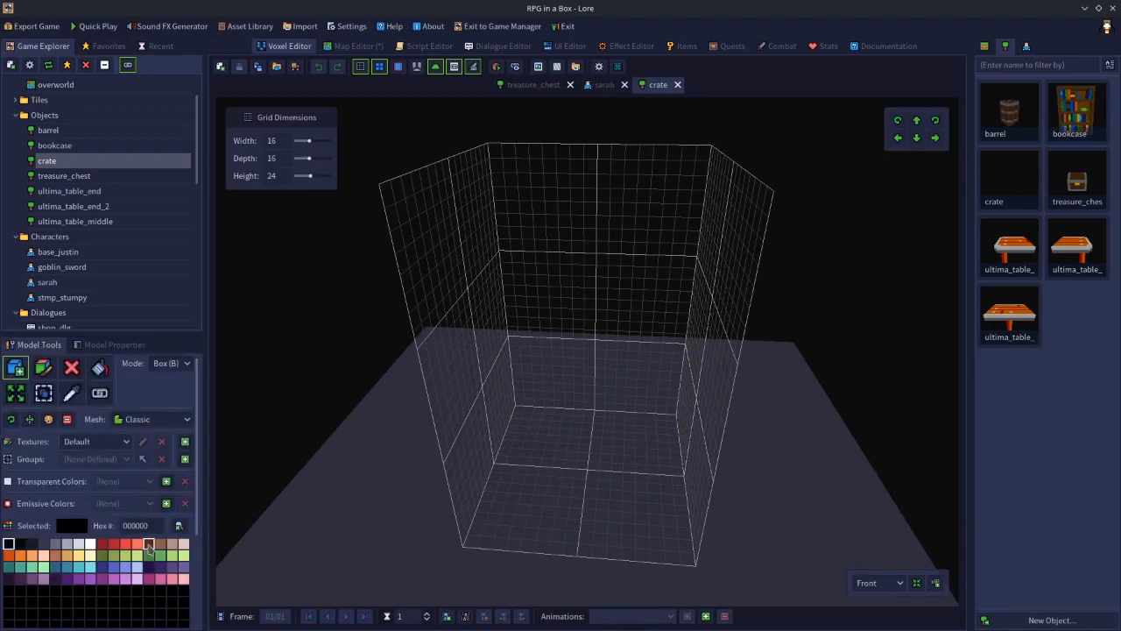
left_click(149, 543)
left_click_drag(562, 449, 627, 497)
key("f")
right_click_drag(588, 517, 573, 450)
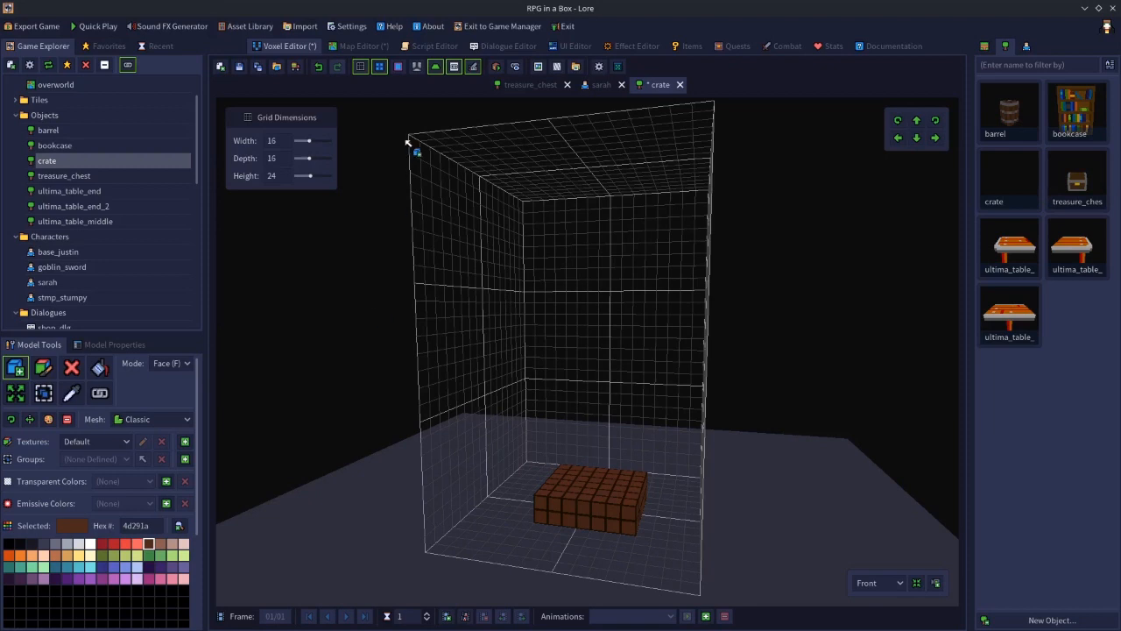
left_click(237, 69)
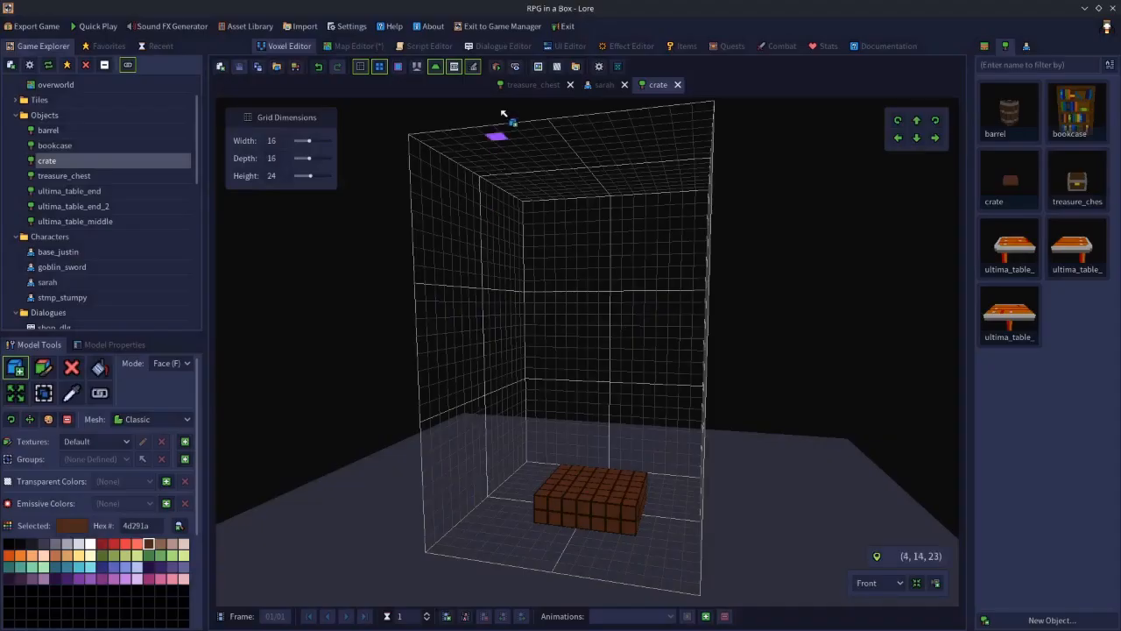
- Place a crate on the protruding grass tile at (2, -6) in the overworld map
left_click(355, 47)
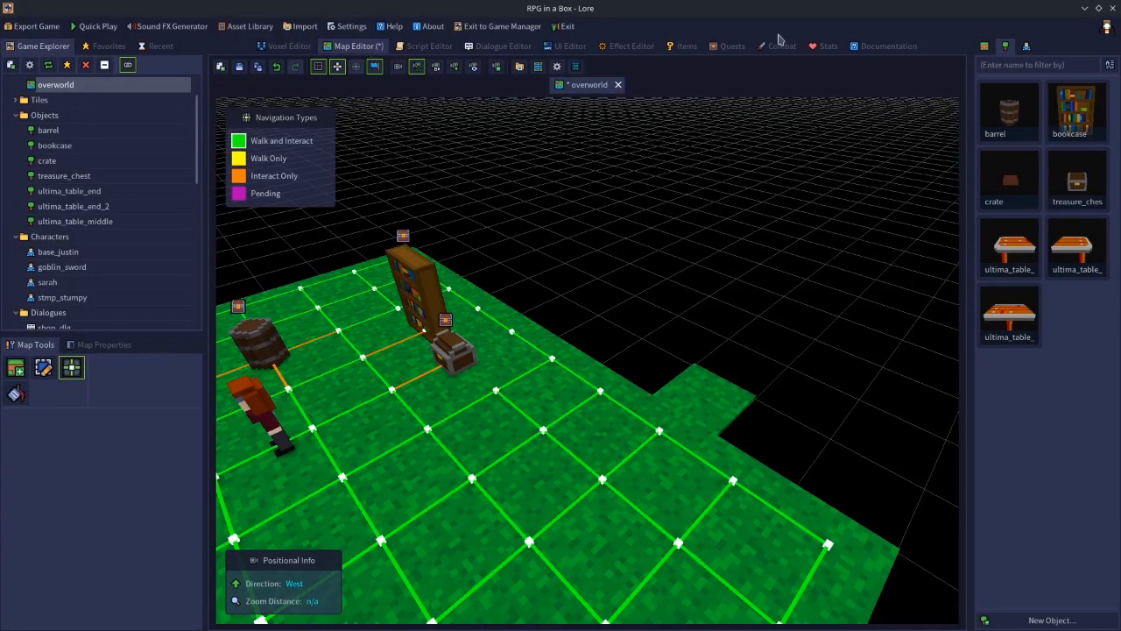
left_click(1019, 182)
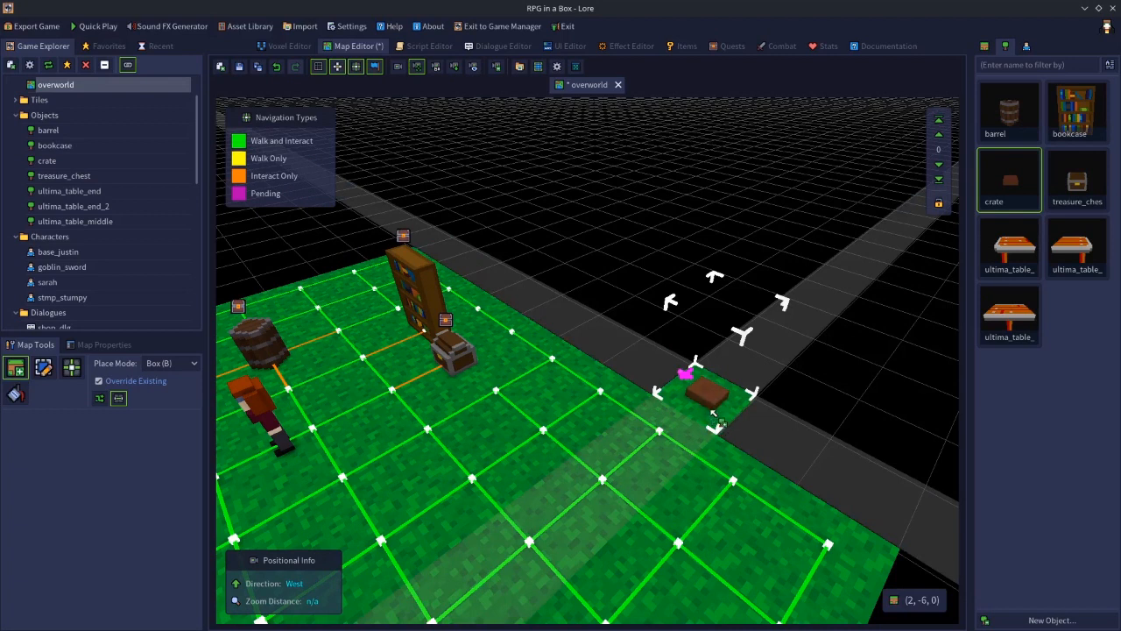
left_click(714, 401)
mouse_move(769, 446)
middle_mouse_down()
mouse_move(793, 455)
mouse_move(771, 458)
middle_mouse_up()
key("w")
key("d")
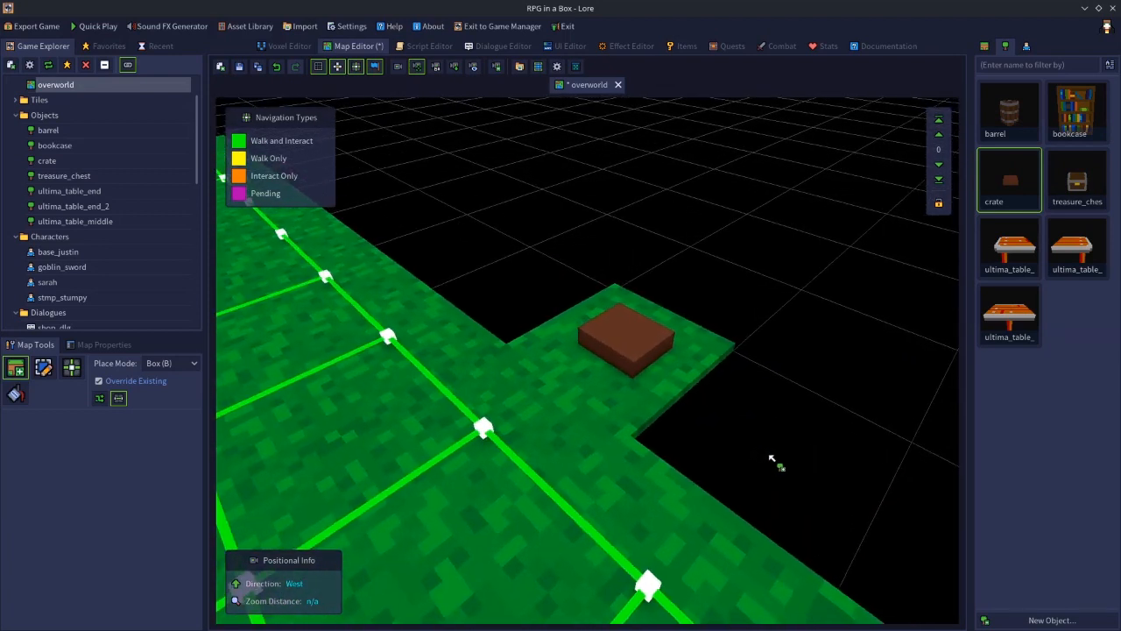
key("s")
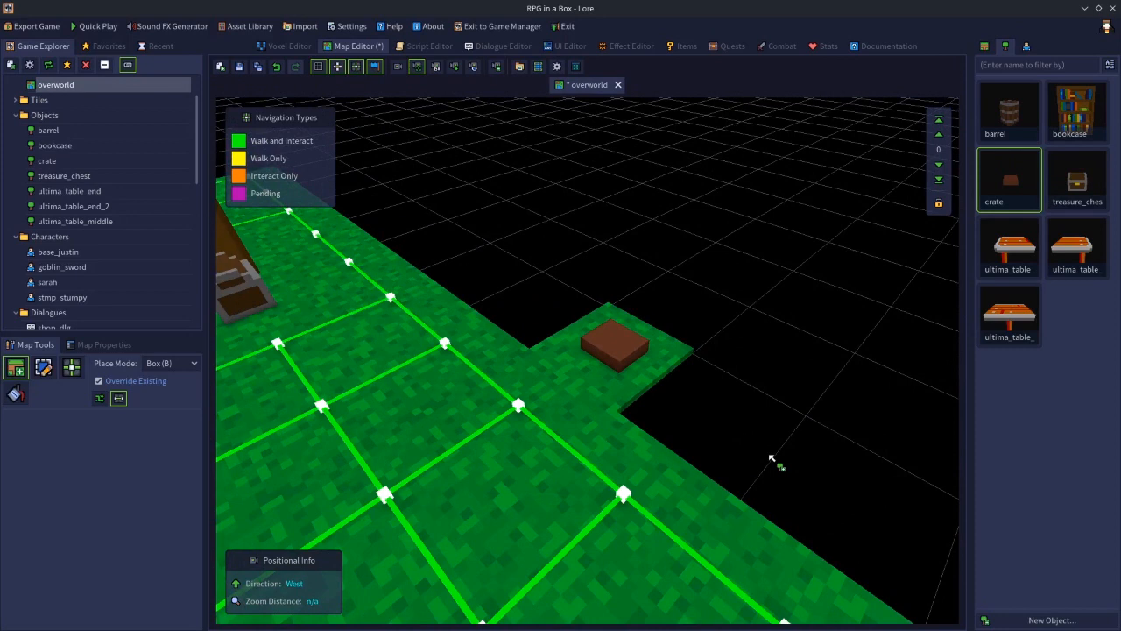
- Stack more crates on the first one at increasing height offsets to form a tall column, with the topmost offset at 16
left_click(622, 346)
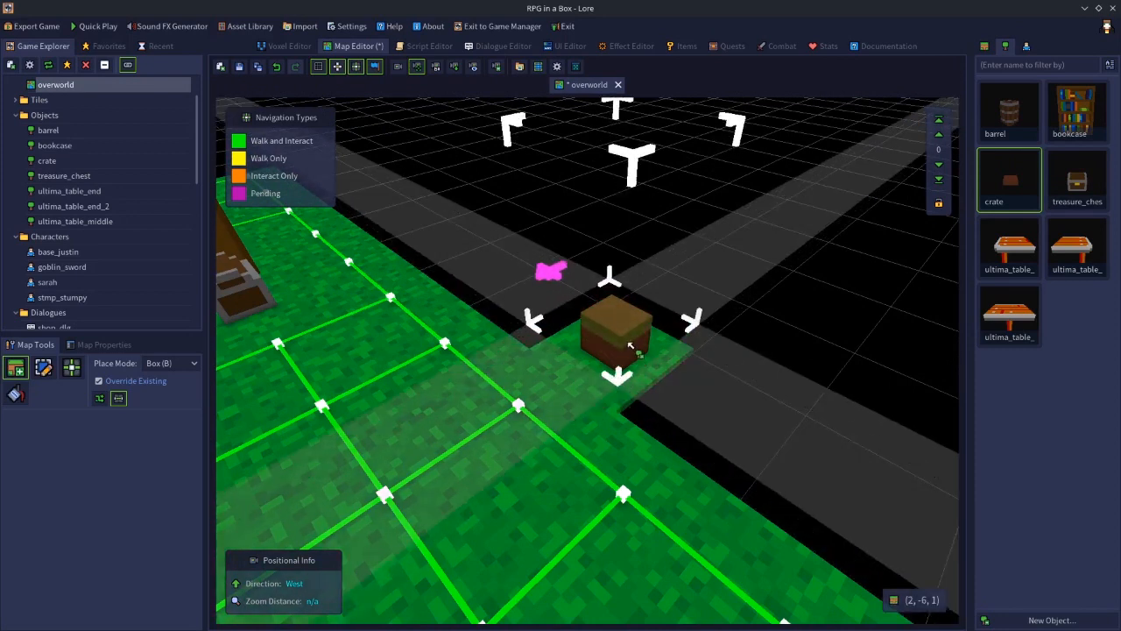
key("Page_Up")
key("Page_Up")
key("Page_Up")
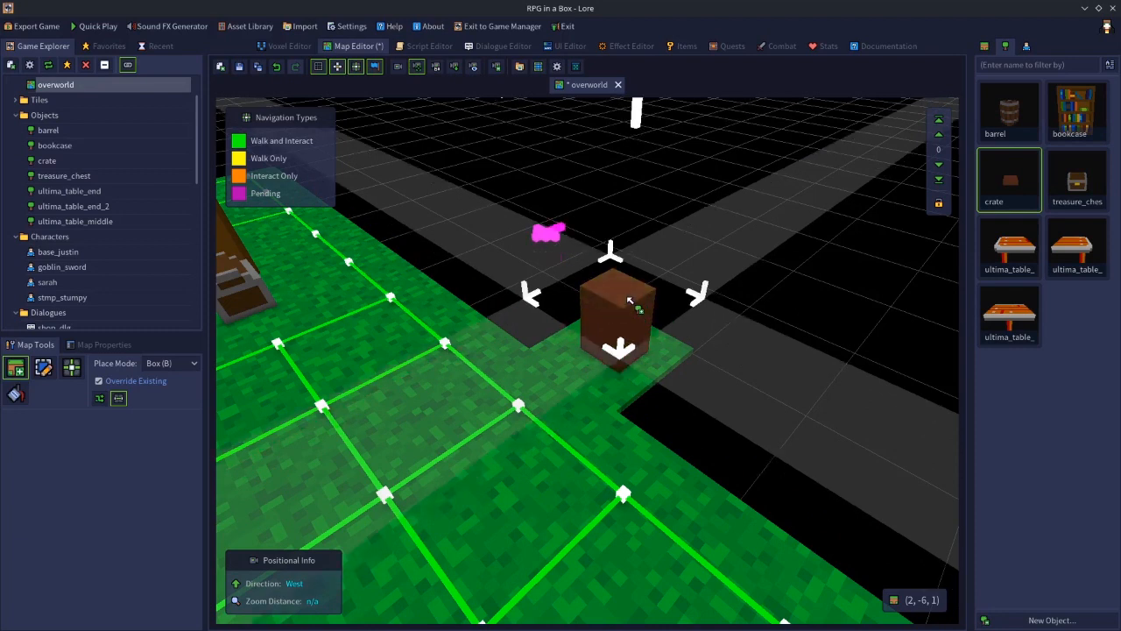
key("Page_Up")
key("Page_Up")
key("Page_Up")
key("Page_Up")
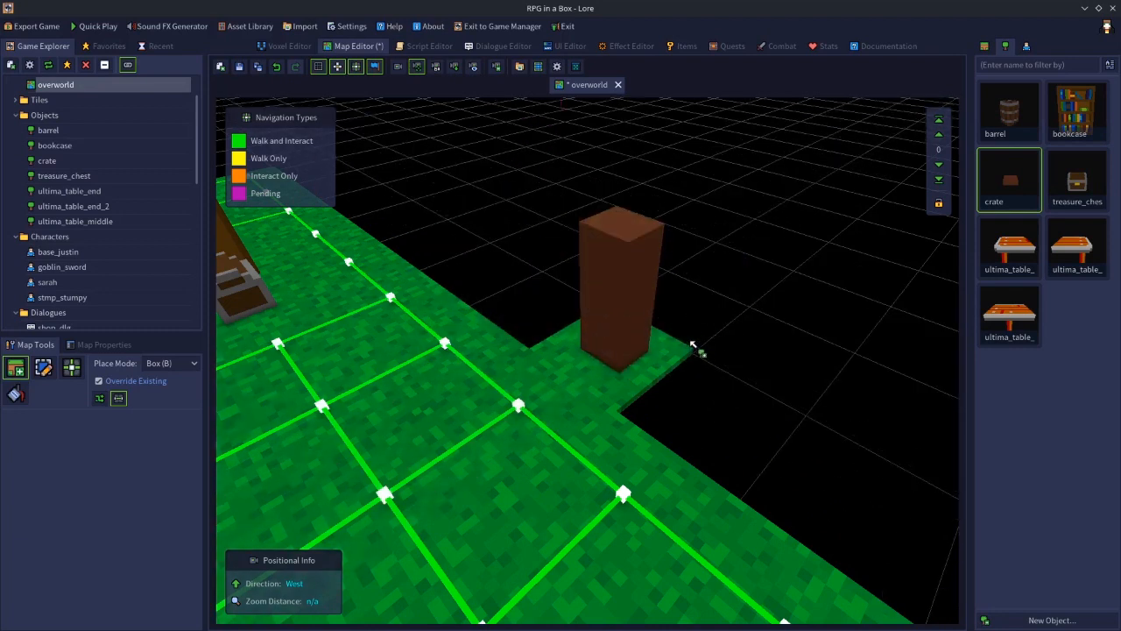
- Select the stacked crates one after another from the top of the column to the base to inspect them individually
key("2")
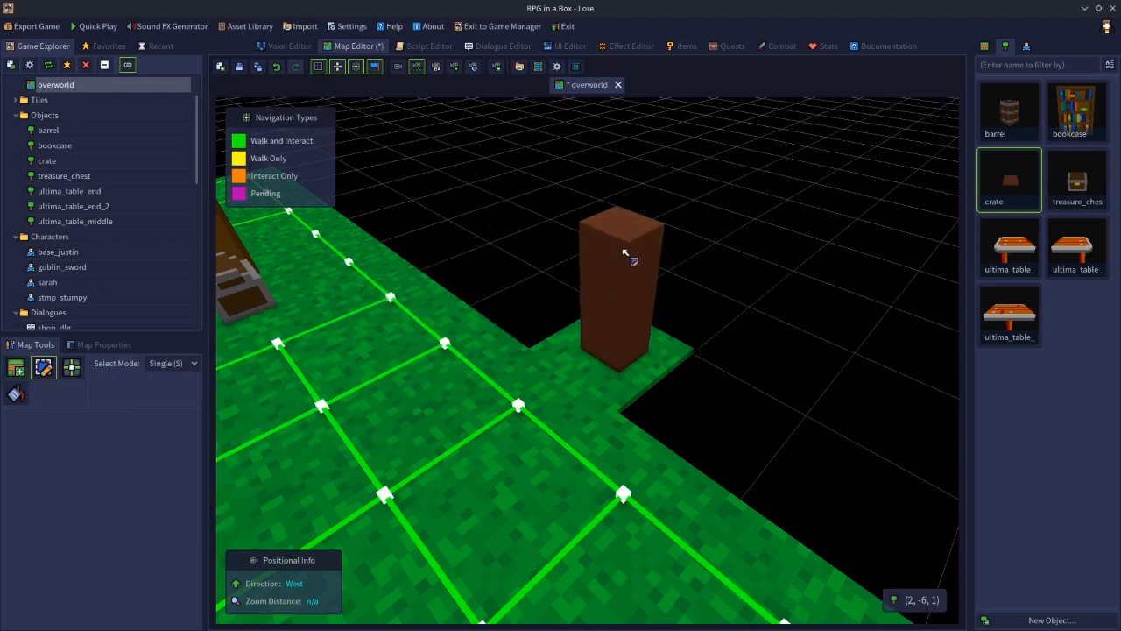
left_click(631, 258)
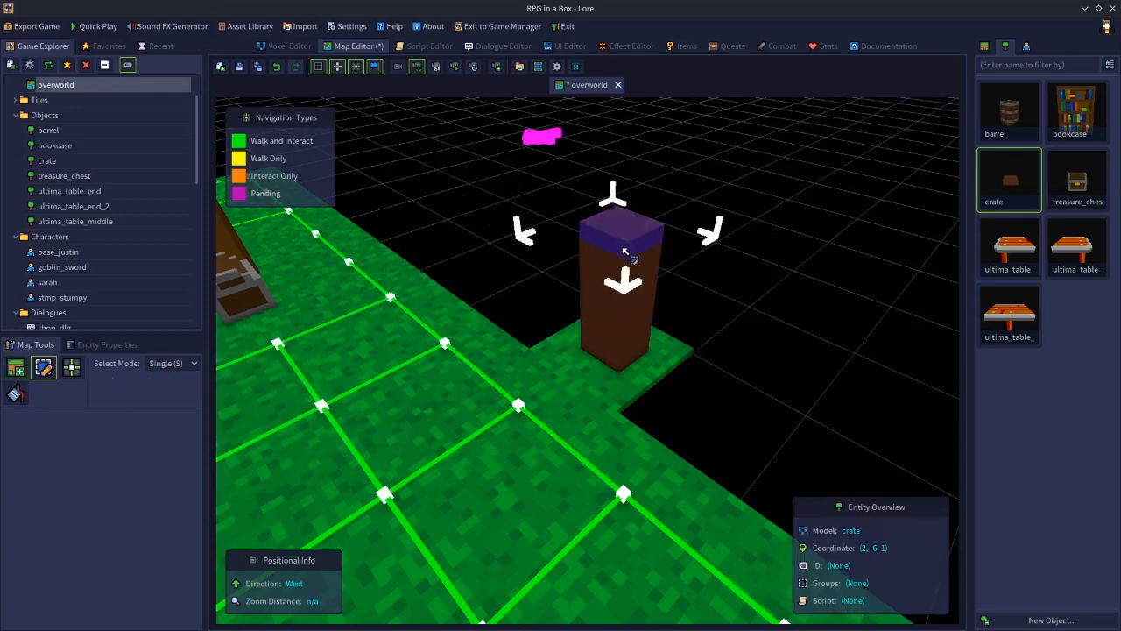
left_click(617, 296)
left_click(604, 304)
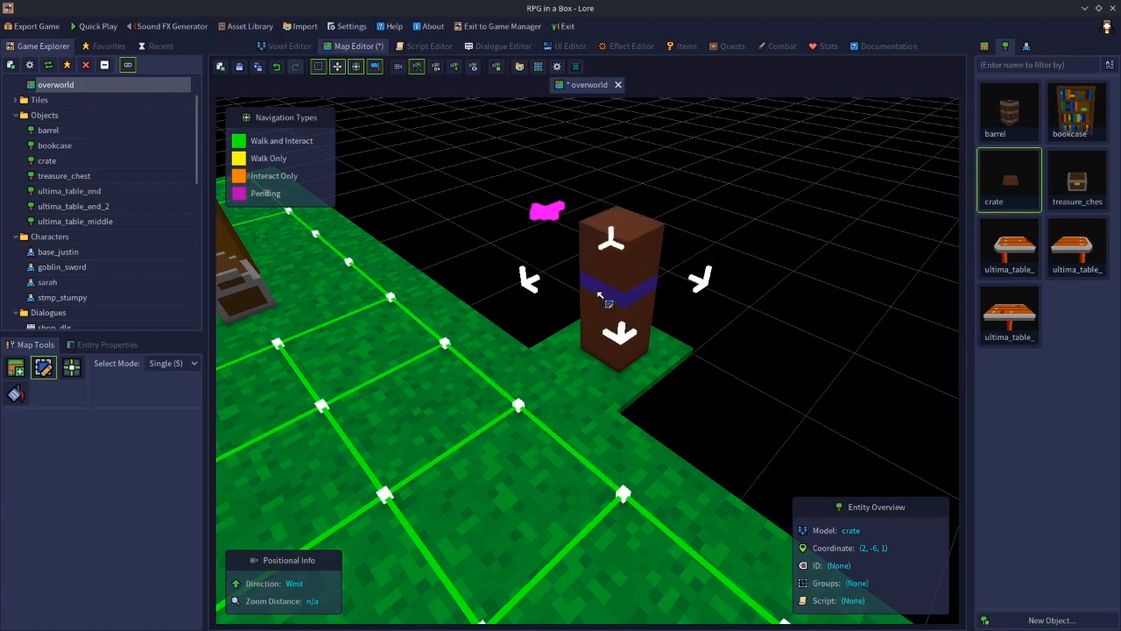
left_click(601, 315)
left_click(598, 328)
left_click(595, 340)
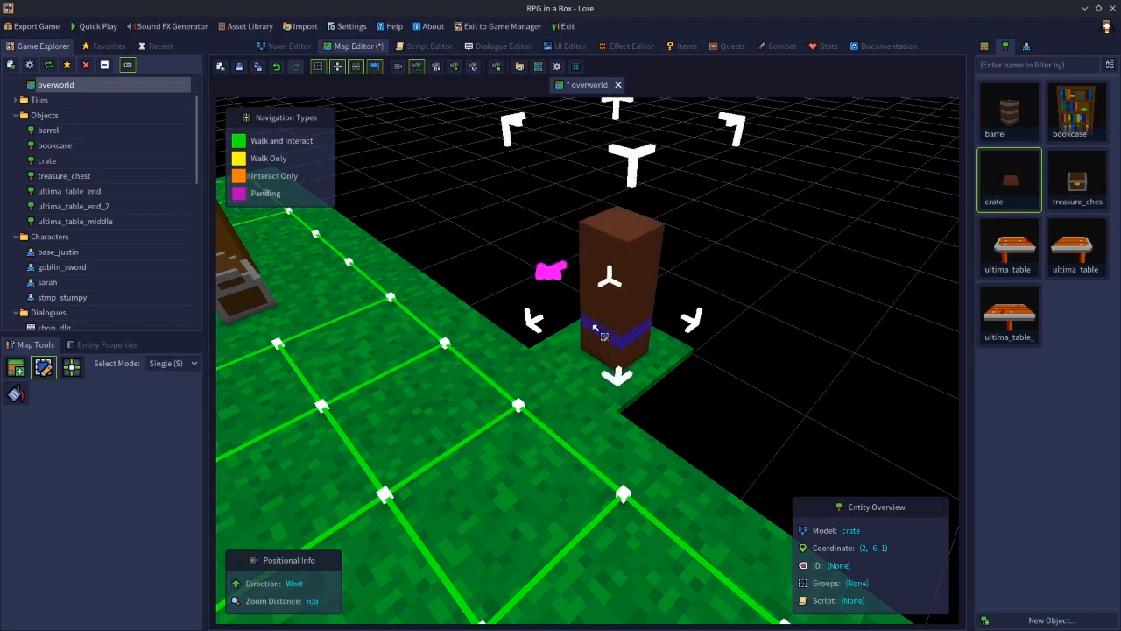
left_click(599, 350)
left_click(600, 359)
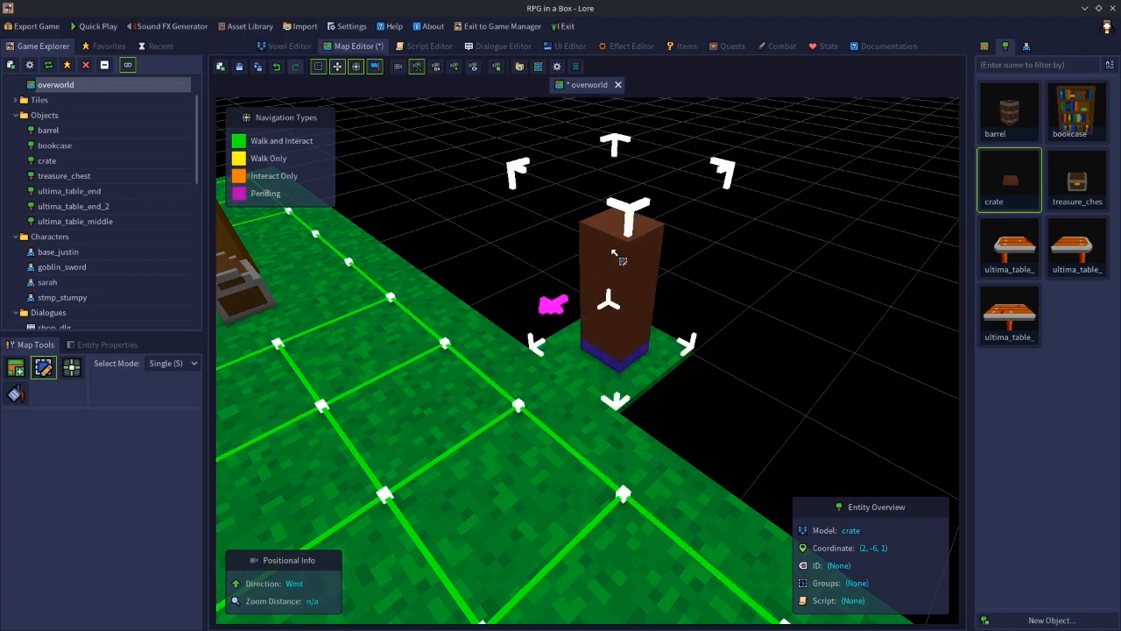
- Select the topmost crate in the column and enable its Item Container option
left_click(624, 256)
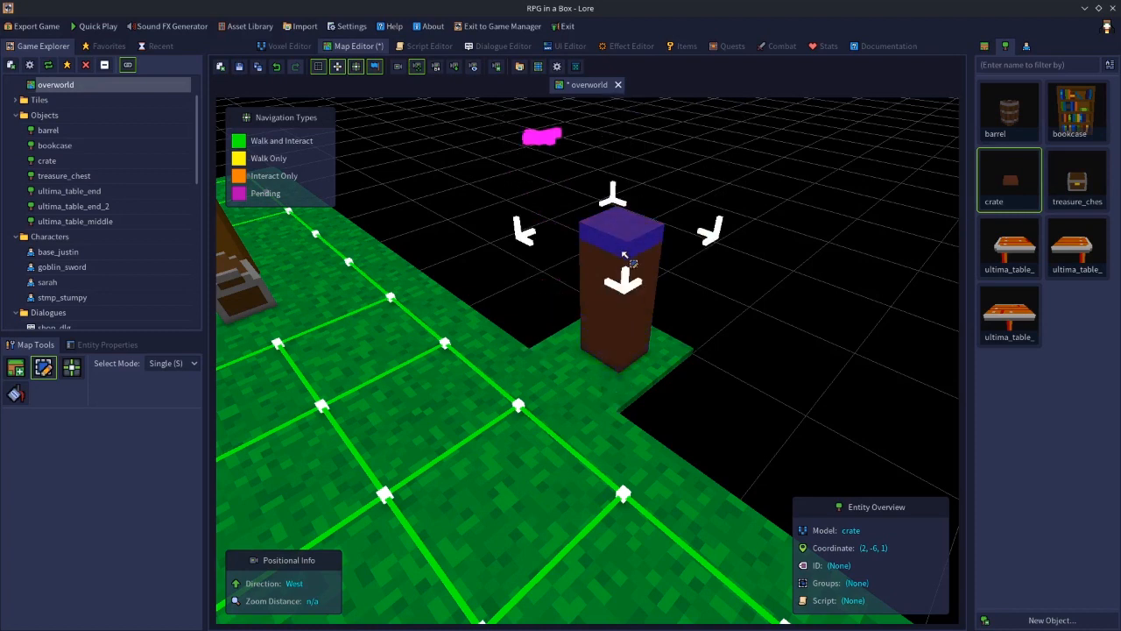
left_click(117, 345)
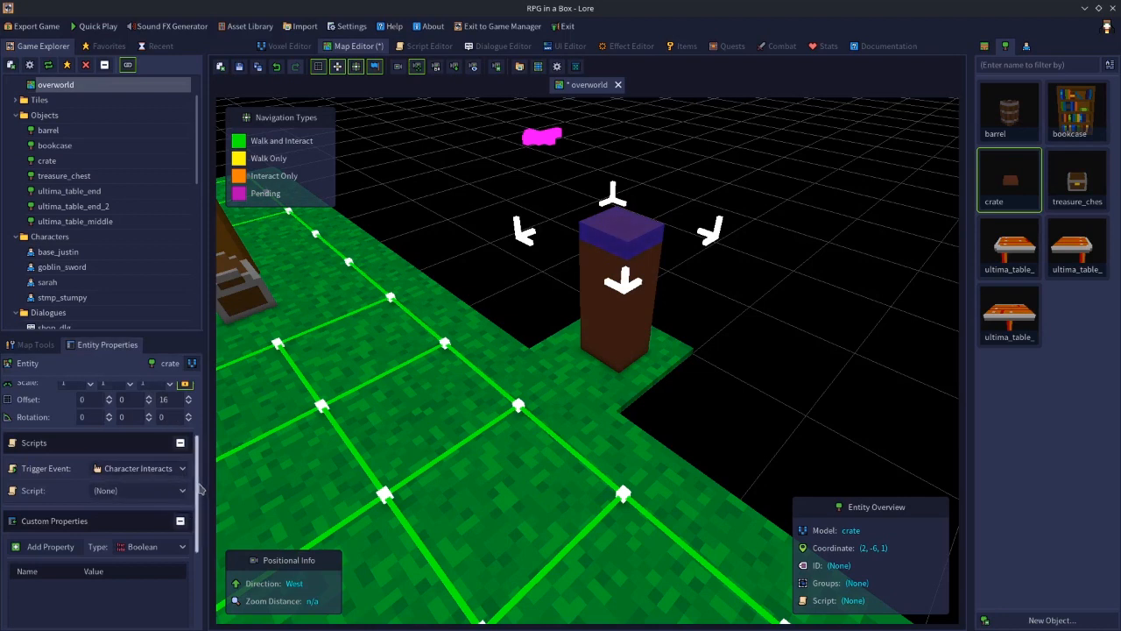
scroll(182, 534, "down", 5)
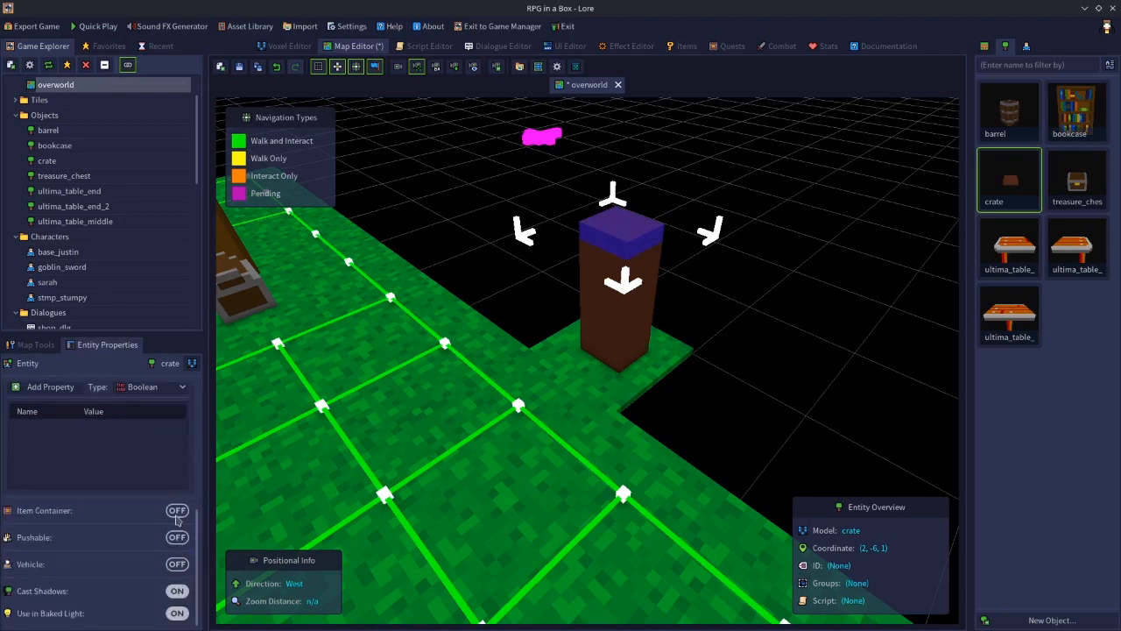
left_click(176, 513)
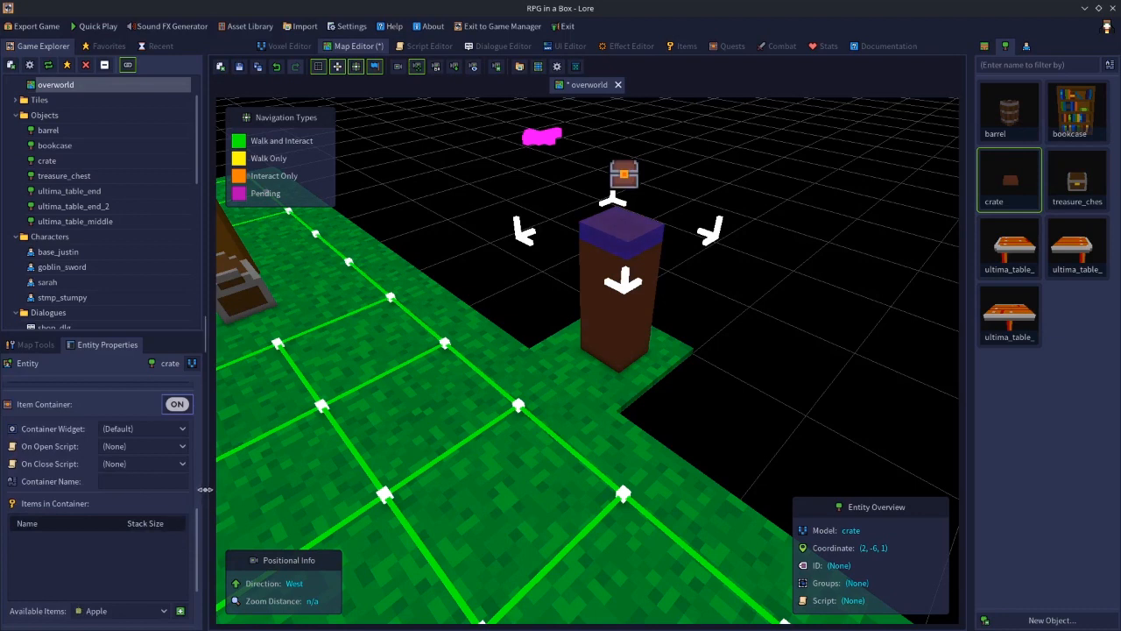
- Configure the topmost crate's container with the container2 widget, the name "Sarah's Inventory" and one Apple
left_click(140, 428)
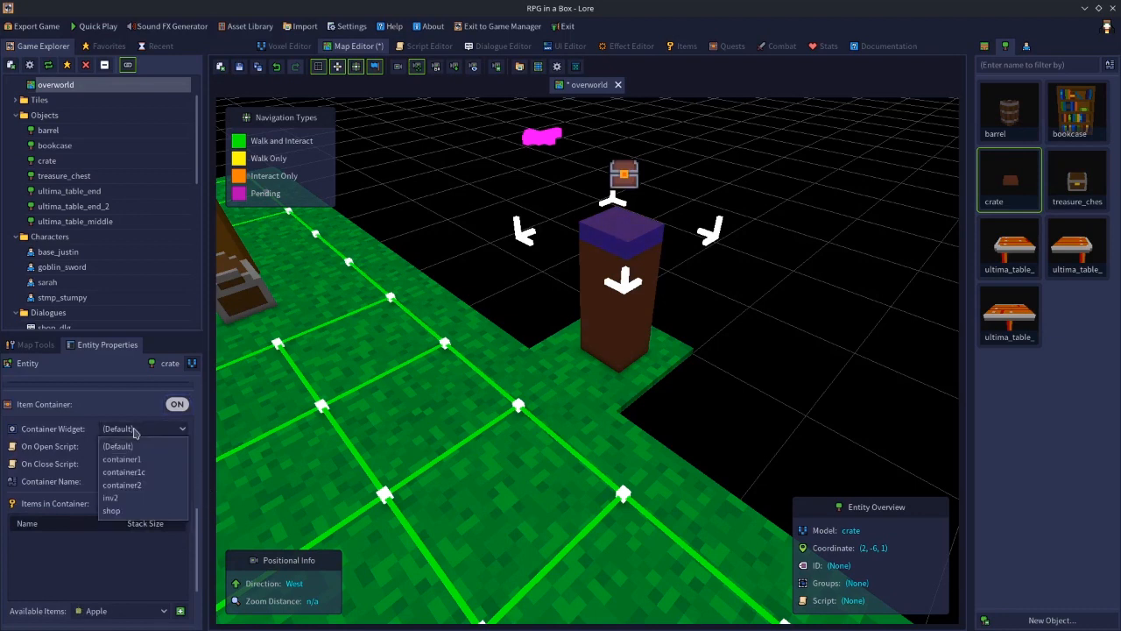
left_click(125, 485)
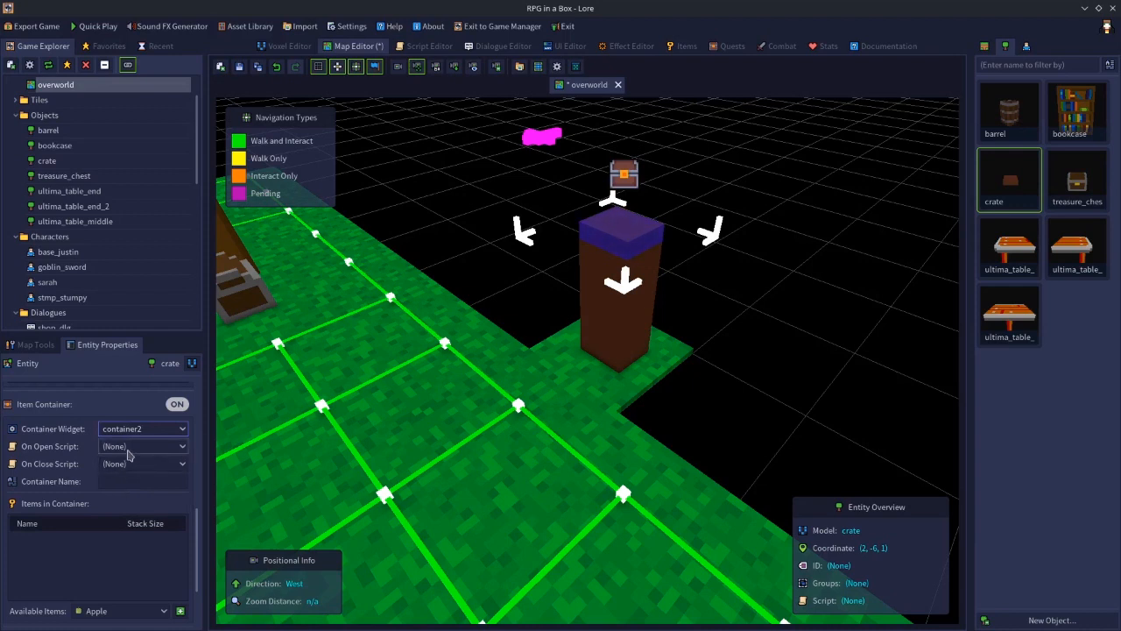
left_click(123, 486)
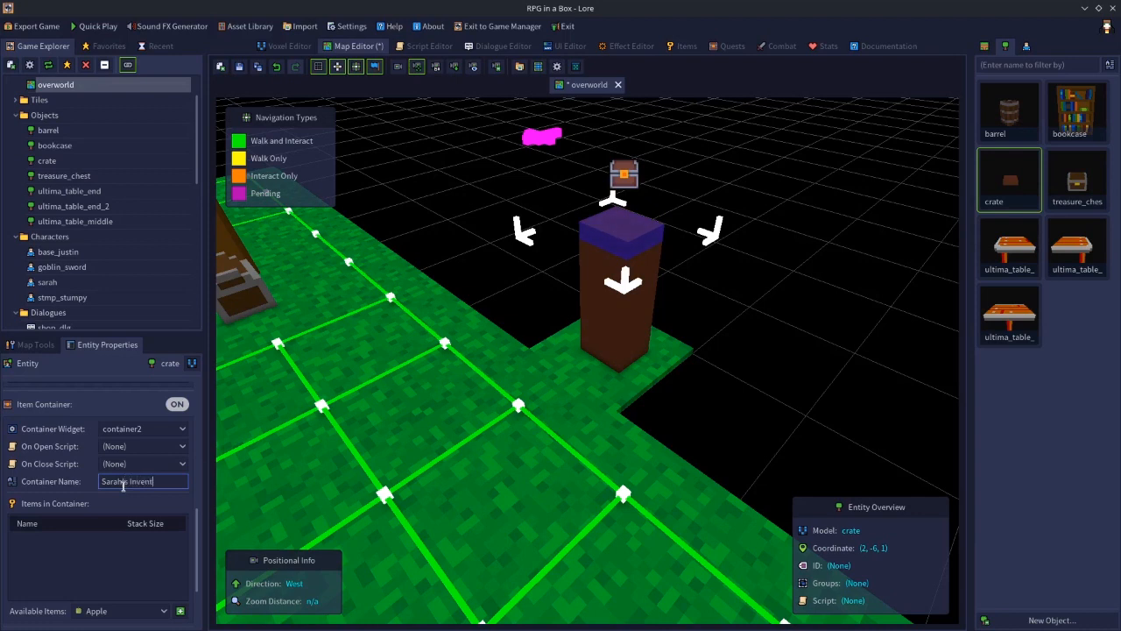
left_click(180, 610)
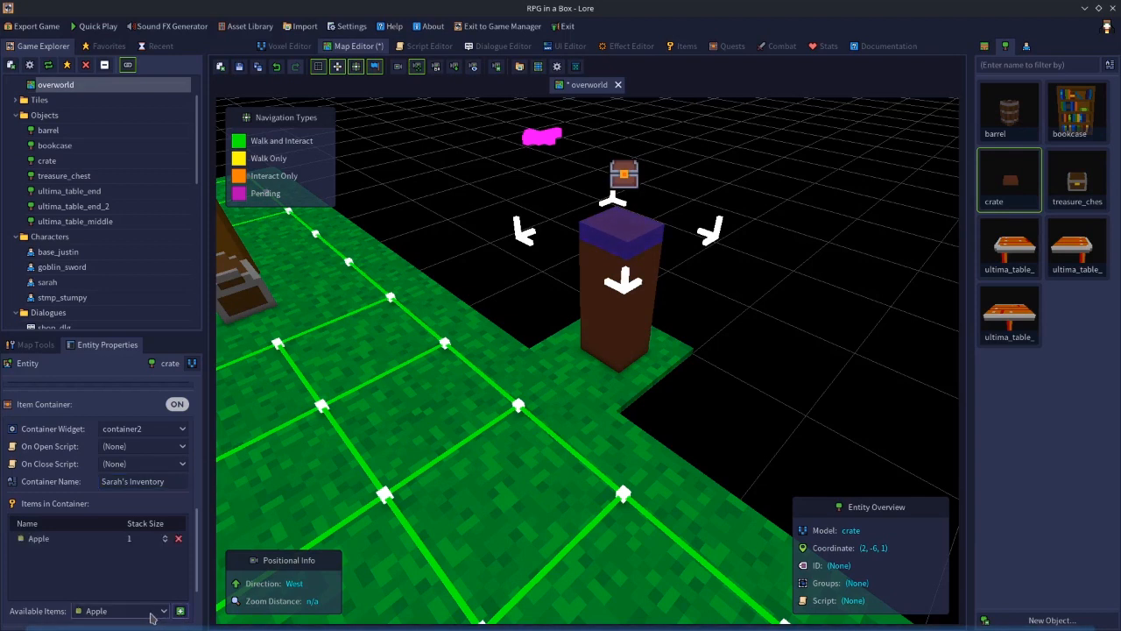
- Add one Banana and one Ruby to the items in the topmost crate's container
left_click(118, 611)
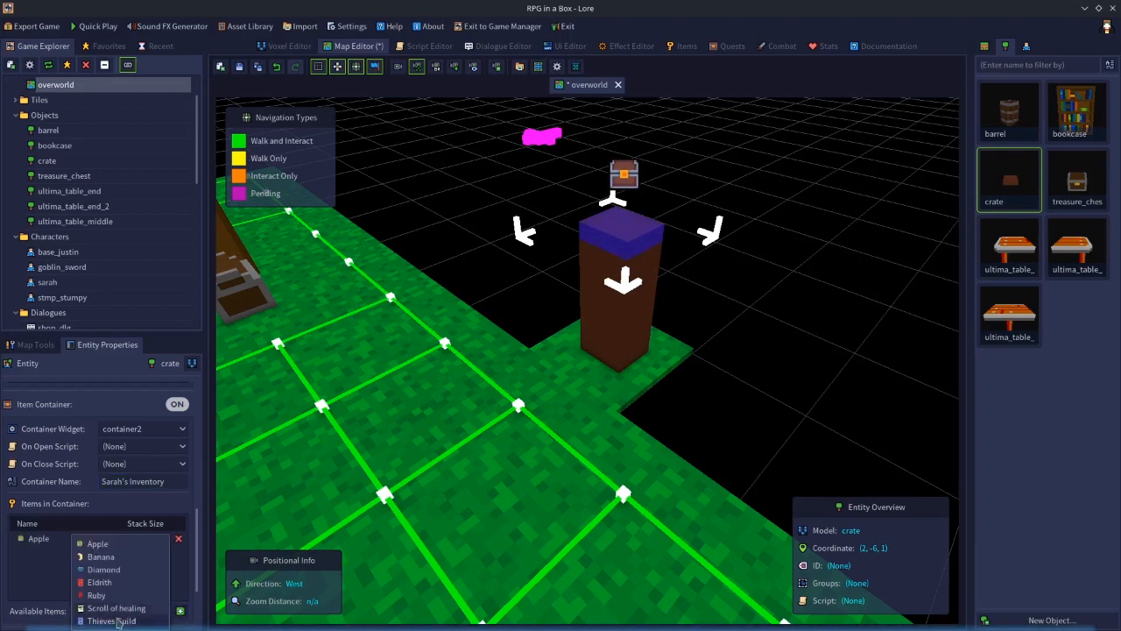
left_click(101, 556)
left_click(179, 612)
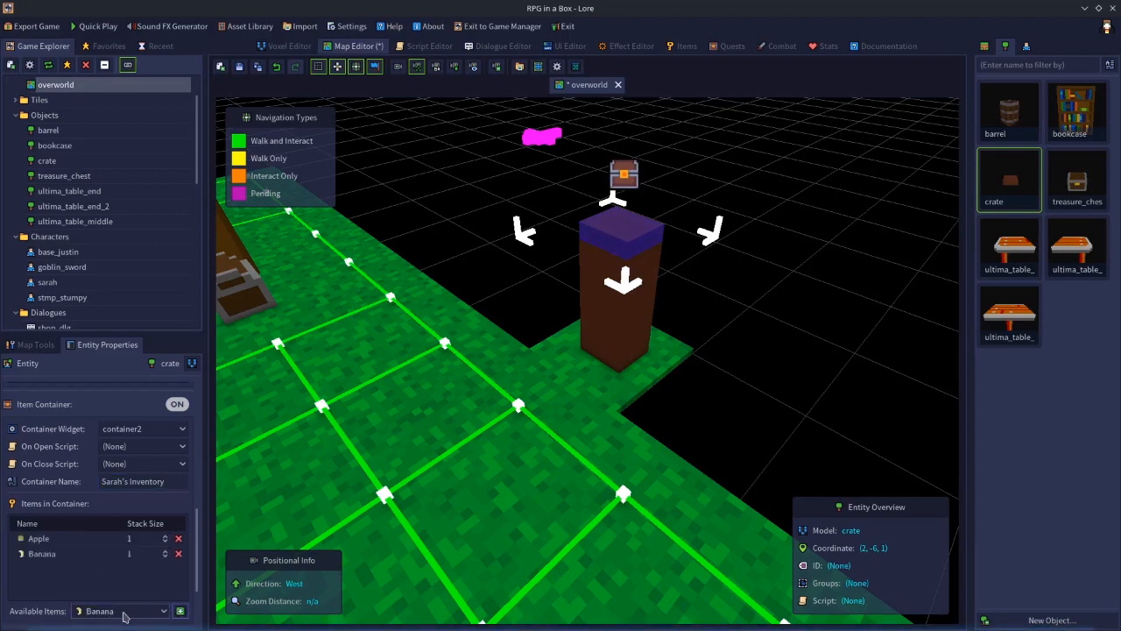
left_click(126, 614)
left_click(98, 595)
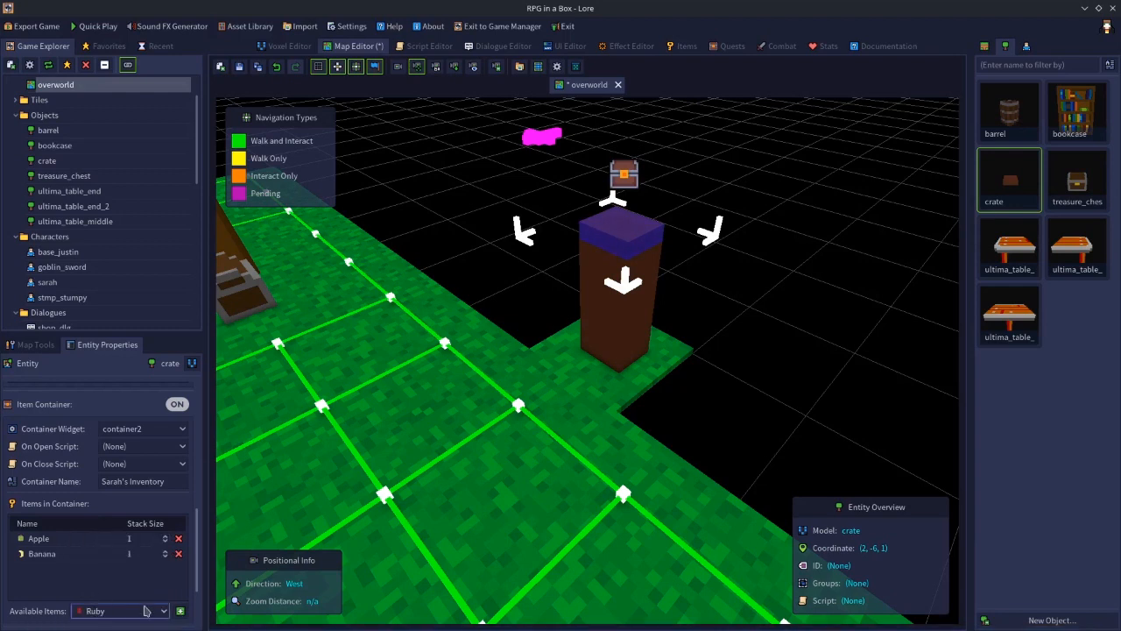
left_click(180, 612)
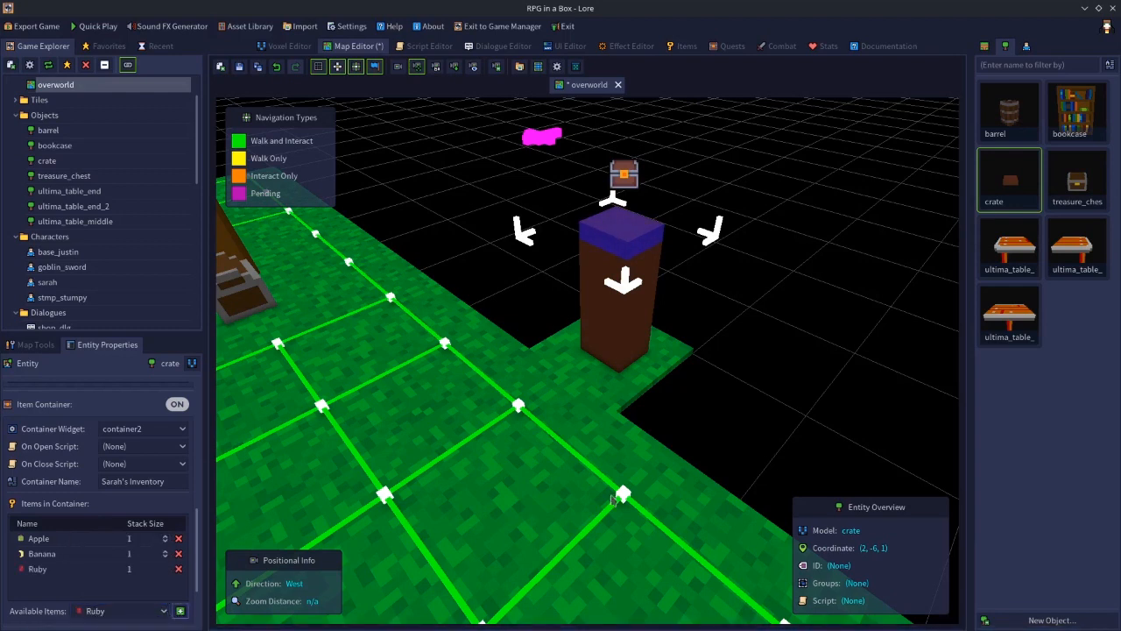
left_click(725, 390)
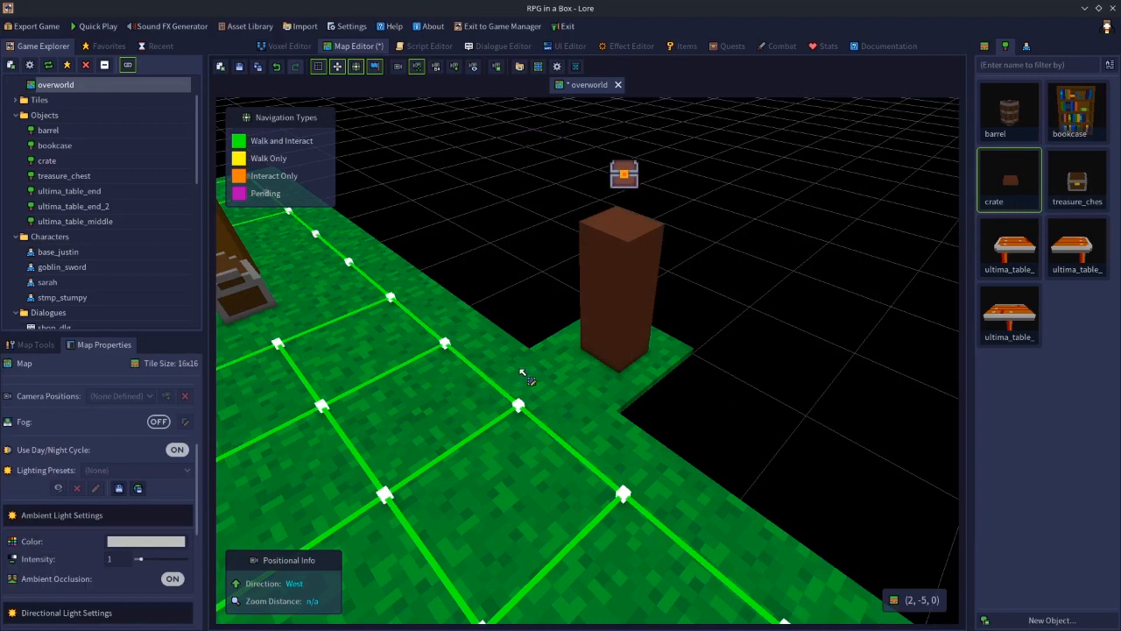
- Add the grass tile beneath the stacked crates to a group named "containers"
left_click(631, 391)
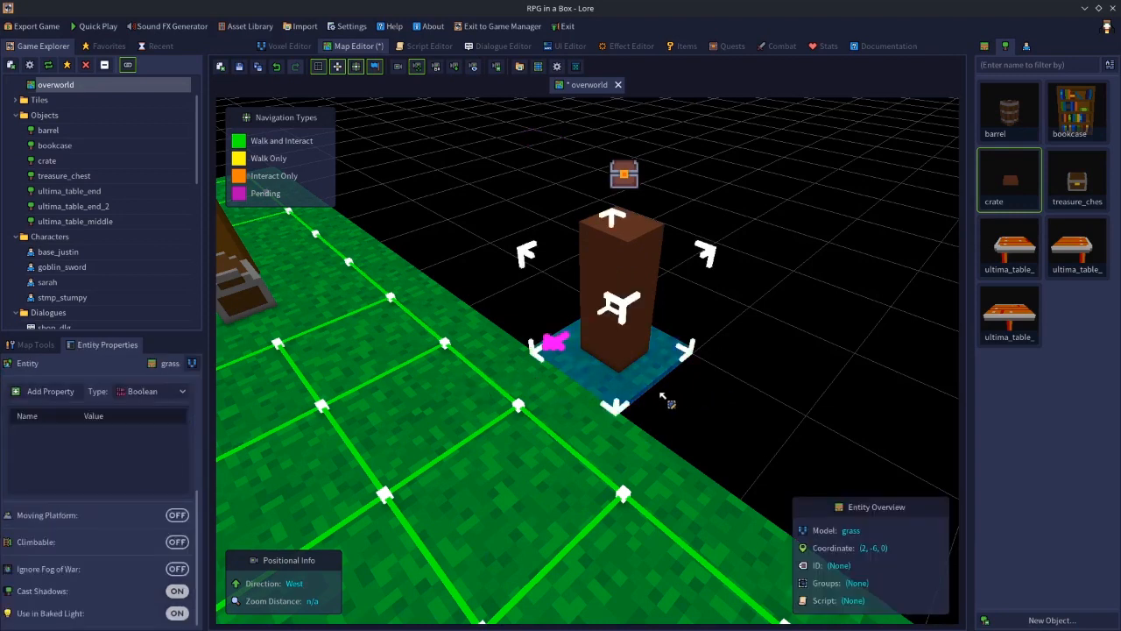
right_click(638, 382)
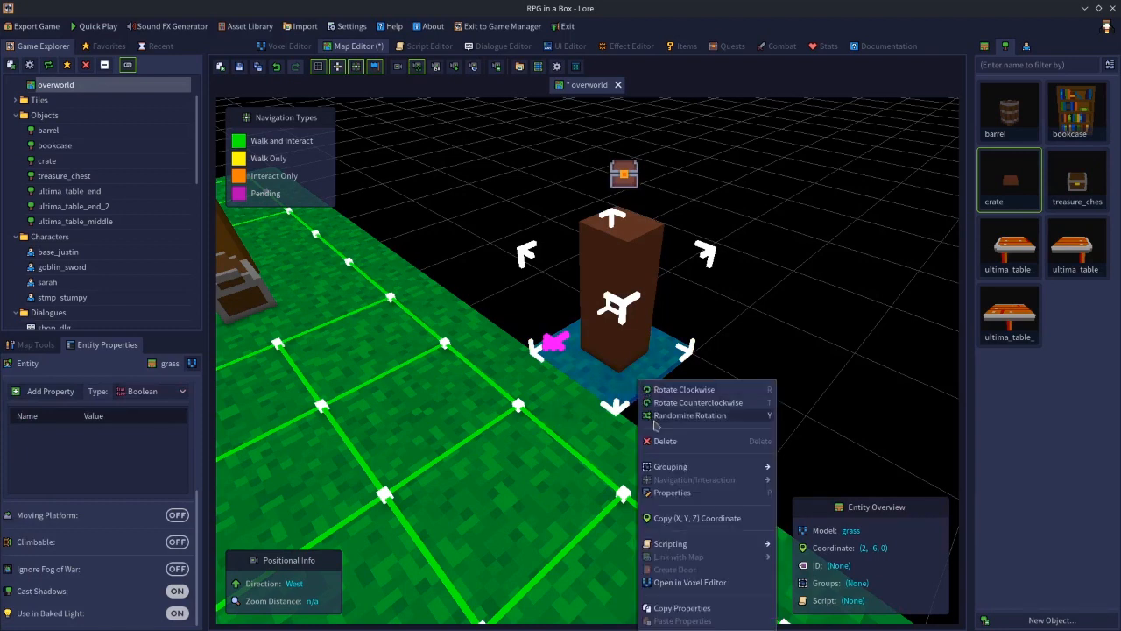
mouse_move(665, 474)
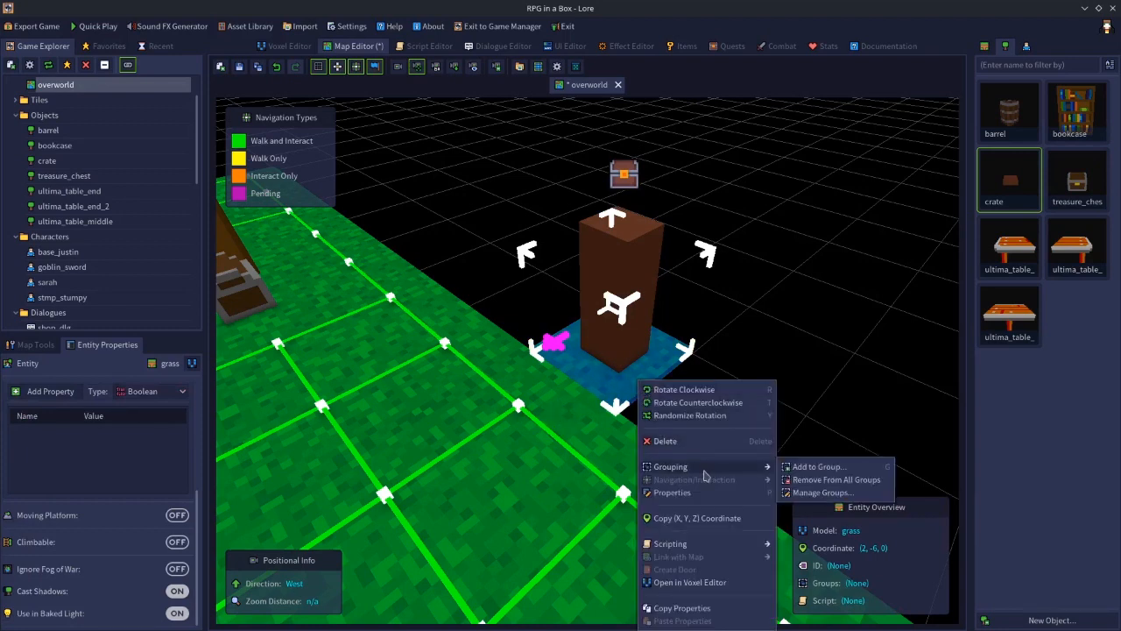
left_click(819, 466)
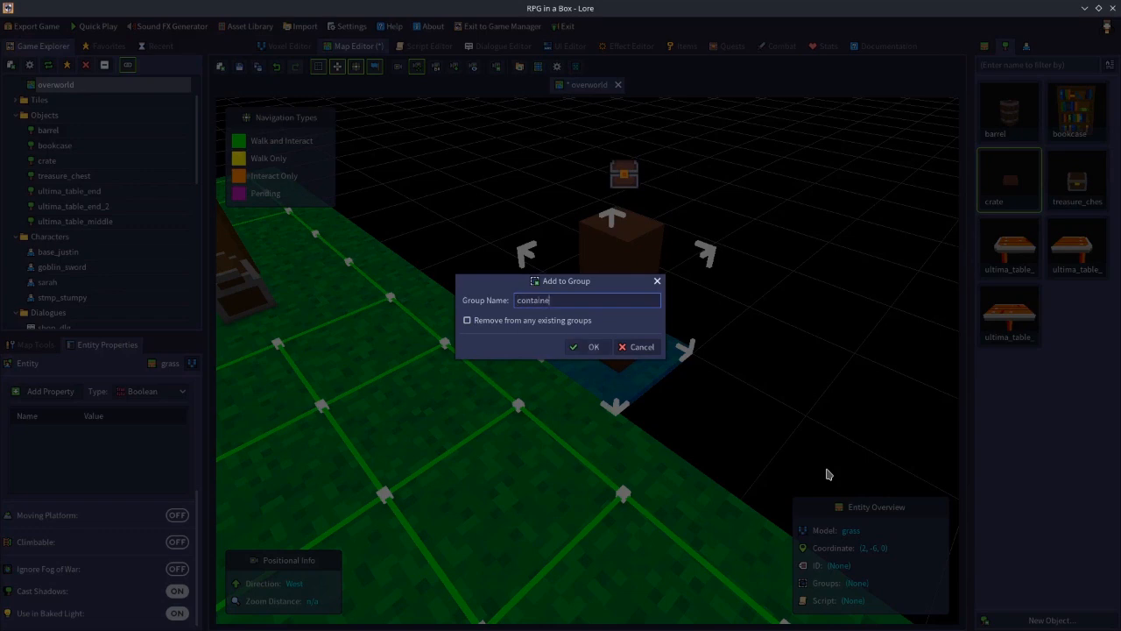
type("containers")
key("Return")
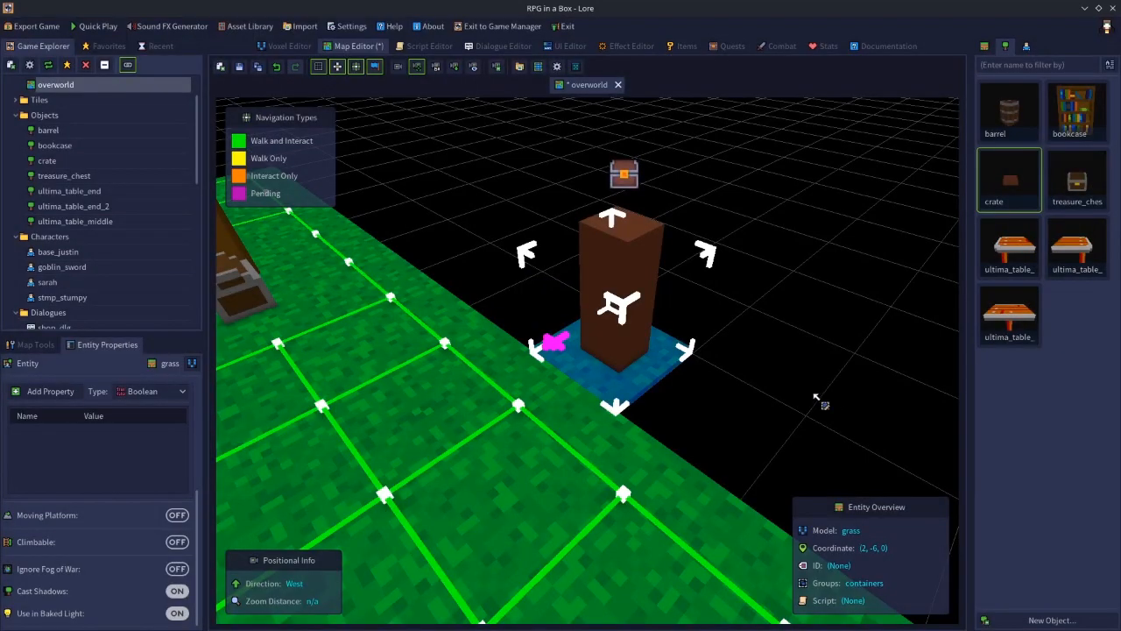
left_click(535, 242)
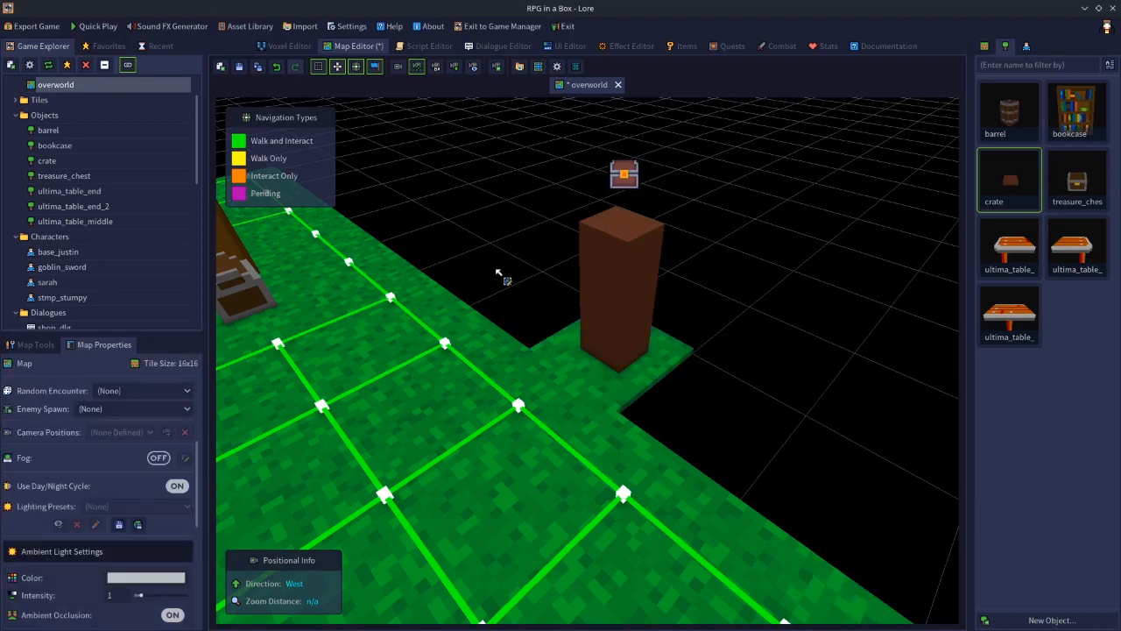
- Inspect the topmost crate, the bookcase, the barrel, the treasure chest and Sarah on the map one after another
right_click_drag(531, 284, 650, 256)
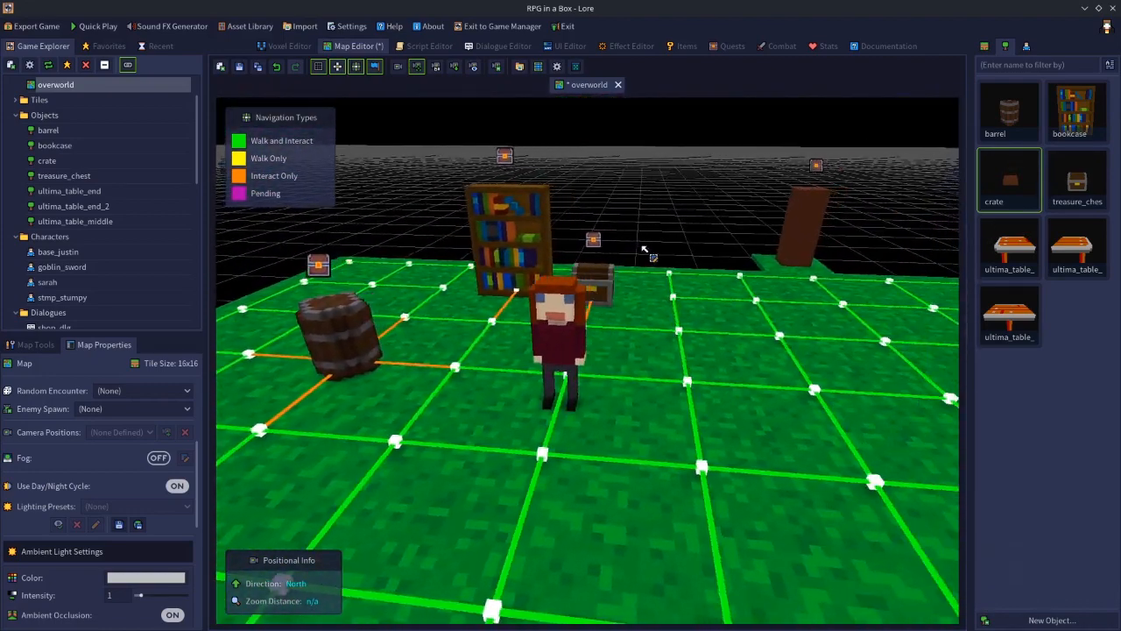
left_click(819, 199)
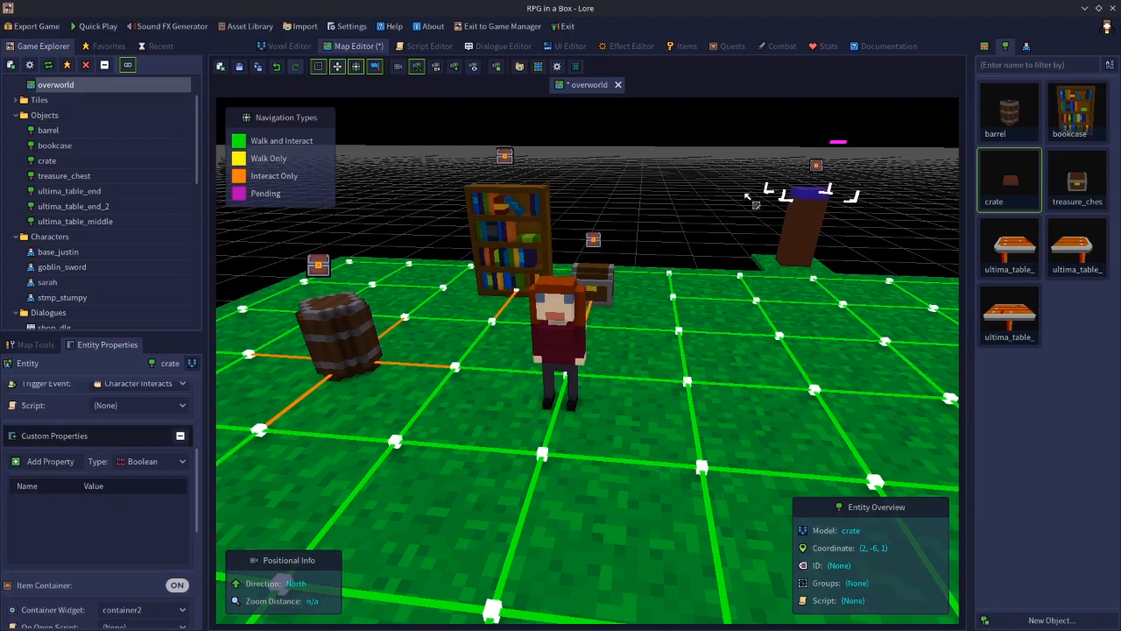
left_click(736, 148)
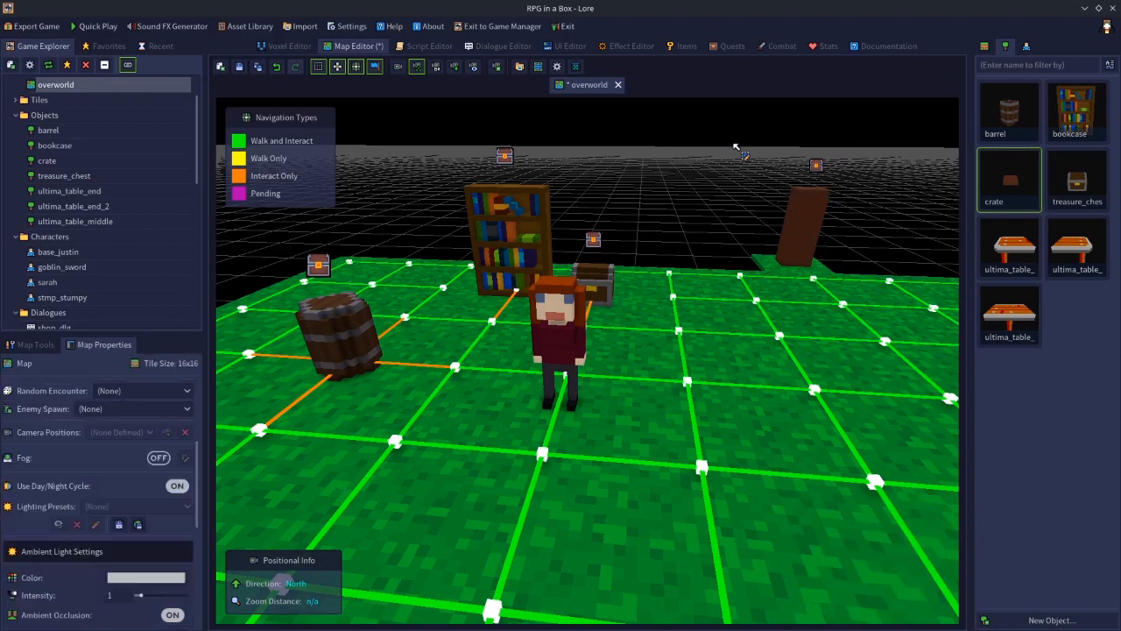
left_click(814, 195)
left_click(504, 245)
left_click(361, 338)
left_click(596, 282)
left_click(721, 199)
left_click(564, 326)
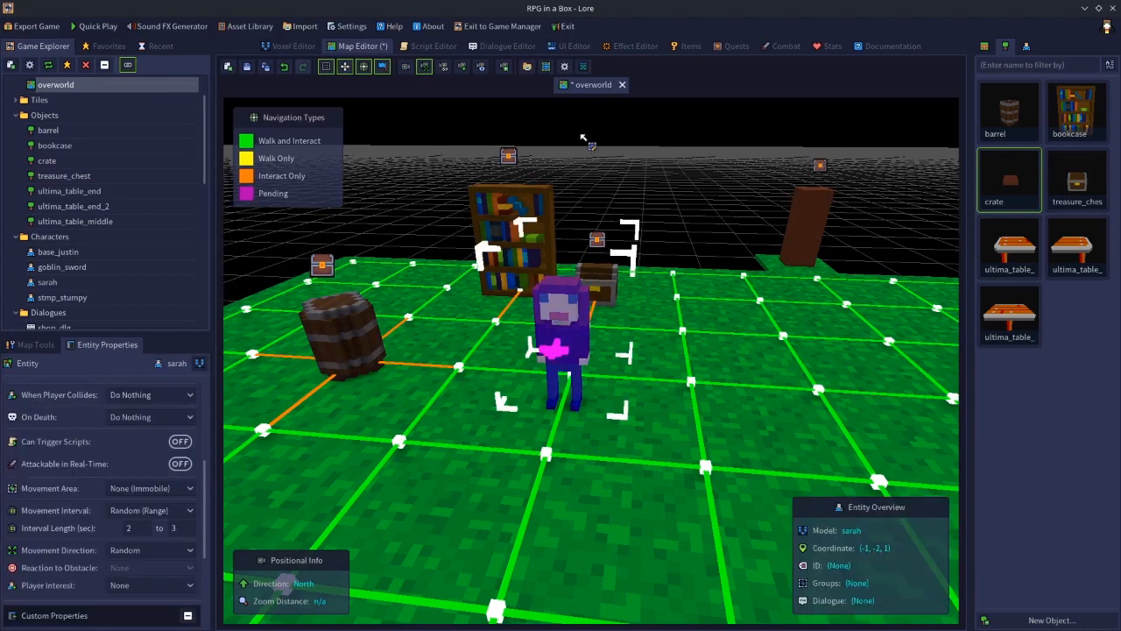
- Create a new dialogue resource named sarah_dlg
left_click(503, 47)
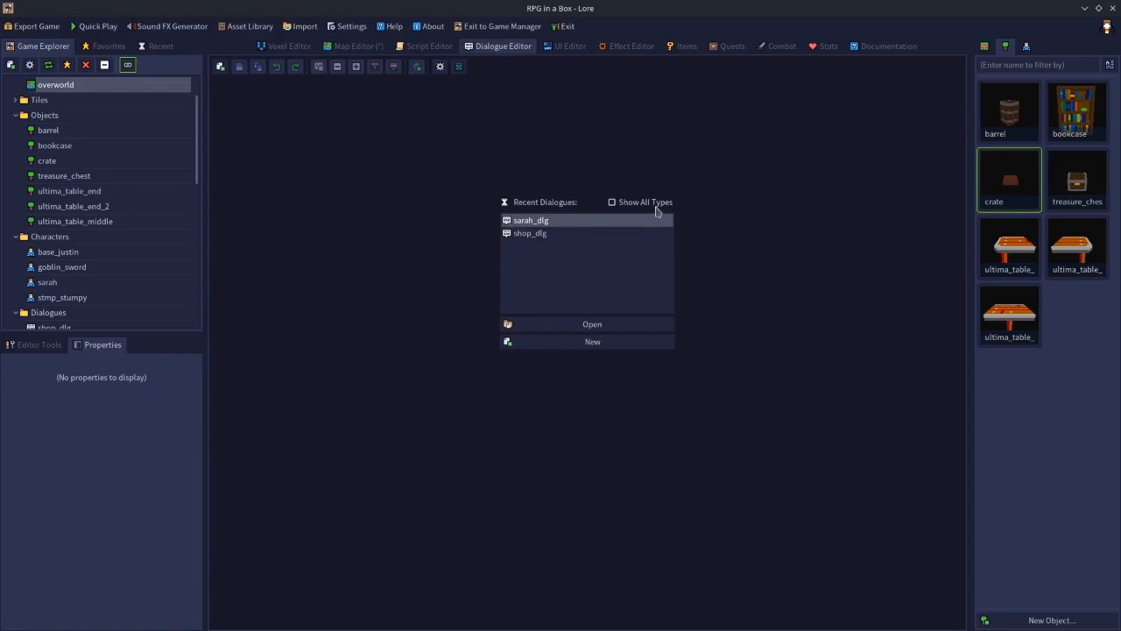
left_click(598, 344)
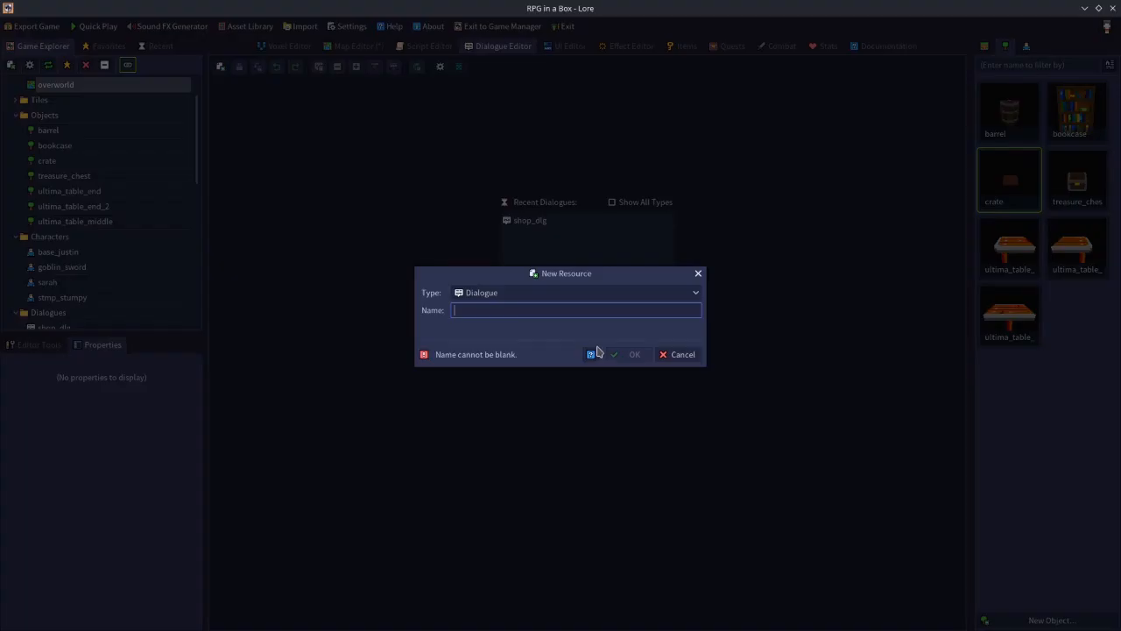
type("sarah_dlg")
key("Return")
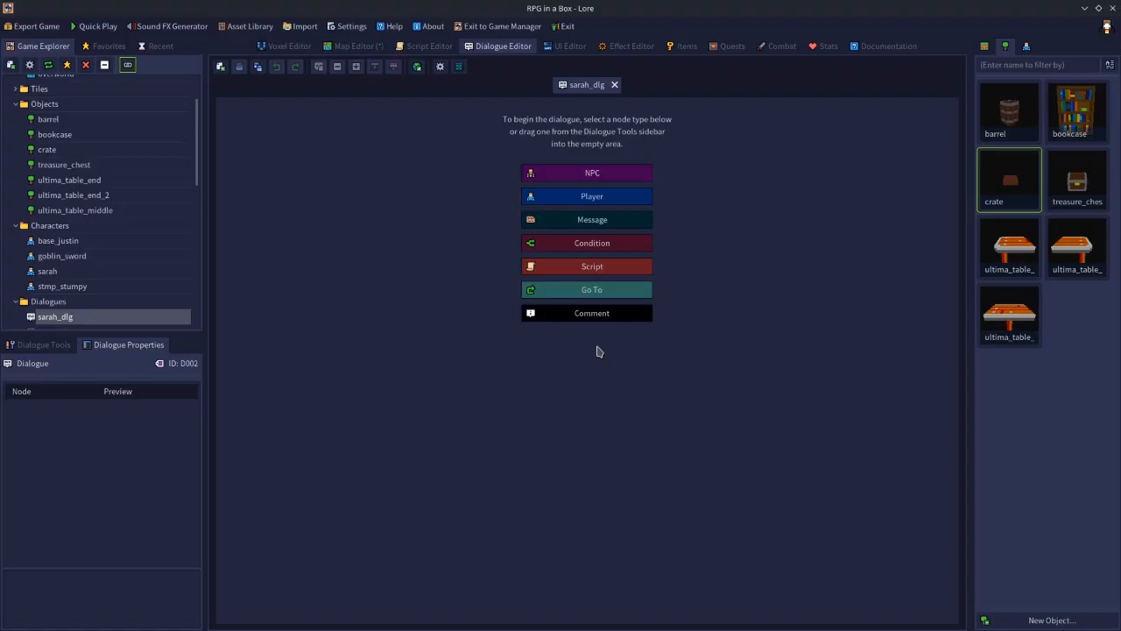
- Begin the sarah_dlg dialogue with an NPC node that says "Hello"
left_click(603, 174)
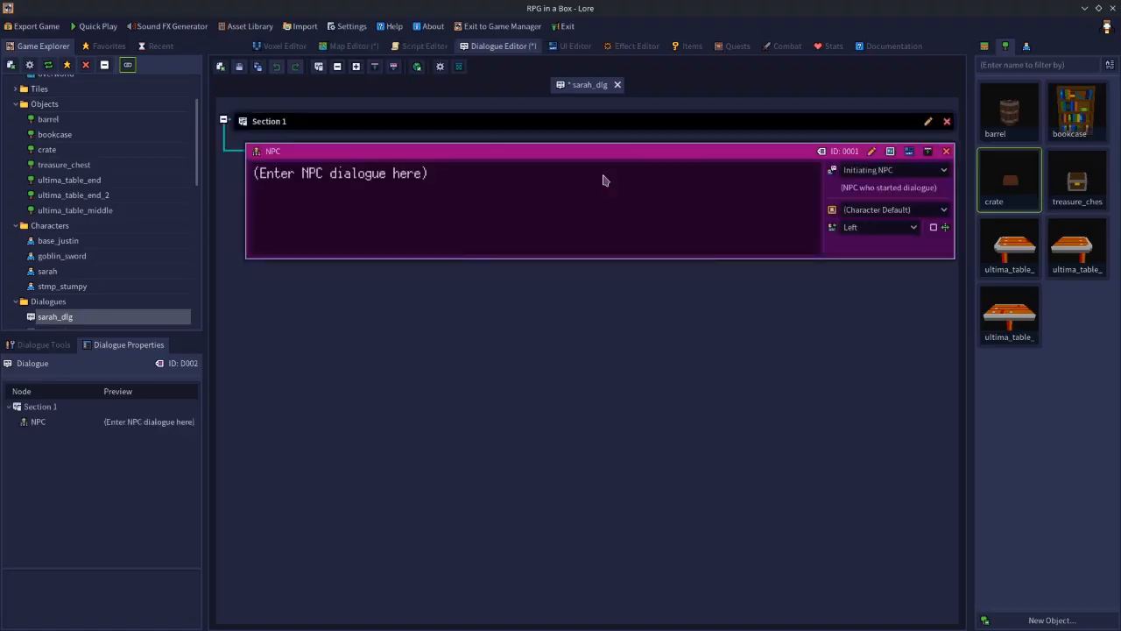
left_click(525, 189)
key("BackSpace")
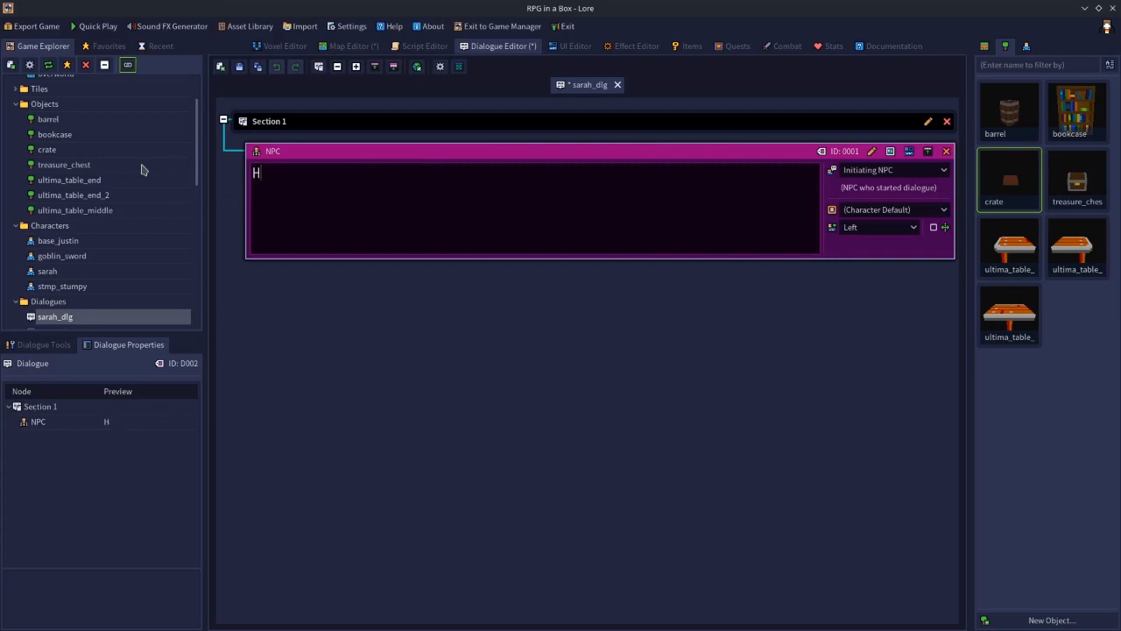
type("Hello")
- Add a Player node below the greeting with the text "Are you carrying anything interesting?"
left_click(44, 344)
left_click_drag(25, 396, 376, 332)
left_click(446, 308)
type("Are ")
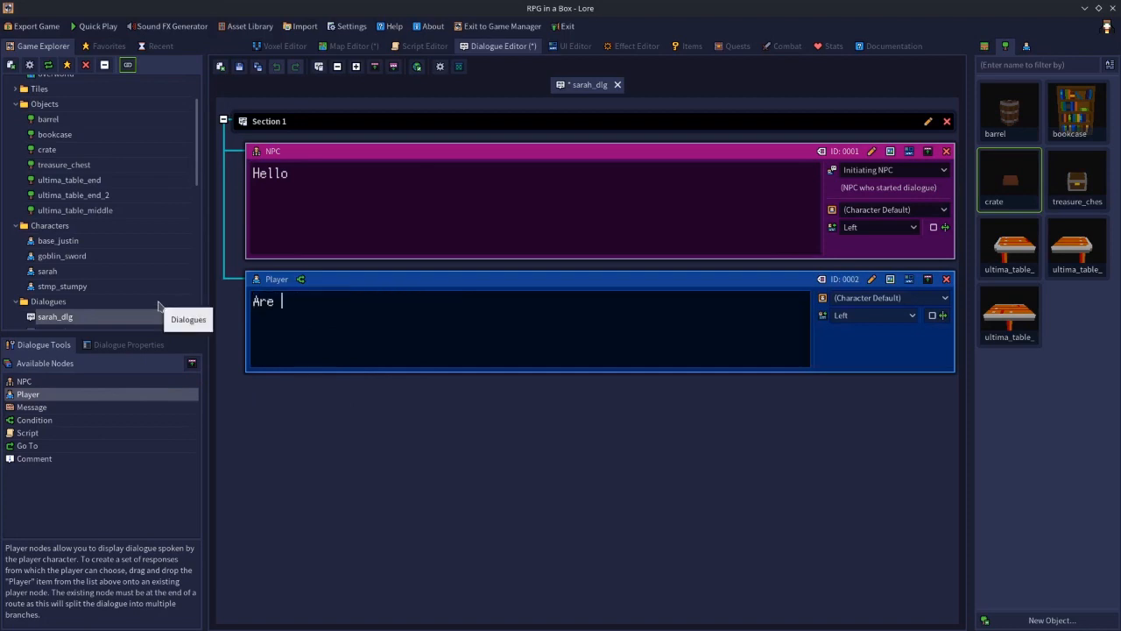
type("you carrying anything interesting?")
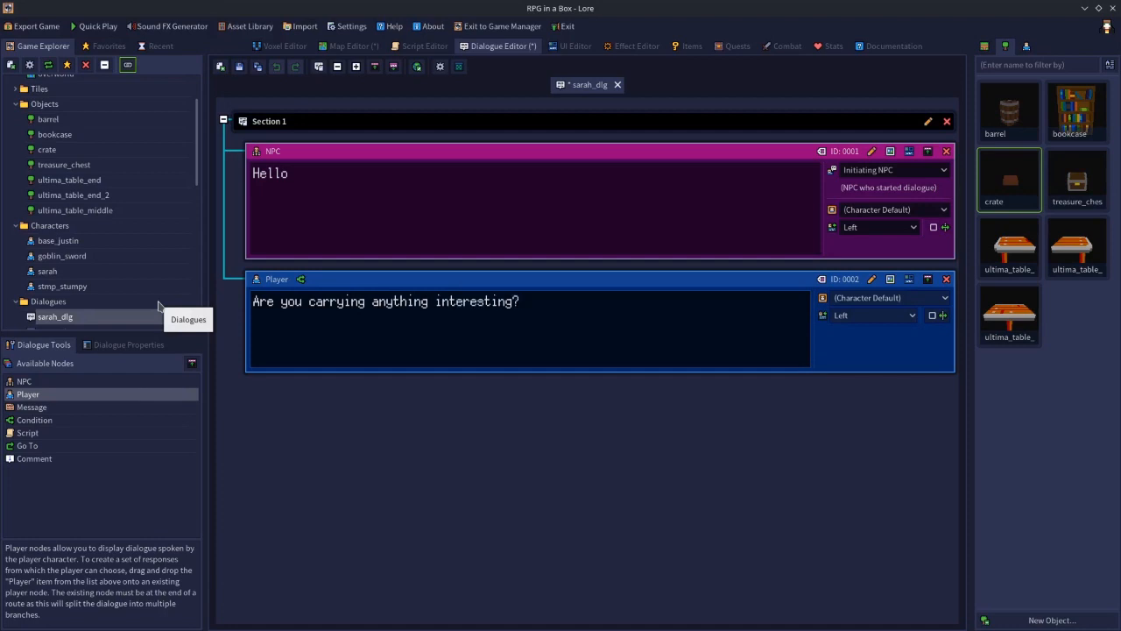
- Add an NPC node after the player's question with the reply "Have a look."
left_click_drag(37, 382, 335, 435)
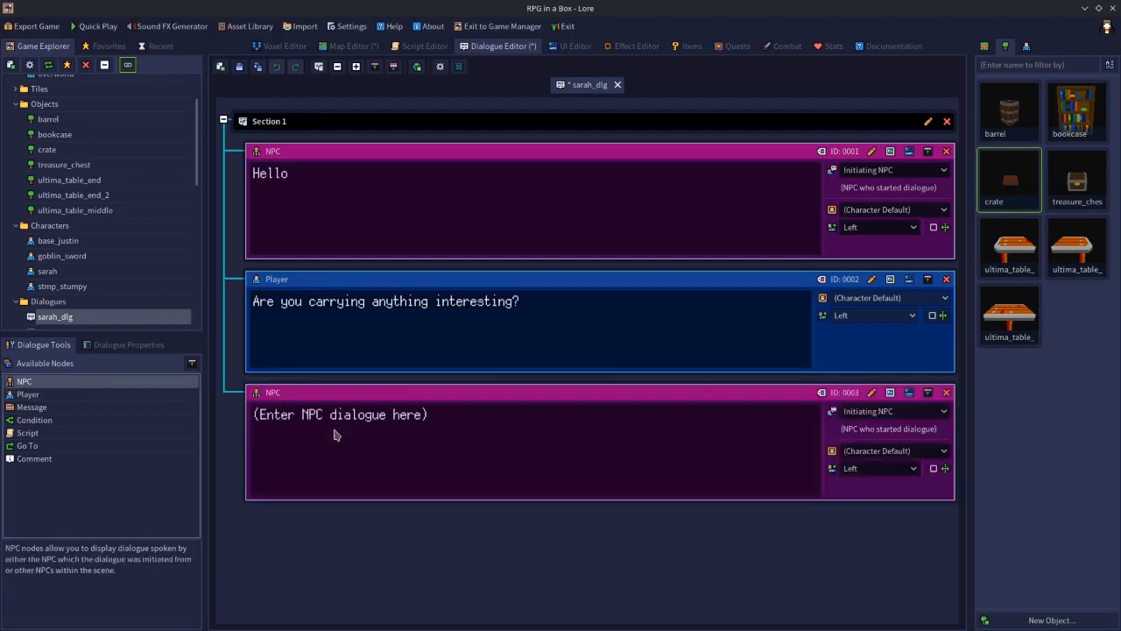
left_click(456, 418)
type("Have a")
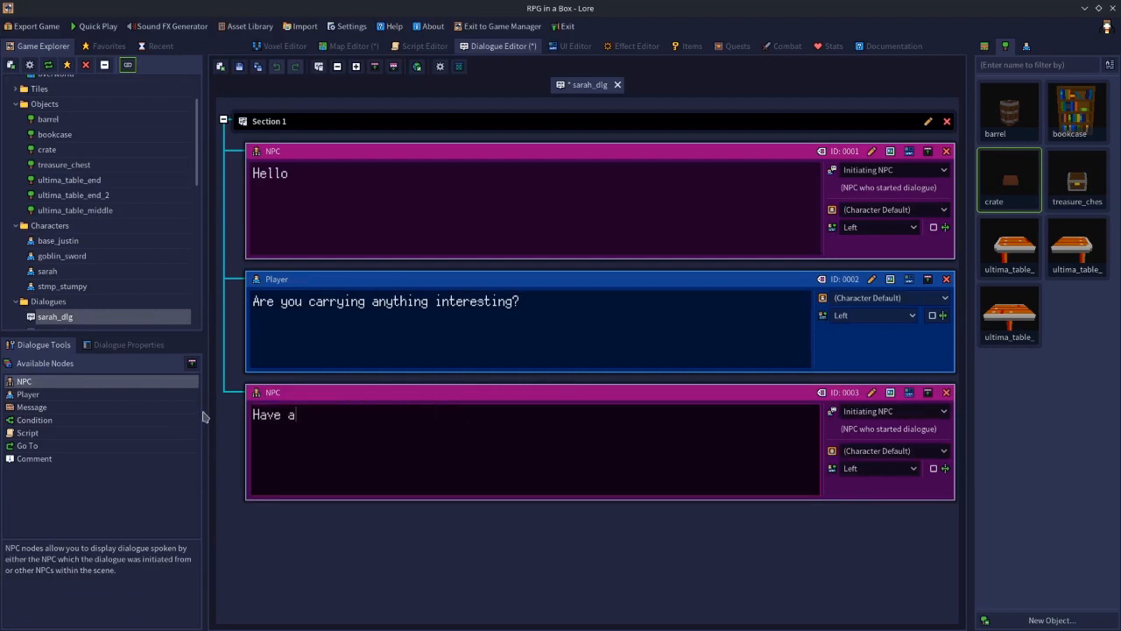
type(" look.")
- Append a Script node after the NPC's reply and clear the default code from its quick script
left_click_drag(38, 436, 376, 524)
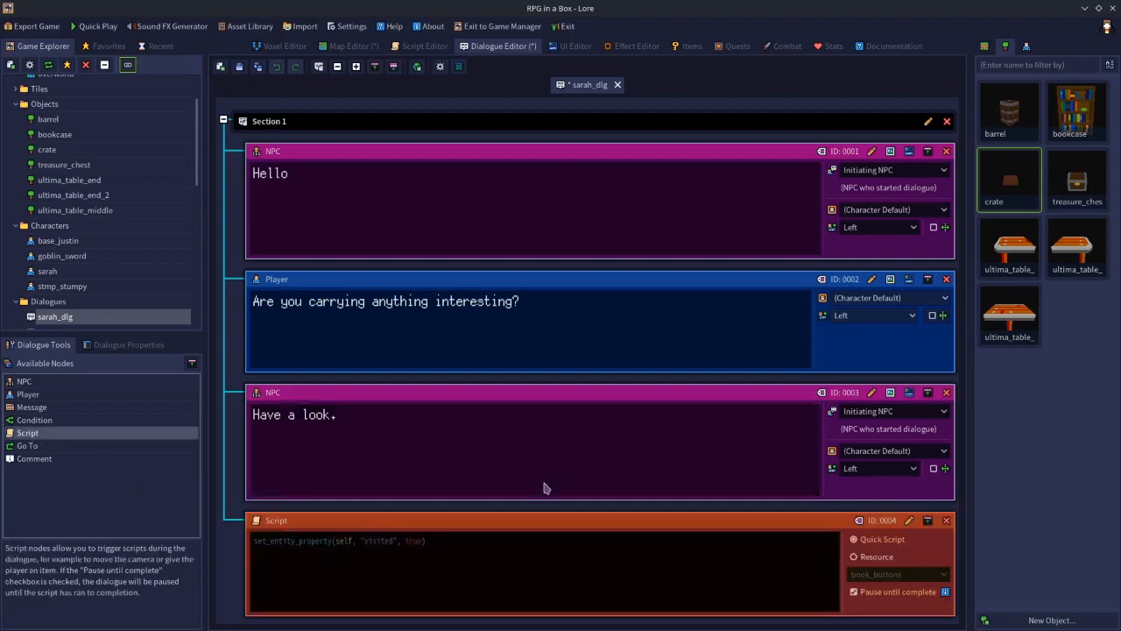
left_click(786, 572)
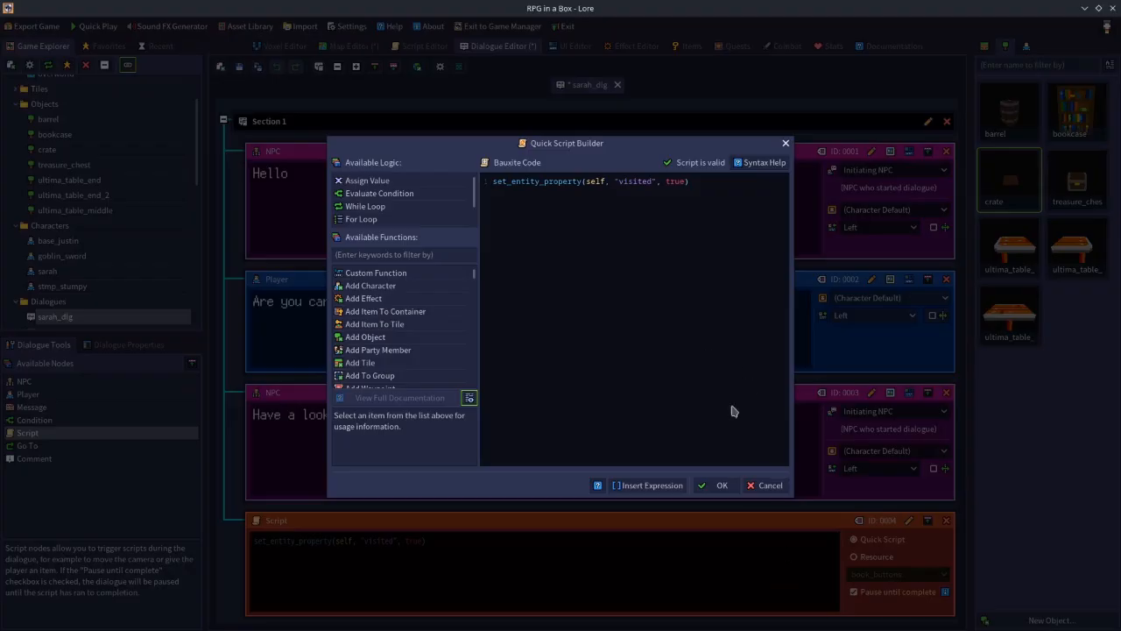
left_click(766, 485)
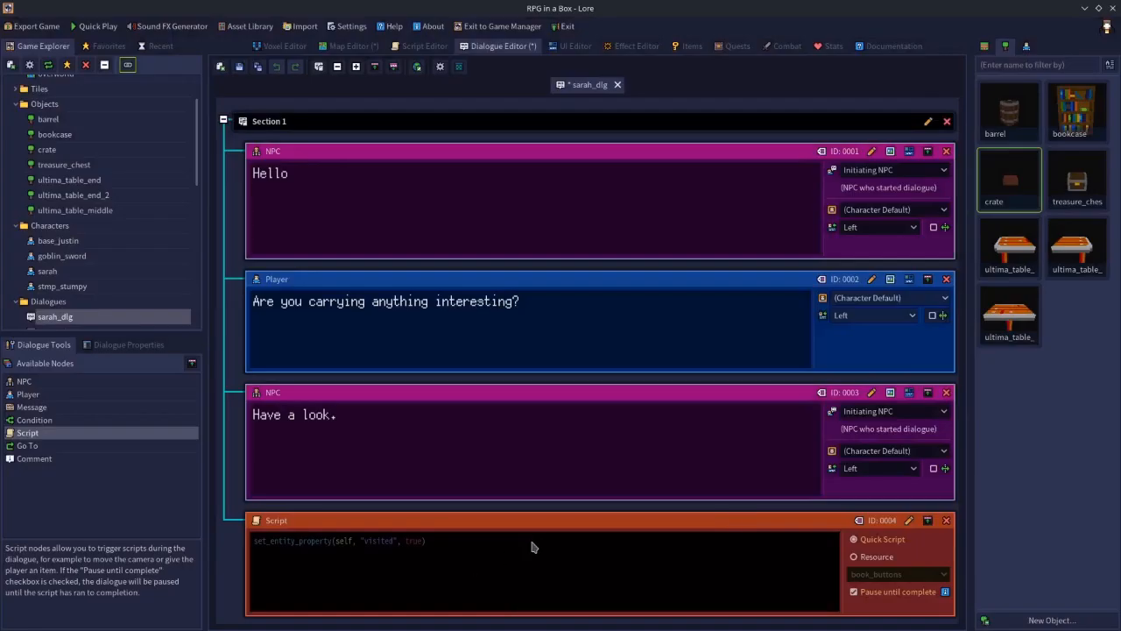
left_click(492, 562)
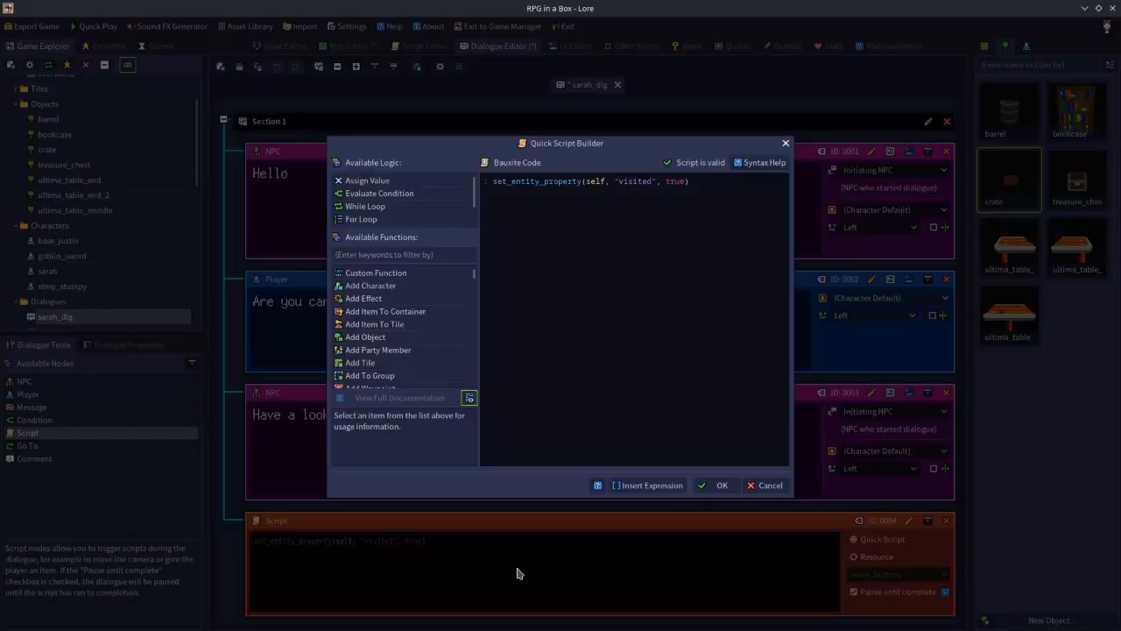
left_click_drag(684, 201, 379, 188)
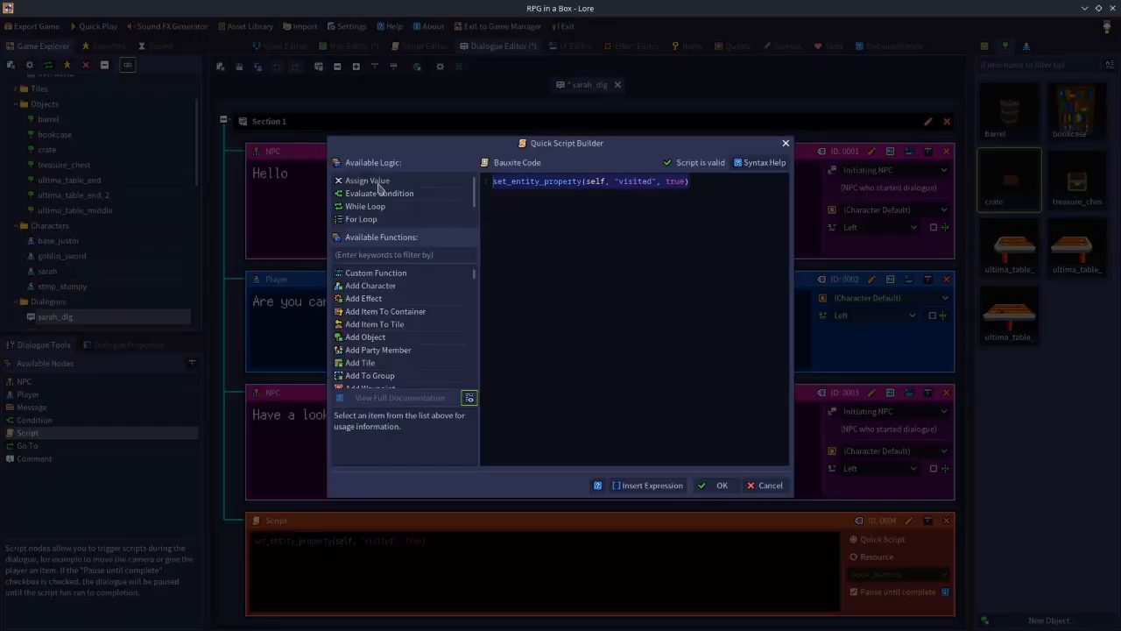
key("Delete")
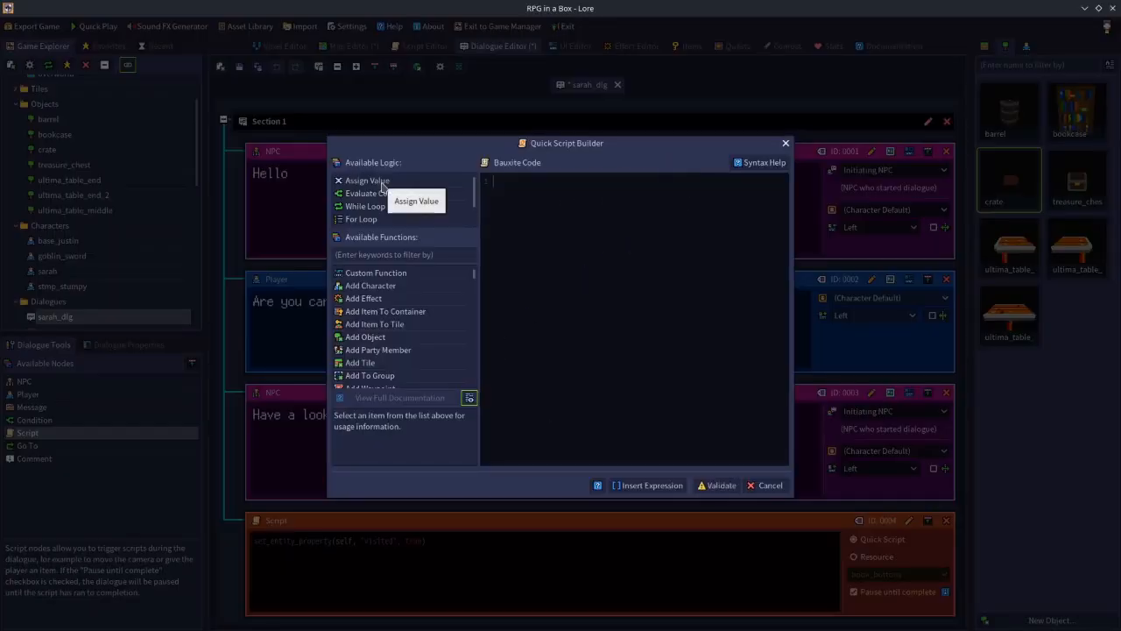
- Find the Open Container function, insert it into the quick script with its placeholder entity ID, then validate and save the script
left_click(358, 255)
type("open")
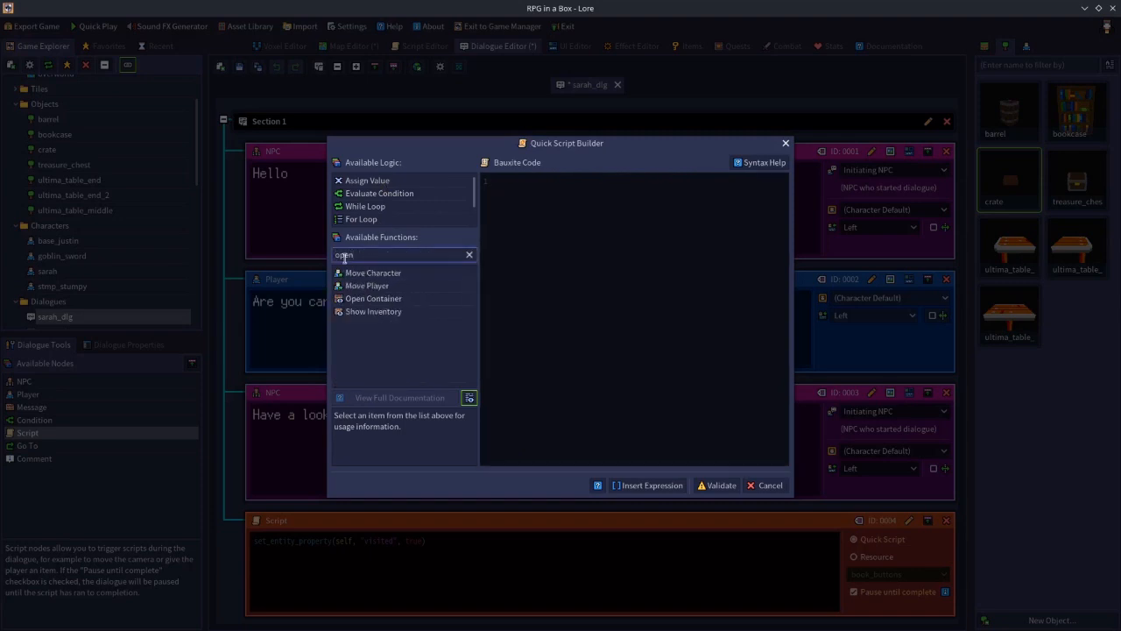
left_click_drag(356, 302, 570, 233)
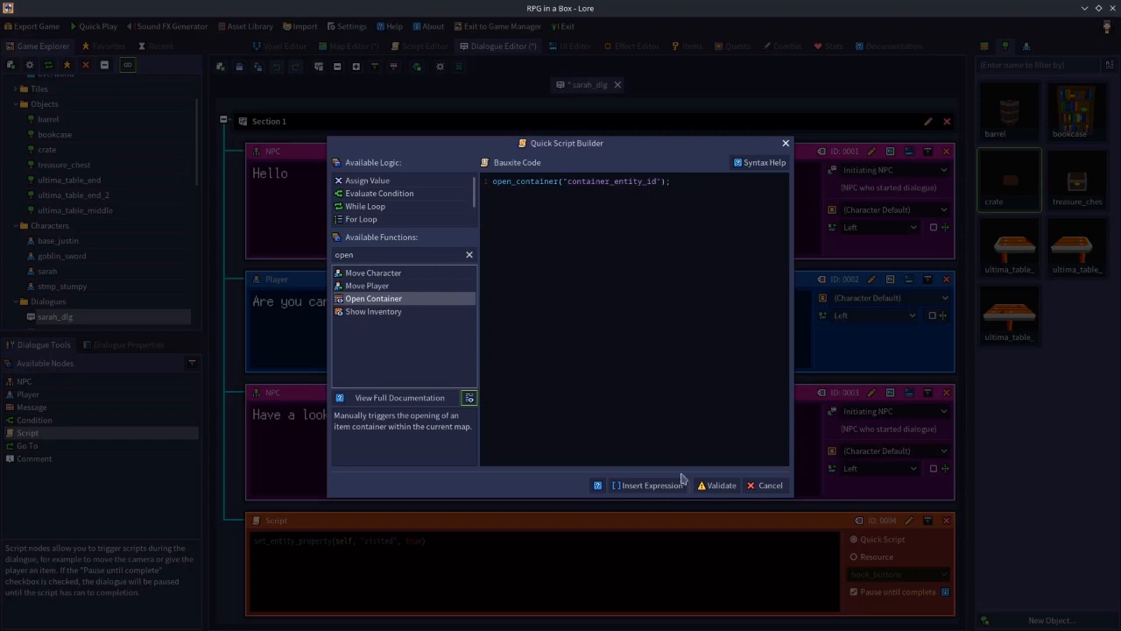
left_click(723, 487)
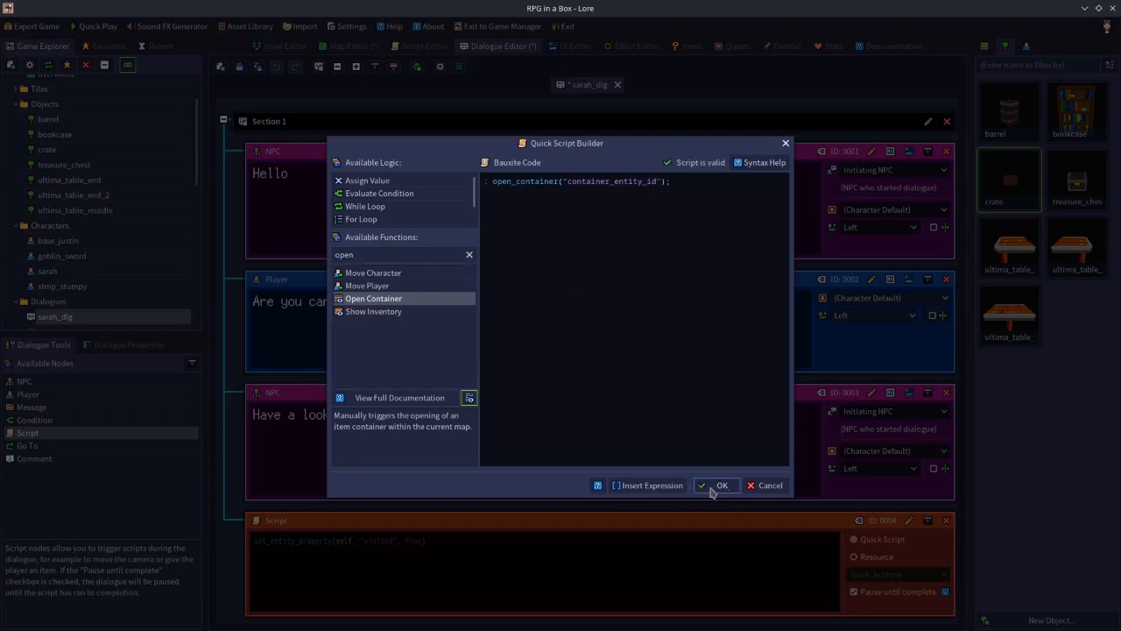
left_click(713, 488)
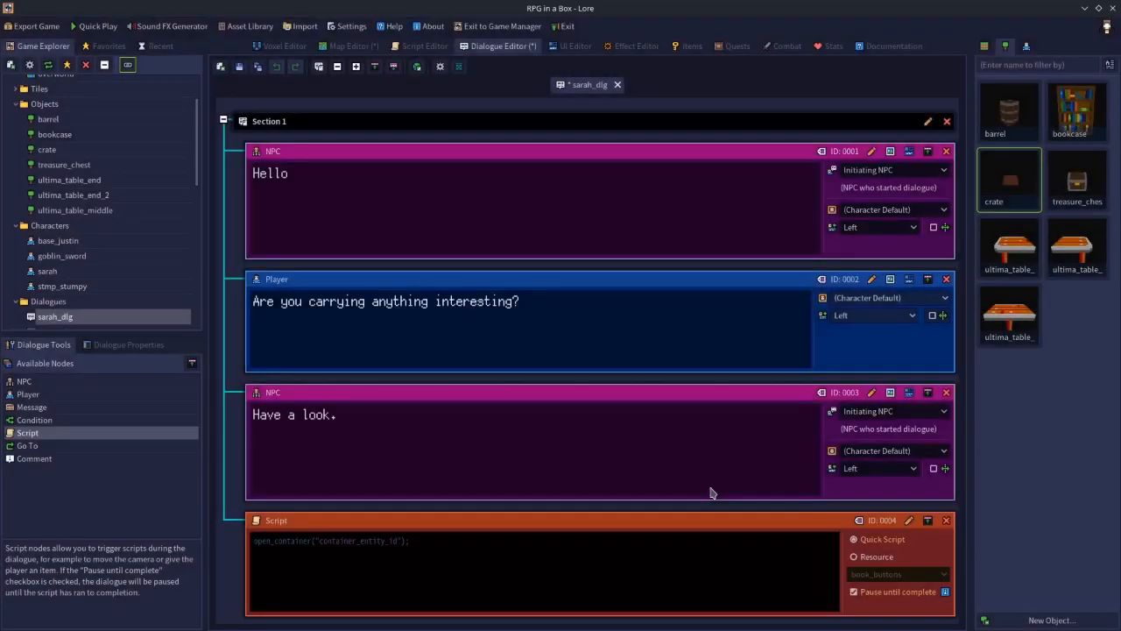
- Give the off-path crate in the overworld map the entity ID crate1 and save the map
left_click(348, 47)
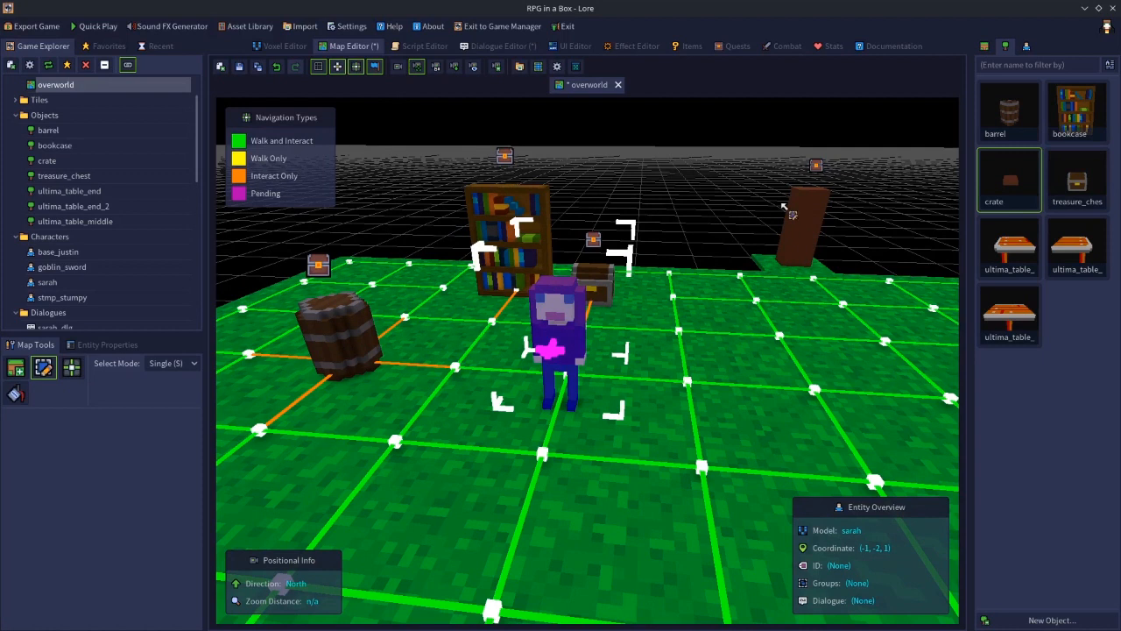
left_click(814, 200)
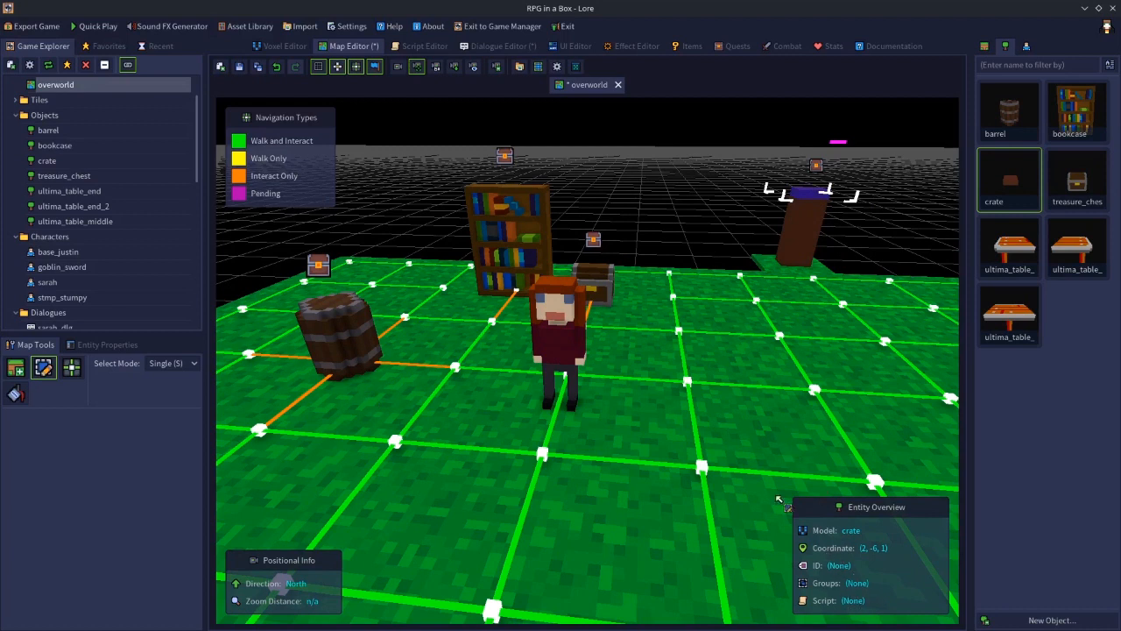
left_click(124, 346)
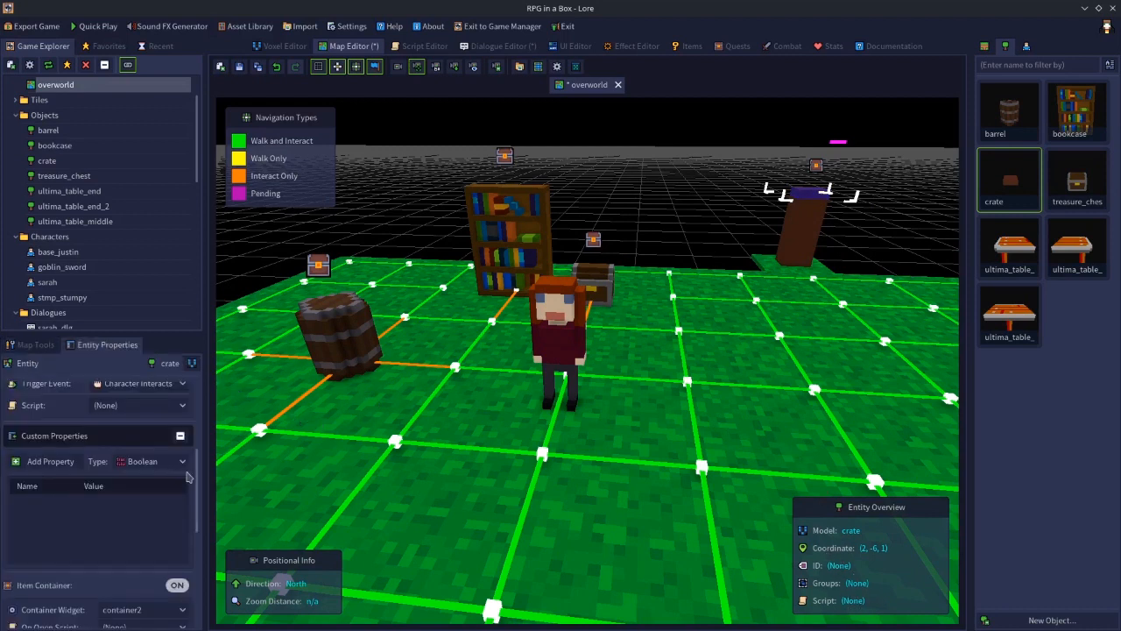
scroll(189, 473, "up", 5)
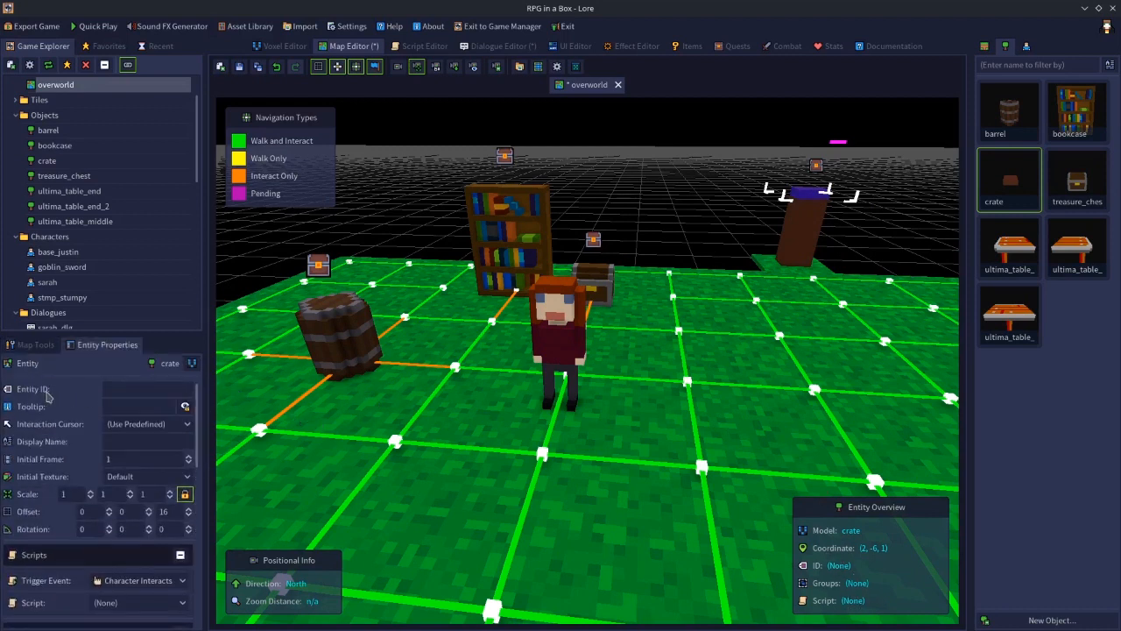
left_click(131, 389)
left_click(664, 132)
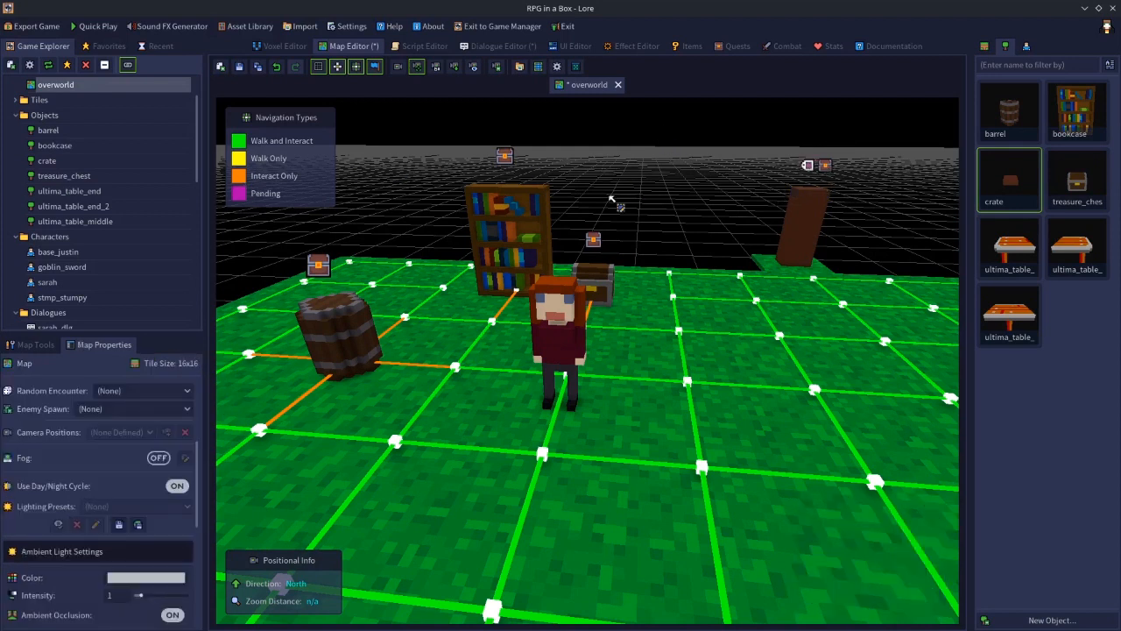
left_click(239, 67)
- Replace the placeholder in the dialogue's open_container script with "crate1", validate the script and save sarah_dlg
left_click(496, 46)
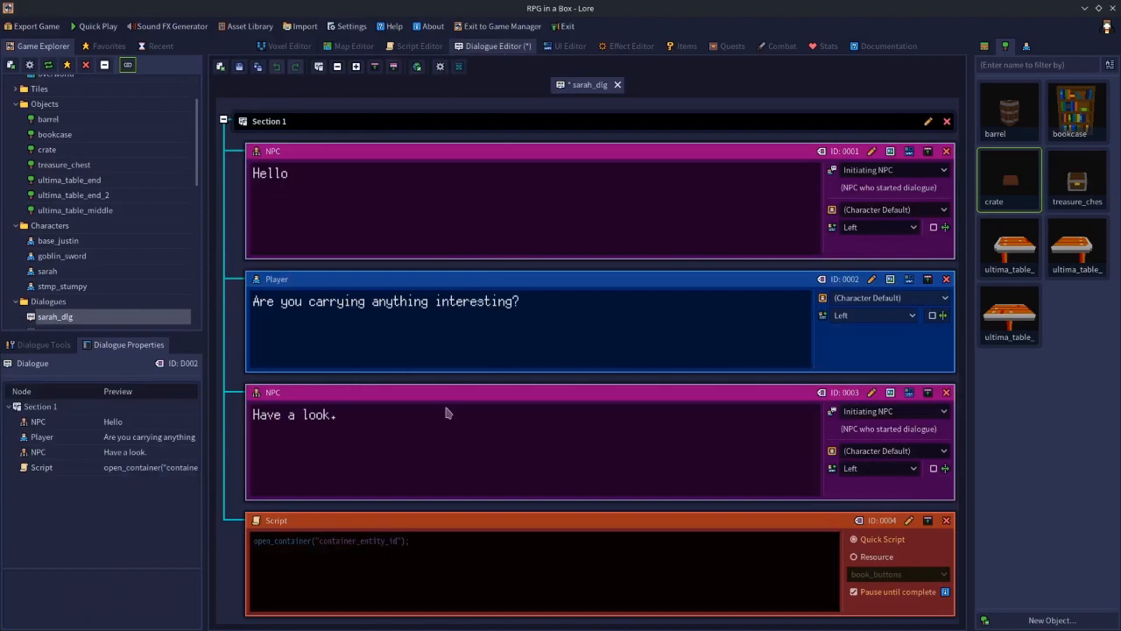
left_click(449, 560)
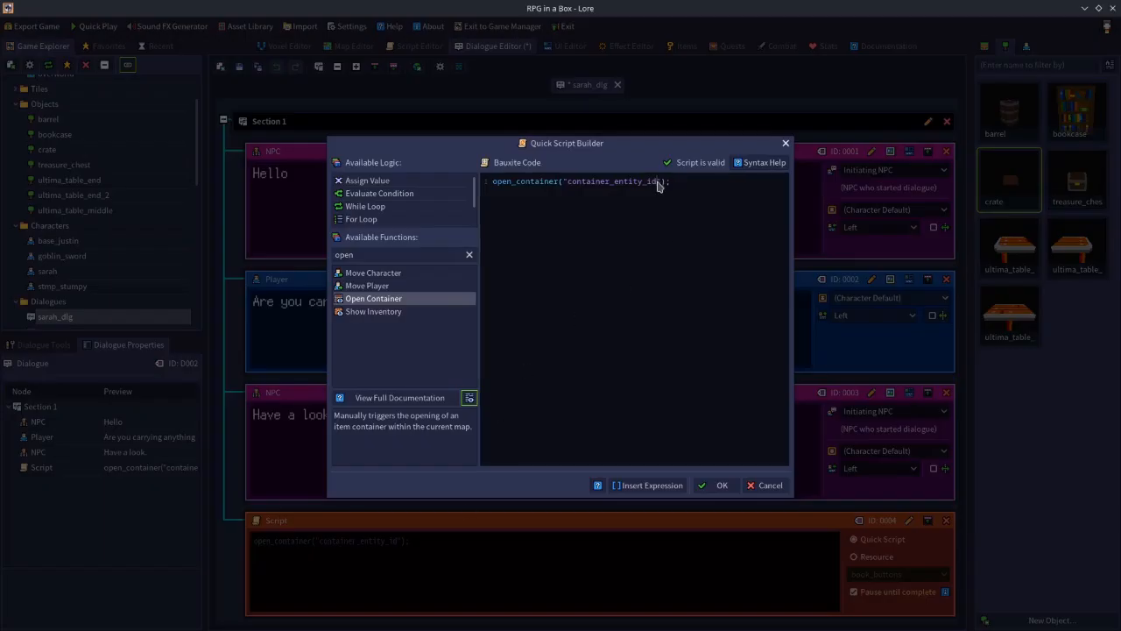
key("BackSpace")
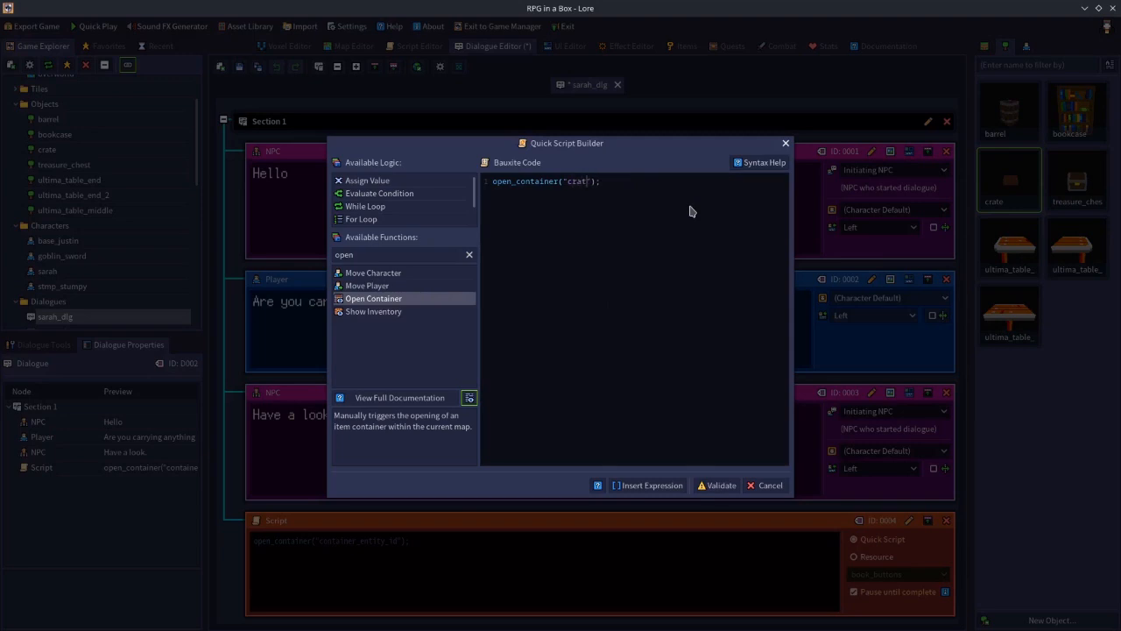
left_click(709, 486)
left_click(708, 487)
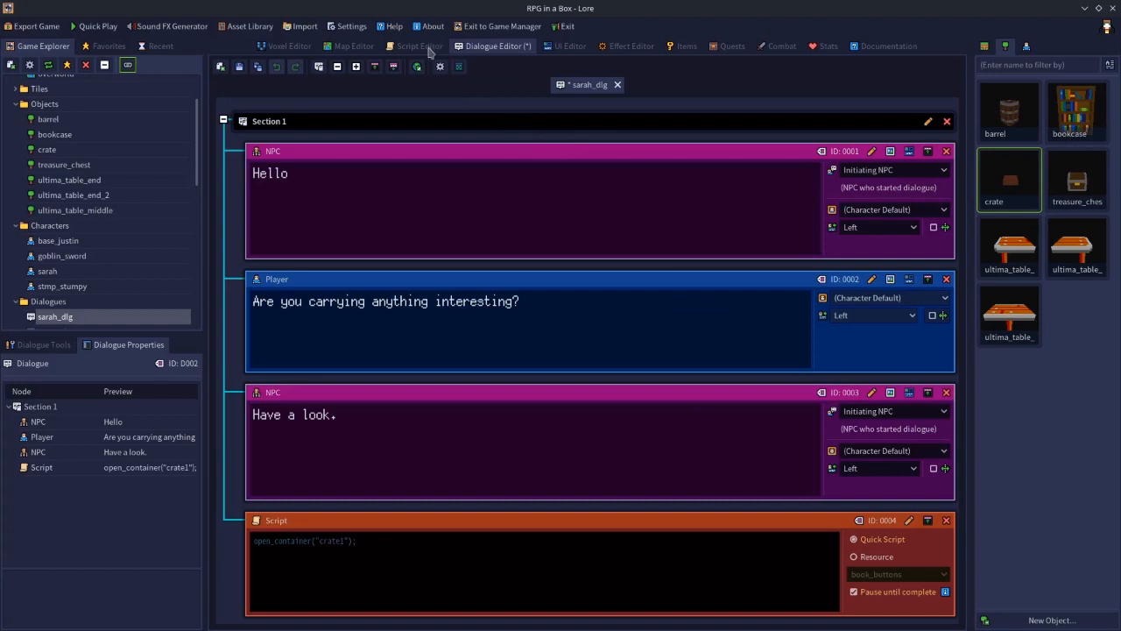
left_click(239, 67)
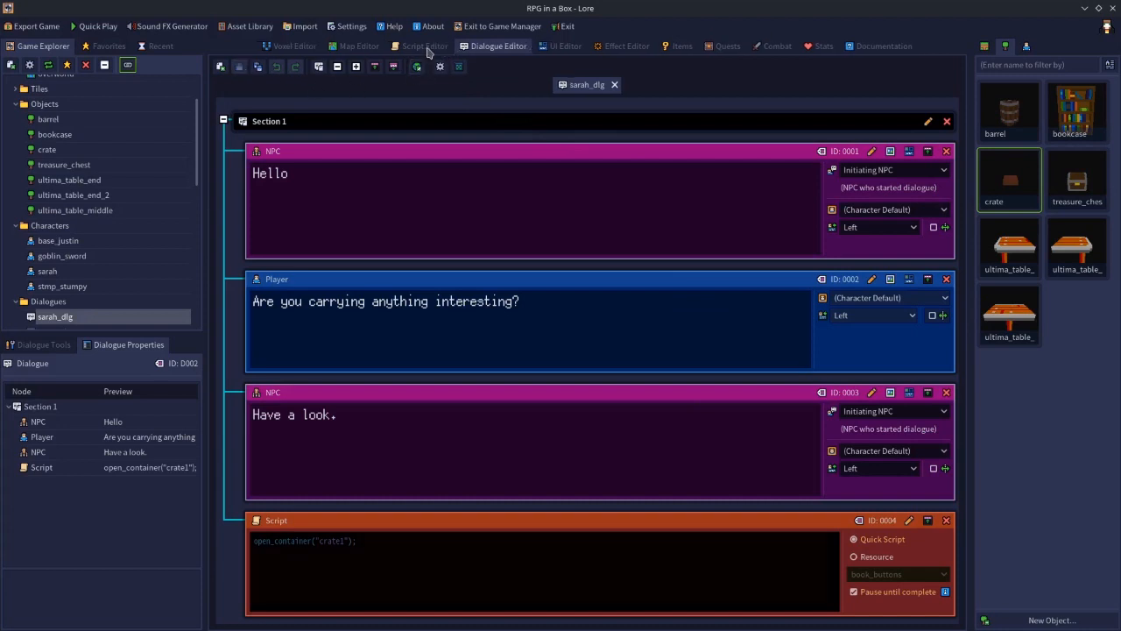
- Make the sarah character on the overworld map start the sarah_dlg dialogue when the player interacts with her
left_click(361, 46)
left_click(552, 337)
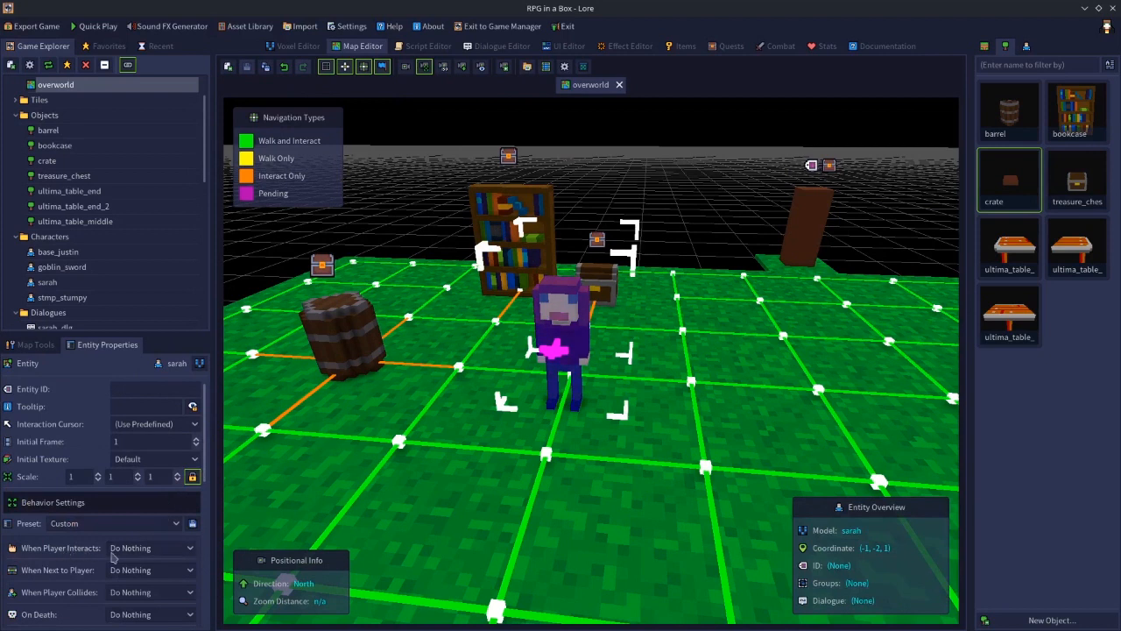
left_click(145, 550)
left_click(143, 578)
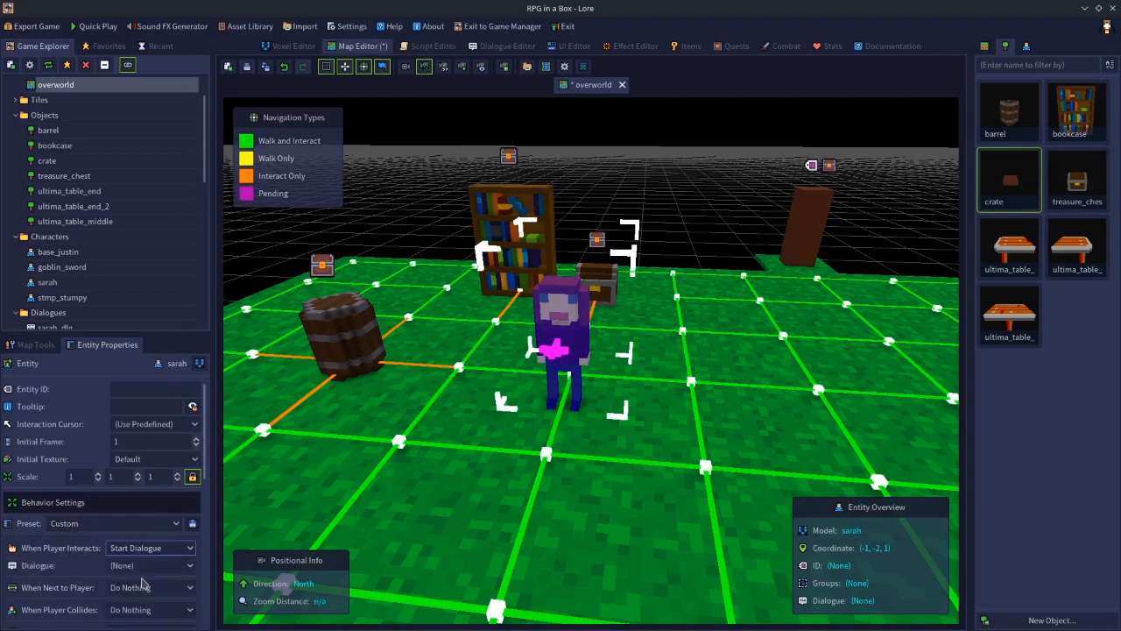
left_click(131, 565)
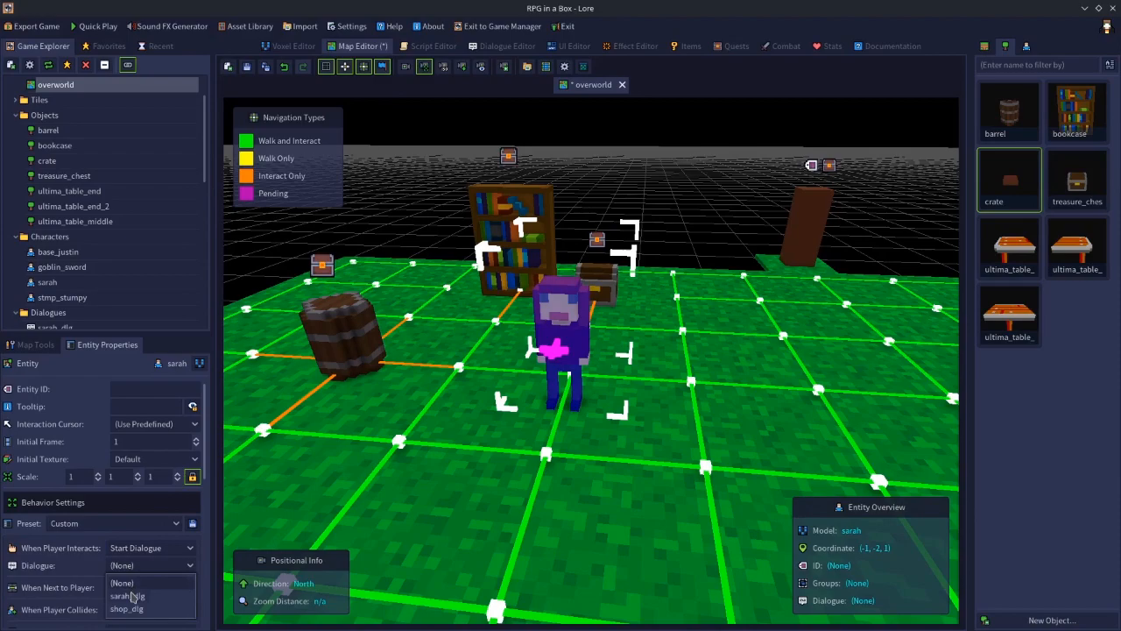
left_click(131, 596)
- Playtest the game: approach the crate, talk to Sarah through to the opening of her inventory, and close it
key("F5")
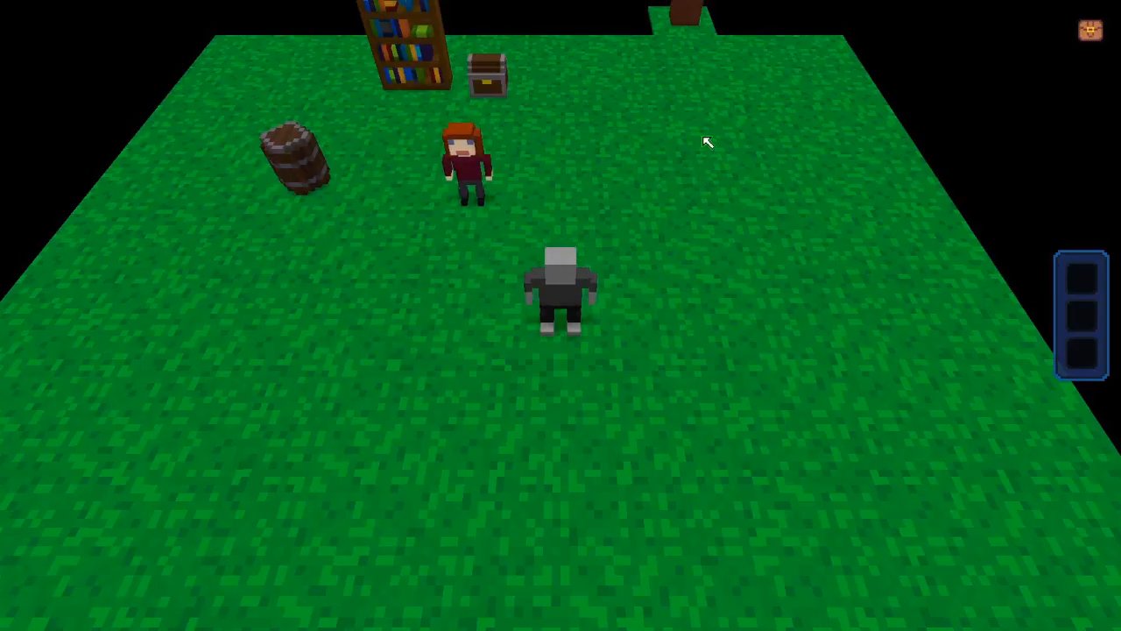
left_click(707, 142)
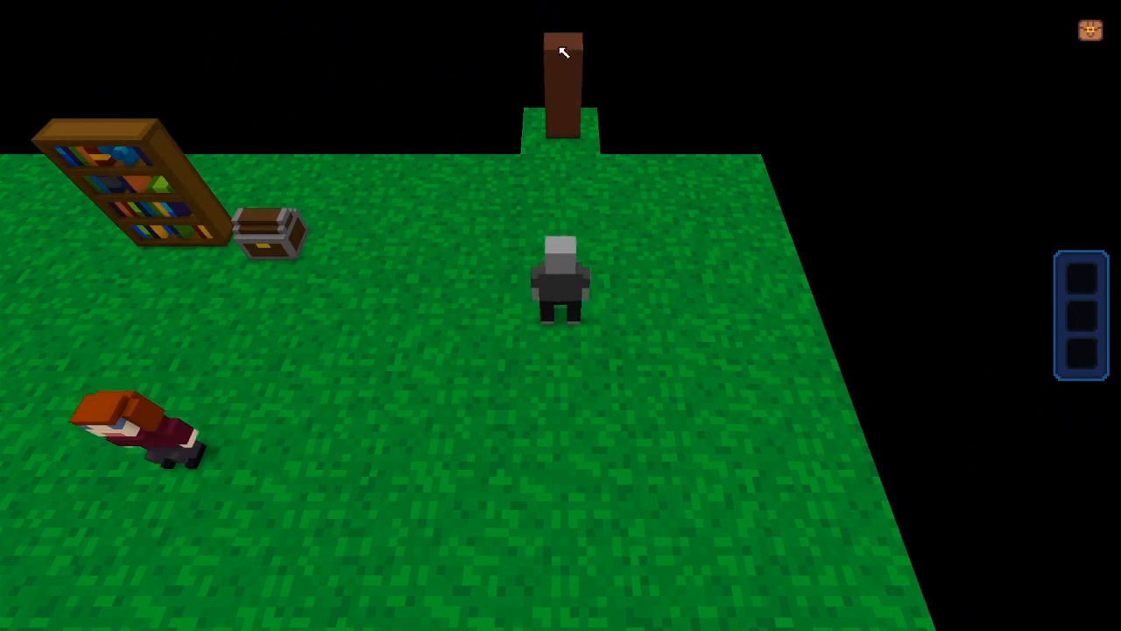
left_click(495, 403)
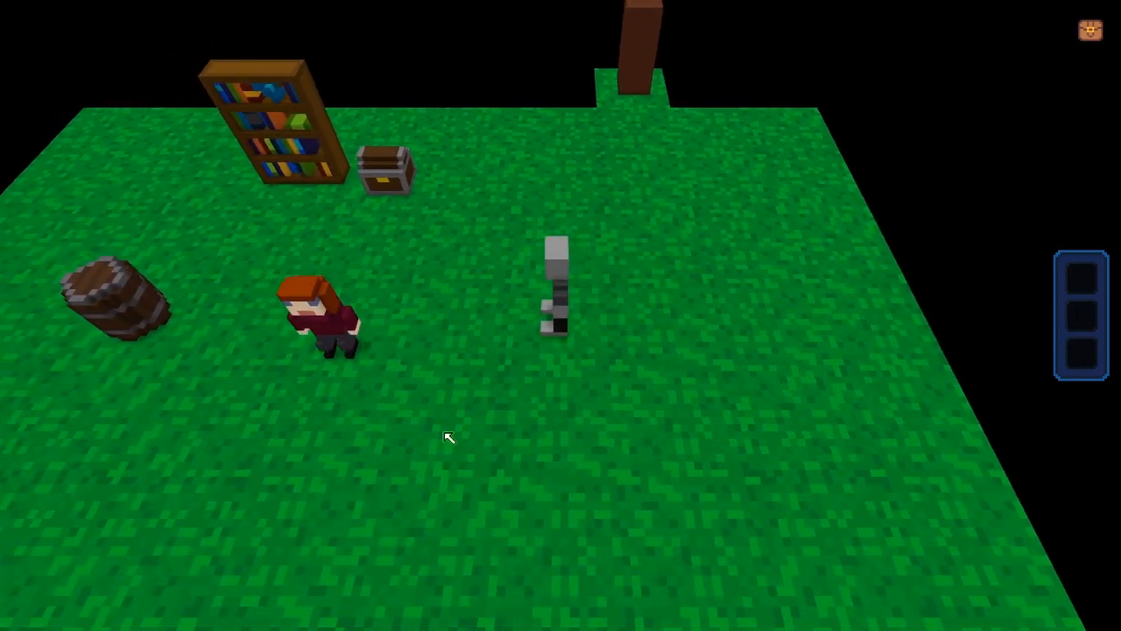
left_click(322, 306)
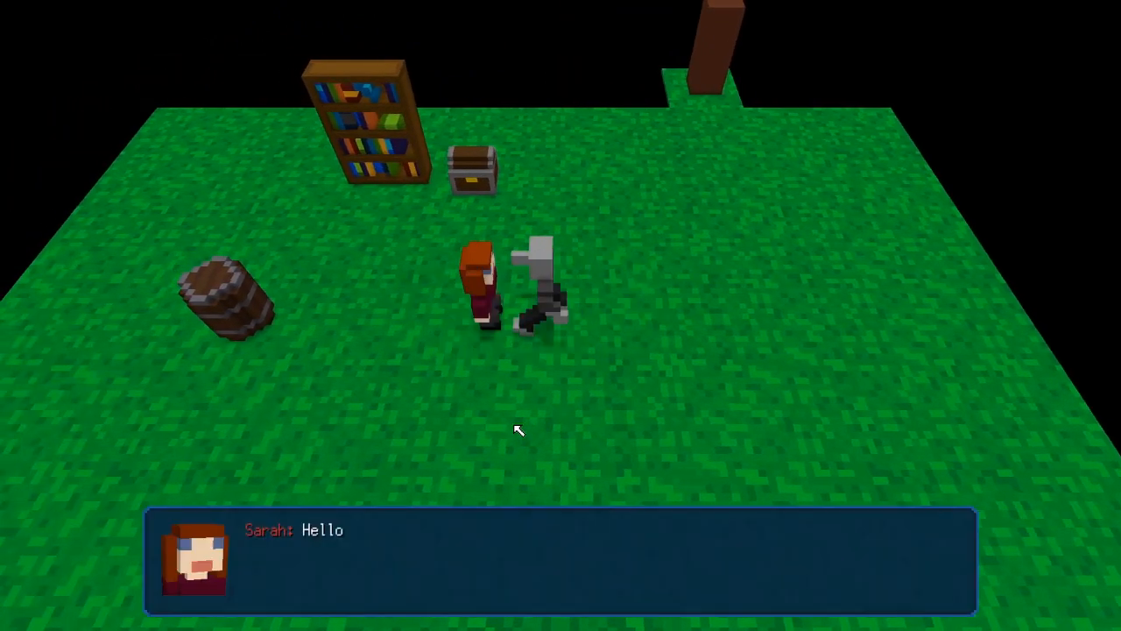
left_click(369, 464)
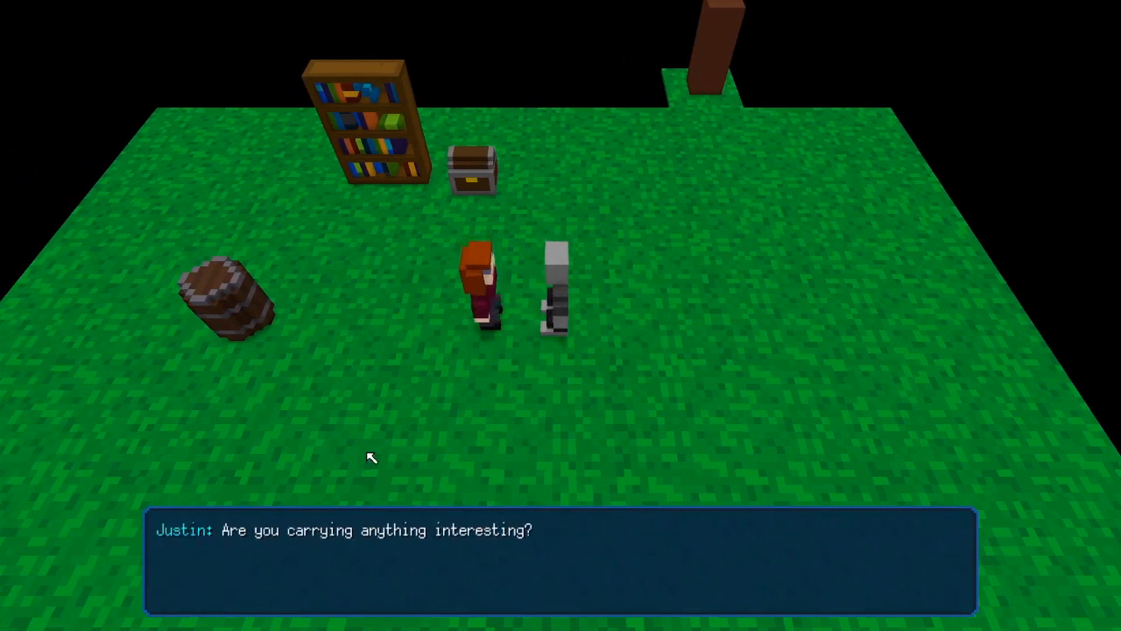
left_click(372, 457)
left_click(371, 458)
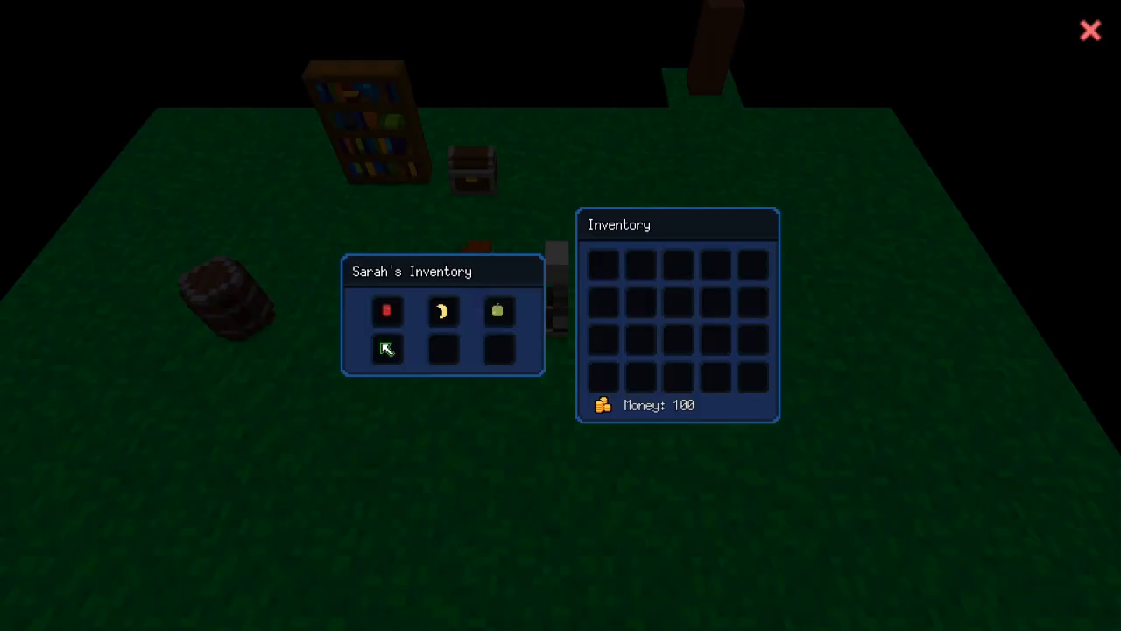
mouse_move(398, 320)
key("Escape")
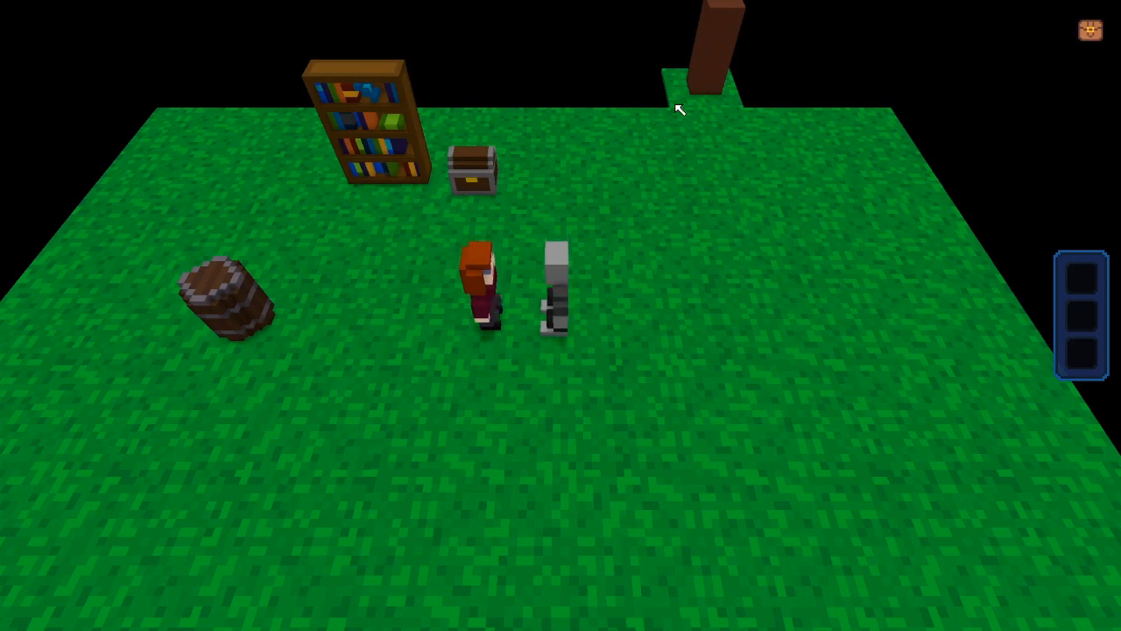
- Talk to Sarah again to inspect the items in her inventory, close it and walk back towards the crate
left_click(482, 290)
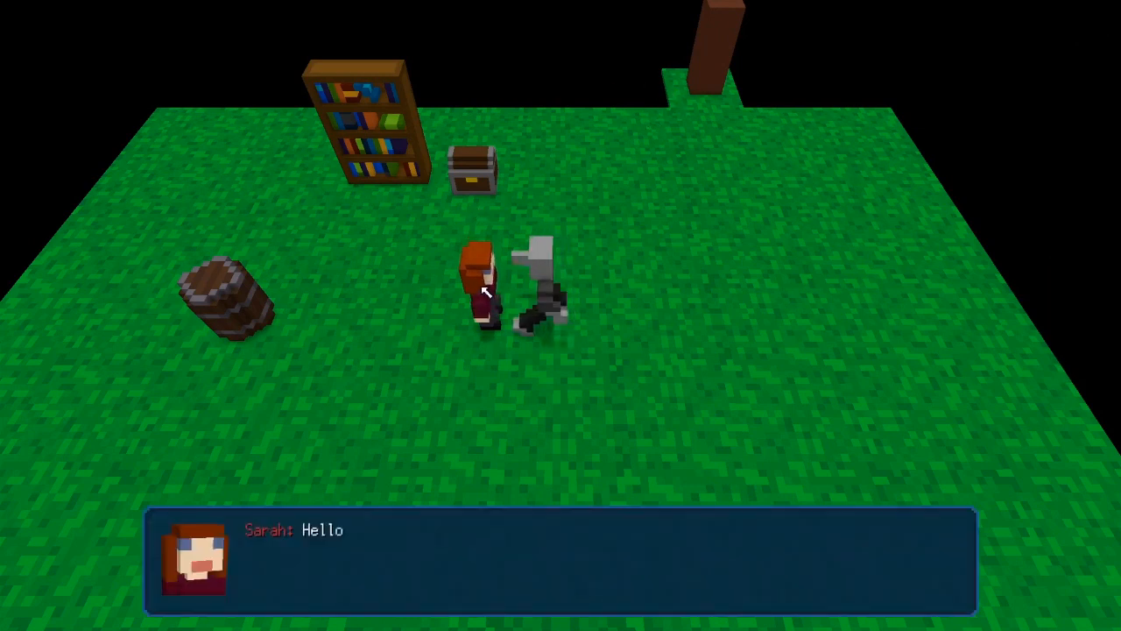
left_click(388, 385)
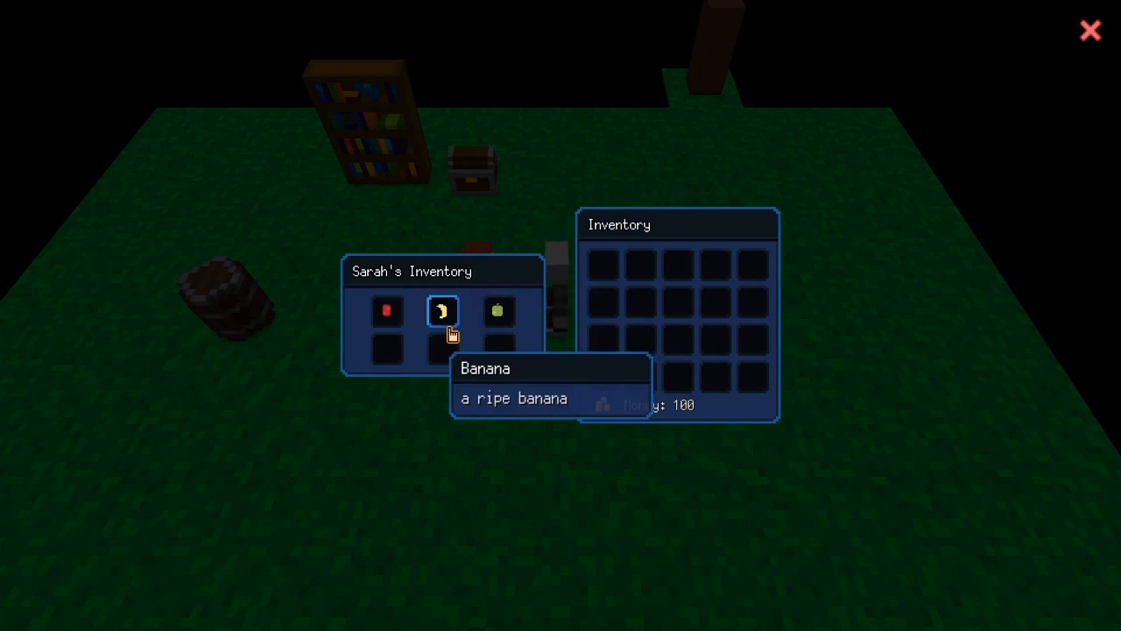
key("Escape")
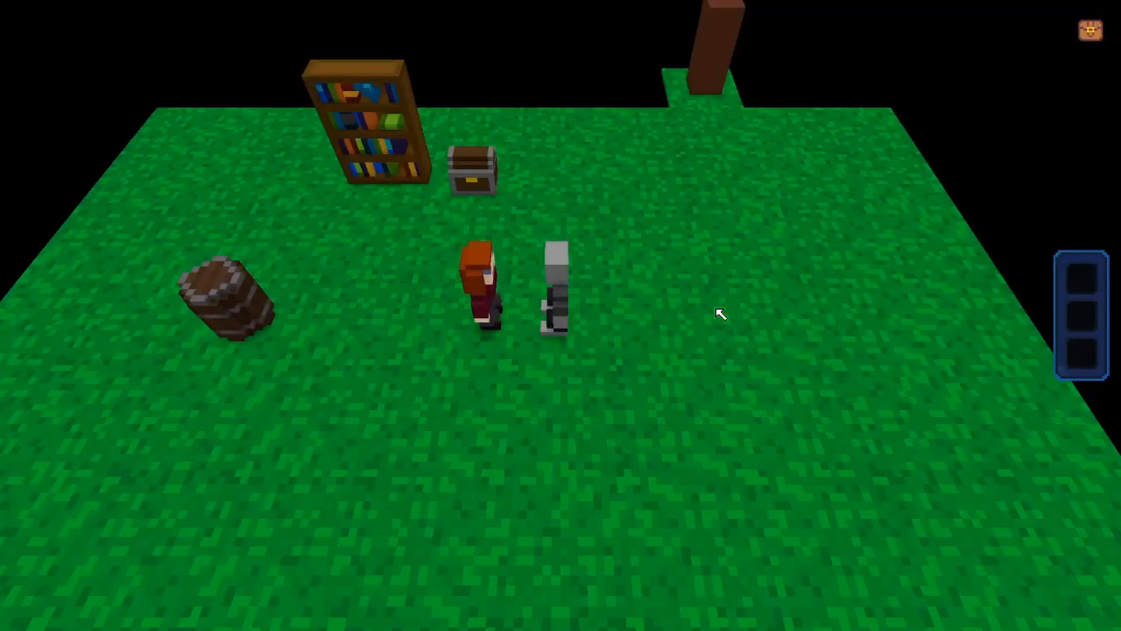
key("d")
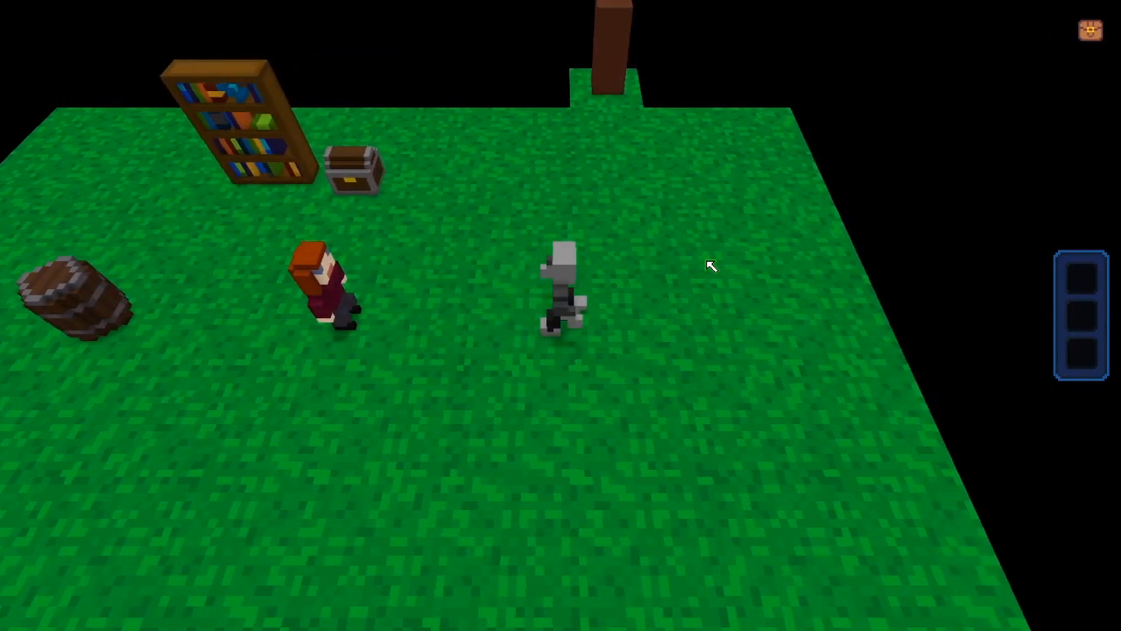
key("w")
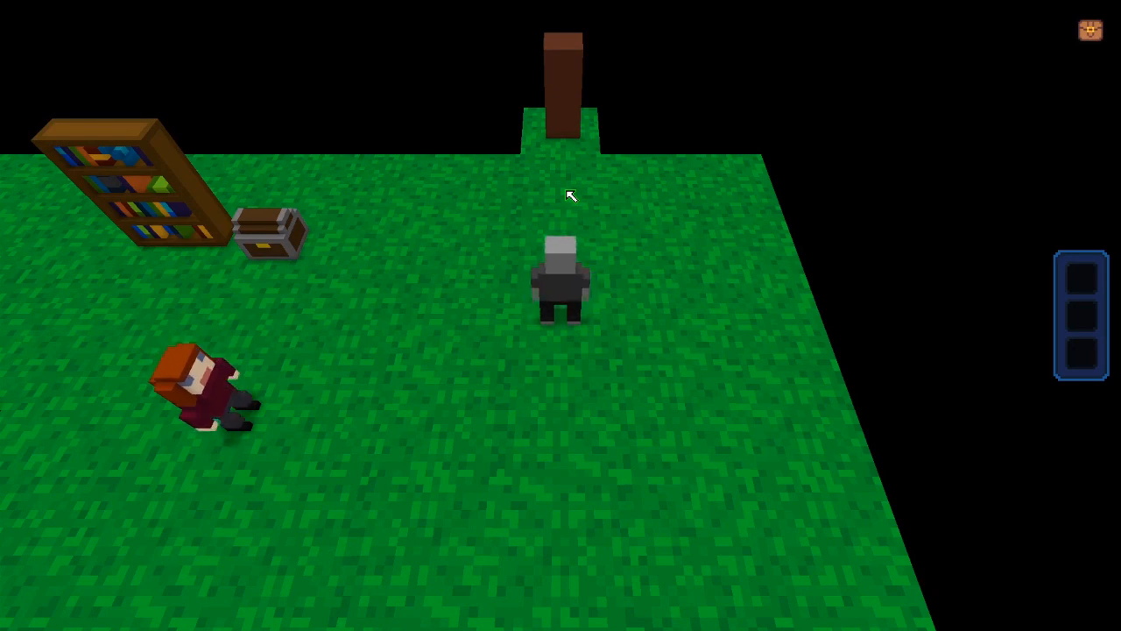
- Run hide_group("containers") in the debug console to hide the crate, and close the console
key("grave")
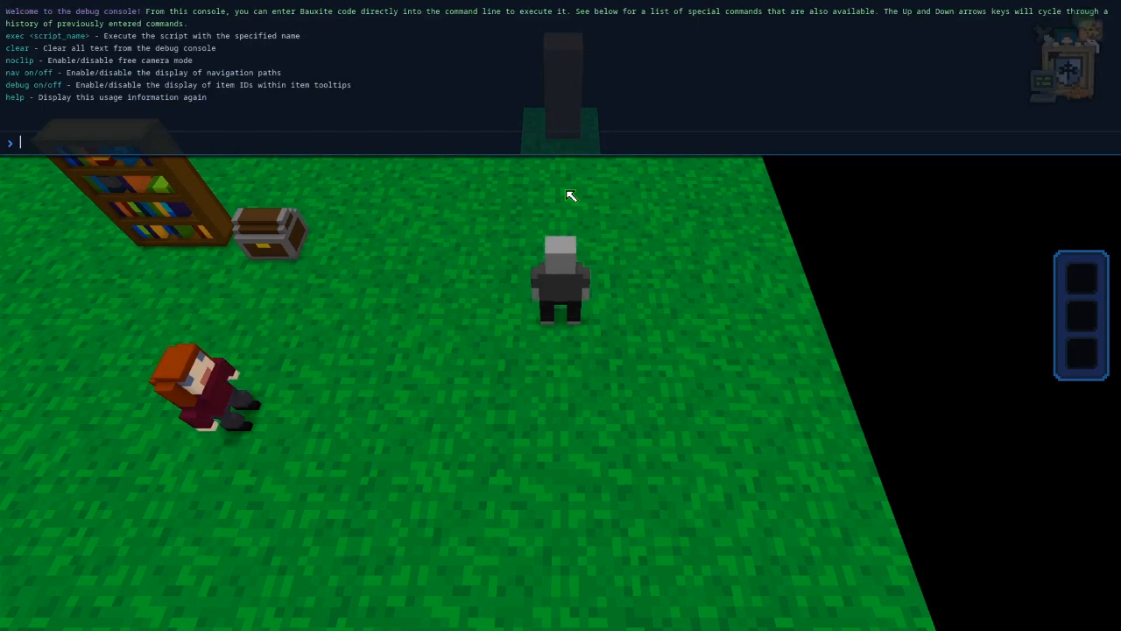
type("hidegroup")
key("Left")
key("Left")
key("Left")
type("_")
key("End")
type("(\"")
key("Return")
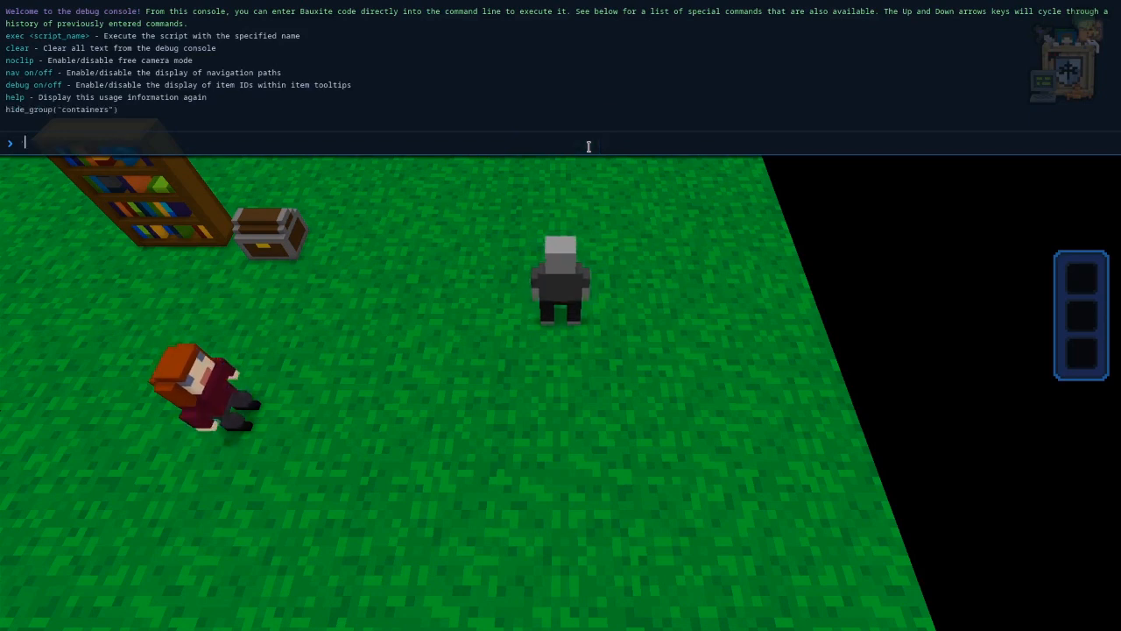
type("s")
key("grave")
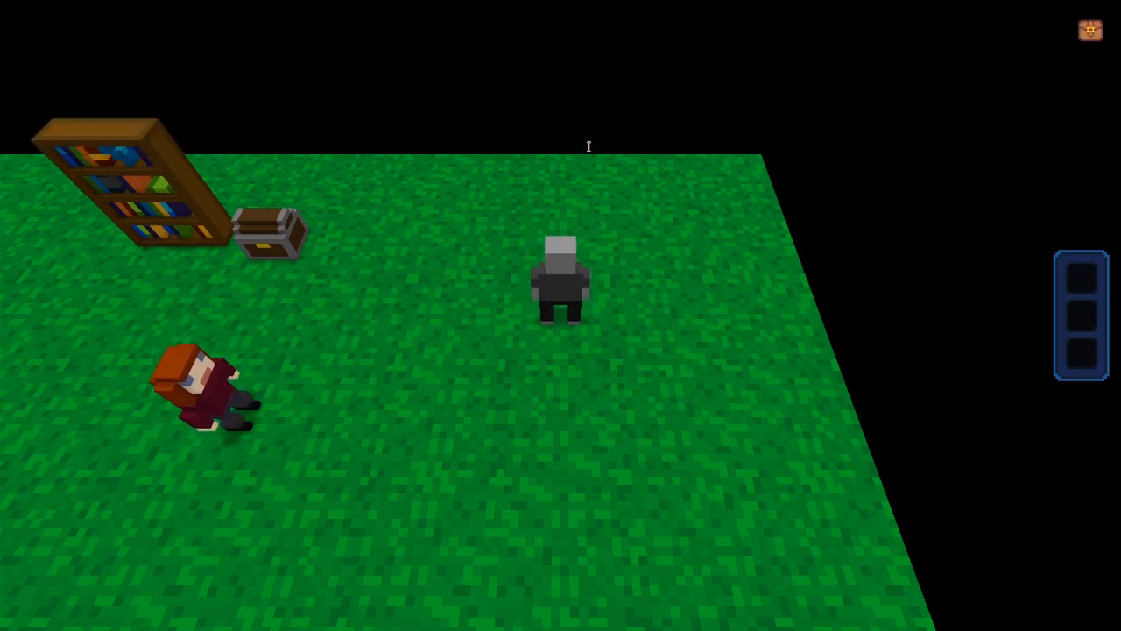
- Walk the player up to the map edge by the hidden crate to test access to its tile, and return
key("w")
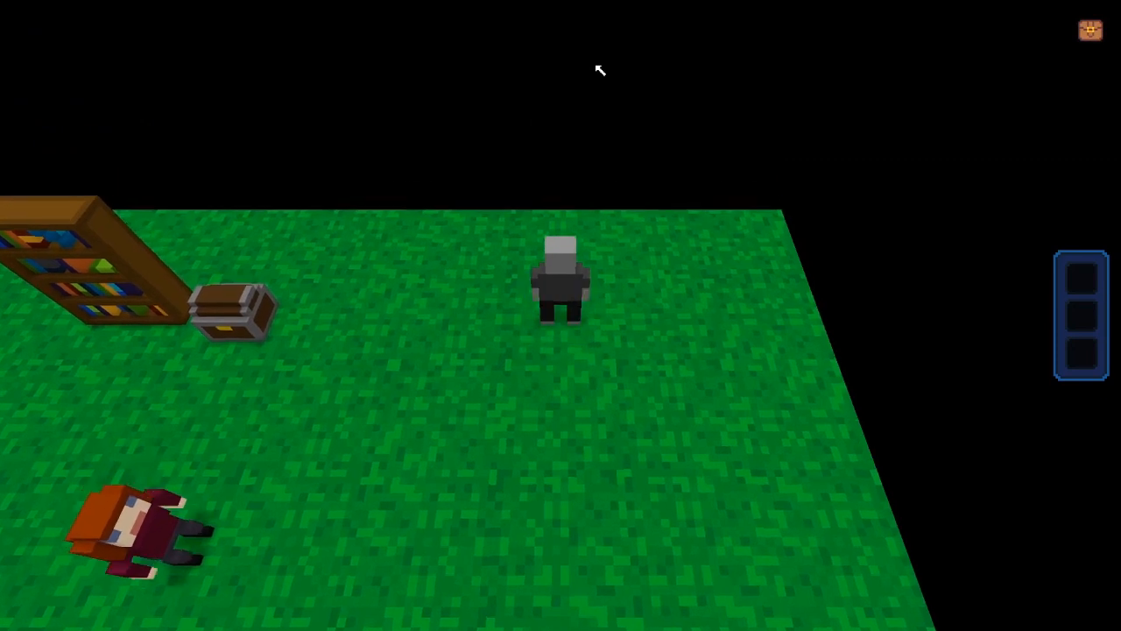
key("w")
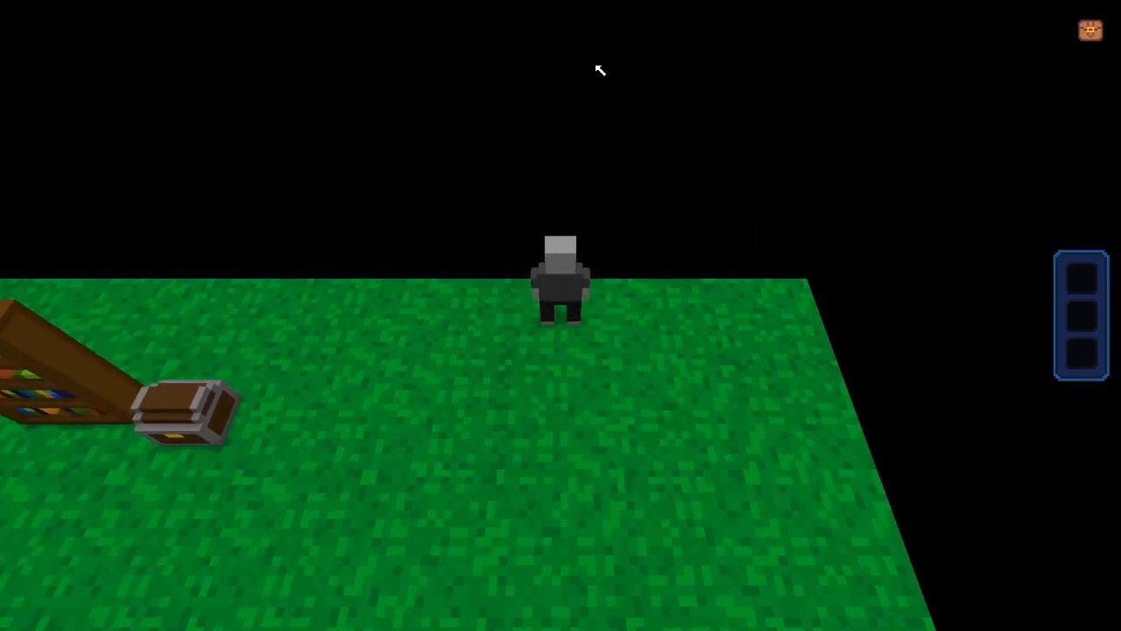
key("s")
key("w")
key("s")
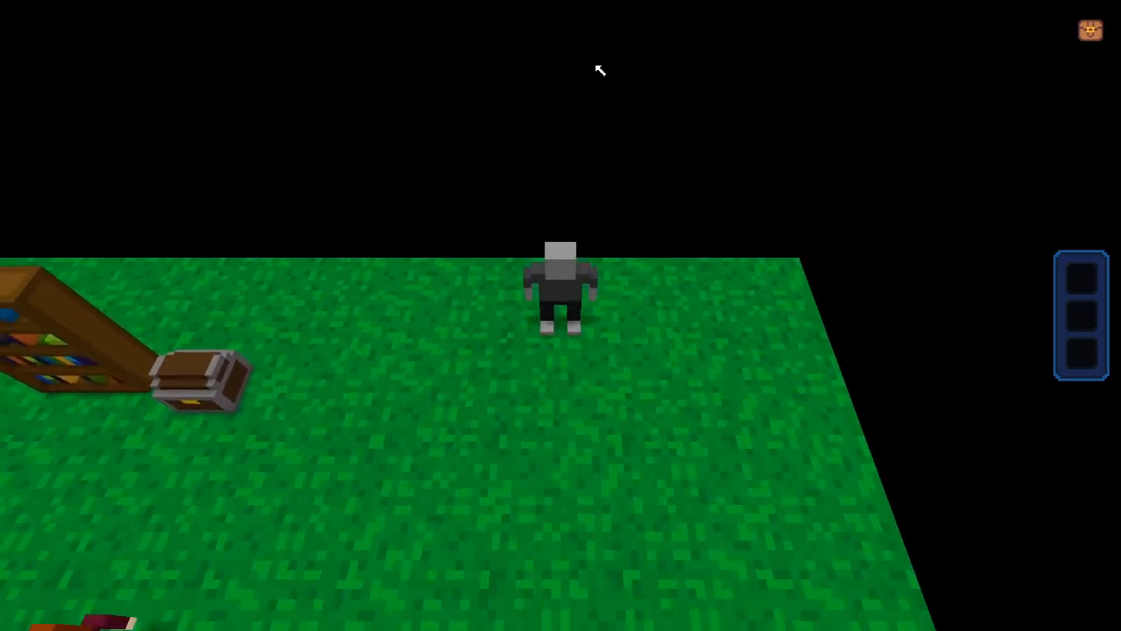
key("s")
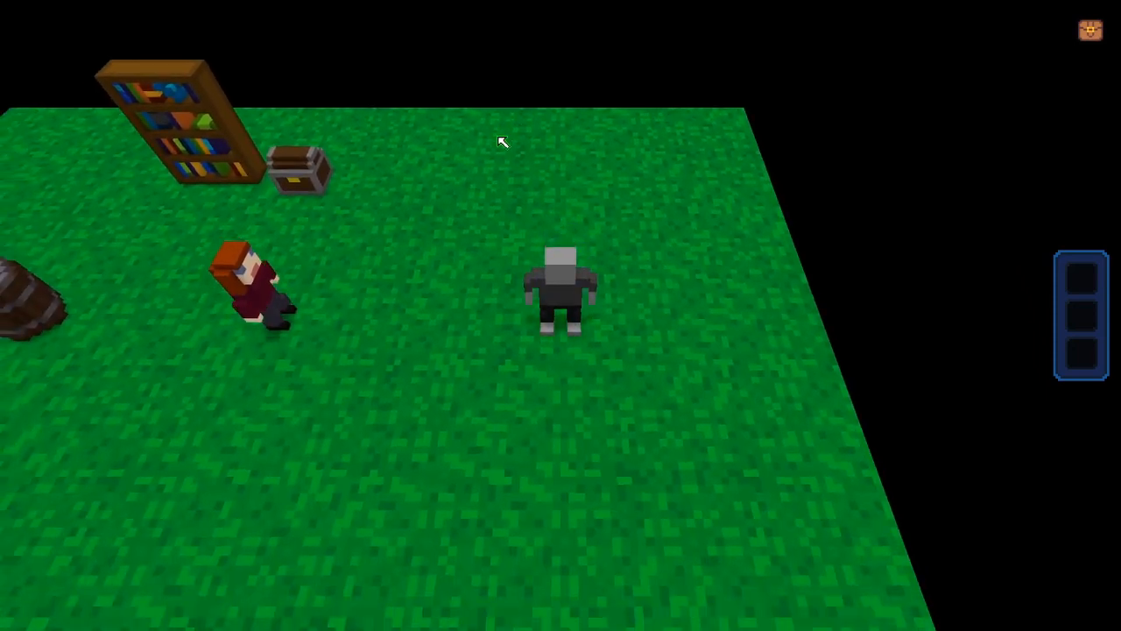
- Check Sarah's inventory through her dialogue with the crate hidden, close it and end the playtest
left_click(290, 281)
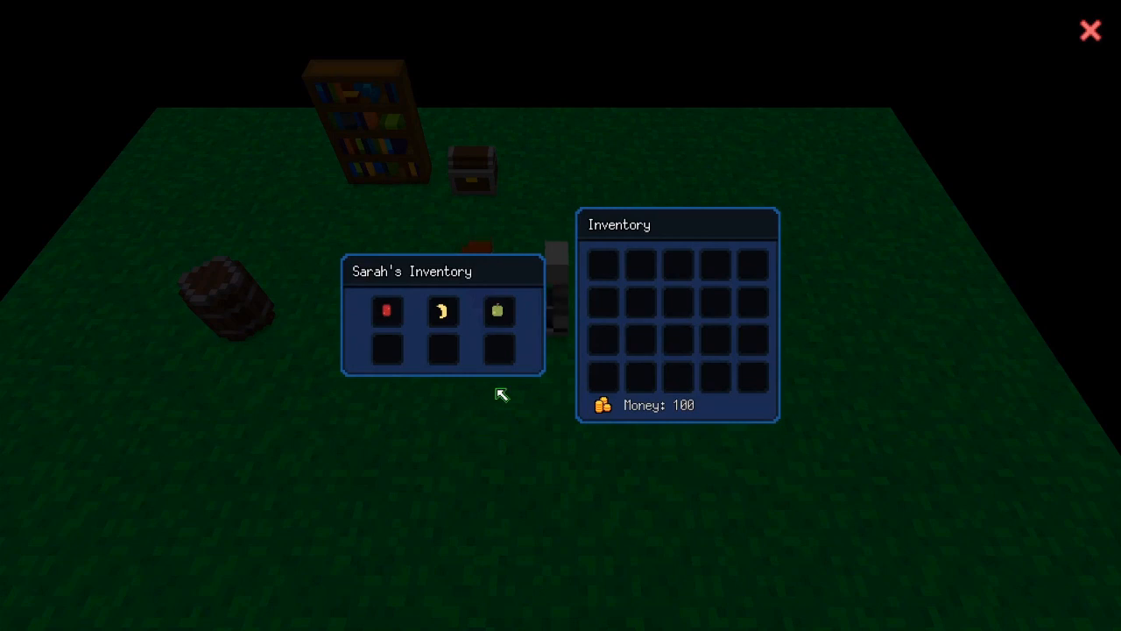
key("Escape")
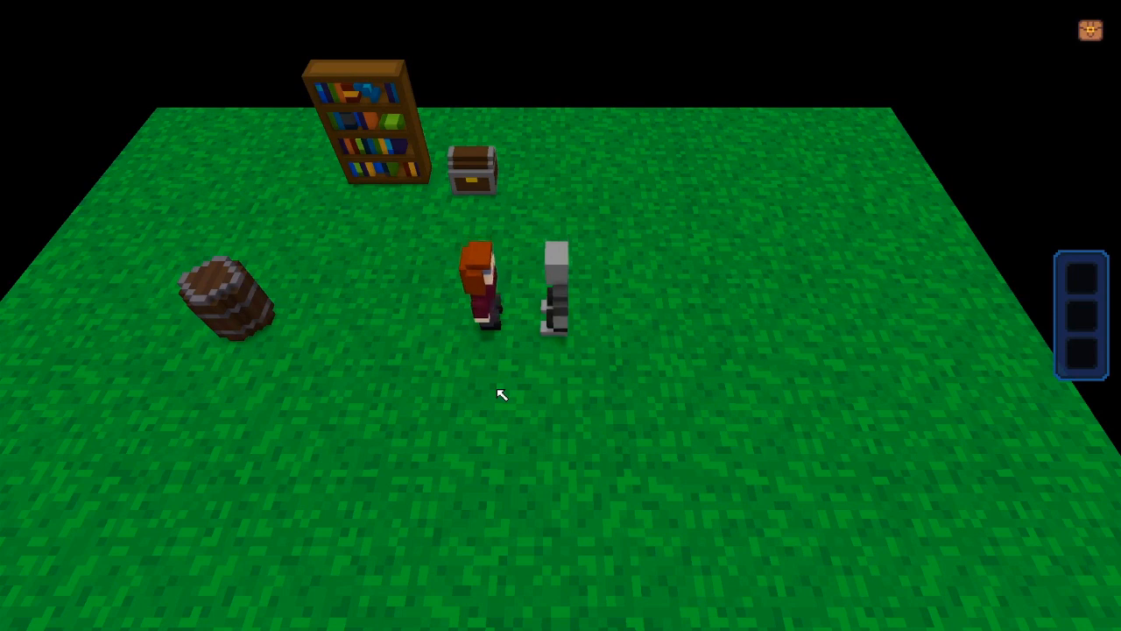
key("Escape")
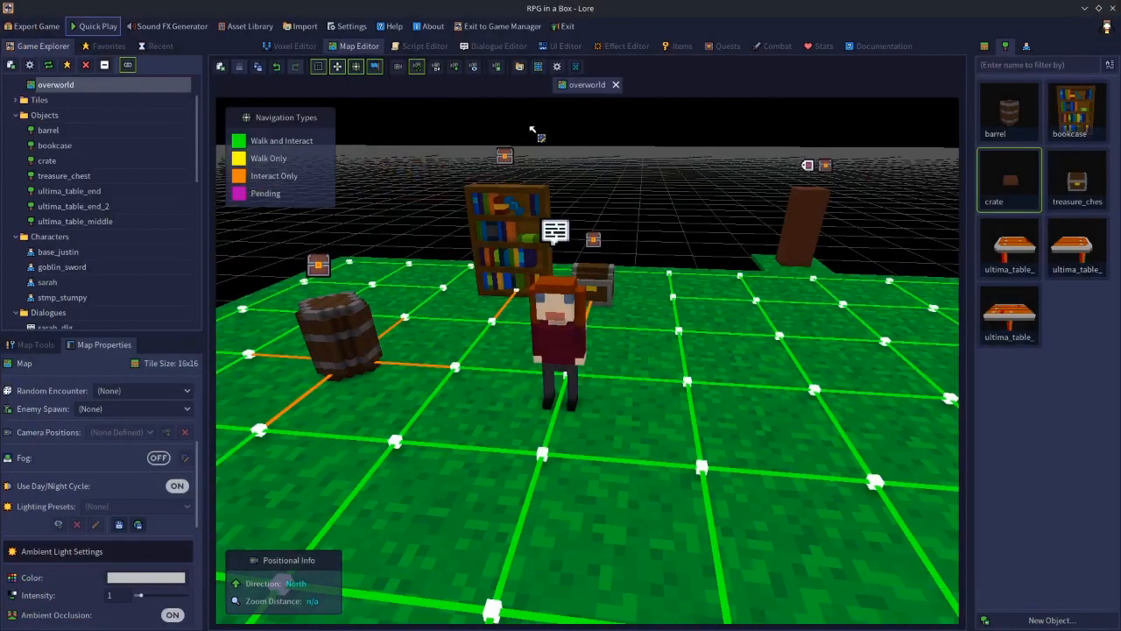
- Replace the open open_chest script with the startup script, add hide_group("container") below its load_map line, and apply and save it
left_click(443, 48)
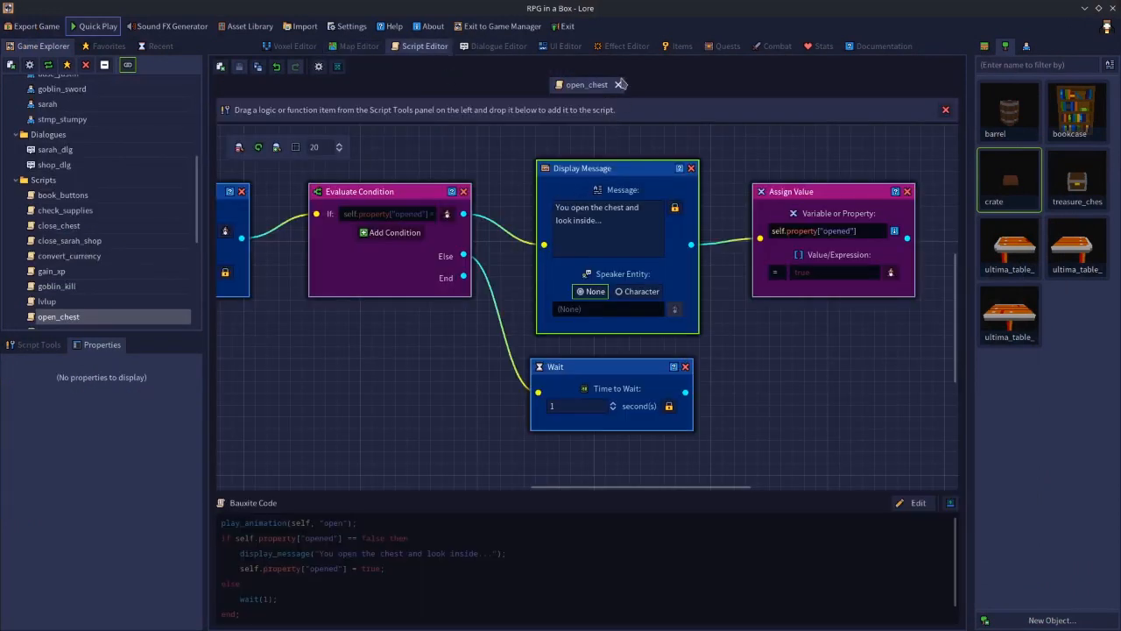
left_click(618, 84)
double_click(535, 272)
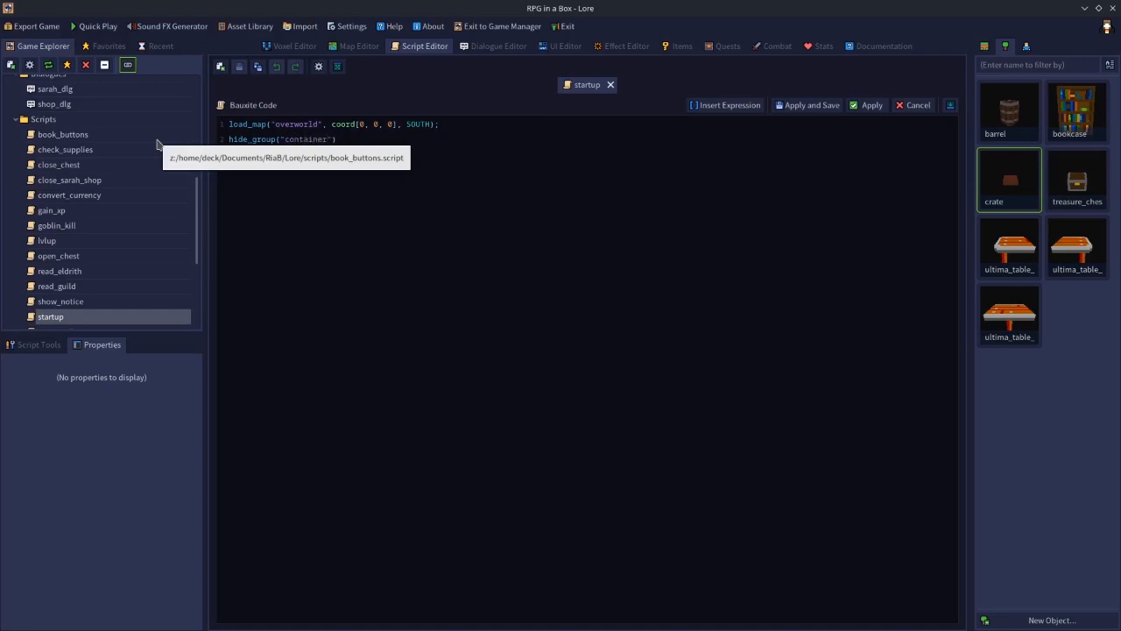
left_click(795, 106)
left_click(951, 105)
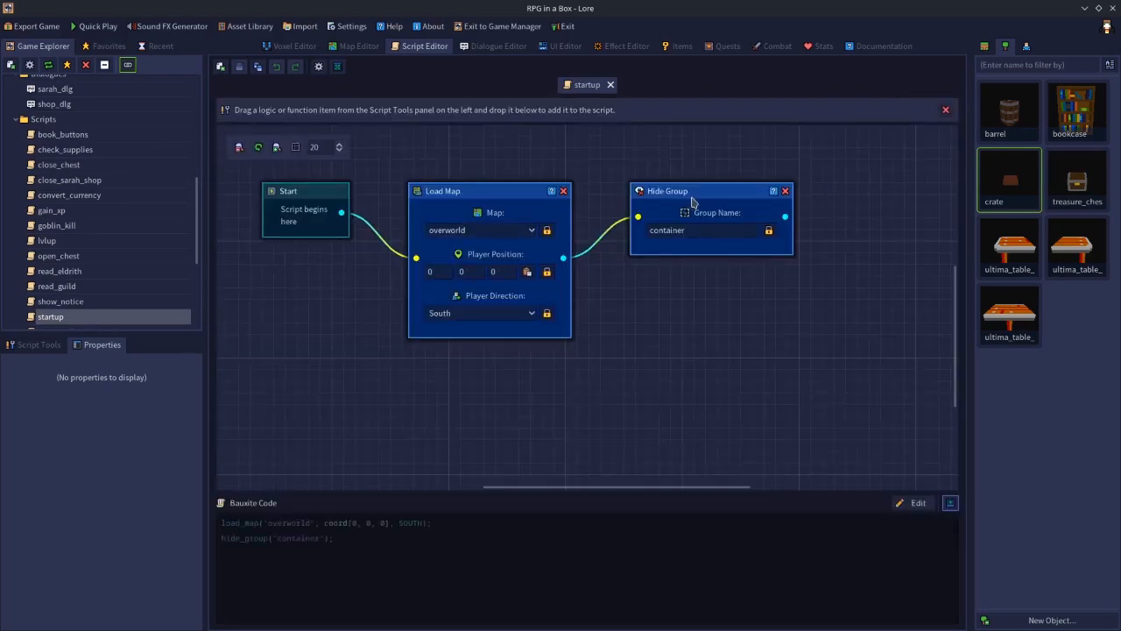
- Set the Hide Group node's group name to containers, playtest the game with the startup script, and end the playtest
left_click(721, 228)
left_click(94, 25)
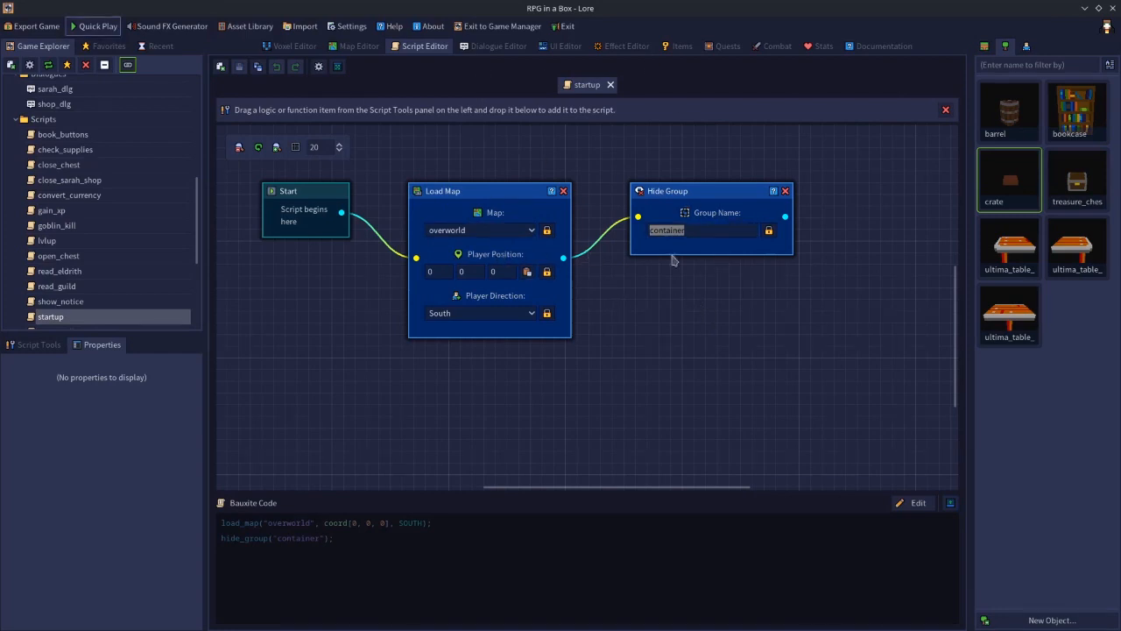
left_click(701, 223)
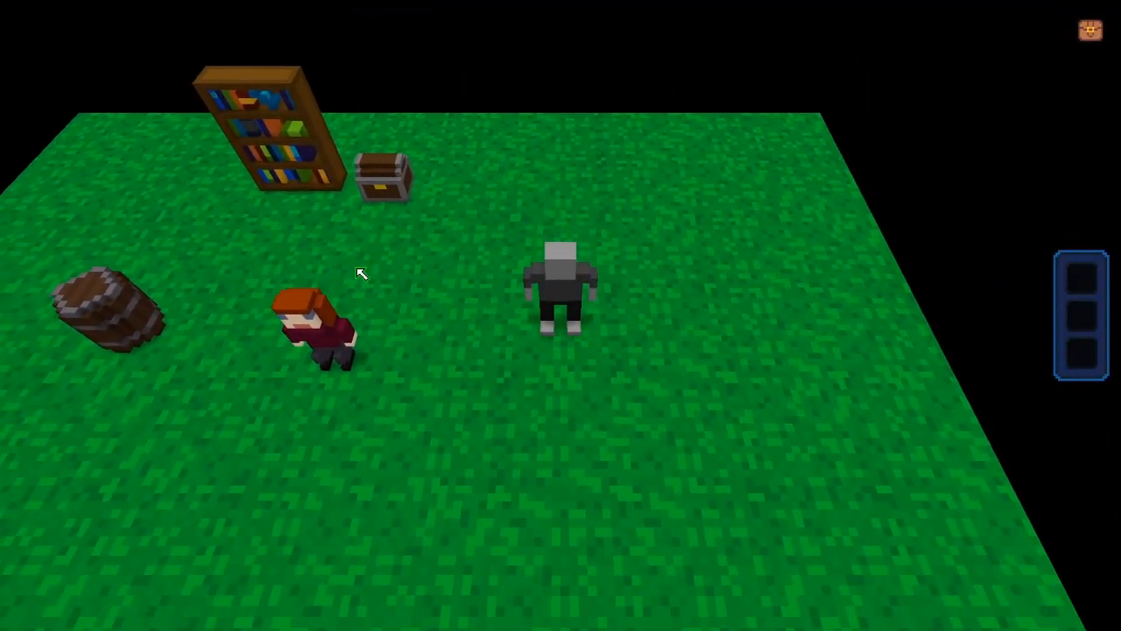
key("alt+F4")
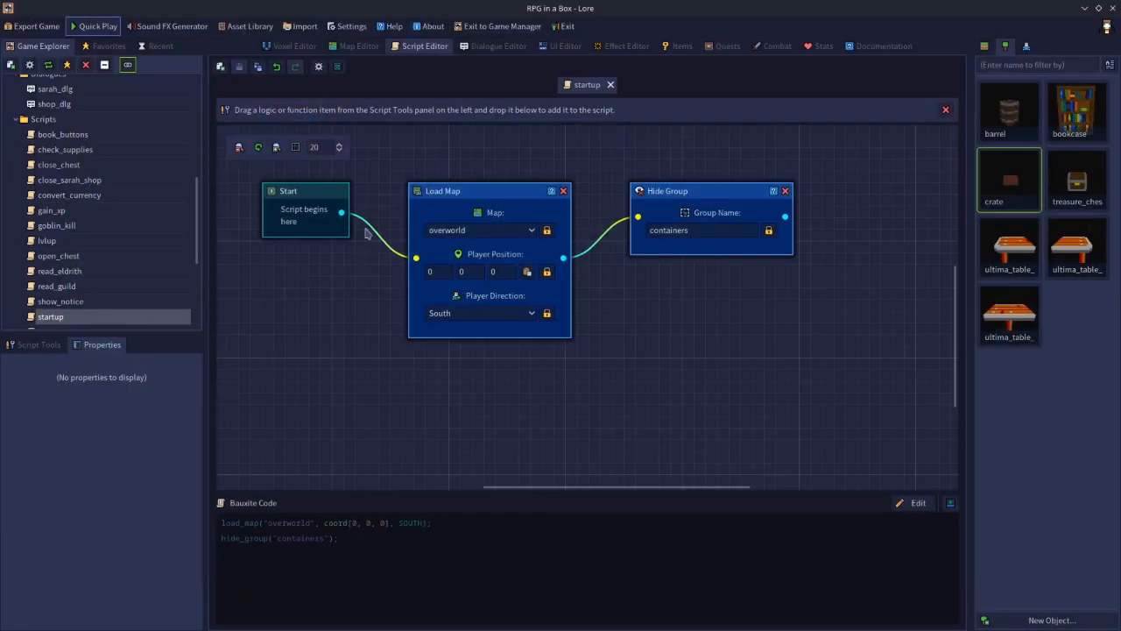
- Return to the overworld map and inspect the entity properties of the treasure chest and the upper crate at the map edge
left_click(370, 48)
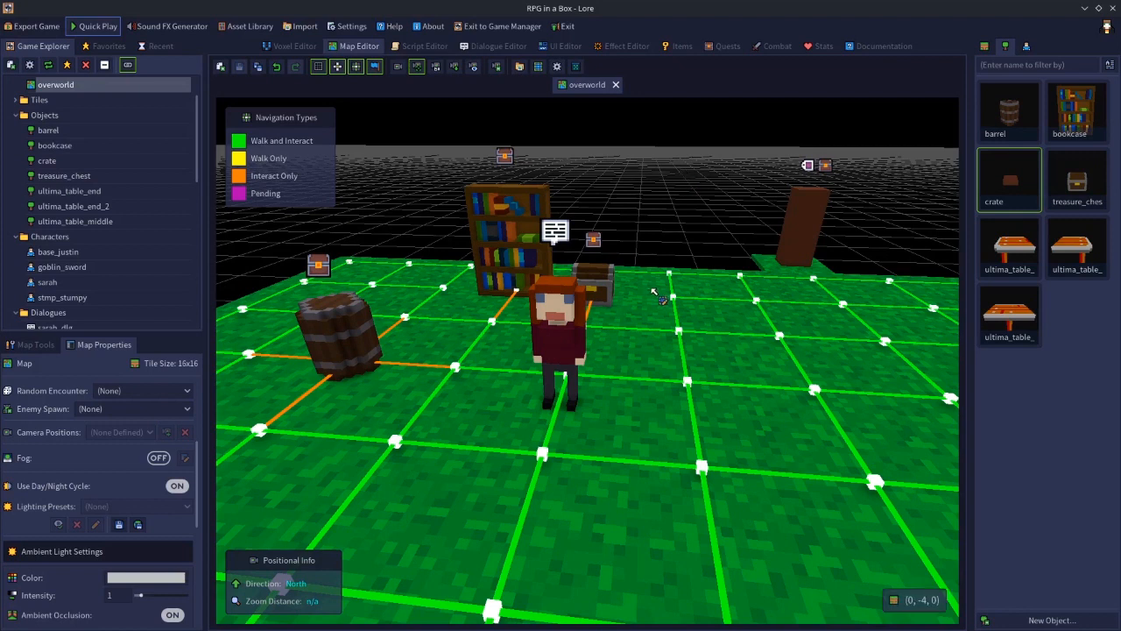
left_click(602, 280)
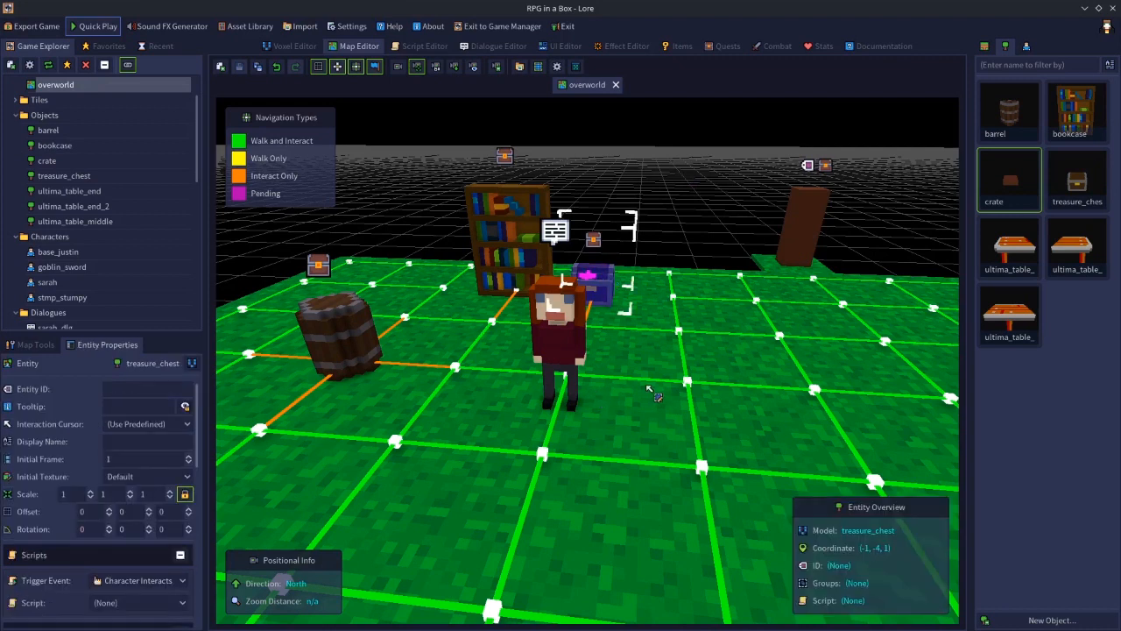
right_click_drag(750, 215, 675, 201)
key("w")
key("d")
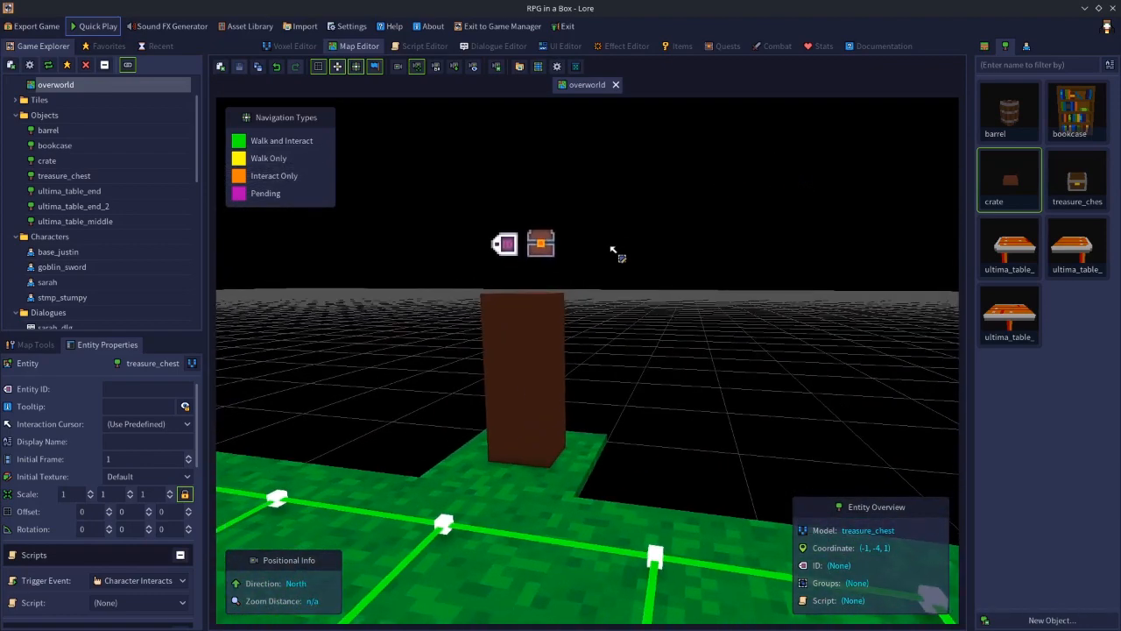
left_click(547, 309)
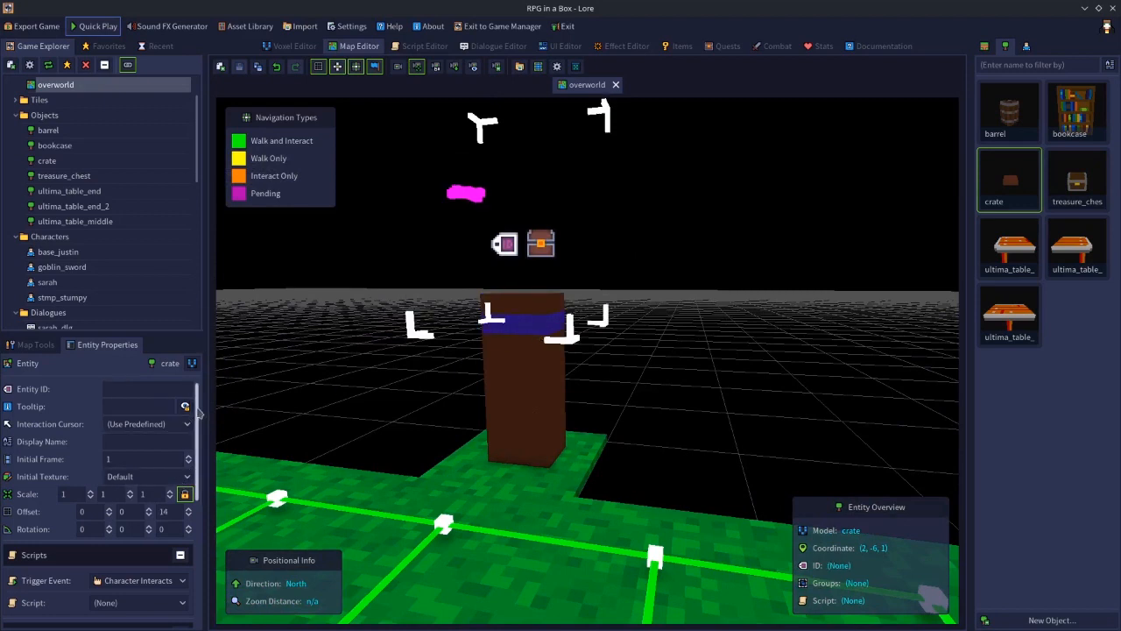
- Set the selected crate's entity ID to box2
scroll(199, 506, "down", 3)
scroll(199, 505, "up", 3)
left_click(154, 387)
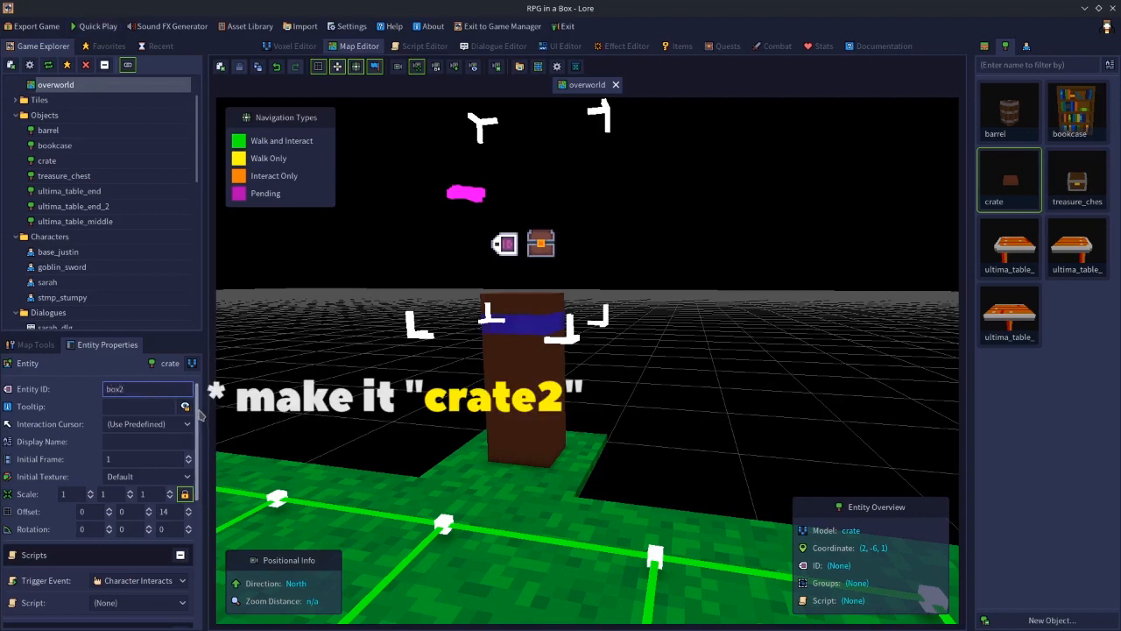
- Turn the crate into an item container that uses the container2 widget
scroll(137, 515, "down", 3)
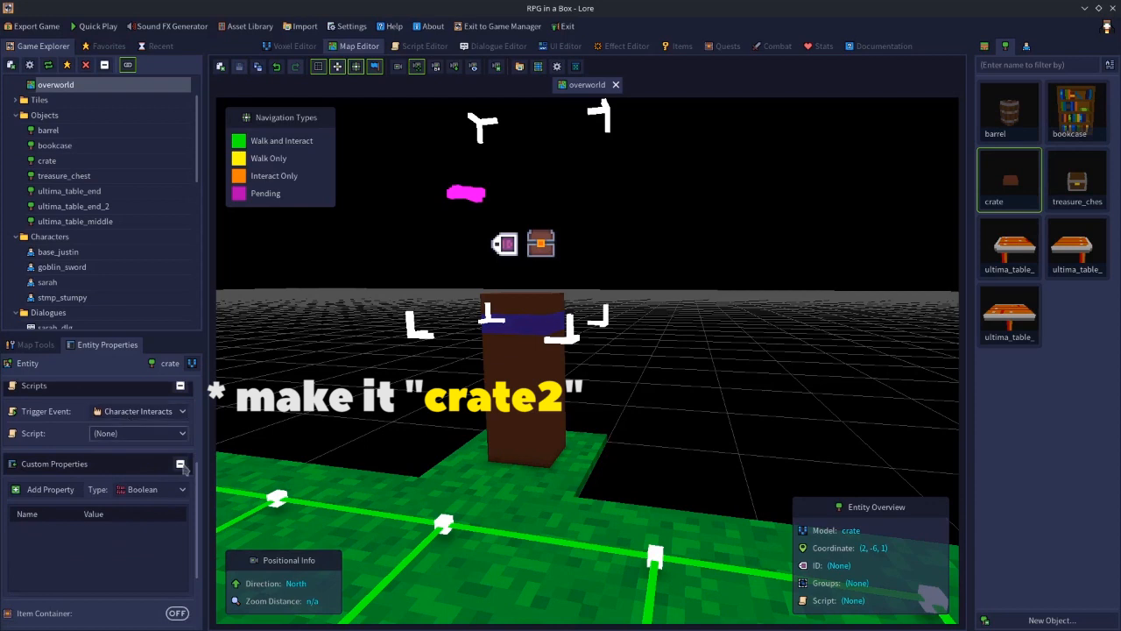
left_click(177, 613)
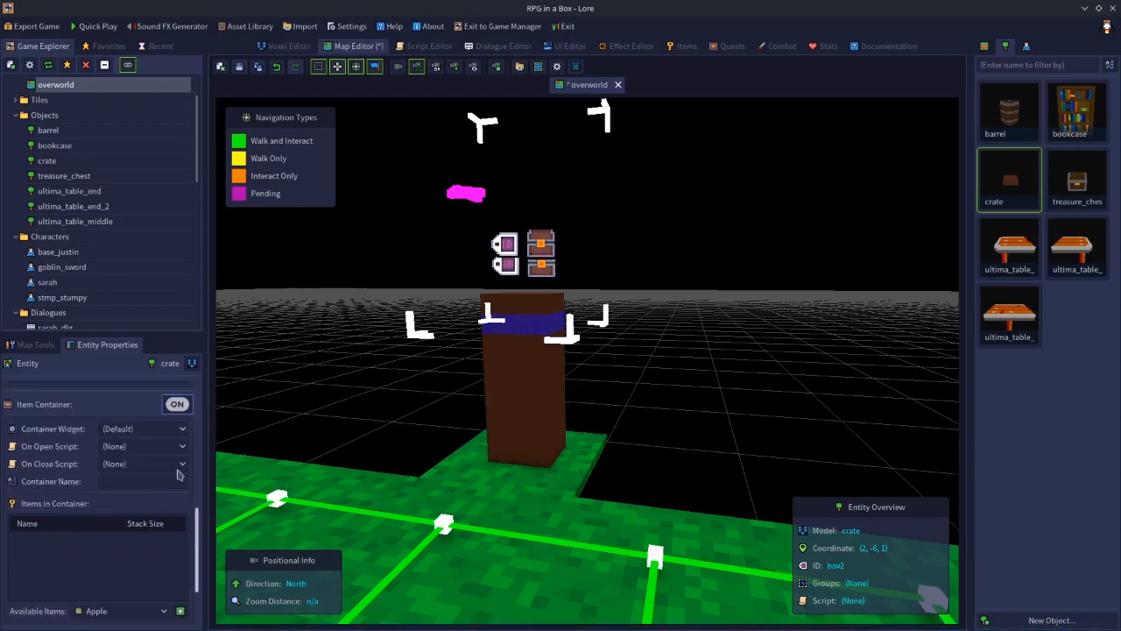
left_click(141, 428)
left_click(143, 486)
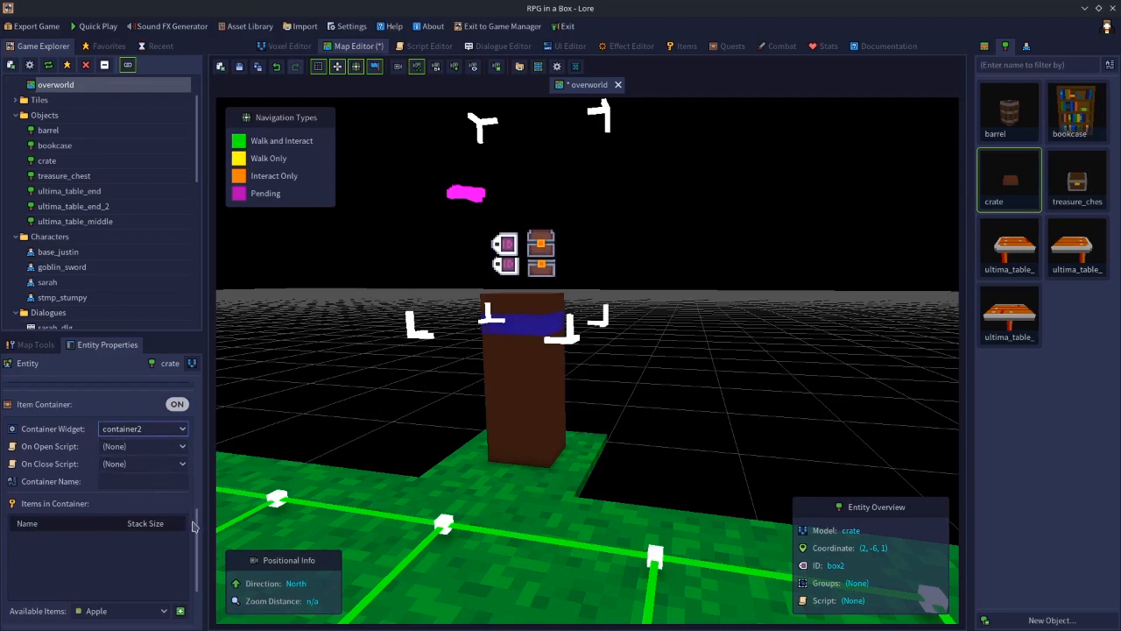
- Assign open_chest and close_chest as the crate's open and close scripts and name the container Treasure Chest
middle_click_drag(436, 429, 375, 427)
left_click(145, 446)
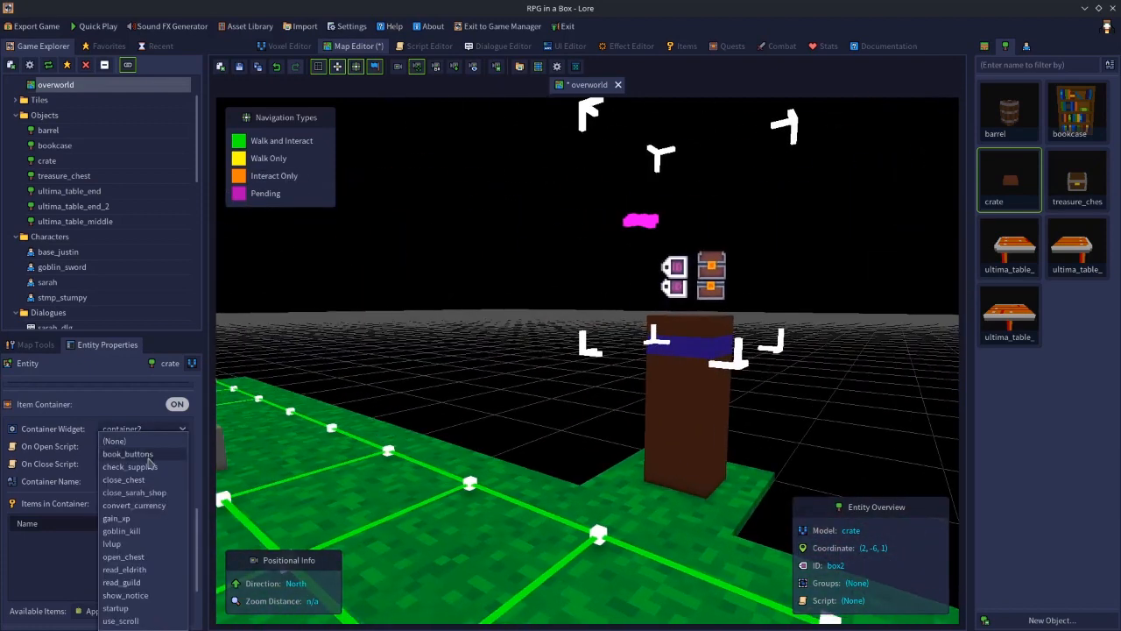
left_click(135, 559)
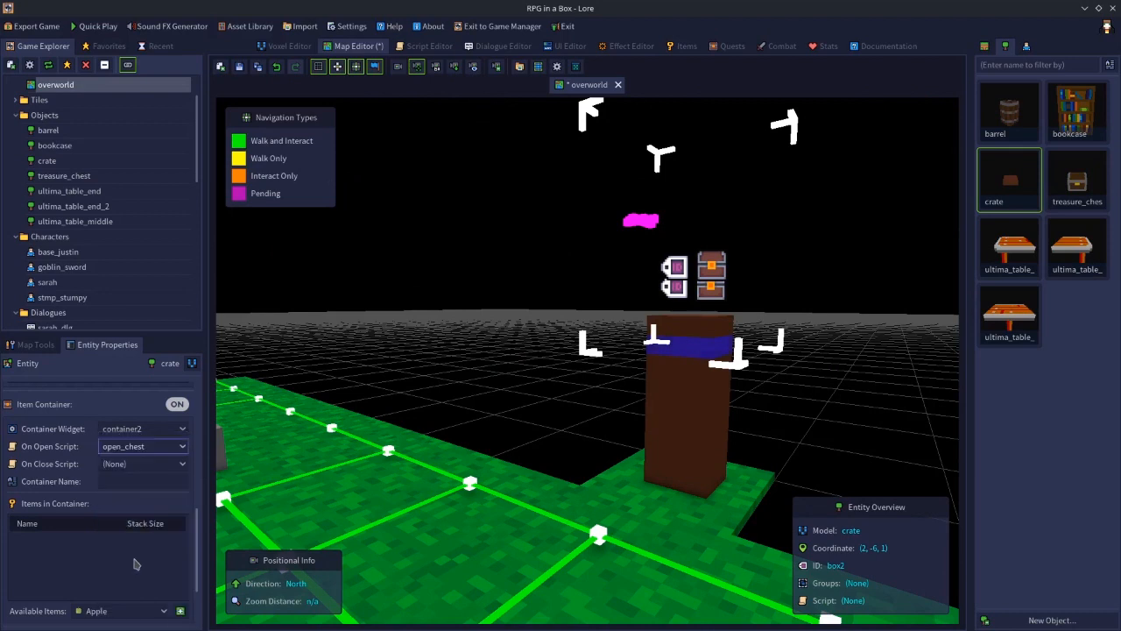
left_click(140, 464)
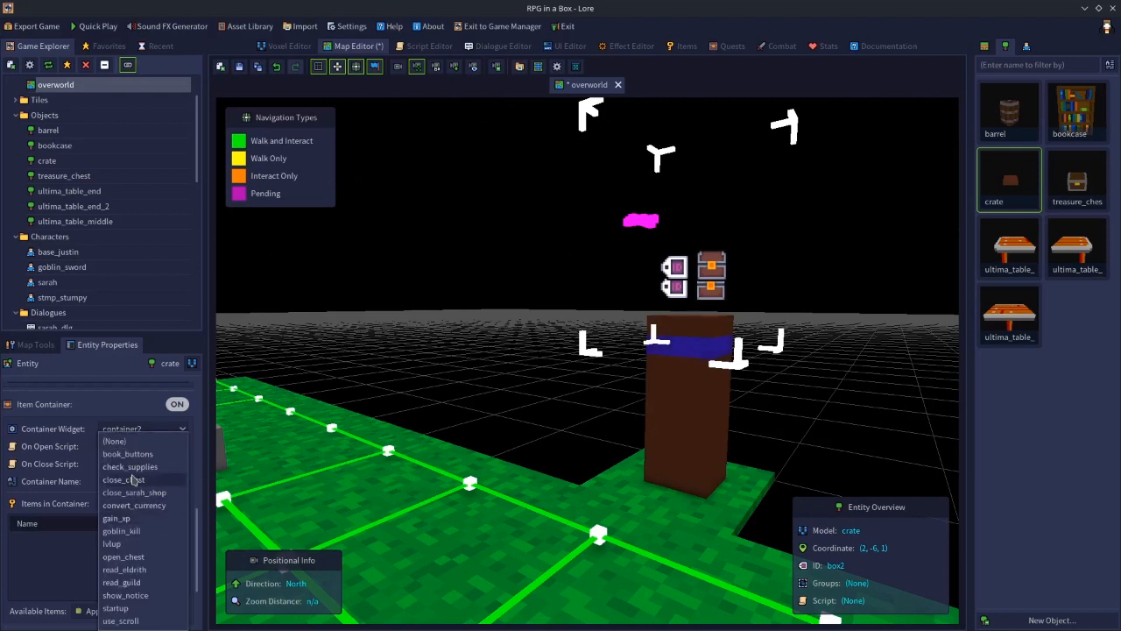
left_click(133, 481)
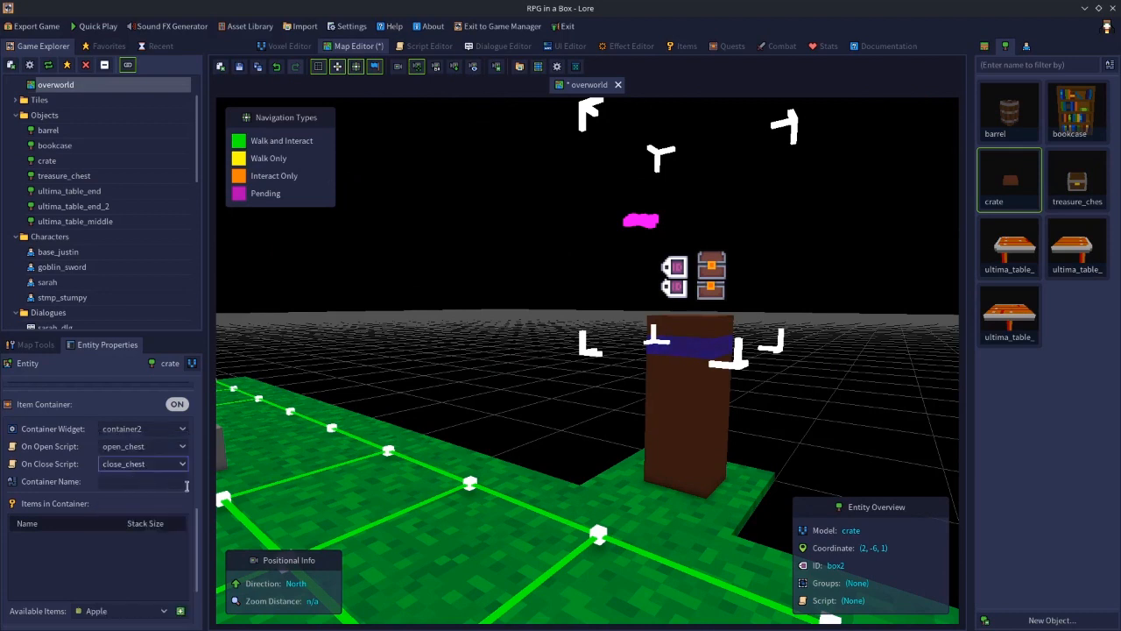
left_click(123, 481)
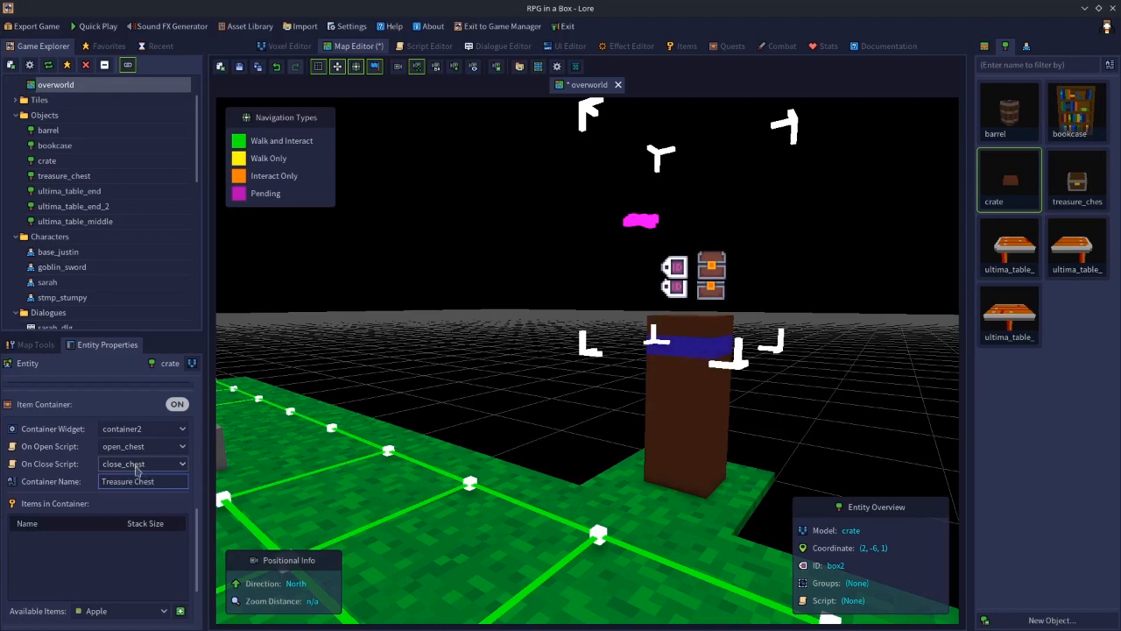
- Add a Ruby to the items in the crate's container
scroll(114, 578, "down", 1)
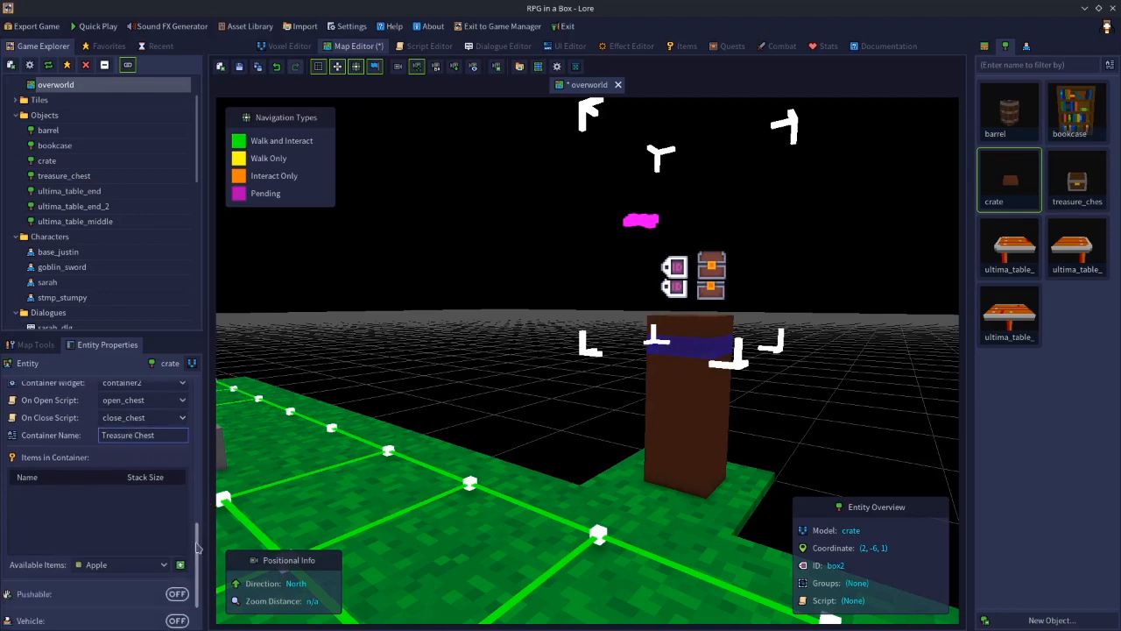
left_click(109, 565)
left_click(100, 582)
left_click(96, 567)
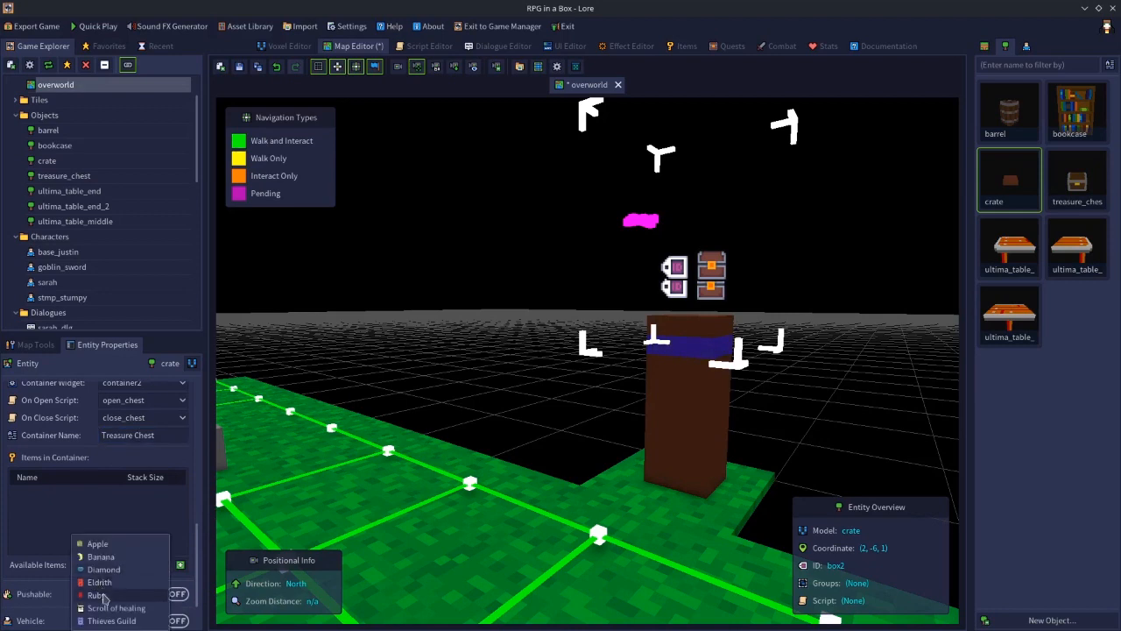
left_click(98, 595)
left_click(179, 564)
- Add Diamond to the crate's container with a stack size of 5 and save the map
left_click(132, 567)
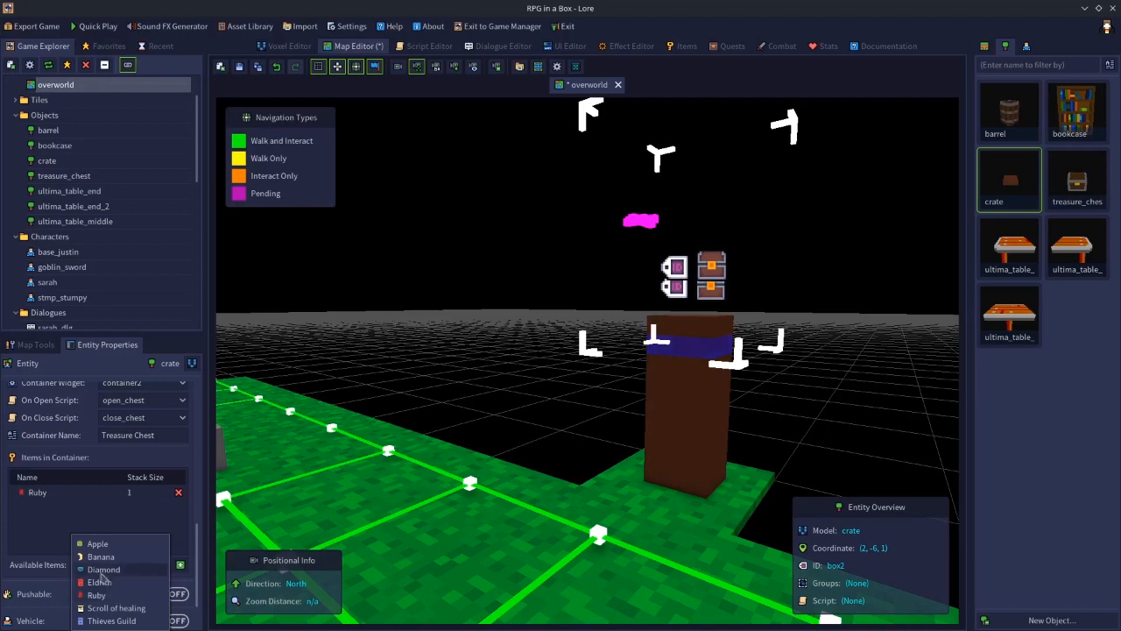
left_click(105, 569)
left_click(180, 564)
double_click(129, 509)
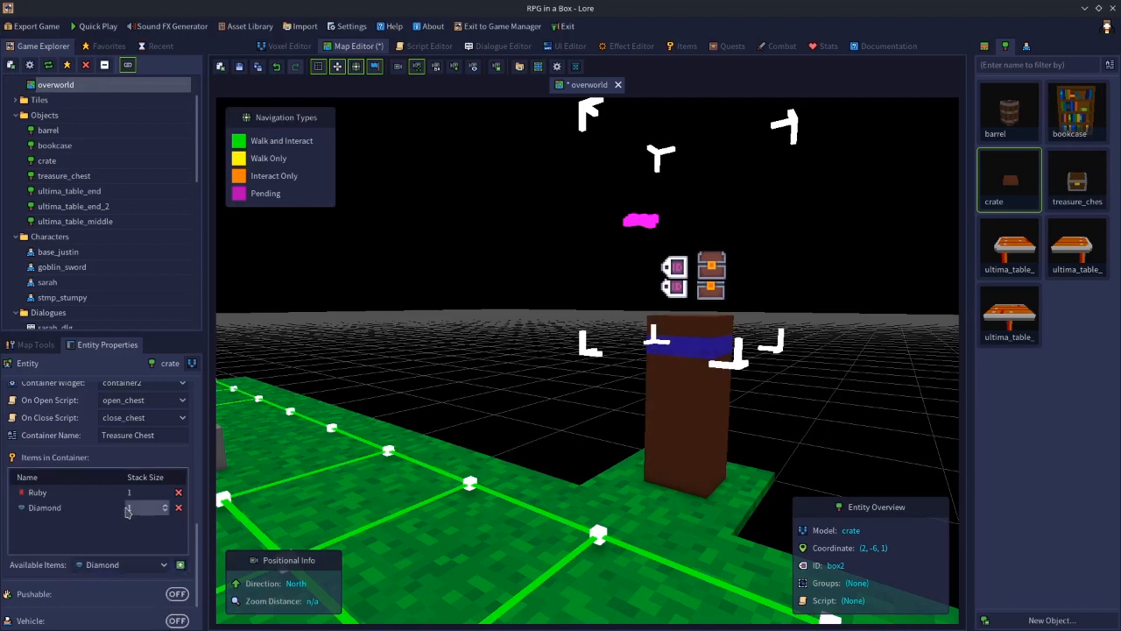
type("5")
left_click(239, 67)
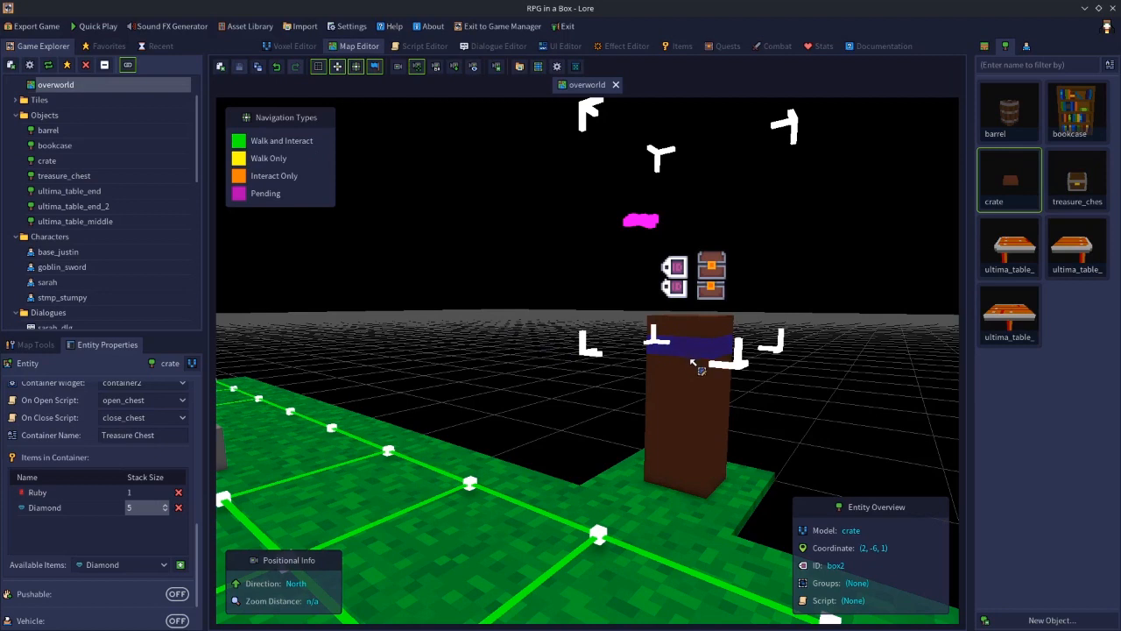
- Close the startup script and open the open_chest script
middle_click_drag(476, 415, 444, 424)
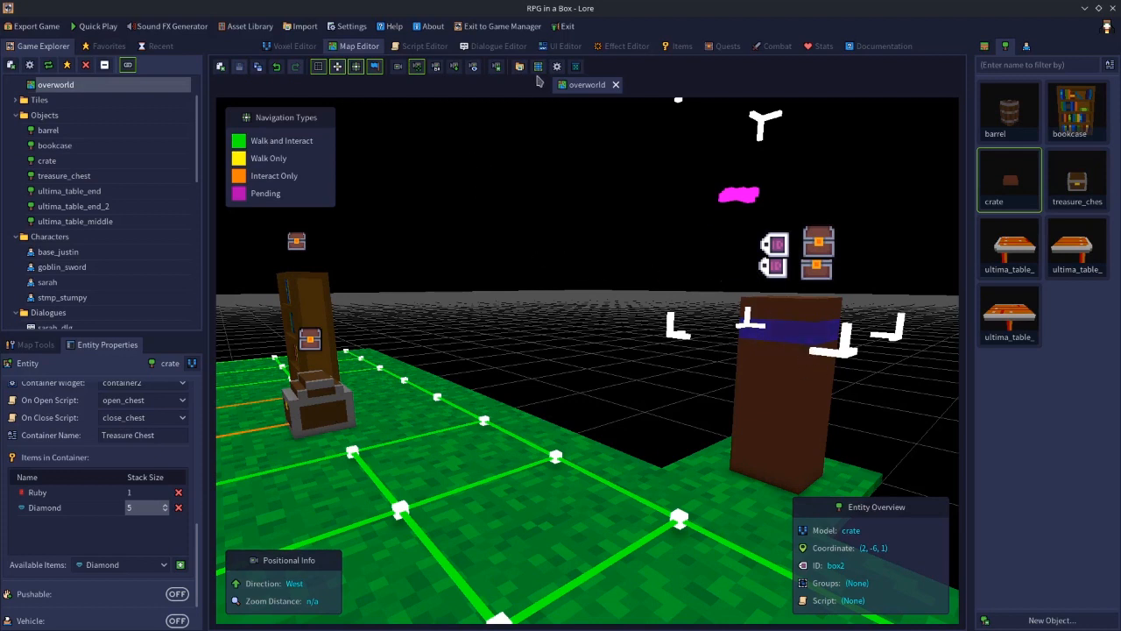
left_click(425, 48)
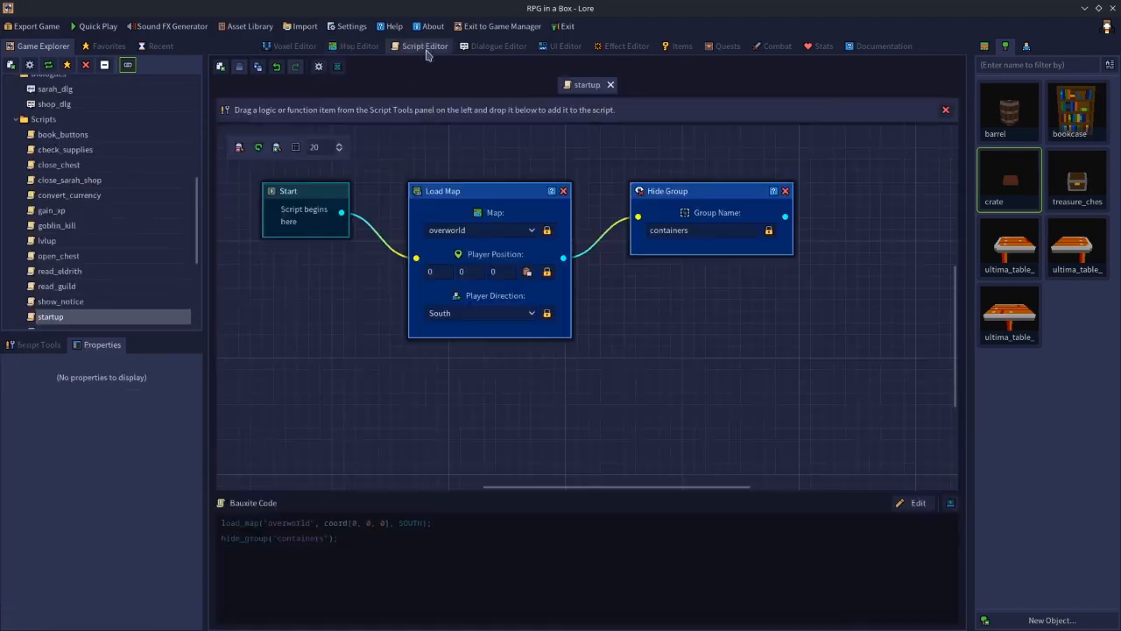
left_click(611, 85)
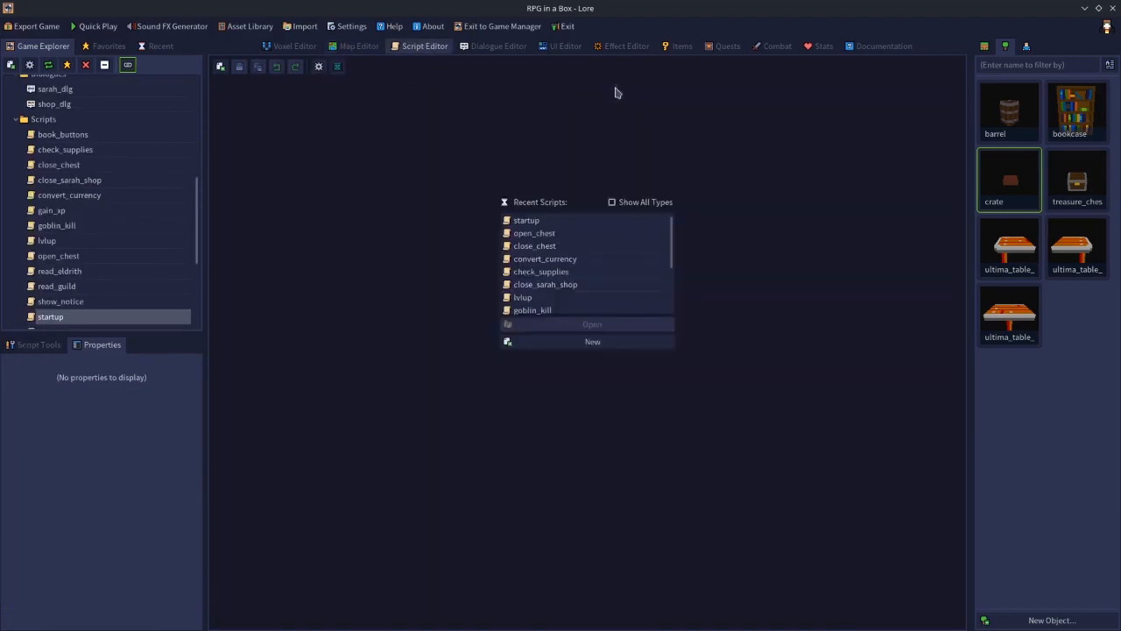
double_click(544, 234)
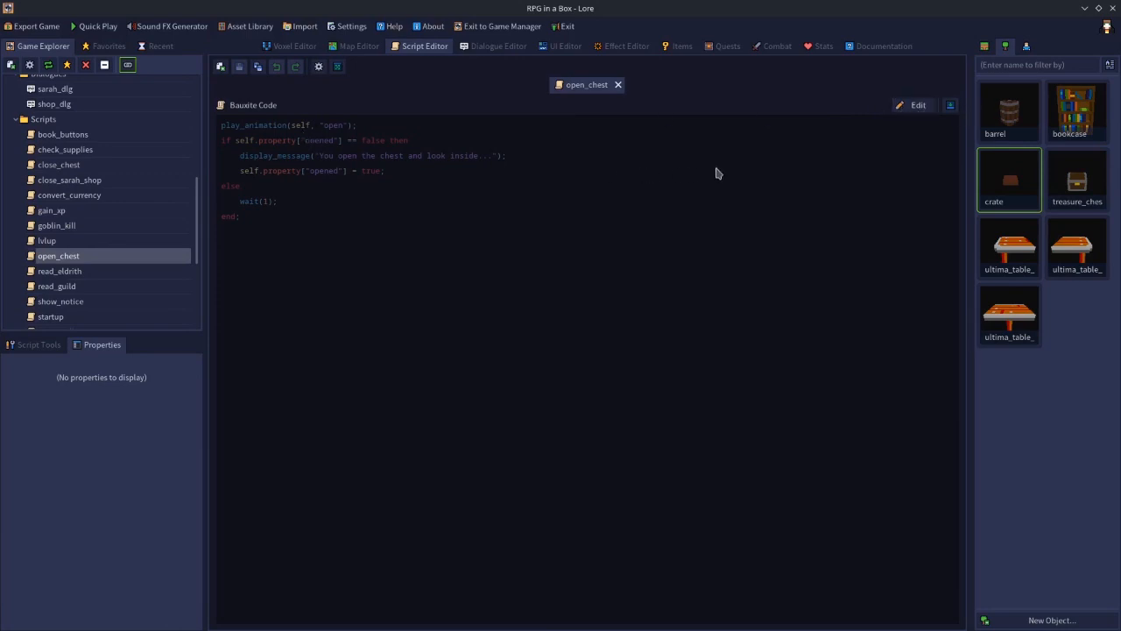
- Give the treasure chest in front of the bookcase on the overworld map the entity ID t_chest
left_click(357, 47)
left_click(340, 401)
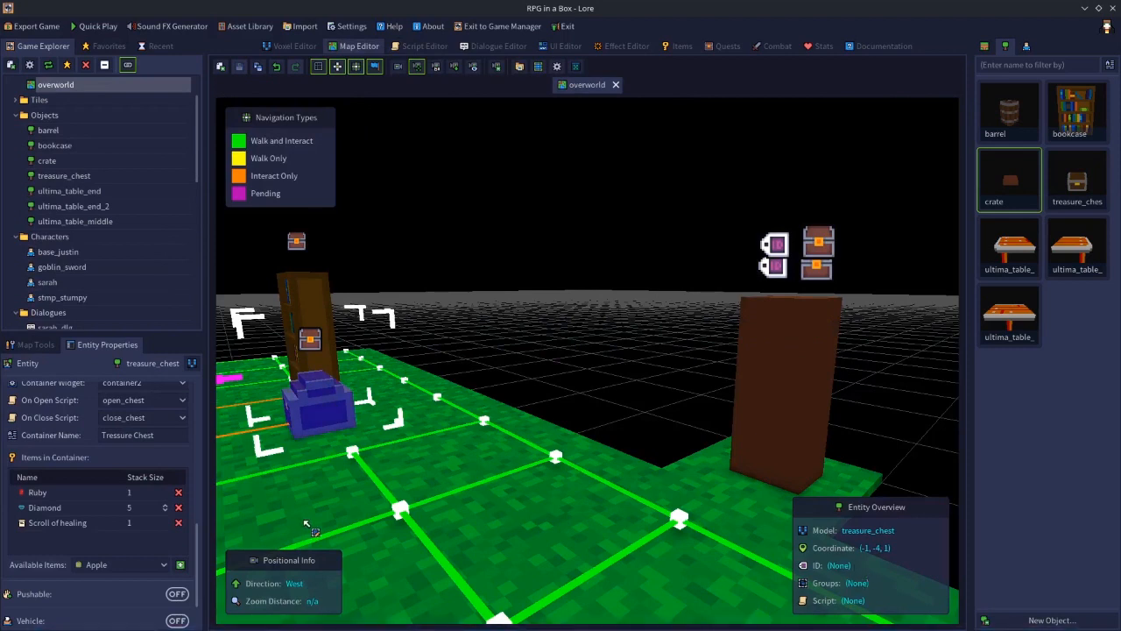
scroll(200, 415, "up", 5)
left_click(128, 388)
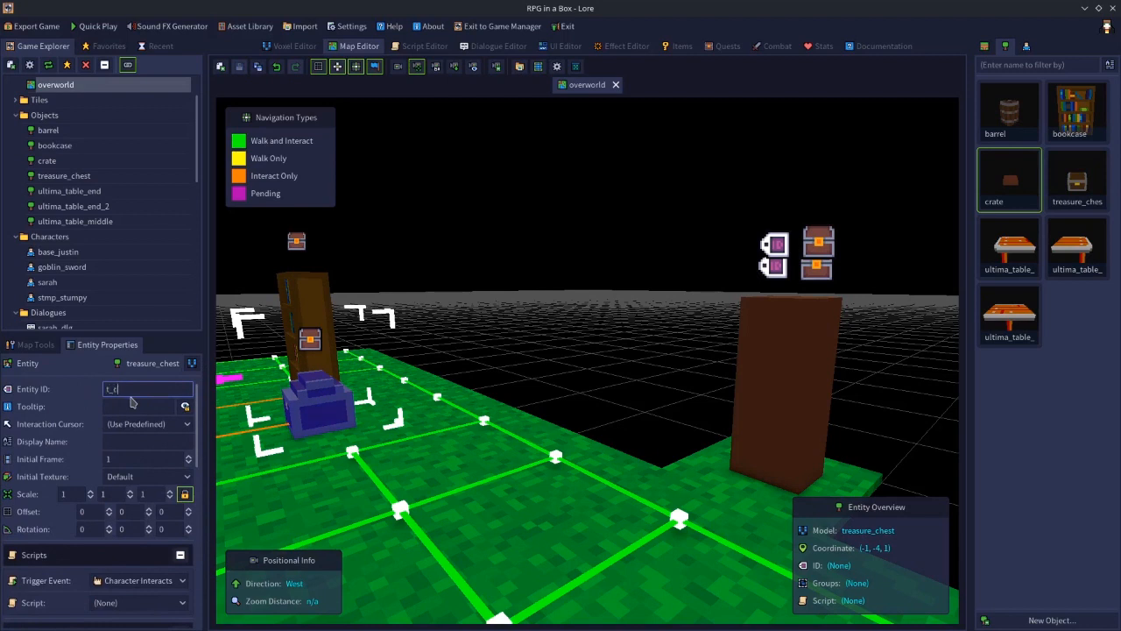
type("t_chest")
left_click(476, 271)
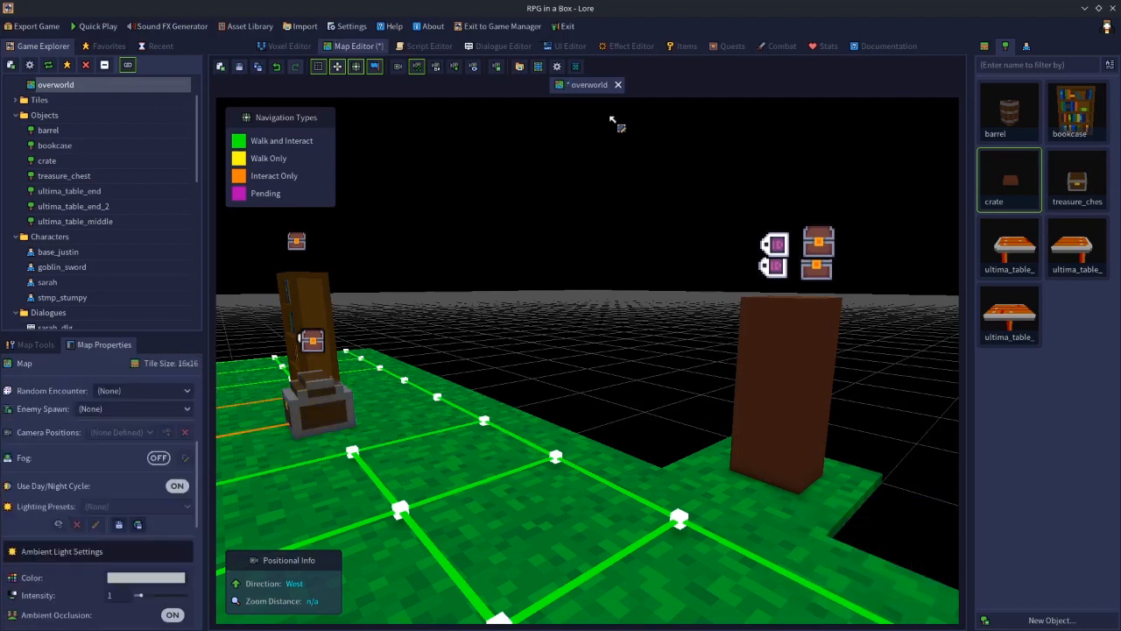
- Save the overworld map and return to the open_chest script
left_click(430, 46)
left_click(369, 48)
left_click(238, 68)
left_click(428, 52)
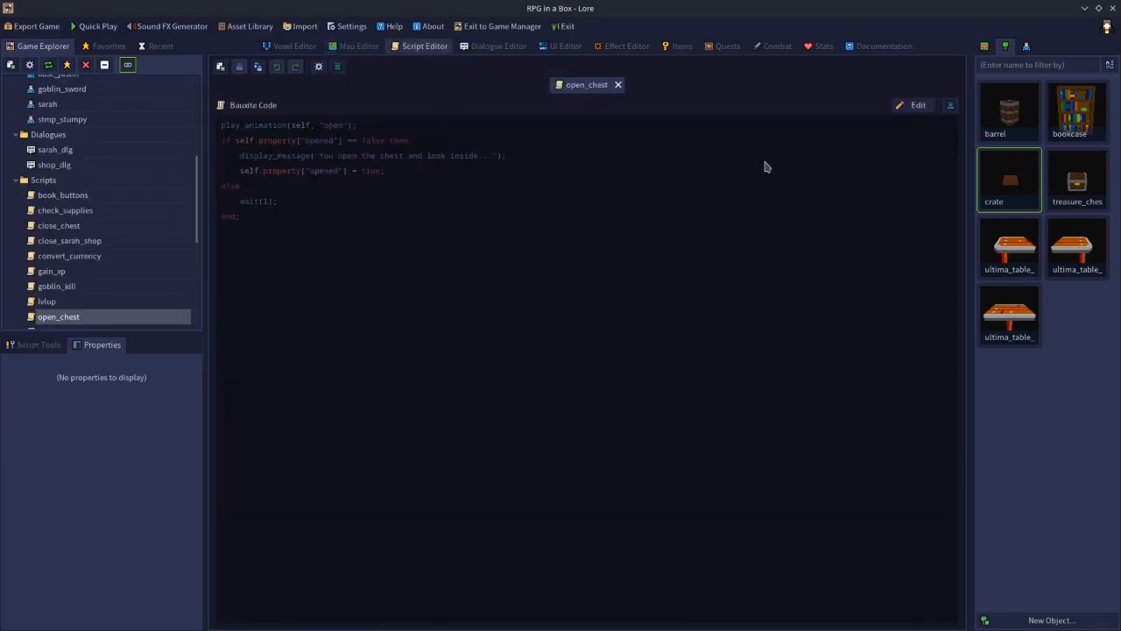
left_click(913, 105)
left_click(319, 125)
key("BackSpace")
key("BackSpace")
key("BackSpace")
key("BackSpace")
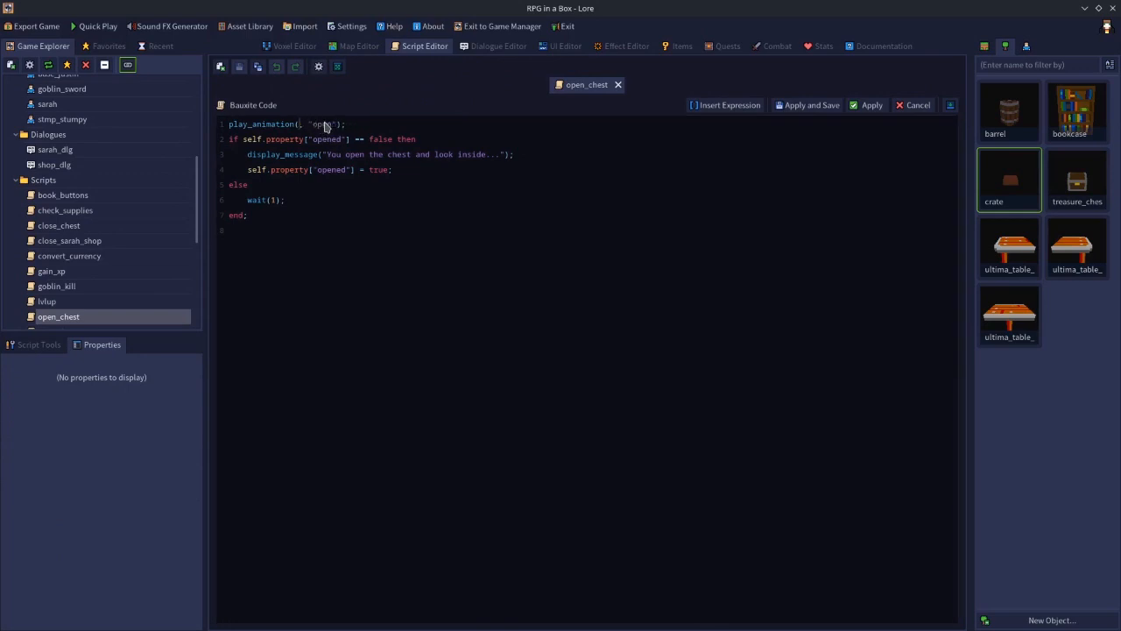
left_click(916, 105)
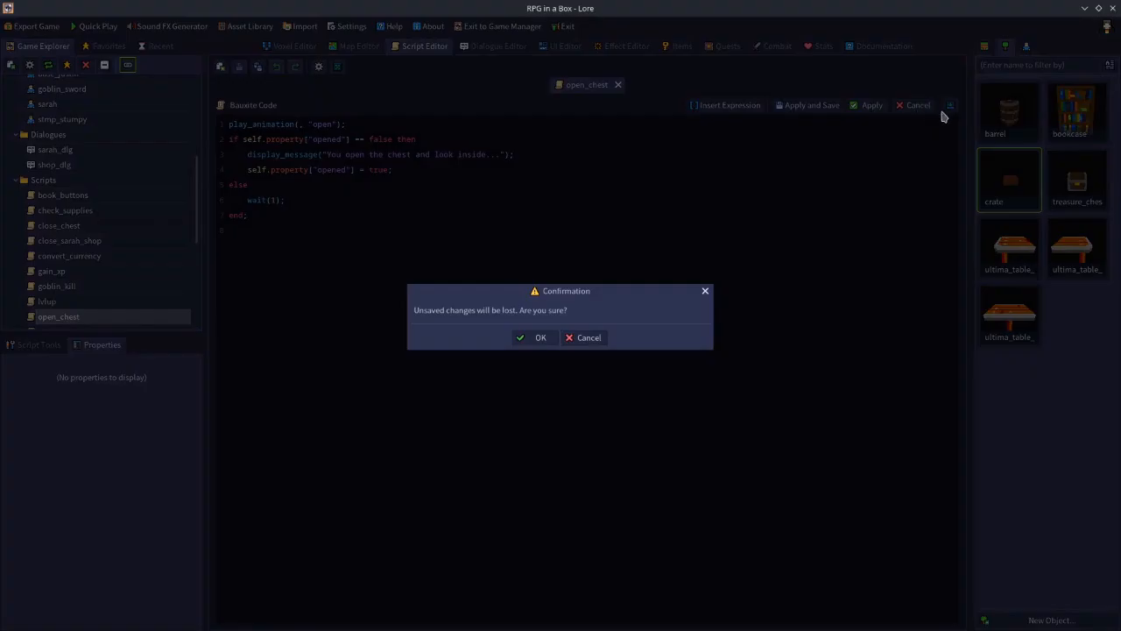
left_click(535, 339)
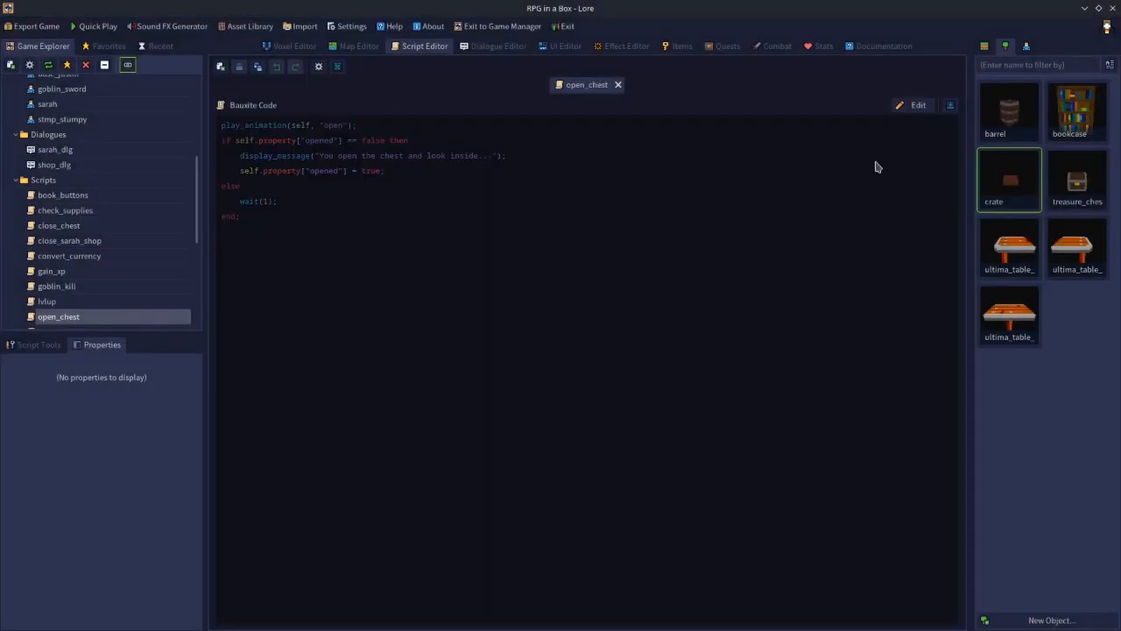
- In the visual view of open_chest, set the Play Animation node's entity to Entity by ID with the ID t_chest
left_click(951, 105)
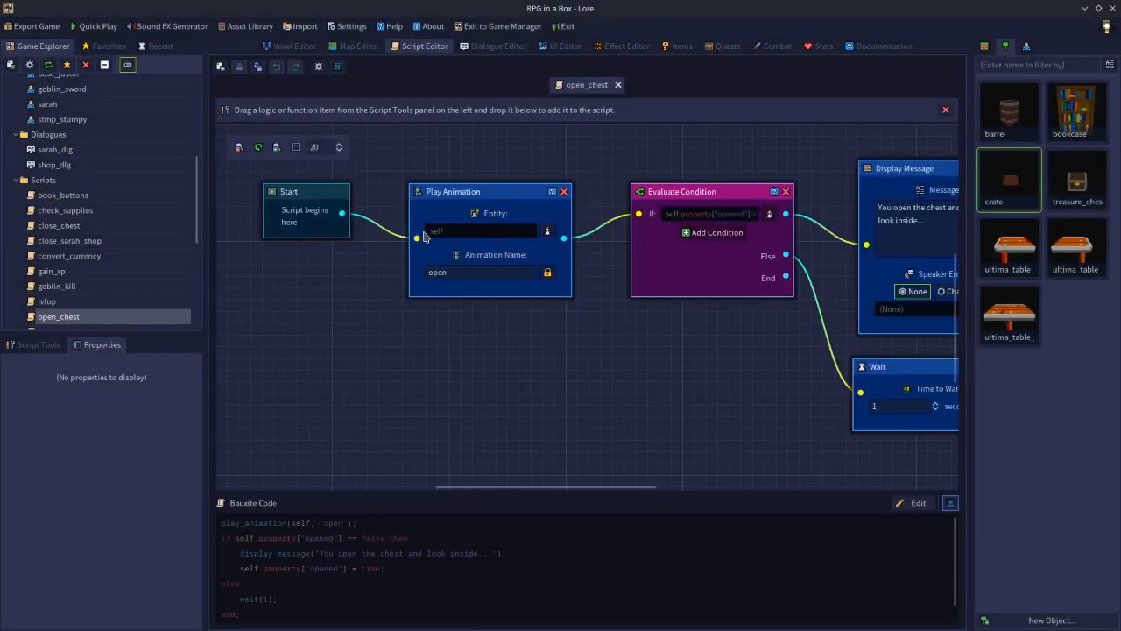
left_click(547, 232)
left_click(463, 317)
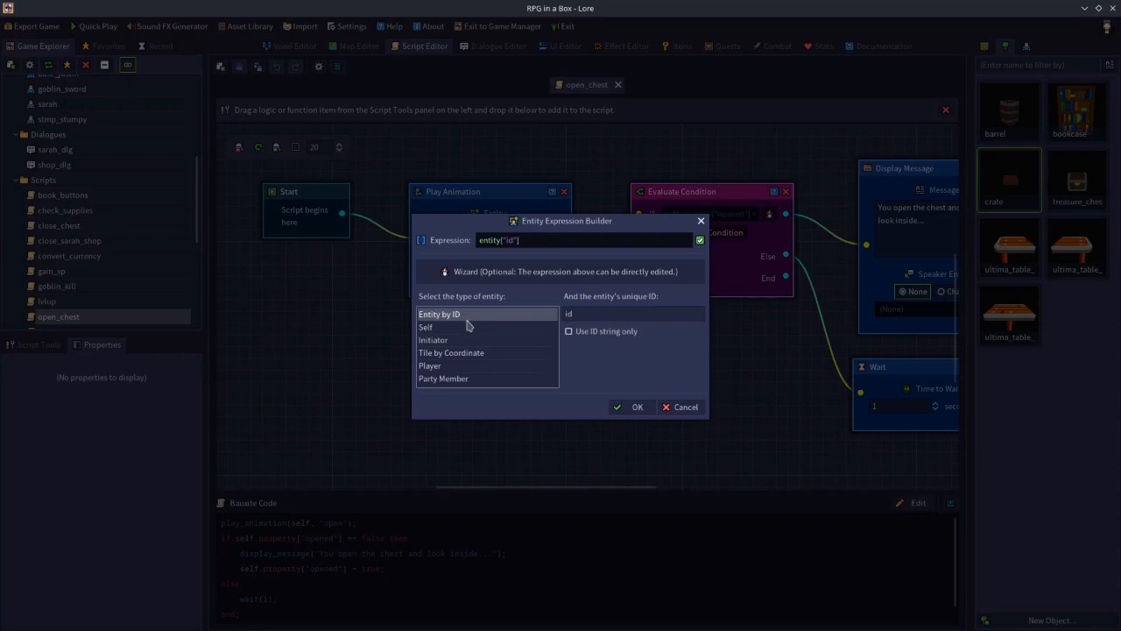
left_click_drag(594, 315, 434, 300)
type("t_chest")
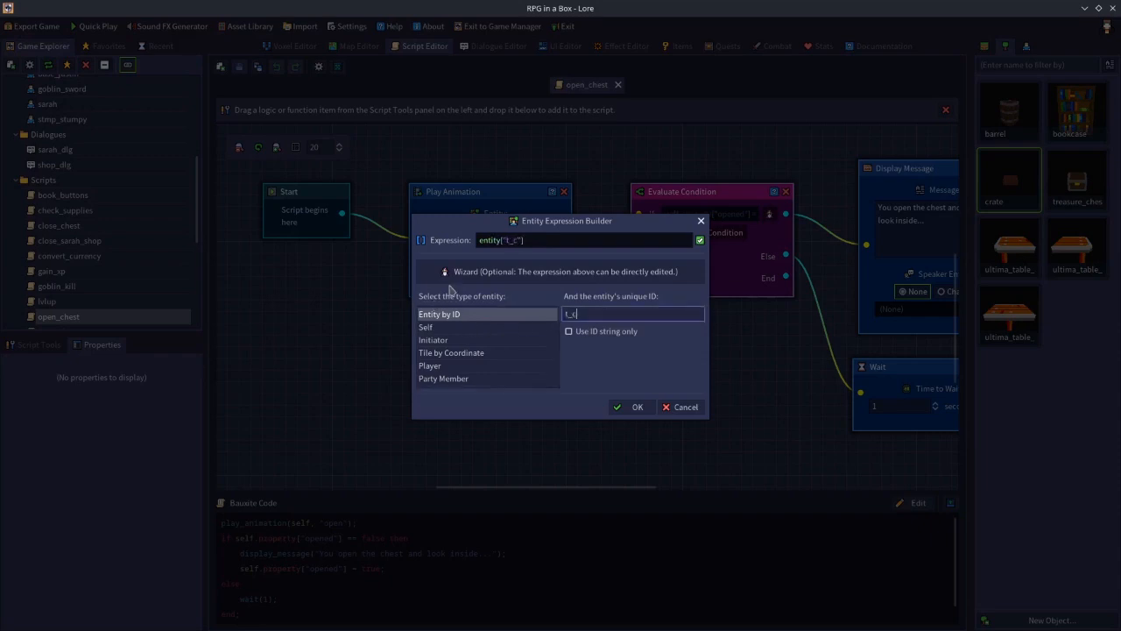
left_click(632, 406)
- Rebuild the Evaluate Condition expression as an Entity Property check that equals the Boolean false
left_click(770, 215)
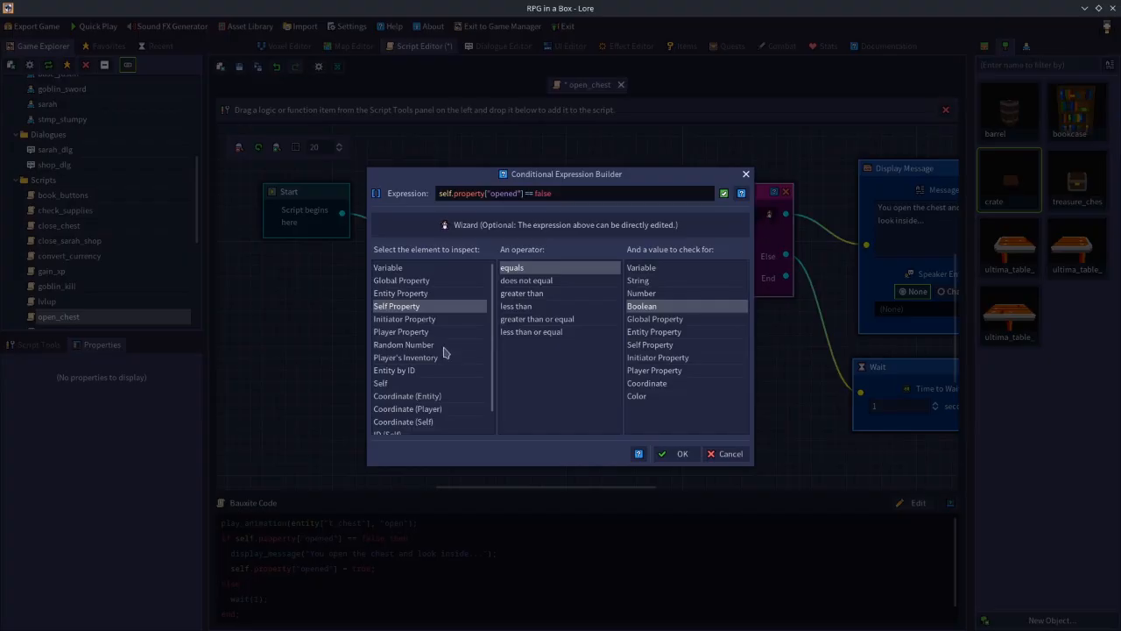
left_click(422, 294)
left_click(523, 268)
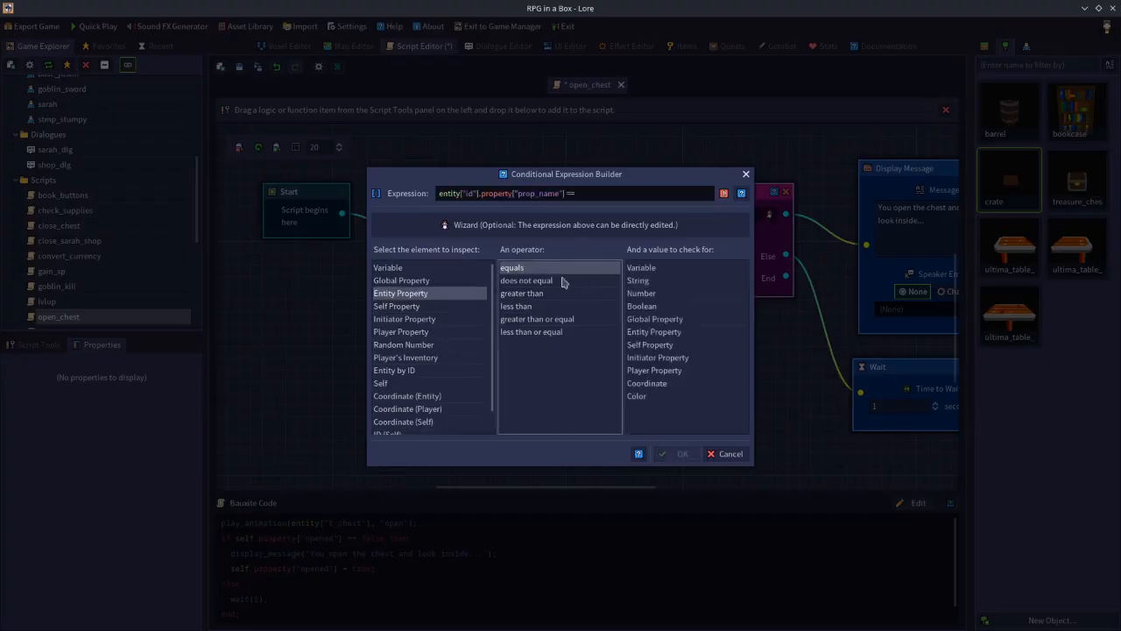
left_click(650, 306)
left_click_drag(601, 194, 576, 192)
type("false")
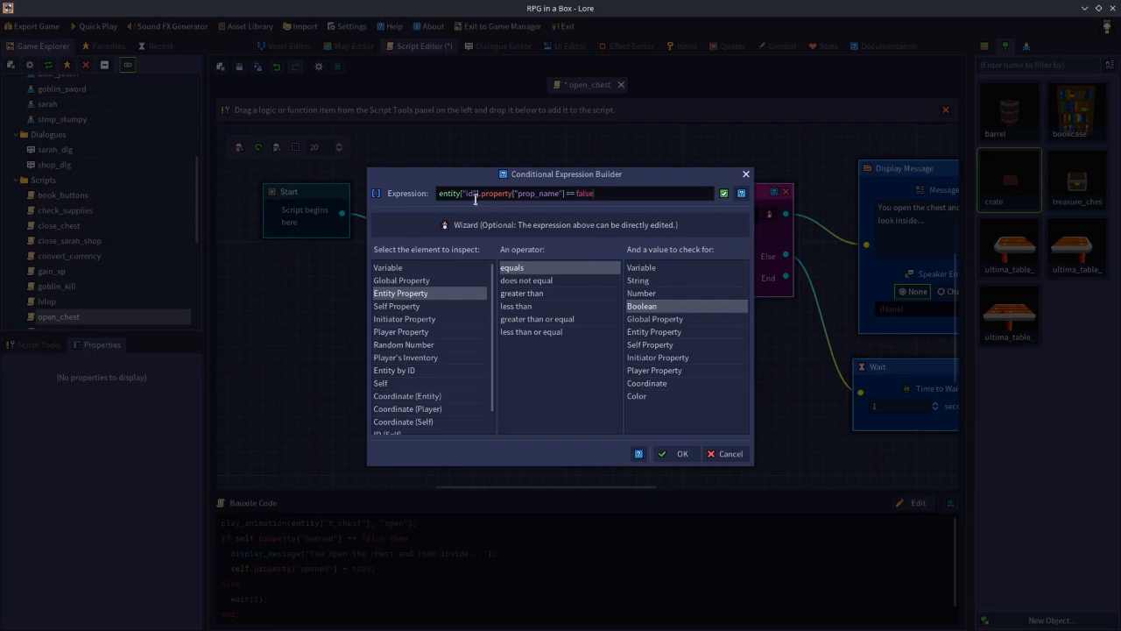
- Set the condition's entity ID to t_chest and its property name to opened, and apply the expression
type("t_c")
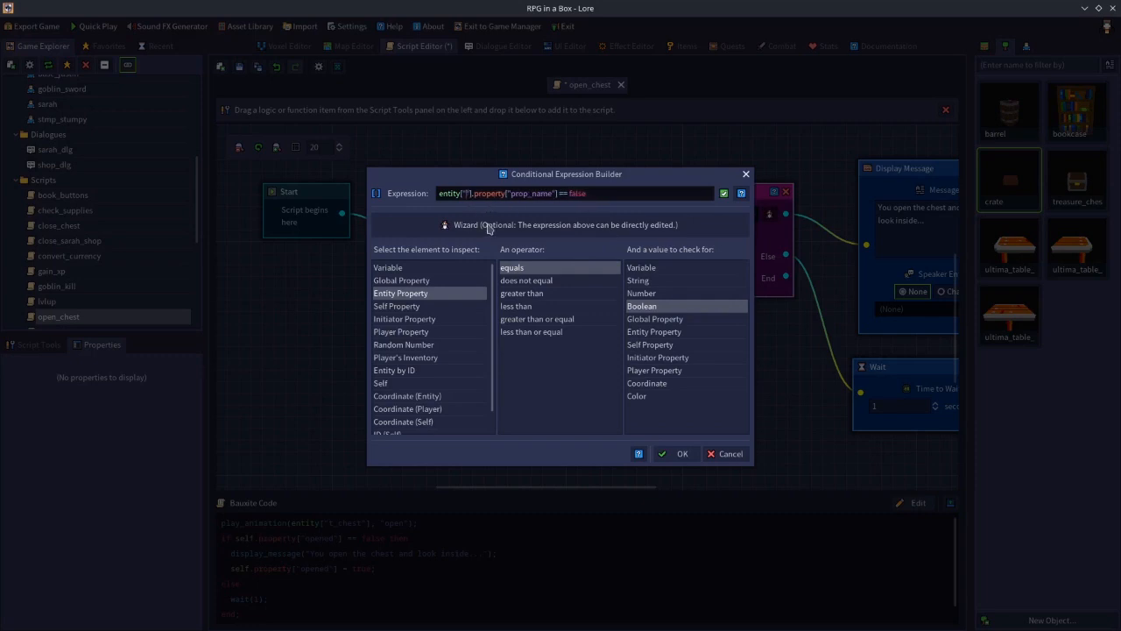
type("hest")
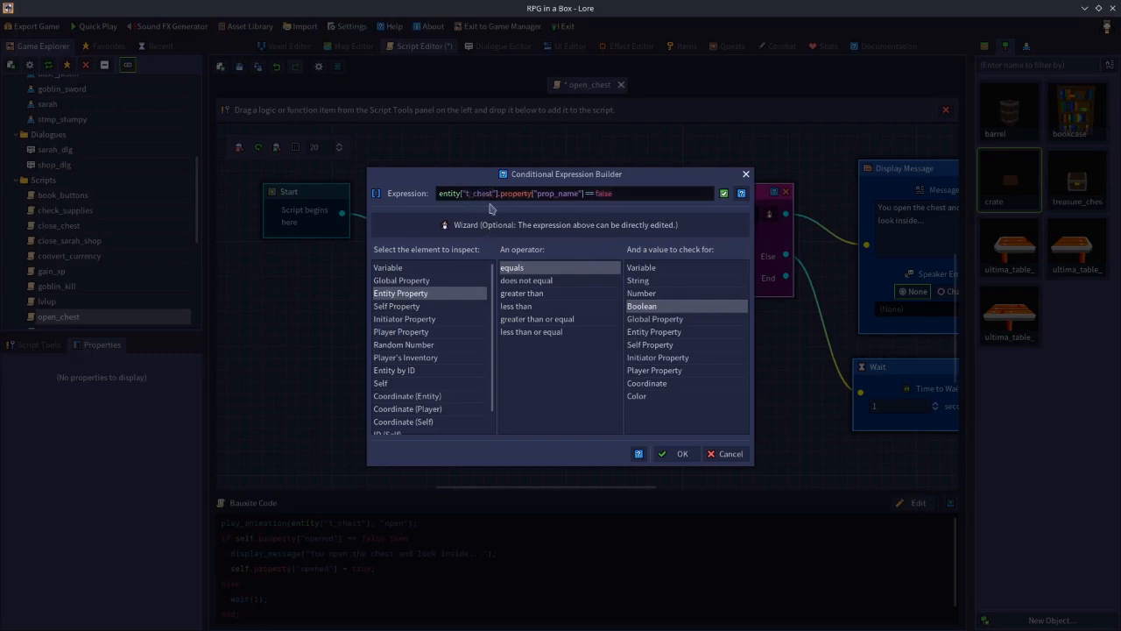
key("BackSpace")
key("BackSpace")
key("BackSpace")
key("BackSpace")
key("BackSpace")
key("BackSpace")
key("BackSpace")
key("BackSpace")
key("BackSpace")
type("opened")
left_click(683, 453)
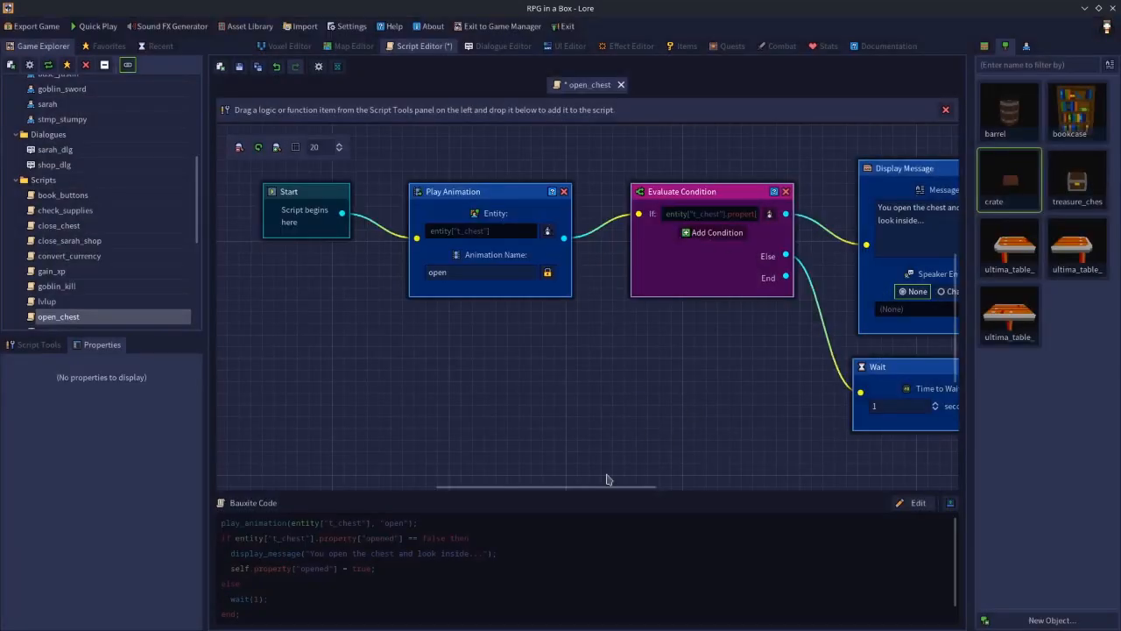
- Set the Assign Value node's variable to entity["t_chest"].property["opened"], and save and close the open_chest script
left_click_drag(561, 491, 727, 491)
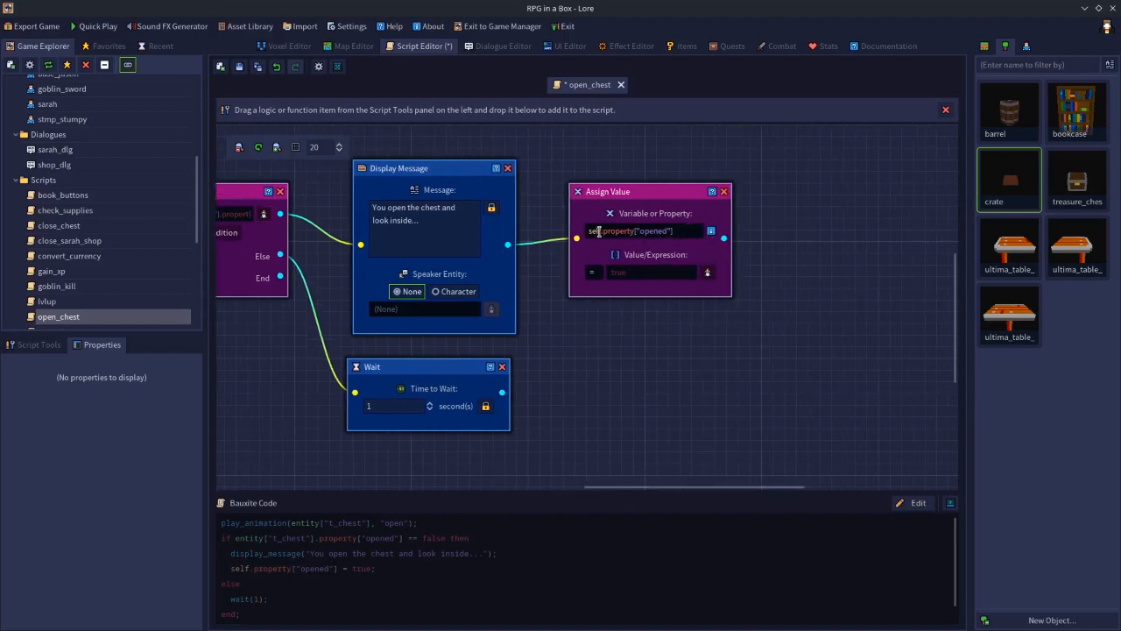
key("BackSpace")
key("BackSpace")
key("BackSpace")
key("BackSpace")
key("BackSpace")
type("entity[")
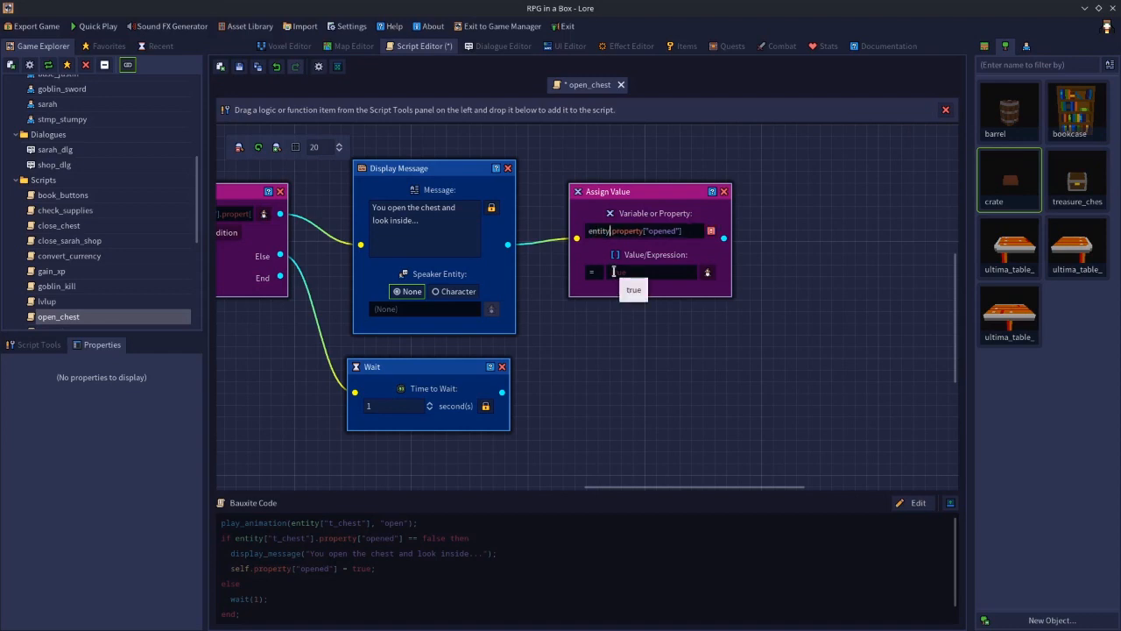
type("\"t_chest")
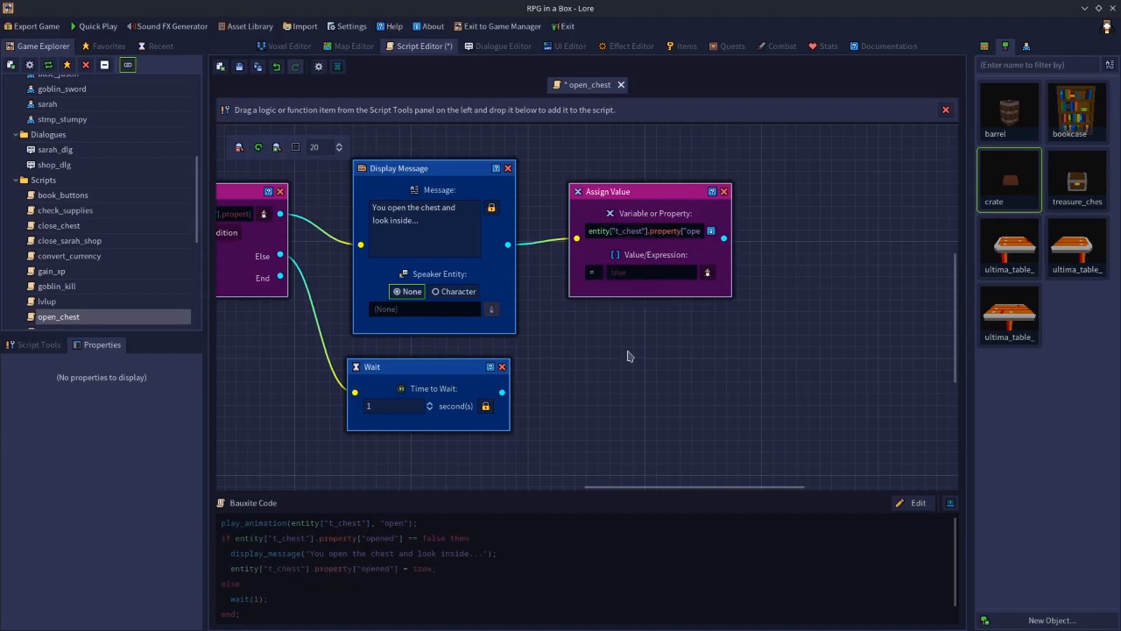
left_click(240, 68)
left_click(621, 85)
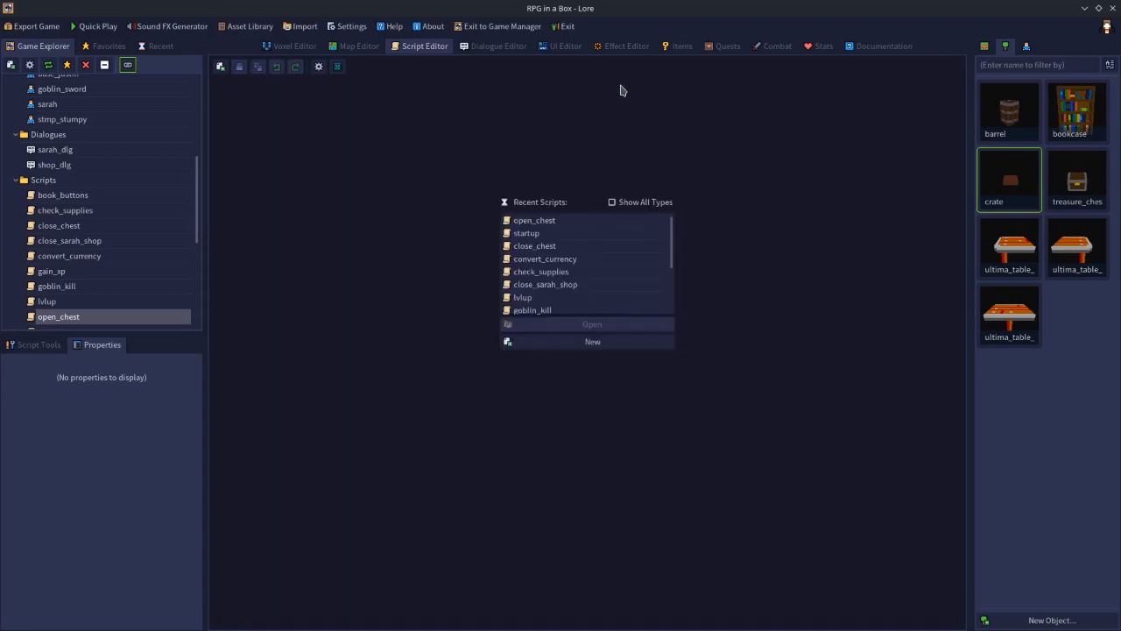
- In the visual view of close_chest, set the Play Animation entity to Entity by ID with the ID t_chest, and save the script
left_click(548, 259)
double_click(545, 248)
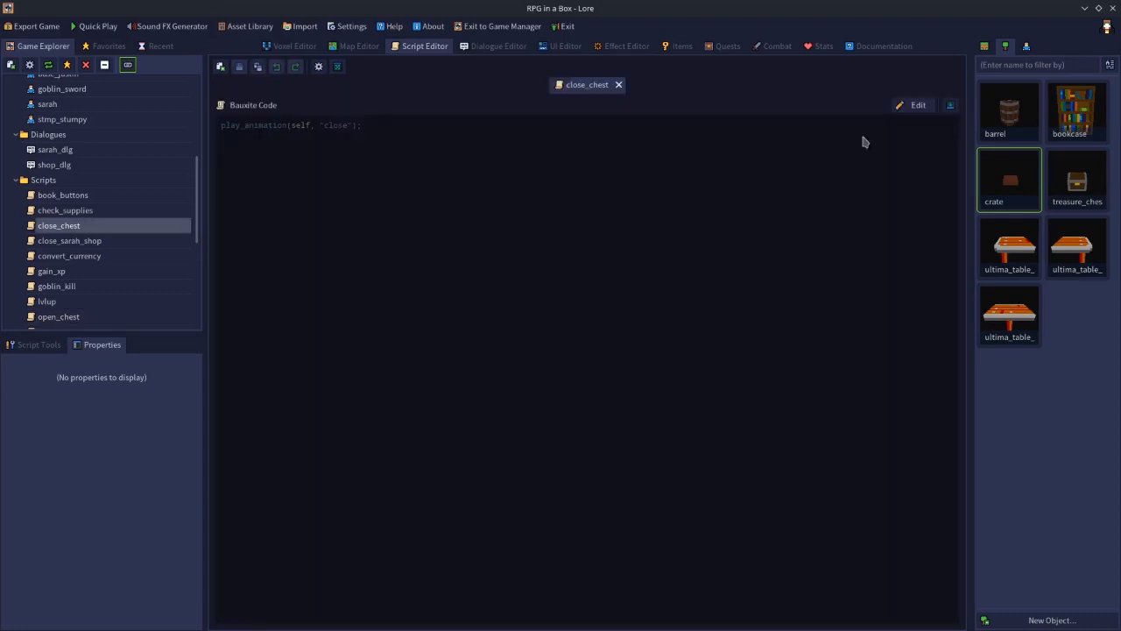
left_click(951, 106)
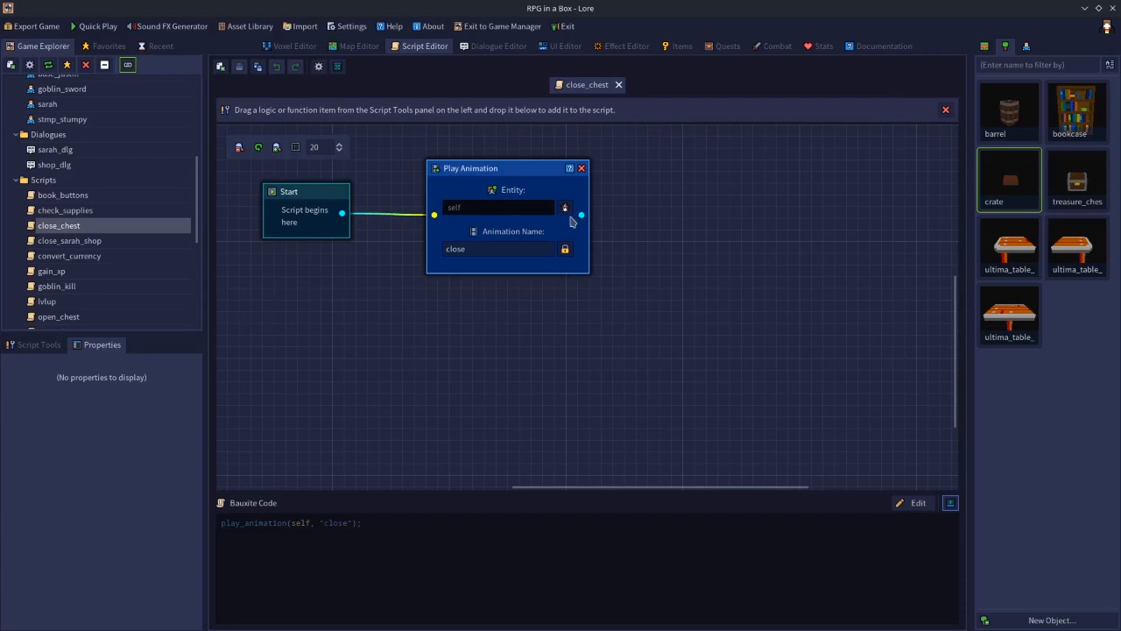
left_click(565, 208)
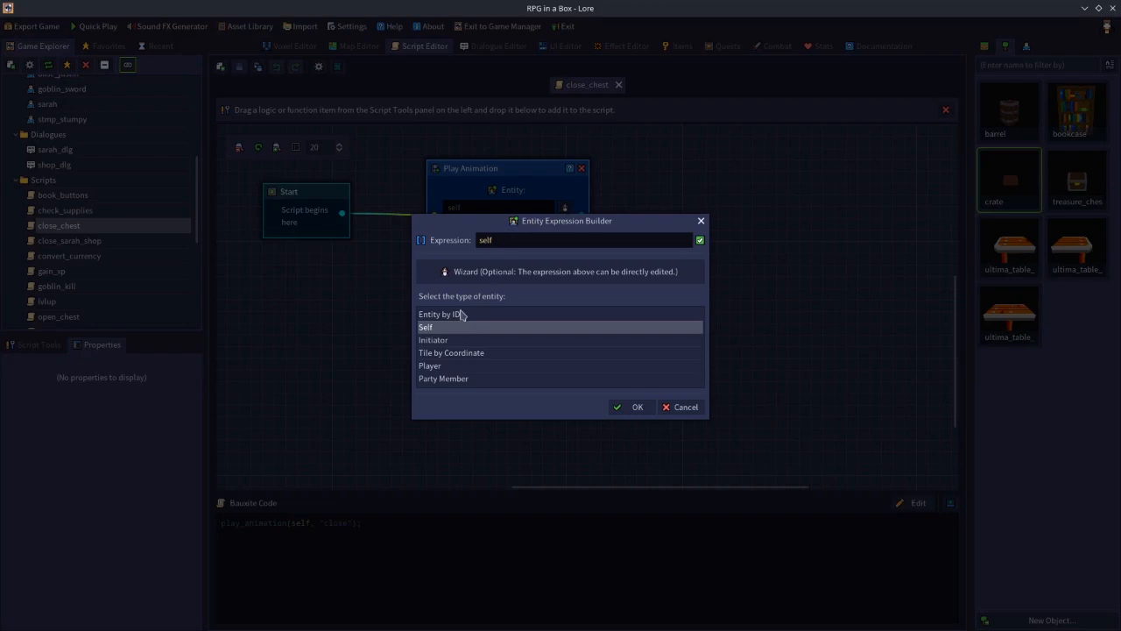
left_click(461, 313)
left_click(612, 315)
type("t_chest")
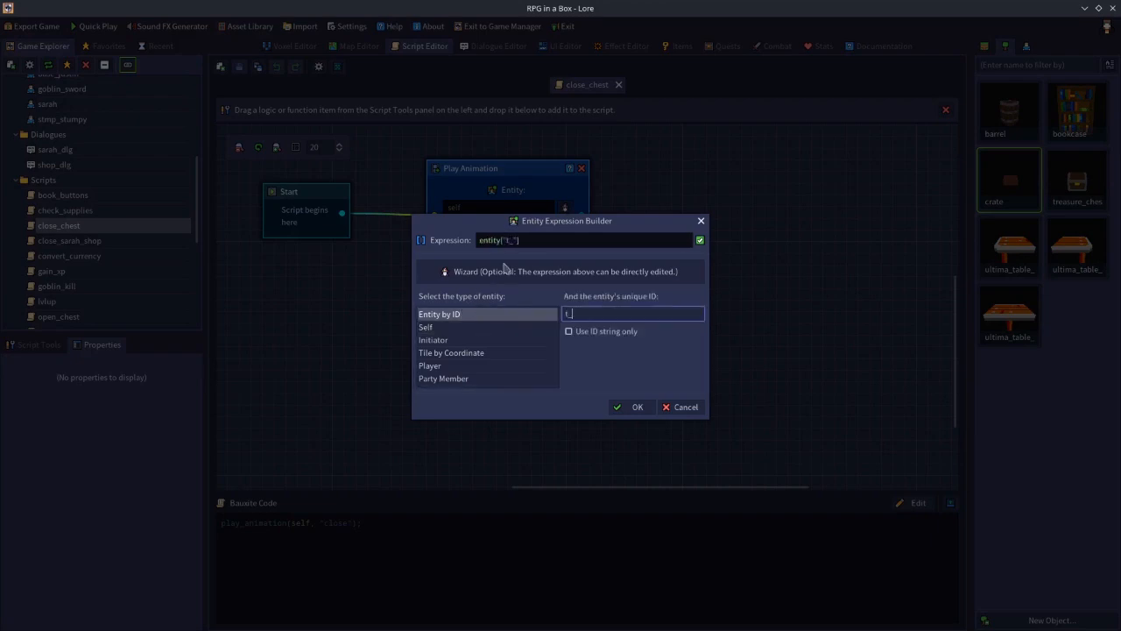
left_click(625, 413)
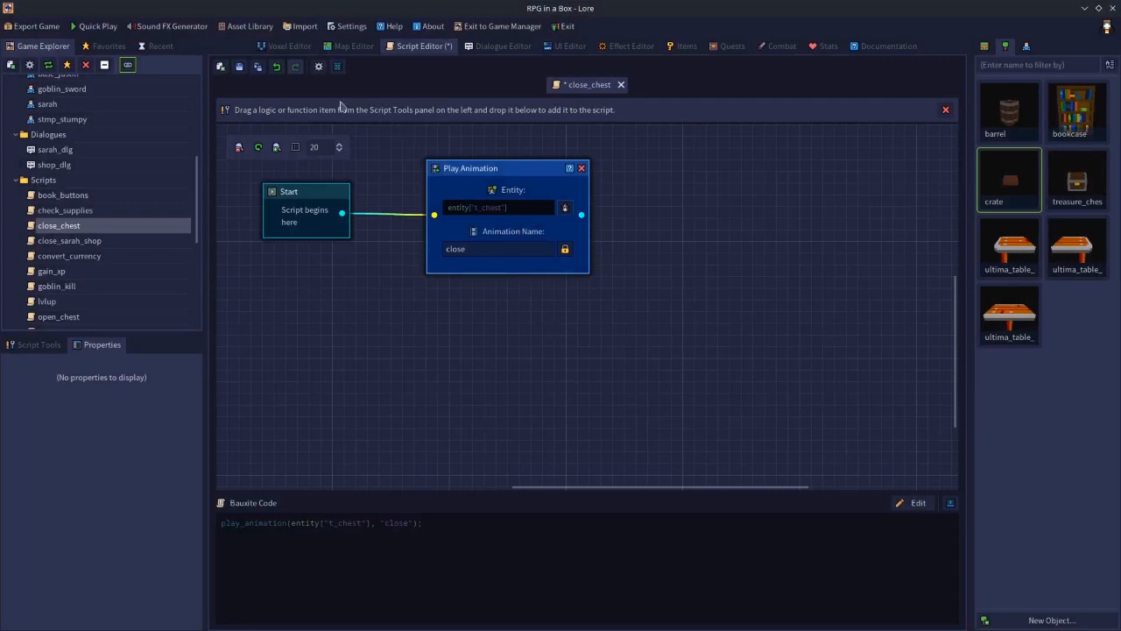
left_click(239, 66)
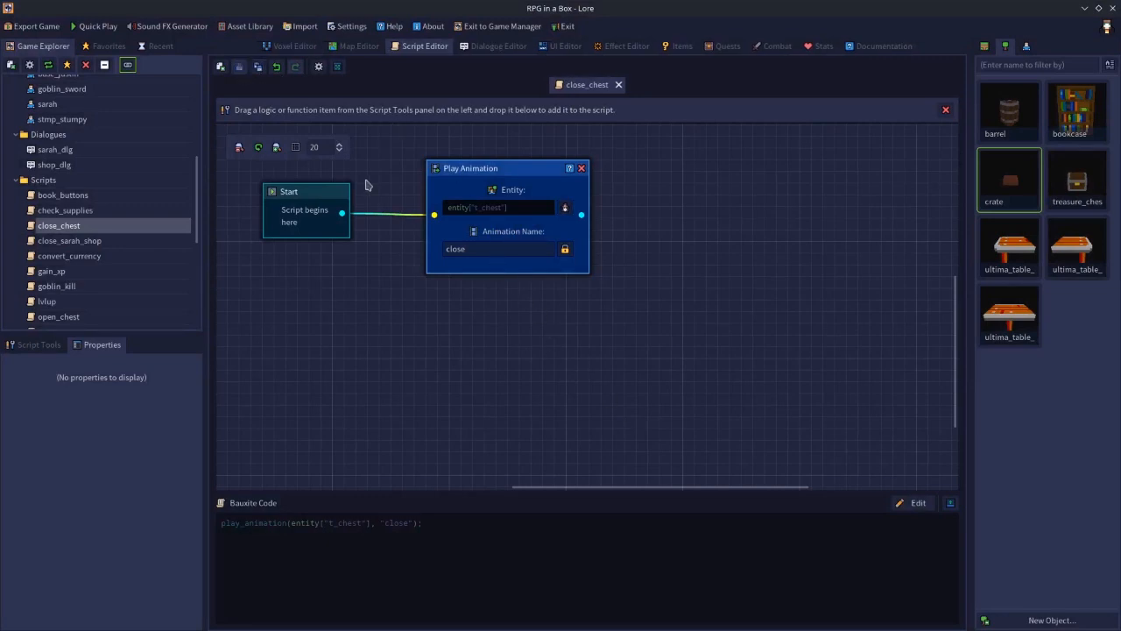
- On the overworld map, turn off the Item Container option for the treasure chest entity
left_click(369, 46)
scroll(644, 290, "up", 2)
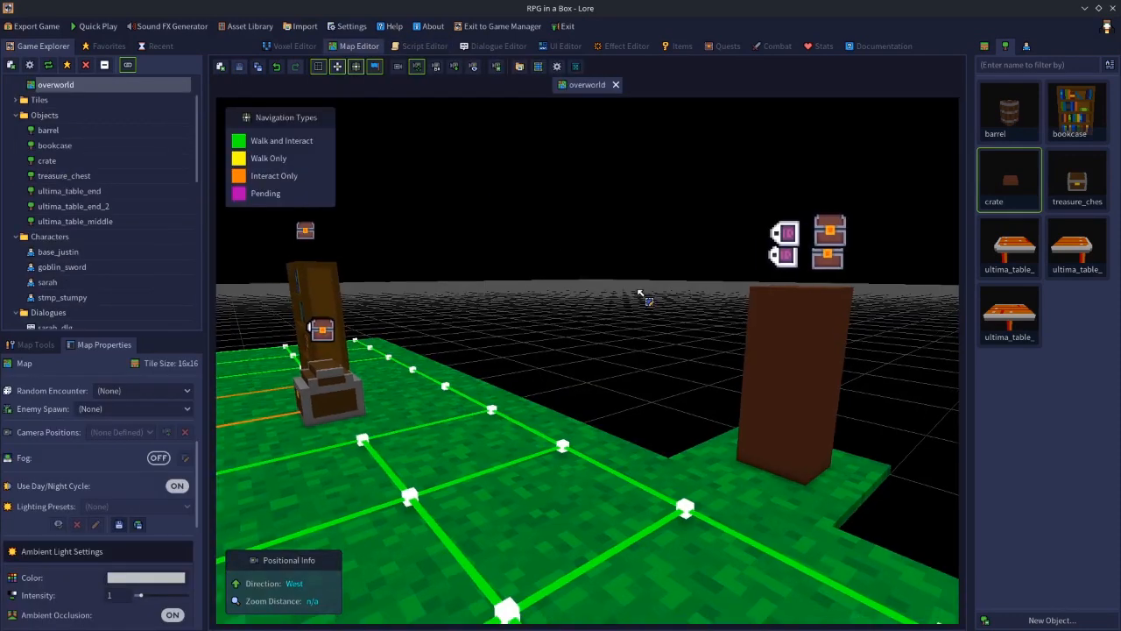
left_click(791, 323)
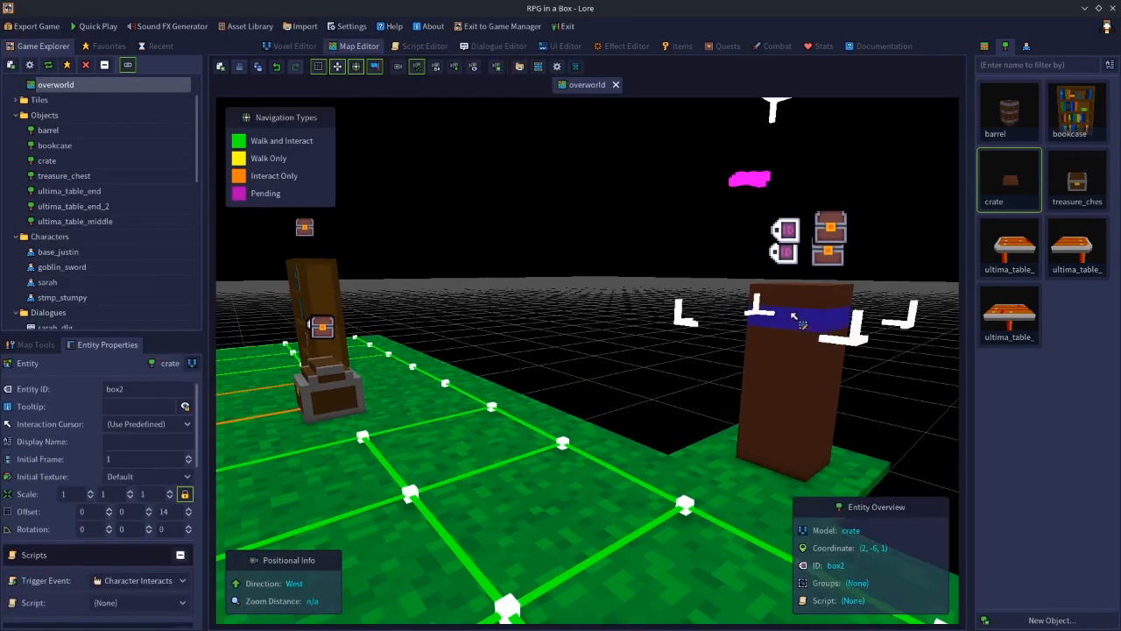
left_click(355, 391)
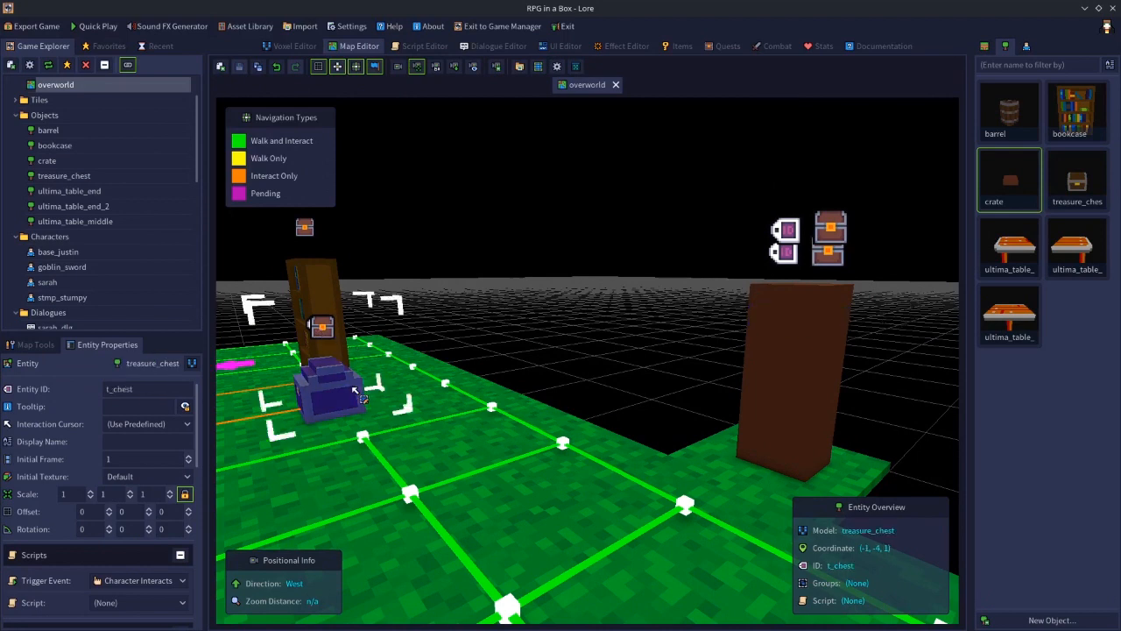
left_click(598, 272)
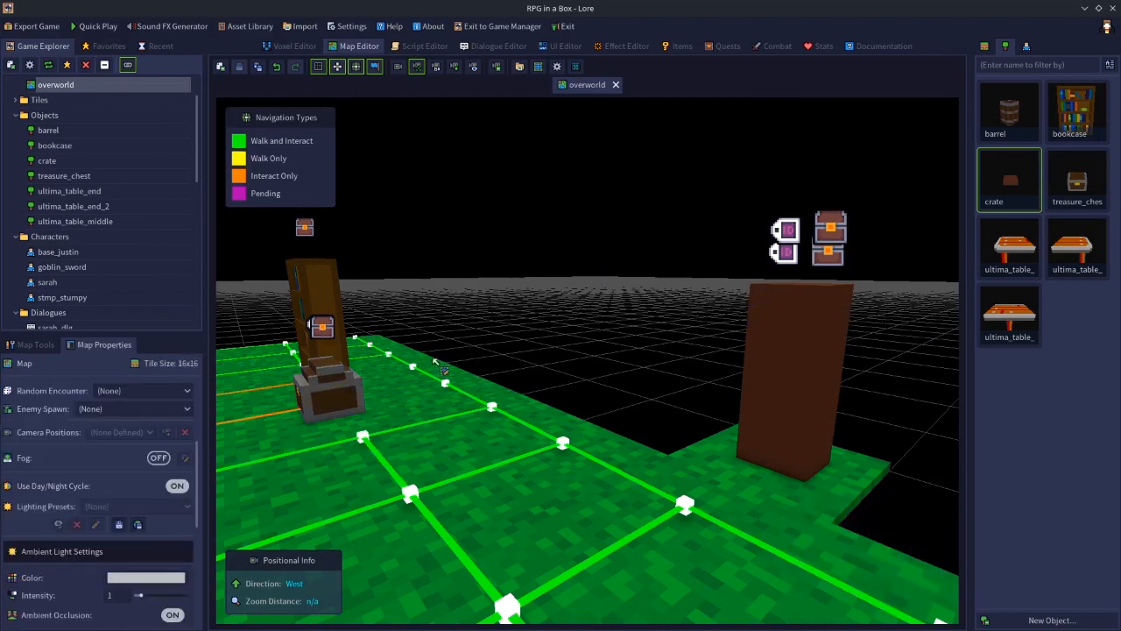
left_click(339, 389)
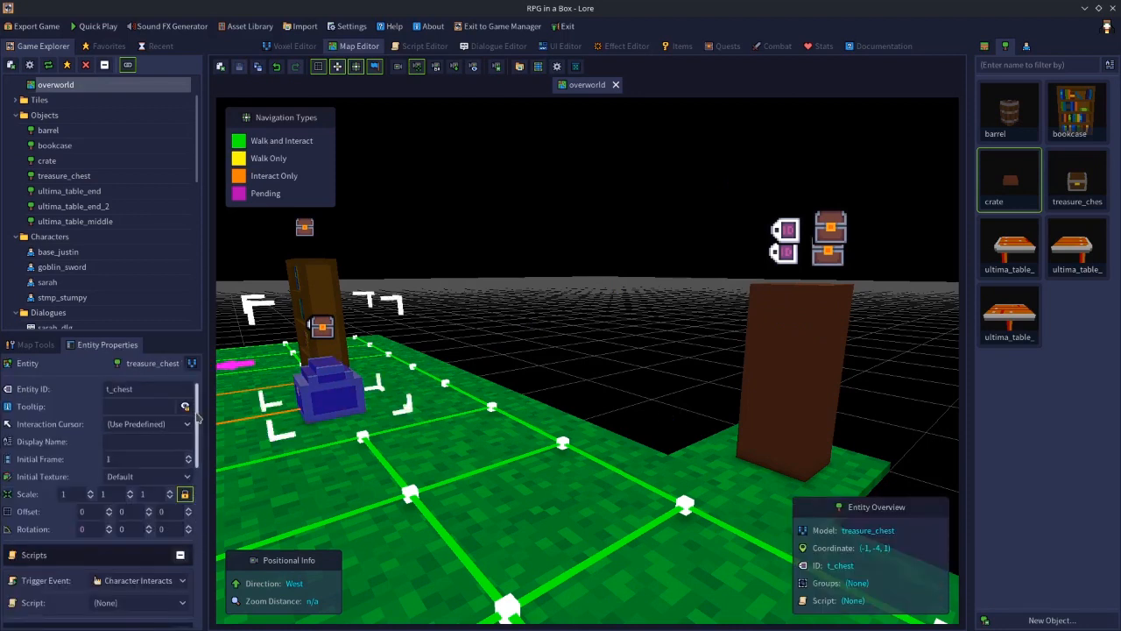
scroll(201, 496, "down", 3)
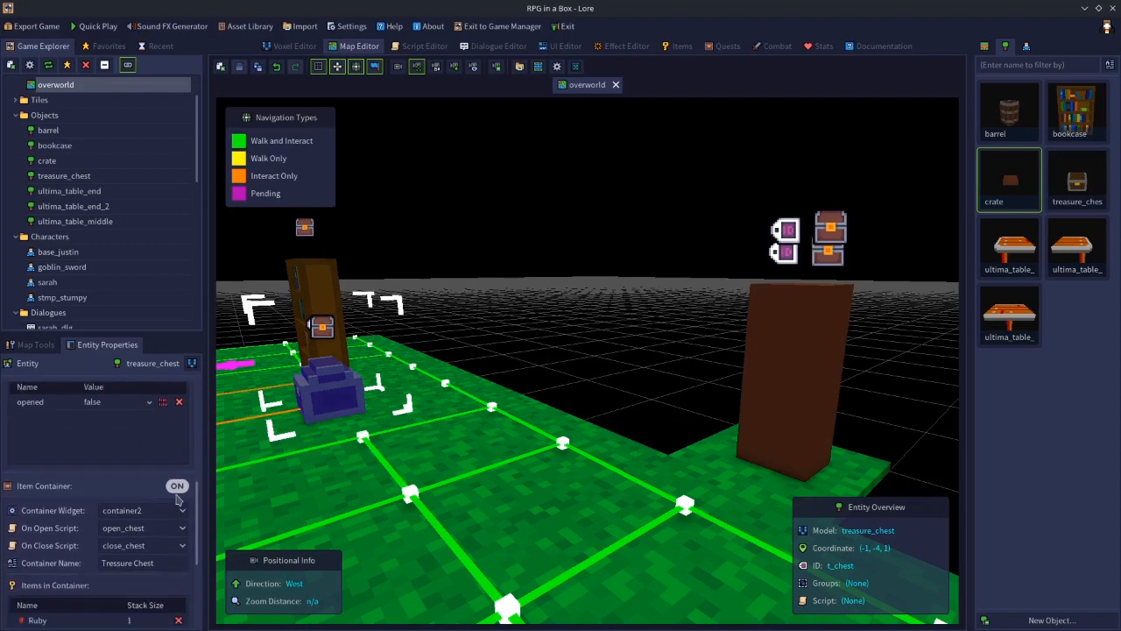
left_click(177, 487)
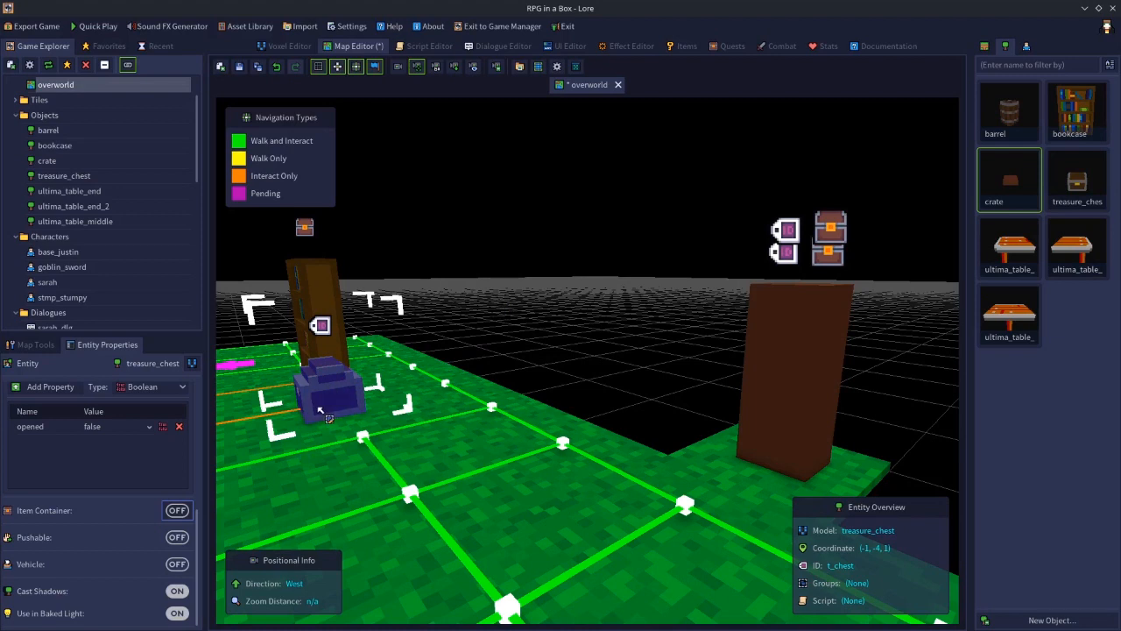
- Look through the scripts available for the treasure chest's Character Interacts trigger
key("a")
right_click_drag(319, 410, 390, 414)
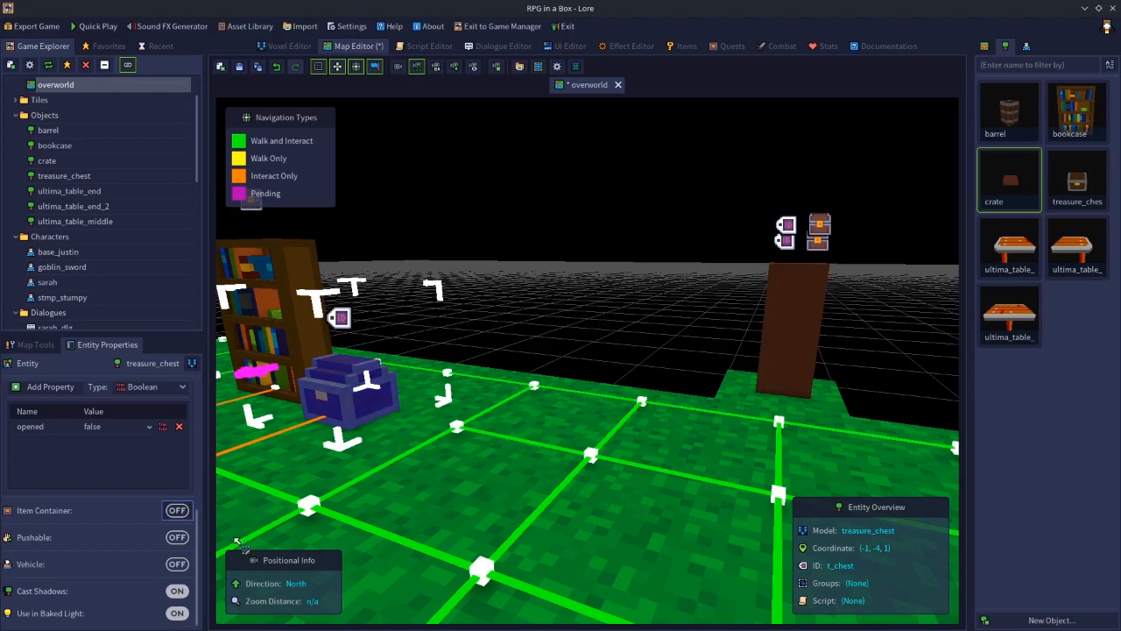
left_click_drag(197, 537, 197, 447)
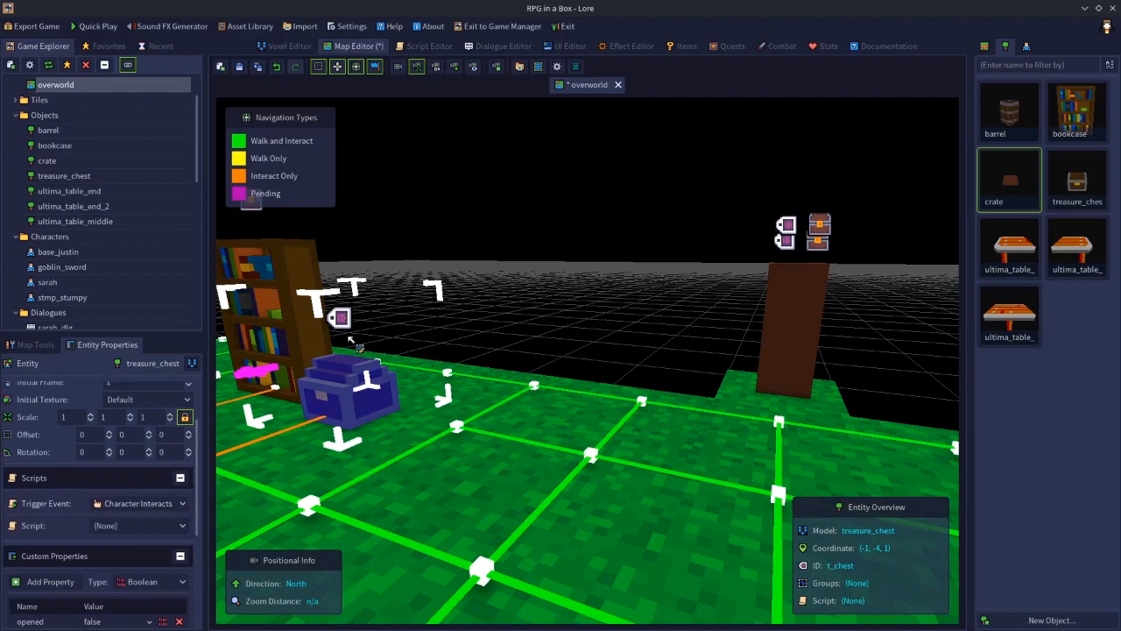
left_click(436, 222)
left_click(368, 385)
left_click(115, 525)
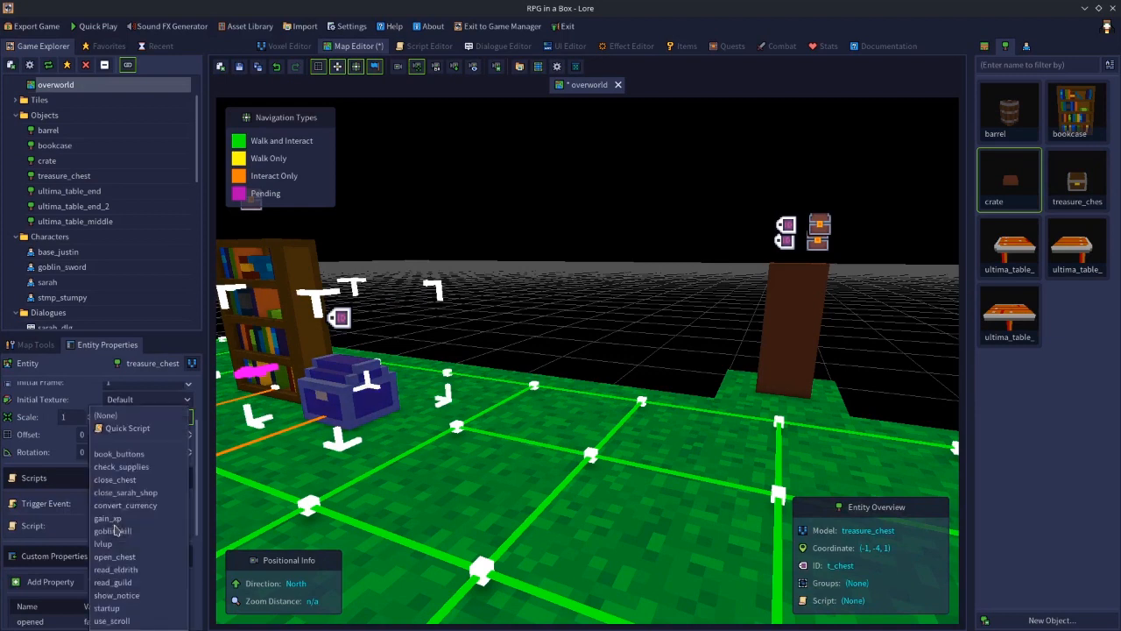
- Close the open close_chest script and create a new script named chest_interact
left_click(430, 45)
left_click(619, 85)
left_click(555, 325)
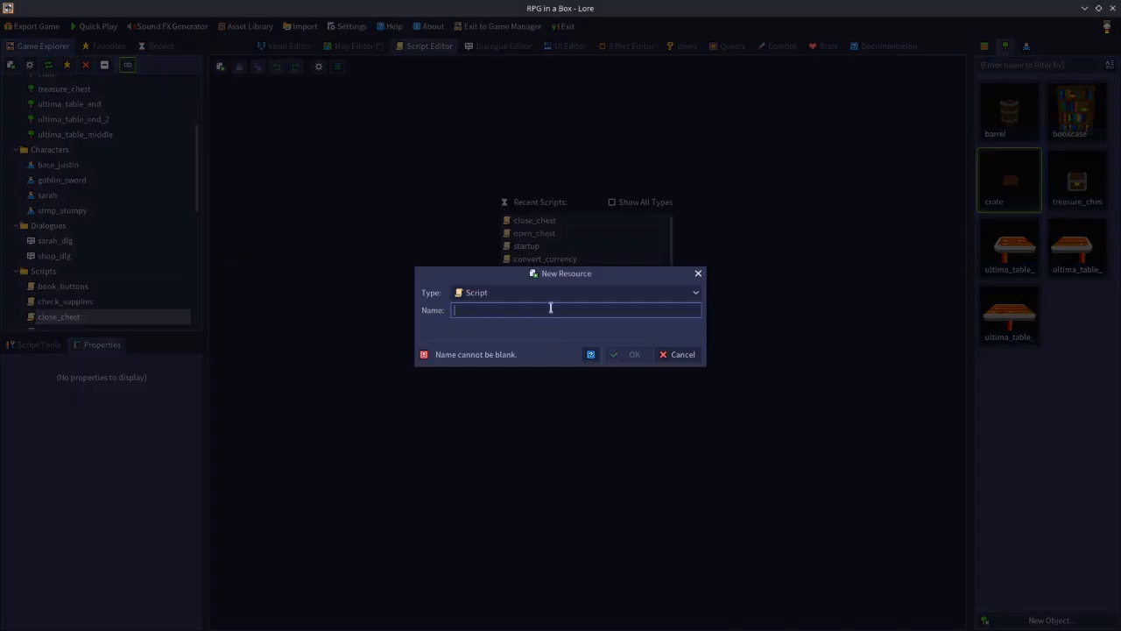
type("chest_interact")
key("Return")
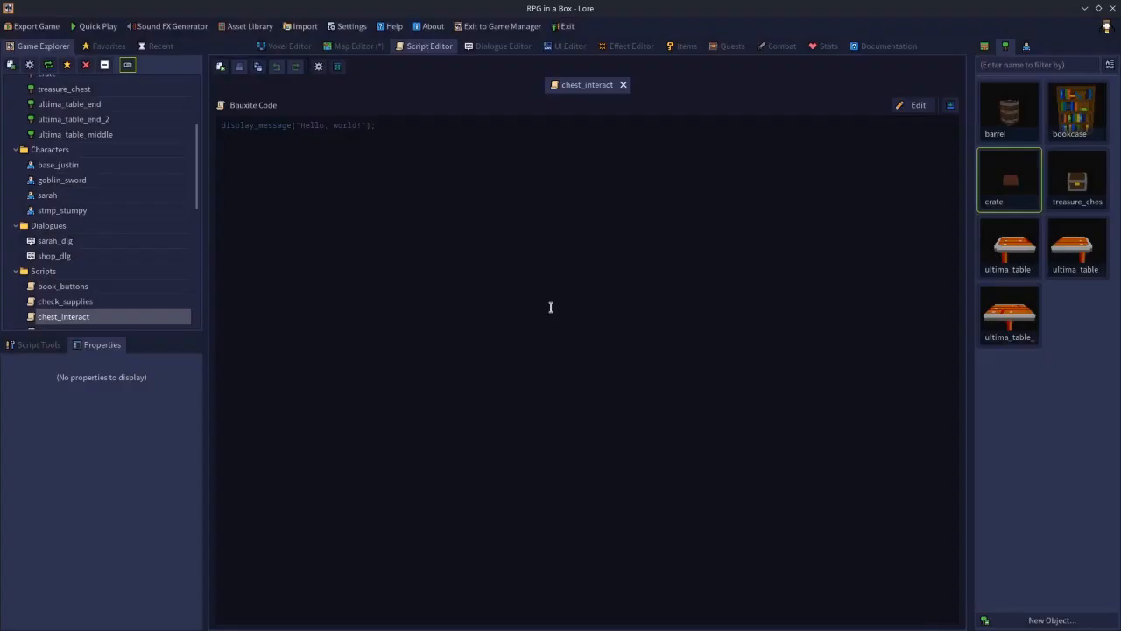
- Replace the chest_interact code with a condition opening container "crate2" if self.property["opened"] == false, else "crate1", and apply and save it
left_click(916, 106)
key("ctrl+a")
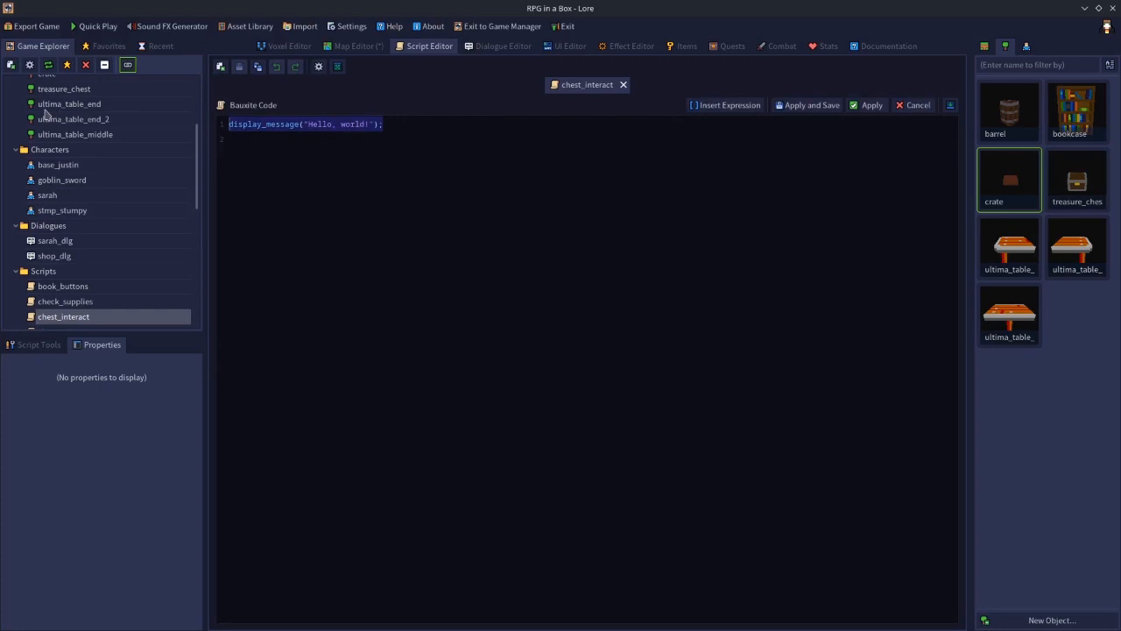
type("if self.property[")
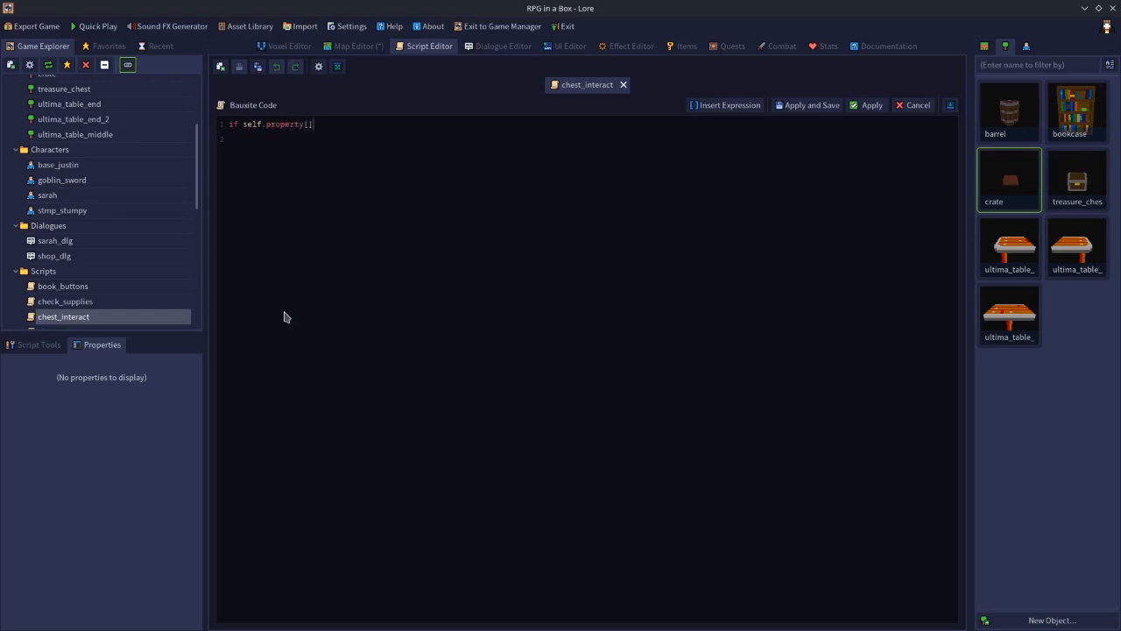
type("pene")
type("se then")
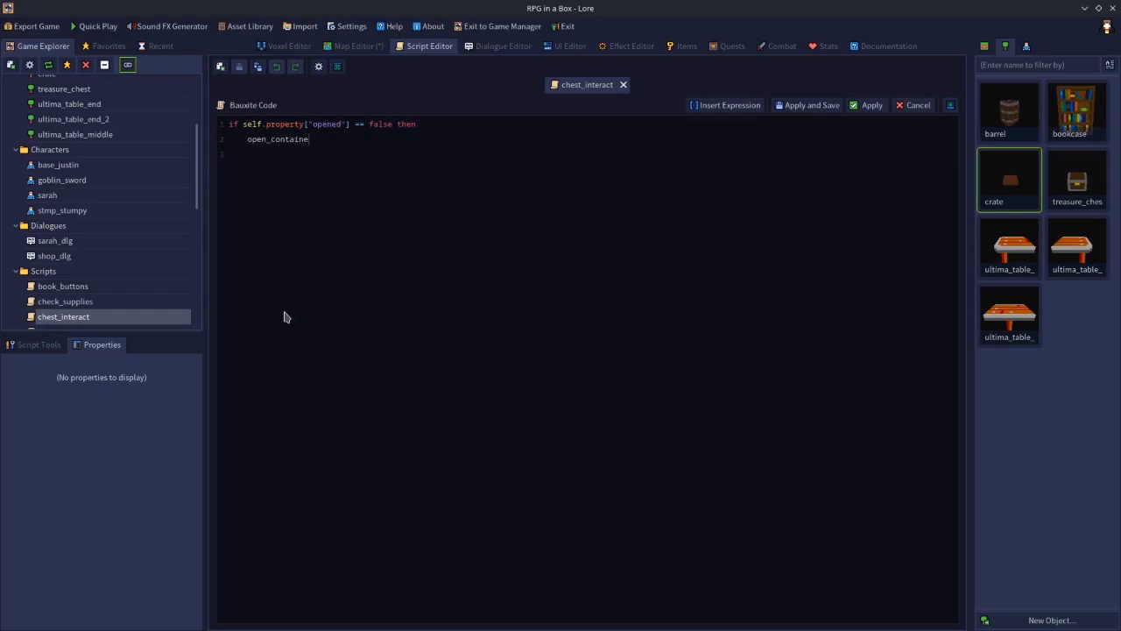
type("(\"crate2\");")
key("Return")
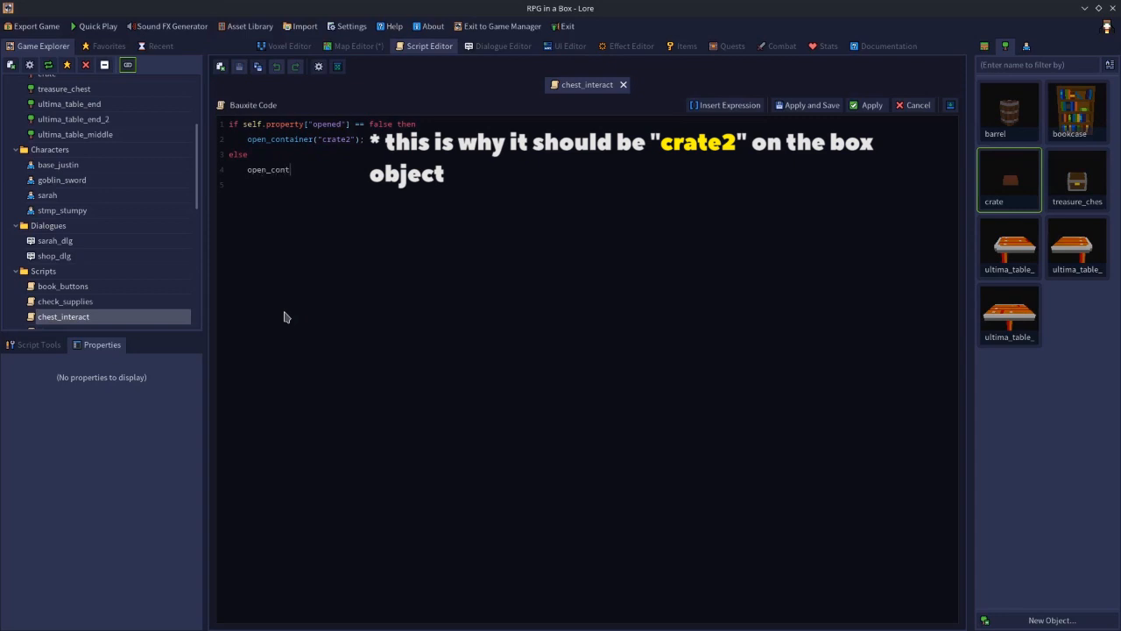
type("()")
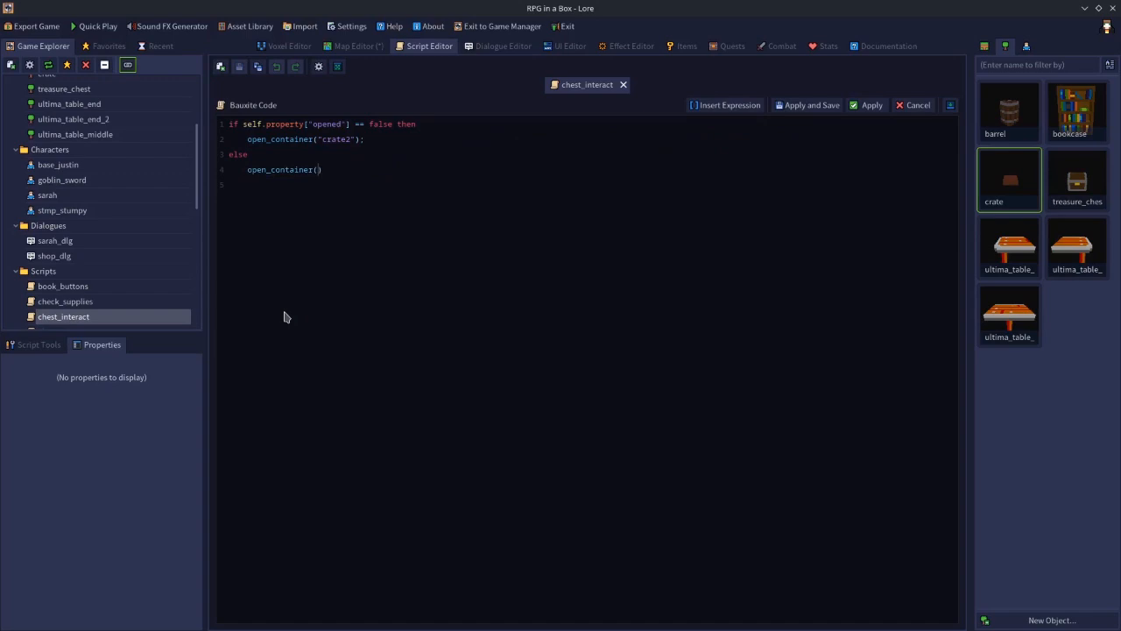
type("crat")
left_click(803, 109)
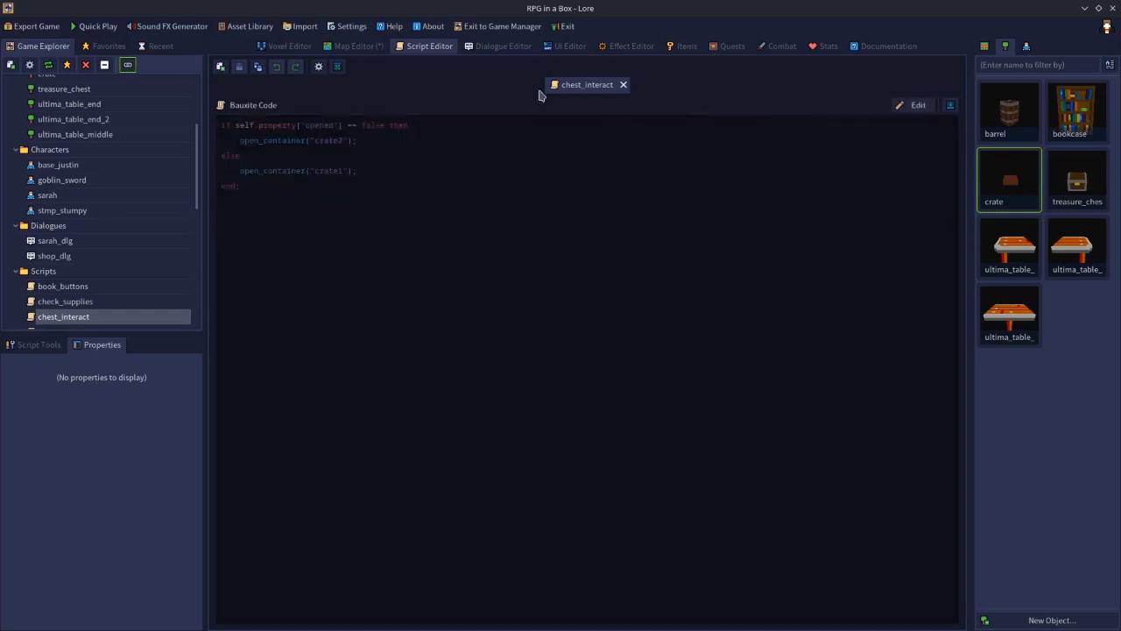
- Assign the chest_interact script to the treasure chest's Character Interacts trigger on the overworld map
left_click(362, 51)
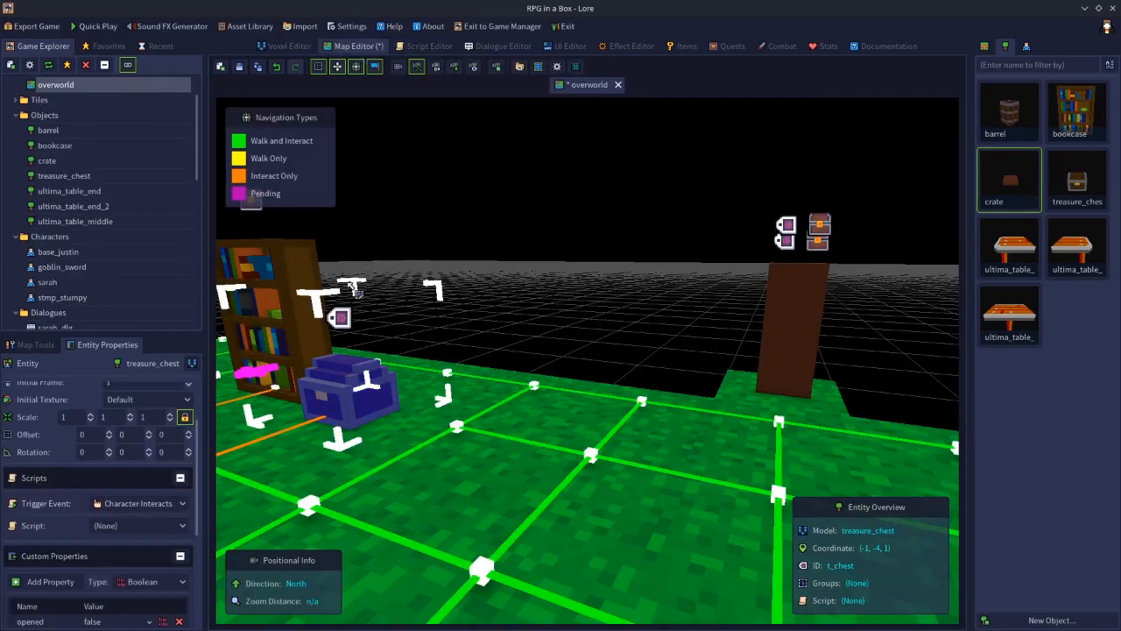
left_click(141, 526)
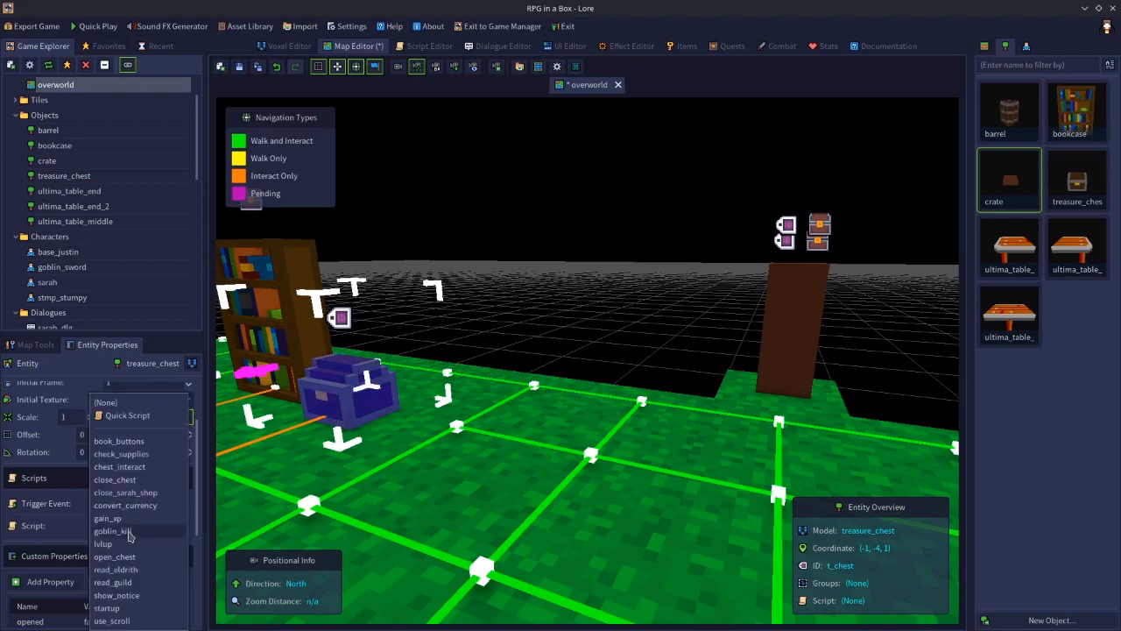
left_click(140, 467)
left_click(539, 204)
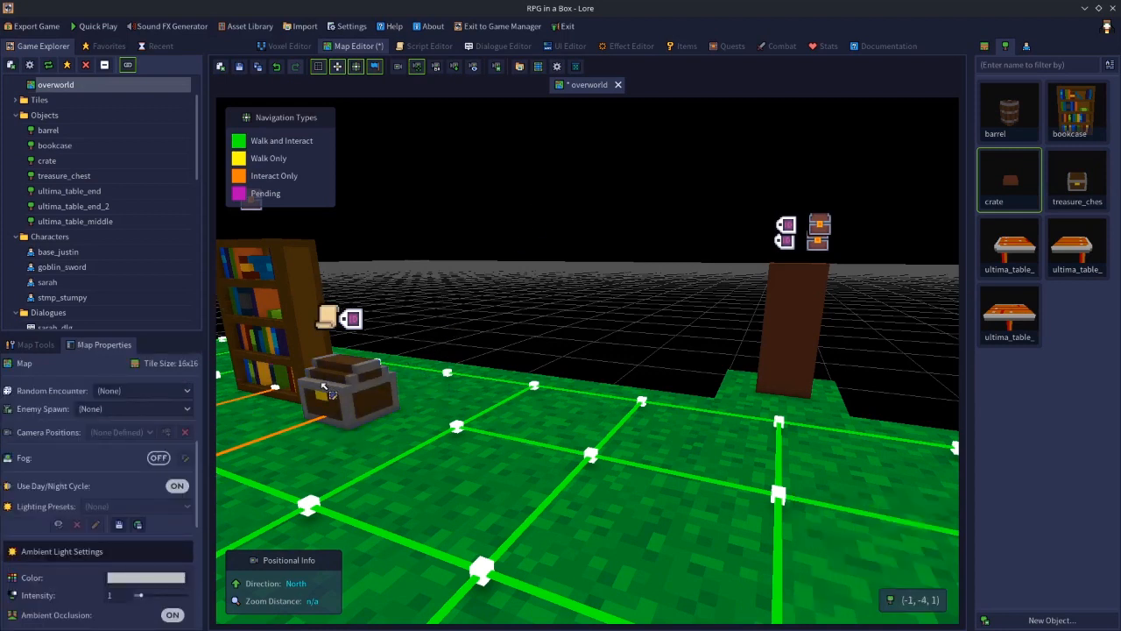
- Compare the entity IDs of the stacked crates with the container IDs used in the treasure chest's script
left_click(367, 377)
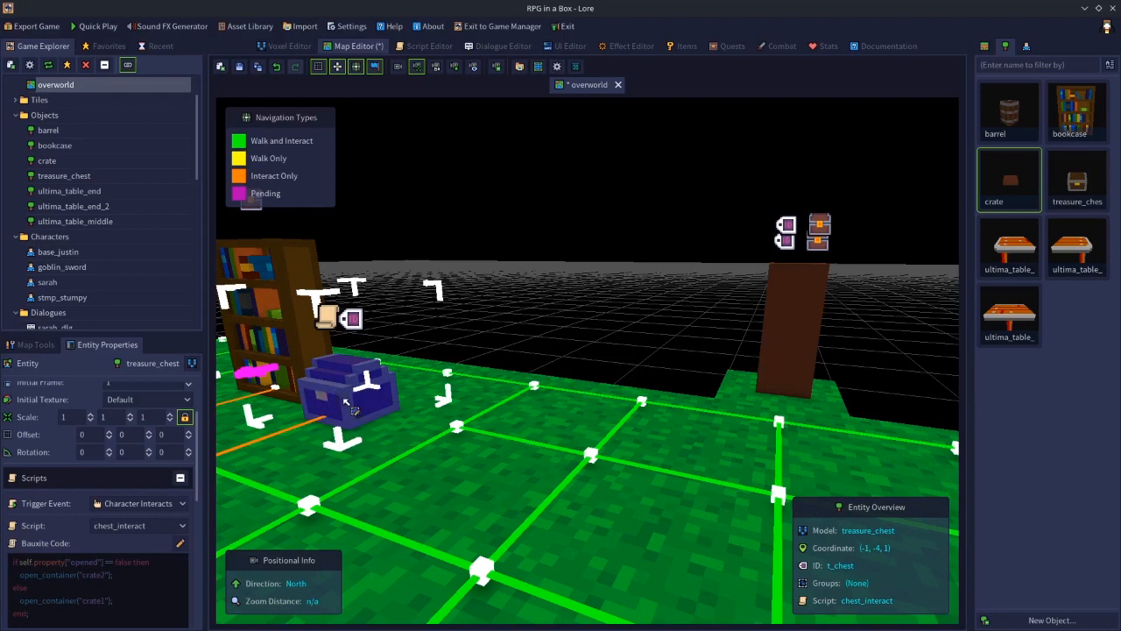
left_click(824, 294)
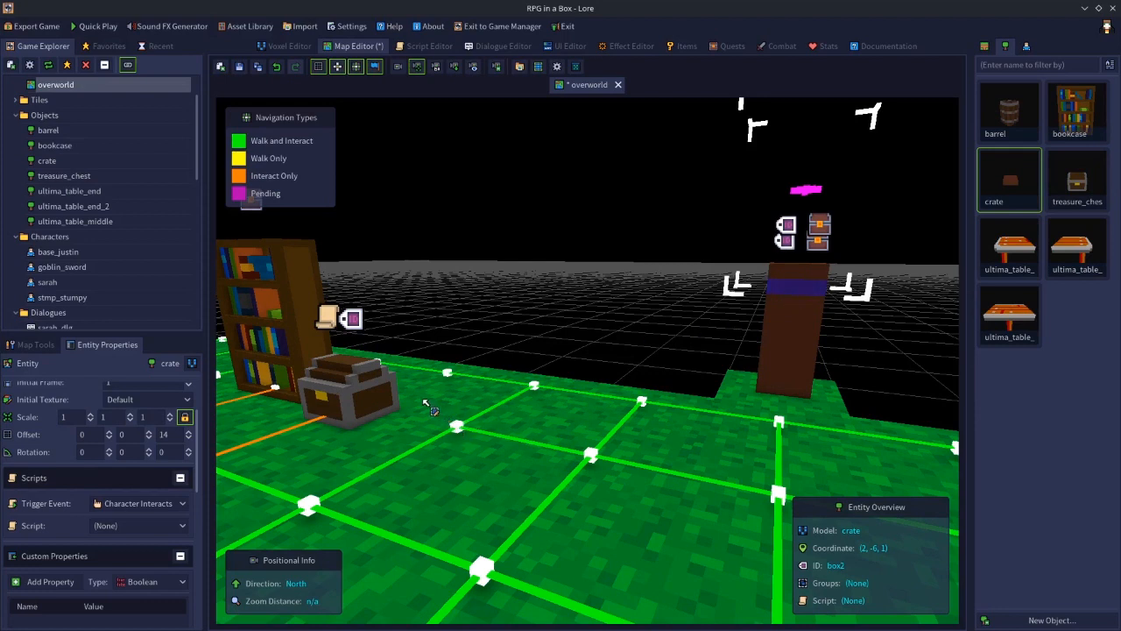
left_click(342, 385)
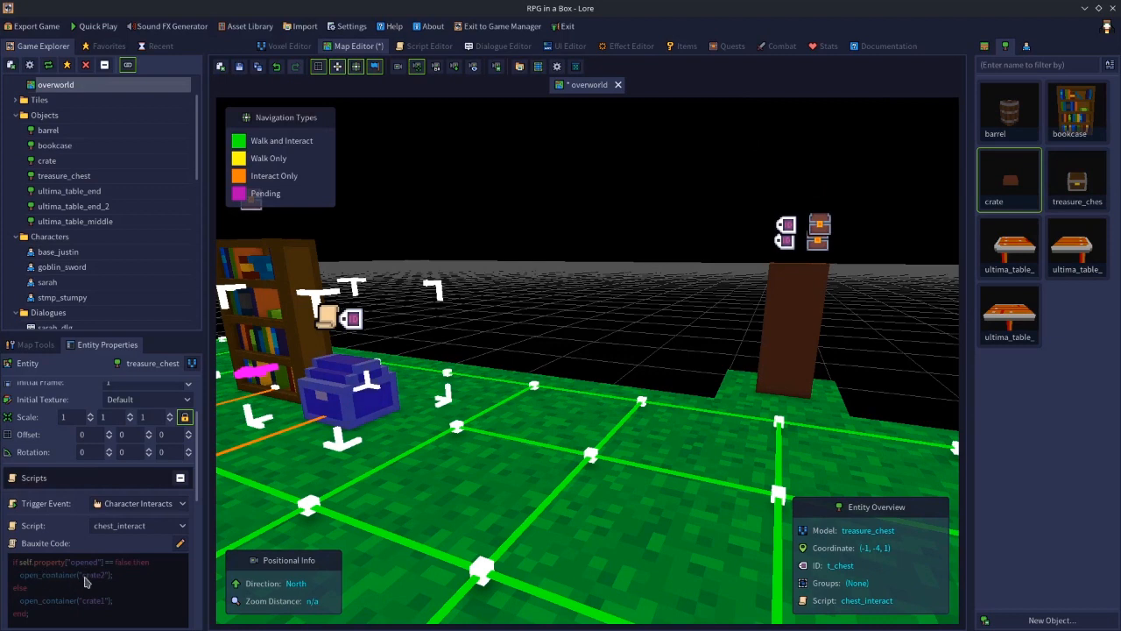
left_click(790, 275)
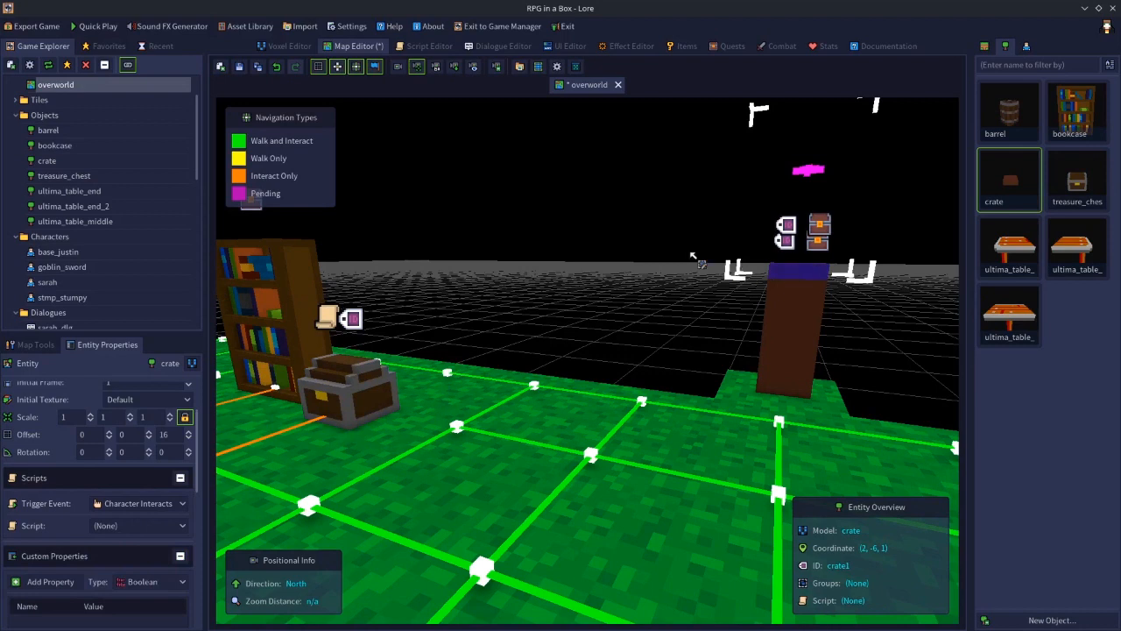
- Check the entity IDs of the second crate and the treasure chest, and start a playtest of the game
left_click(633, 214)
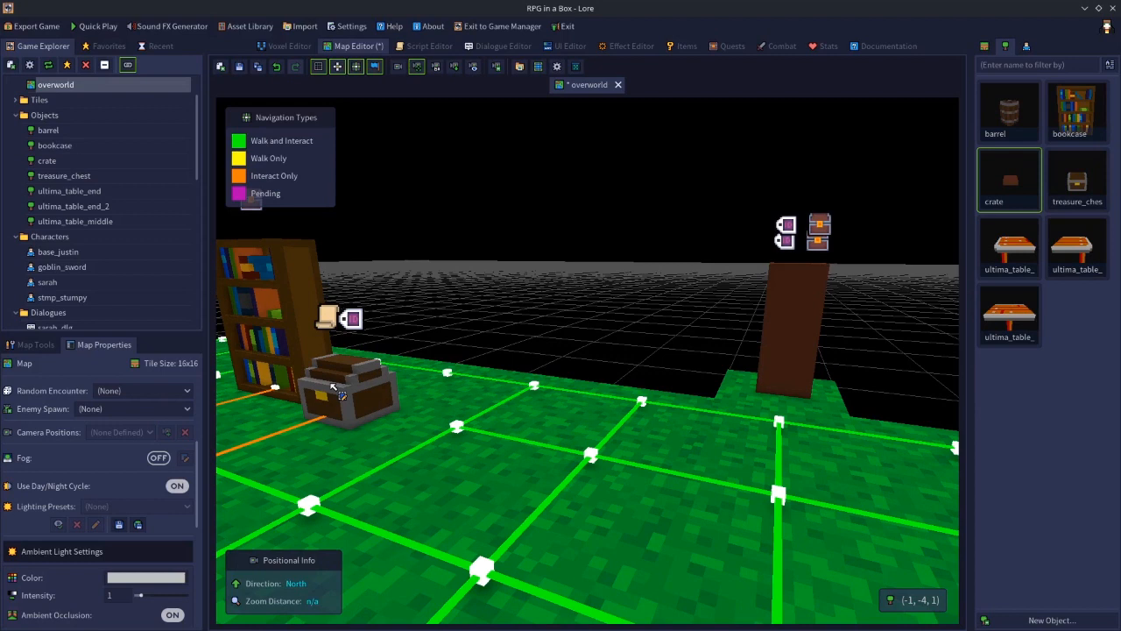
left_click(803, 279)
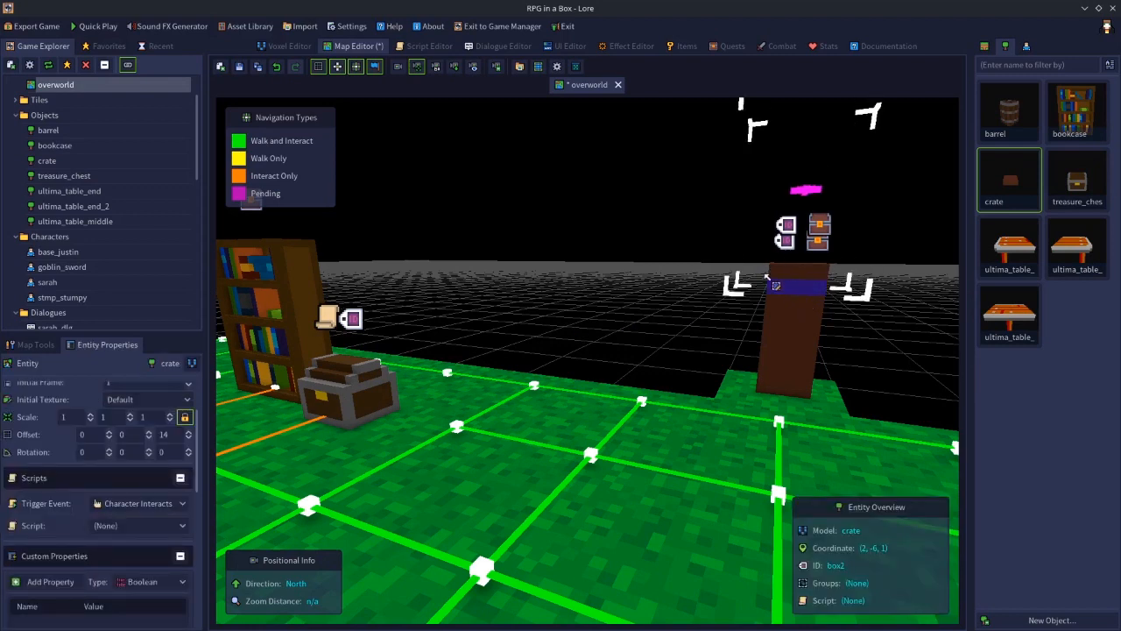
left_click(355, 392)
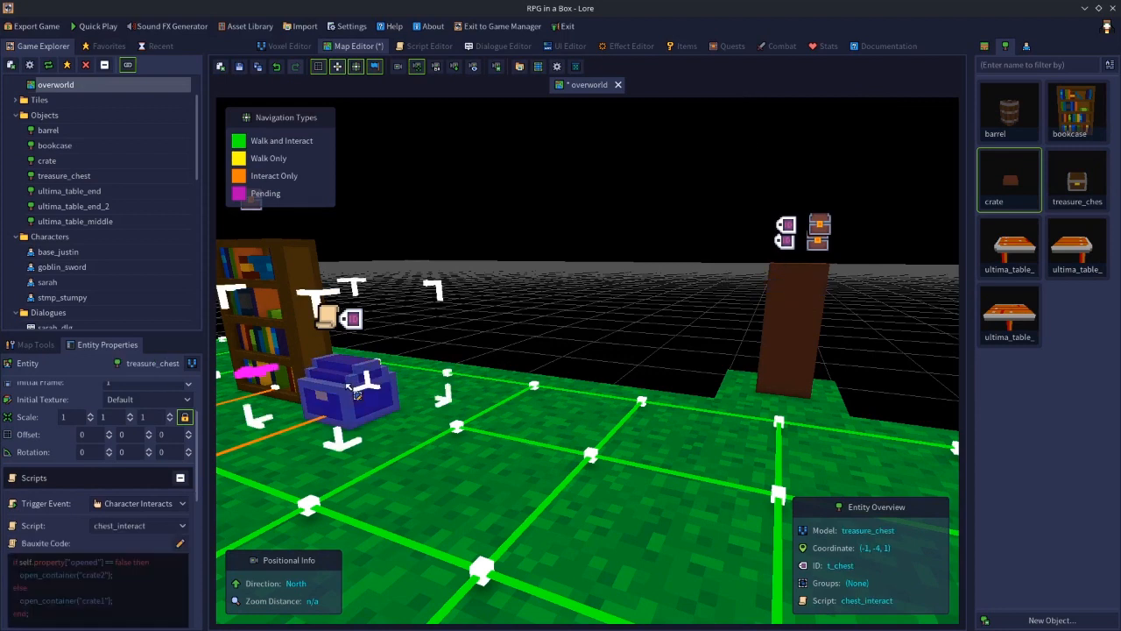
left_click(495, 221)
left_click(221, 66)
- Walk the character to the treasure chest in the playtest, open it, and close its container
key("w")
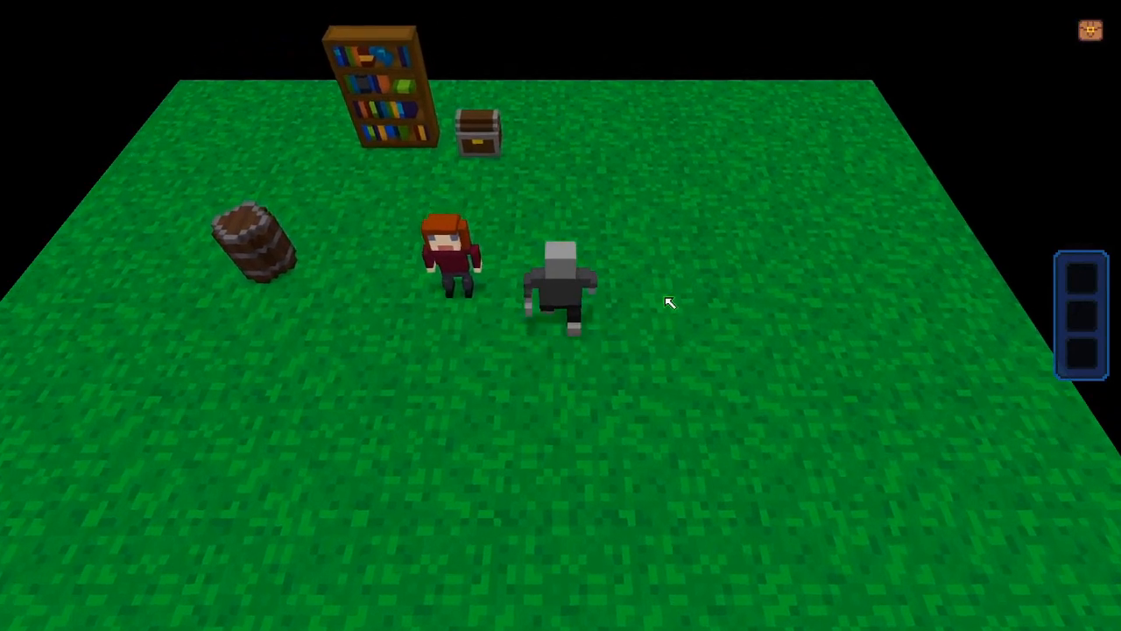
middle_click_drag(671, 303, 568, 339)
key("a")
key("w")
key("e")
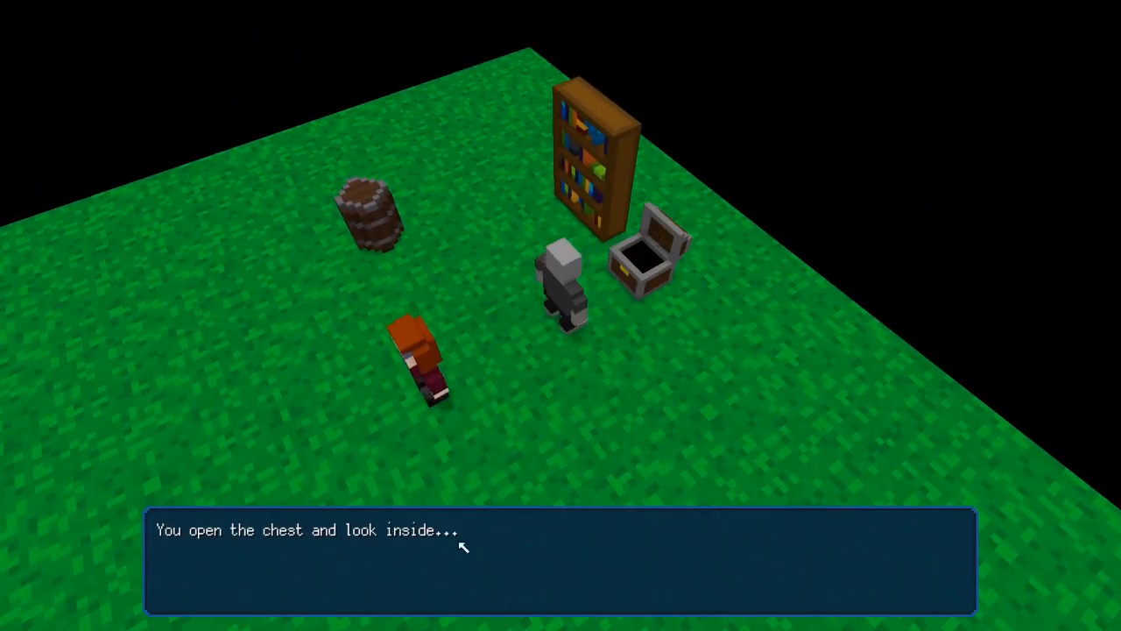
key("e")
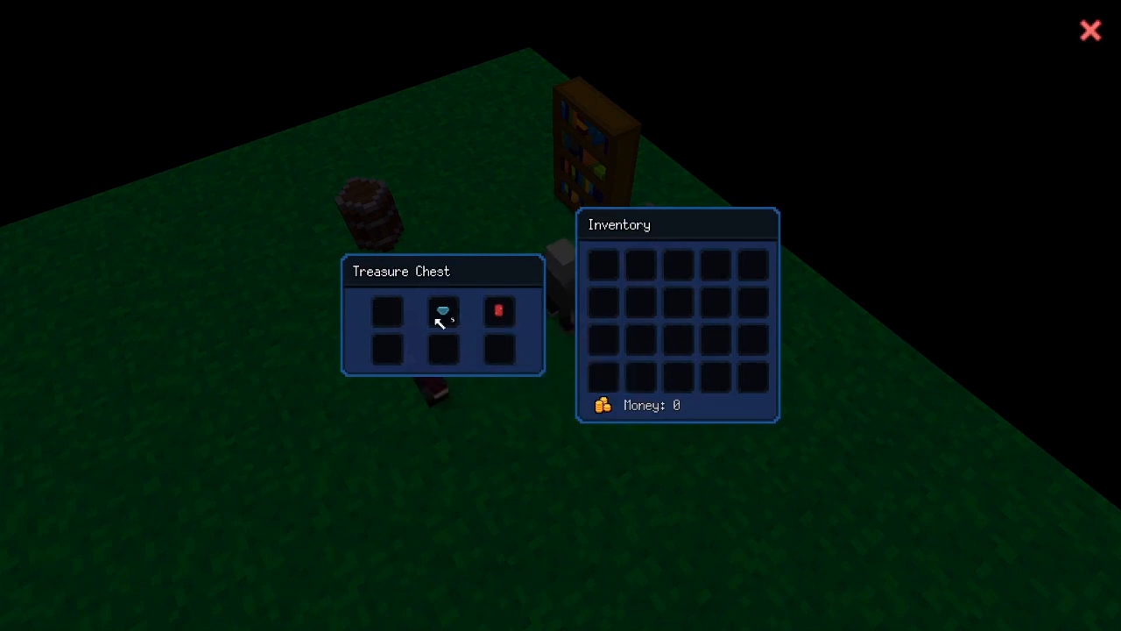
key("Escape")
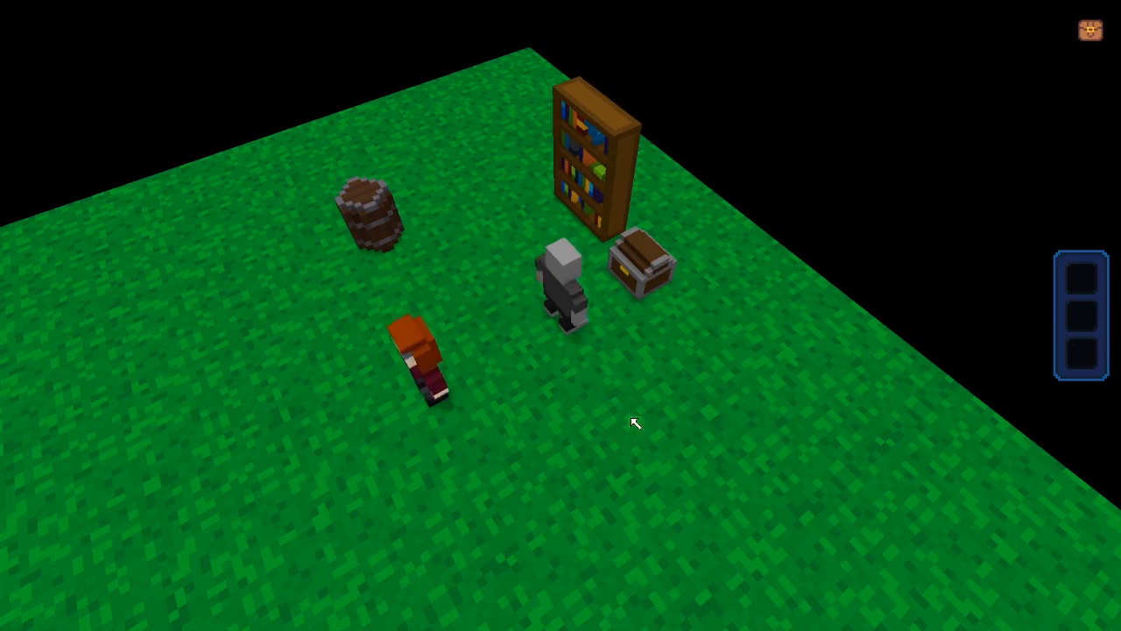
- Open and close the treasure chest two more times to test the other container, and end the playtest
left_click(647, 272)
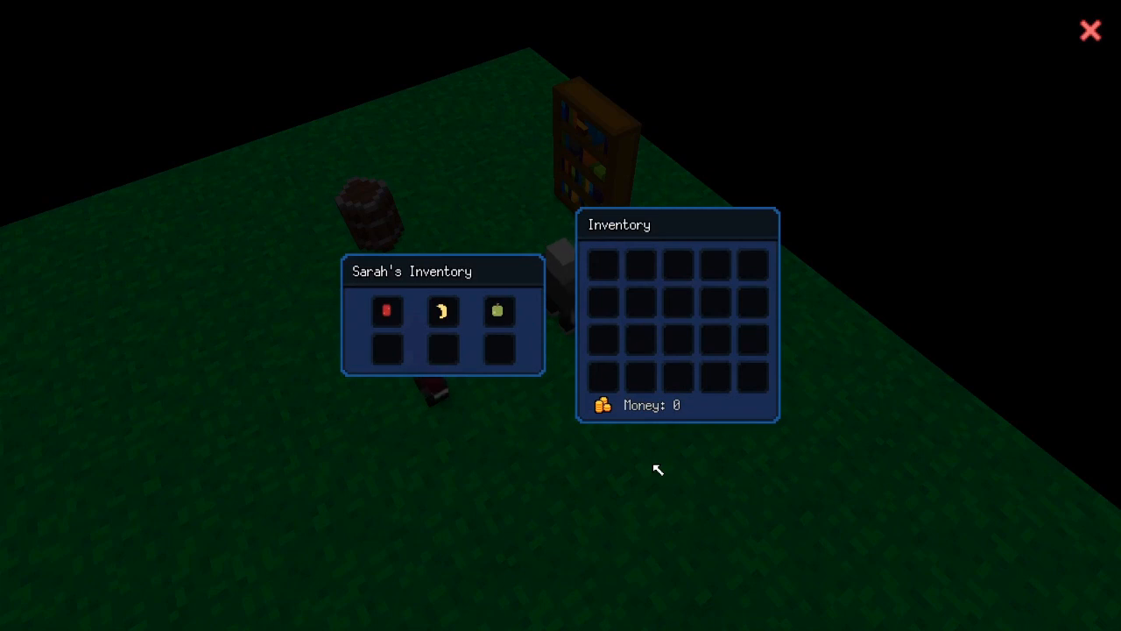
key("Escape")
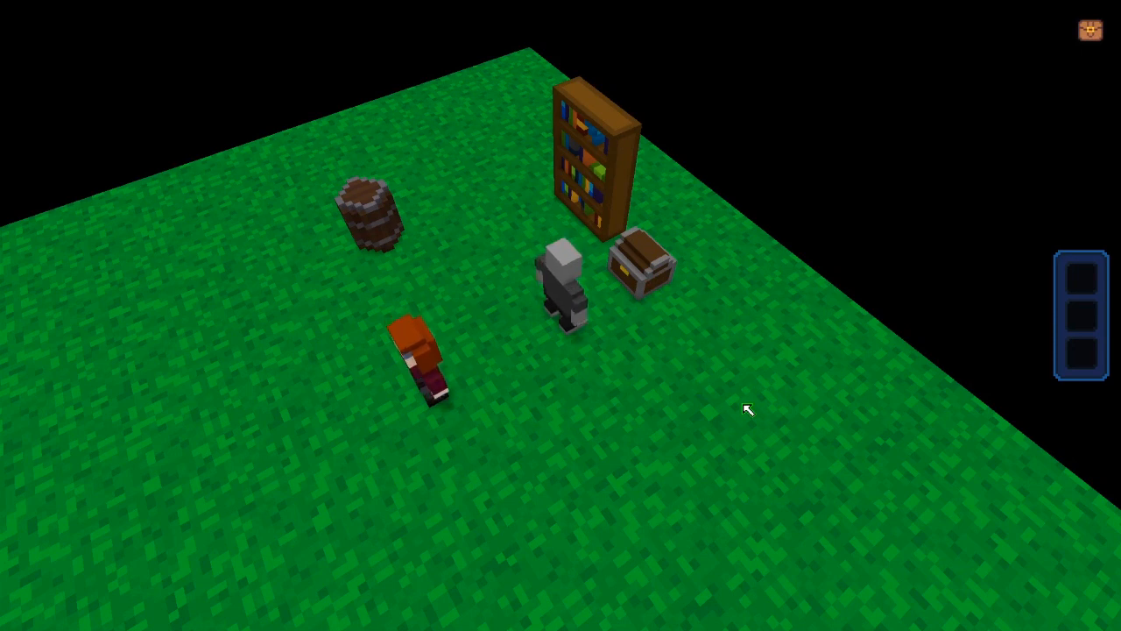
left_click(643, 282)
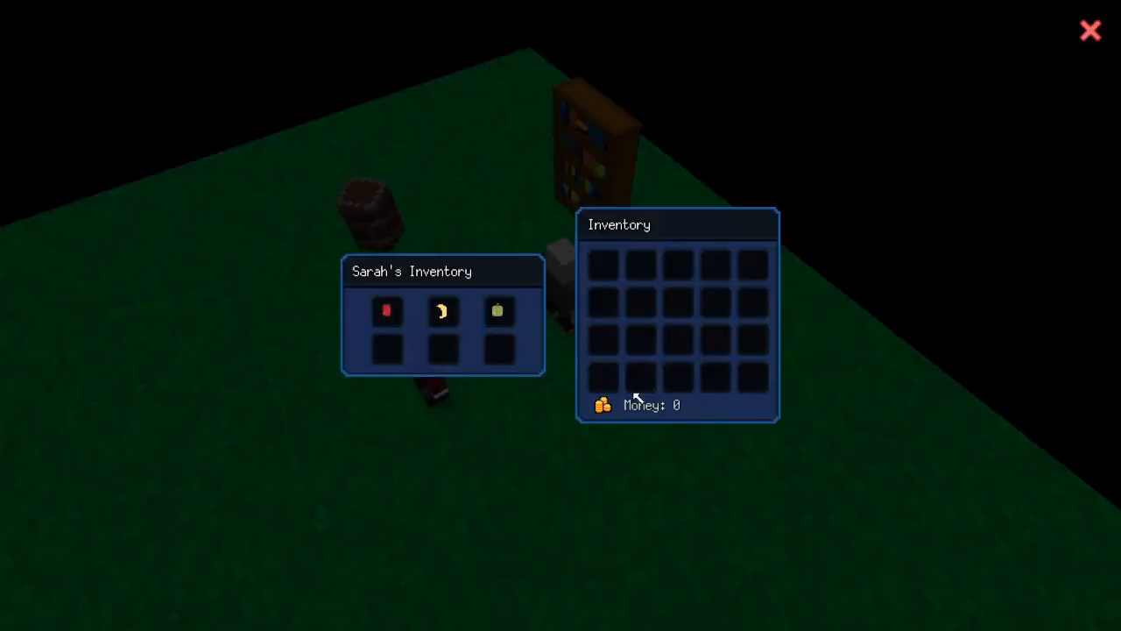
key("Escape")
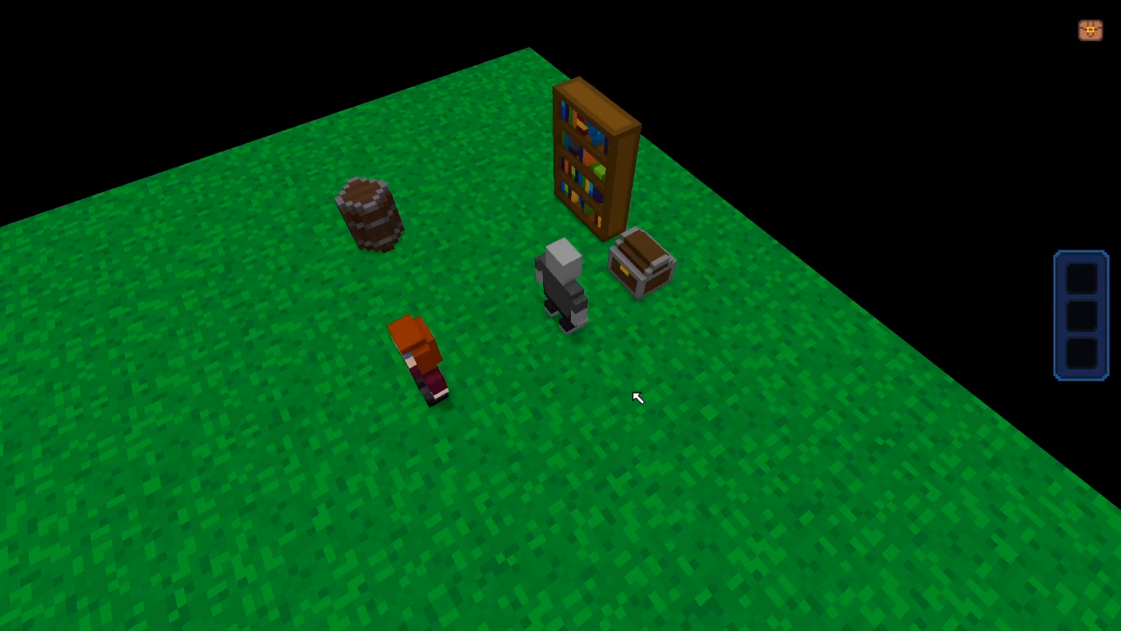
key("Escape")
- Examine the entity properties of the treasure chest and the stacked crates on the overworld map
left_click(371, 394)
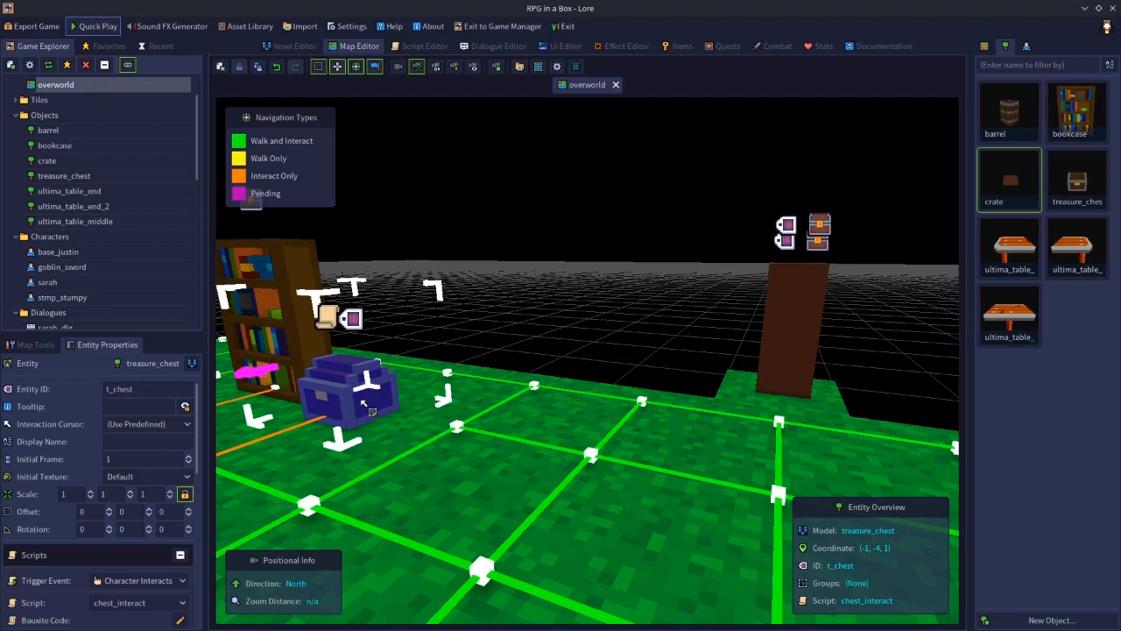
left_click(830, 279)
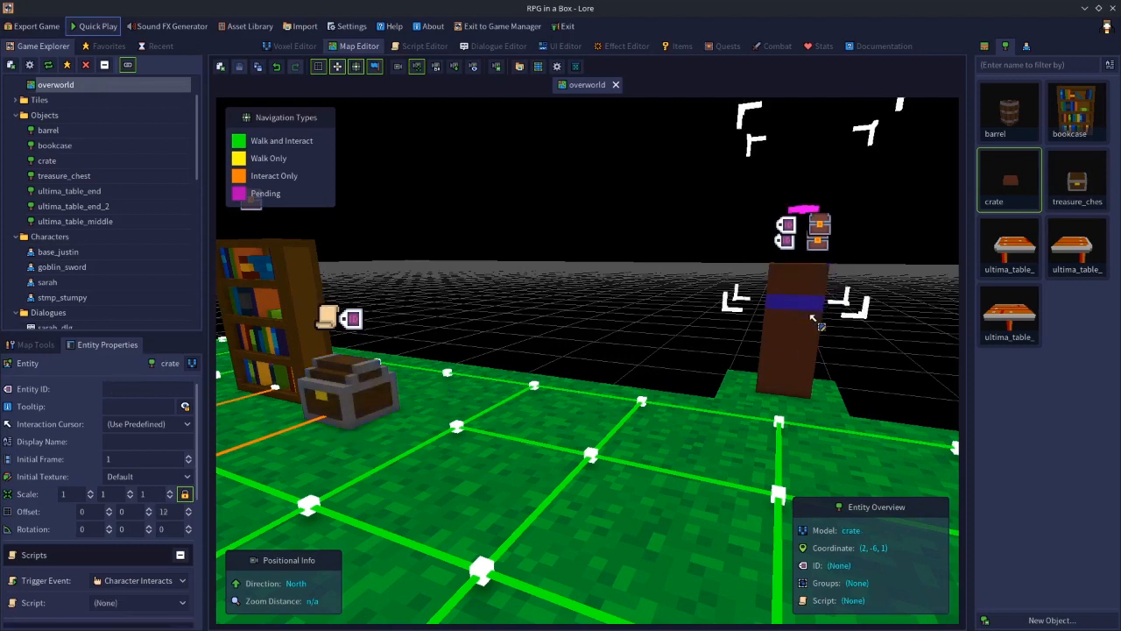
left_click(807, 288)
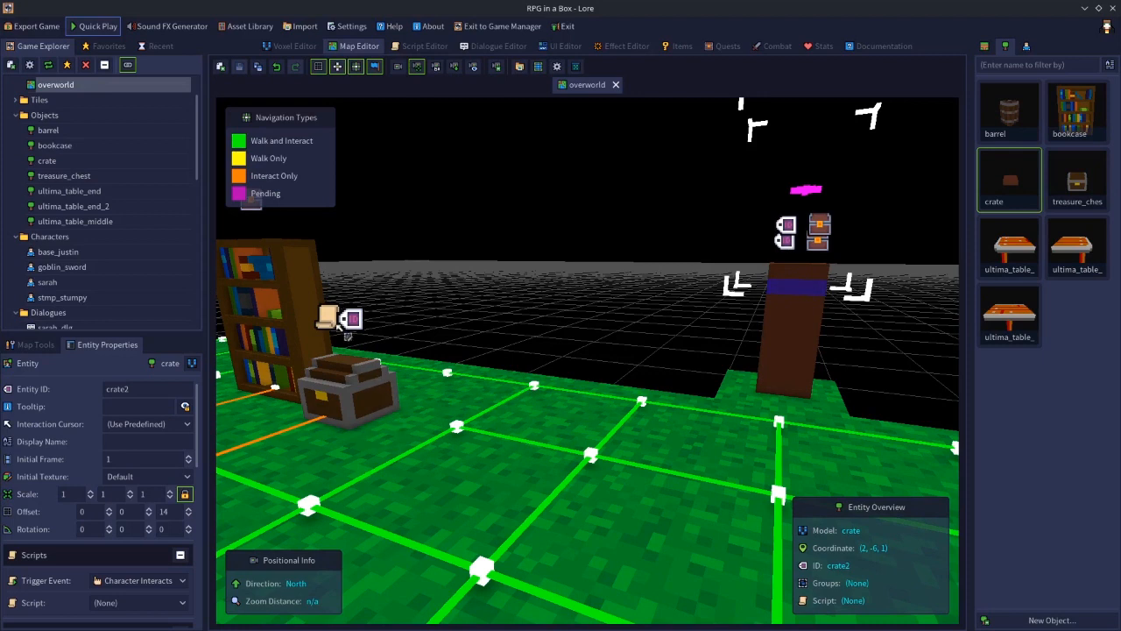
left_click(294, 298)
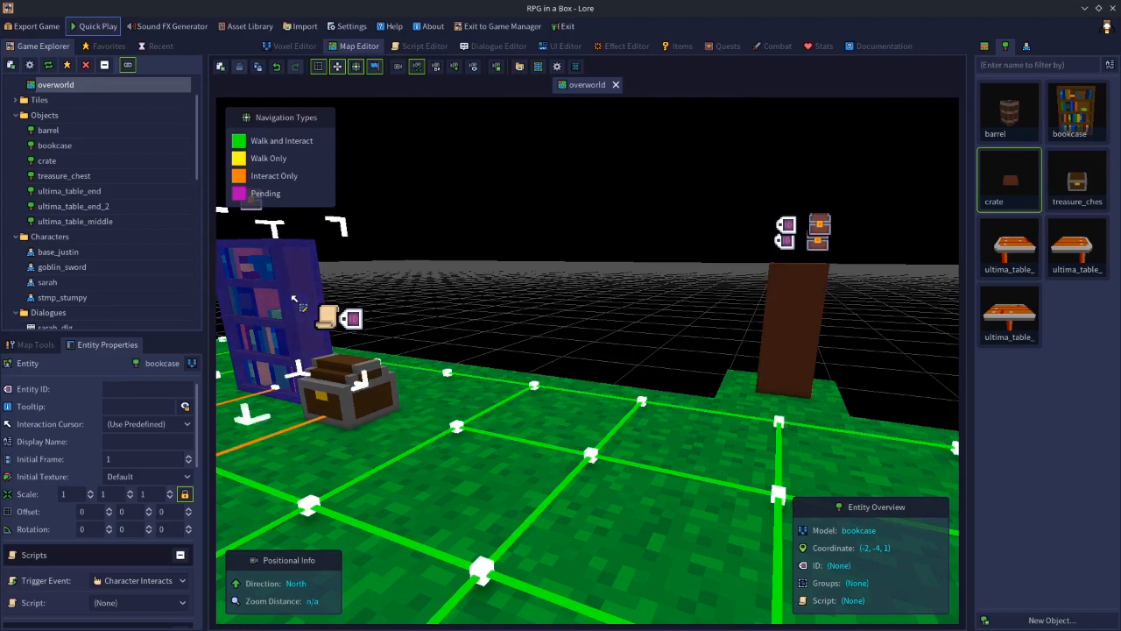
left_click(784, 282)
left_click_drag(784, 282, 799, 307)
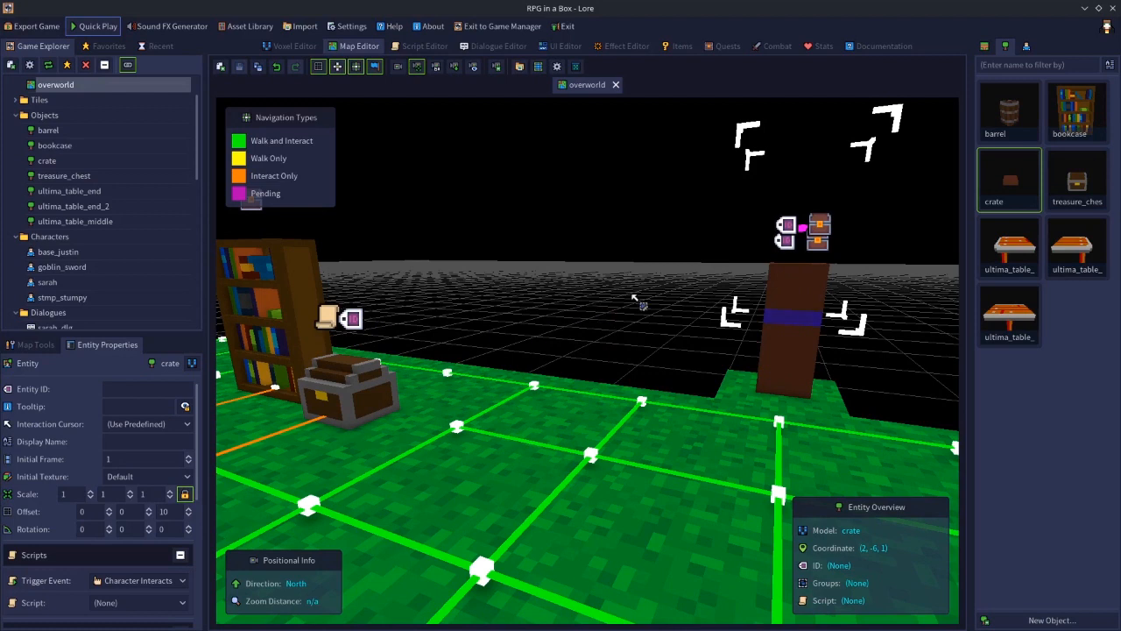
left_click(784, 281)
left_click(791, 294)
left_click(790, 347)
left_click_drag(791, 351, 793, 399)
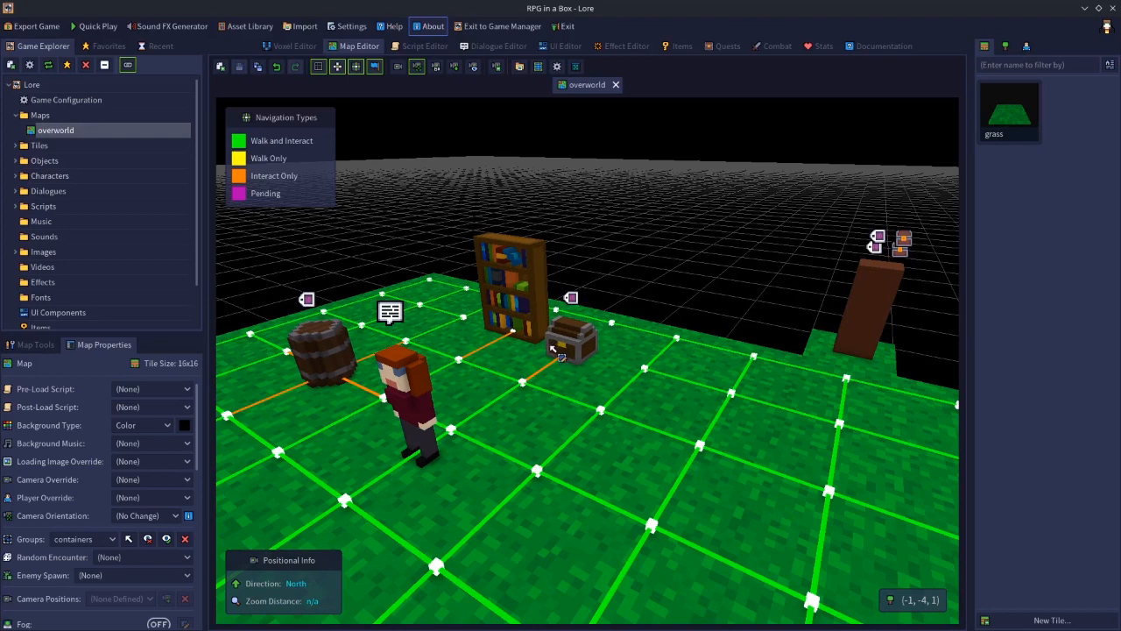
- Set the topmost crate's container name to "Barrel" and save the overworld map
key("w")
right_click_drag(552, 348, 613, 315)
left_click(469, 266)
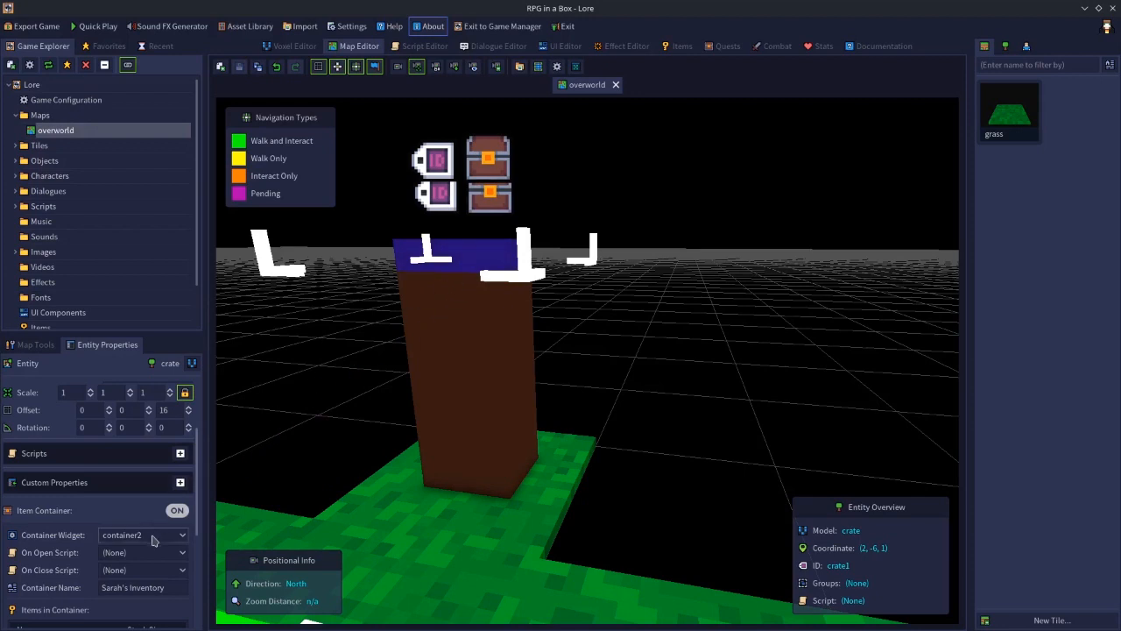
left_click(176, 591)
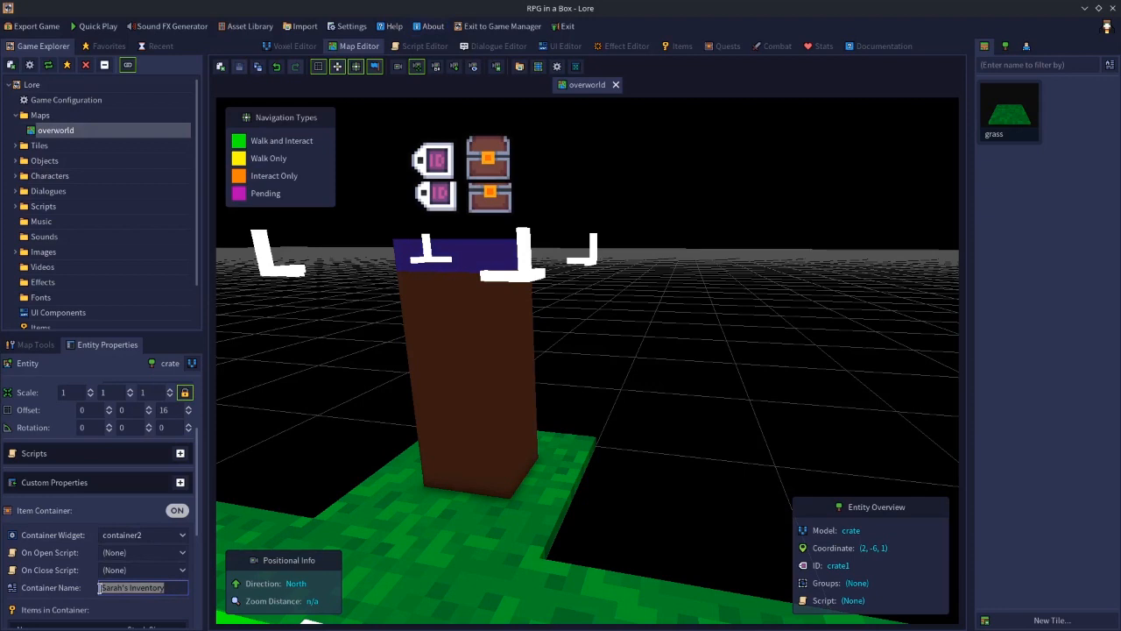
type("Barrel")
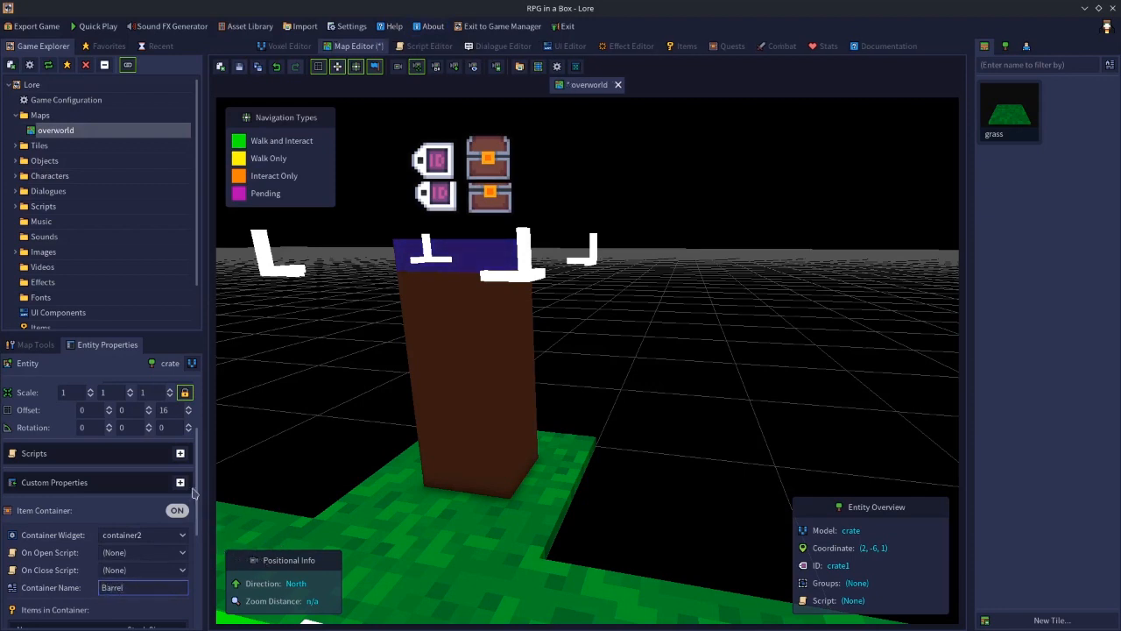
scroll(200, 480, "down", 5)
left_click(54, 479)
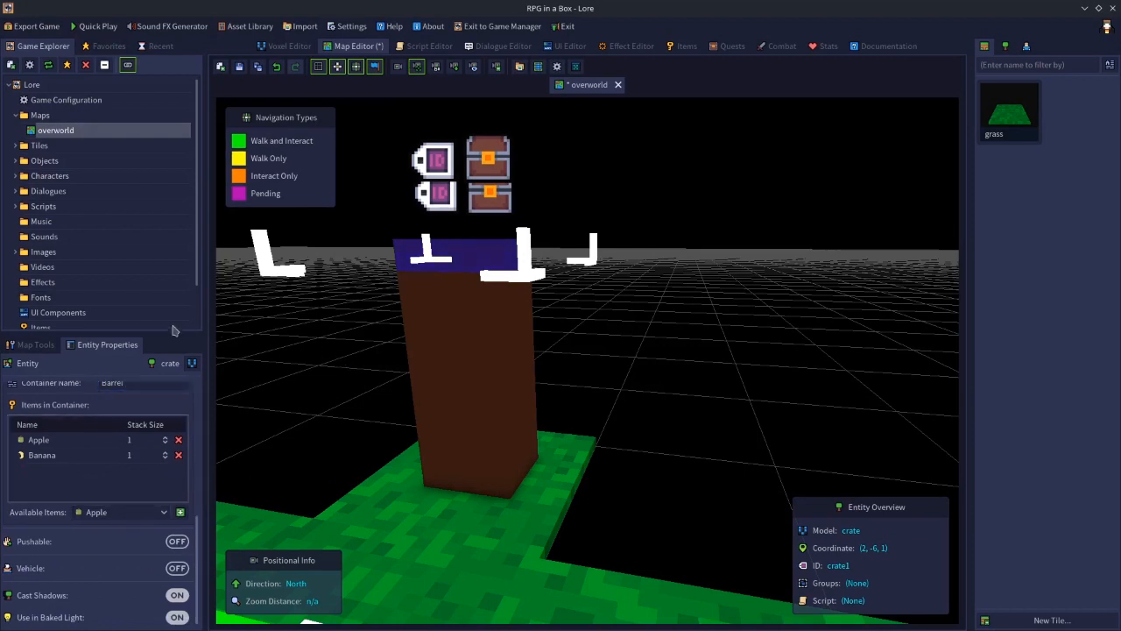
left_click(240, 66)
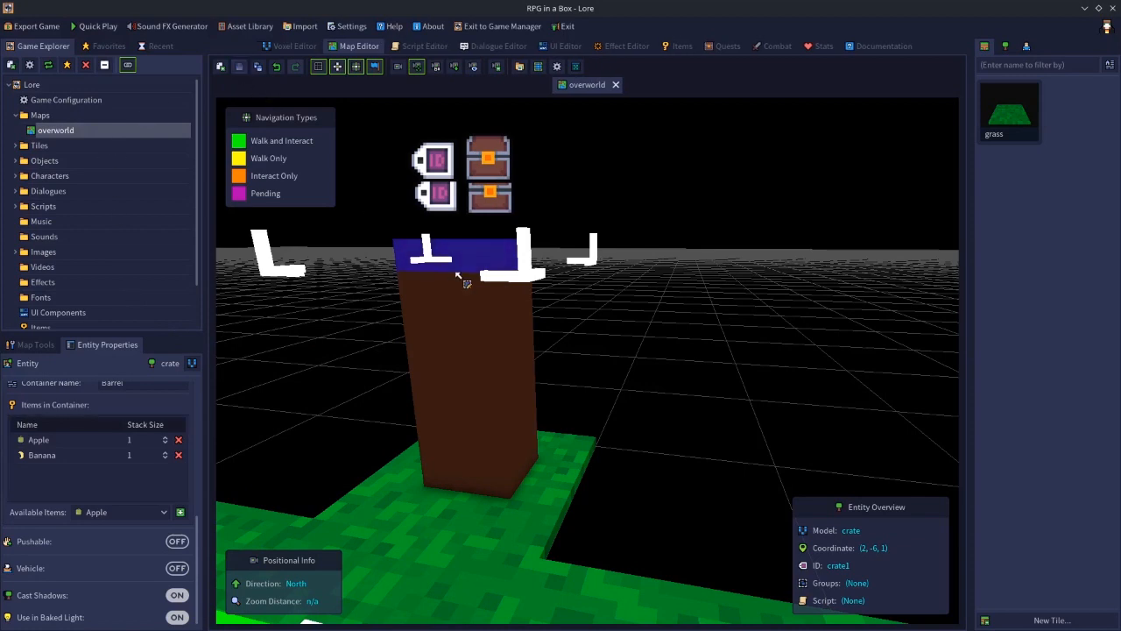
- Compare the second crate's container settings with the topmost crate's, and set the topmost crate's container widget to container1
left_click(457, 292)
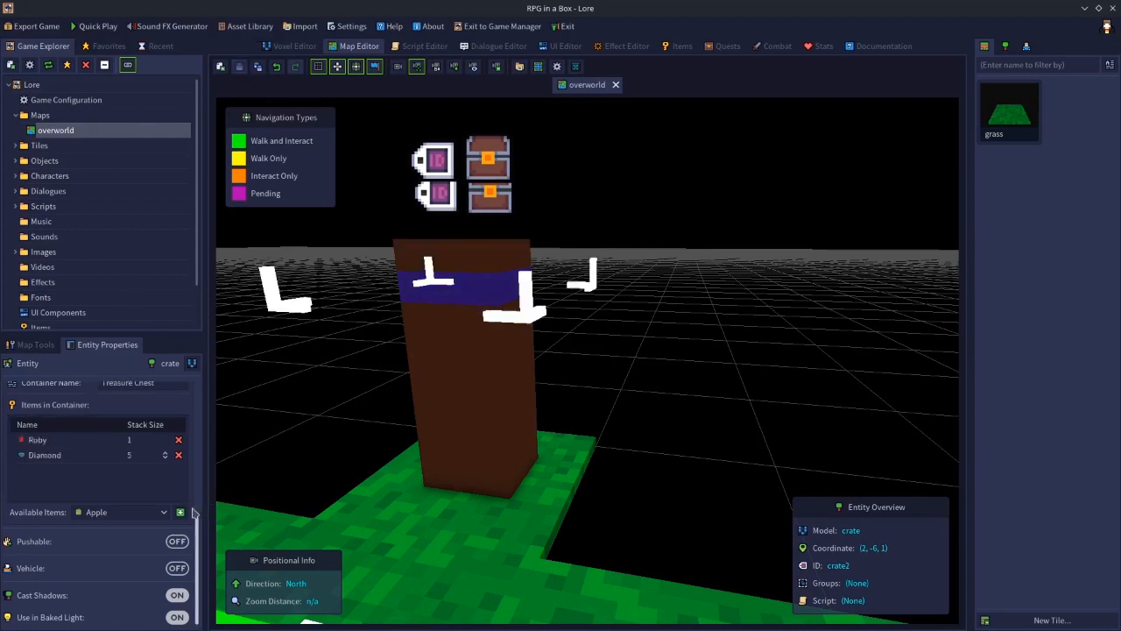
scroll(204, 513, "up", 2)
scroll(204, 513, "up", 1)
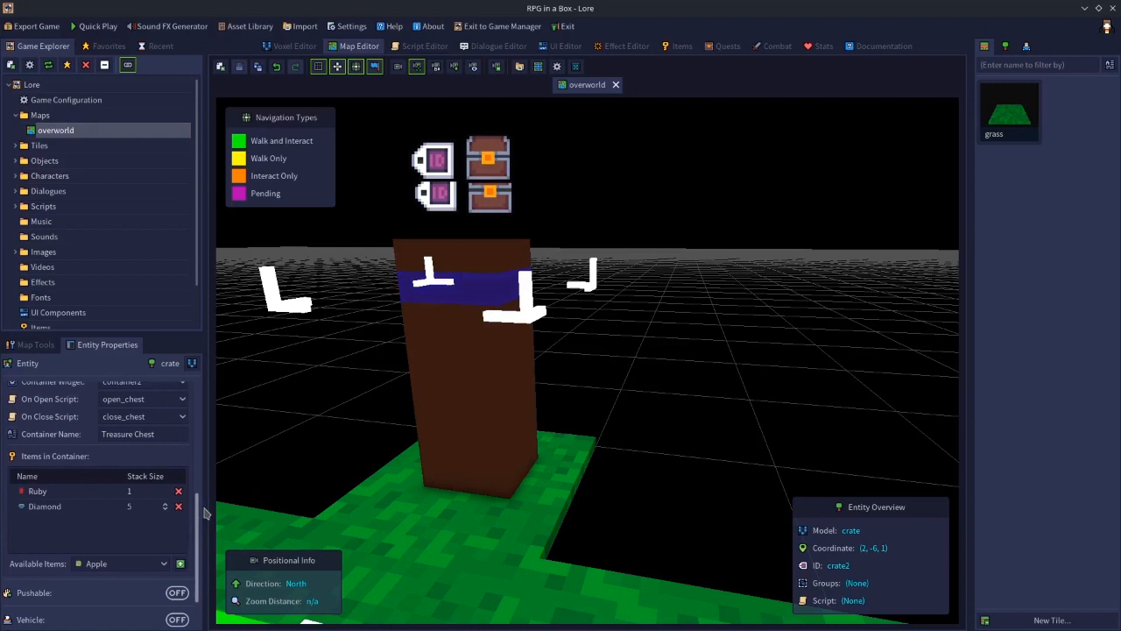
scroll(204, 513, "up", 3)
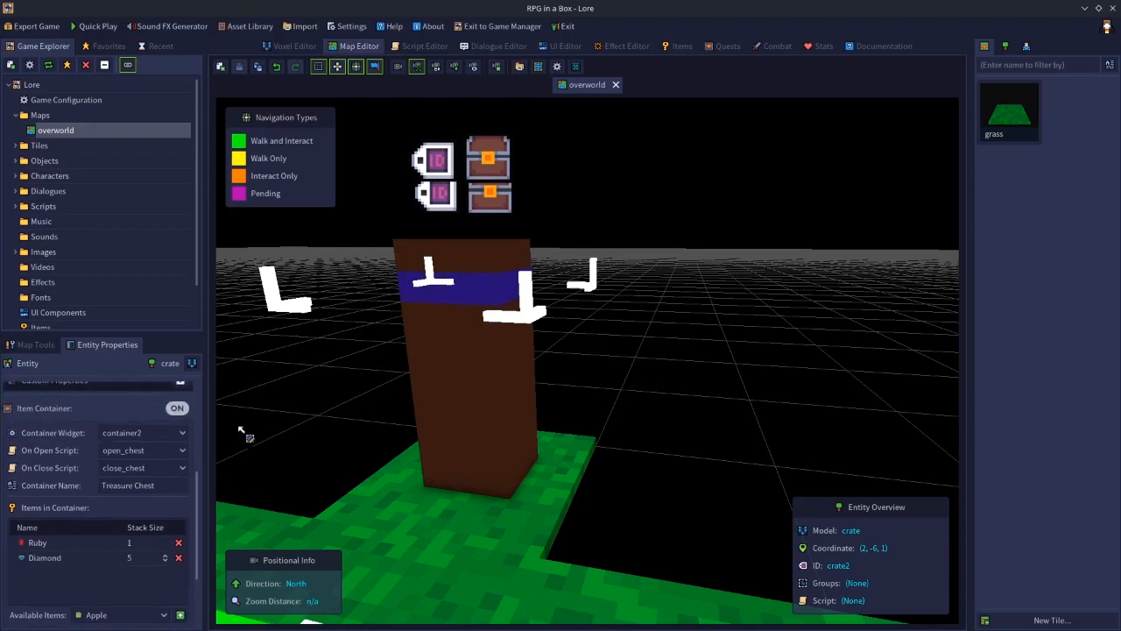
left_click(478, 264)
left_click(162, 433)
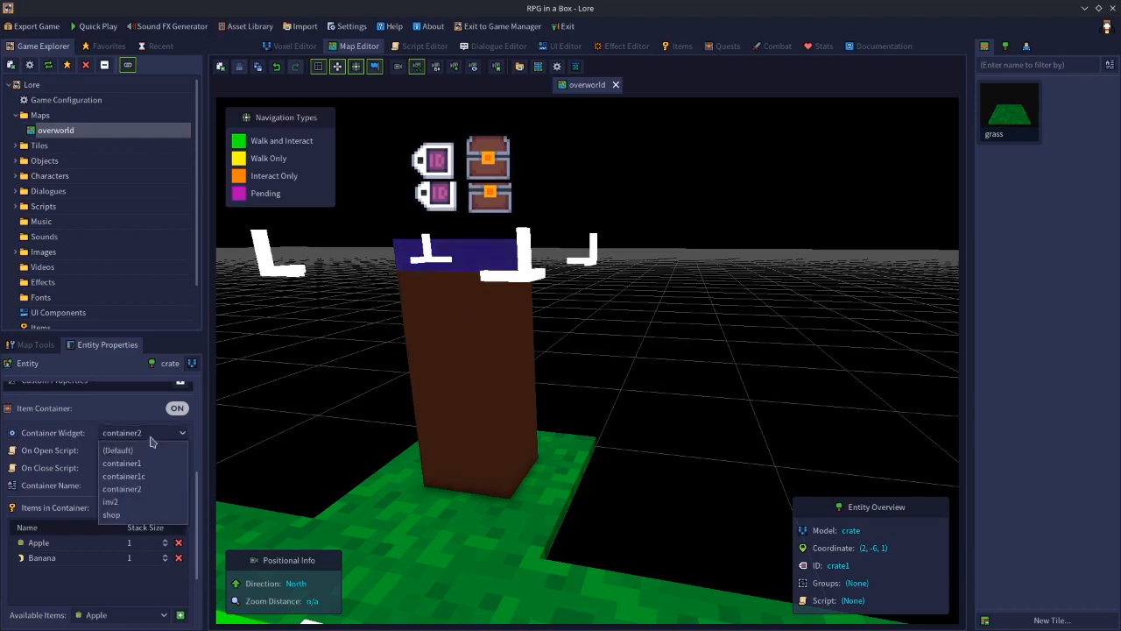
left_click(129, 464)
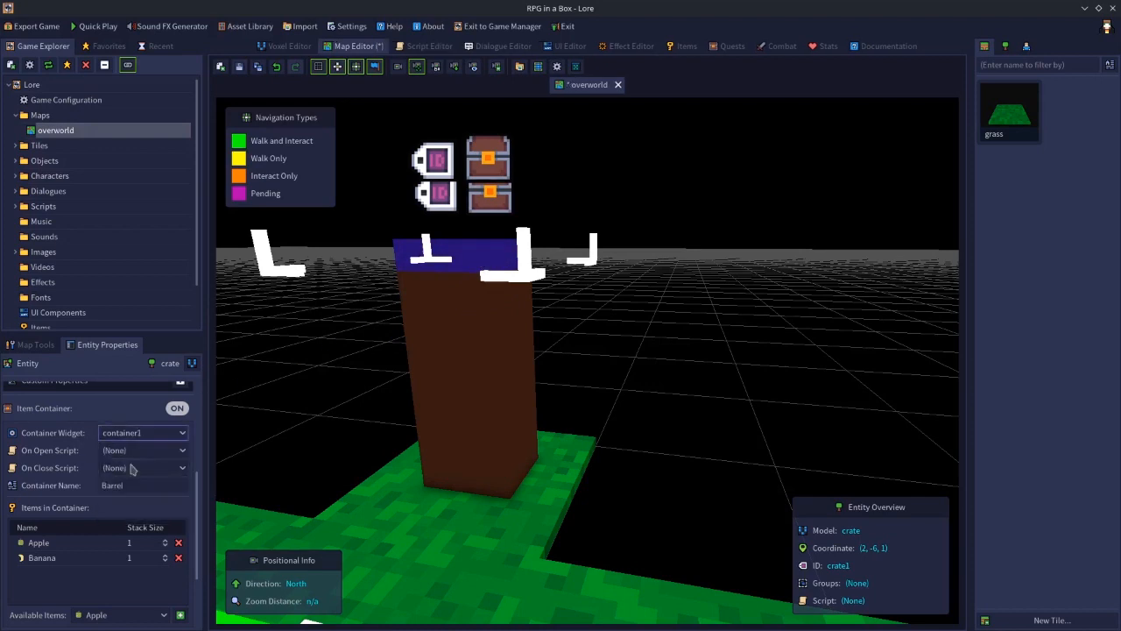
- Turn the third crate from the top into an item container and name the container "Book Shelf"
left_click(431, 291)
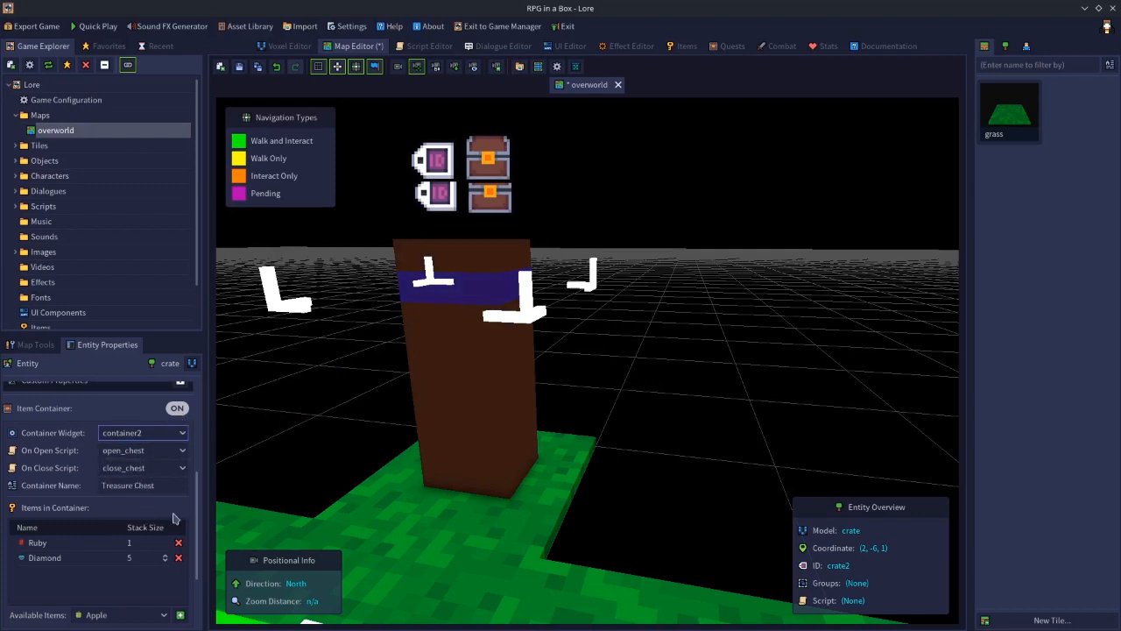
left_click(433, 318)
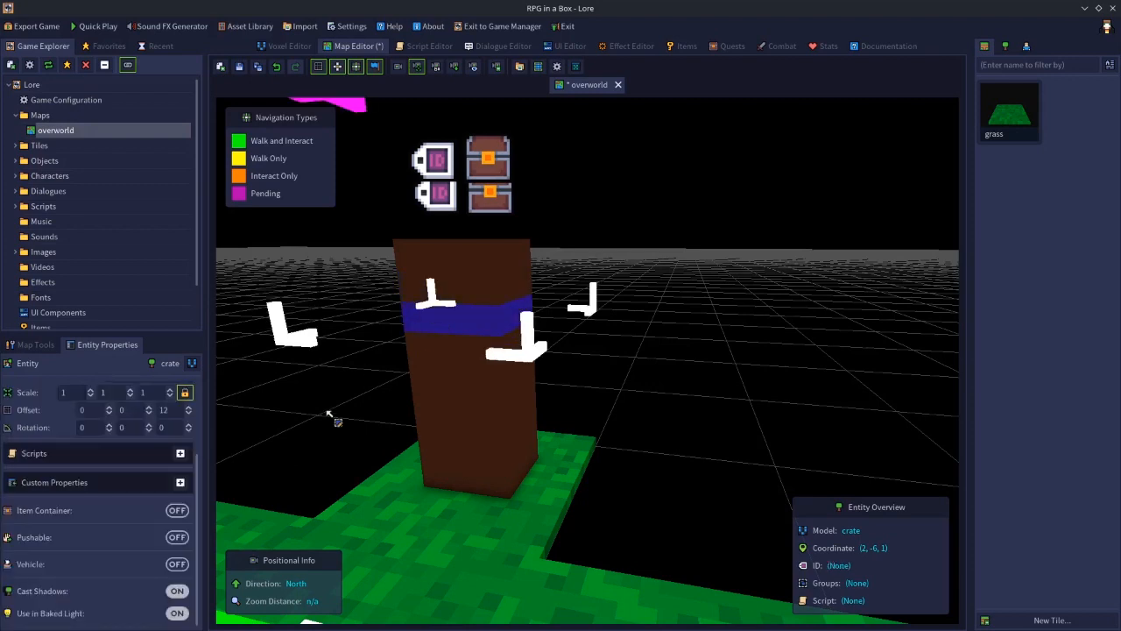
left_click(176, 510)
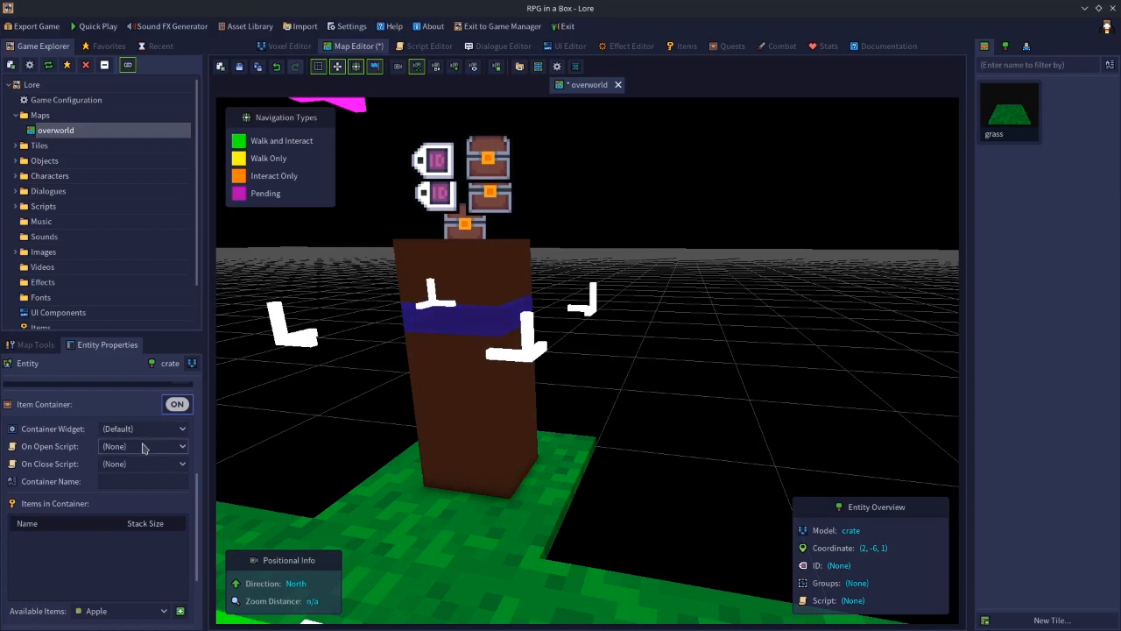
left_click(138, 481)
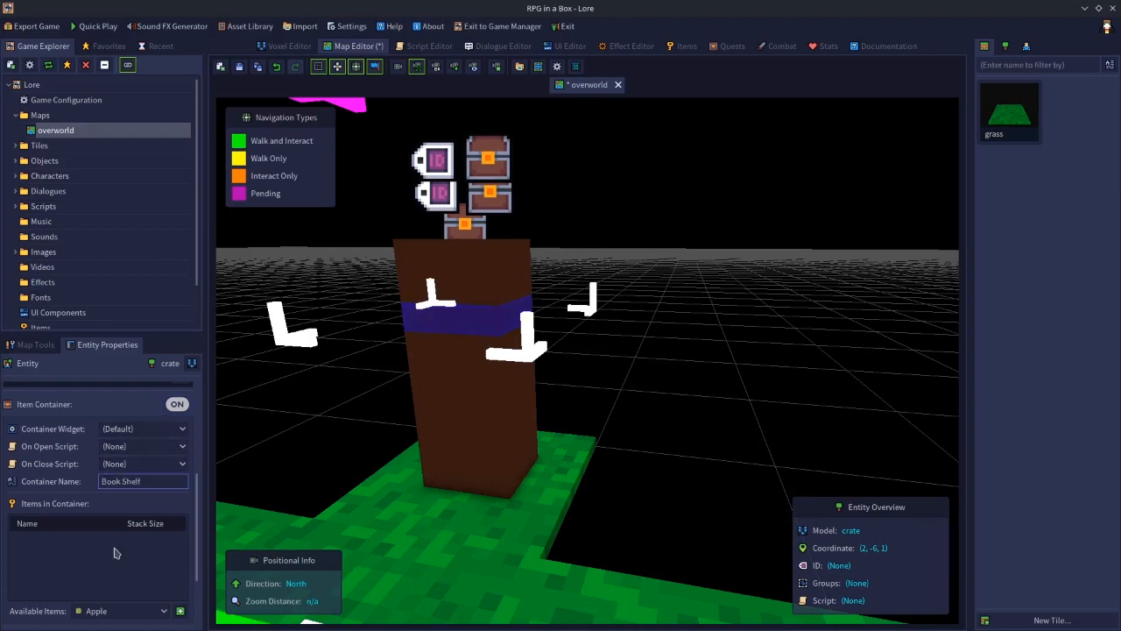
- Add the items Eldrith, Scroll of healing and Thieves Guild to the Book Shelf container
scroll(199, 505, "down", 3)
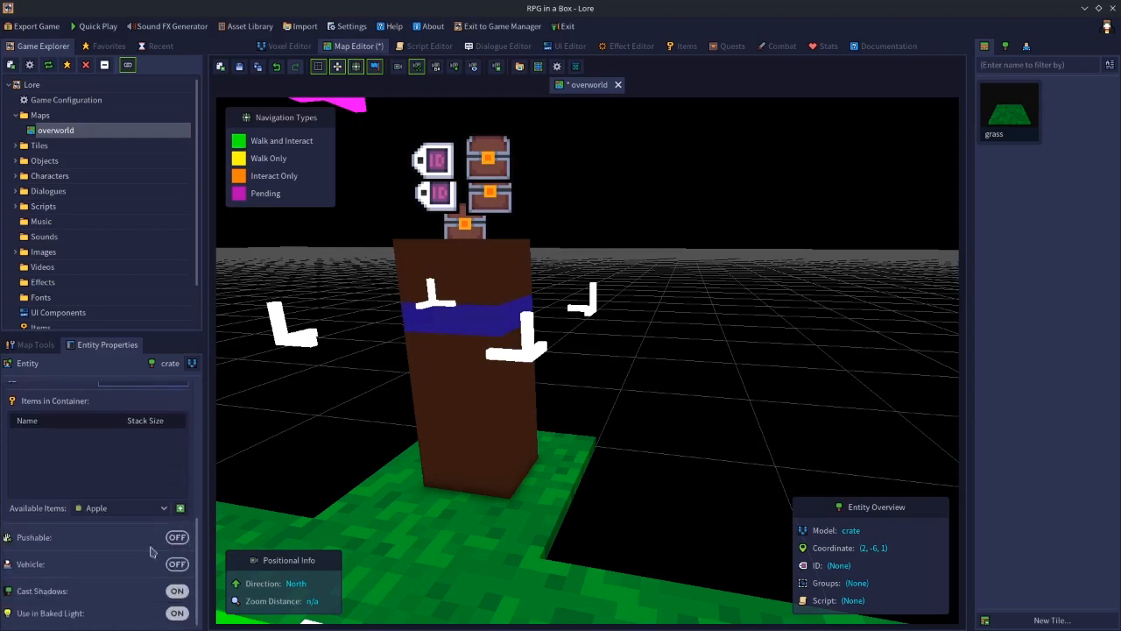
left_click(114, 509)
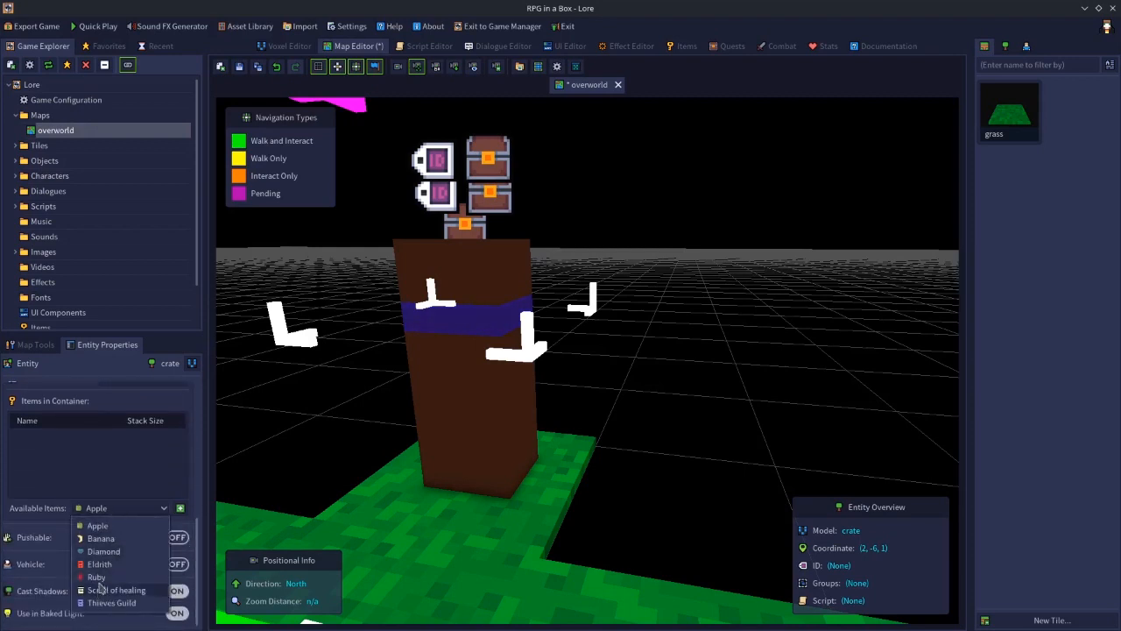
left_click(101, 564)
left_click(181, 508)
left_click(122, 508)
left_click(114, 589)
left_click(180, 508)
left_click(157, 510)
left_click(105, 603)
left_click(180, 508)
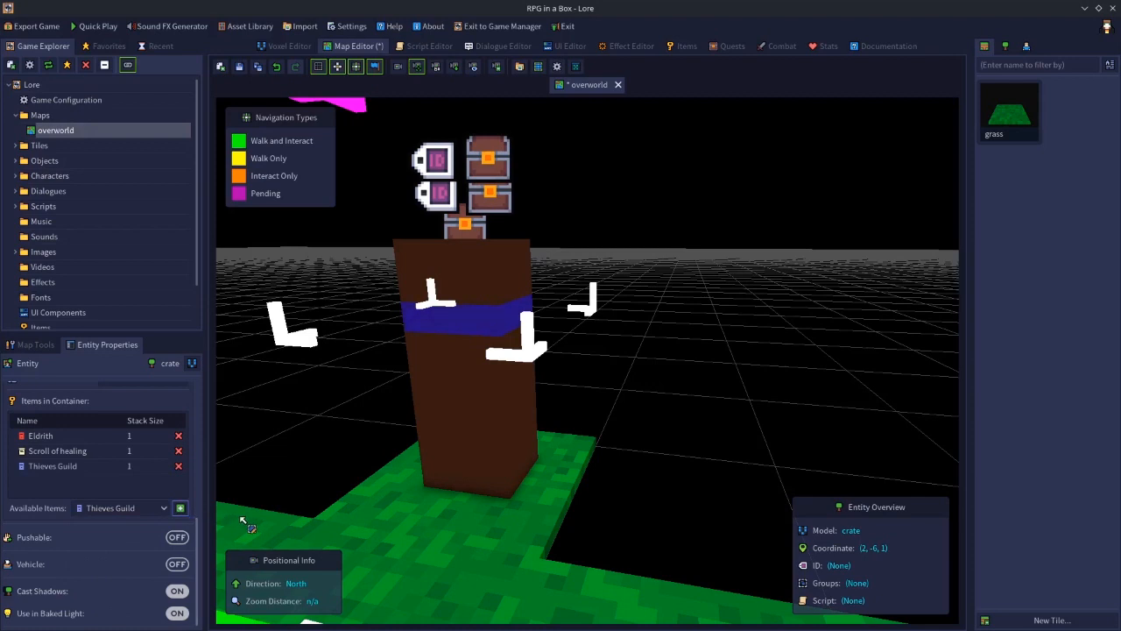
- Set the third crate's entity ID to crate3 and check it against the topmost crate's ID
left_click_drag(200, 541, 206, 399)
left_click(113, 388)
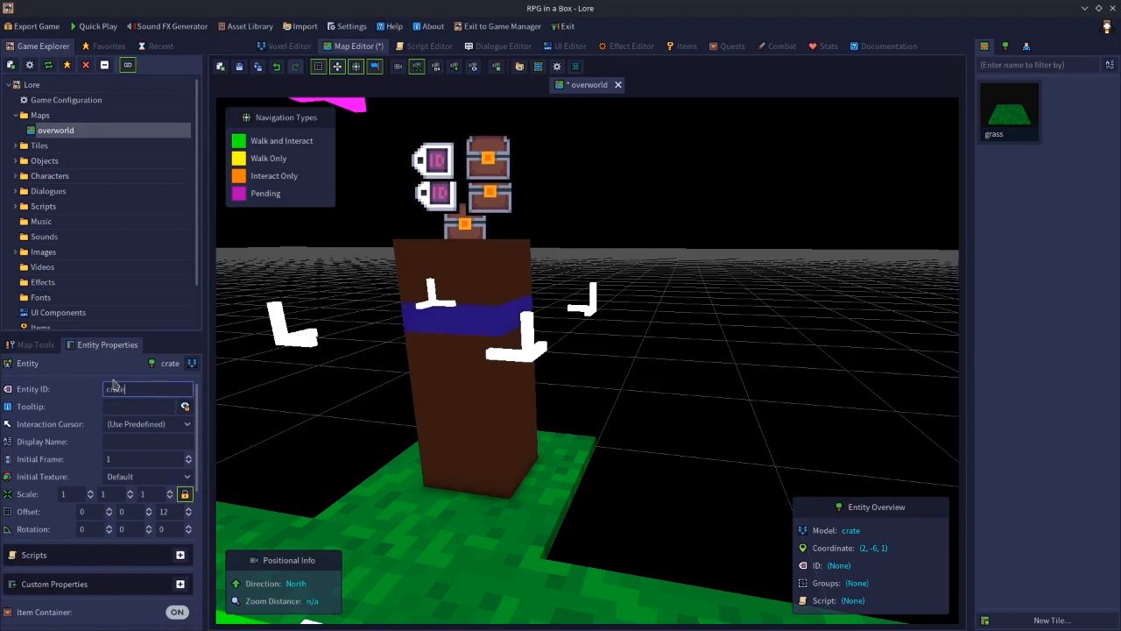
left_click(367, 421)
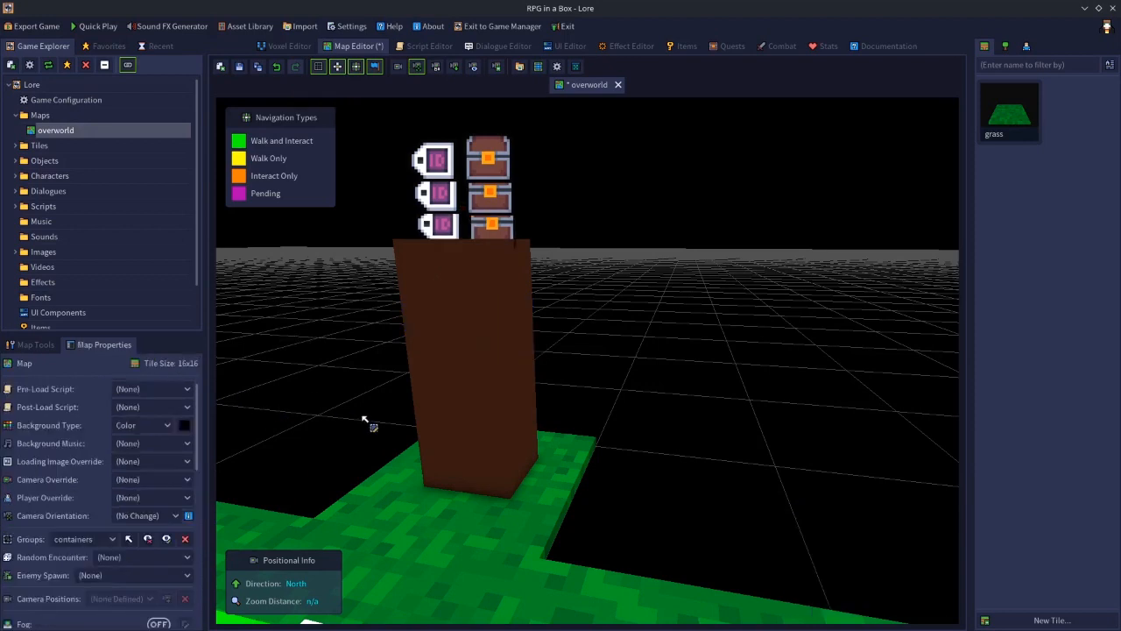
left_click(447, 263)
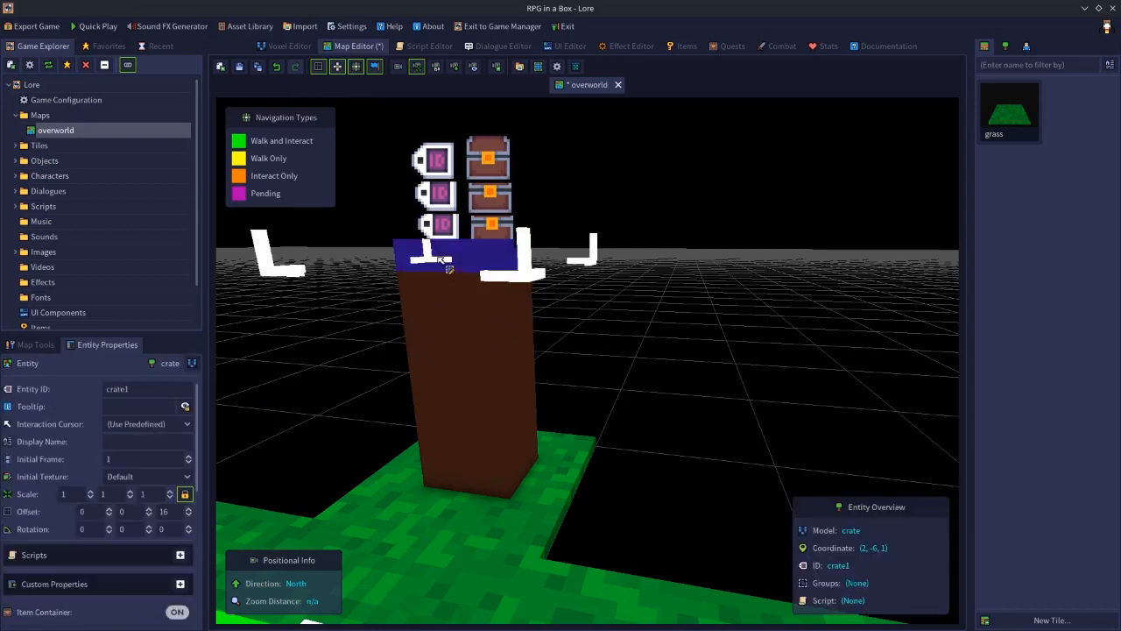
left_click(446, 316)
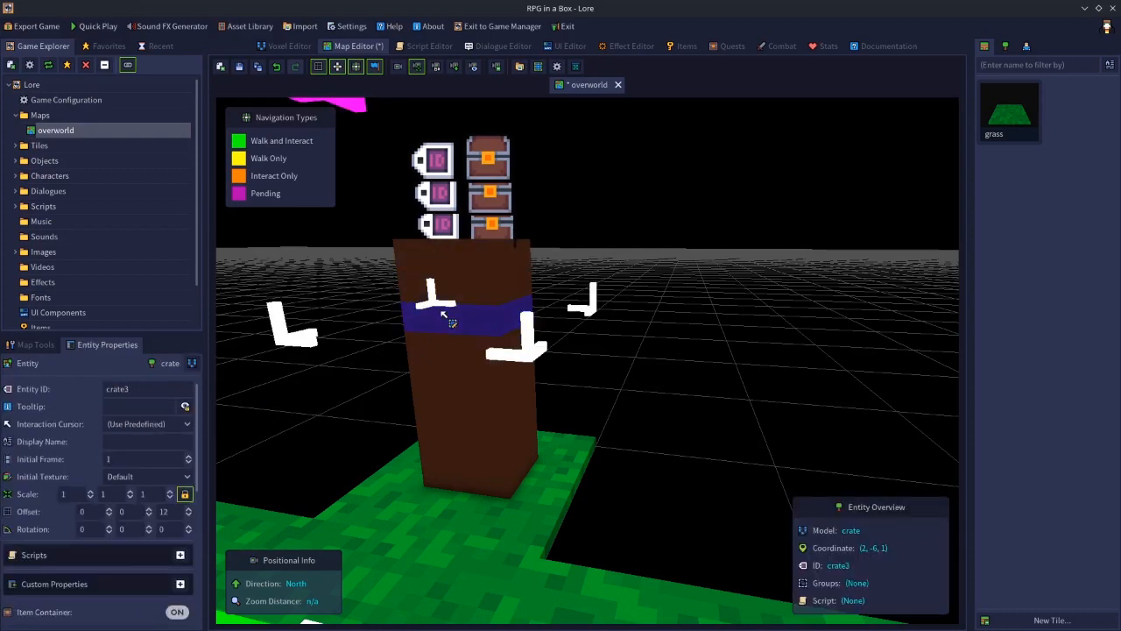
left_click(443, 261)
- Add a string custom property named container to the barrel on the overworld map
scroll(465, 409, "down", 5)
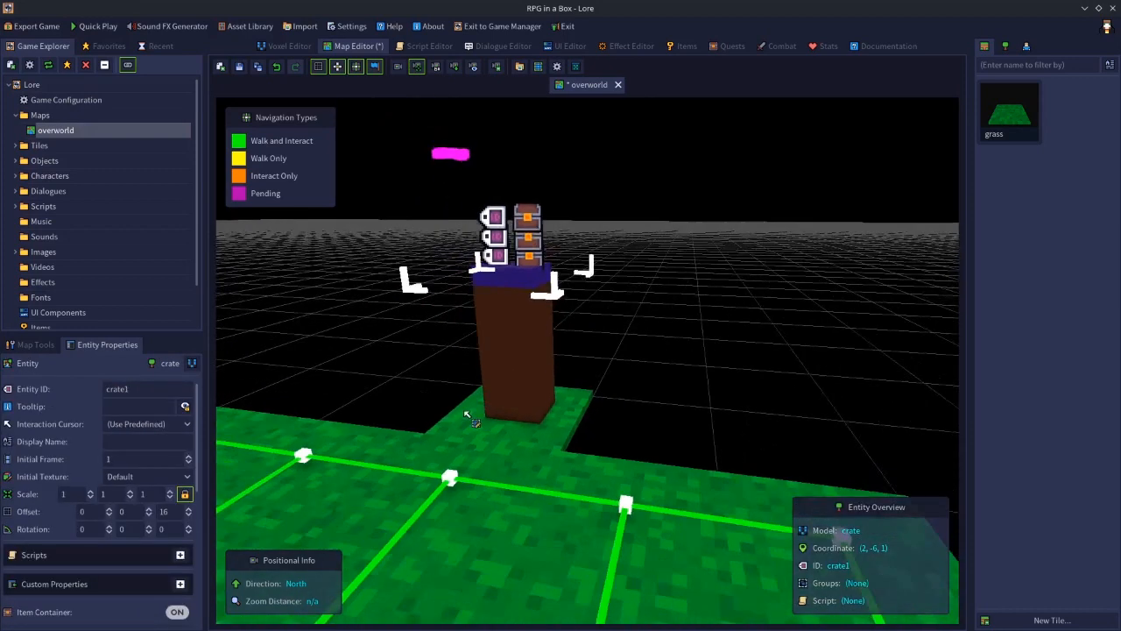
right_click_drag(429, 418, 575, 392)
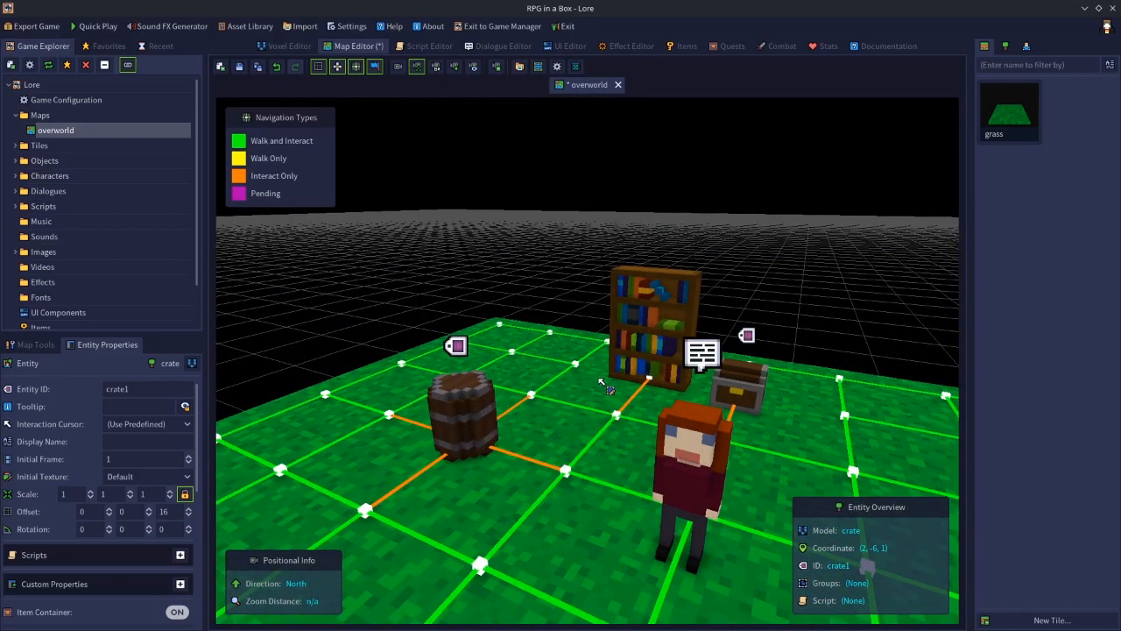
left_click(467, 421)
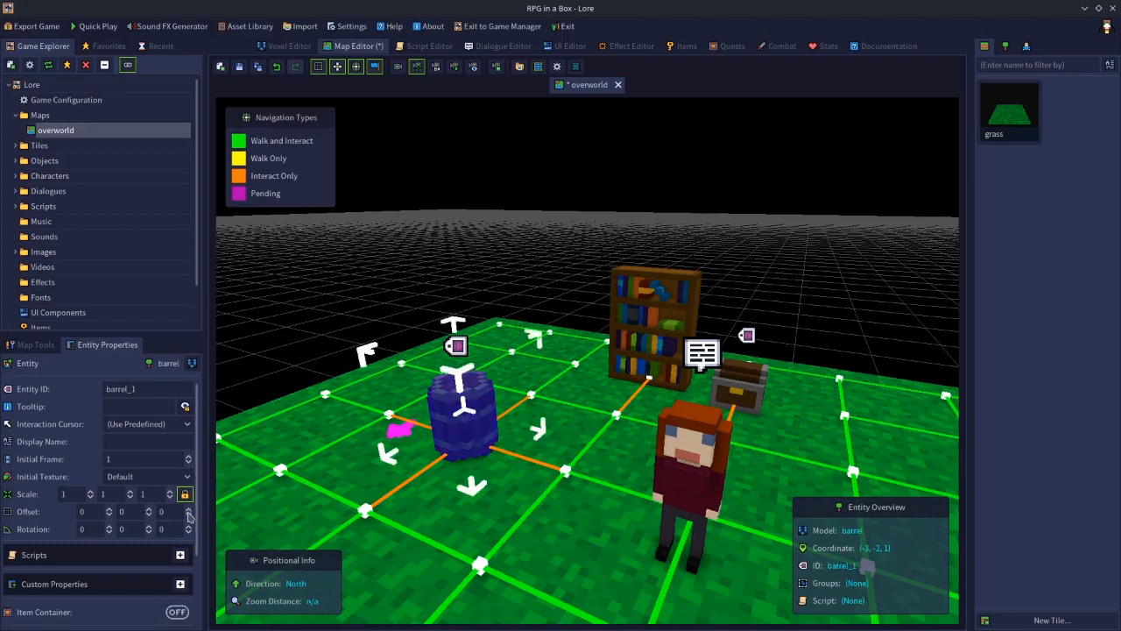
scroll(196, 499, "down", 2)
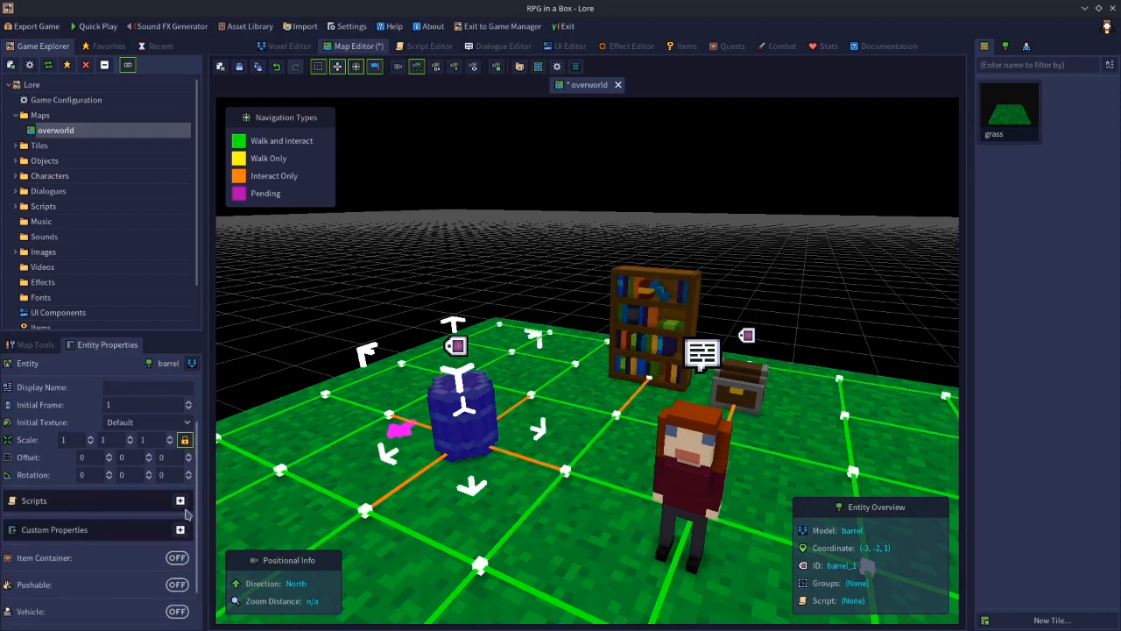
left_click(180, 530)
scroll(196, 519, "down", 3)
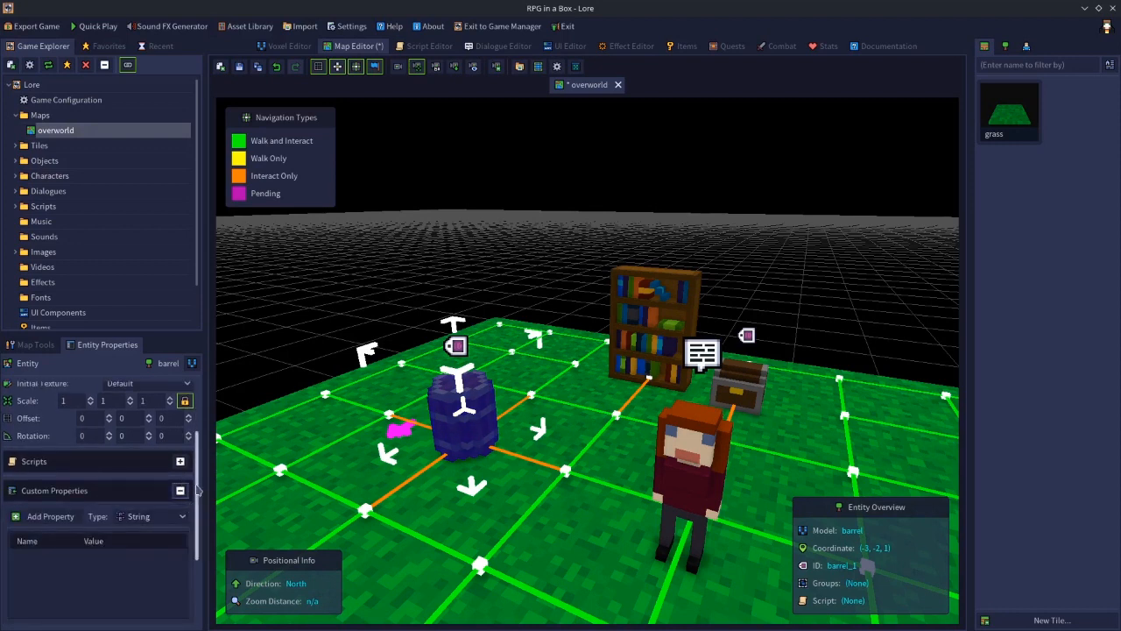
scroll(196, 515, "down", 1)
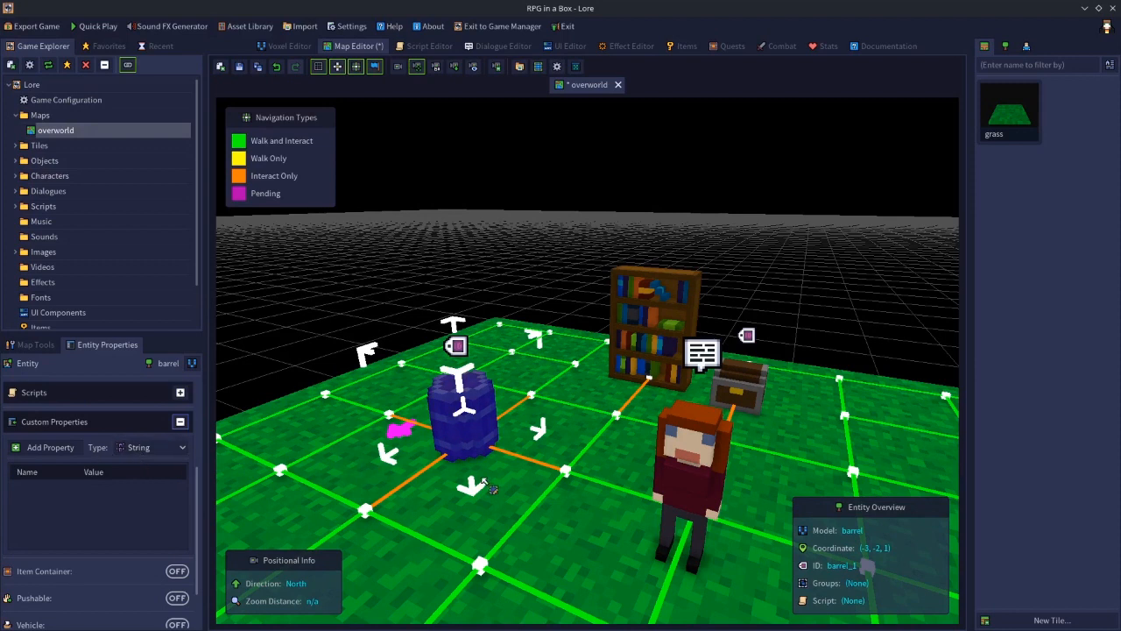
left_click(50, 446)
double_click(42, 486)
left_click(48, 488)
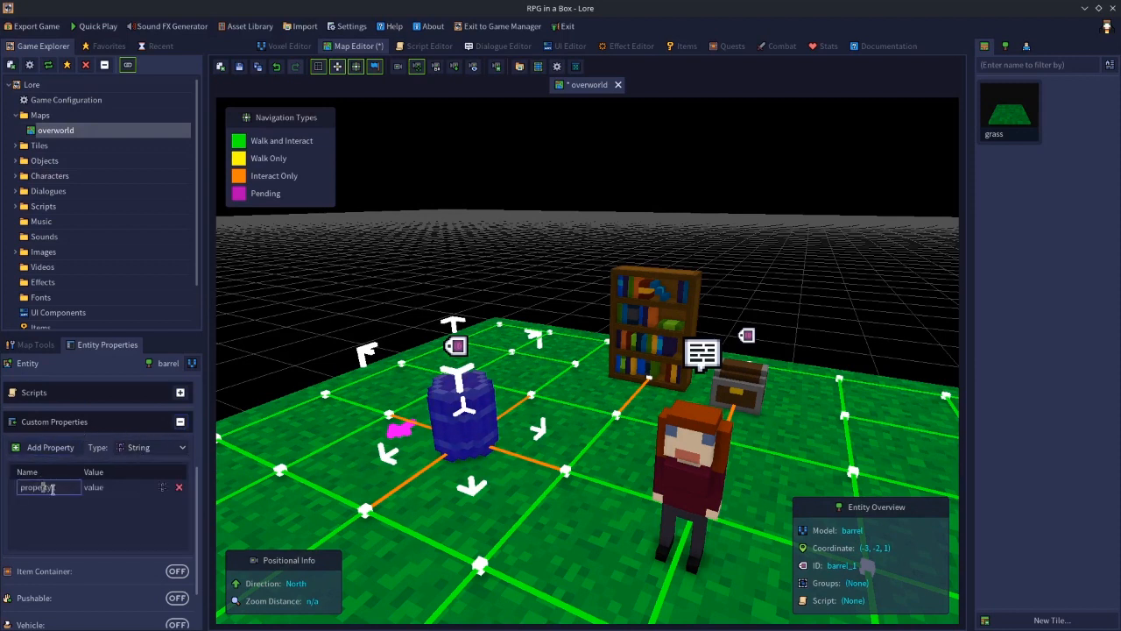
key("BackSpace")
key("BackSpace")
key("BackSpace")
key("BackSpace")
key("BackSpace")
key("BackSpace")
key("BackSpace")
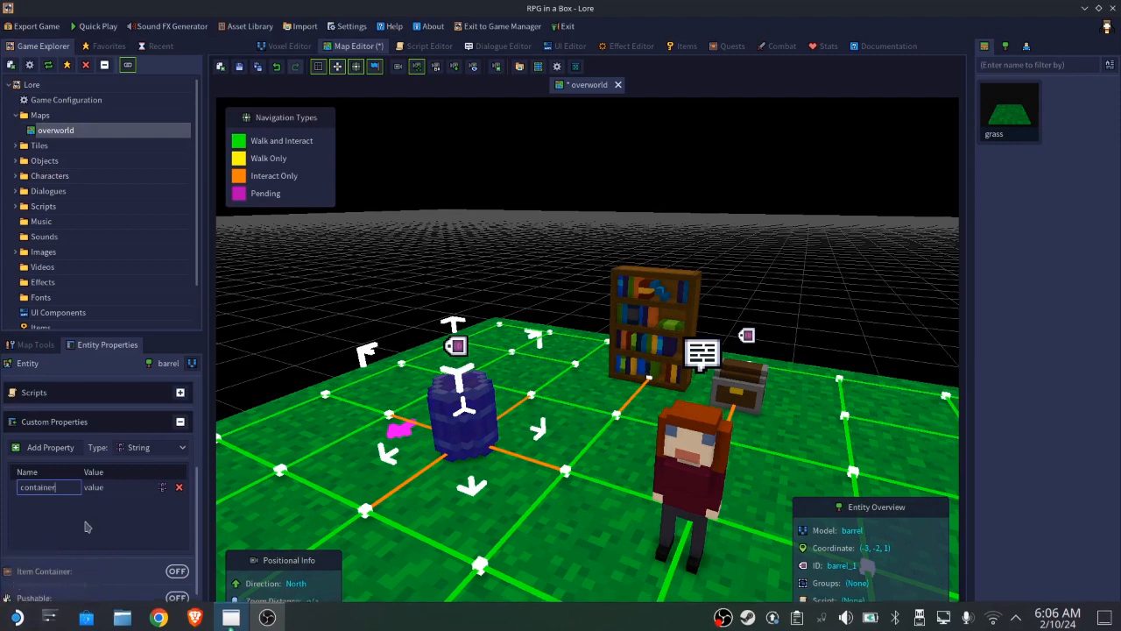
- Set the barrel's container property to crate1
double_click(98, 489)
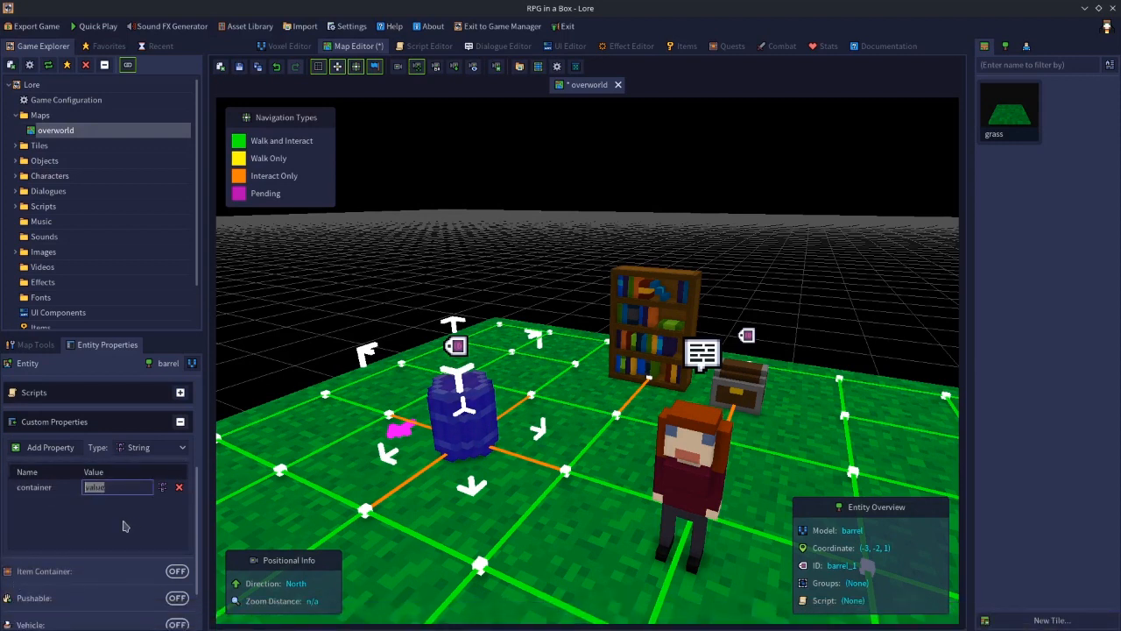
type("c")
key("Return")
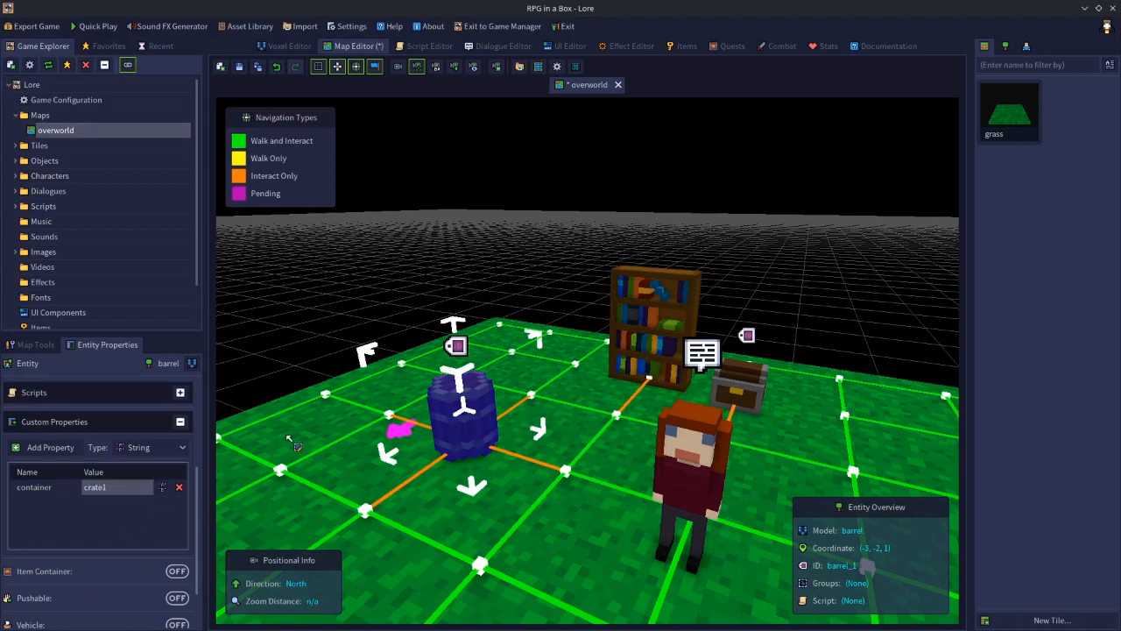
left_click(302, 367)
- Change the topmost crate's container name to "Wooden Barrel"
right_click_drag(315, 371, 494, 323)
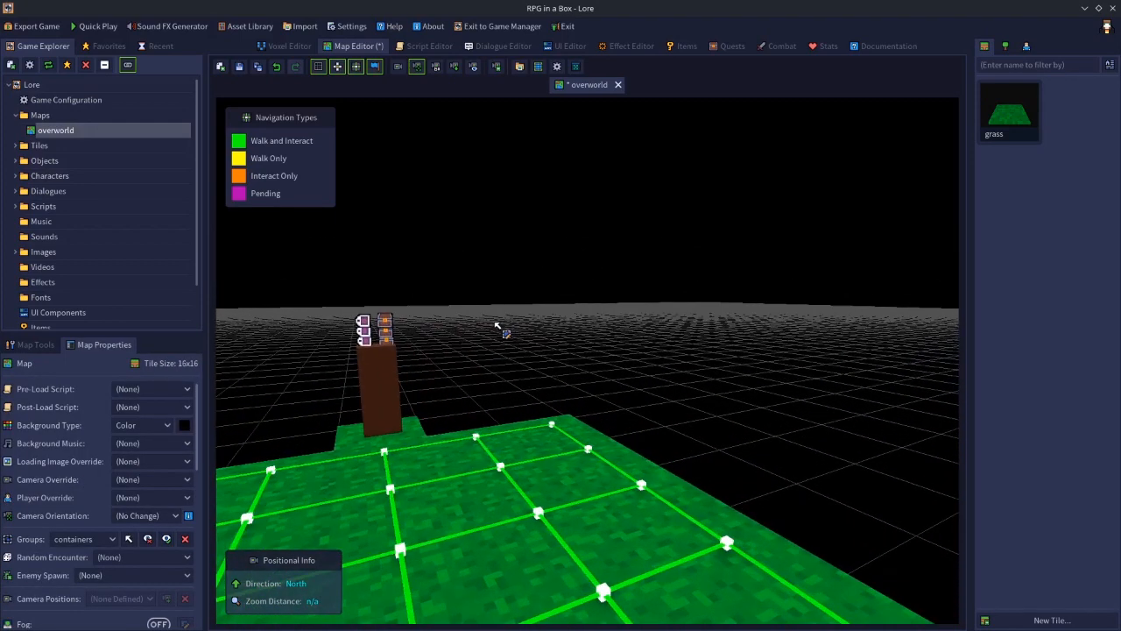
left_click(390, 353)
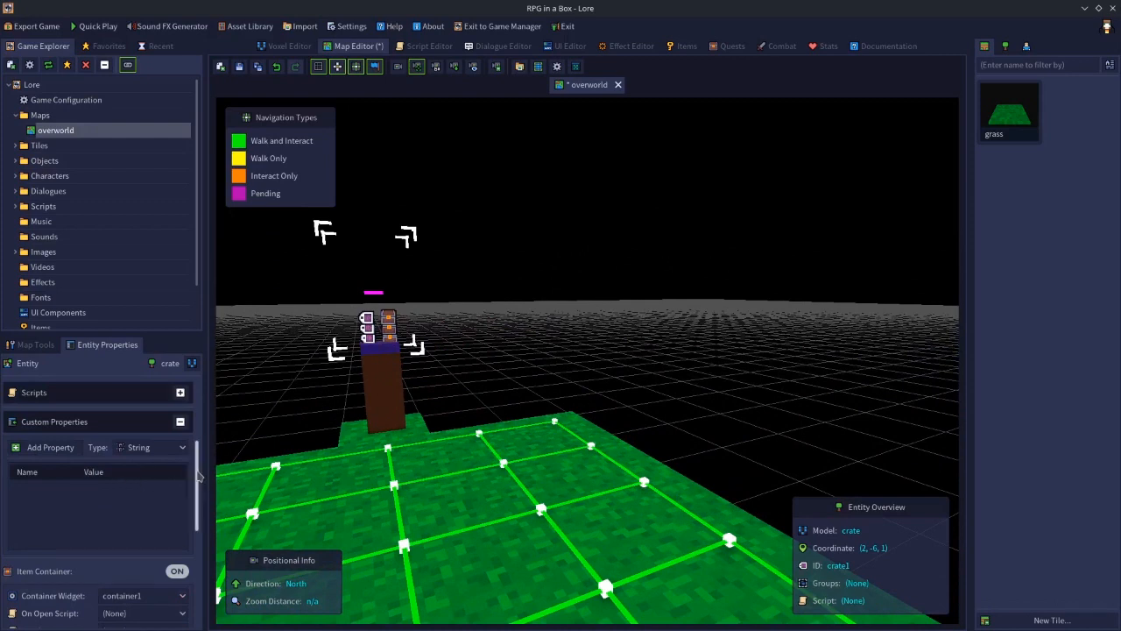
scroll(113, 515, "down", 5)
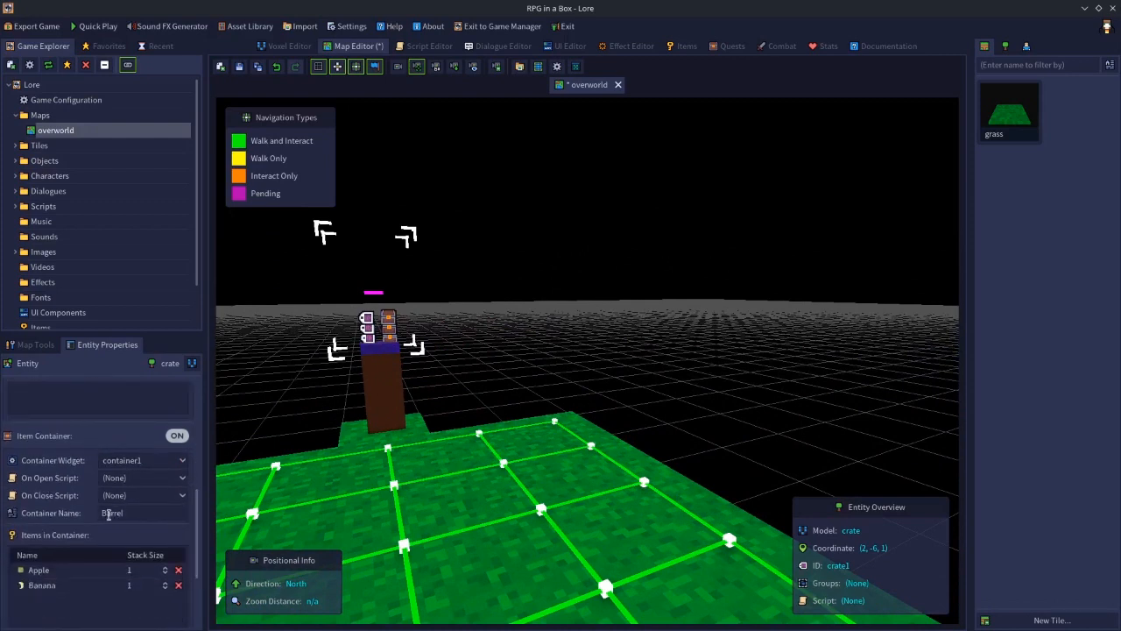
left_click(103, 516)
type("Wooden")
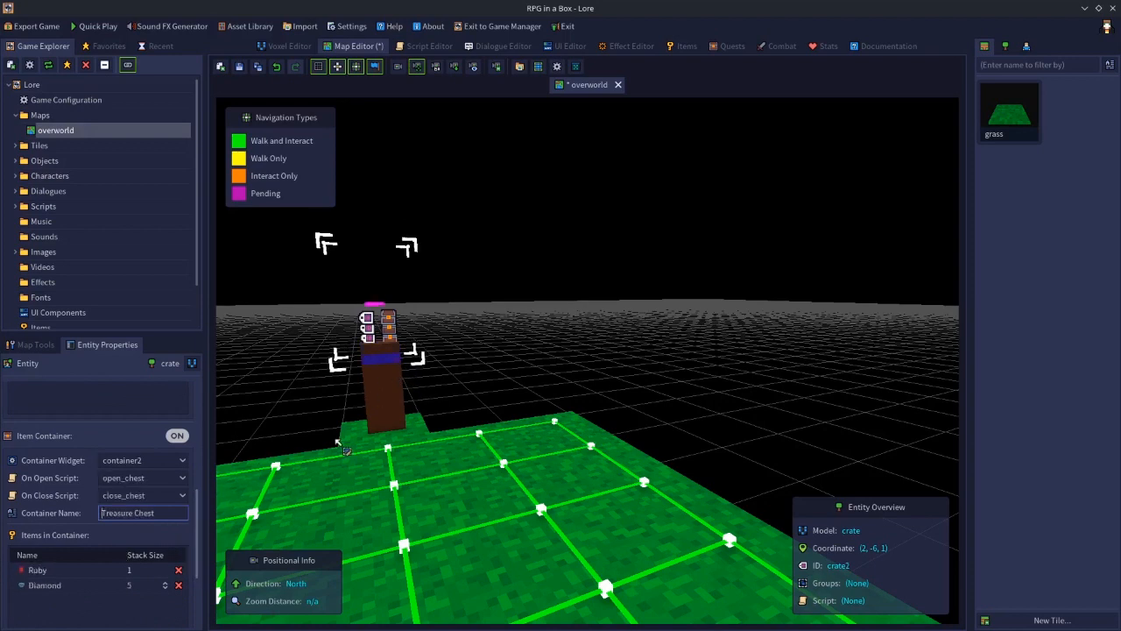
left_click(442, 402)
- Add a string custom property named container to the treasure chest
right_click_drag(439, 408, 339, 421)
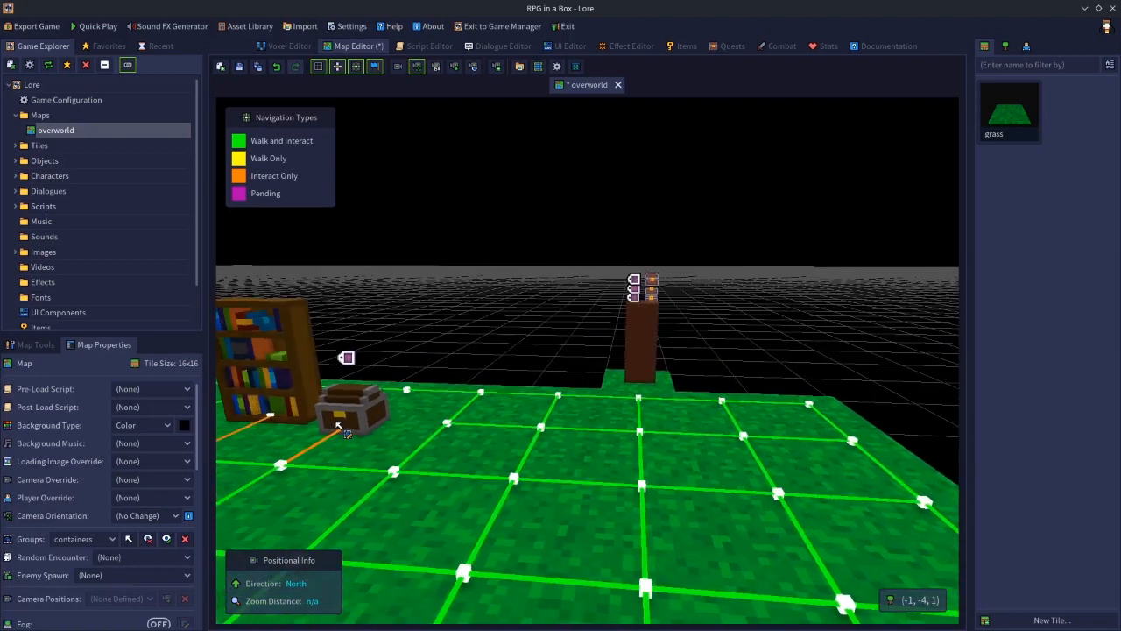
left_click(369, 418)
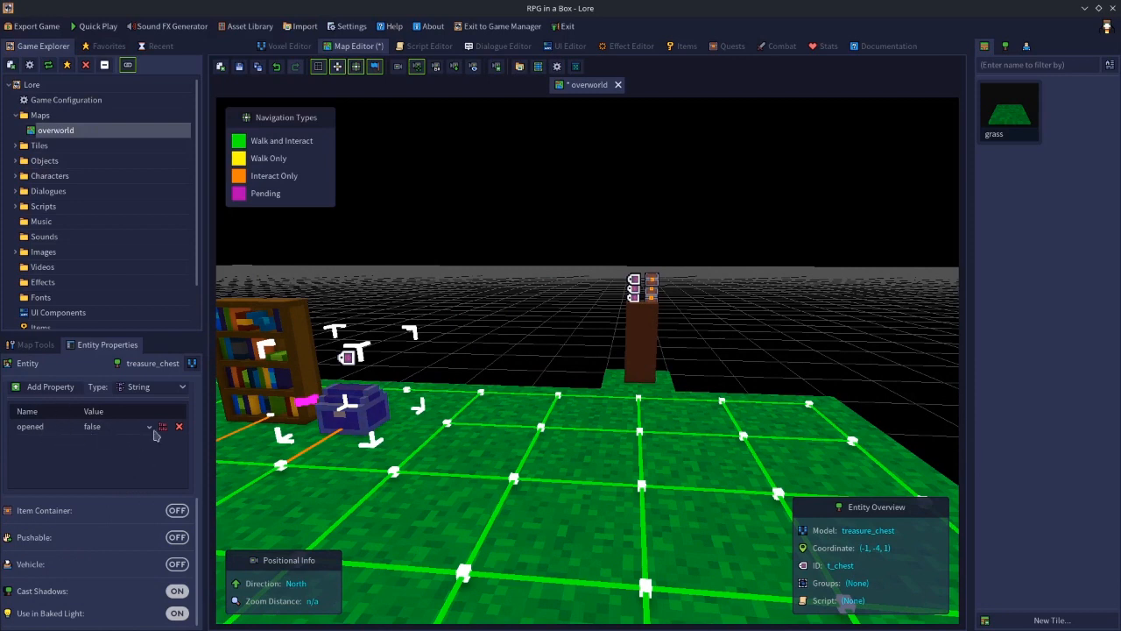
left_click(52, 388)
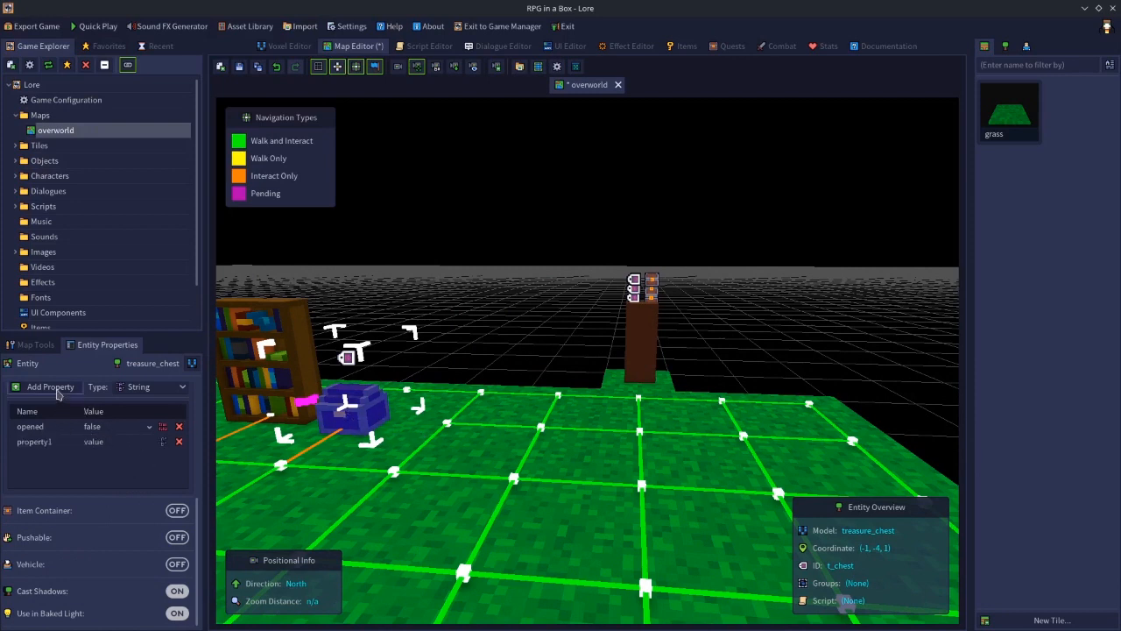
double_click(45, 447)
left_click(41, 448)
type("containe")
key("Return")
left_click(42, 447)
left_click(57, 441)
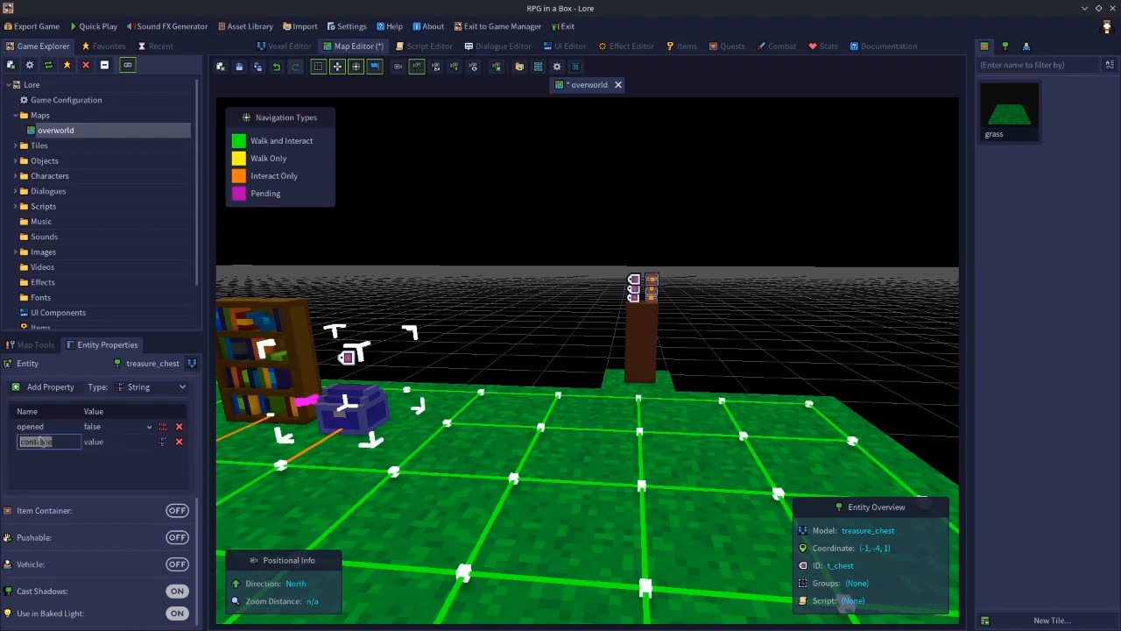
key("Return")
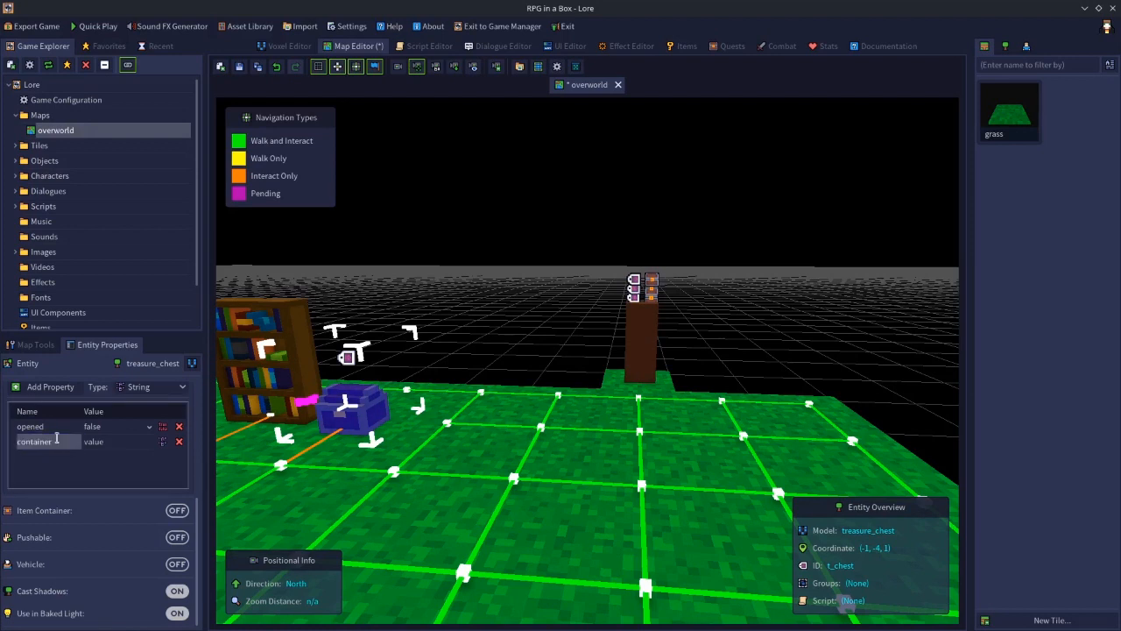
- Set the treasure chest's container property to crate2
left_click(102, 447)
type("crate2")
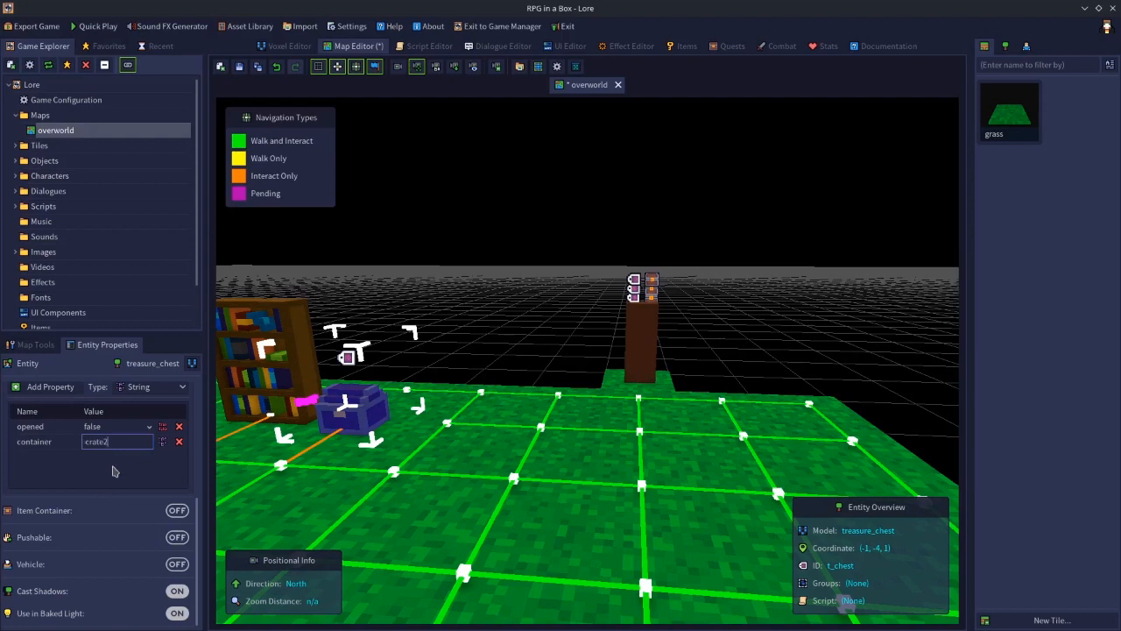
key("Return")
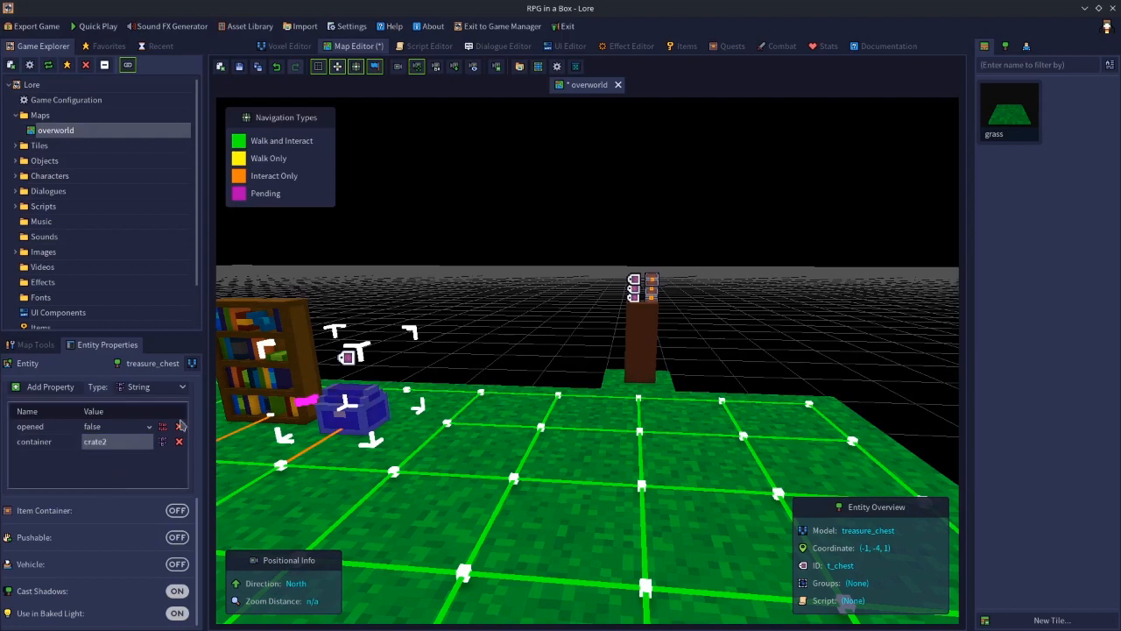
- Give the bookcase a string custom property named container with the value crate3
left_click(235, 330)
left_click(43, 387)
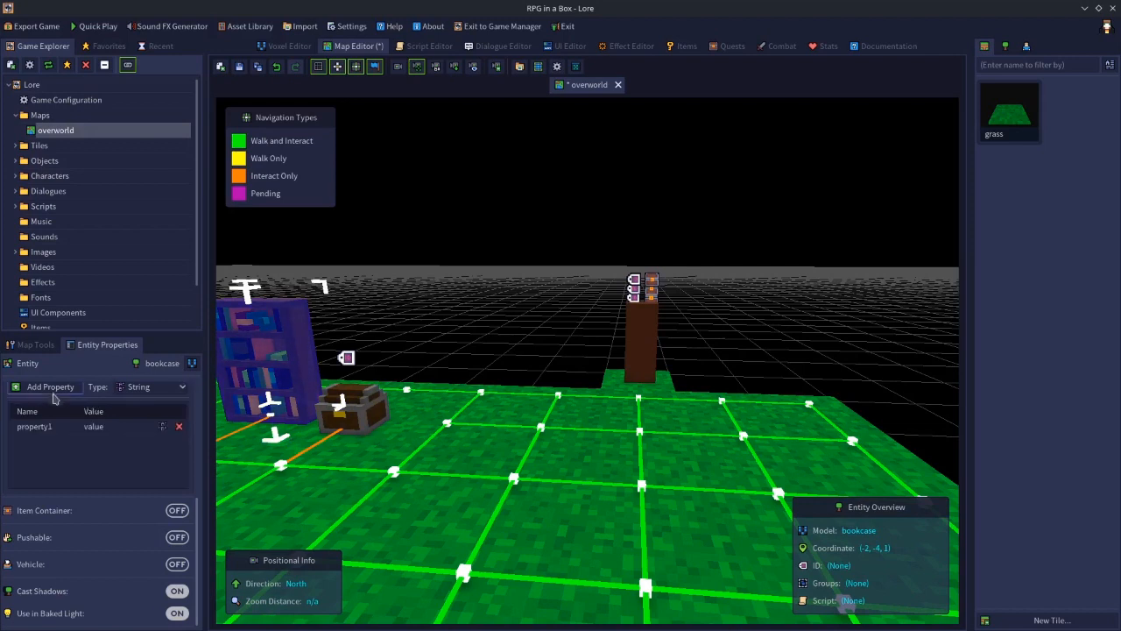
double_click(50, 427)
type("container")
key("Return")
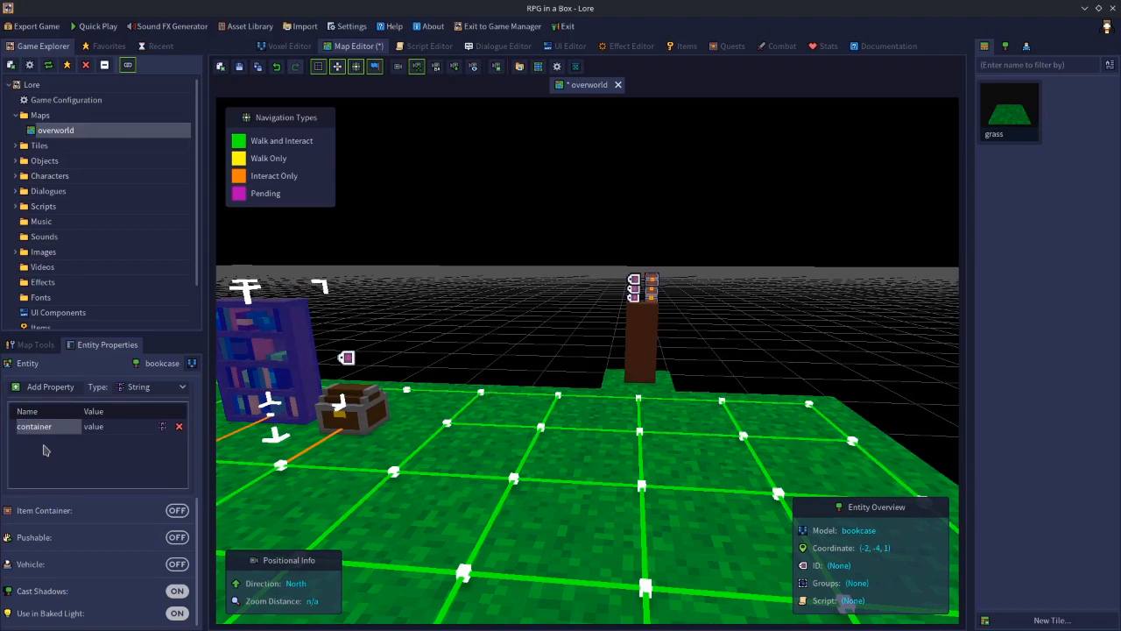
double_click(101, 426)
type("crate3")
key("Return")
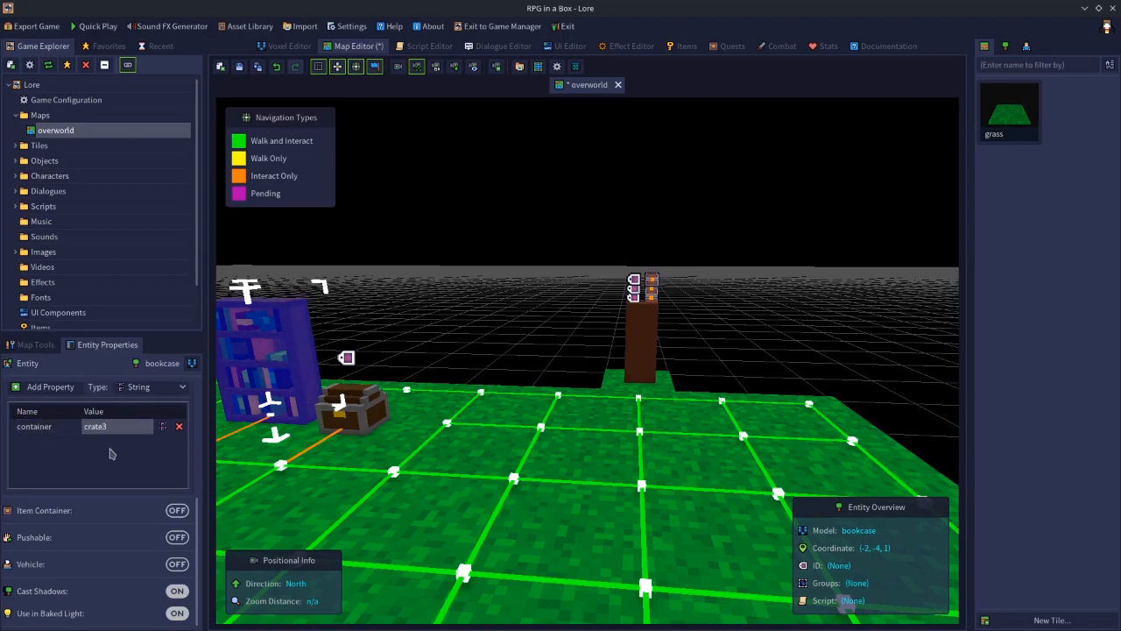
- Check the container properties of the bookcase, treasure chest and barrel against the IDs and container names of the three stacked crates
middle_click_drag(397, 377, 319, 389)
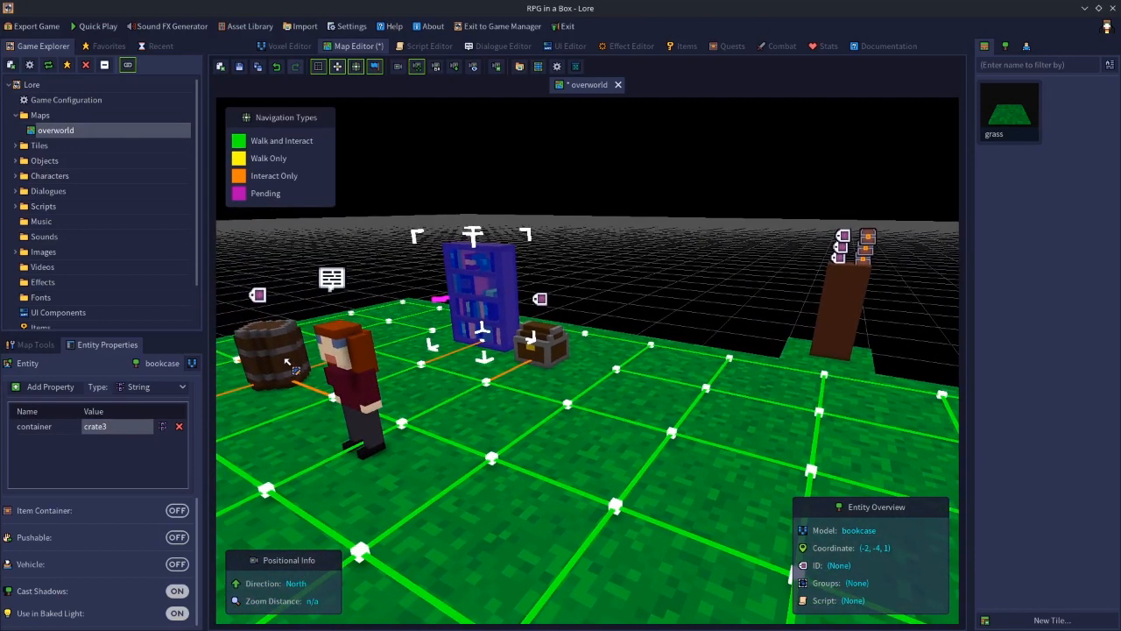
left_click(285, 361)
left_click(492, 317)
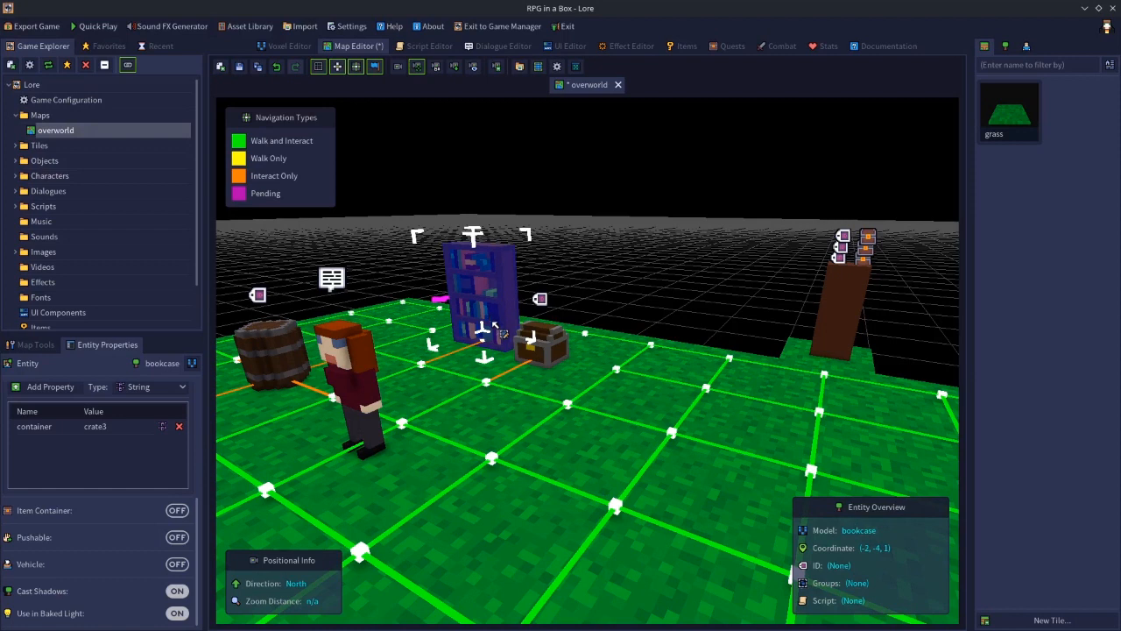
left_click(538, 347)
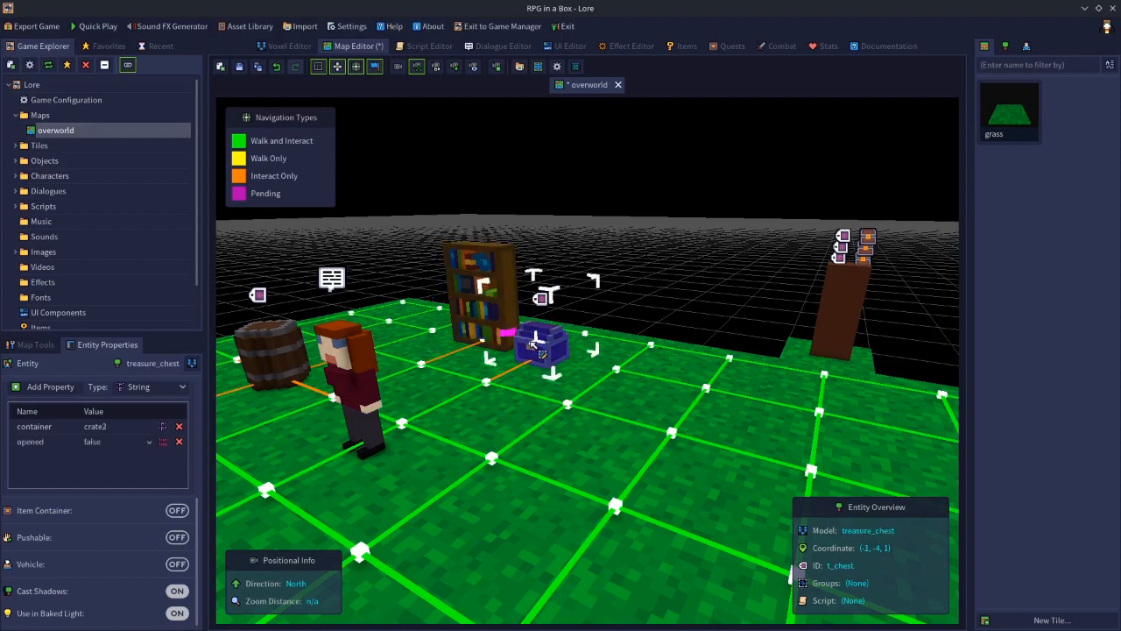
left_click(259, 352)
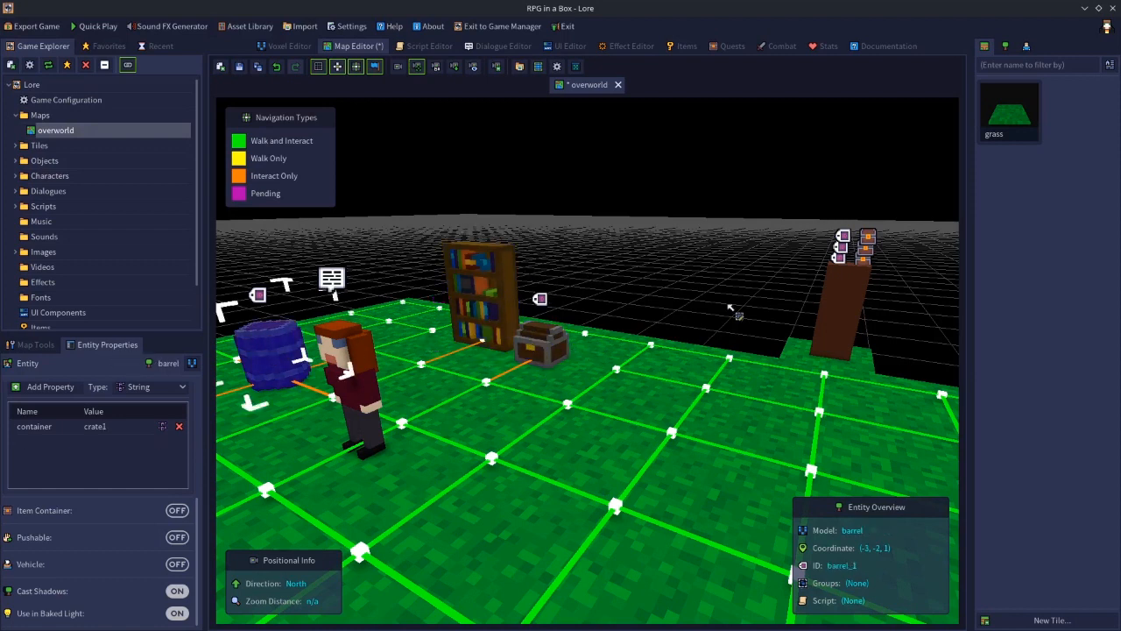
left_click(839, 277)
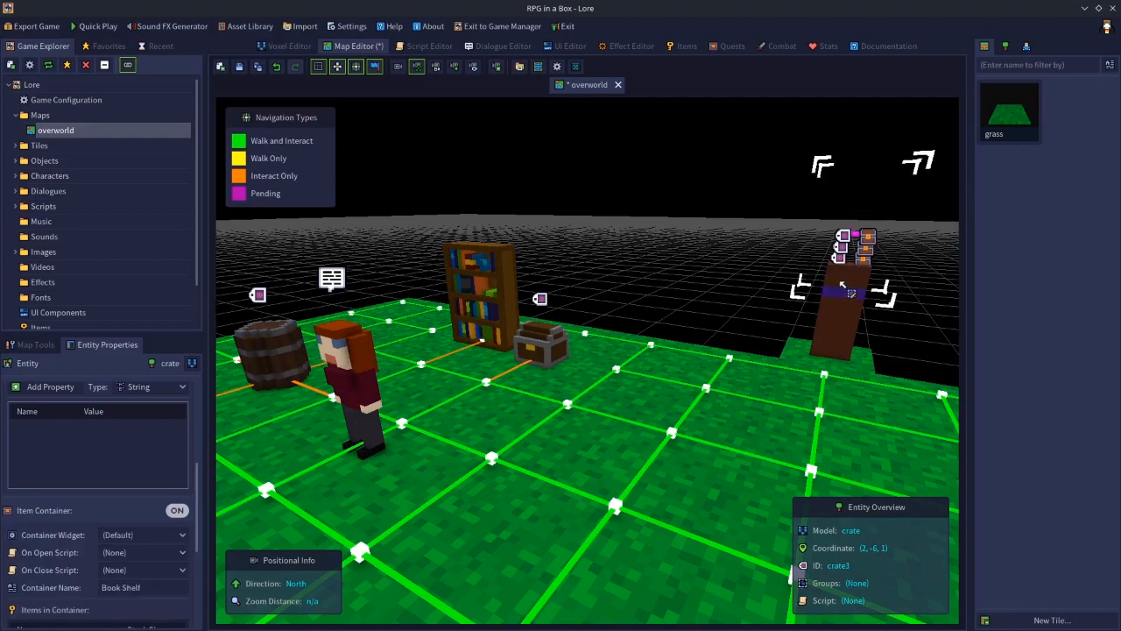
left_click(841, 285)
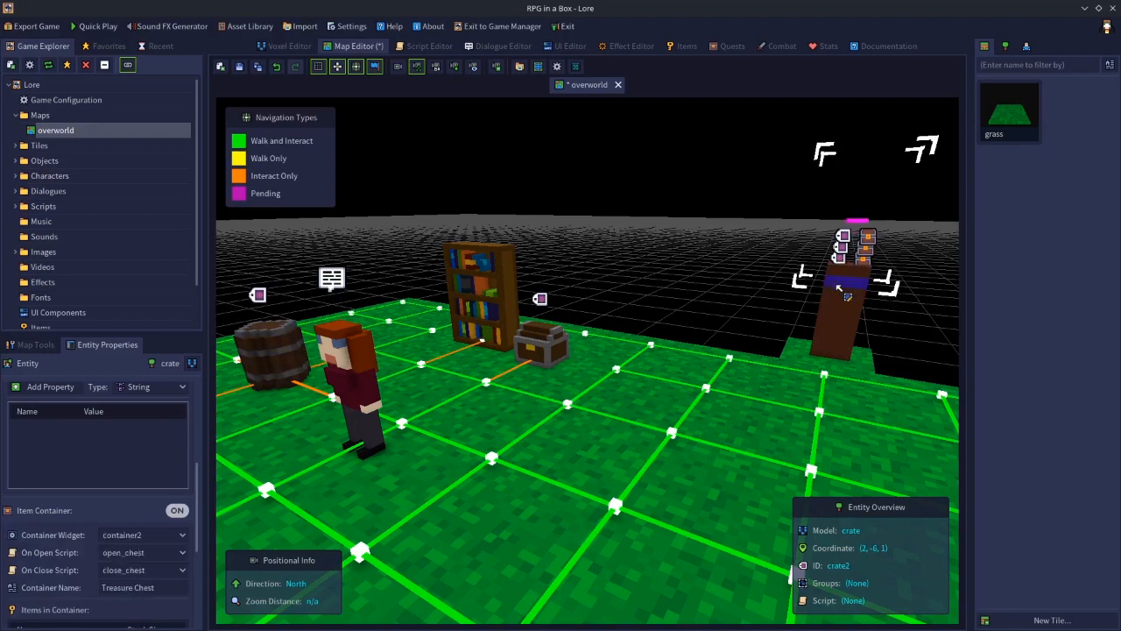
left_click(845, 278)
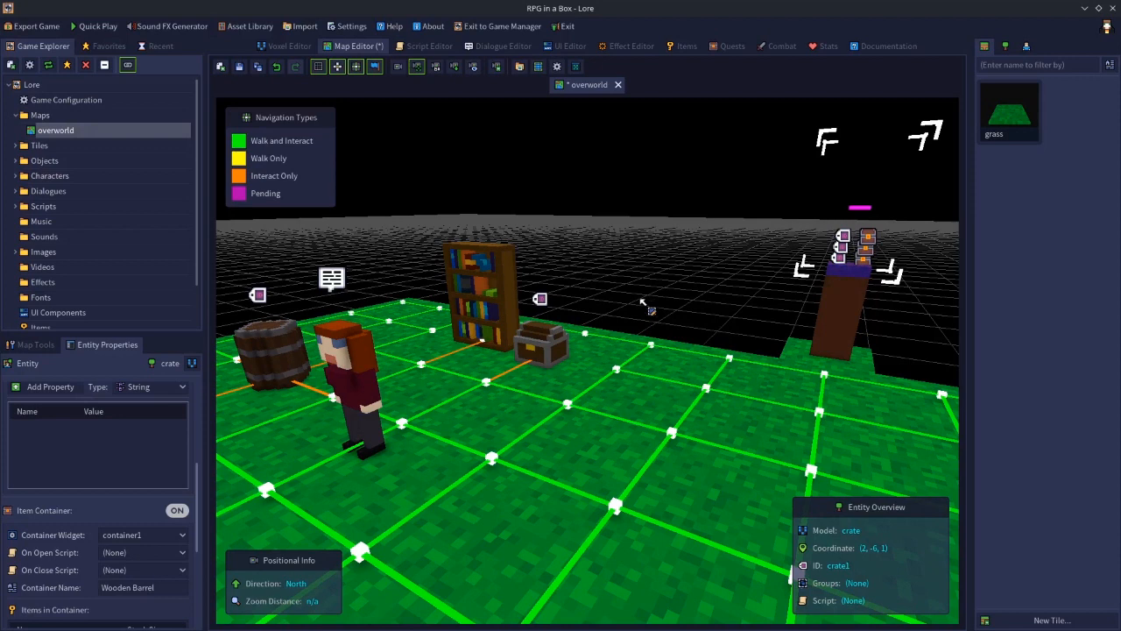
- Review the entity IDs and container names of the upper two stacked crates, then clear the selection
left_click(664, 287)
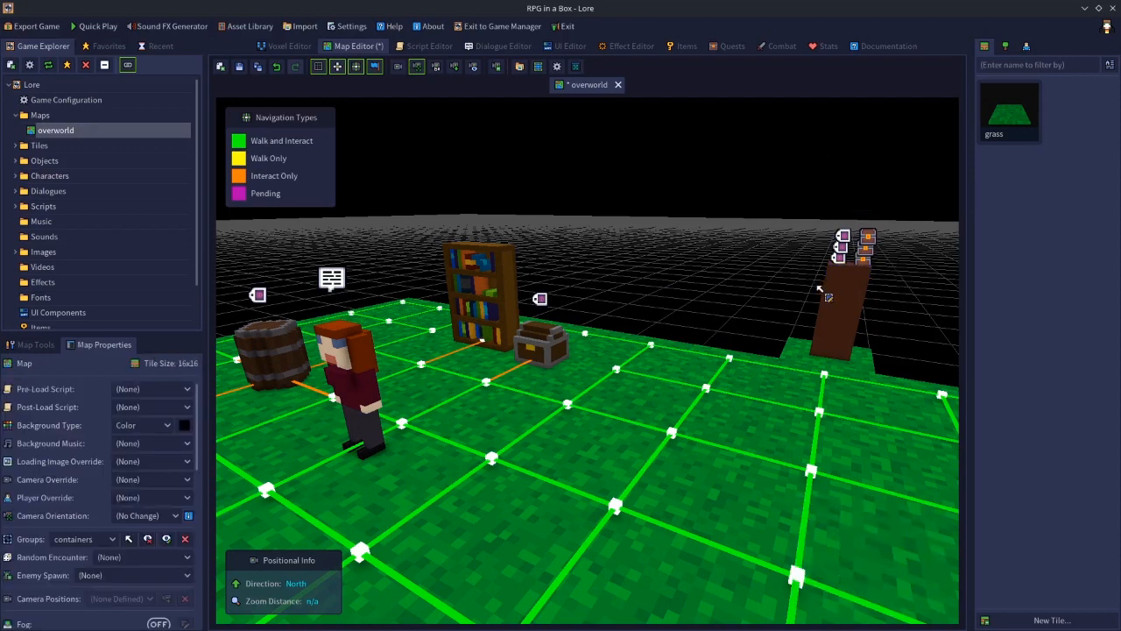
left_click(859, 285)
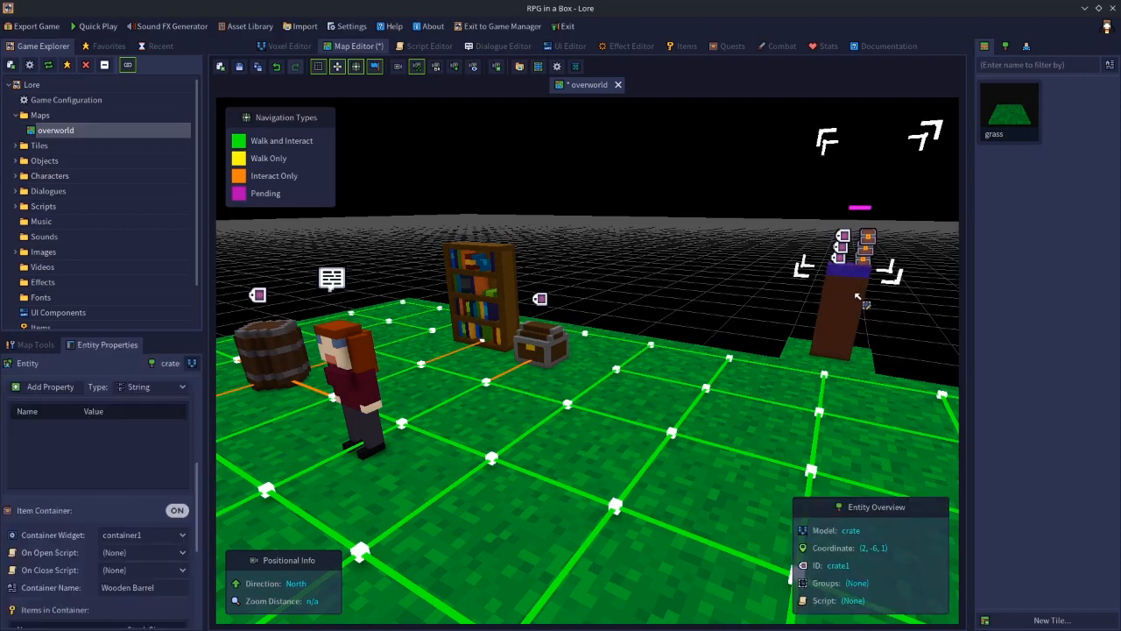
left_click(858, 294)
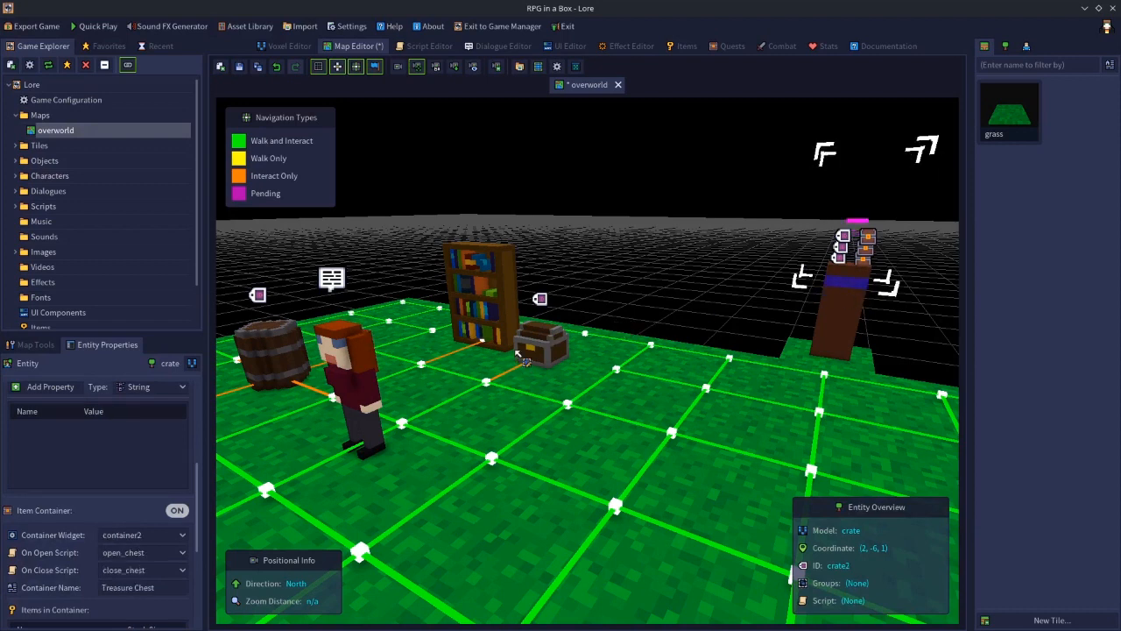
left_click(637, 307)
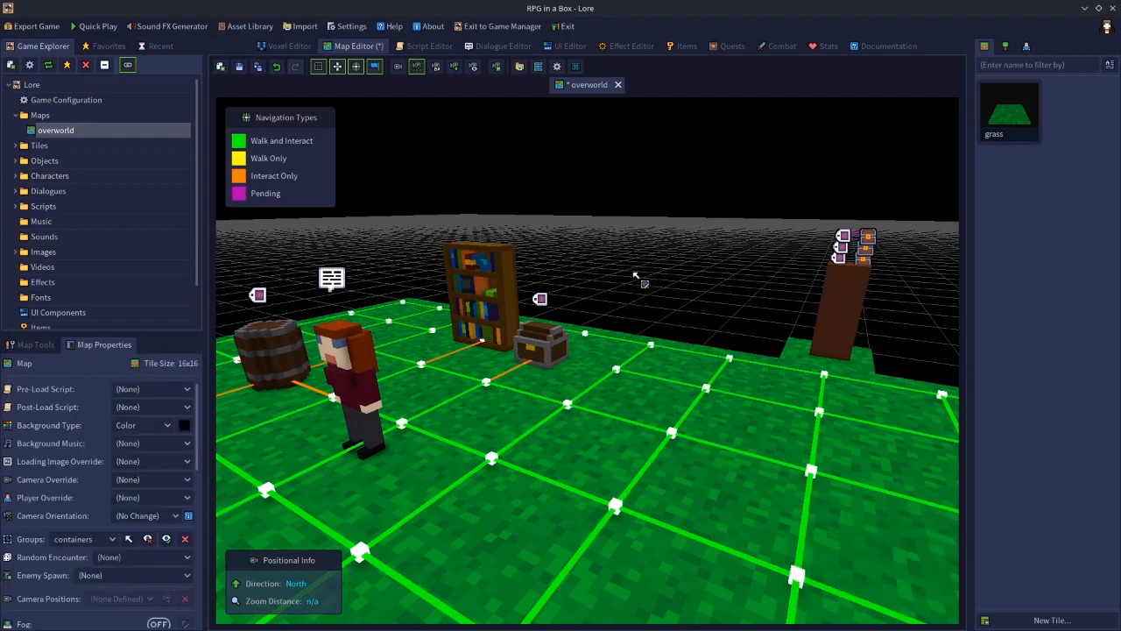
middle_click_drag(439, 342, 394, 341)
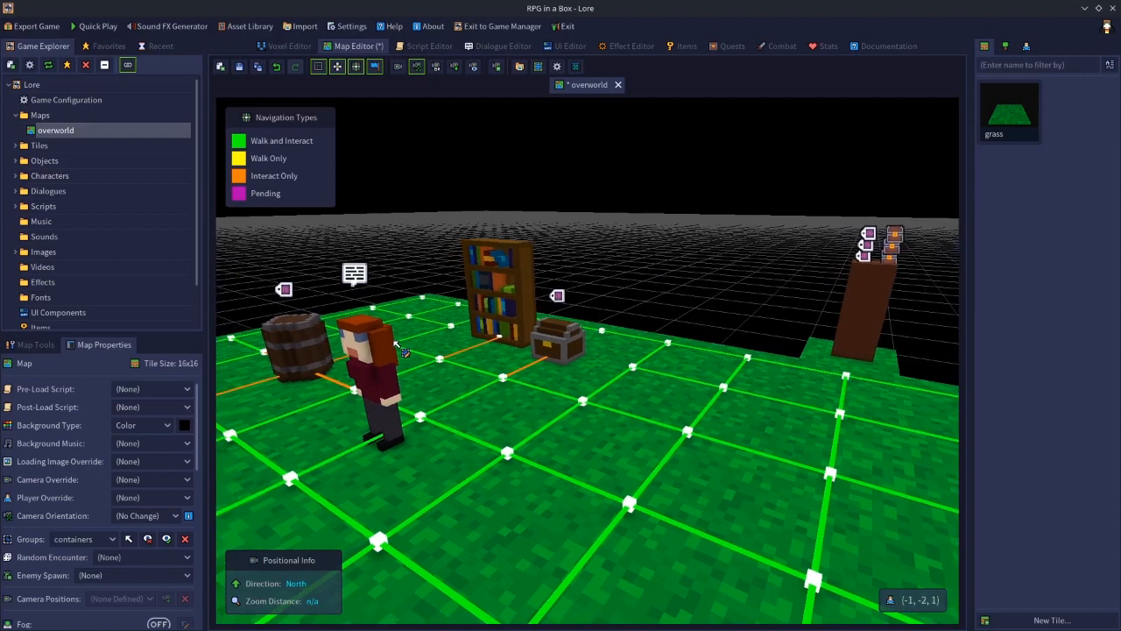
- Create a new script resource named open_container
left_click(429, 47)
left_click(576, 343)
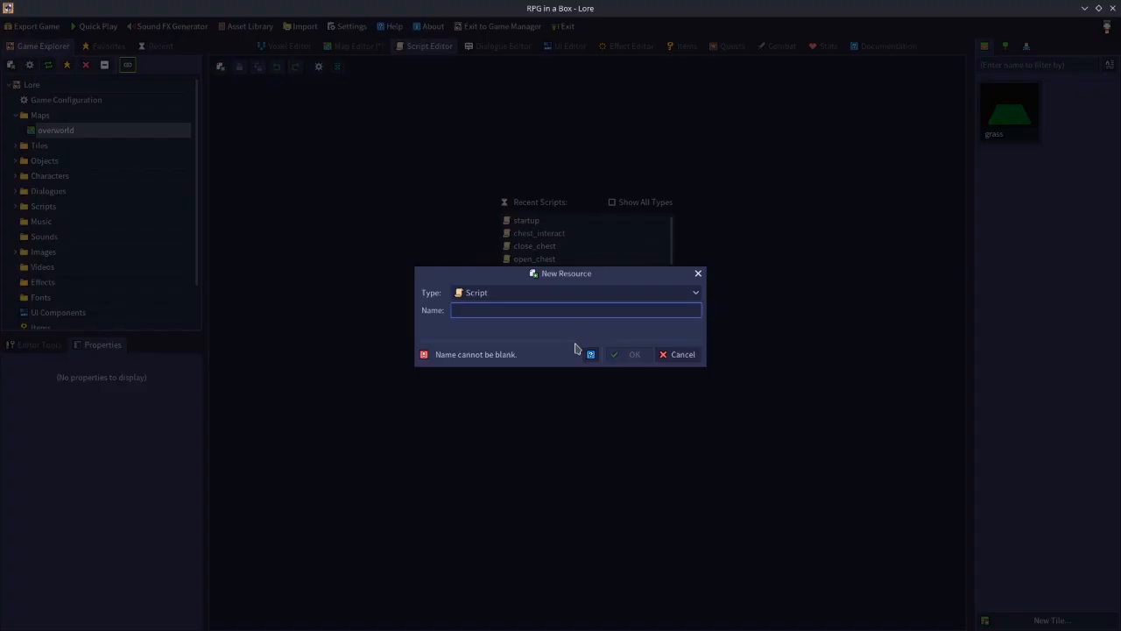
type("open_container")
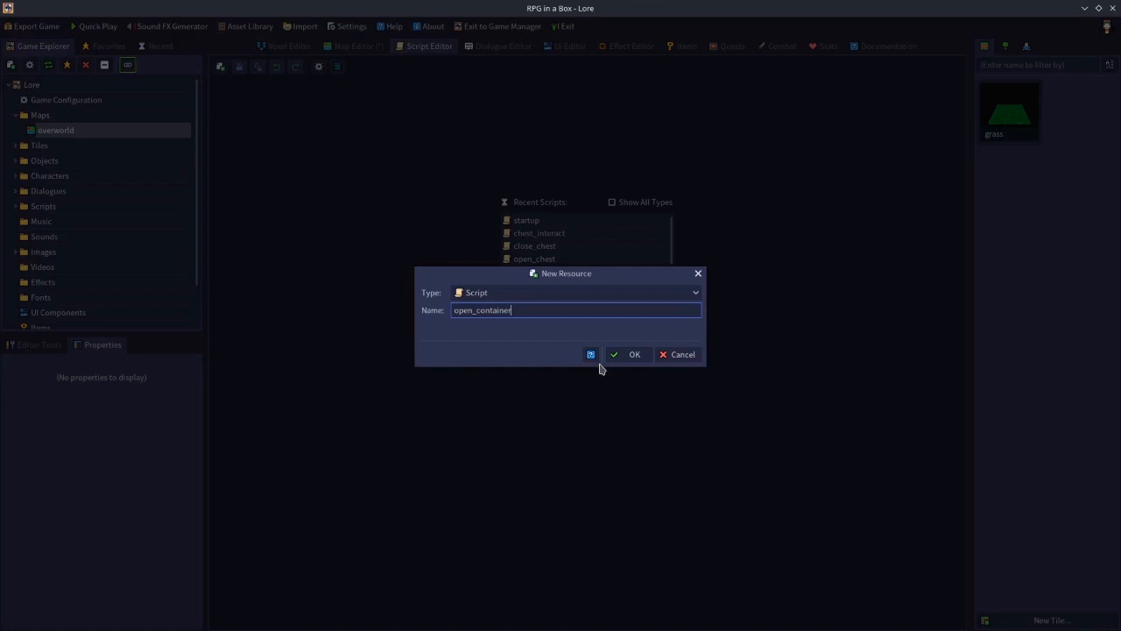
left_click(629, 355)
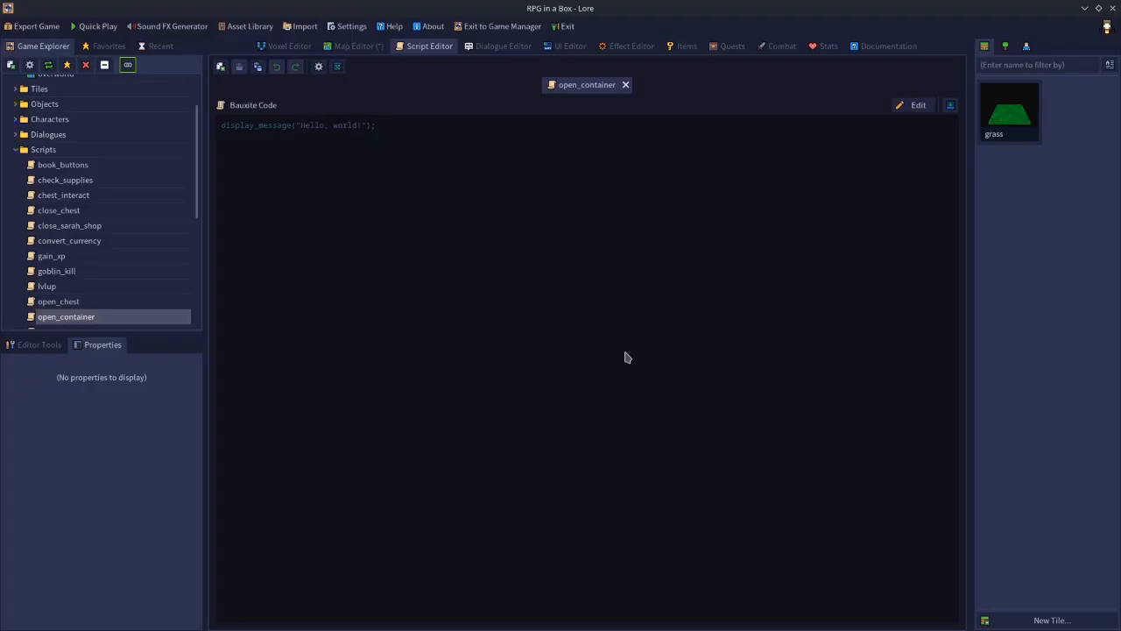
- Replace the script's default code with open_container(self.property["container"]); and save it
left_click(902, 106)
left_click_drag(412, 130, 149, 115)
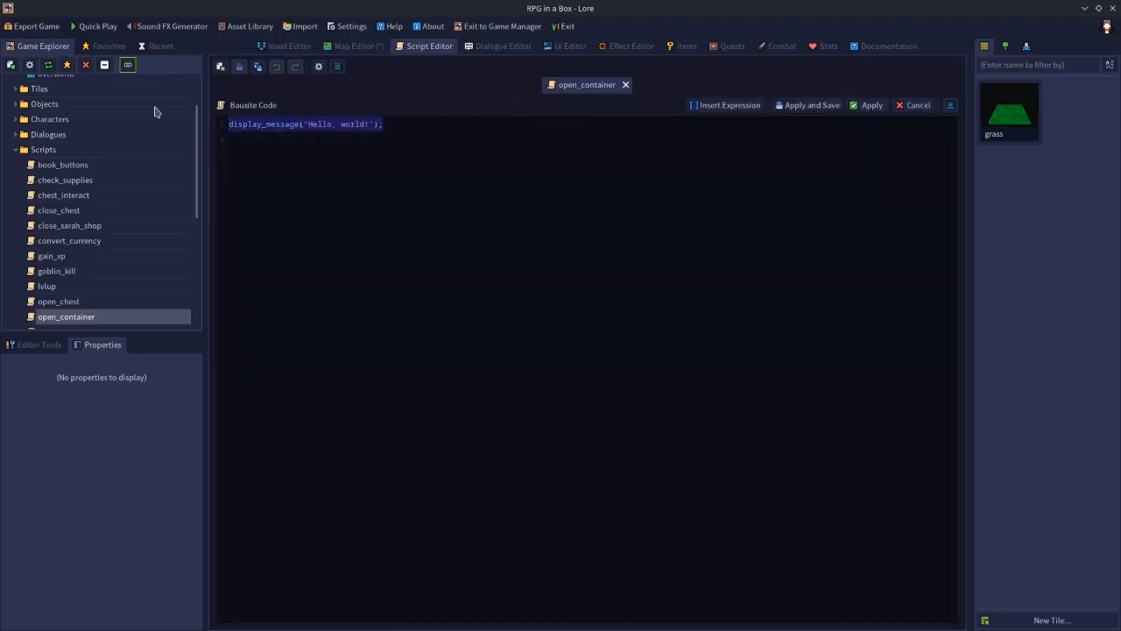
type("open_container(self.proper")
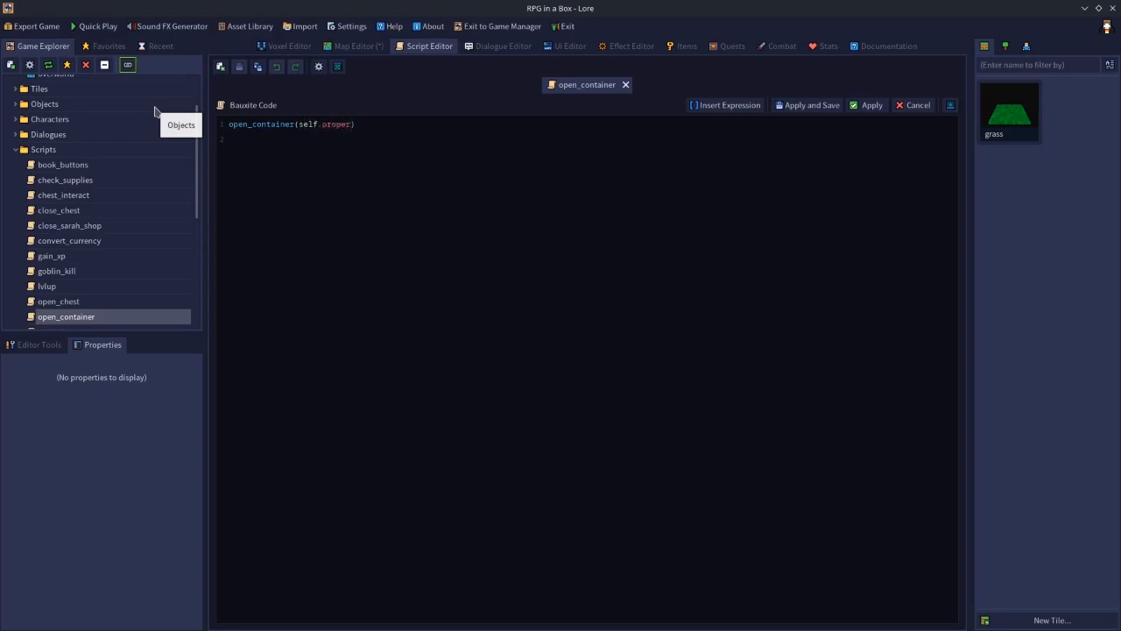
key("BackSpace")
left_click(806, 105)
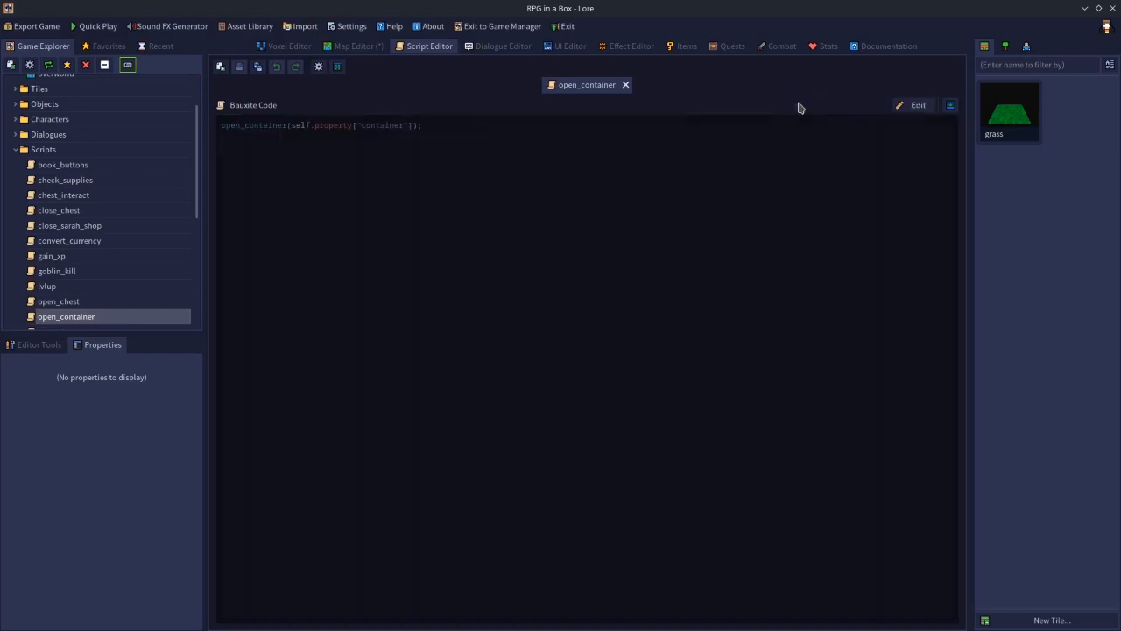
- Assign the open_container script to the barrel on the overworld map for the Character Interacts event
left_click(369, 50)
left_click(305, 348)
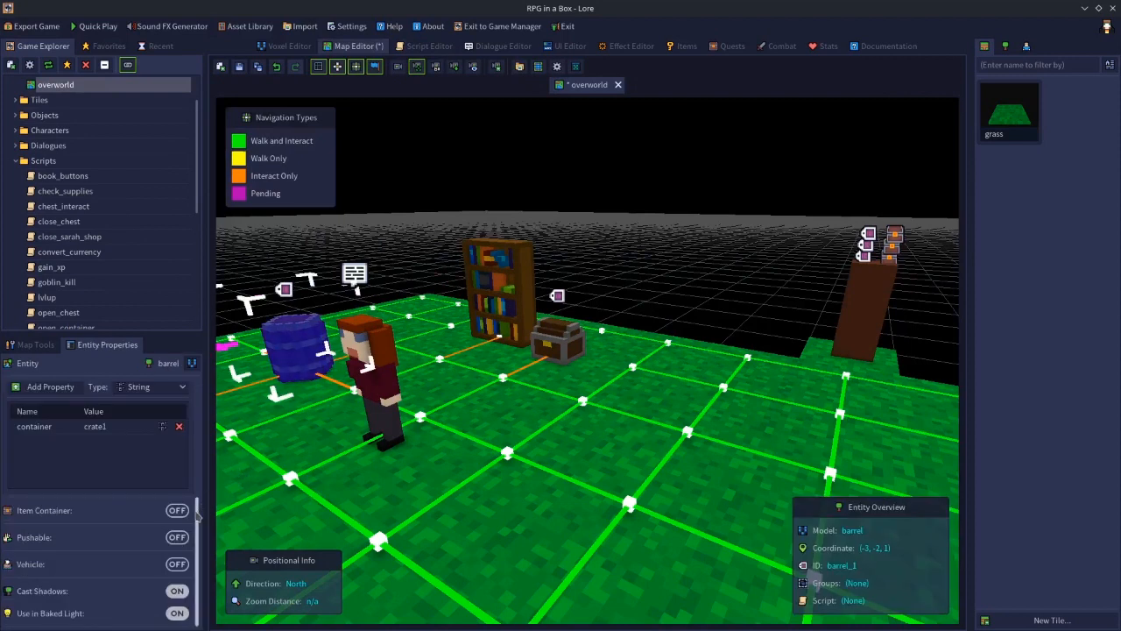
scroll(188, 490, "up", 5)
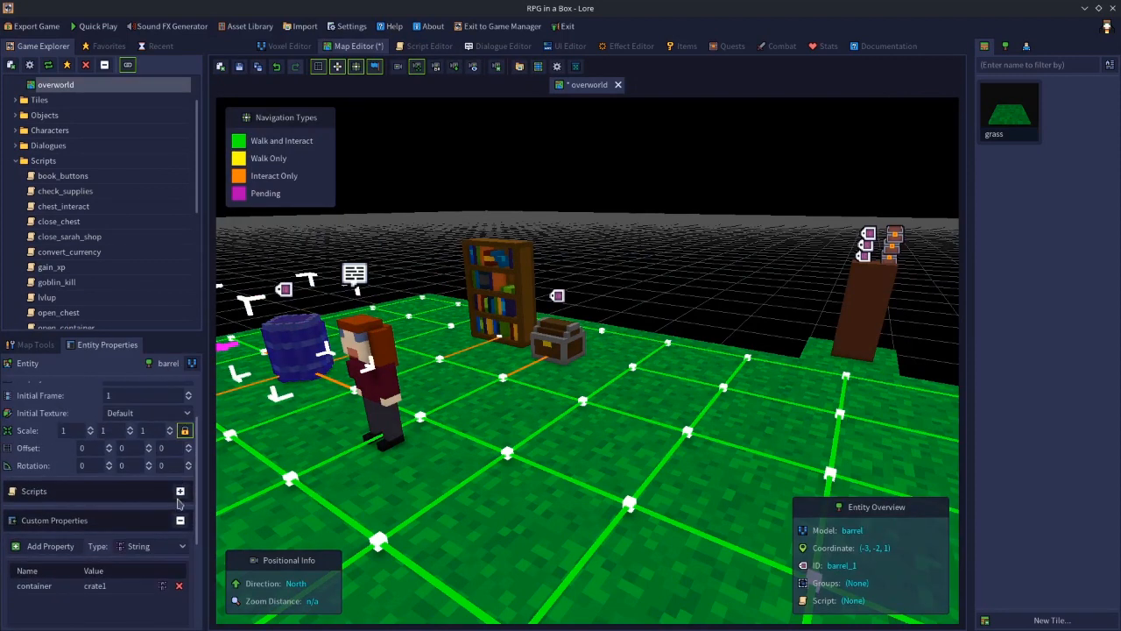
left_click(180, 491)
left_click(121, 539)
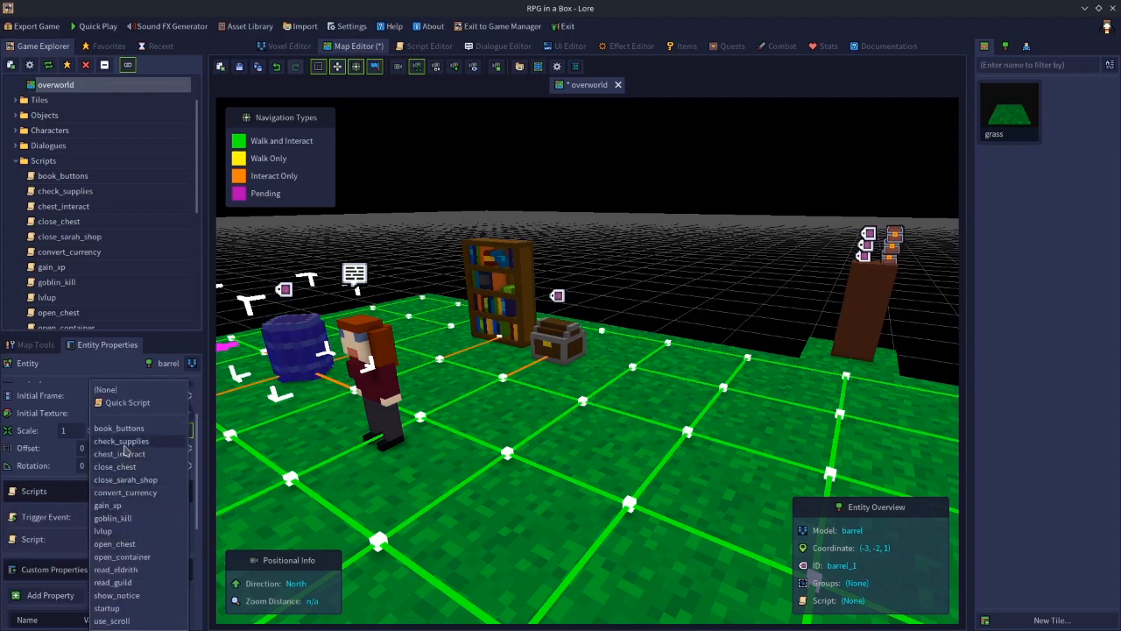
left_click(123, 556)
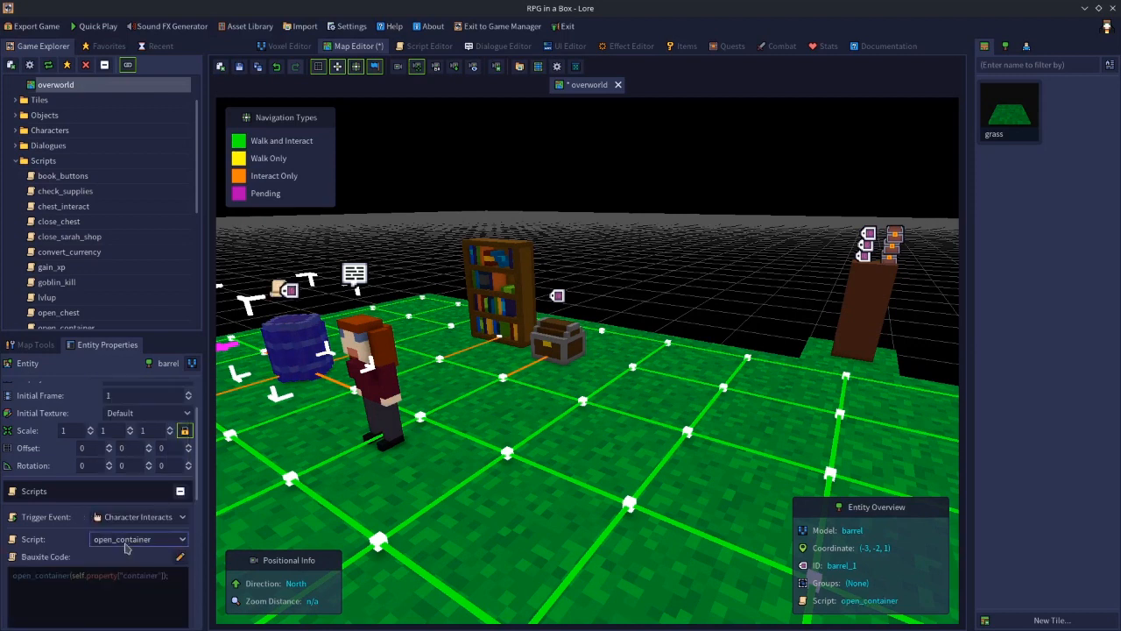
- Assign the open_container script to the bookcase for the Character Interacts event
left_click(503, 310)
left_click(130, 540)
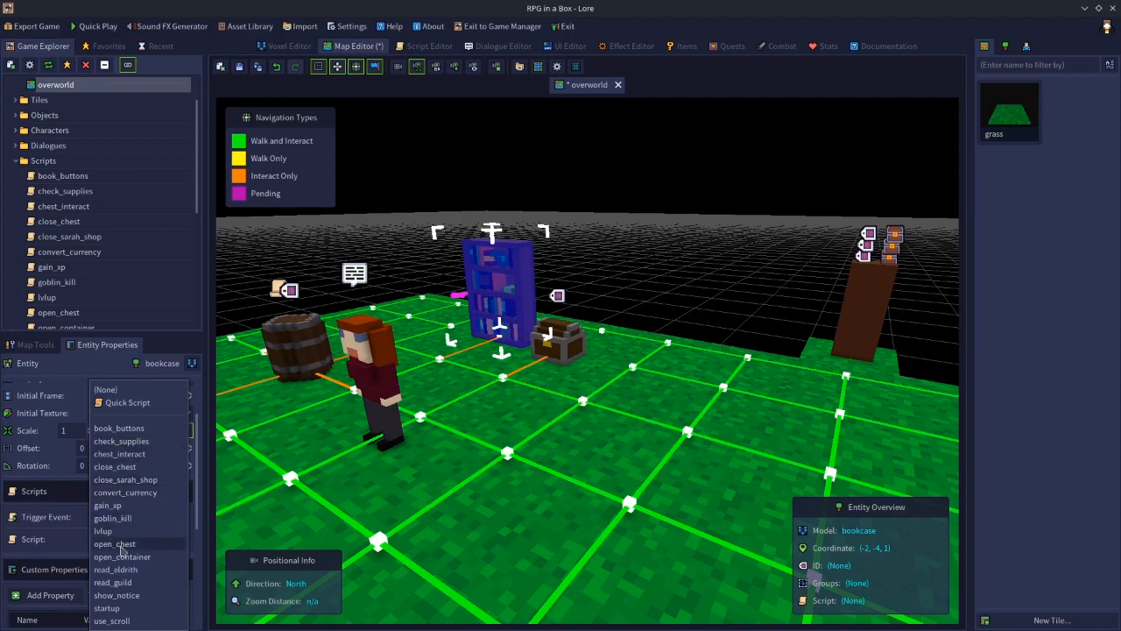
left_click(126, 558)
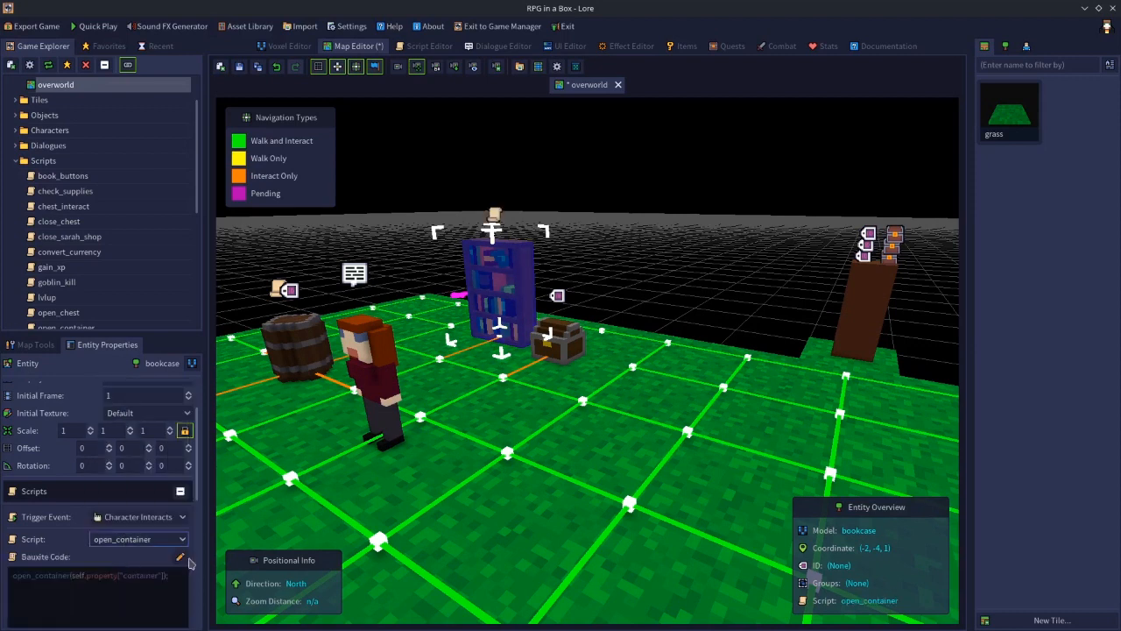
- Assign the open_container script to the treasure chest for the Character Interacts event
left_click(556, 347)
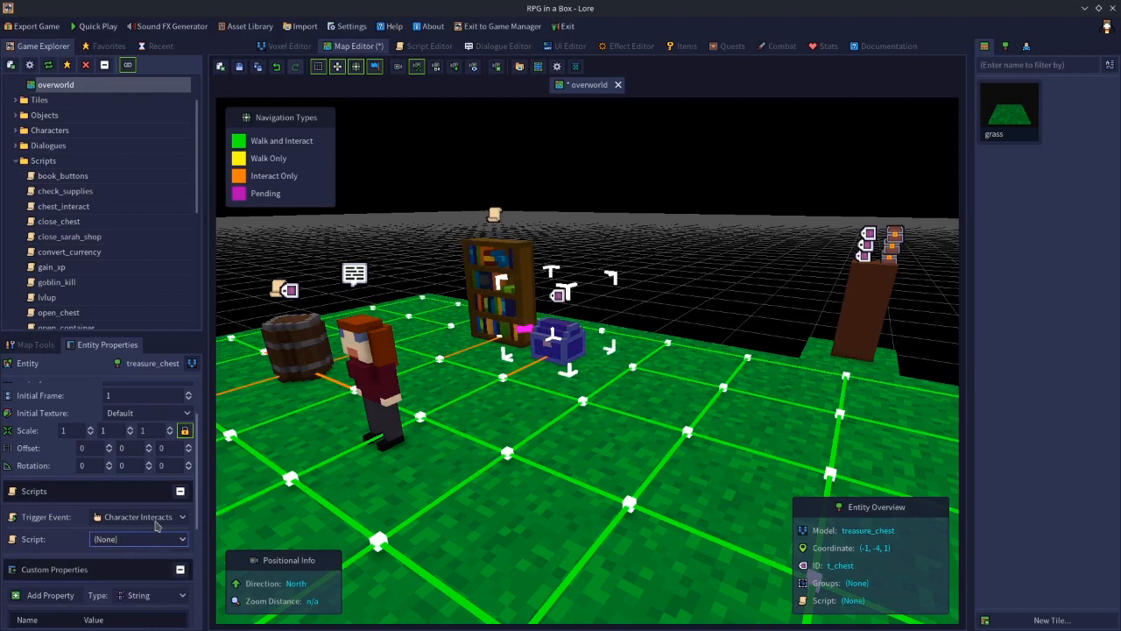
left_click(118, 541)
left_click(131, 568)
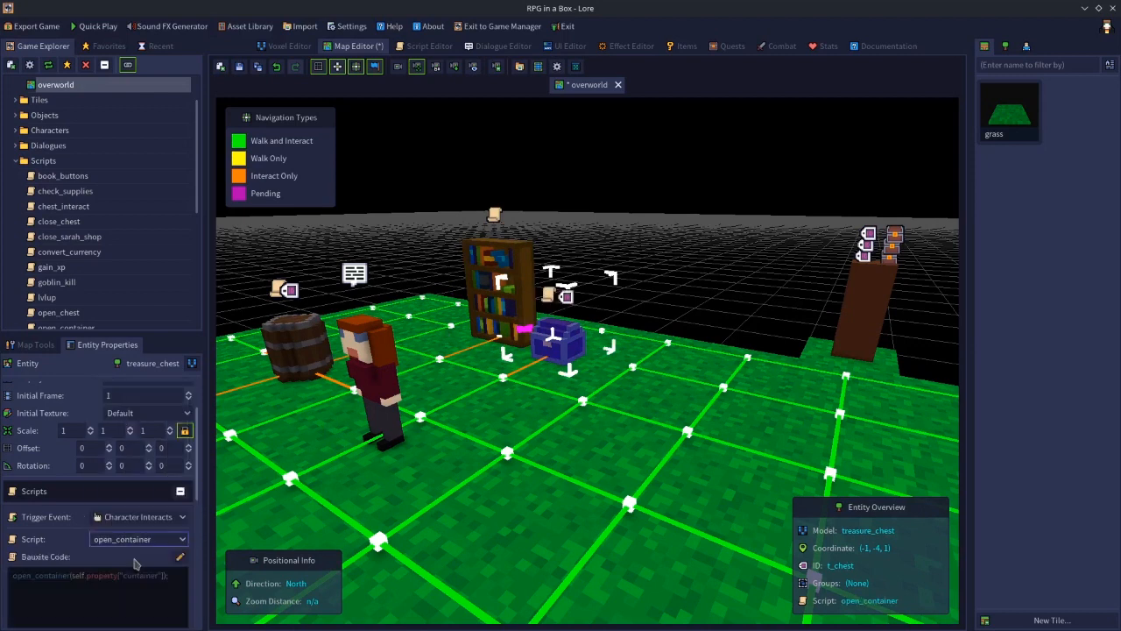
- Playtest the map by walking the character to the barrel and opening its container
left_click(650, 198)
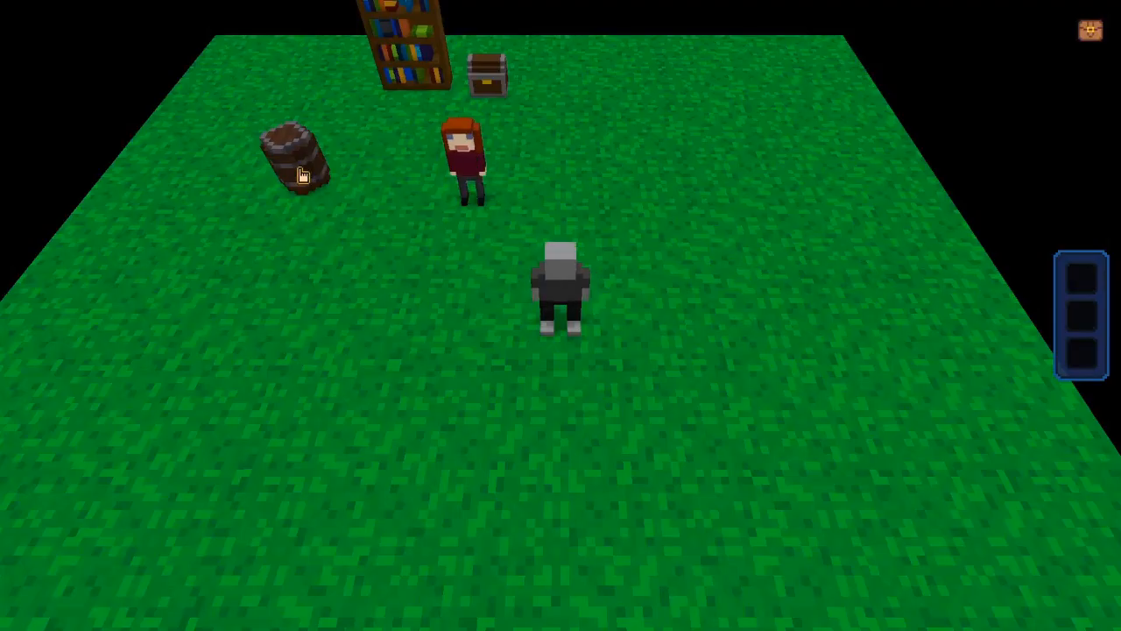
key("Left")
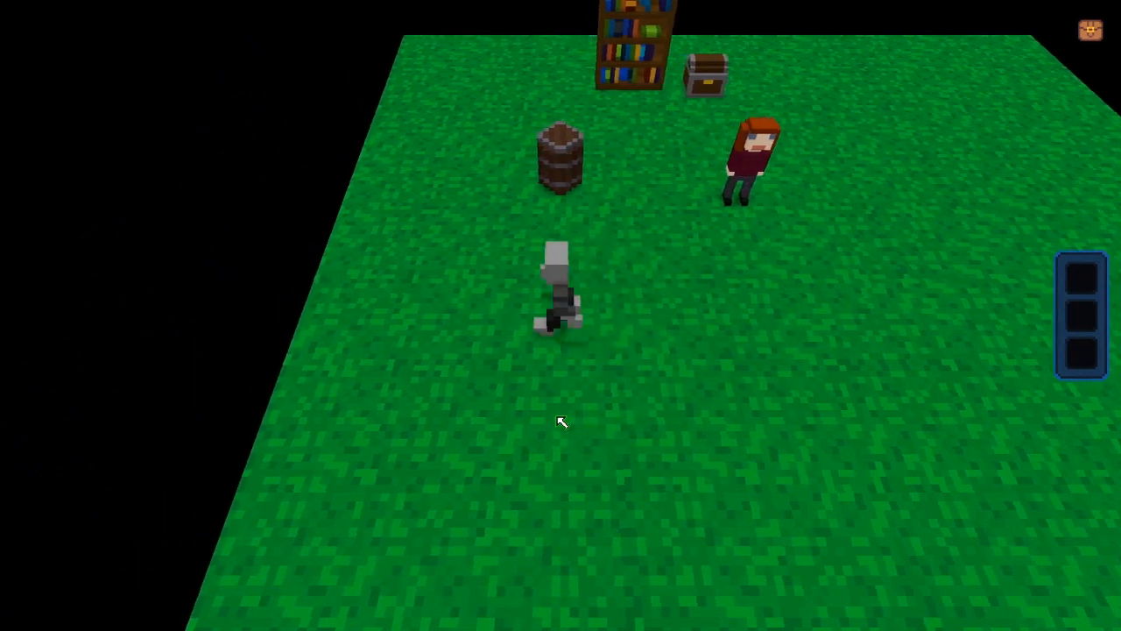
key("w")
key("space")
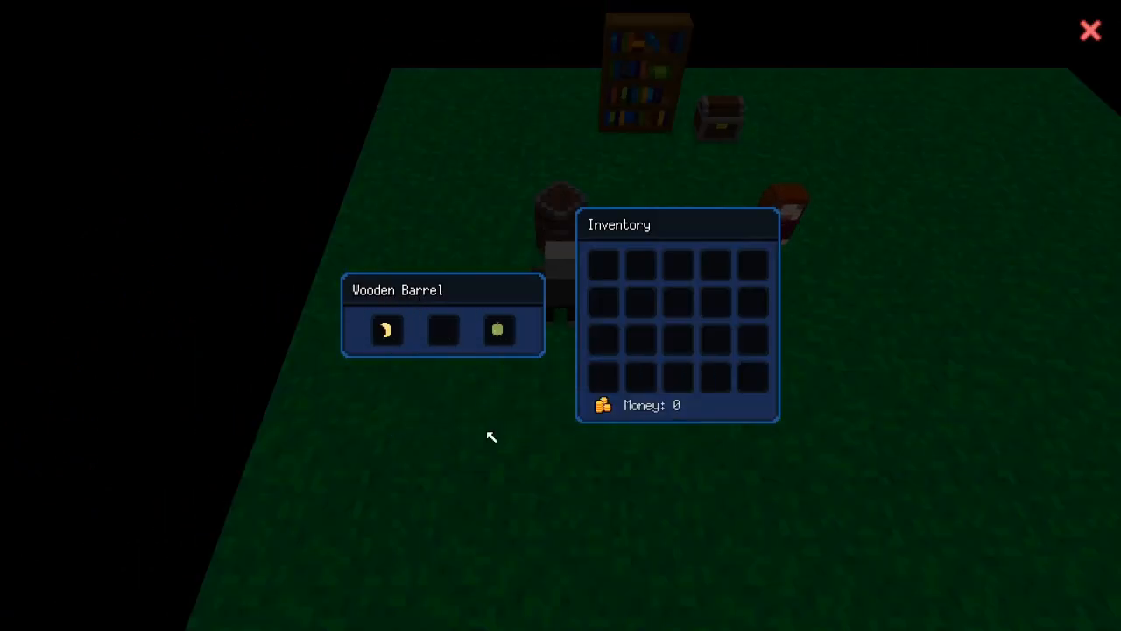
- Close the barrel's container, walk to the bookcase and open its container in the playtest
key("Escape")
key("d")
key("w")
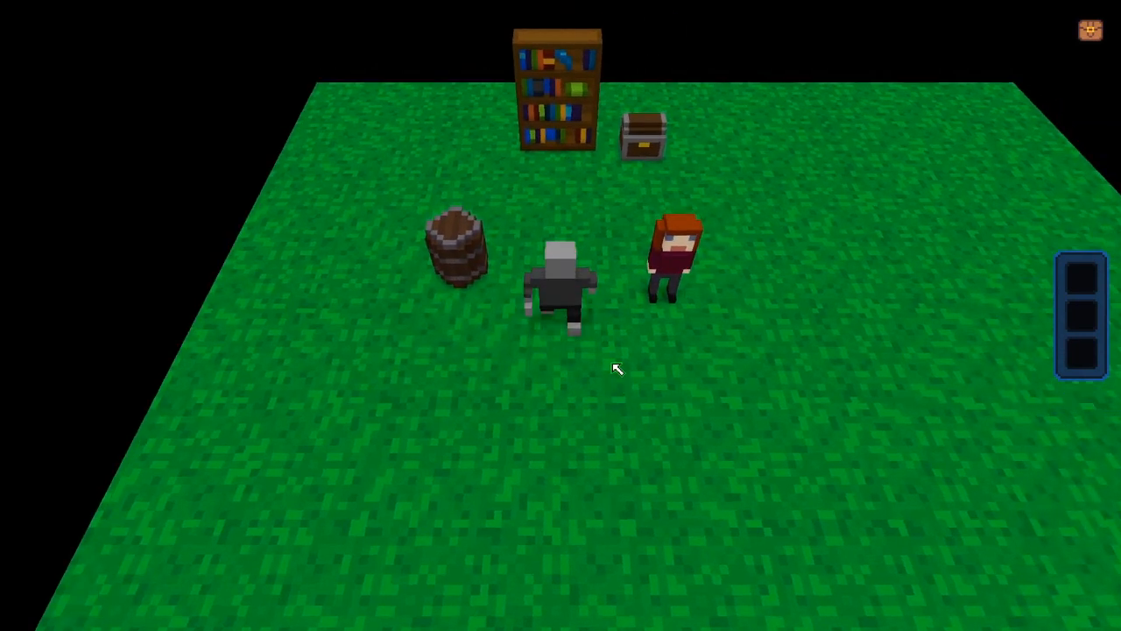
key("space")
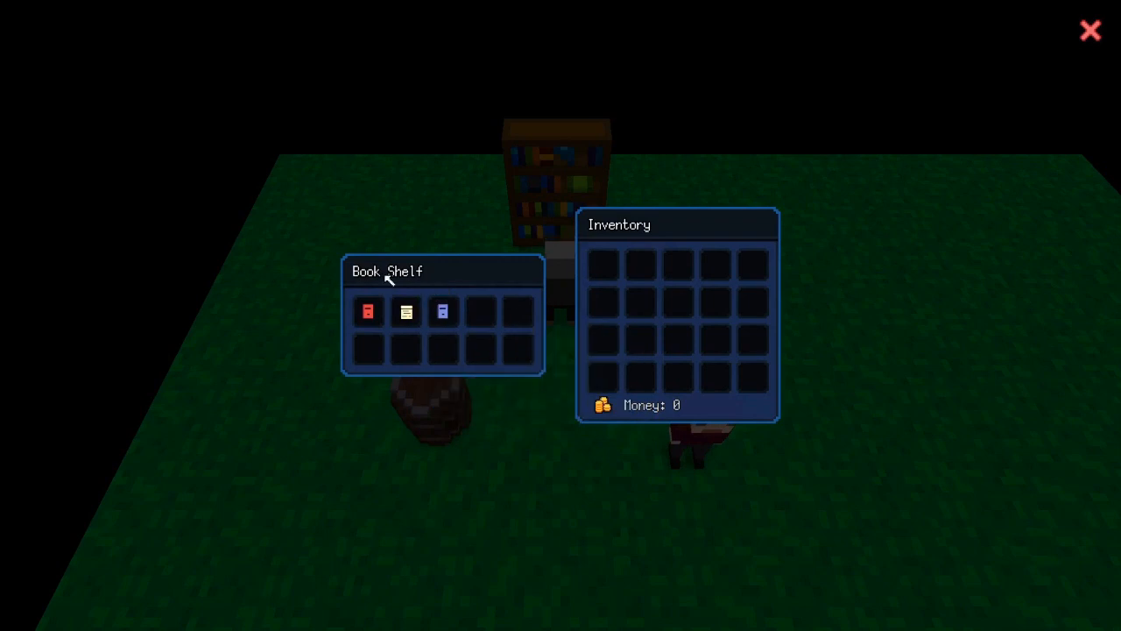
- Close the bookcase's container, and open and close the treasure chest's container in the playtest
key("Escape")
middle_click_drag(683, 306, 621, 314)
left_click(705, 363)
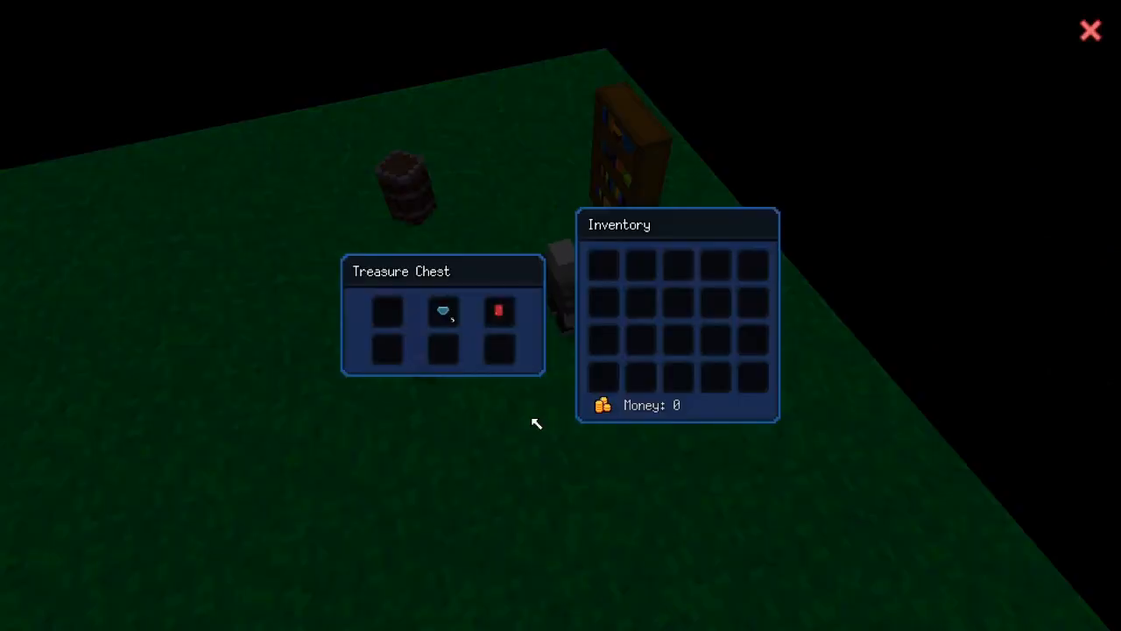
key("Escape")
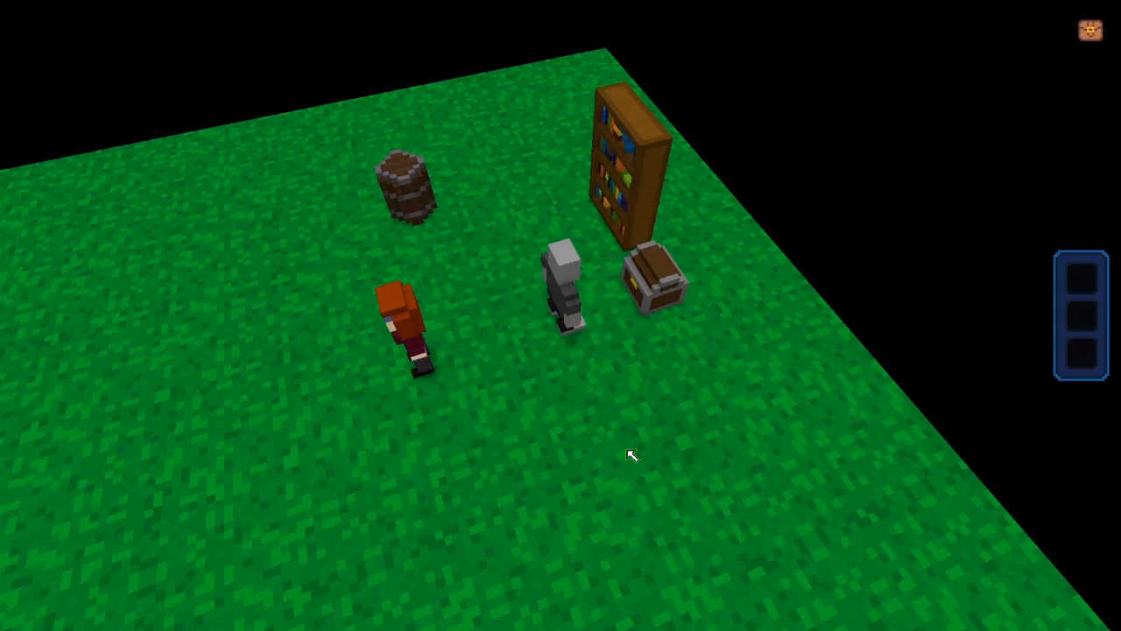
- Walk the character away from the treasure chest and end the playtest
key("d")
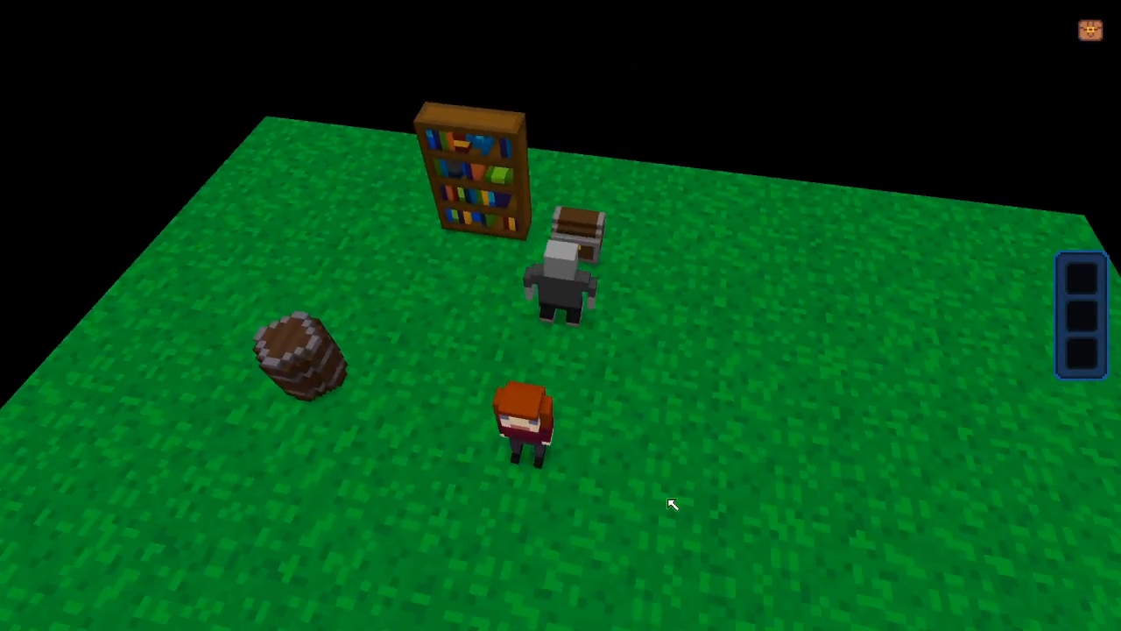
left_click(671, 505)
key("s")
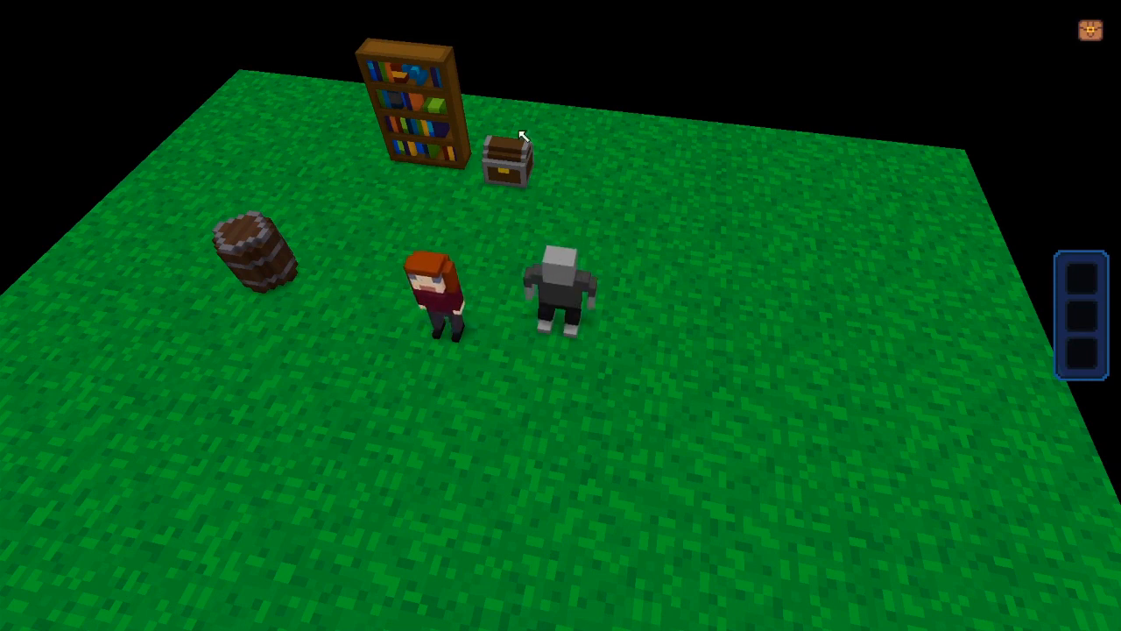
key("Escape")
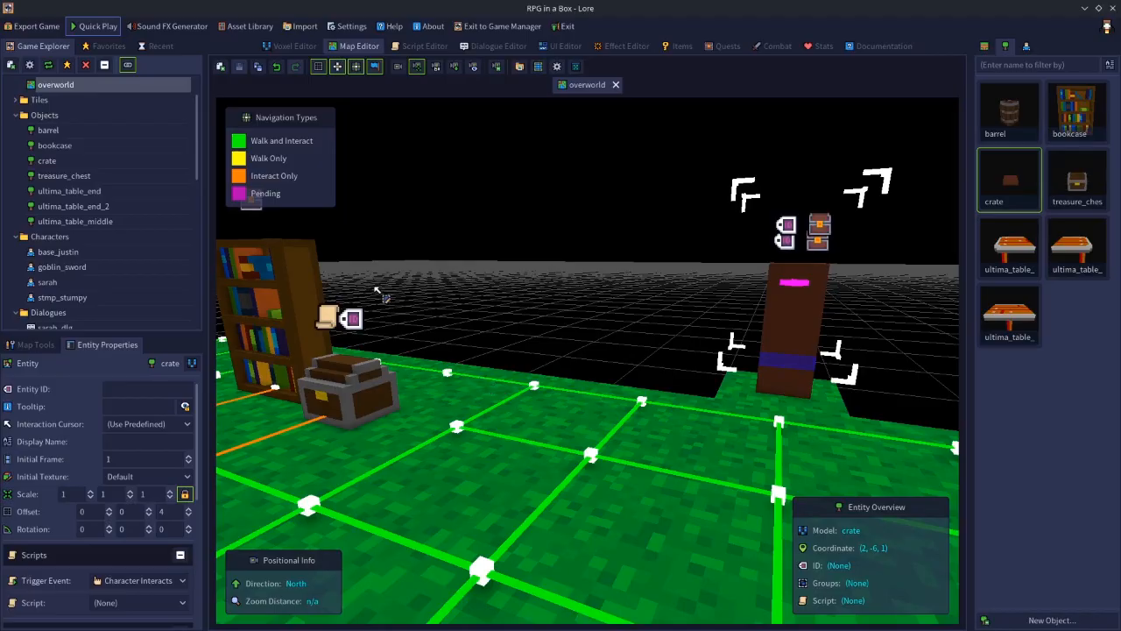
- Inspect the properties of the treasure chest and several stacked crates, and display the available character models
key("Escape")
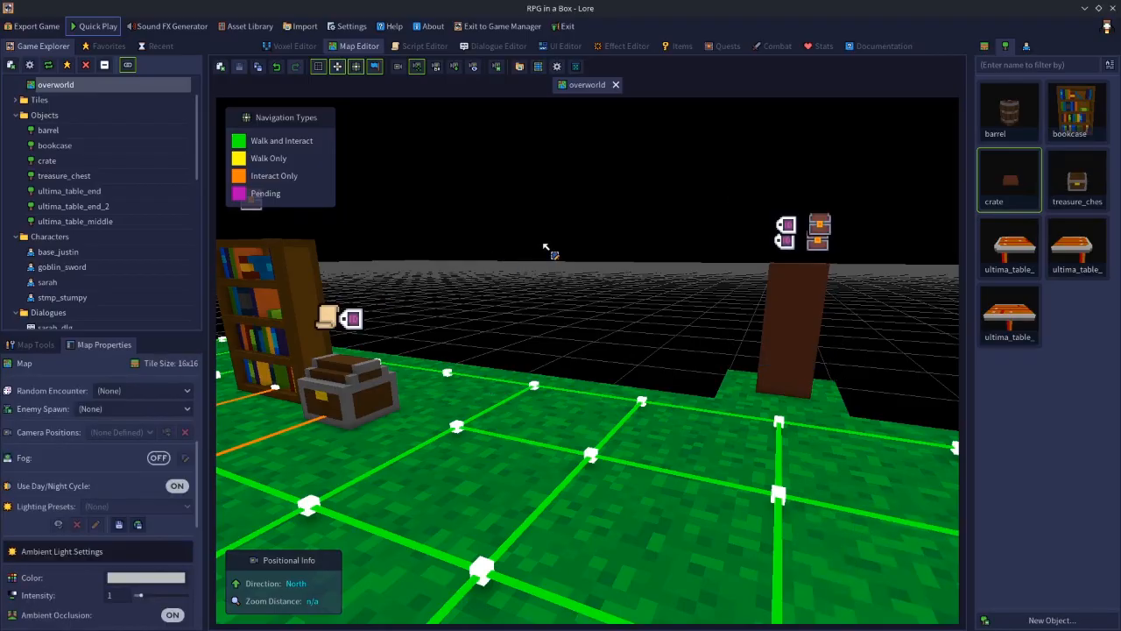
left_click(354, 397)
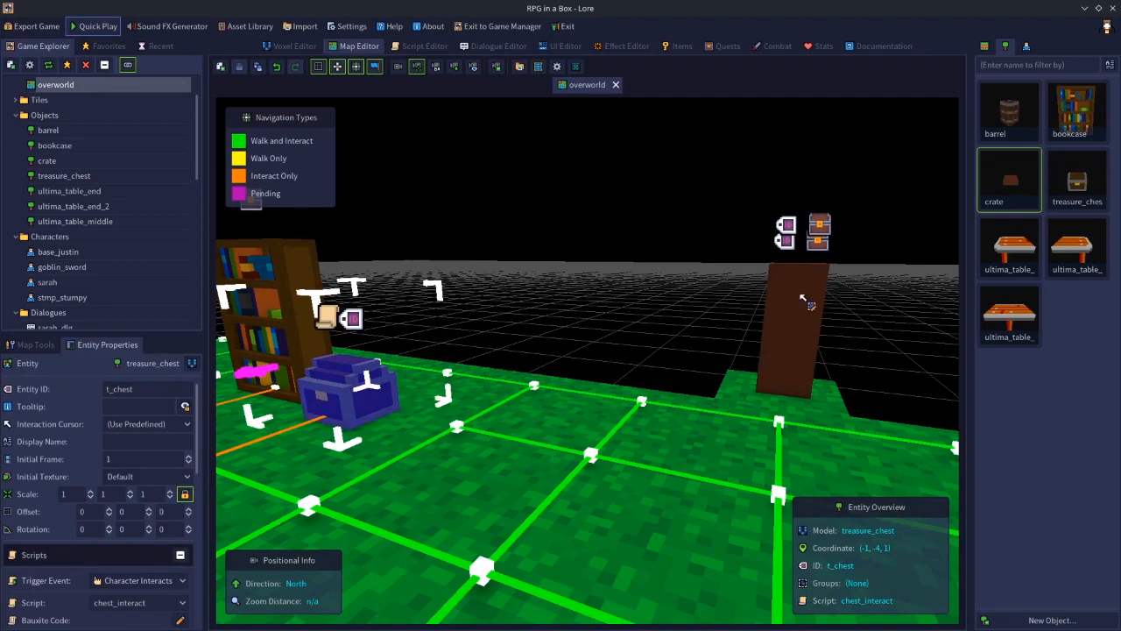
left_click(794, 361)
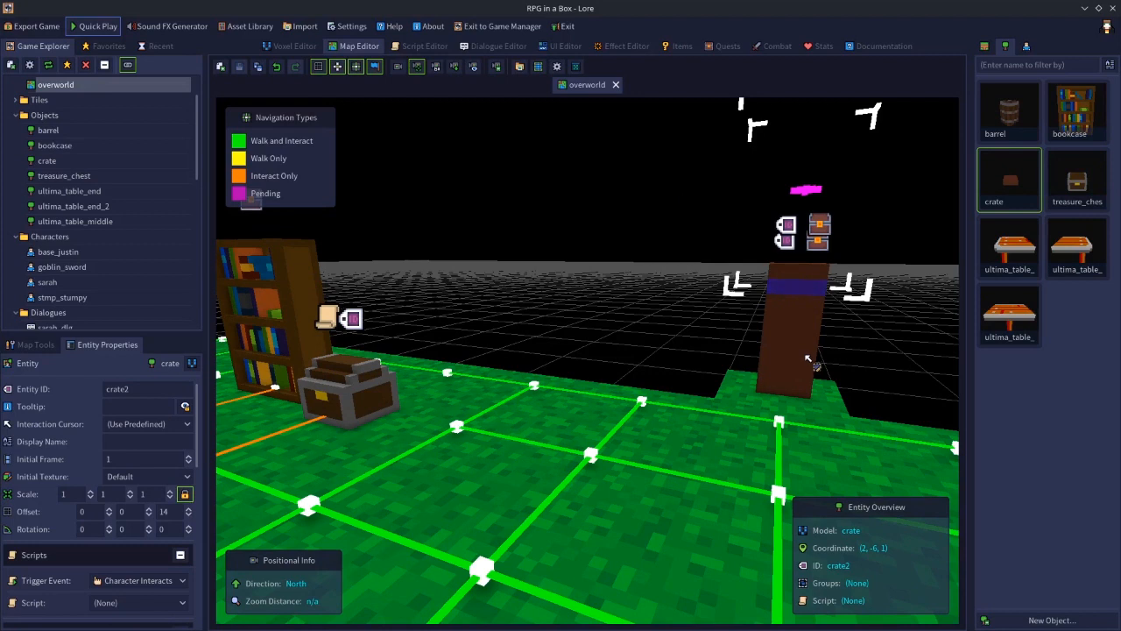
left_click(804, 378)
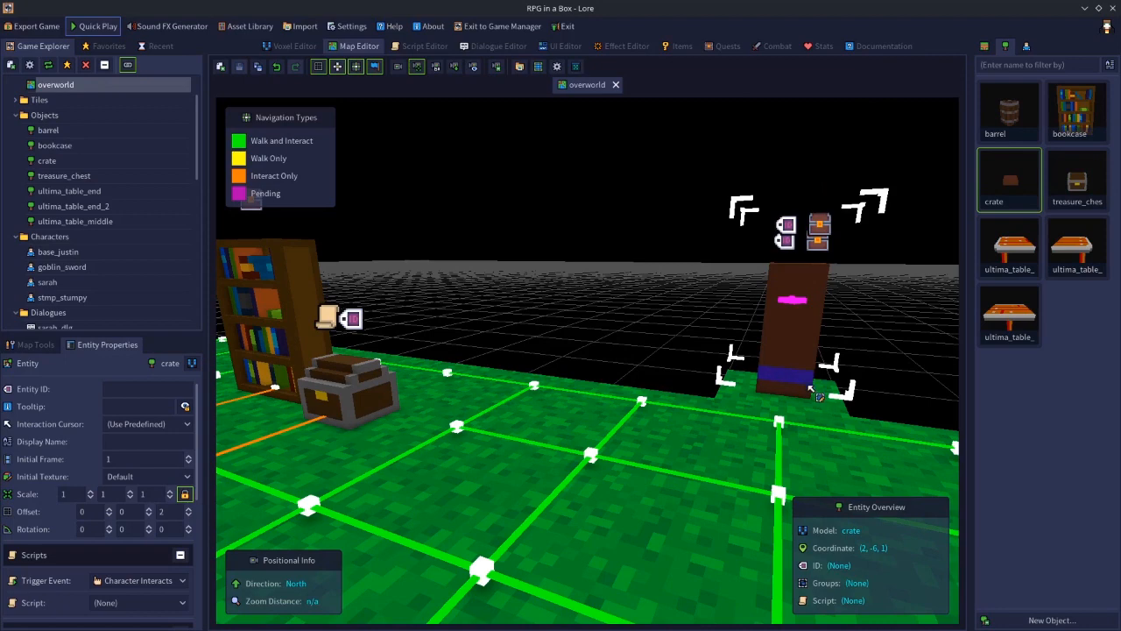
right_click_drag(809, 352, 786, 386)
key("d")
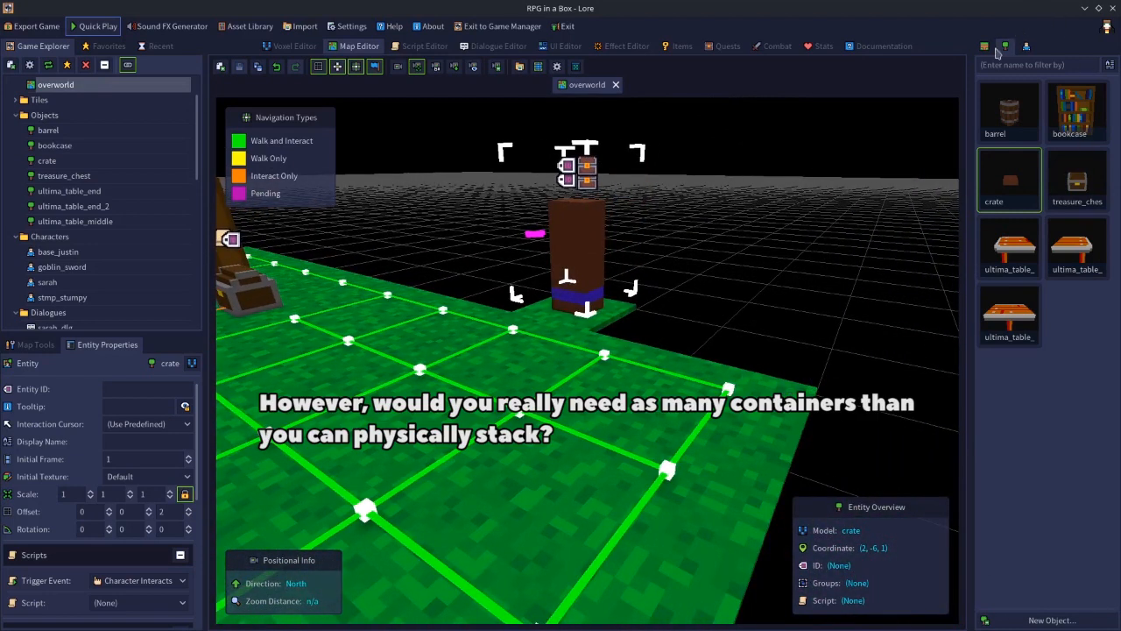
left_click(1027, 47)
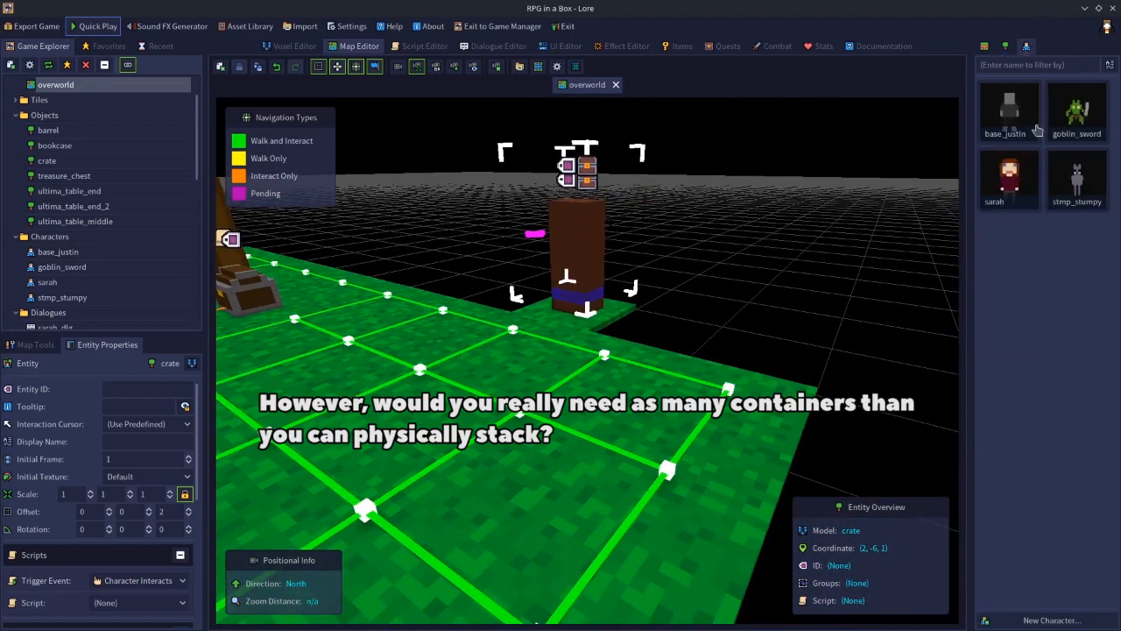
- Place an extra grass tile beside the stacked crates at the map's edge and delete it again
left_click(984, 47)
left_click(643, 343)
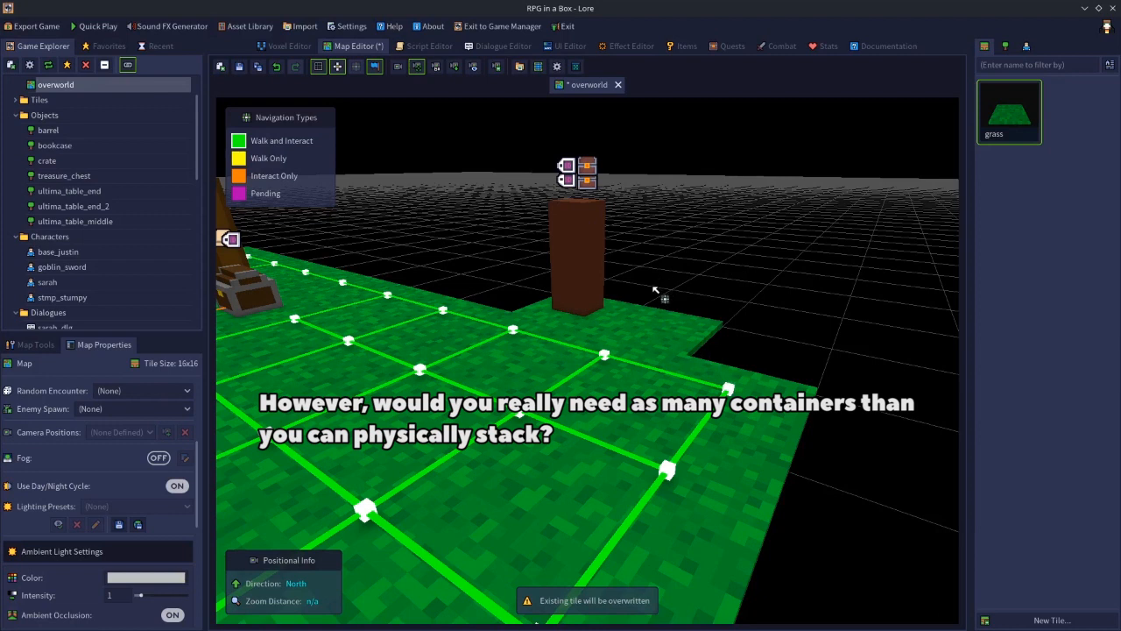
left_click(646, 333)
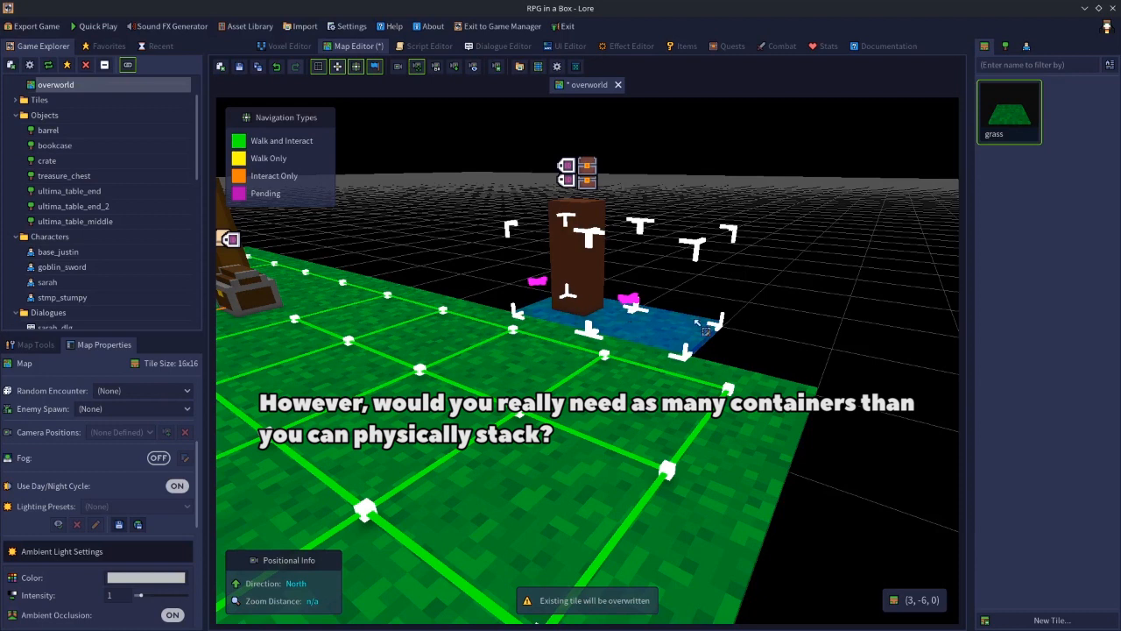
left_click(720, 338)
left_click(693, 345)
key("Delete")
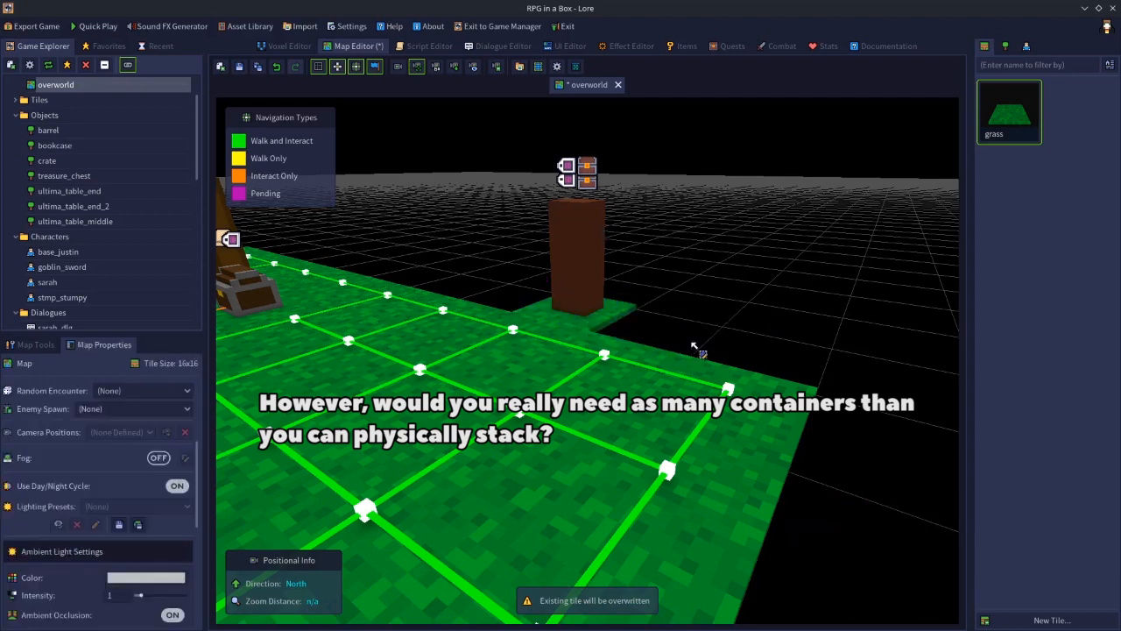
- Give the barrel on the overworld map the entity ID barrel_1
mouse_move(690, 405)
right_mouse_down()
mouse_move(565, 381)
mouse_move(690, 405)
right_mouse_up()
key("w")
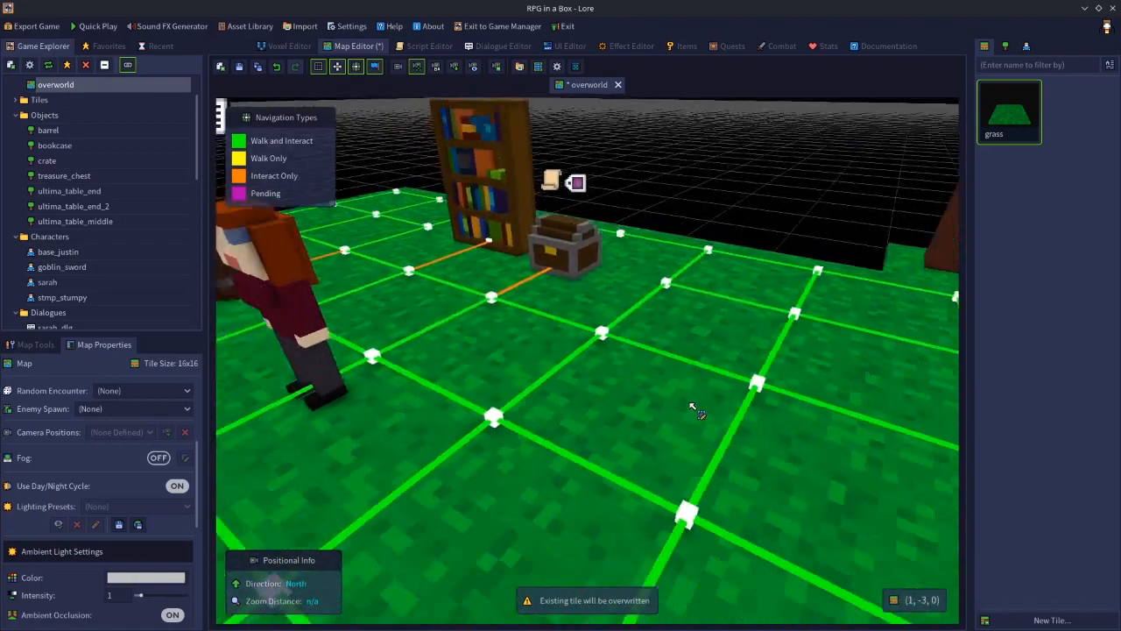
scroll(692, 407, "down", 3)
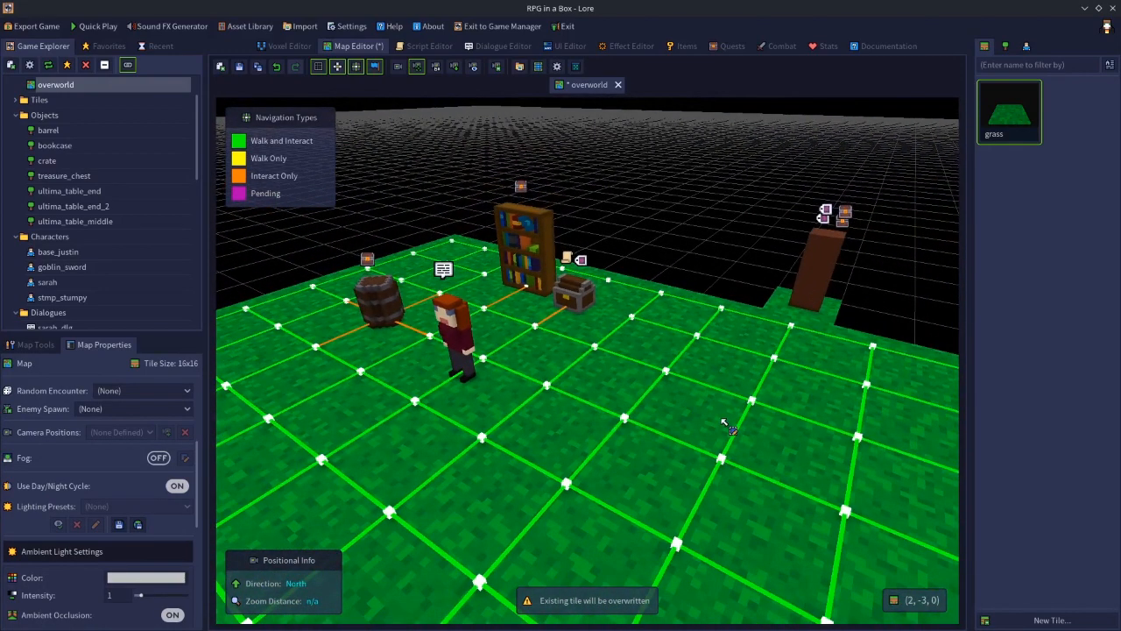
scroll(618, 360, "up", 5)
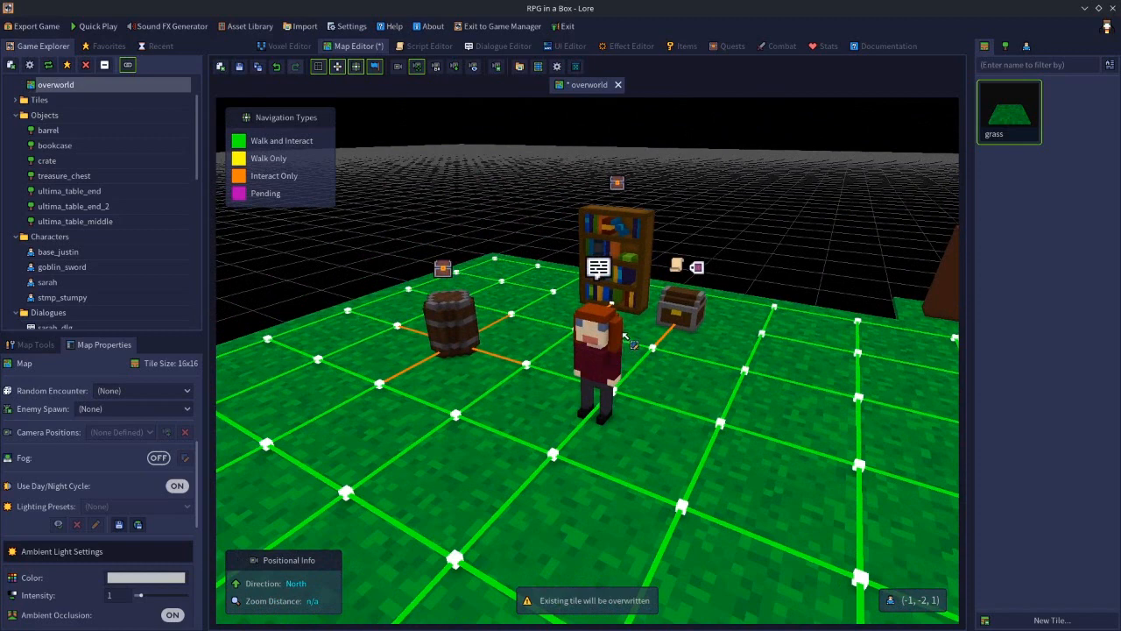
scroll(650, 377, "down", 3)
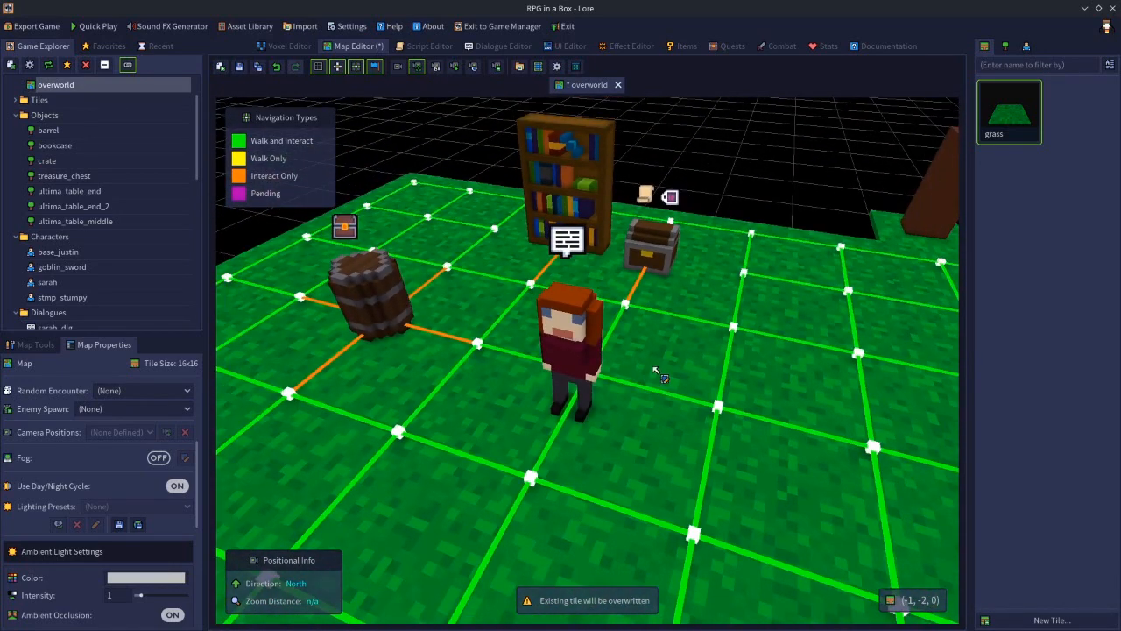
scroll(515, 386, "down", 3)
scroll(512, 381, "up", 2)
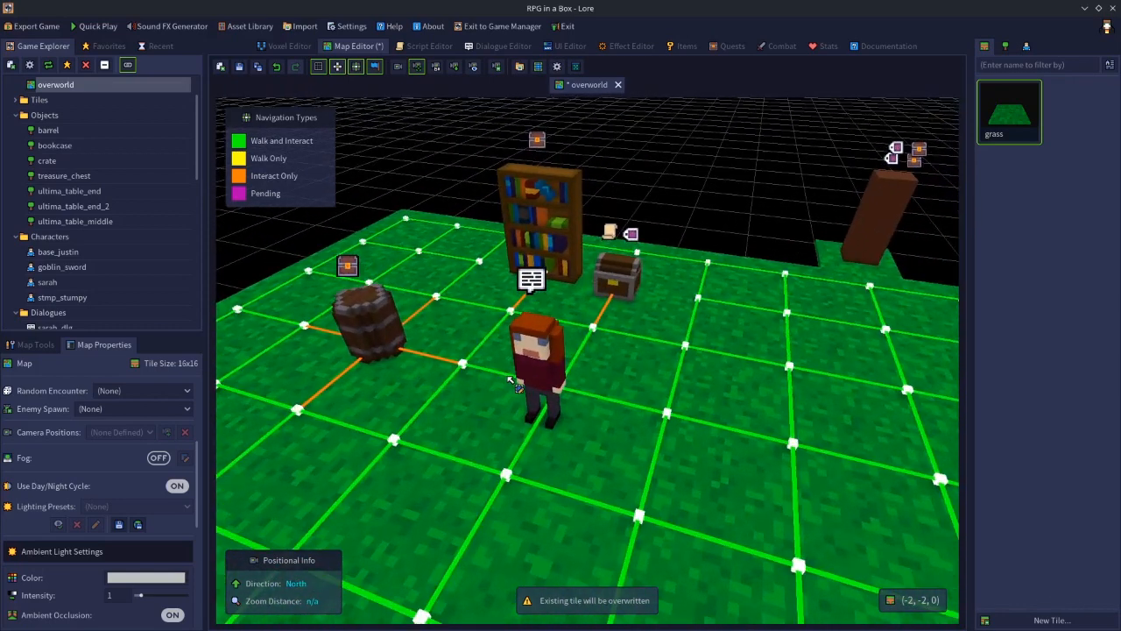
scroll(496, 375, "up", 2)
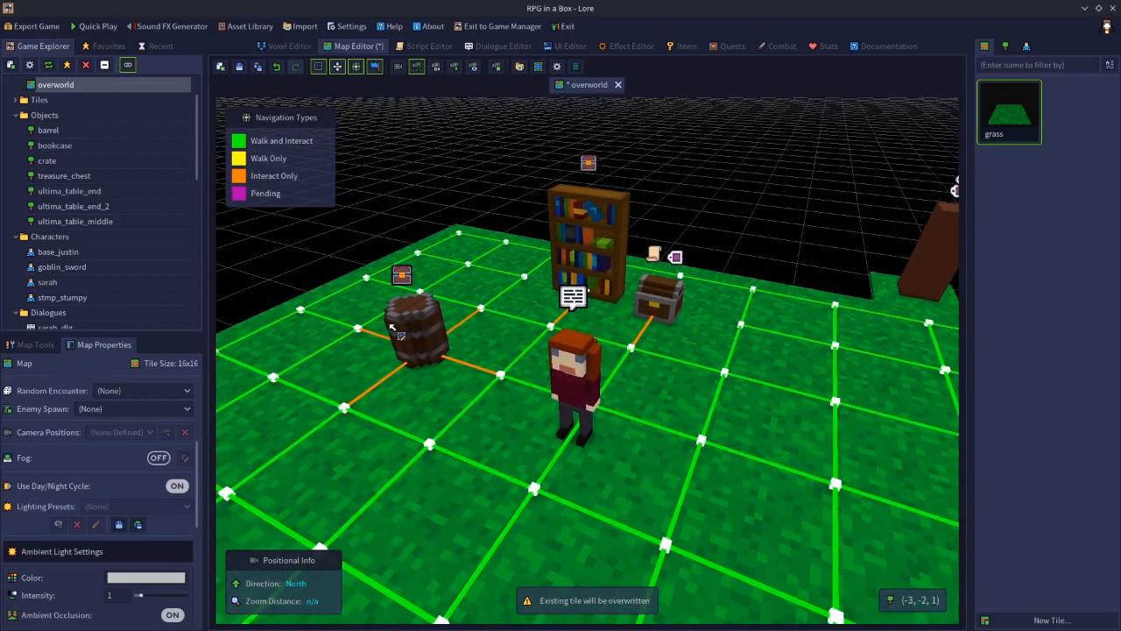
left_click(399, 334)
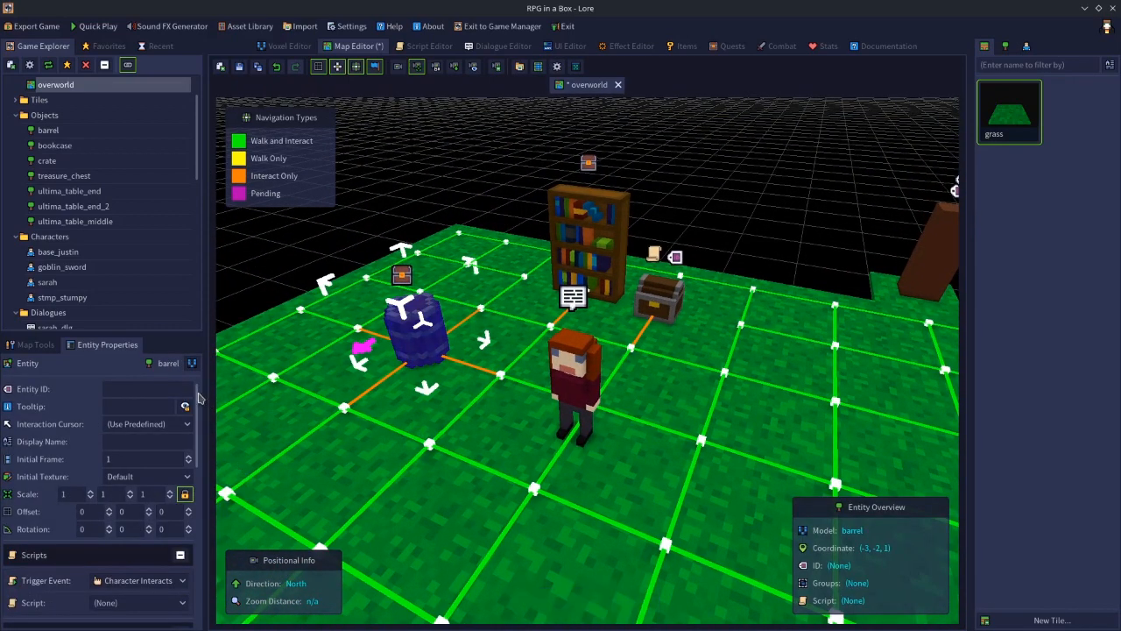
left_click(146, 391)
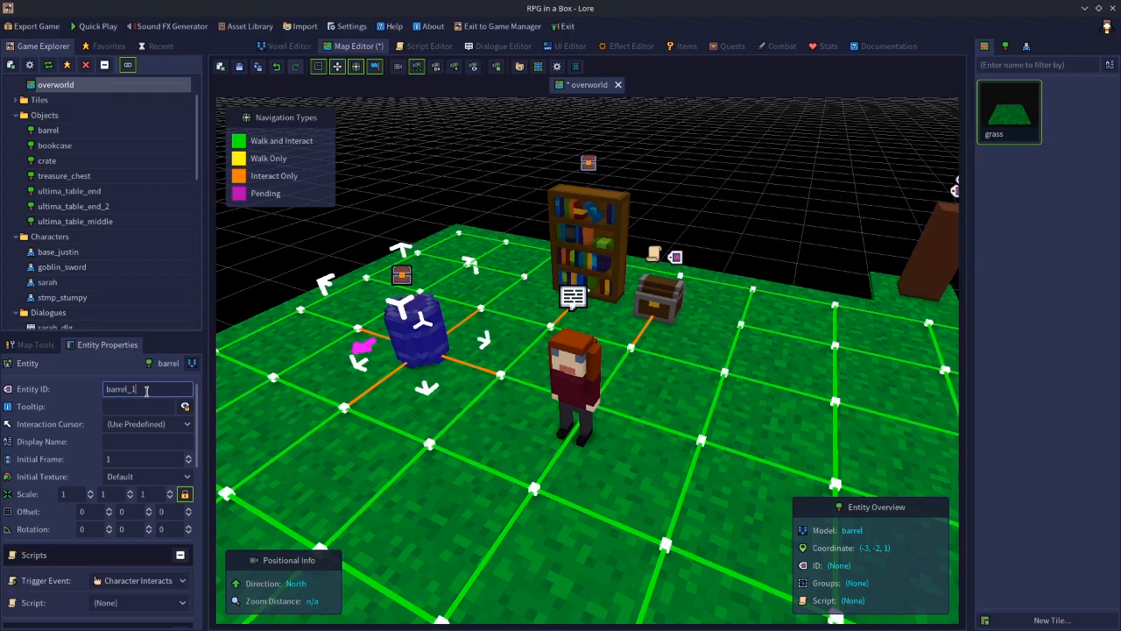
left_click(317, 235)
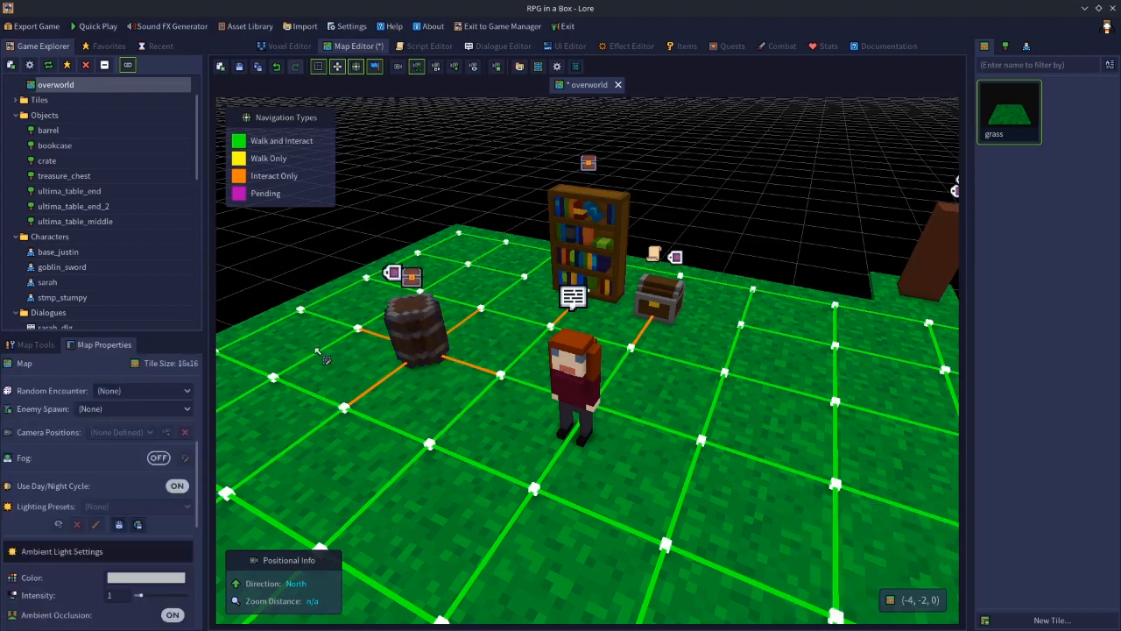
- Review the barrel's existing container settings and disable its Item Container option
left_click(410, 337)
left_click_drag(196, 399, 198, 534)
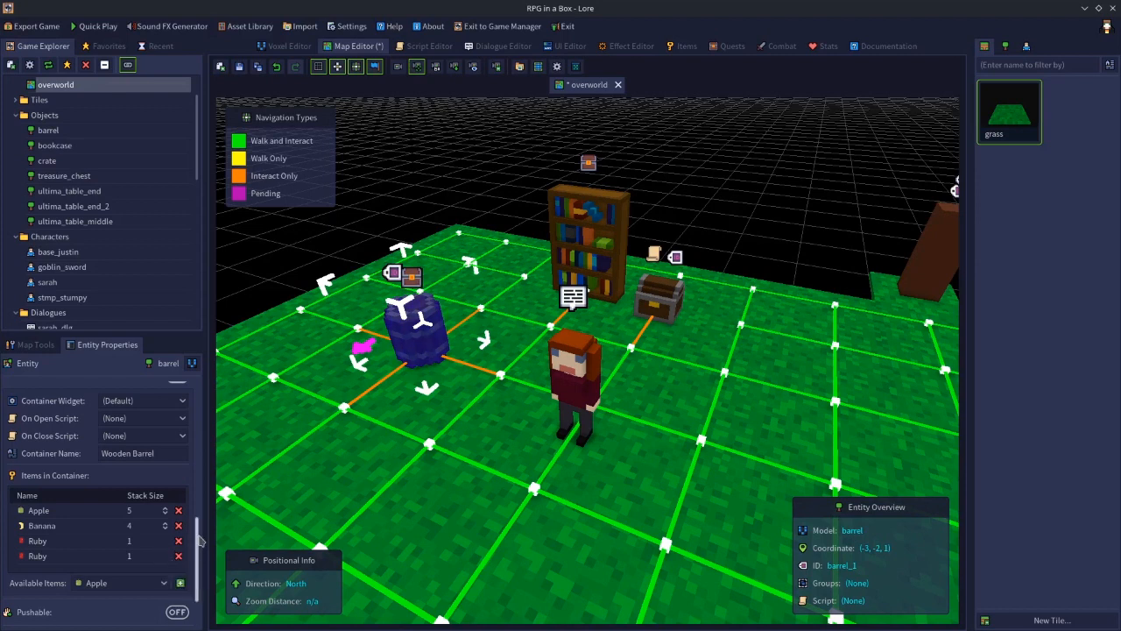
scroll(199, 539, "up", 2)
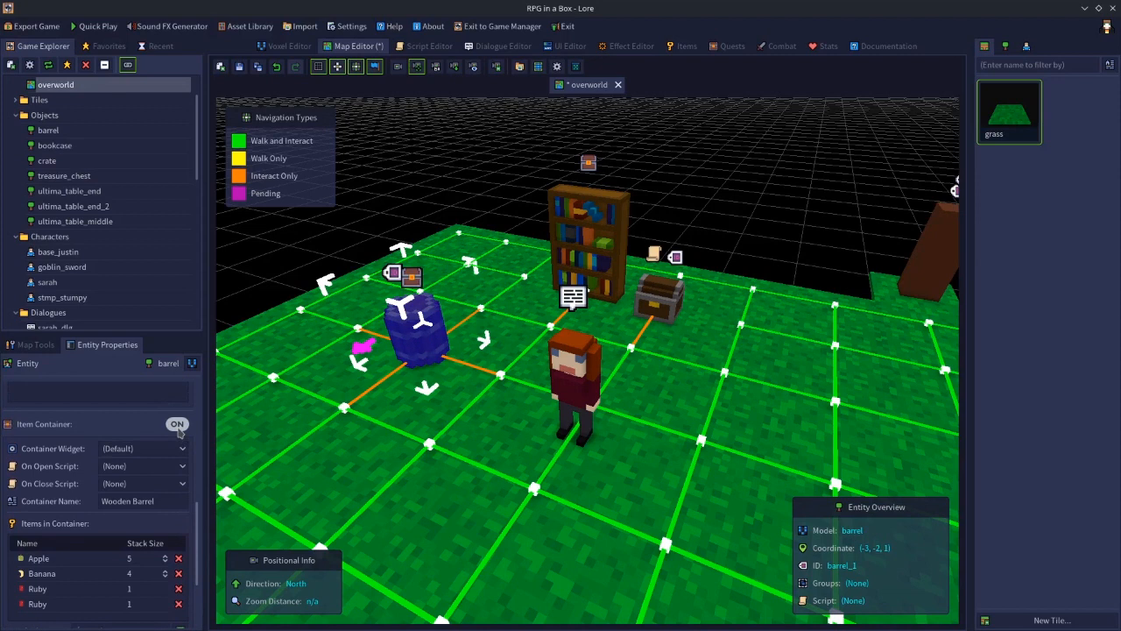
left_click(177, 427)
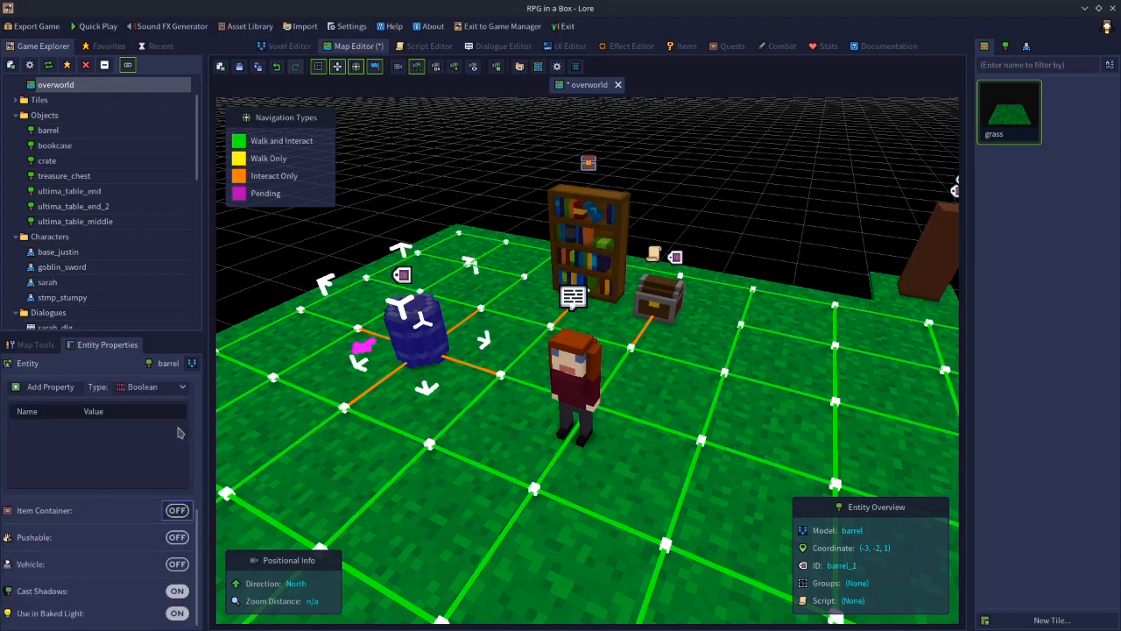
- Turn the barrel's Item Container option on, examine its container name and item list settings, and turn it off again
left_click(177, 511)
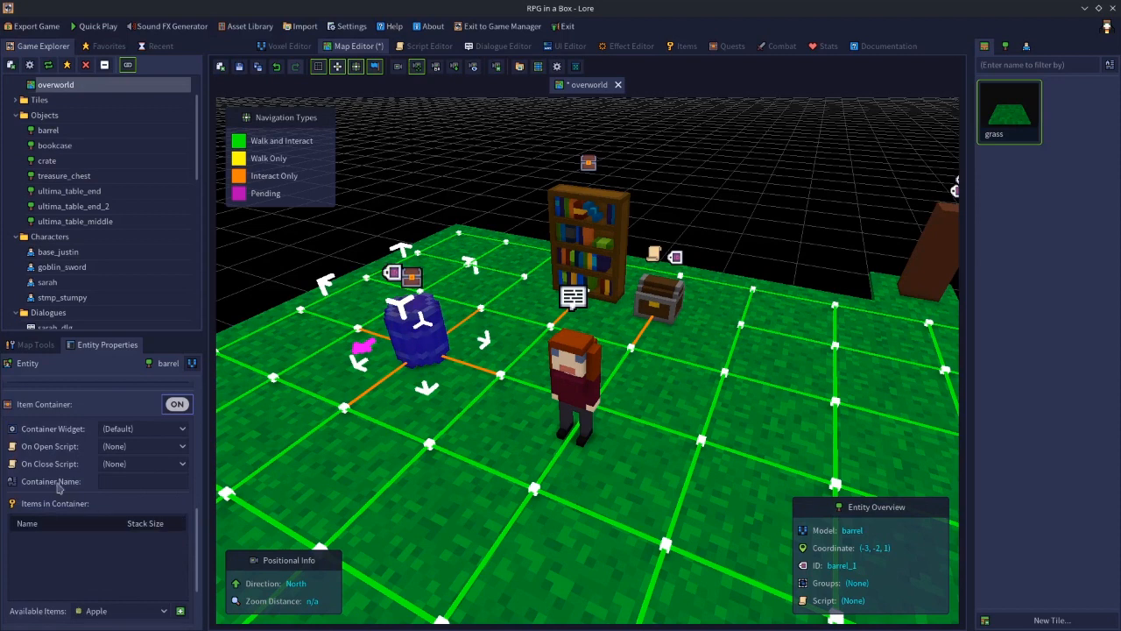
left_click(150, 481)
left_click(69, 559)
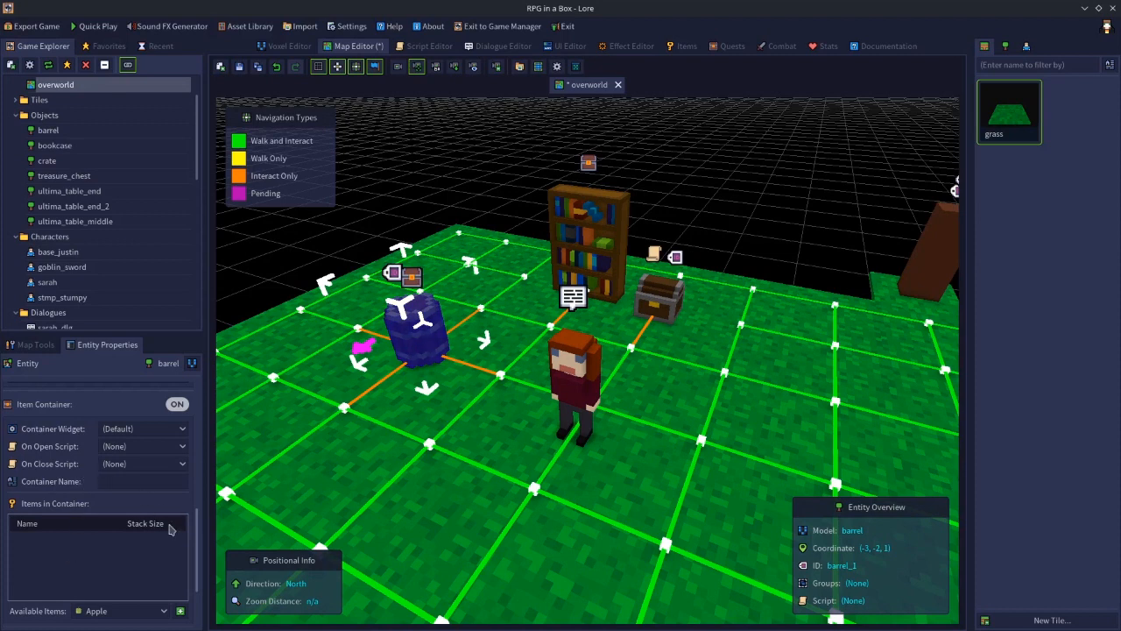
left_click(176, 405)
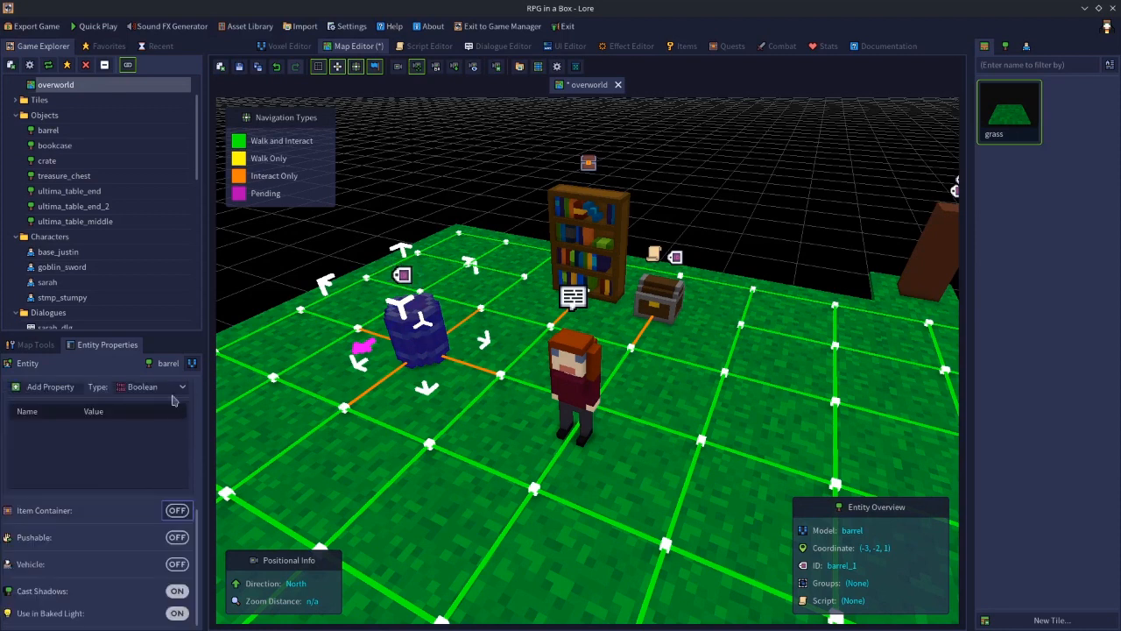
- Enable the barrel's Item Container option with the (Default) container widget and name the container Wooden Barrel
left_click(375, 224)
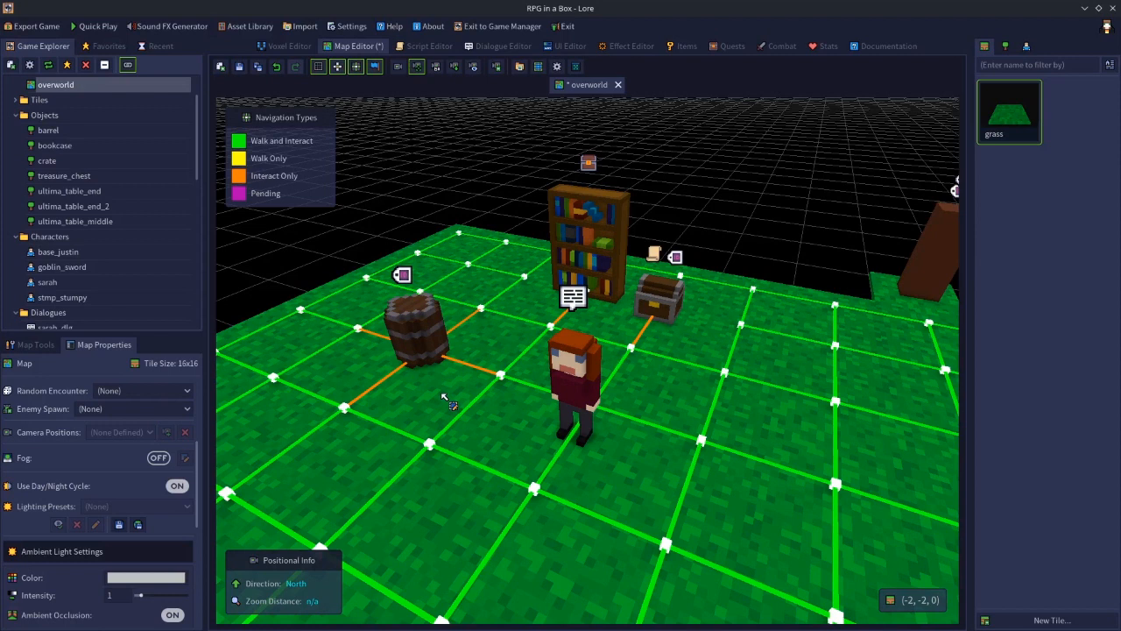
left_click(413, 355)
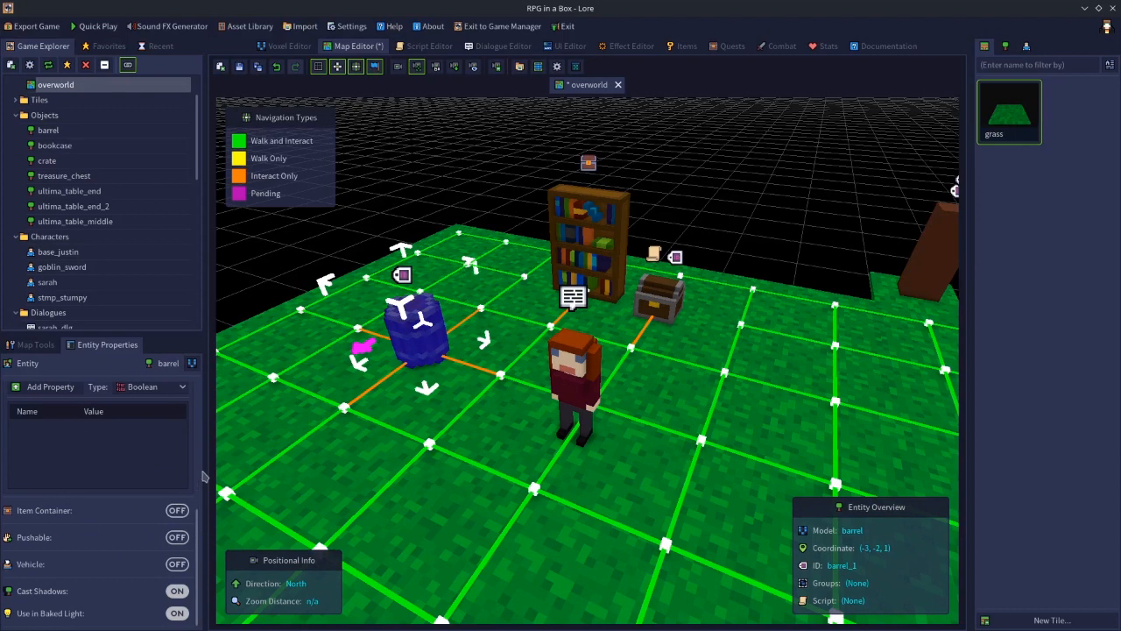
left_click(179, 510)
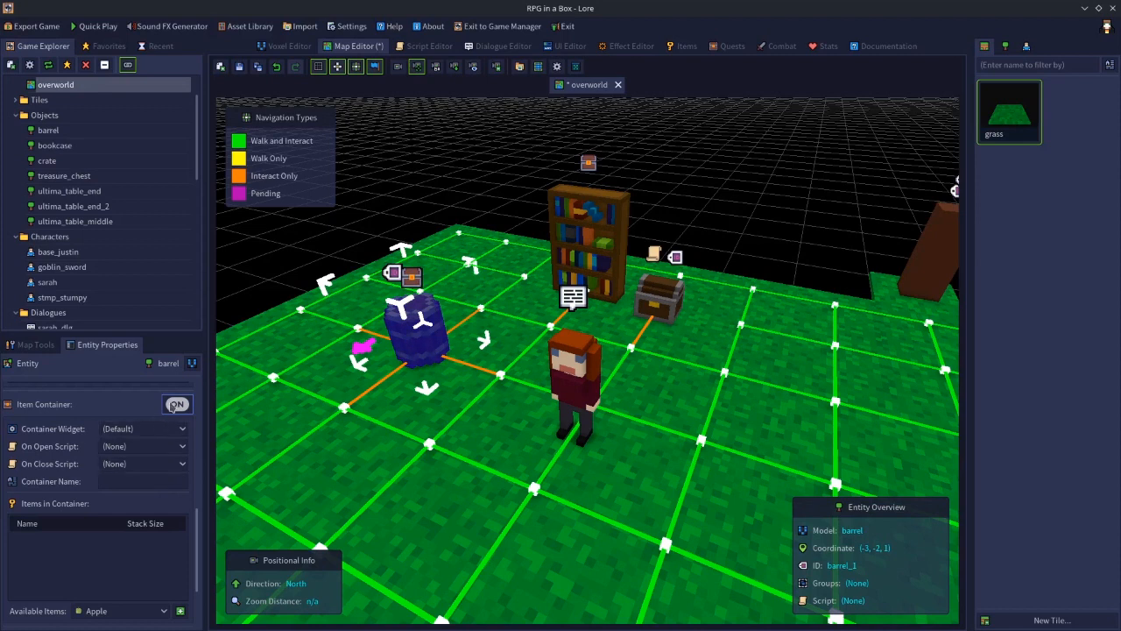
left_click(133, 433)
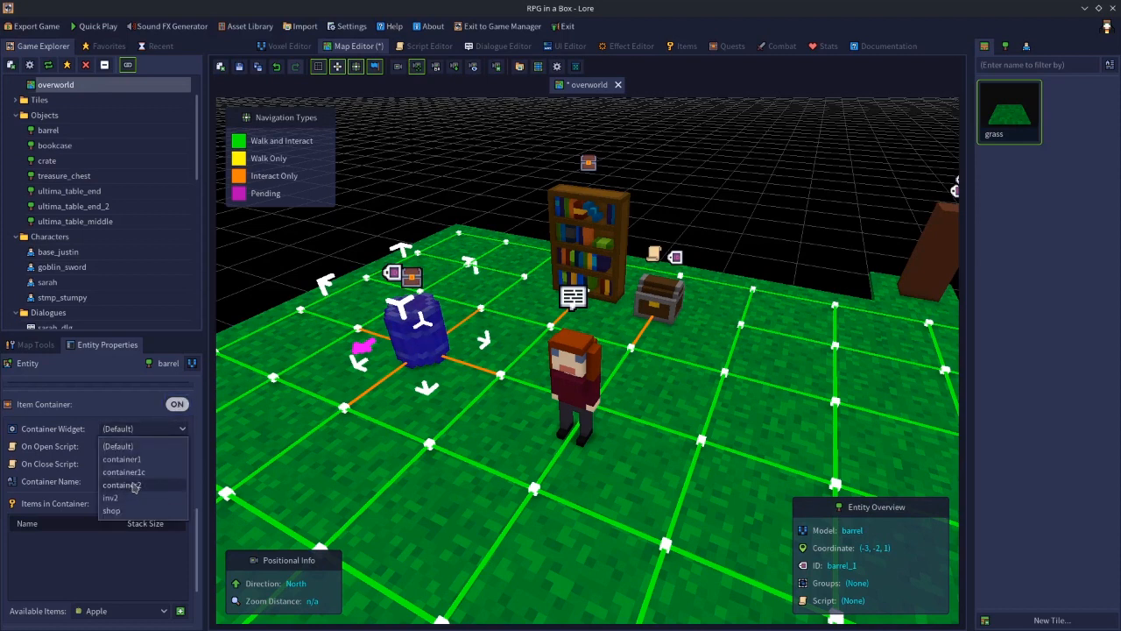
left_click(133, 444)
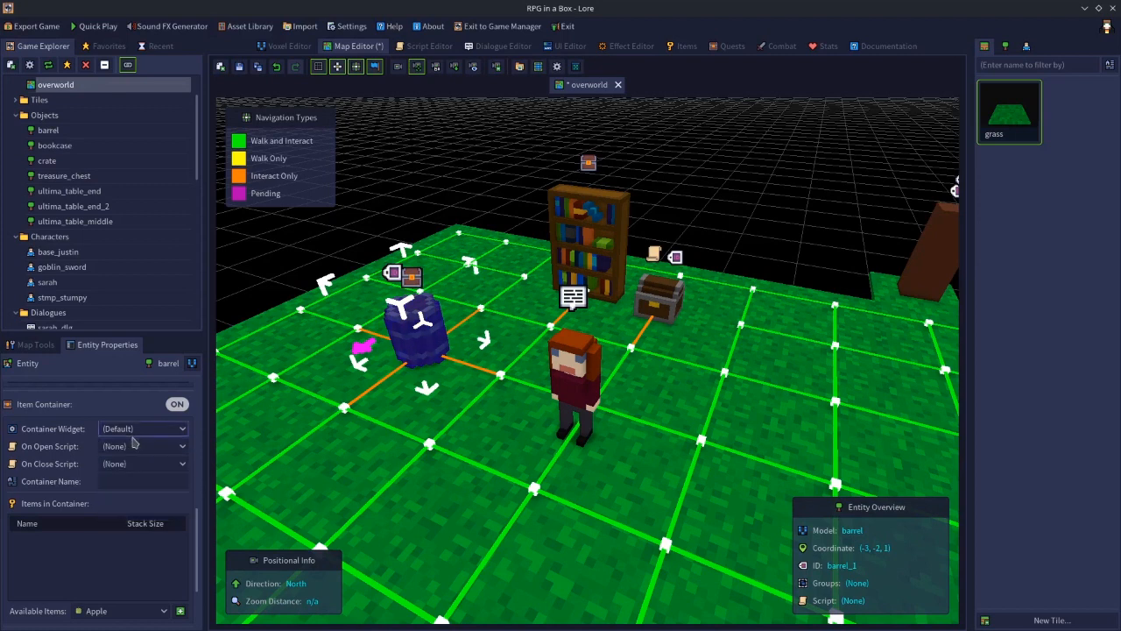
left_click(113, 481)
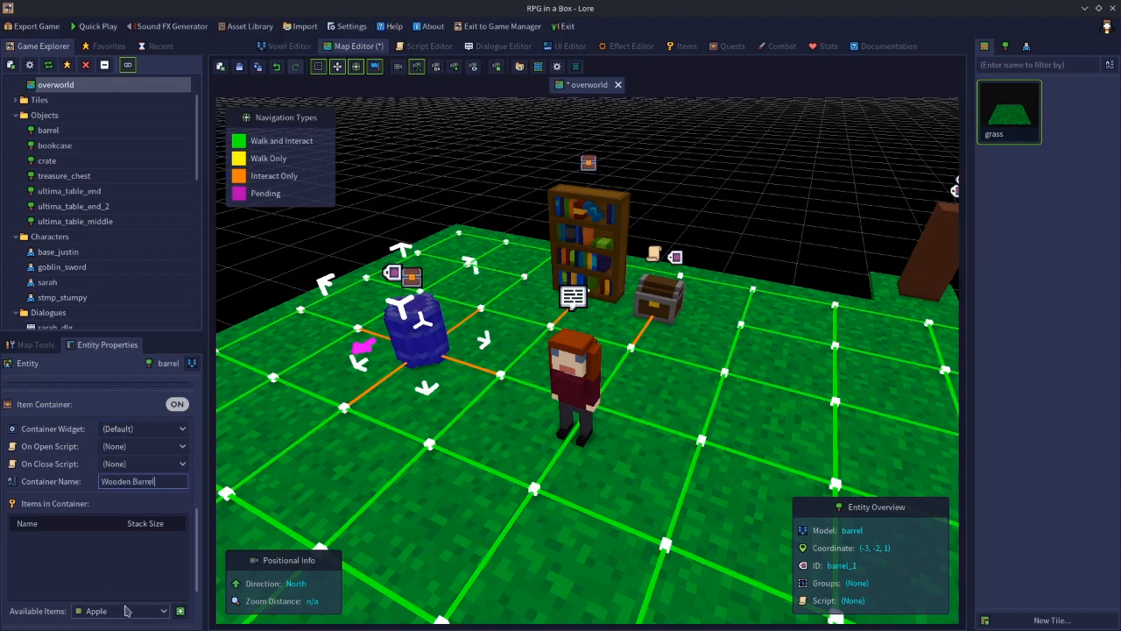
- Add one Apple, one Banana and two Rubies to the barrel's container and save the map
left_click(179, 610)
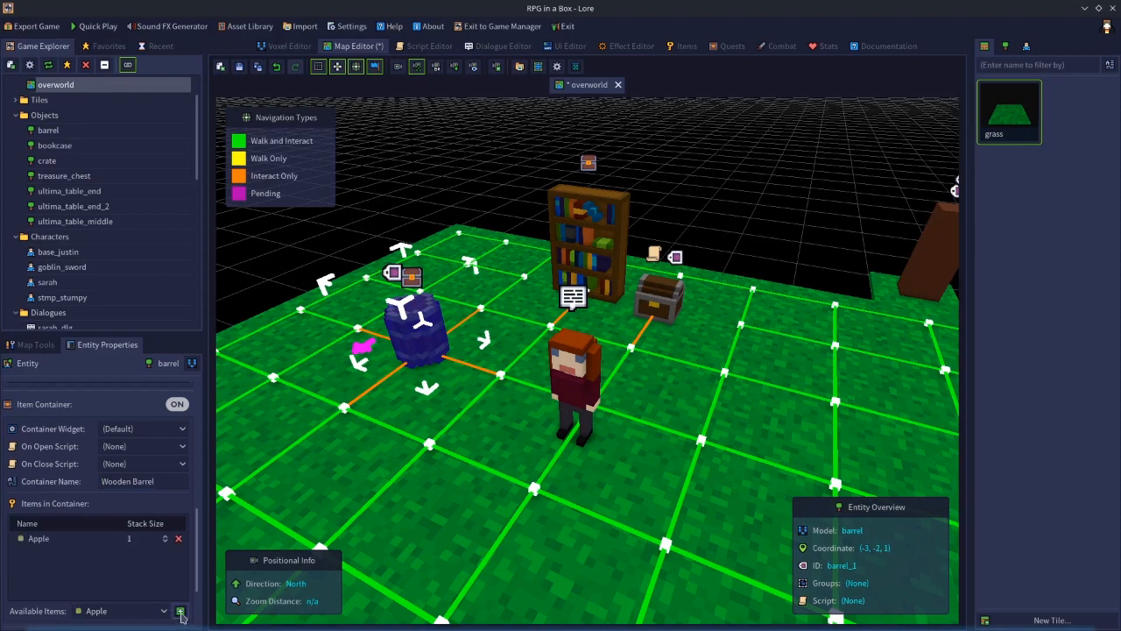
left_click(163, 610)
left_click(100, 556)
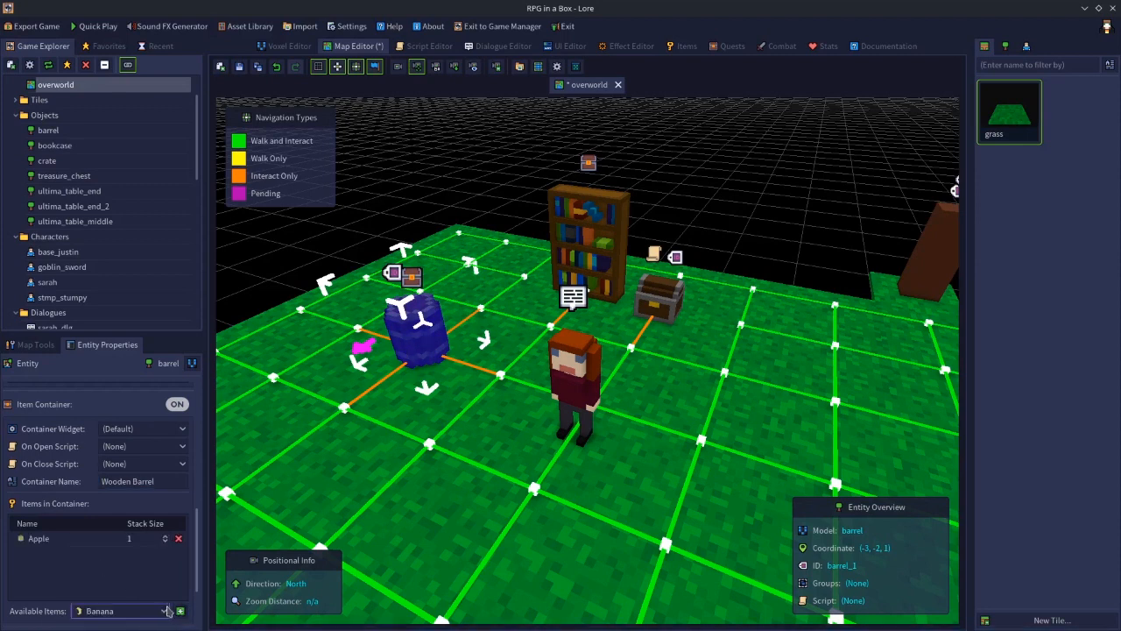
left_click(180, 611)
left_click(152, 610)
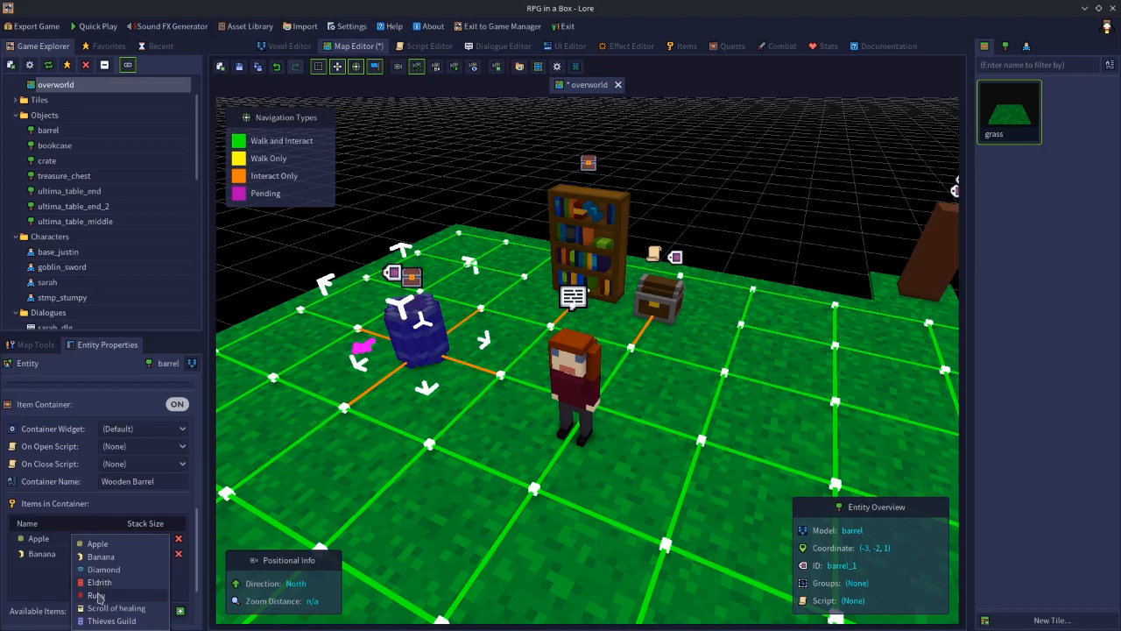
left_click(101, 593)
left_click(179, 610)
left_click(180, 611)
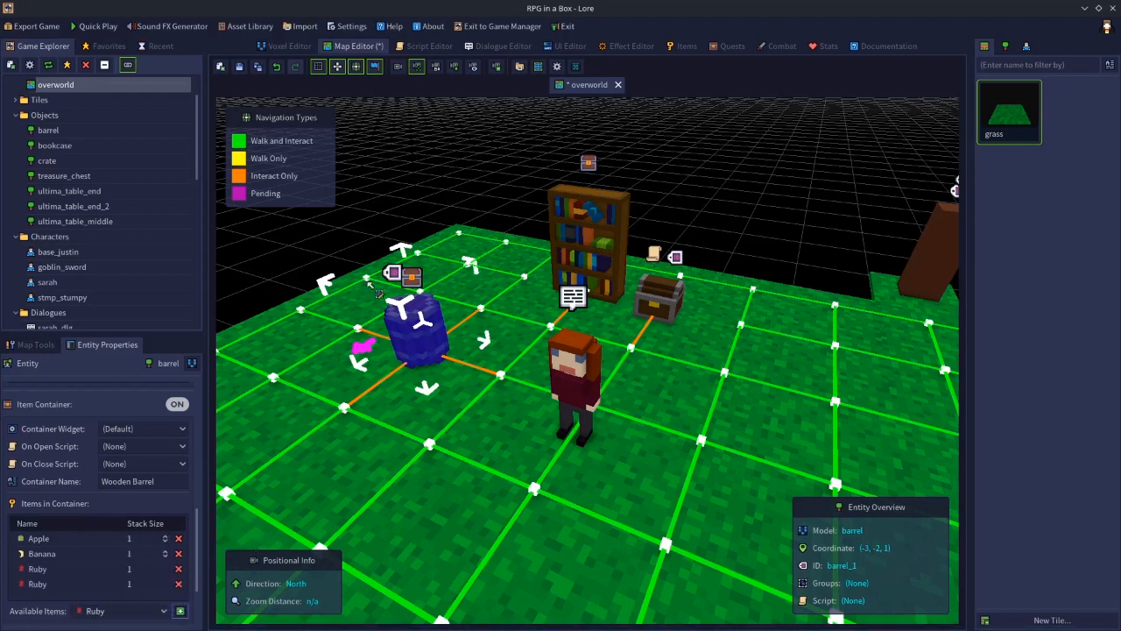
left_click(239, 67)
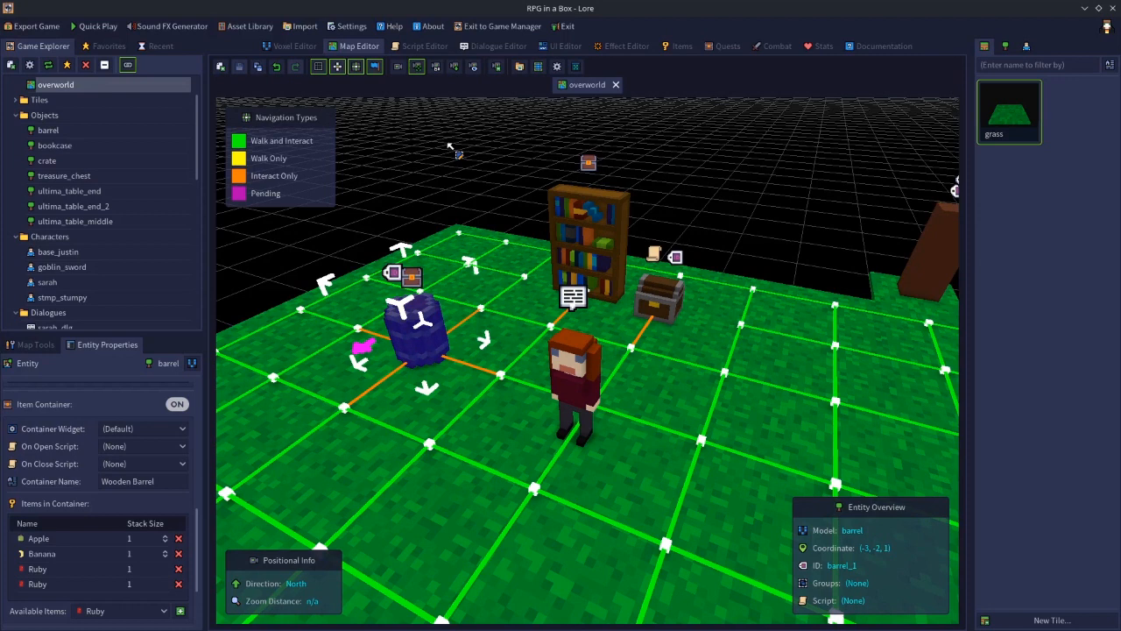
left_click(448, 147)
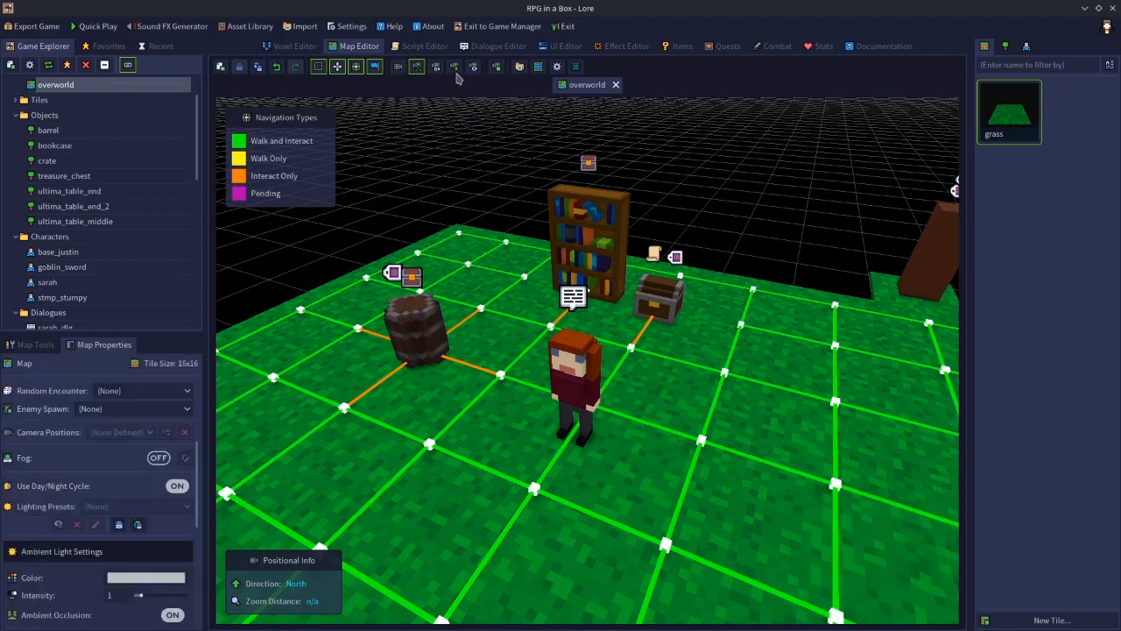
- Close the chest_interact script and open the startup script
left_click(427, 47)
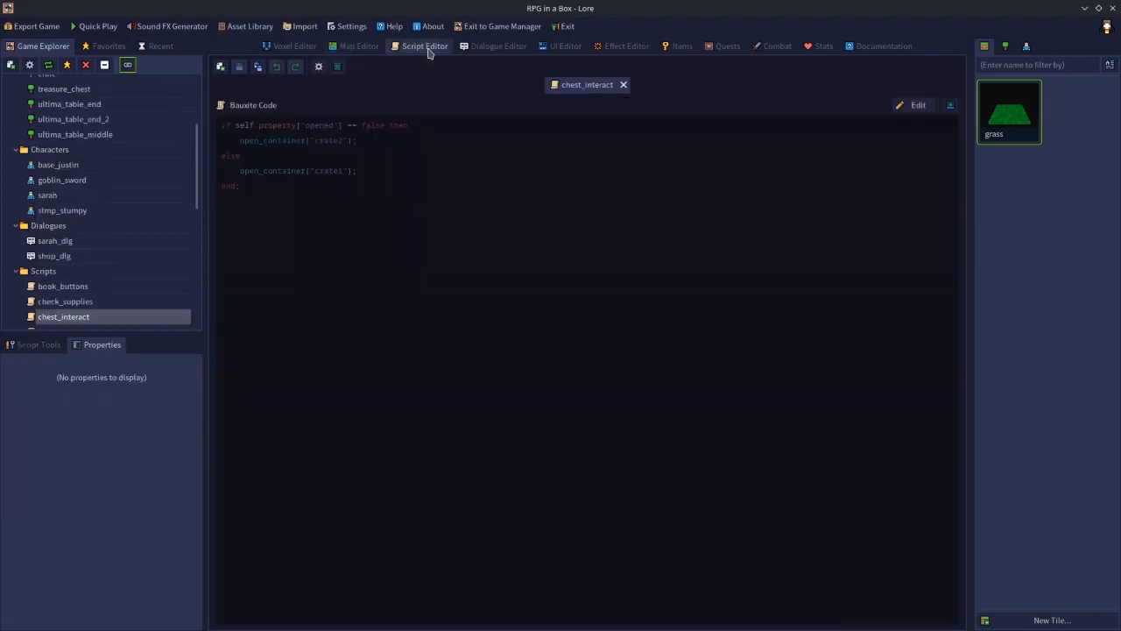
left_click(623, 85)
double_click(527, 258)
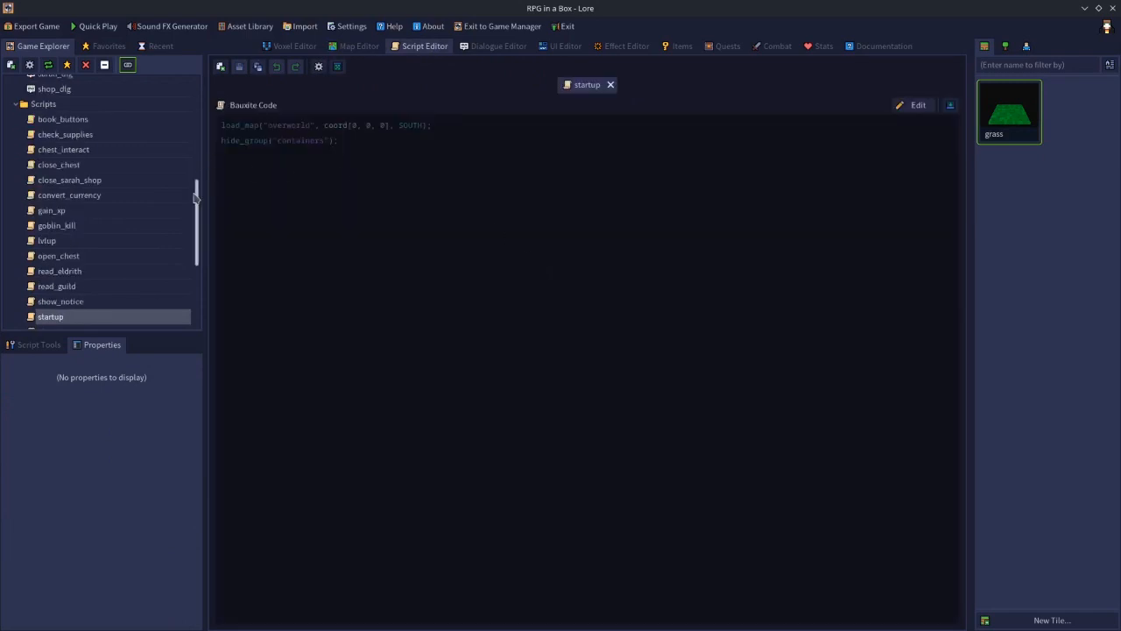
- Return to the overworld map and check the barrel's entity ID in its properties
left_click(355, 49)
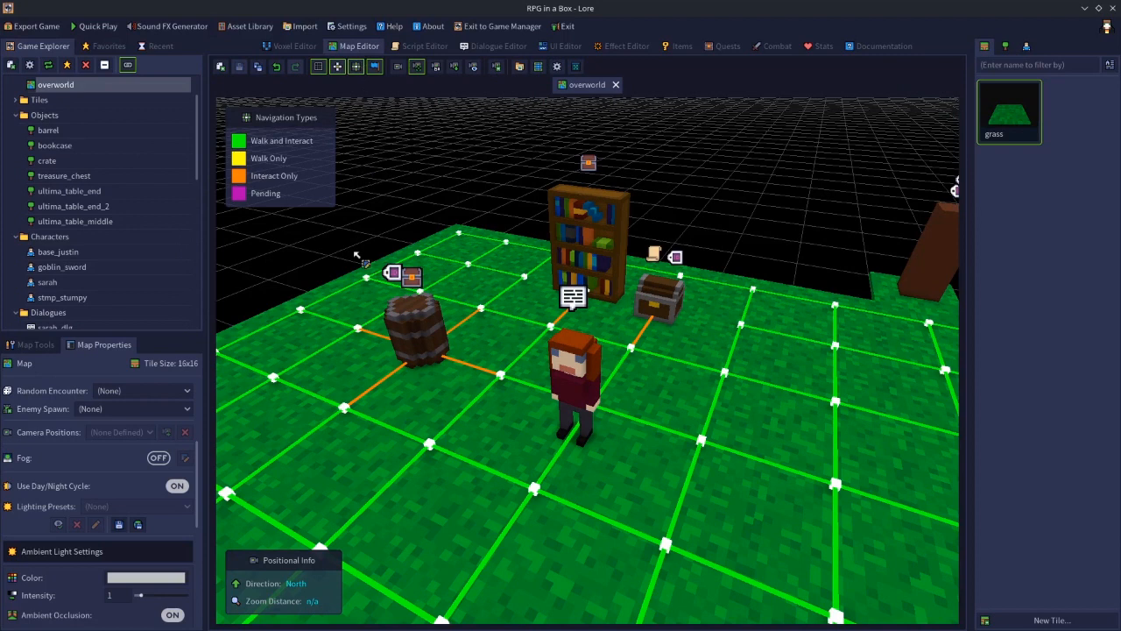
left_click(411, 340)
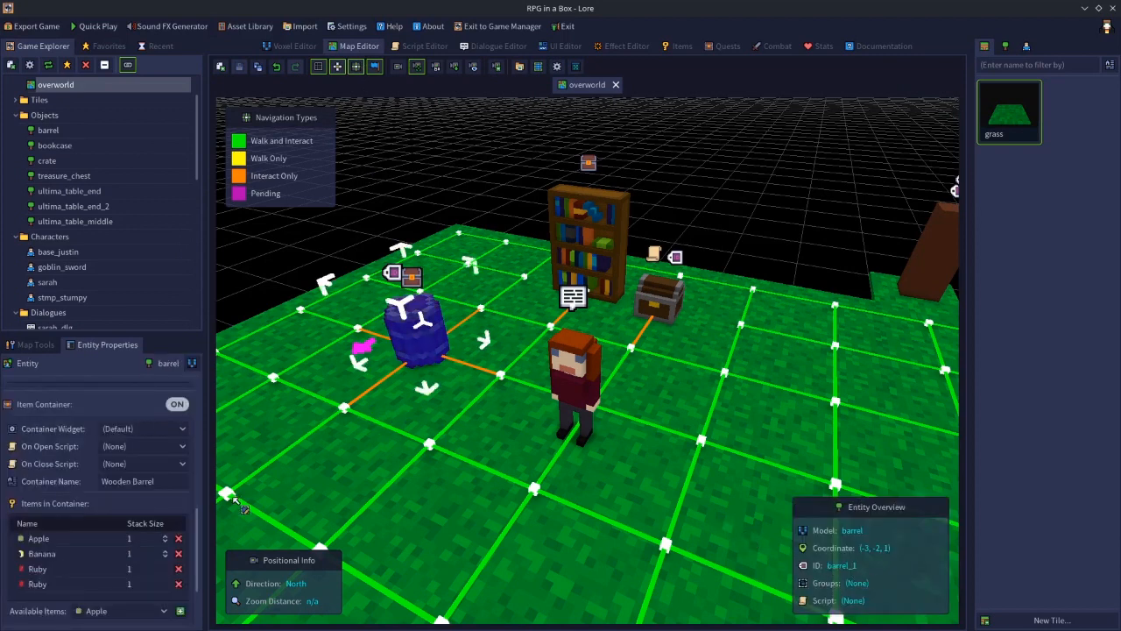
left_click_drag(200, 523, 199, 399)
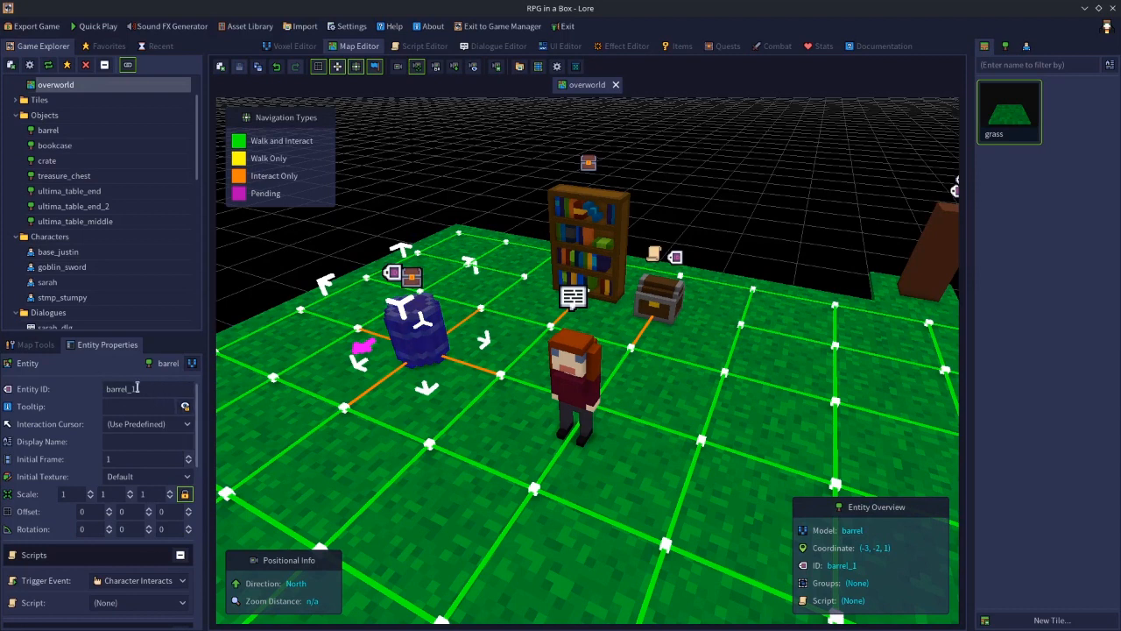
- Show the startup script's visual editor and add a Disable Container function connected after the Hide Group node
left_click(440, 46)
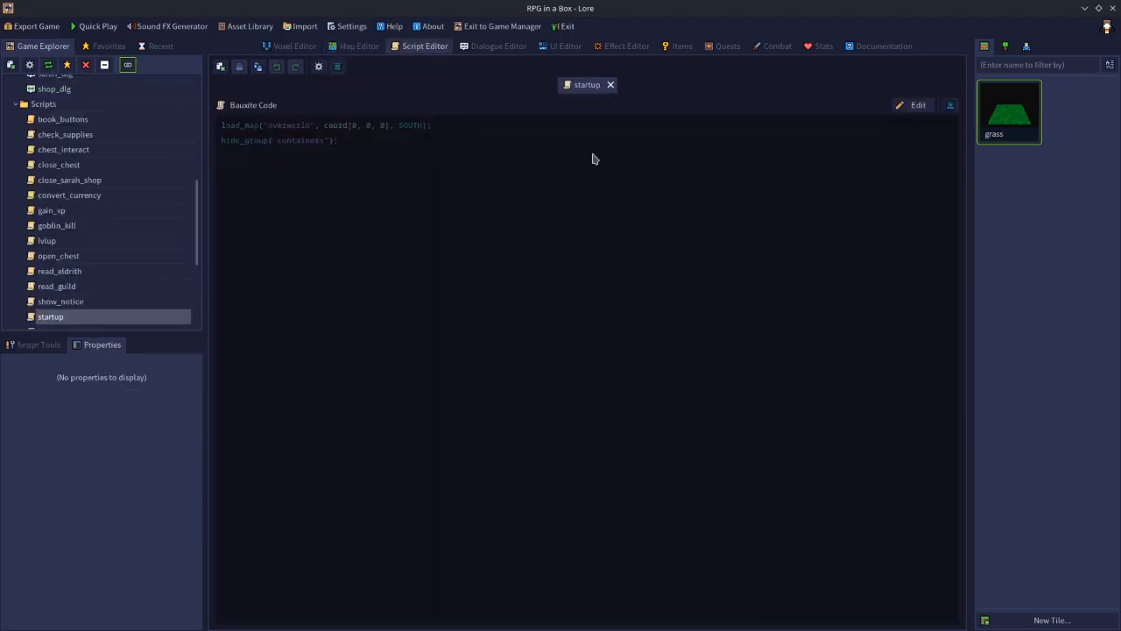
left_click(951, 105)
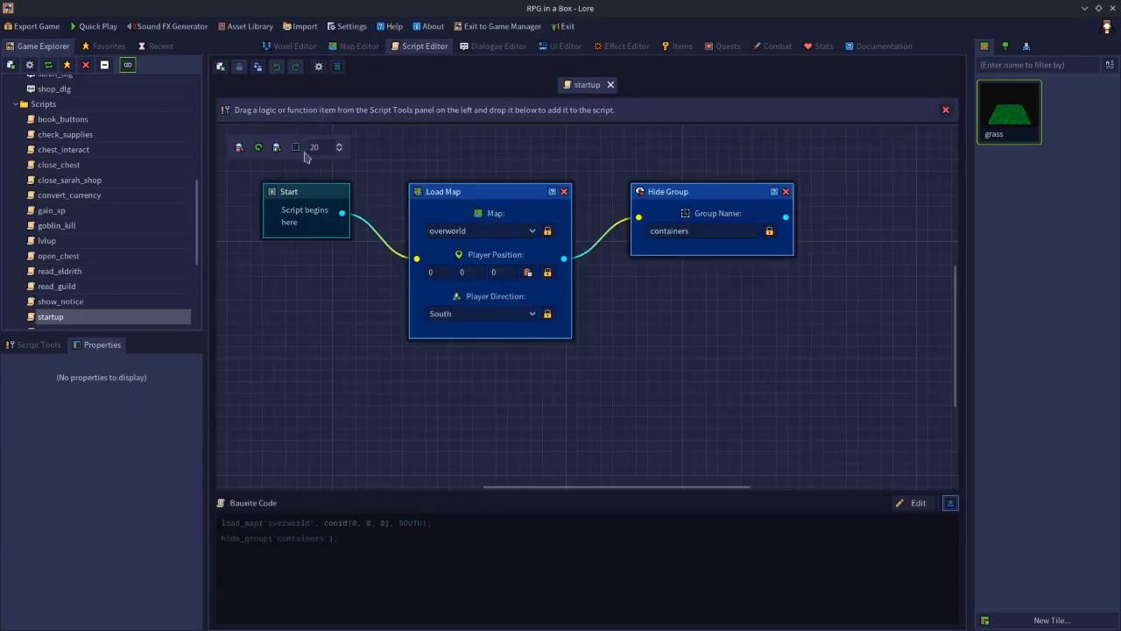
left_click(38, 349)
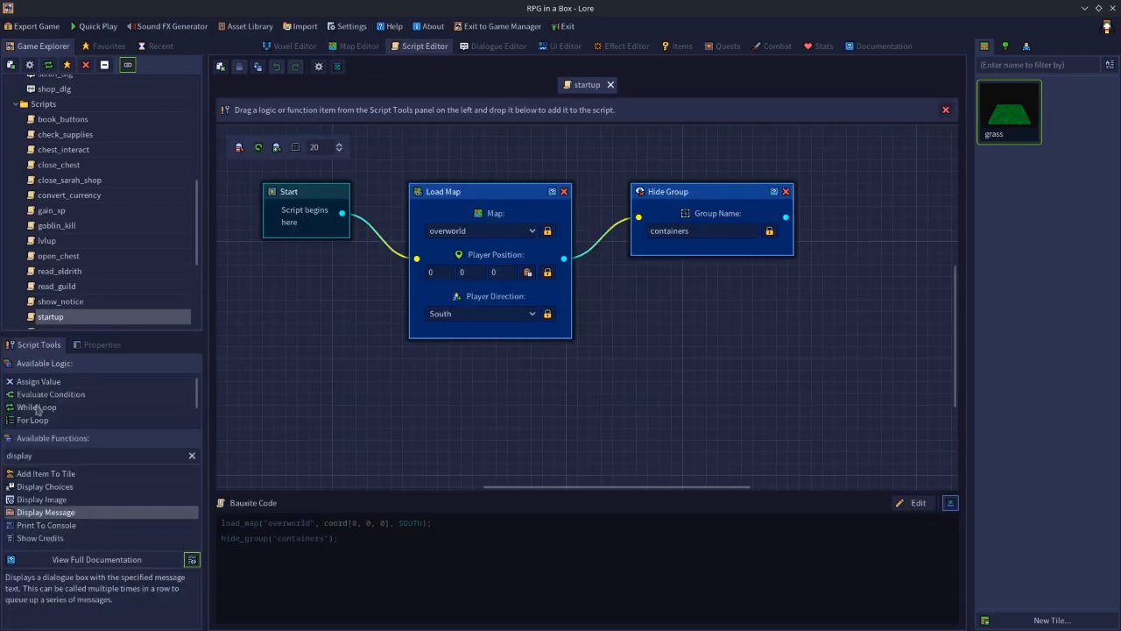
double_click(41, 456)
type("disable")
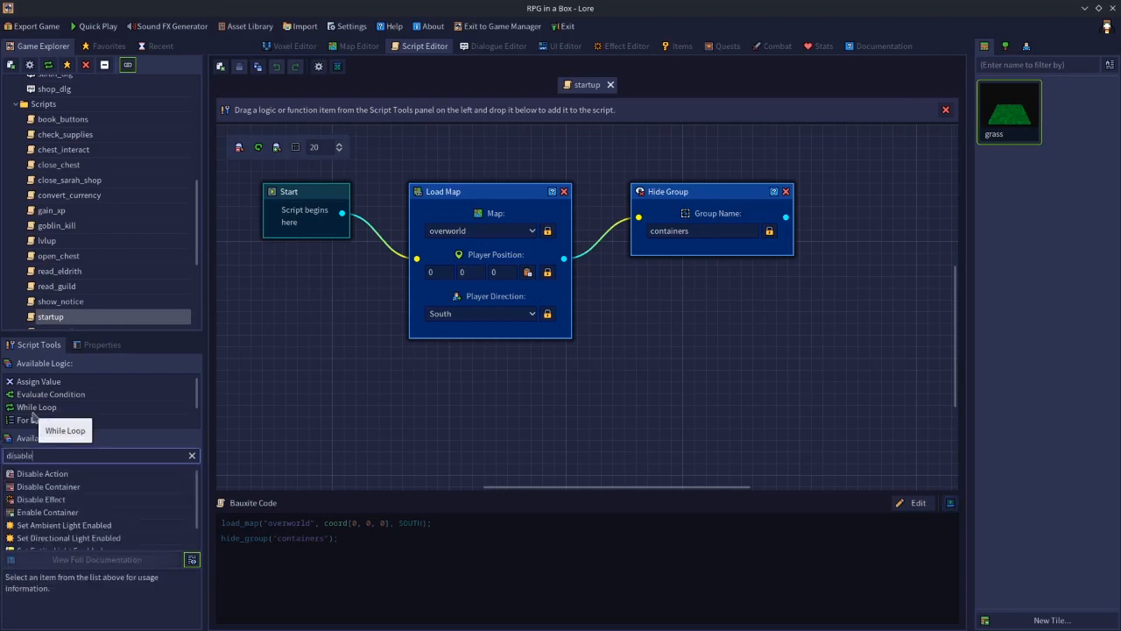
left_click_drag(19, 489, 881, 197)
left_click_drag(651, 488, 719, 483)
- Set the Disable Container node's entity ID to barrel_1 and save the startup script
double_click(733, 240)
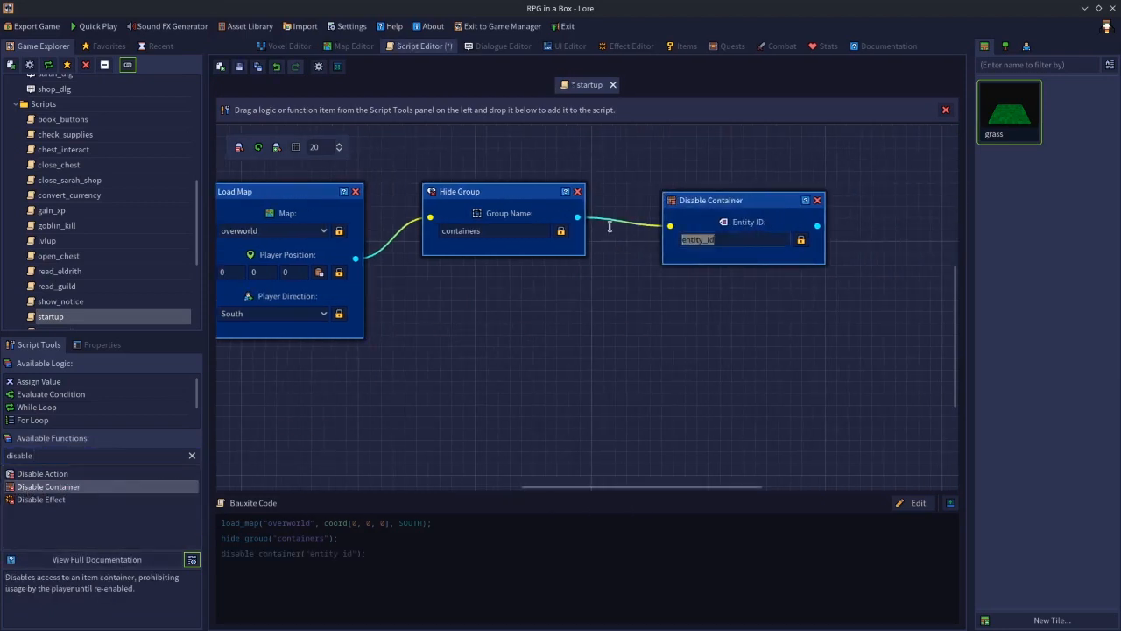
type("bar")
left_click(645, 342)
left_click(240, 67)
- Deselect the barrel on the map, close the sarah_dlg dialogue and create a new dialogue named sarah_2
left_click(360, 47)
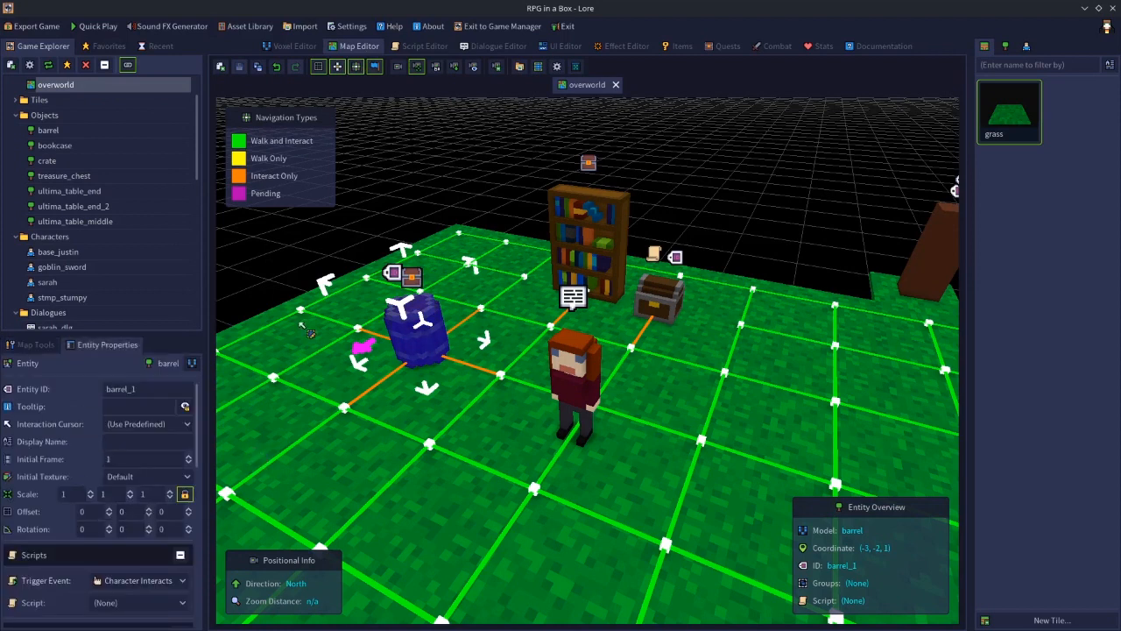
left_click(308, 272)
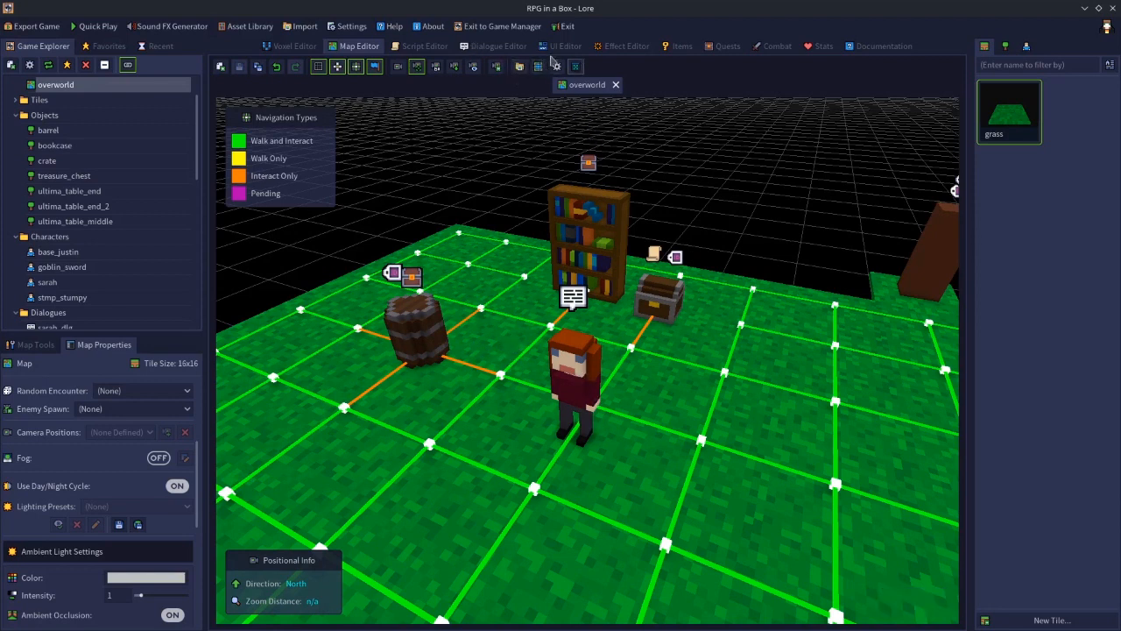
left_click(515, 46)
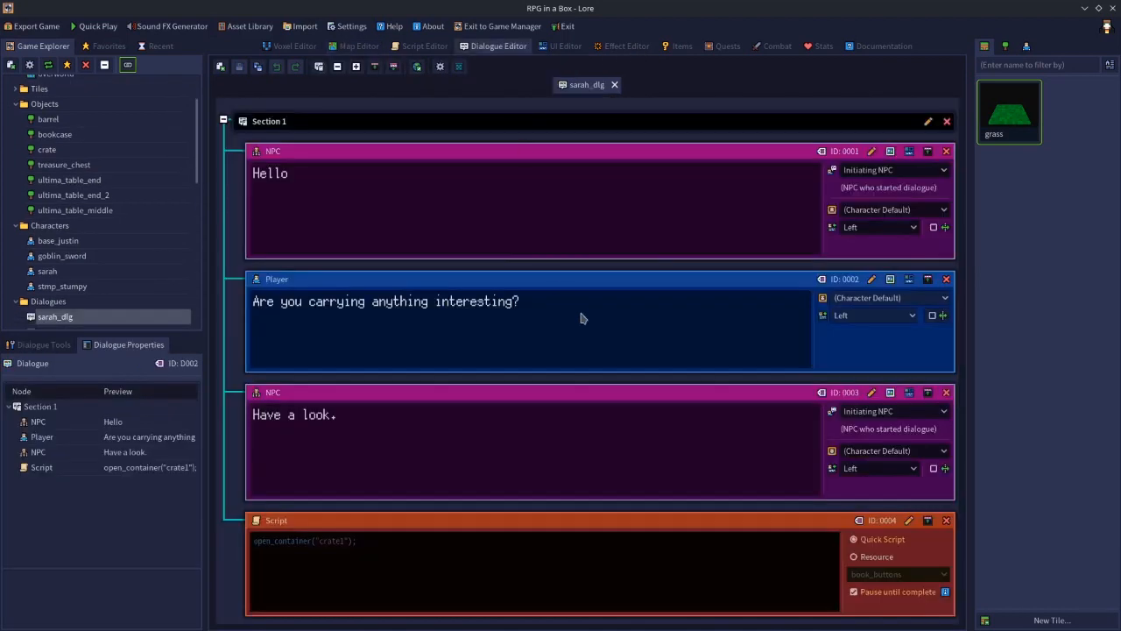
left_click(614, 87)
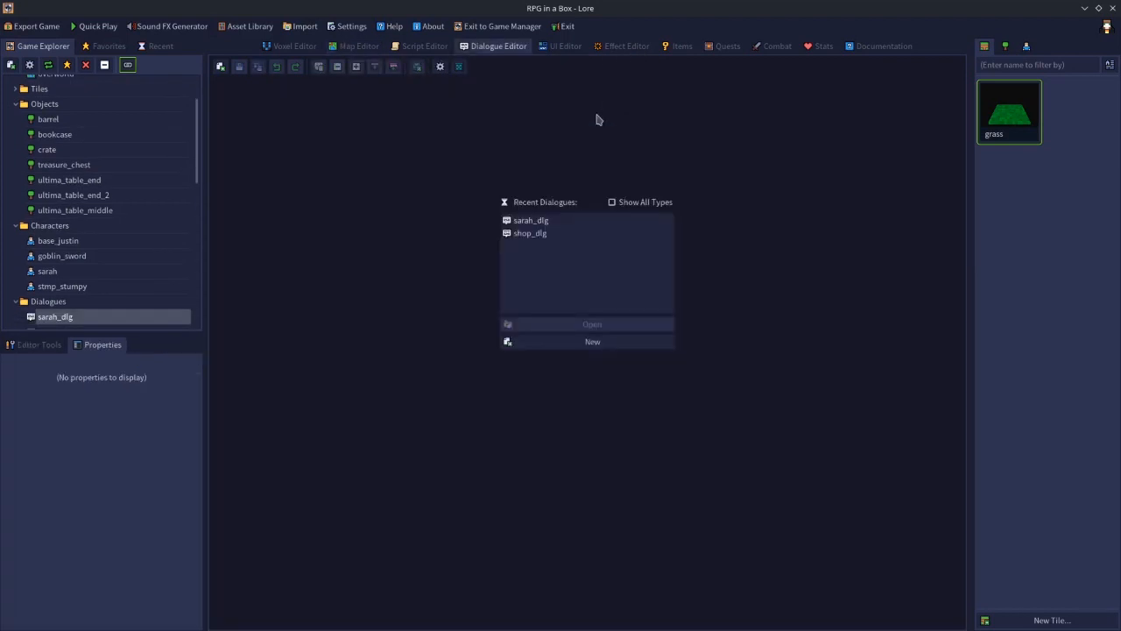
left_click(568, 342)
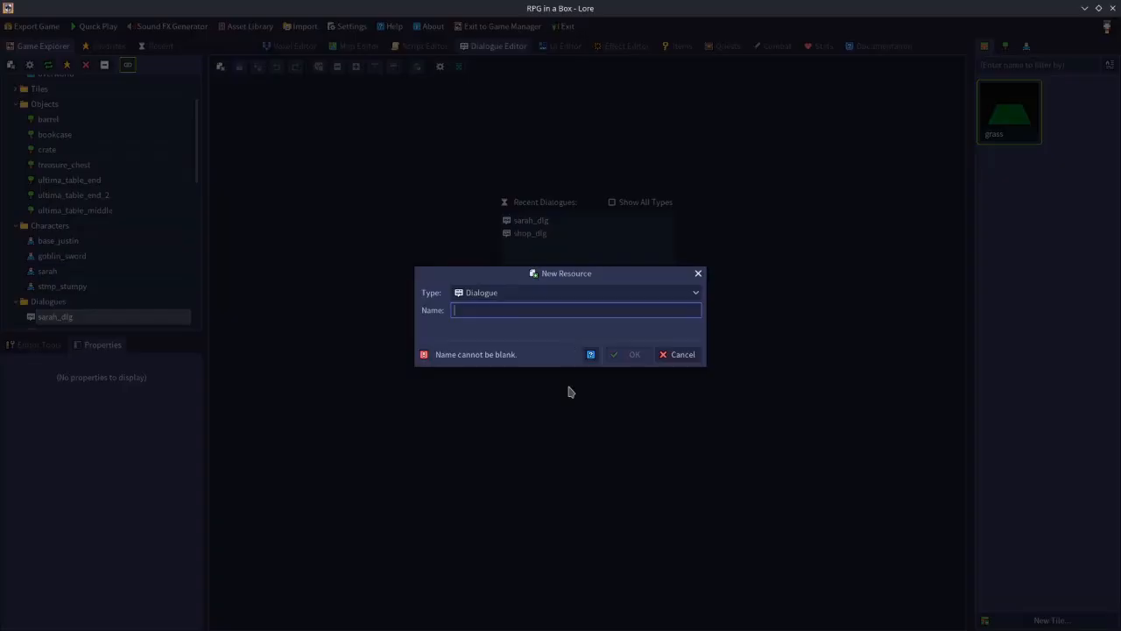
type("sarah_2")
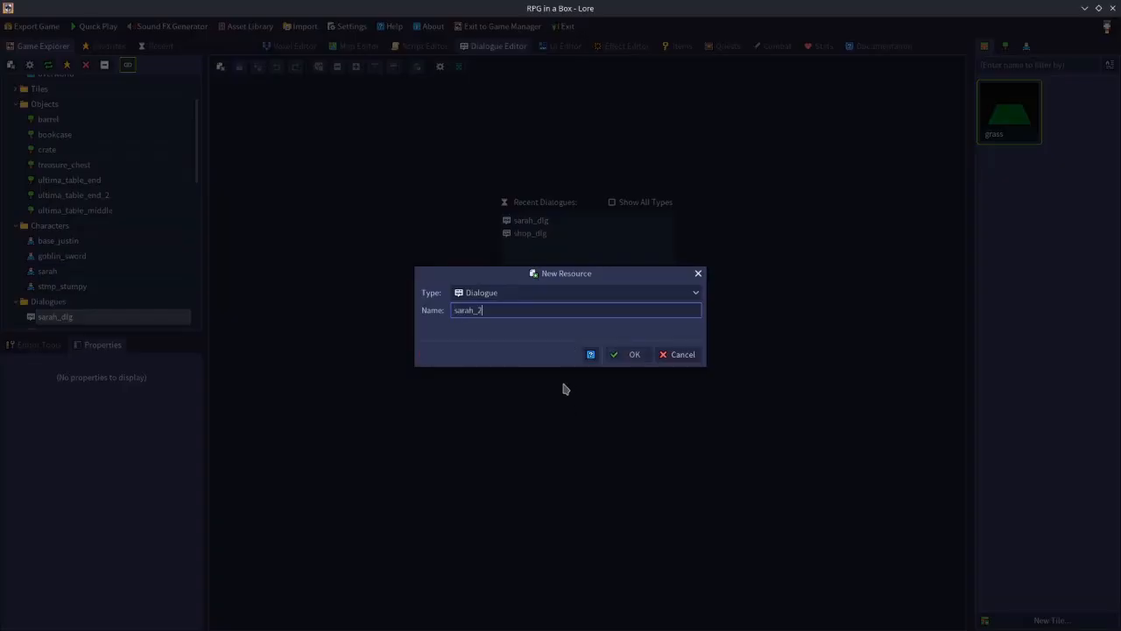
key("Return")
- Enter "Can I look inside the barrel please?" as the player's line in the sarah_2 dialogue
left_click(607, 199)
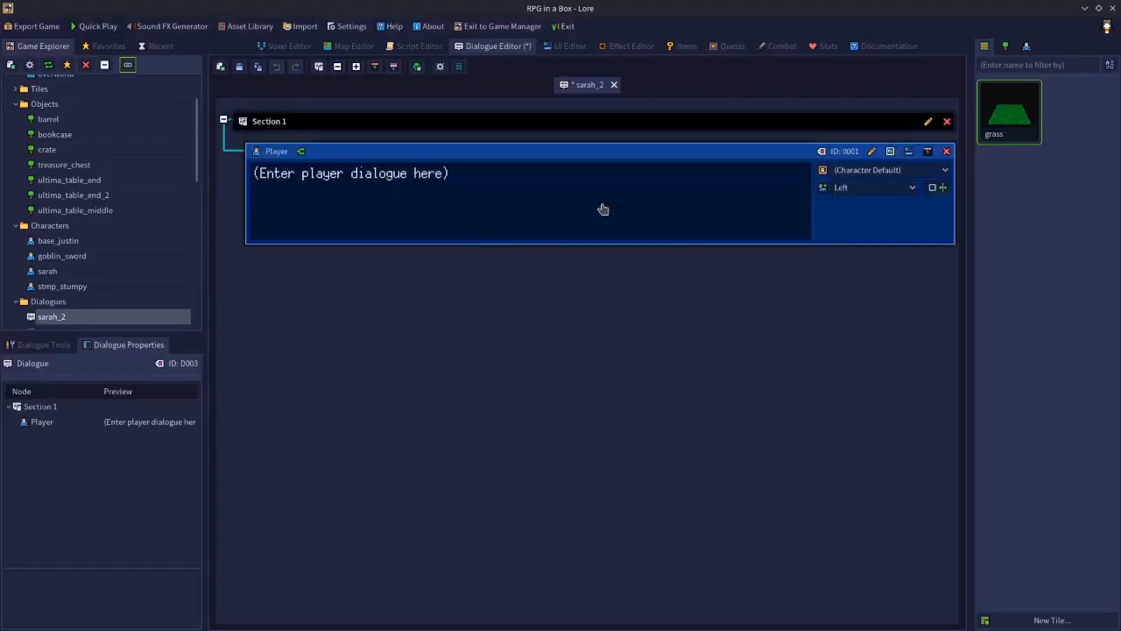
type("Ca")
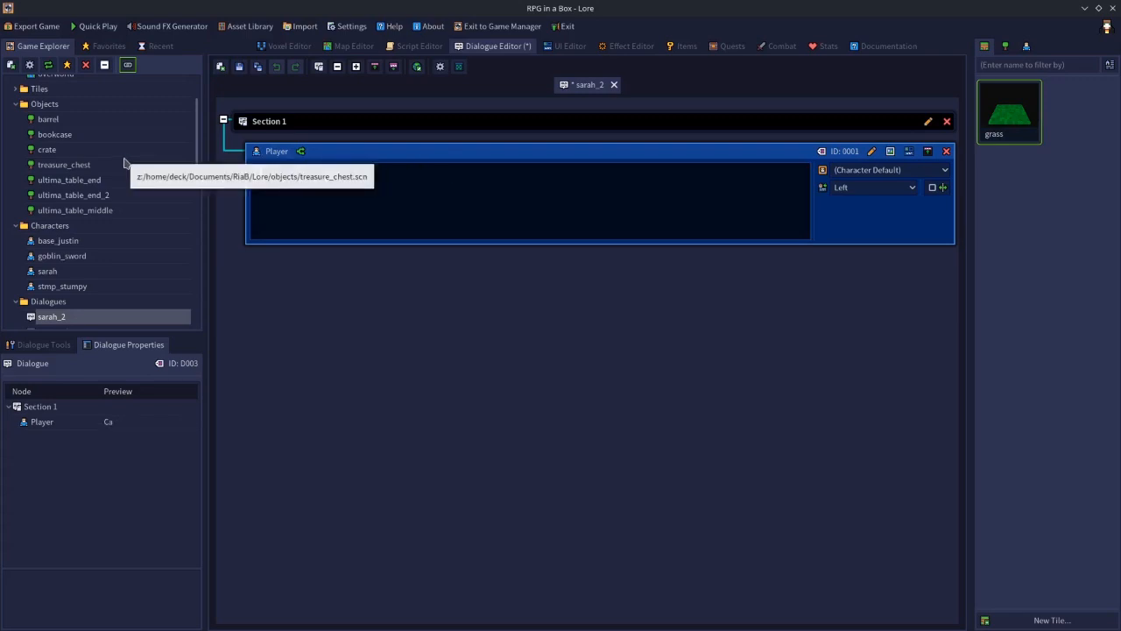
type("n I look inside the barel please?")
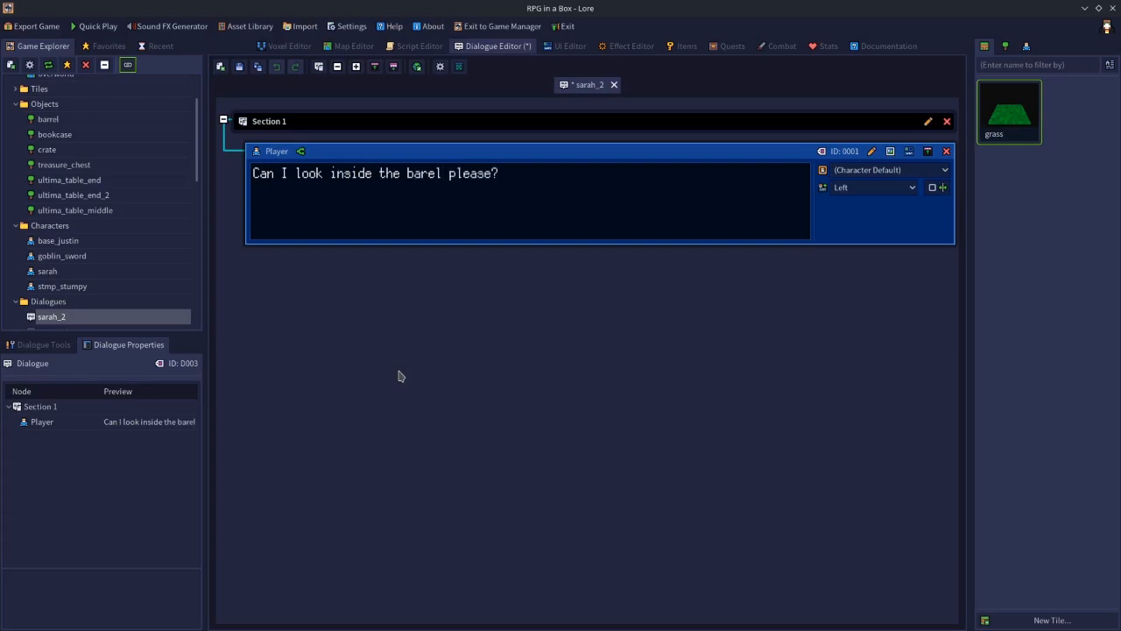
type("r")
- Add an NPC node below the player's line with the reply "Sure!"
left_click(58, 347)
left_click_drag(24, 381, 366, 341)
type("Sure")
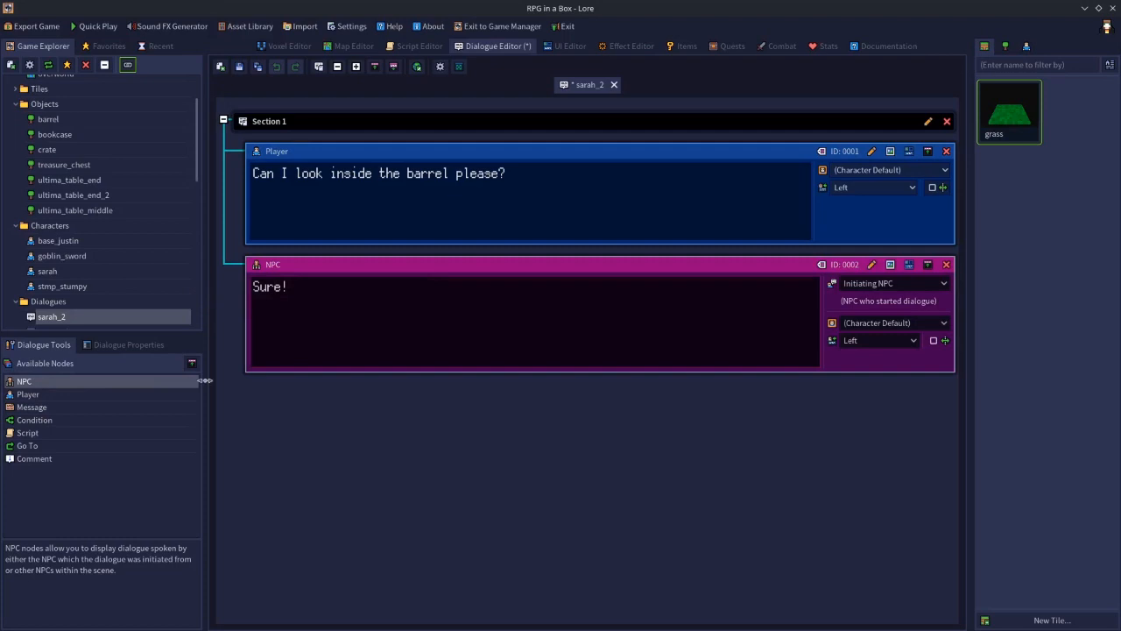
- Add a Script node after the NPC reply, open its quick script and clear the default code
left_click(21, 435)
left_click_drag(21, 436, 324, 466)
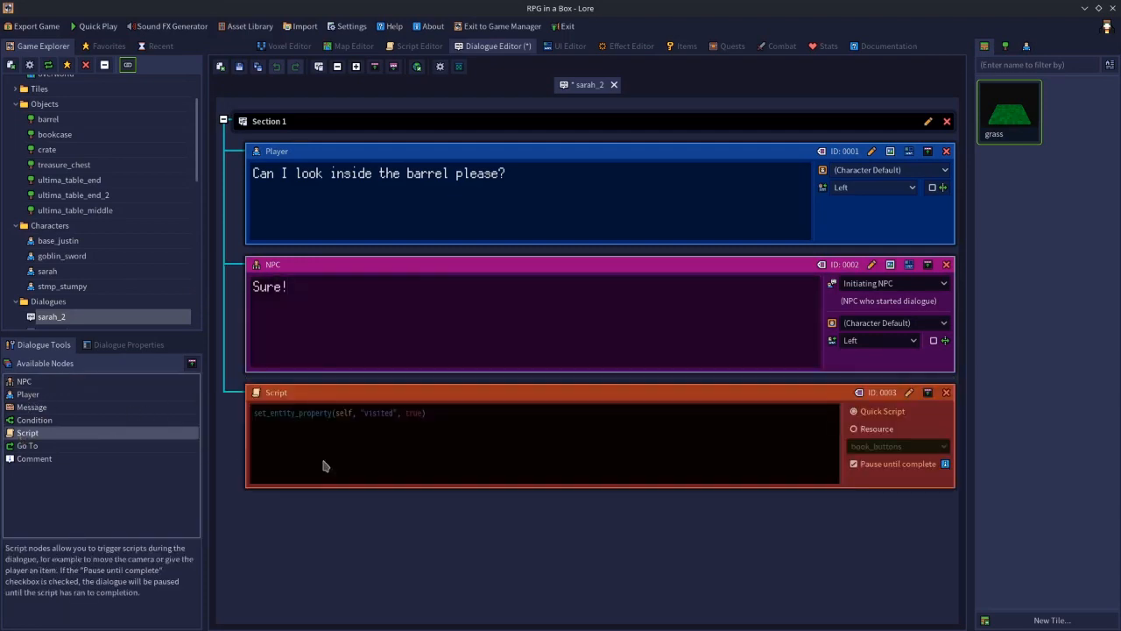
left_click(653, 456)
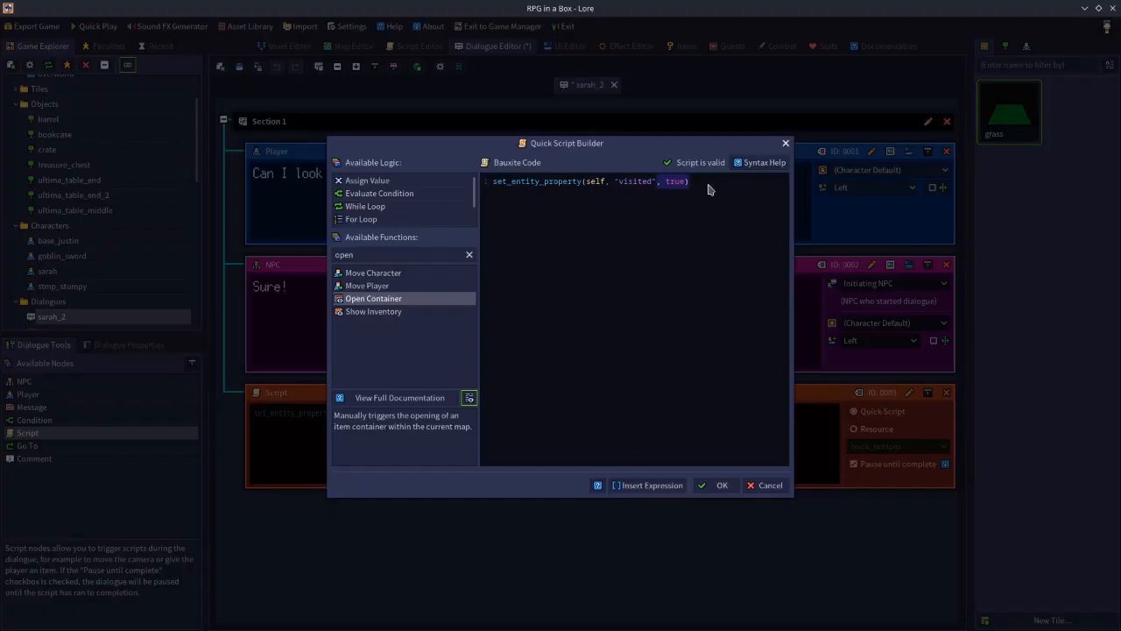
left_click_drag(703, 190, 370, 180)
key("BackSpace")
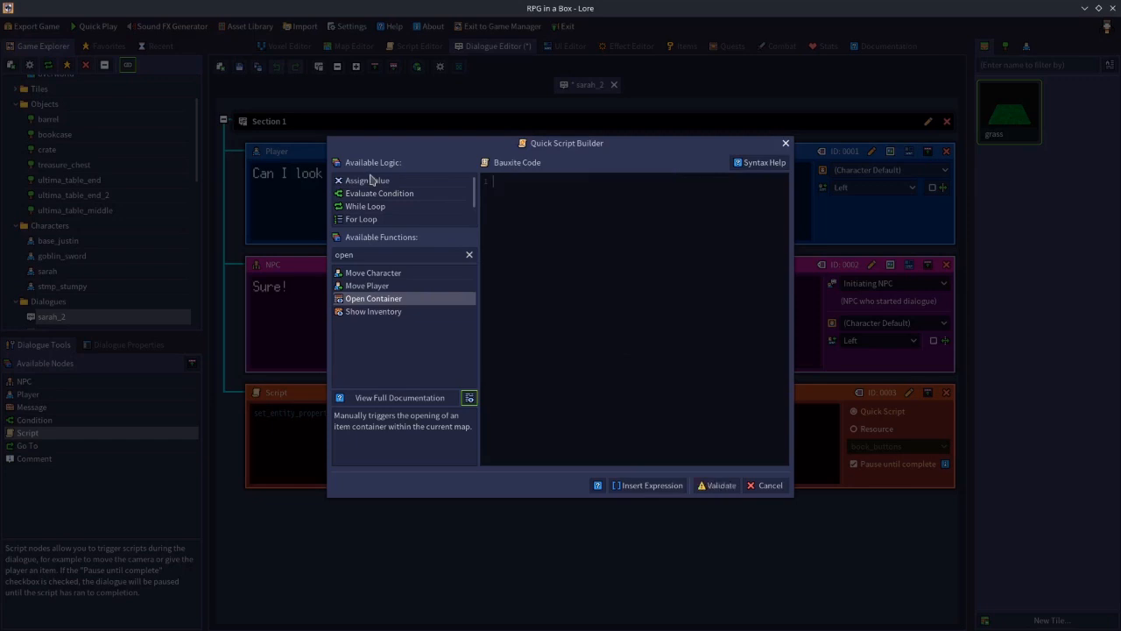
- Insert the Enable Container function for barrel_1 into the quick script, validate and accept it, and save the dialogue
double_click(370, 254)
type("enabl")
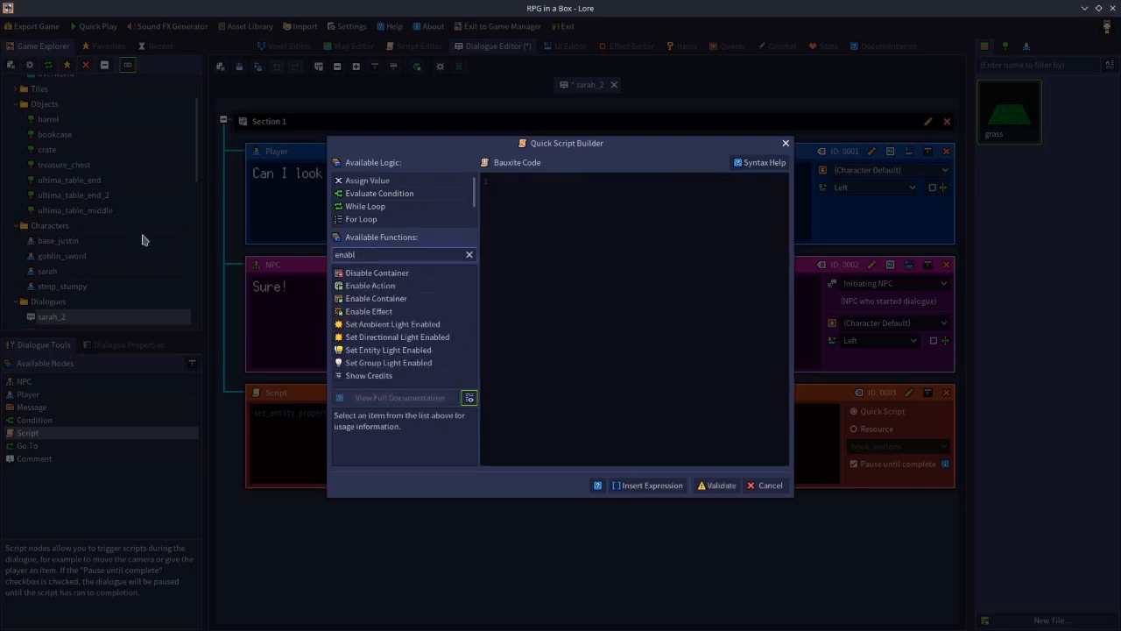
left_click(378, 300)
left_click_drag(379, 302, 540, 251)
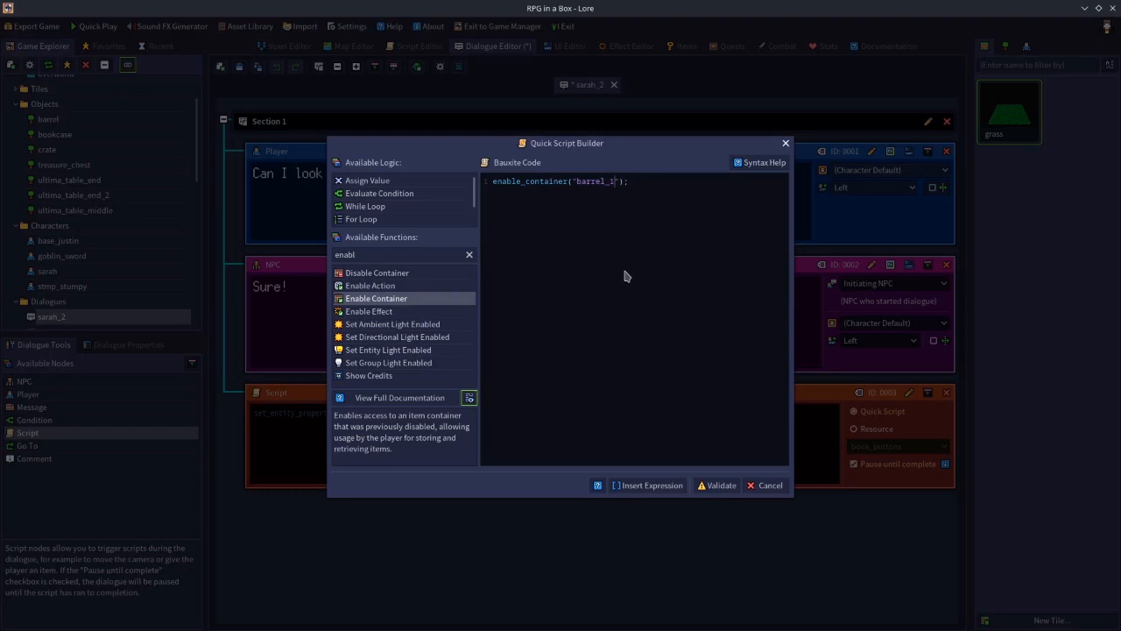
left_click(718, 485)
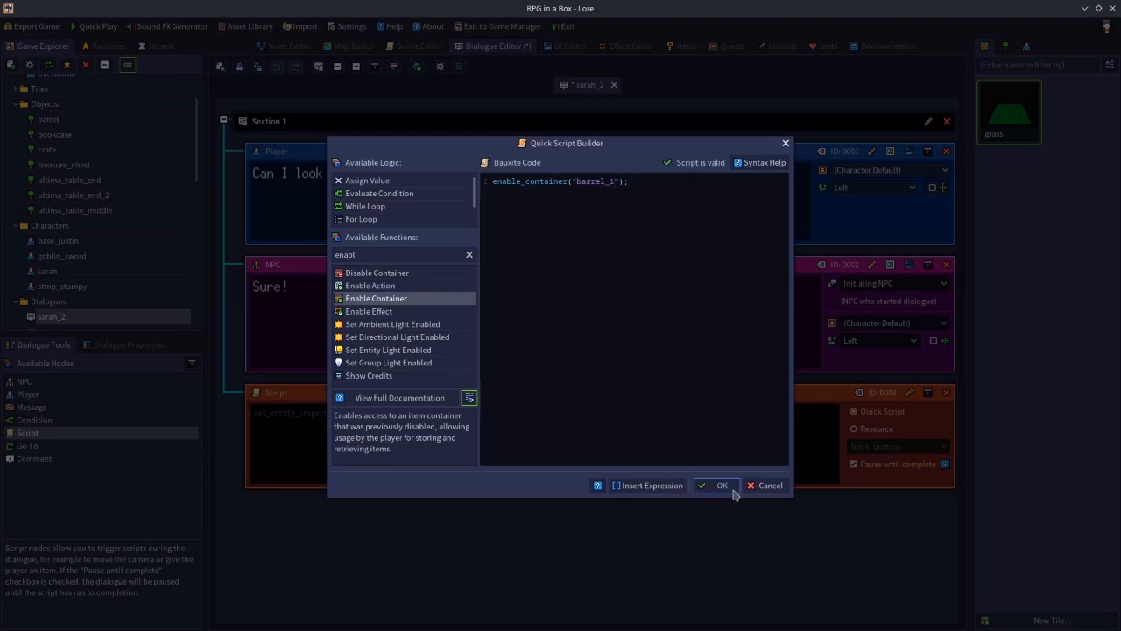
left_click(732, 492)
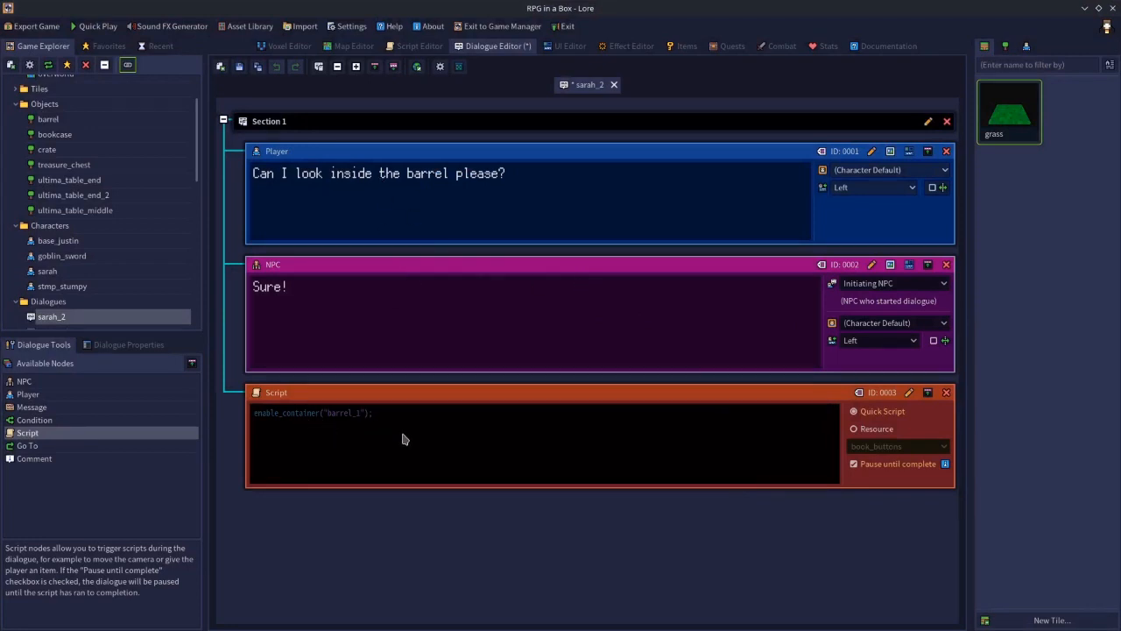
left_click(238, 67)
- Review the startup script's Disable Container node, the barrel's ID on the map and the sarah_2 dialogue's script
left_click(445, 48)
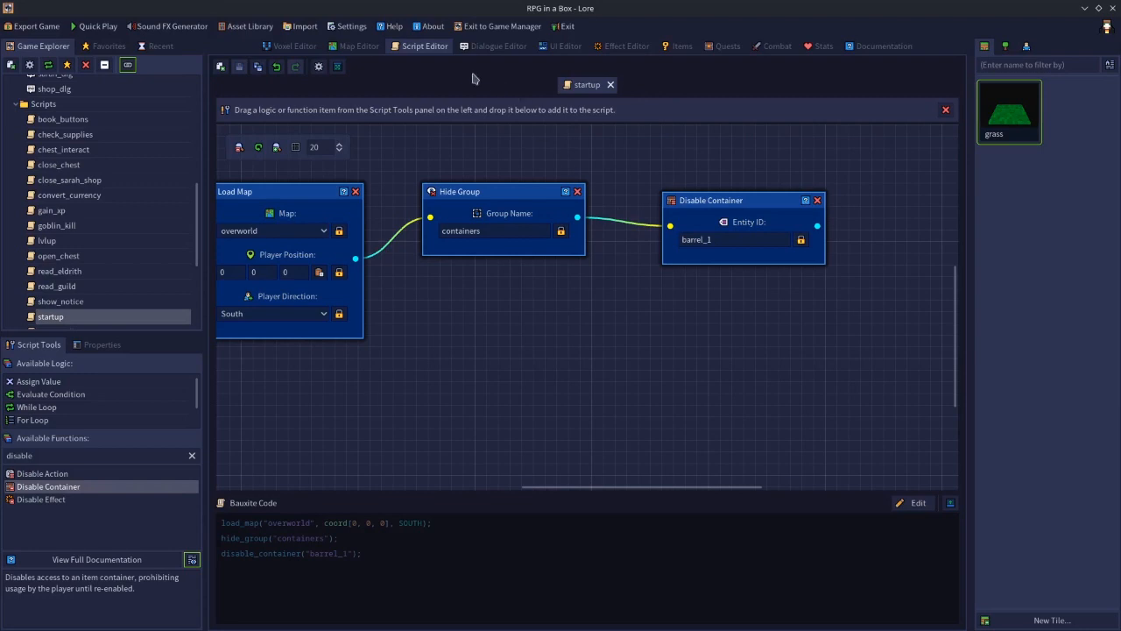
left_click(376, 48)
left_click(417, 337)
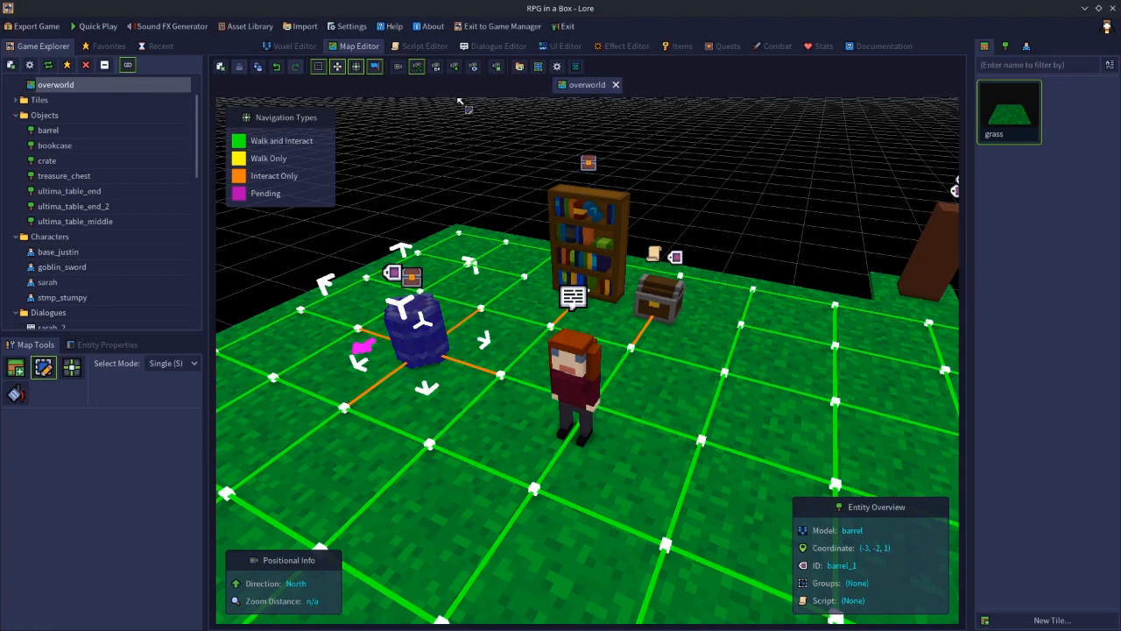
left_click(425, 46)
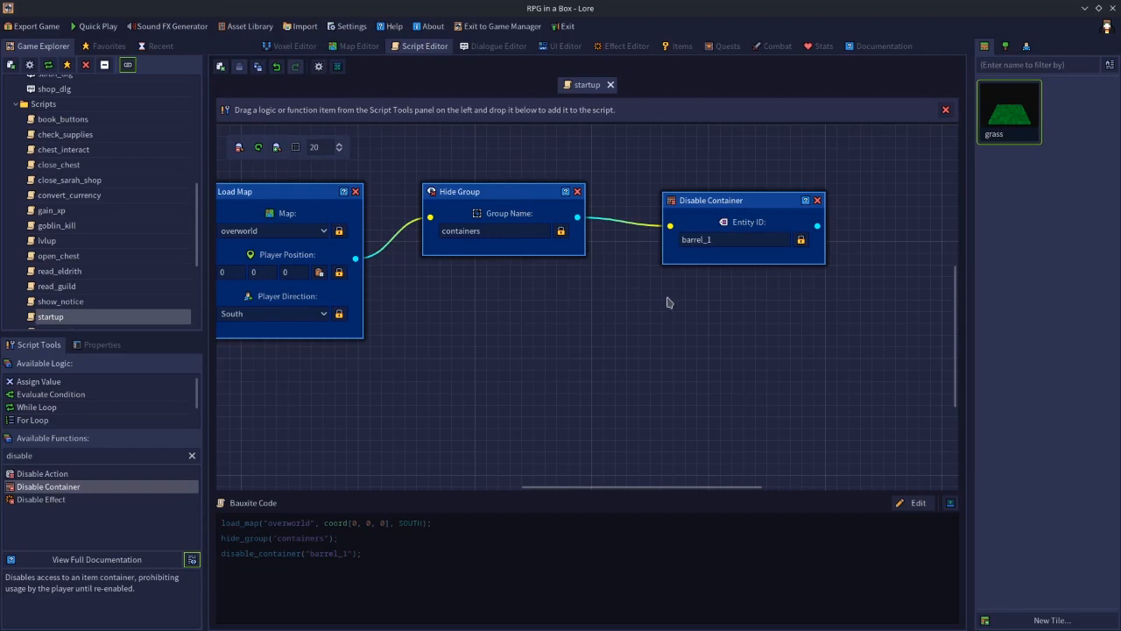
left_click(496, 46)
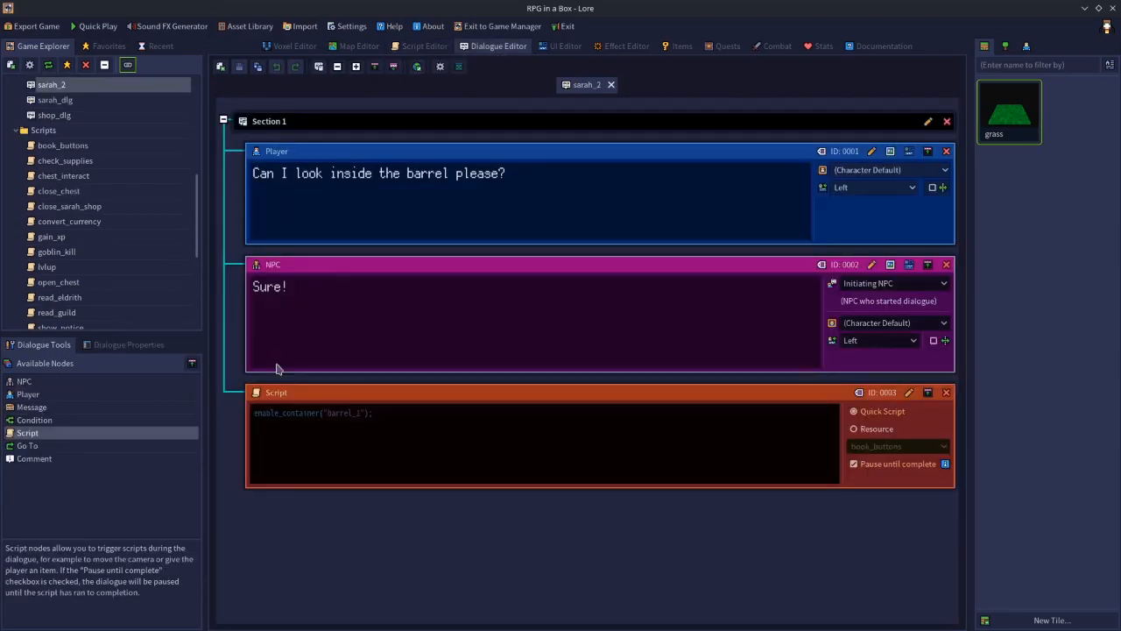
- Select the sarah character on the overworld map and set her dialogue to sarah_2
left_click(377, 49)
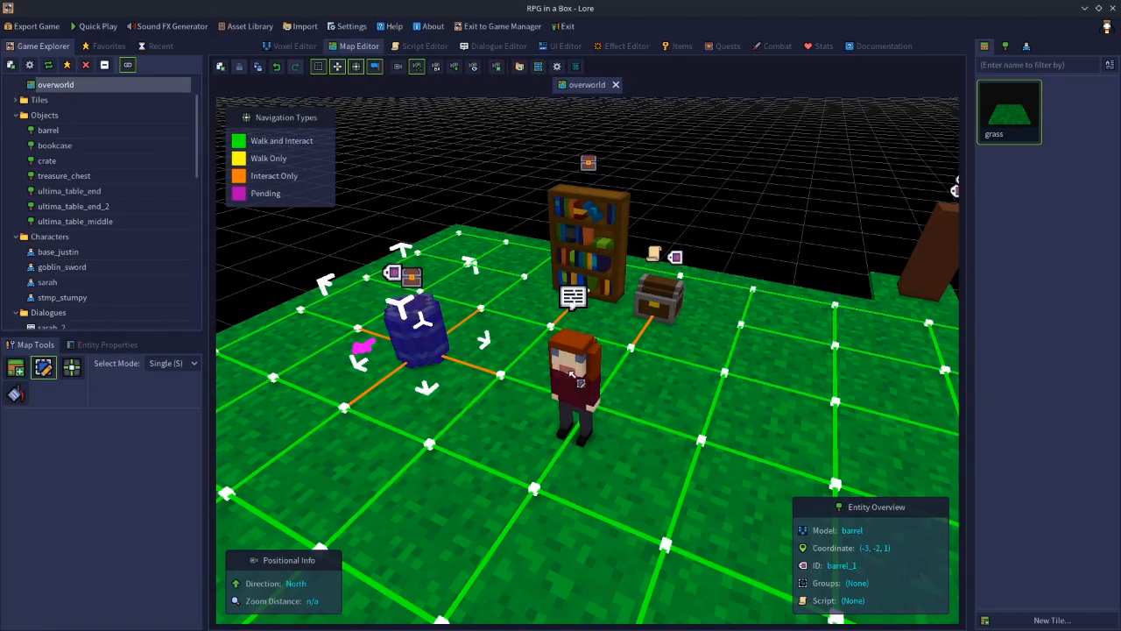
left_click(558, 359)
left_click(108, 345)
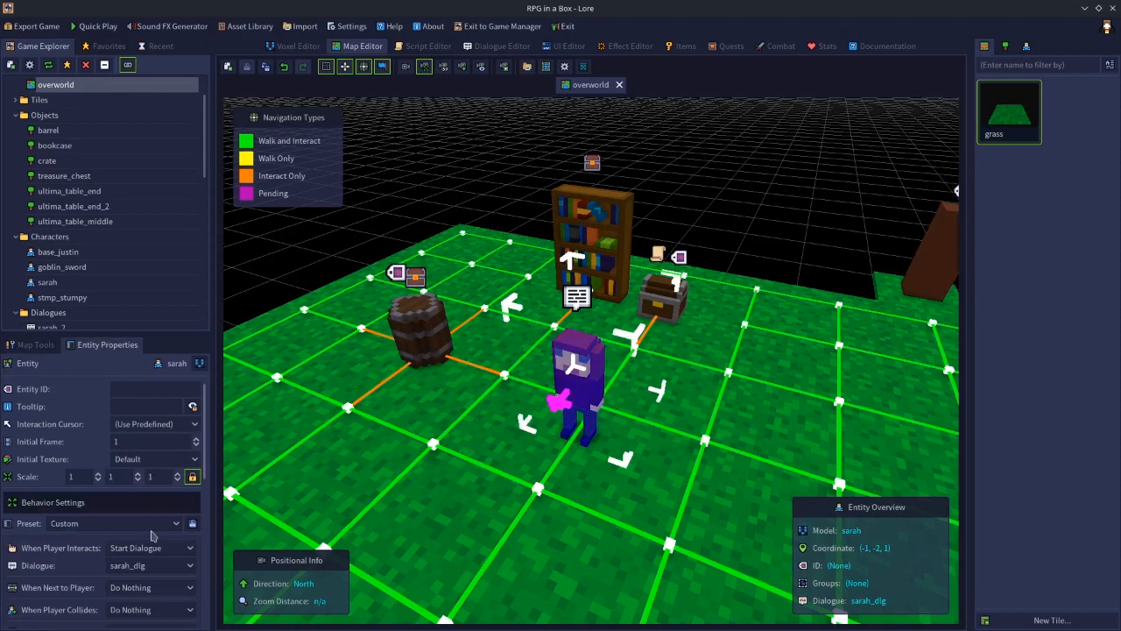
left_click(151, 565)
left_click(124, 595)
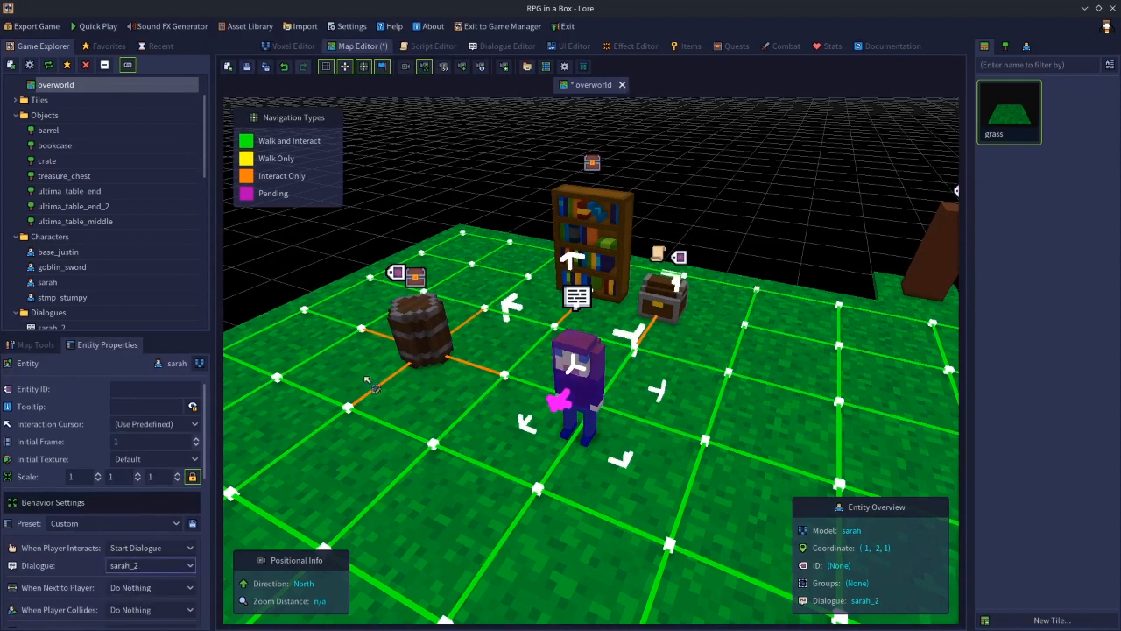
- Playtest the game by talking through Sarah's dialogue, opening the barrel to check its contents and closing the container
key("F5")
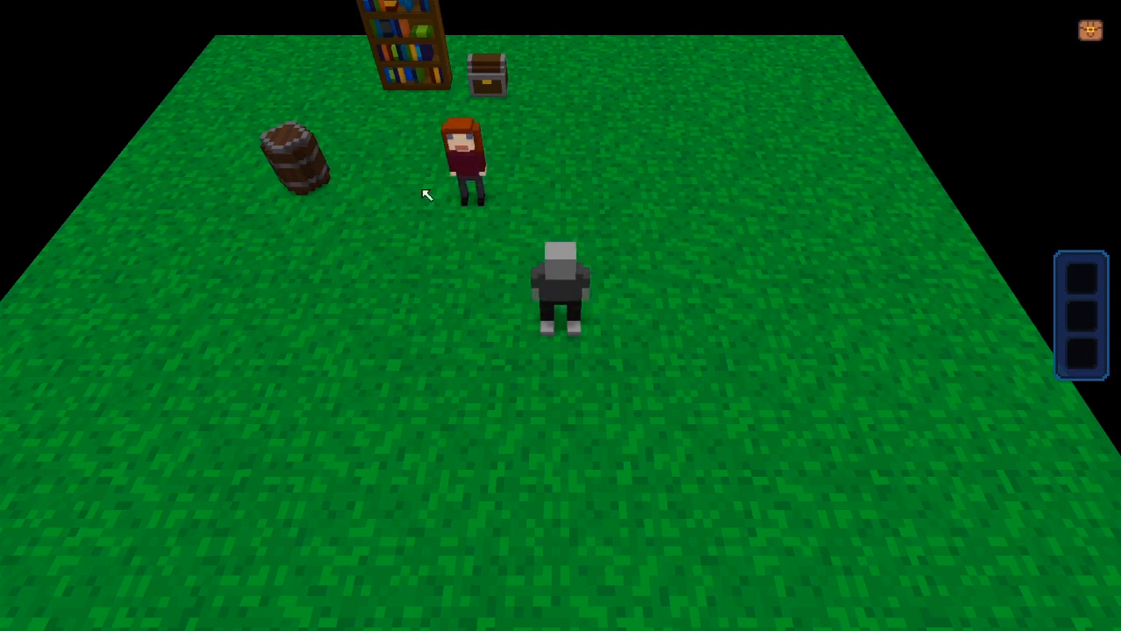
left_click(472, 174)
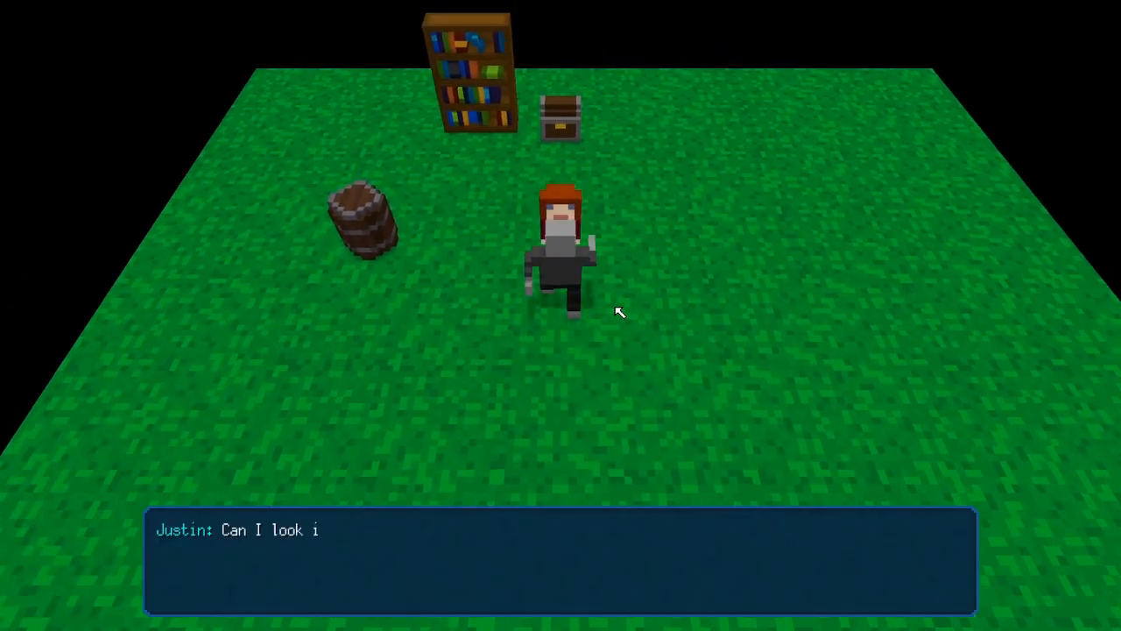
left_click(518, 434)
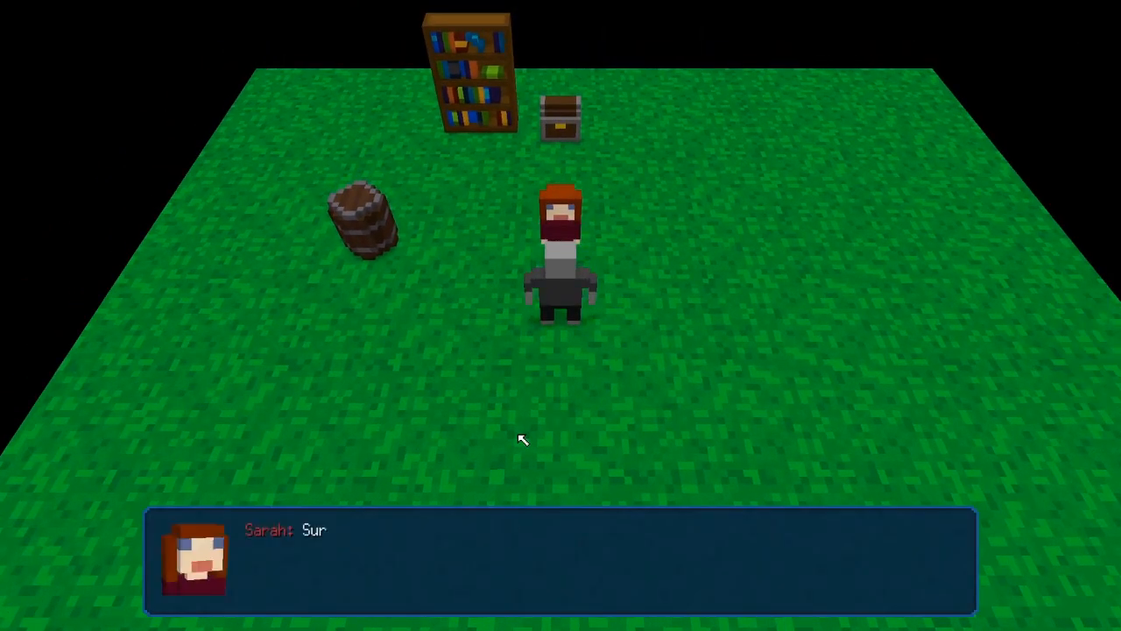
left_click(517, 435)
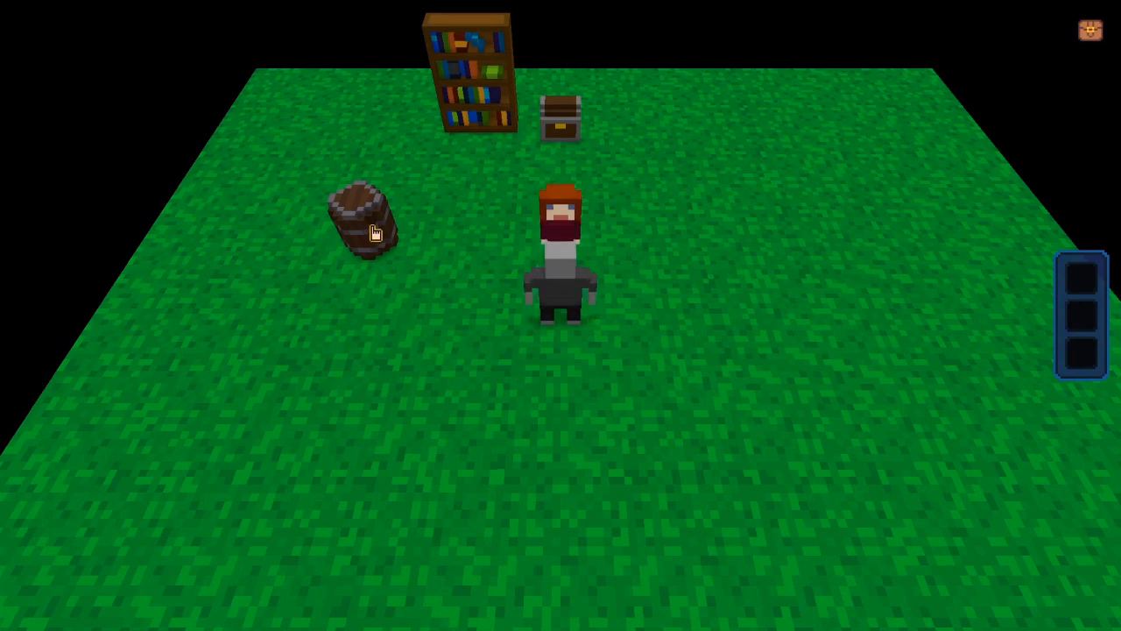
left_click(375, 232)
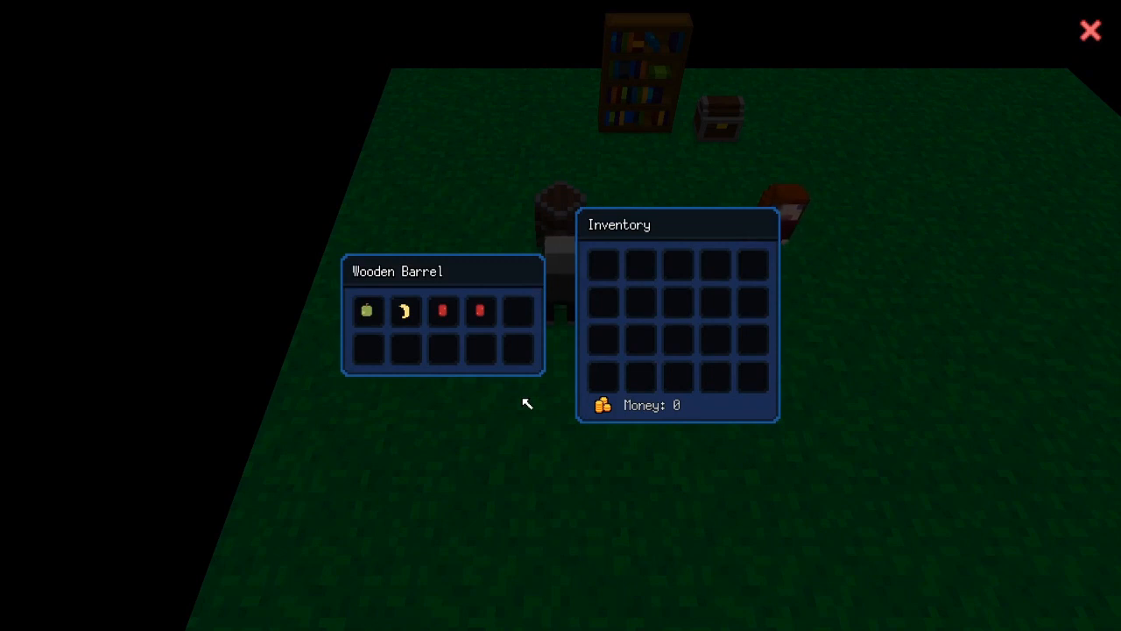
key("Escape")
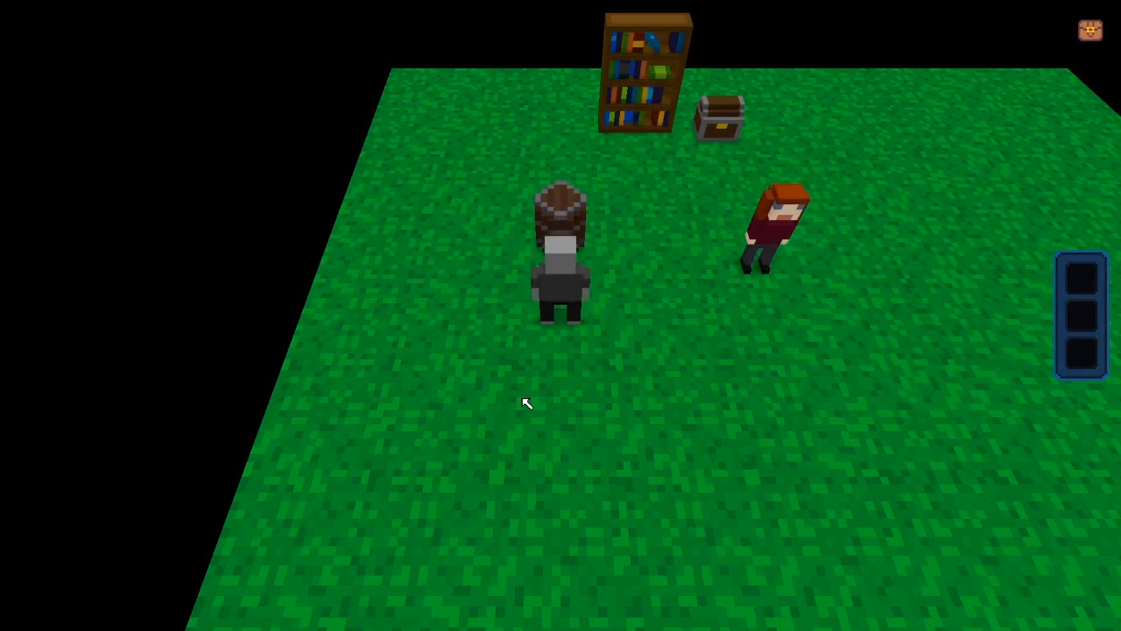
- End the playtest and review the barrel's properties on the map, the container2 widget and the sarah_2 dialogue
key("Escape")
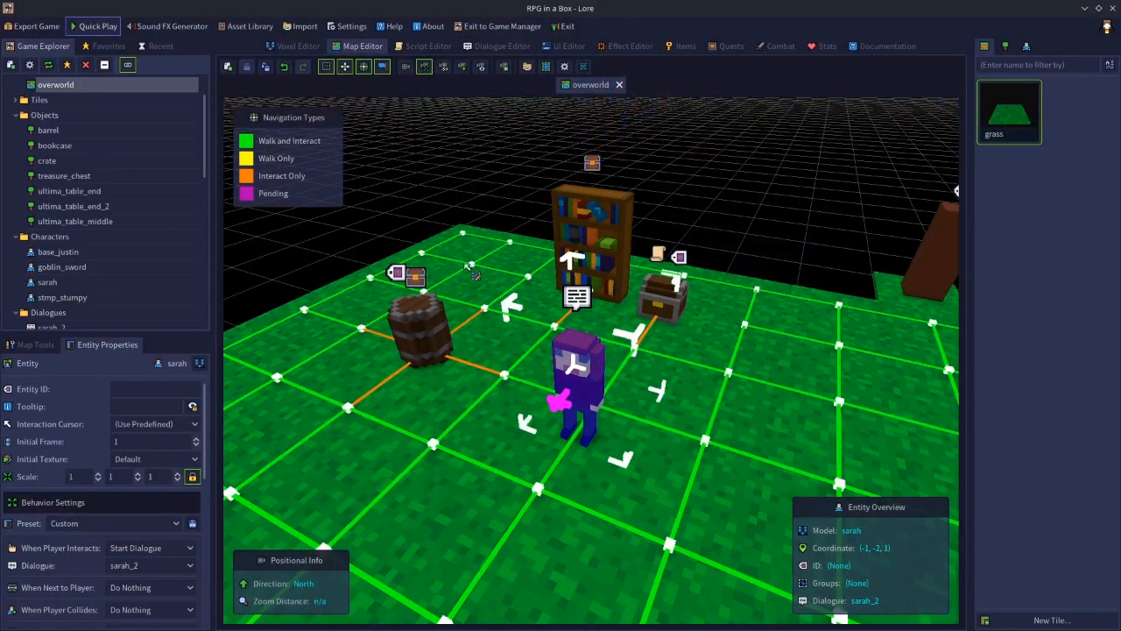
left_click(452, 224)
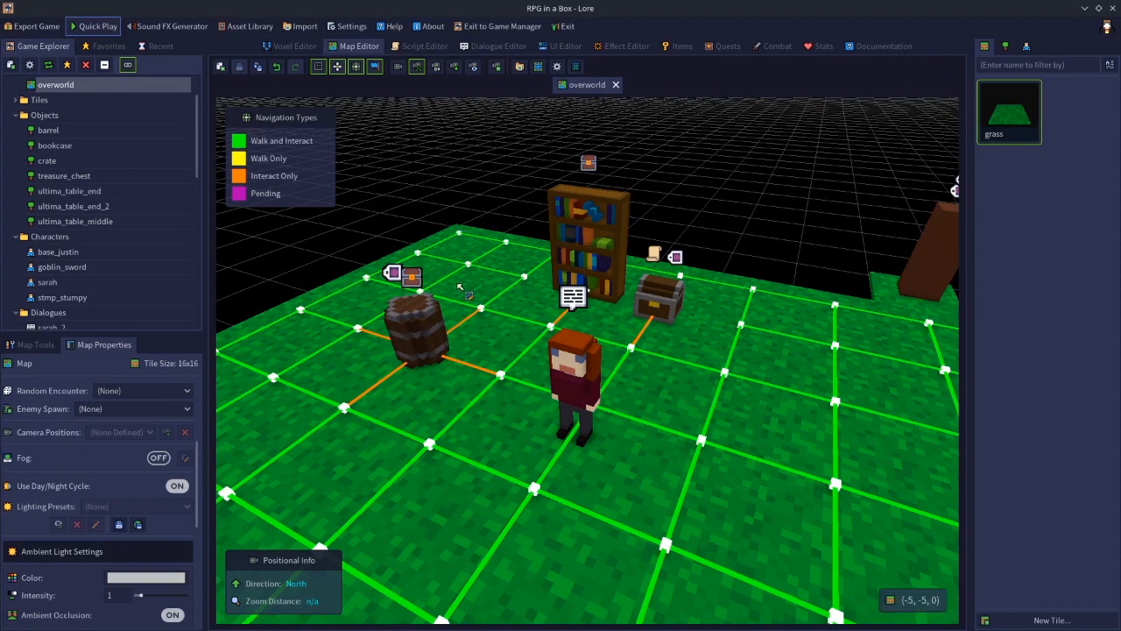
left_click(432, 338)
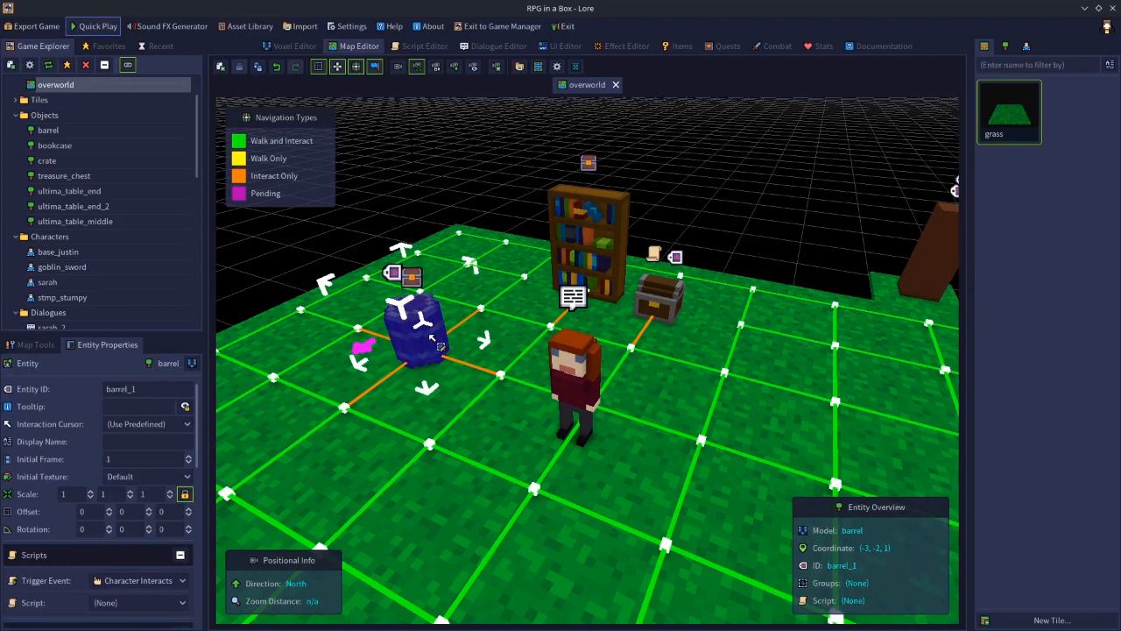
left_click(747, 204)
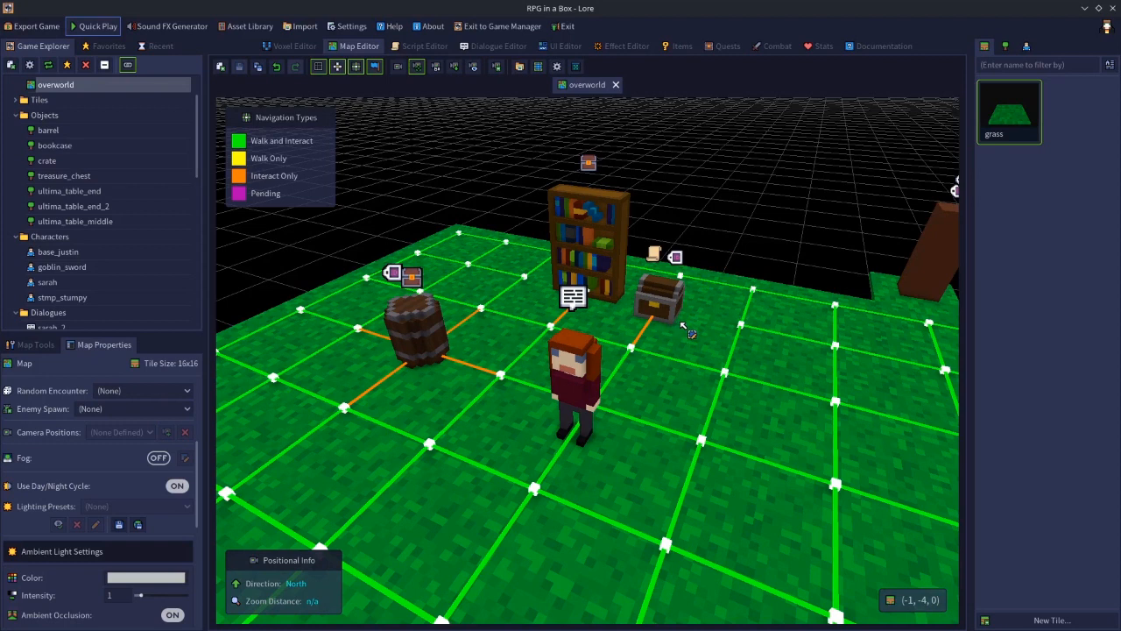
left_click(562, 47)
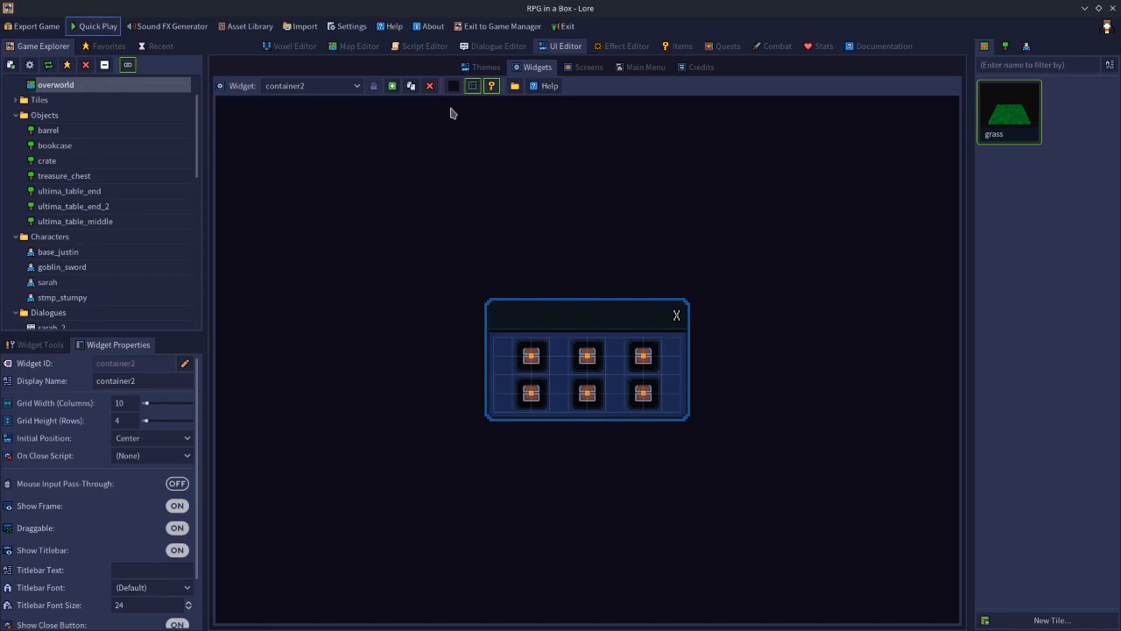
left_click(359, 49)
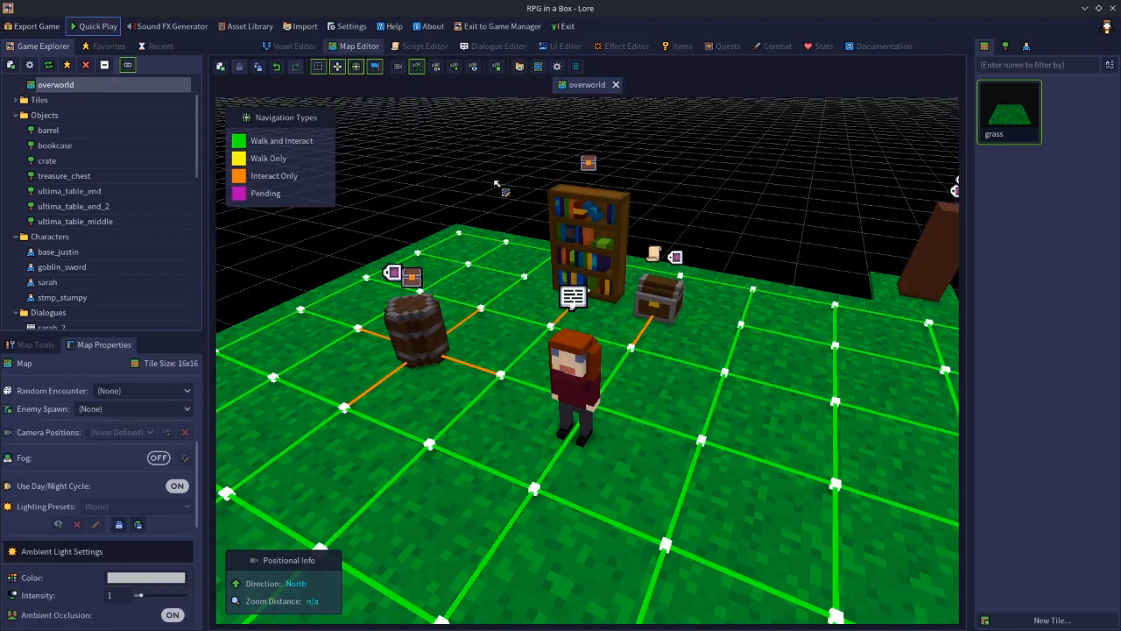
left_click(519, 47)
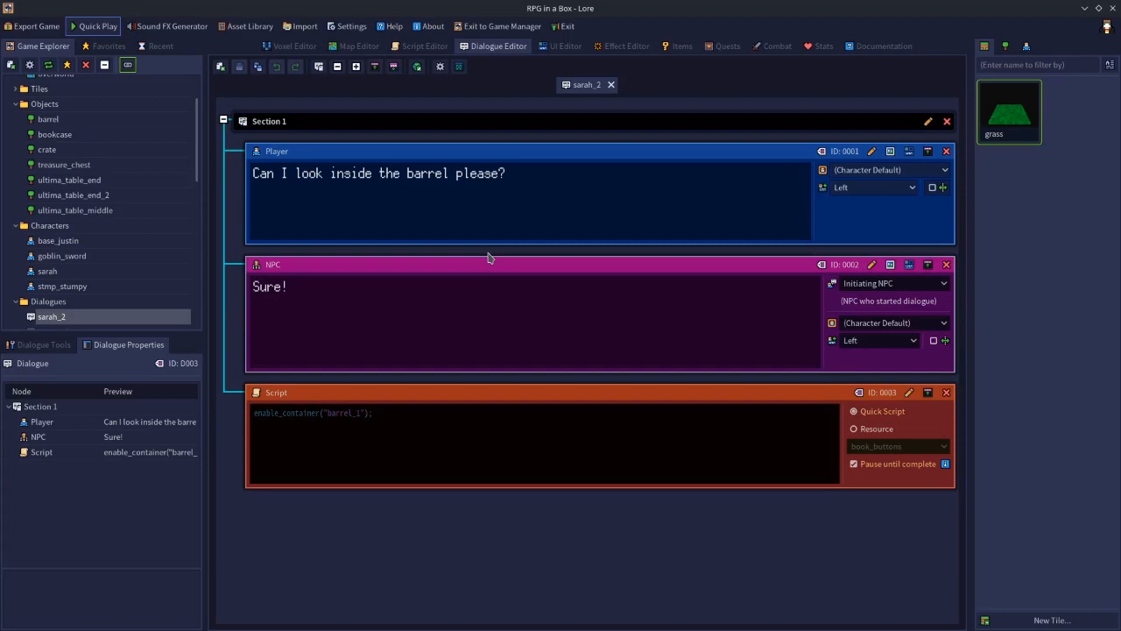
left_click(361, 47)
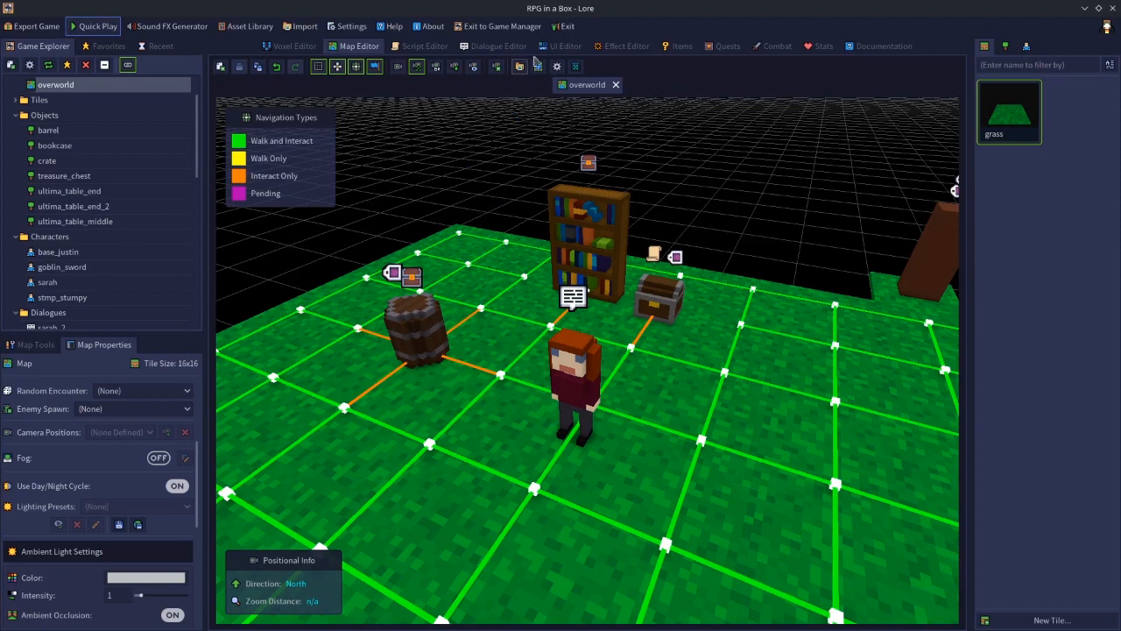
left_click(573, 47)
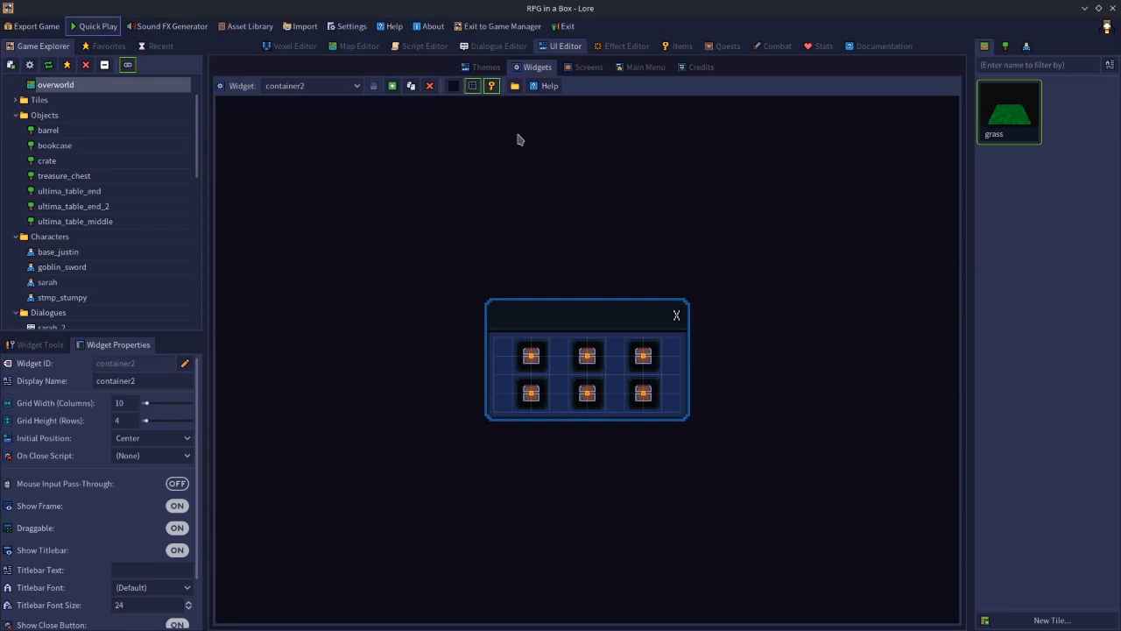
left_click(360, 46)
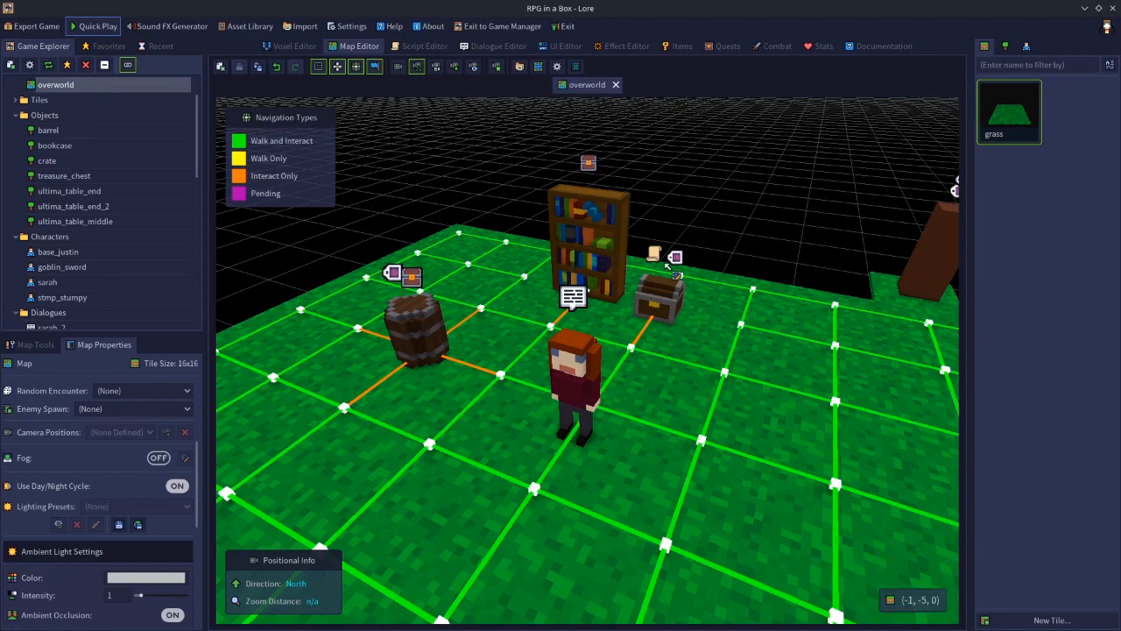
- Select the barrel on the overworld map and set its container widget to container2
middle_click_drag(655, 289, 627, 226)
key("a")
key("d")
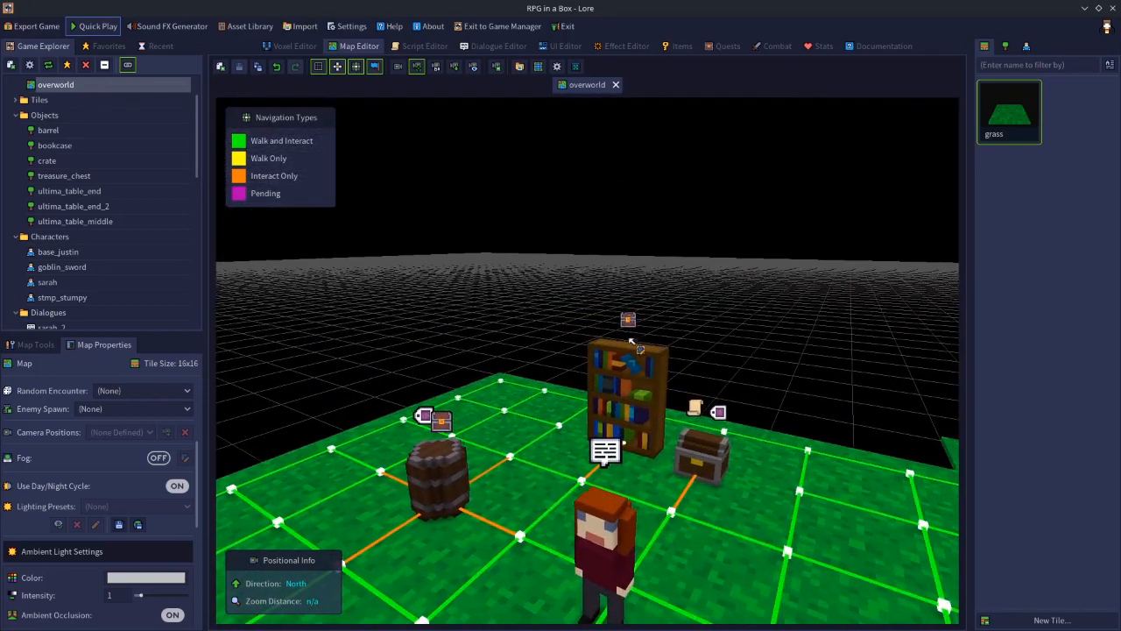
middle_click_drag(640, 397, 667, 421)
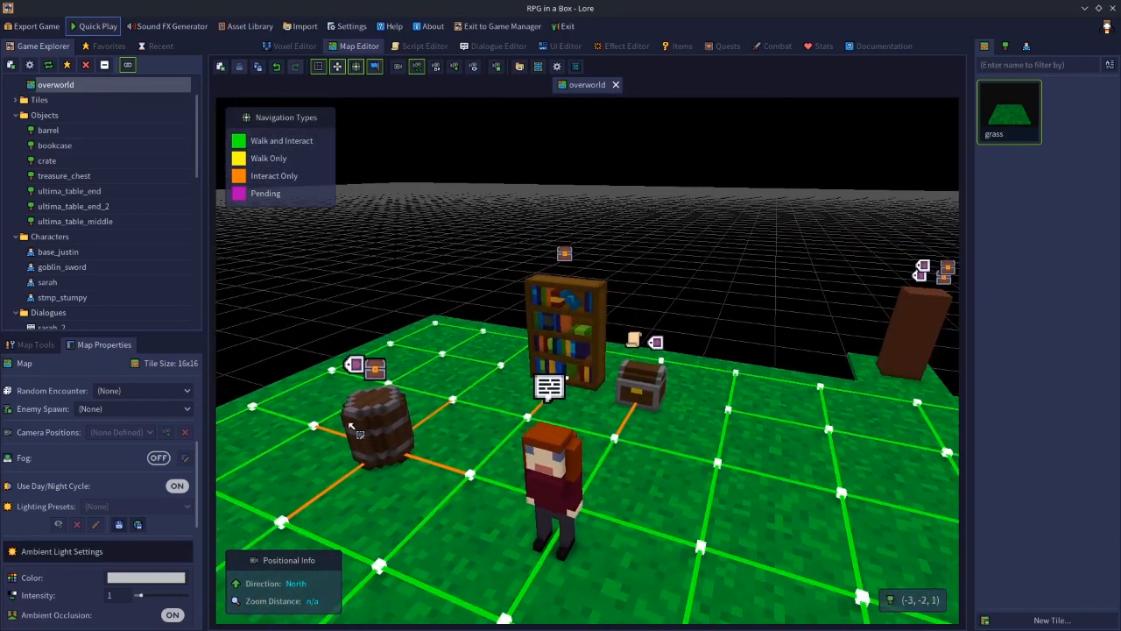
left_click(390, 431)
left_click_drag(199, 424, 203, 549)
left_click(136, 424)
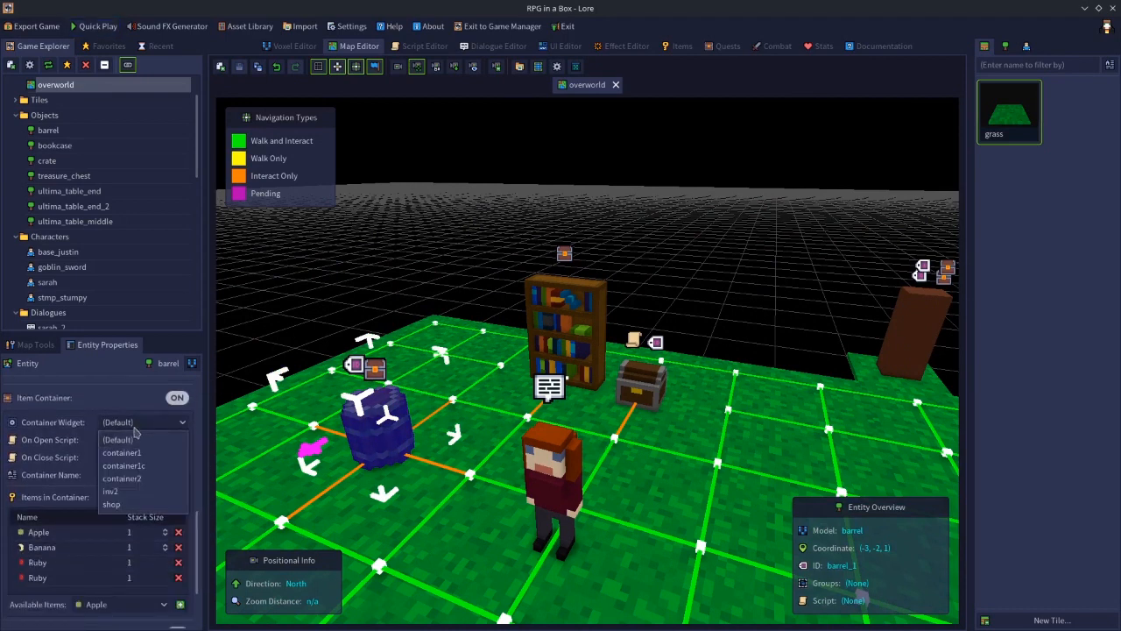
left_click(139, 479)
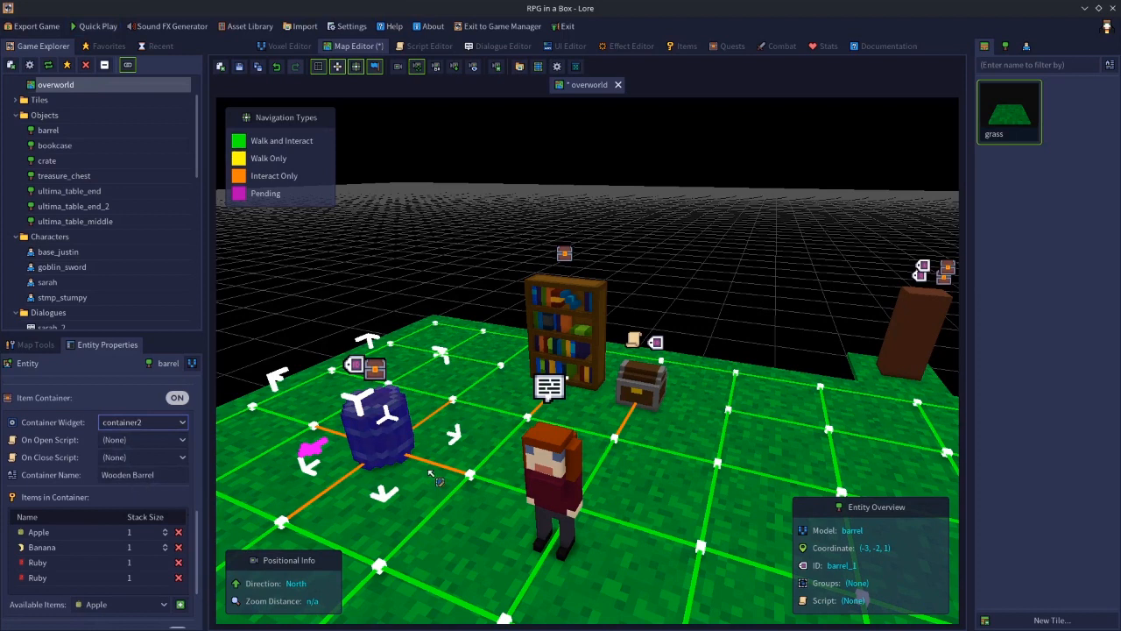
- Turn on the item container for the treasure chest and set its On Open Script to None
left_click(652, 387)
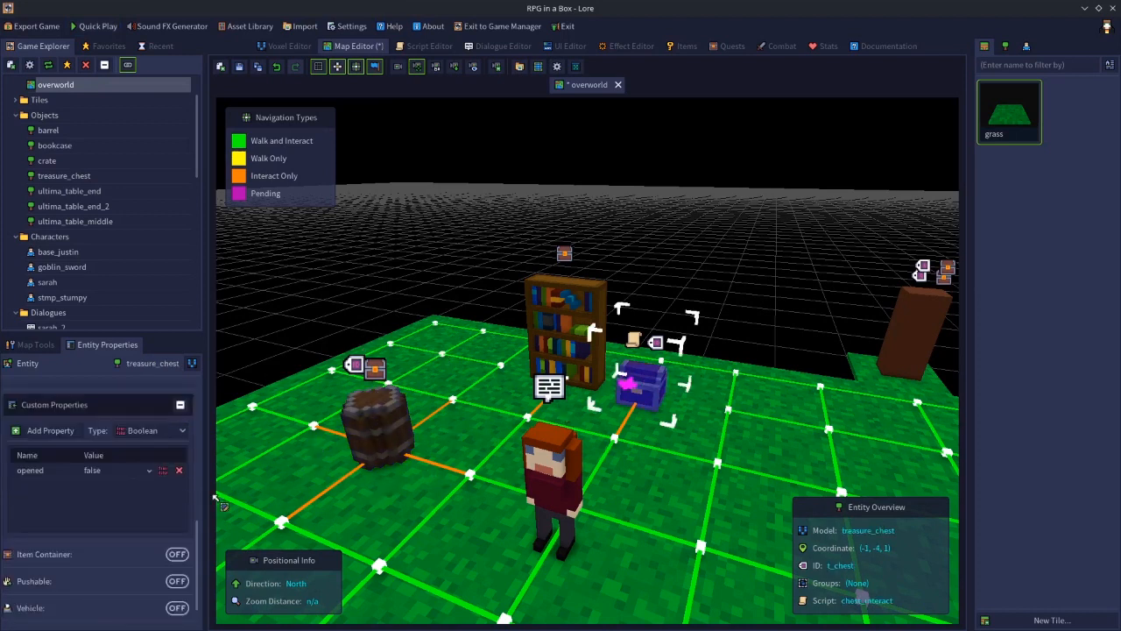
left_click(187, 554)
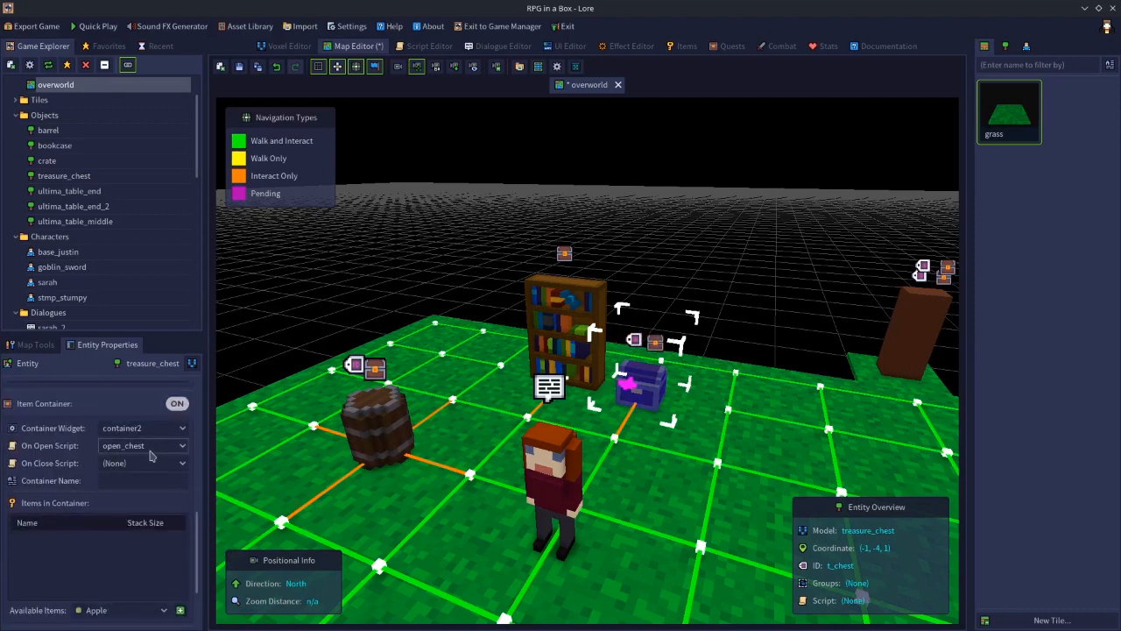
left_click(132, 448)
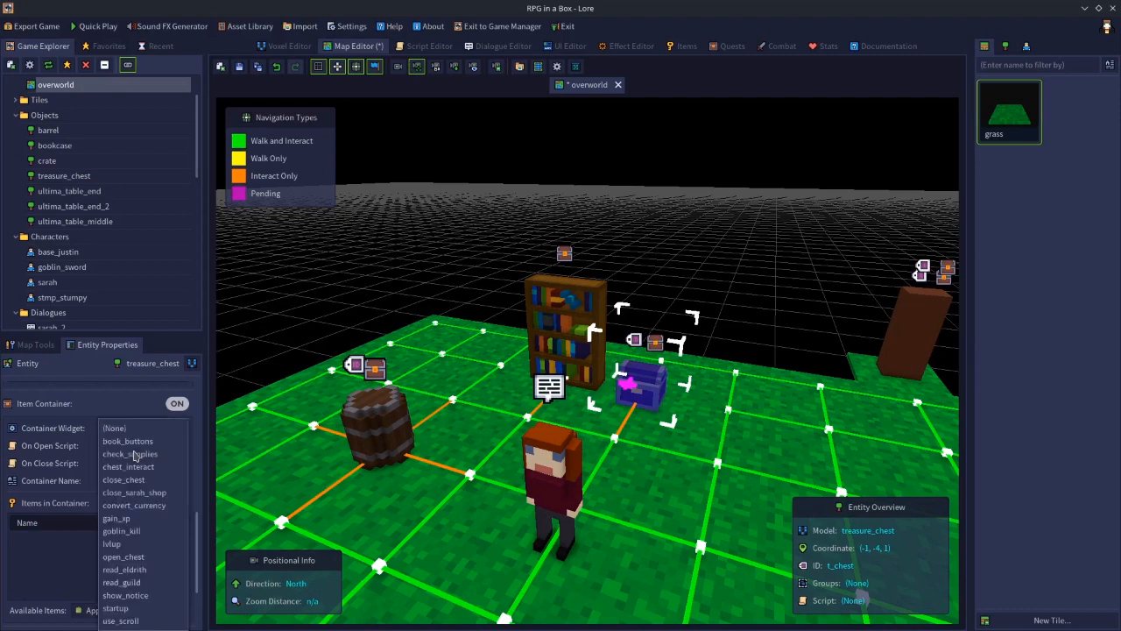
left_click(128, 429)
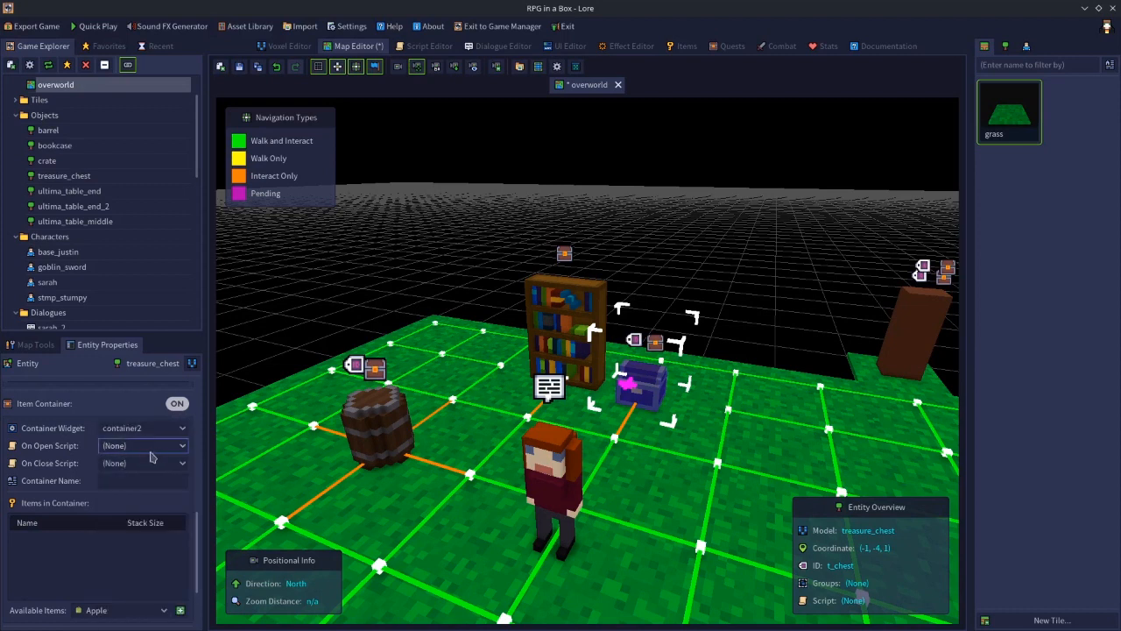
scroll(117, 487, "down", 1)
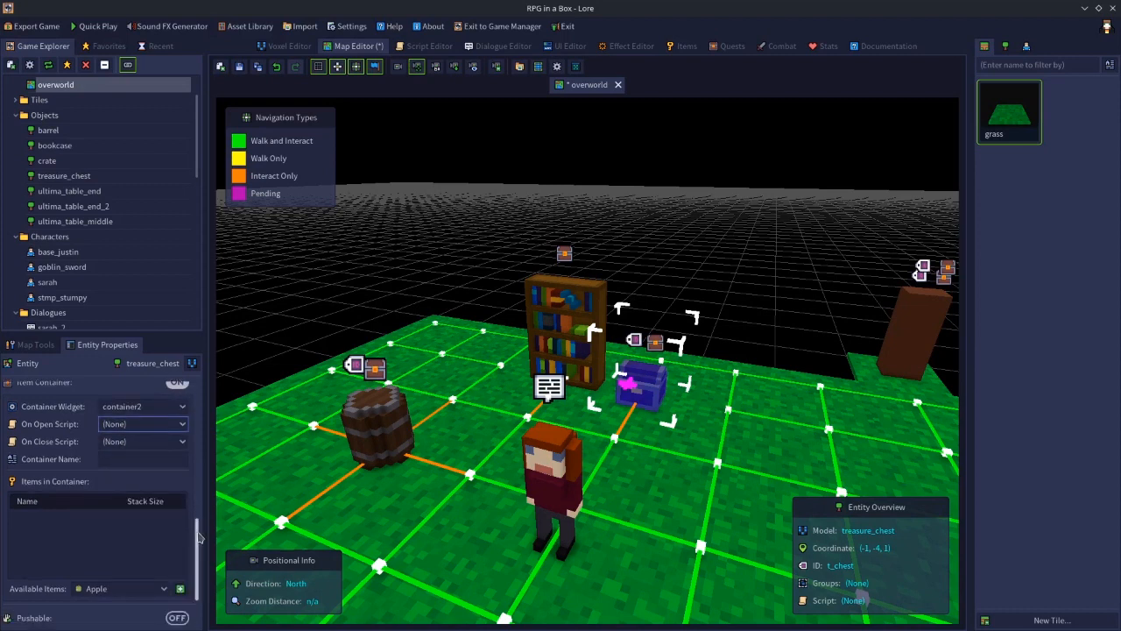
- Name the chest's container Treasure Chest, add four Apples to it and save the map
left_click(114, 461)
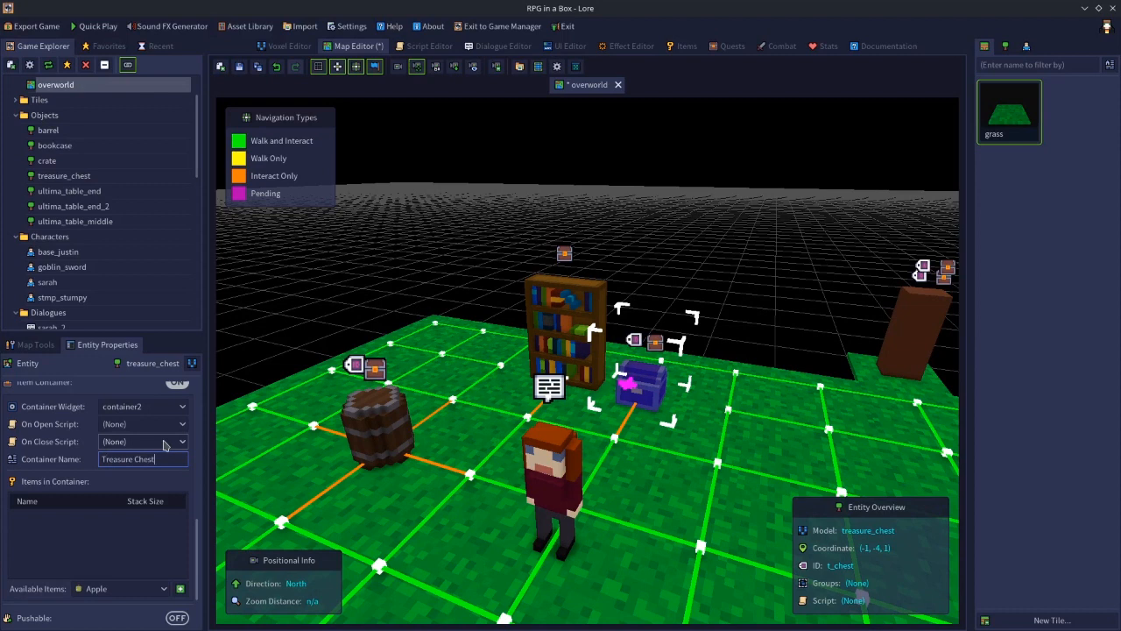
left_click(181, 588)
left_click(181, 589)
left_click(180, 590)
left_click(181, 589)
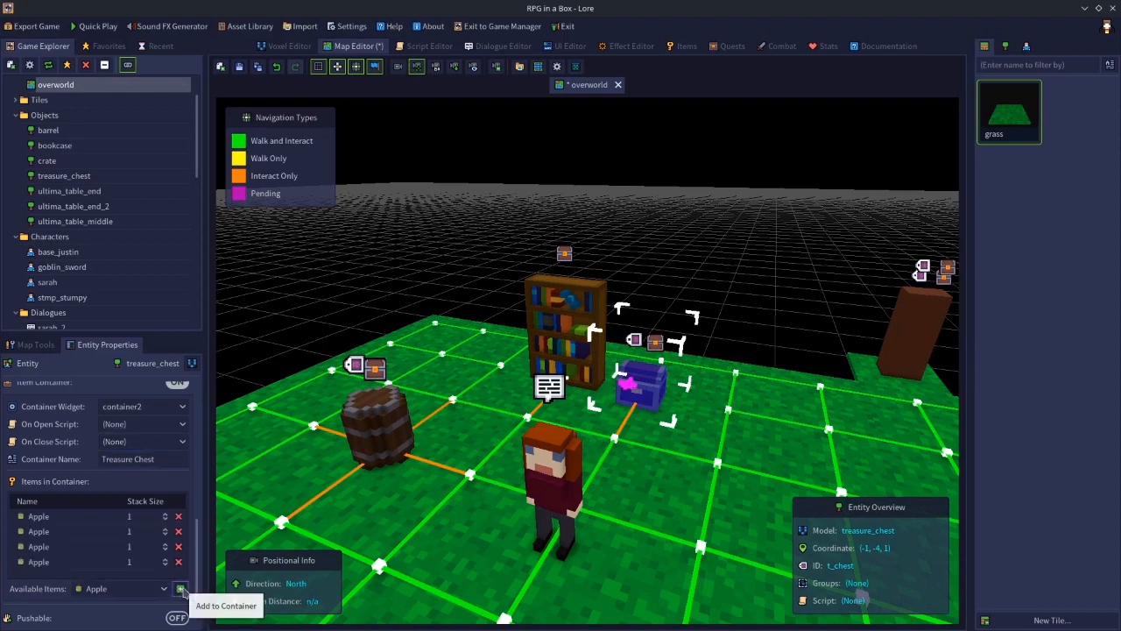
key("ctrl+s")
left_click(650, 174)
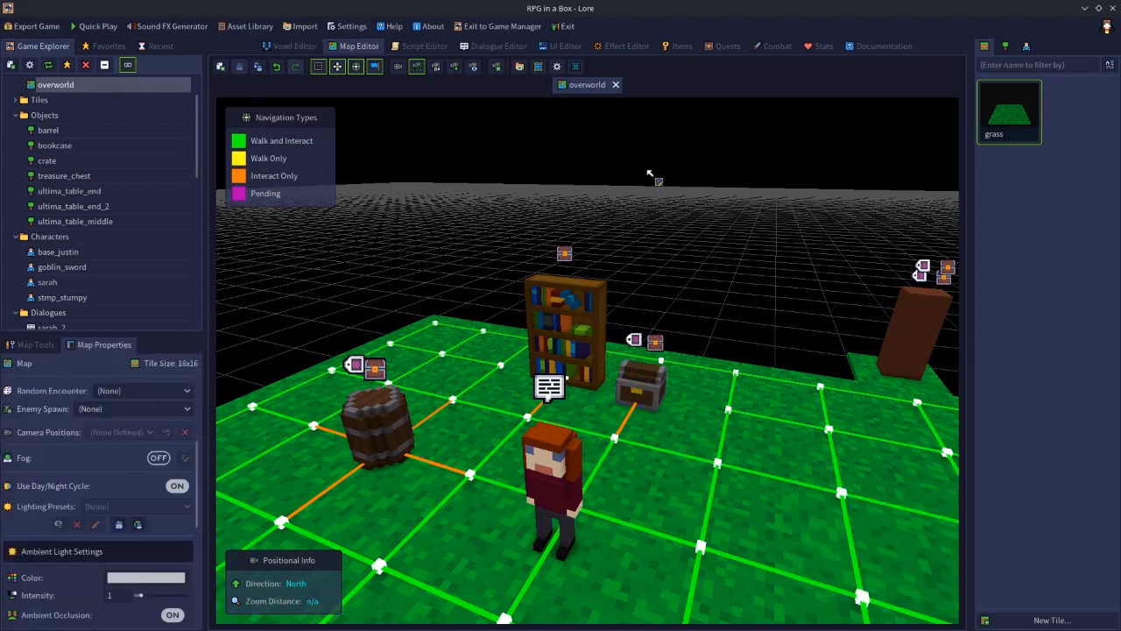
- Playtest the game, run show_widget("container2") in the debug console to view the widget, and close the console and widget
left_click(96, 27)
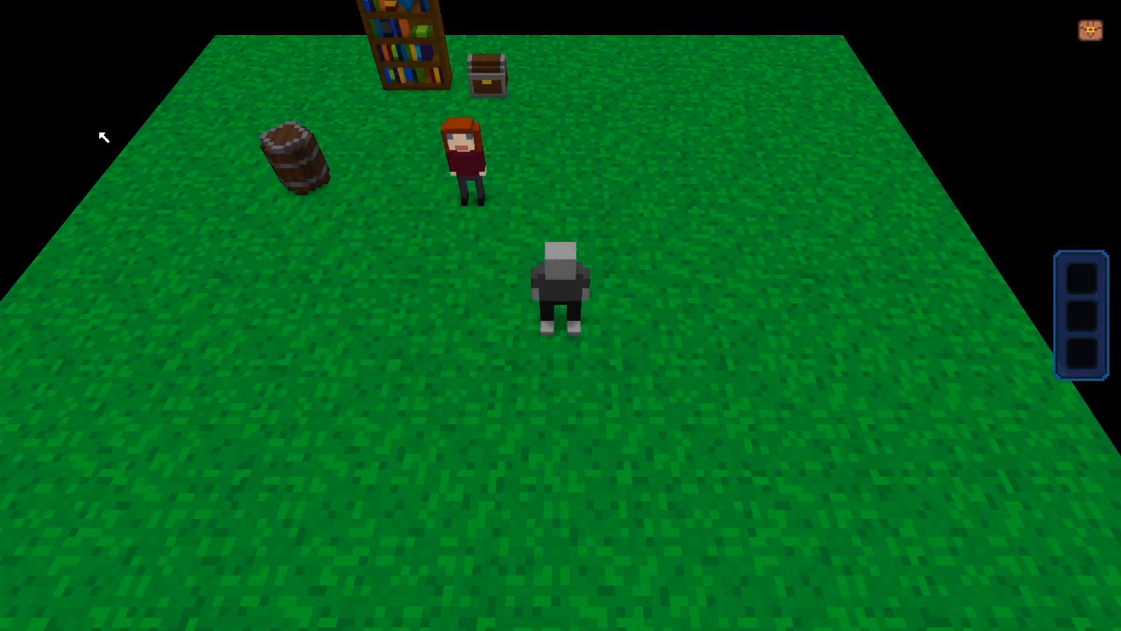
key("grave")
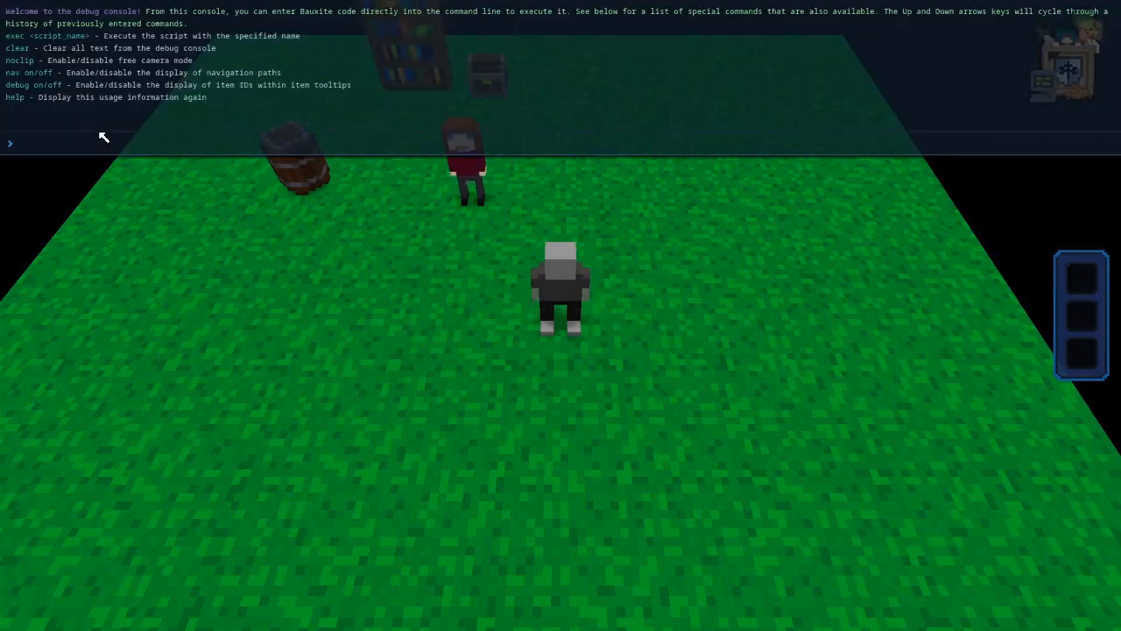
type("show_widget(\"\"container2")
key("Return")
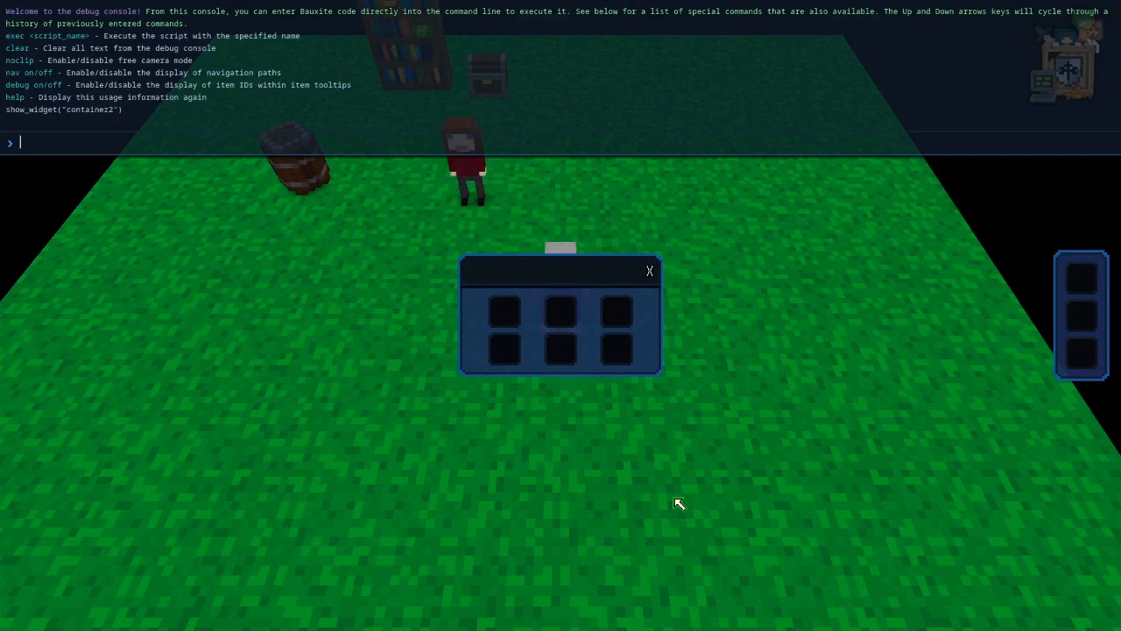
type("i")
key("Escape")
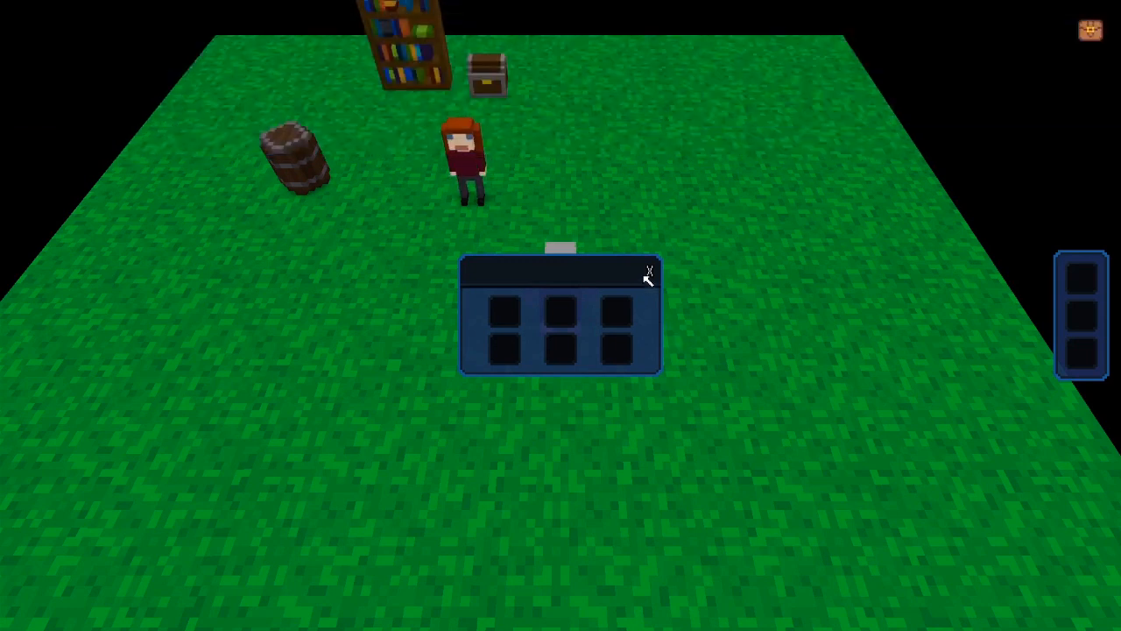
key("i")
key("i")
left_click(650, 275)
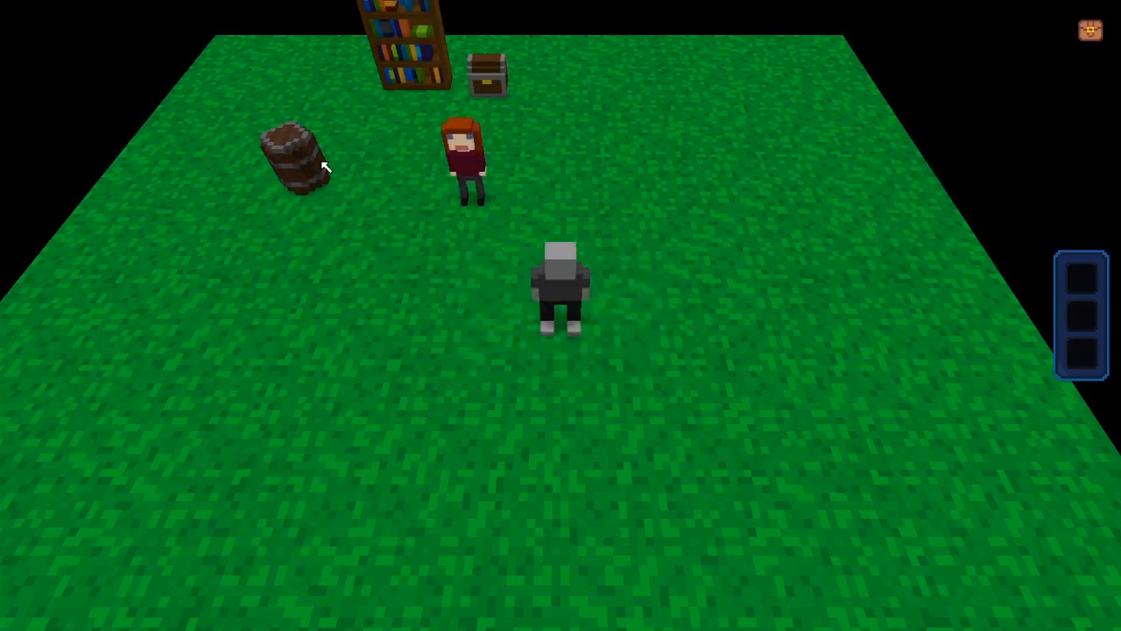
- Run enable_container("barrel_1") in the debug console and close the console
key("grave")
type("ienable_")
key("Home")
key("Right")
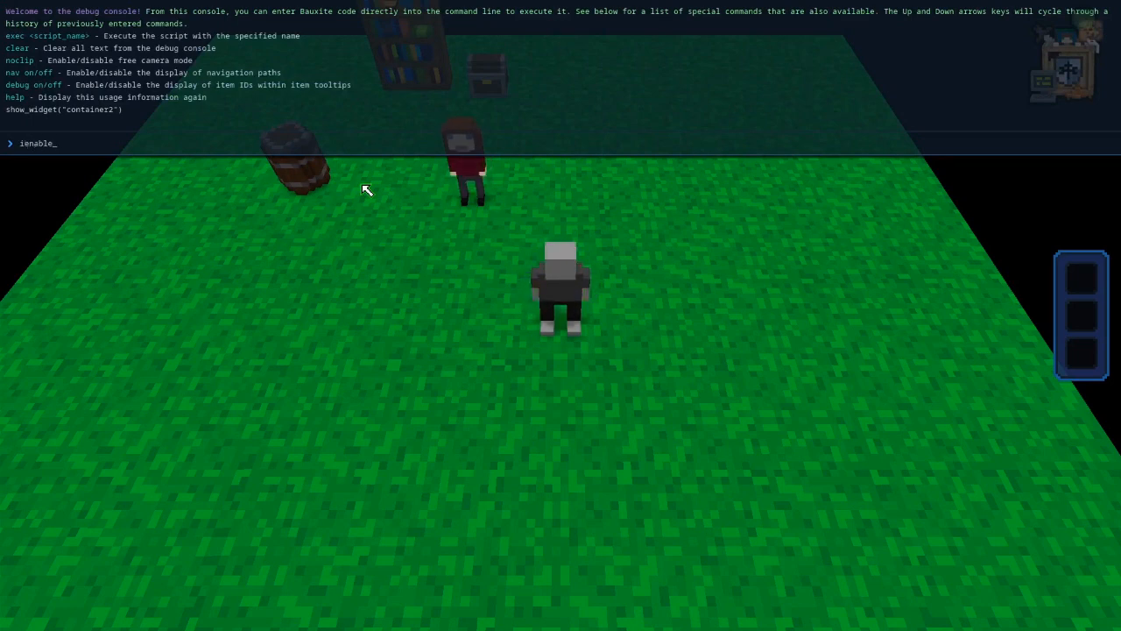
key("BackSpace")
key("End")
type("container(\"ba\")")
key("Left")
type("barrel_1")
key("Return")
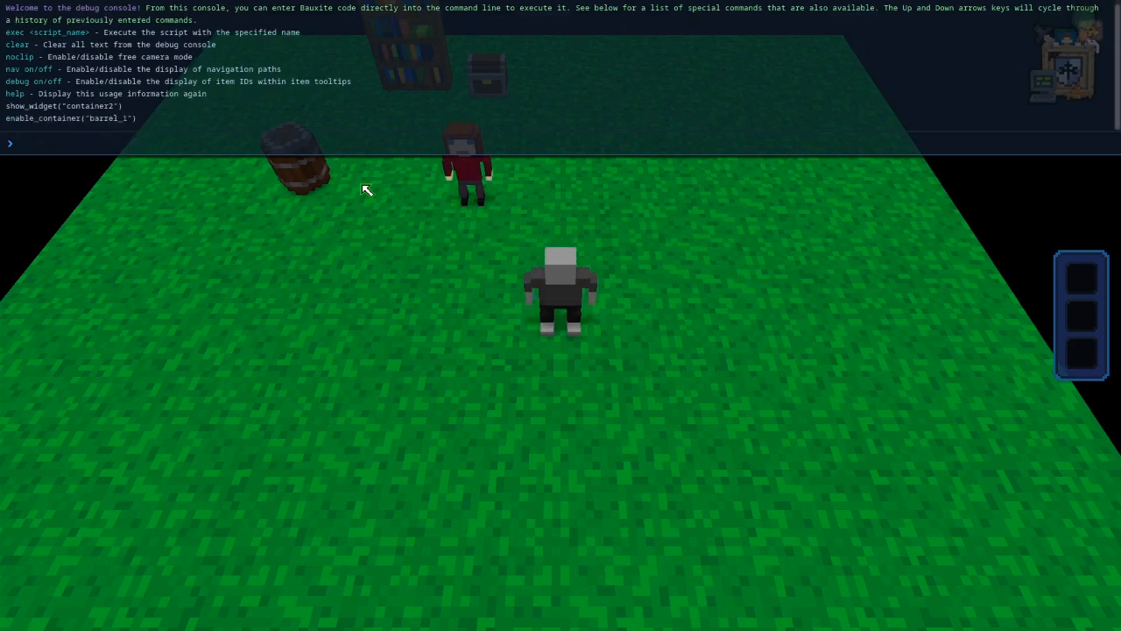
key("grave")
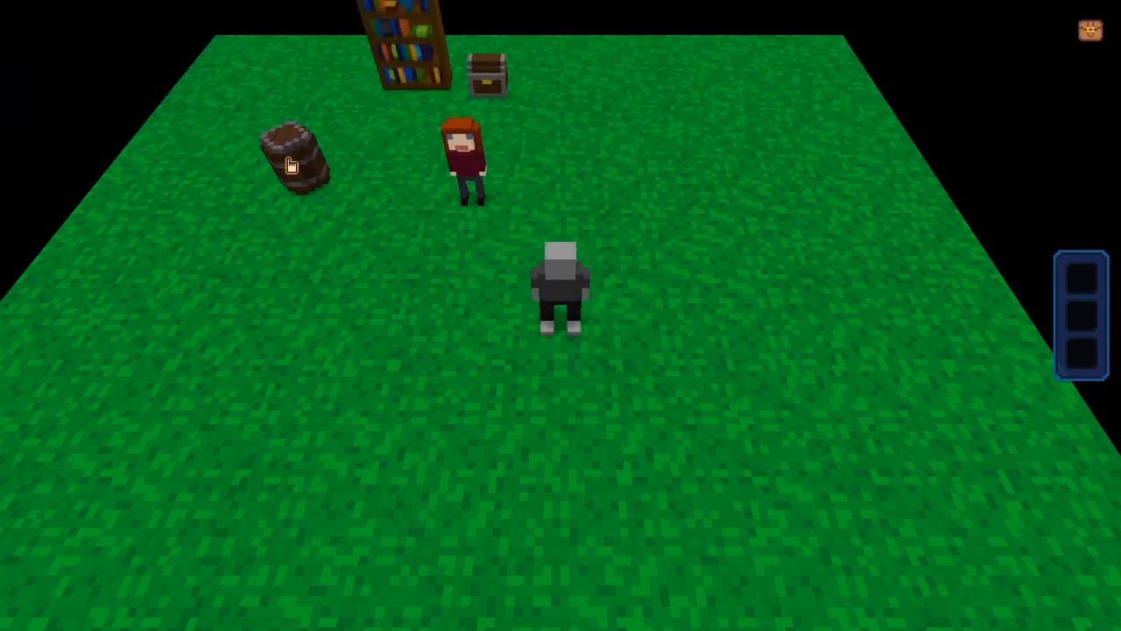
- Walk the player to the barrel, open it to check its contents and close the container
key("a")
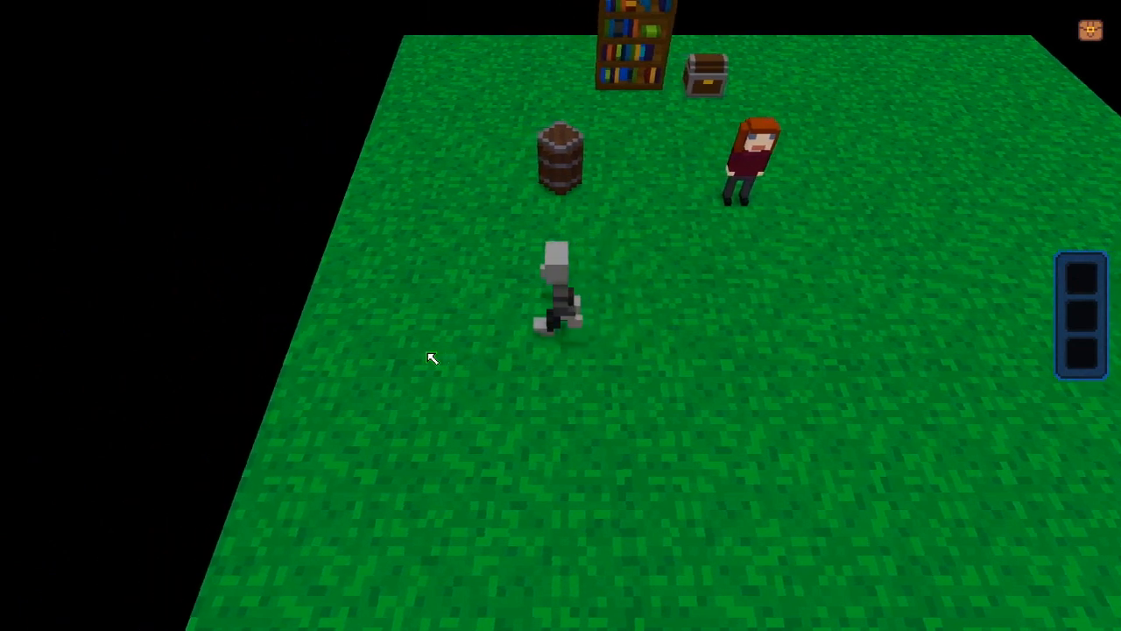
key("w")
key("e")
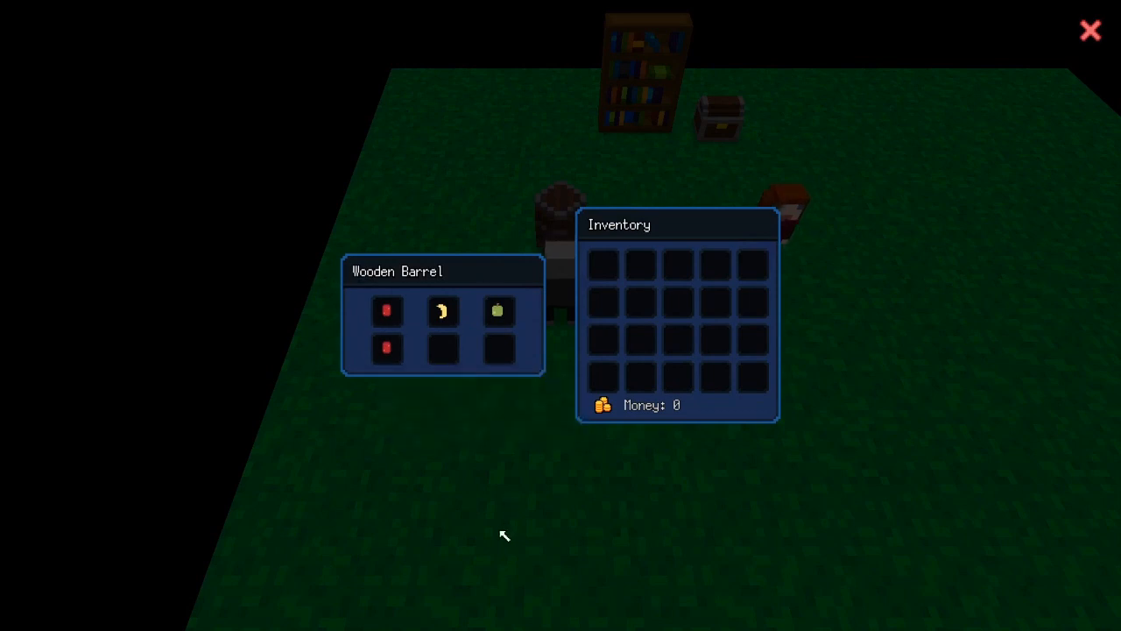
key("Escape")
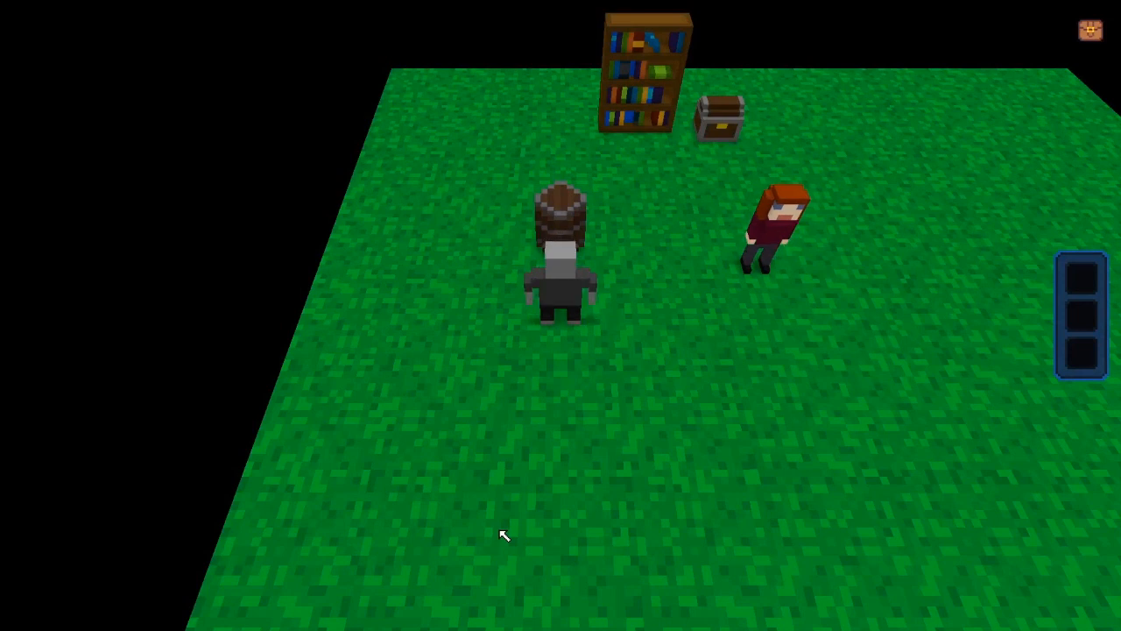
- Run show_widget("container2") again from the debug console's command history to view the widget after opening the barrel
key("grave")
key("Up")
key("Up")
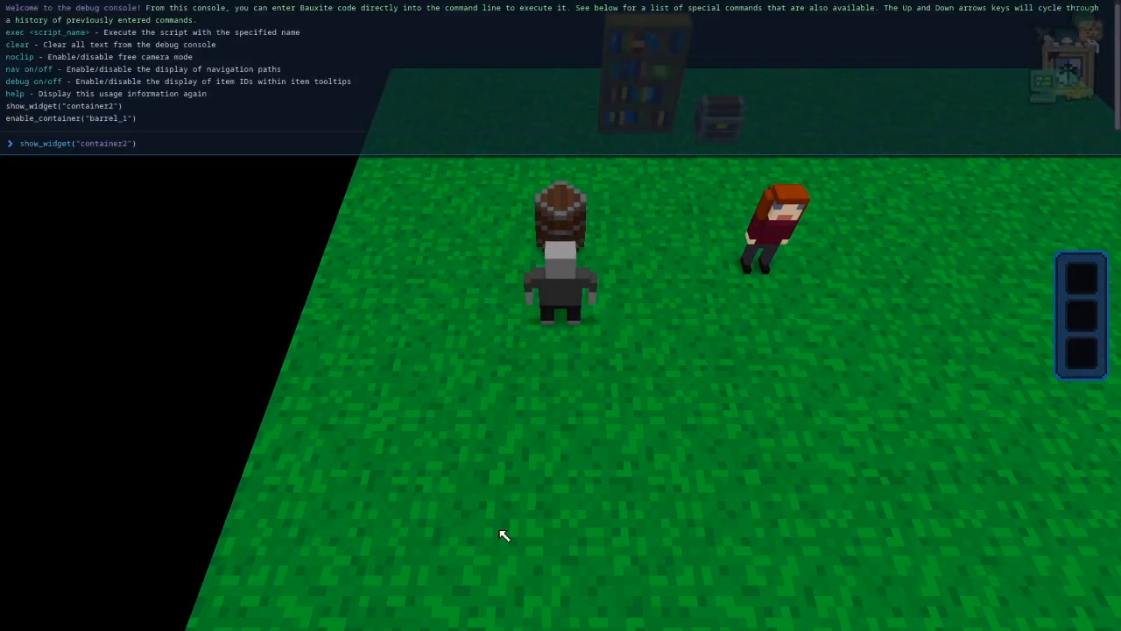
key("Return")
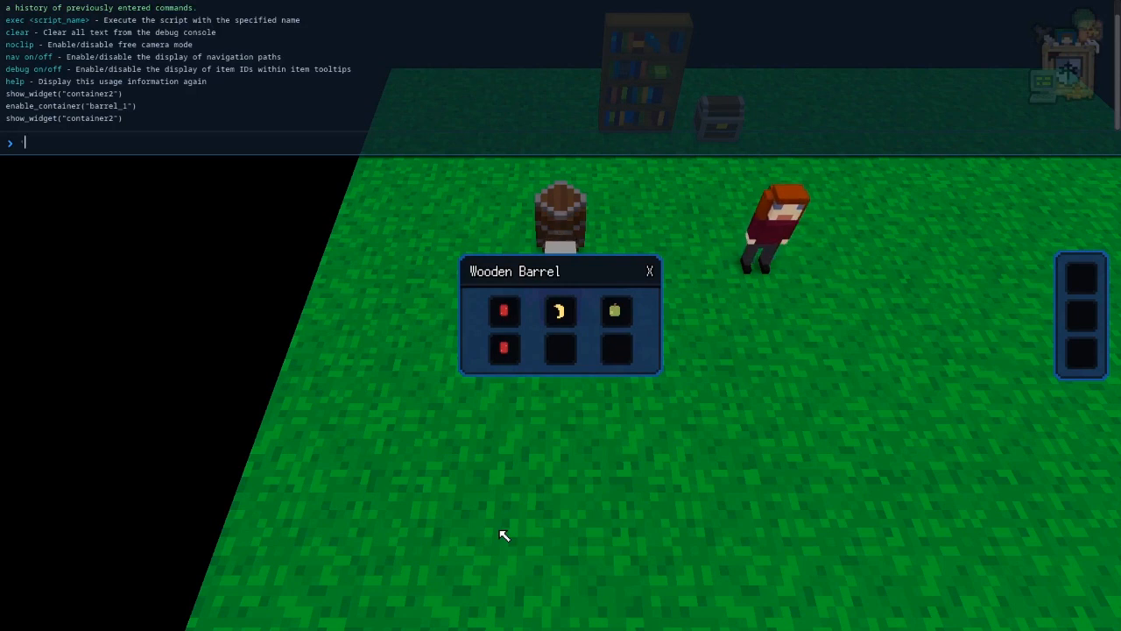
- Dismiss the console and barrel widget, and open the treasure chest with the player to check its contents
key("grave")
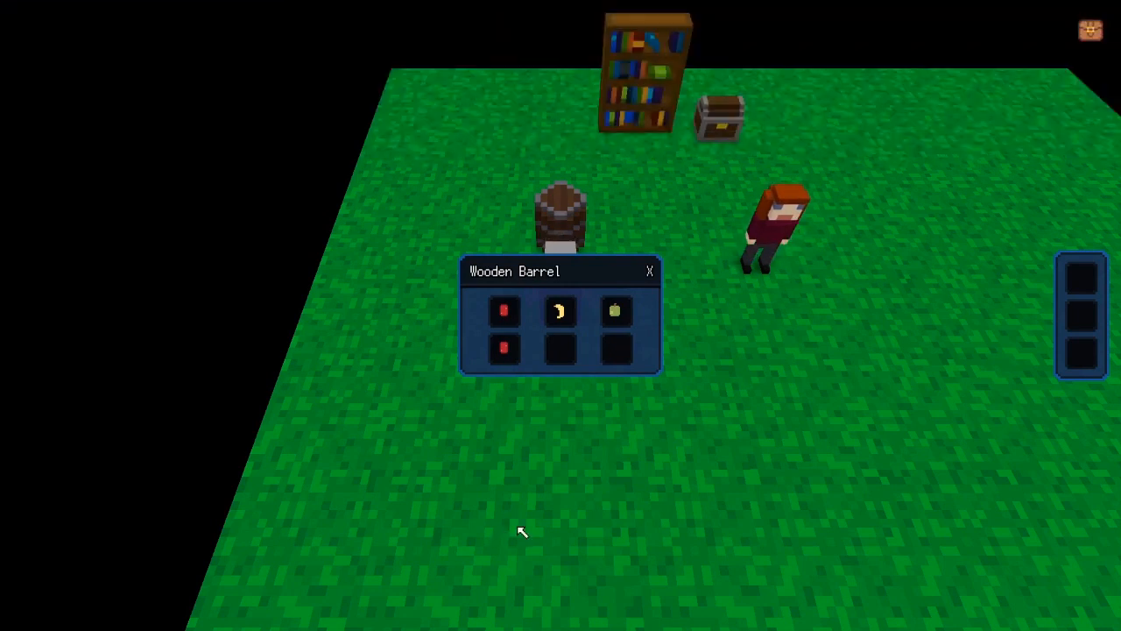
left_click(650, 271)
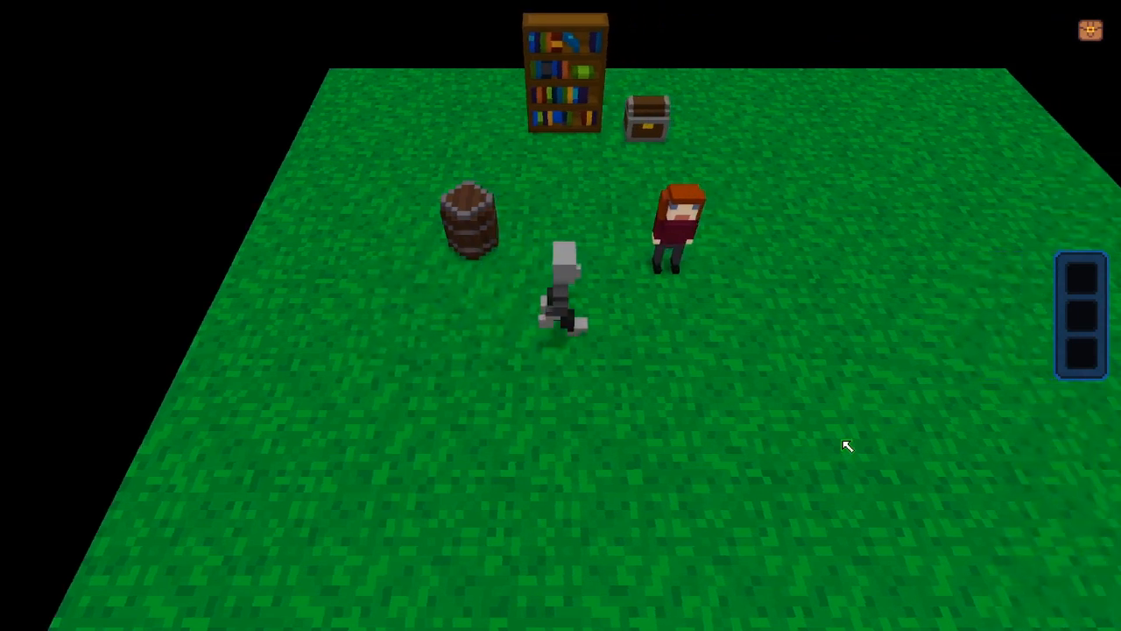
key("w")
key("d")
key("w")
key("e")
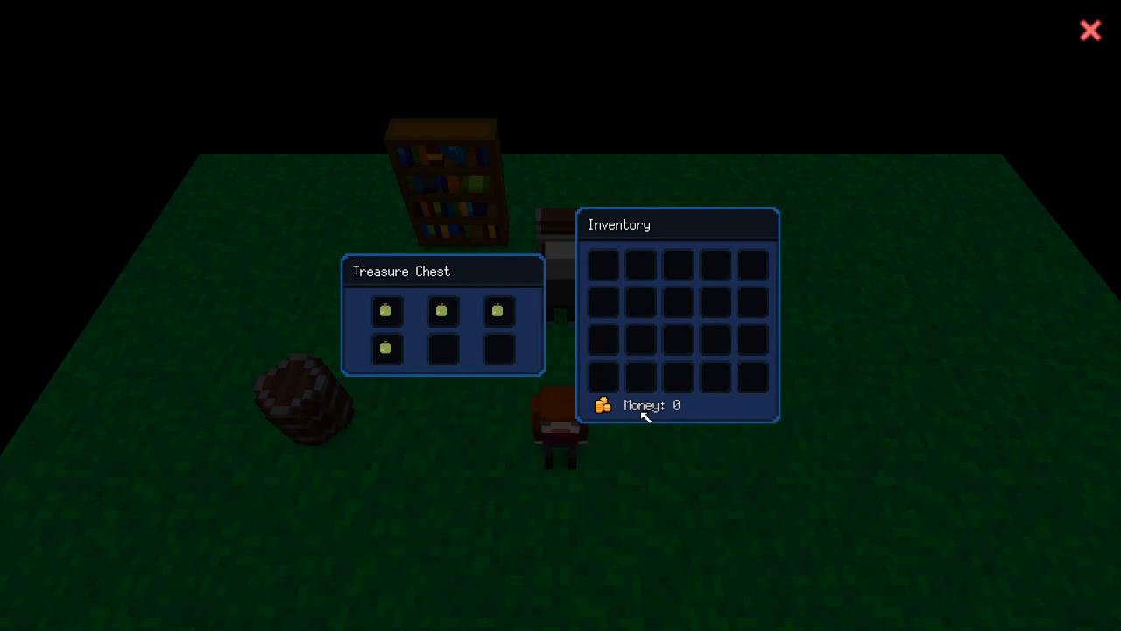
key("Escape")
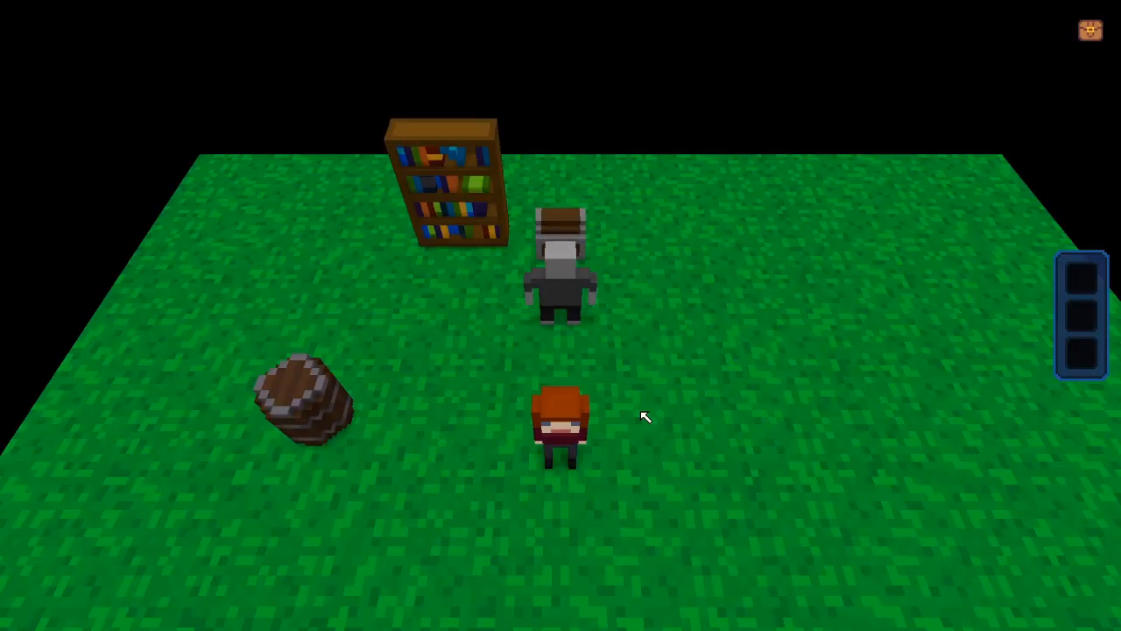
- Rerun show_widget("container2") in the debug console to view the widget after opening the chest, and close it
key("grave")
key("Up")
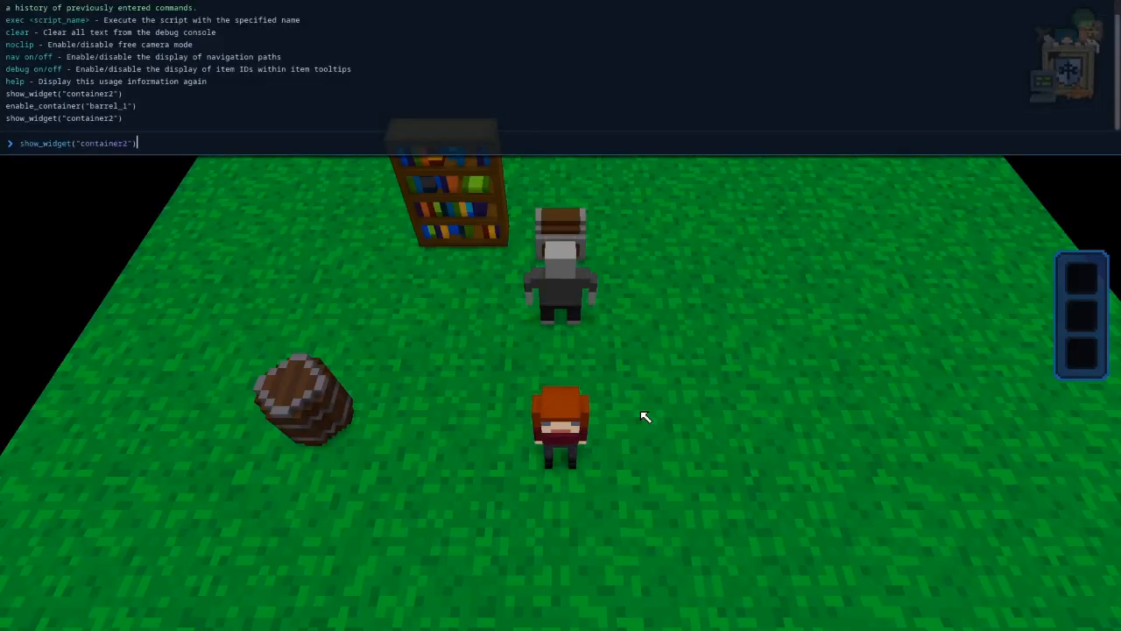
key("Return")
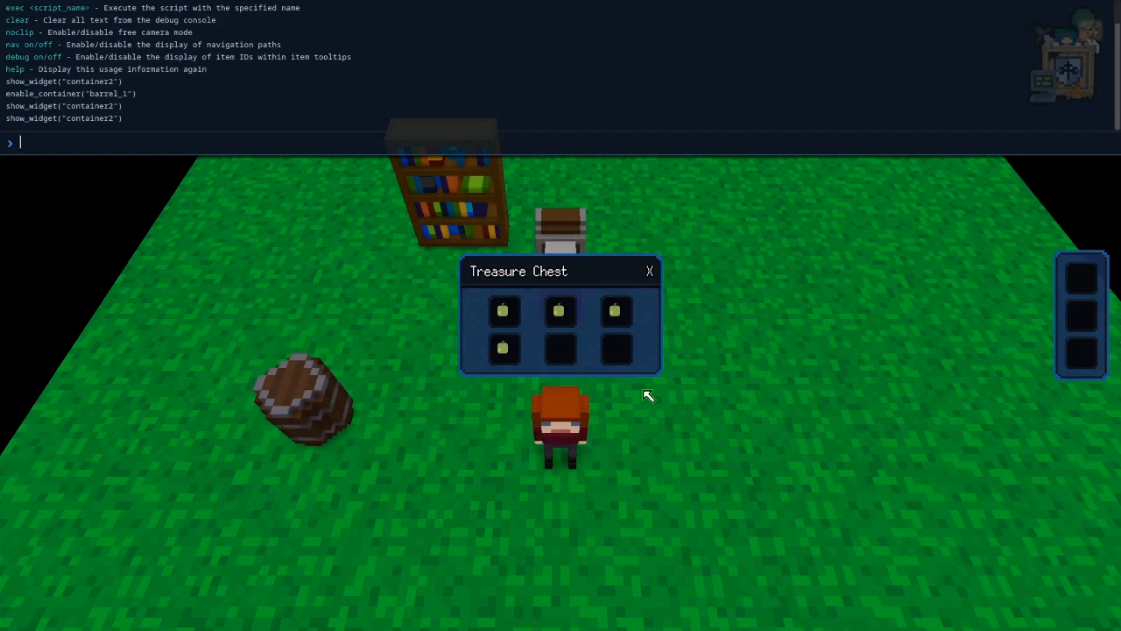
left_click(651, 273)
key("grave")
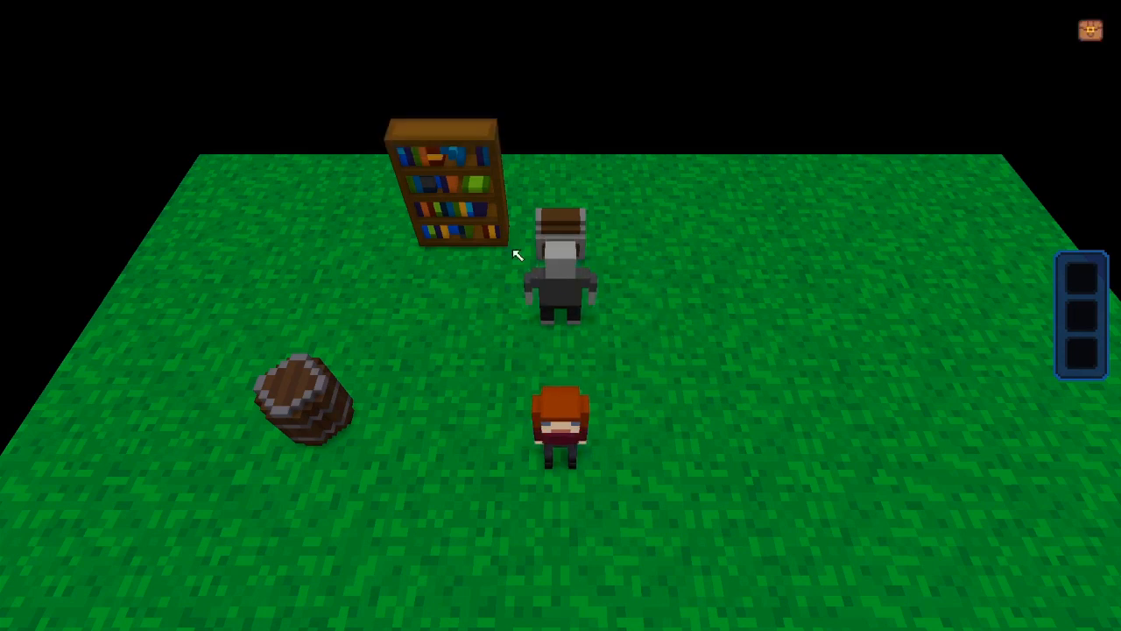
- Open and close the bookcase, and rerun show_widget("container2") in the debug console to see which container the widget shows
left_click(451, 217)
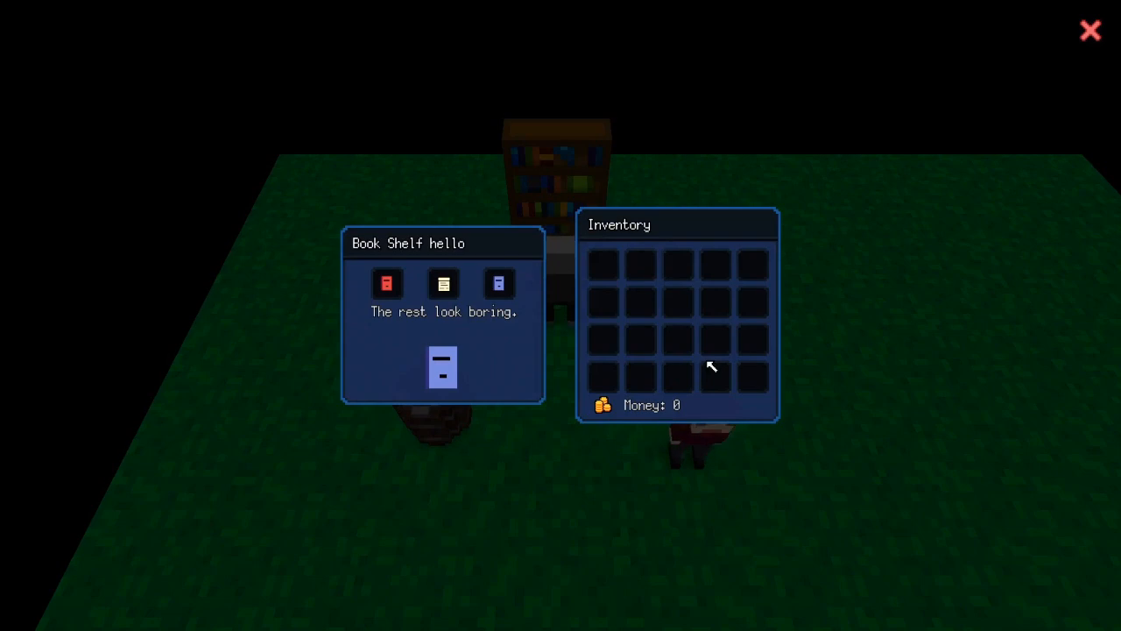
key("Escape")
key("grave")
key("Up")
key("Return")
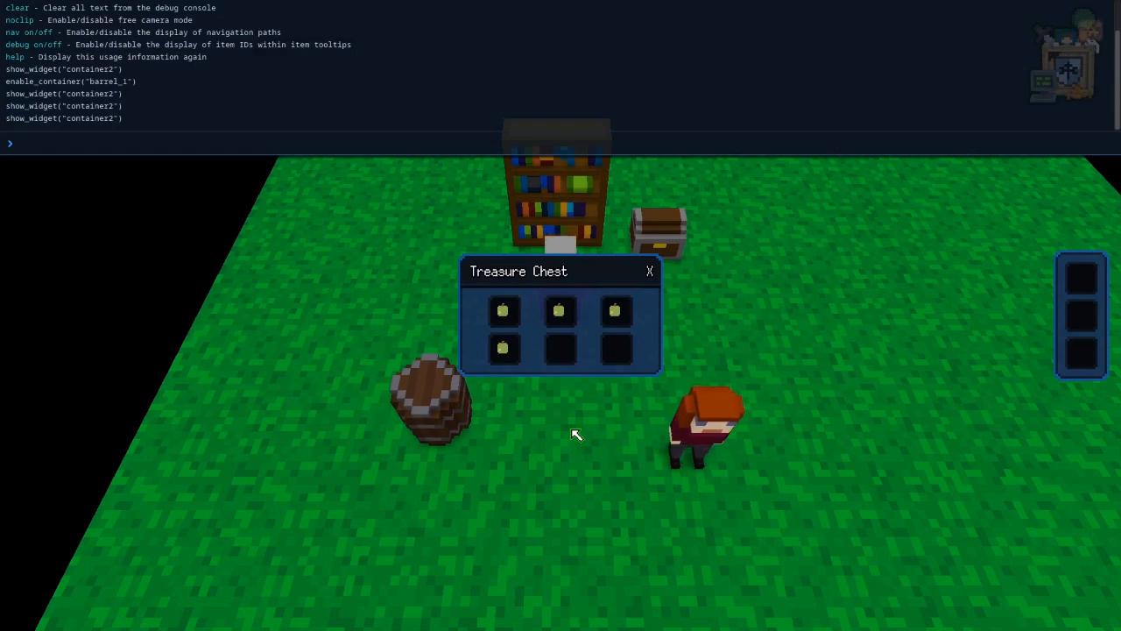
key("grave")
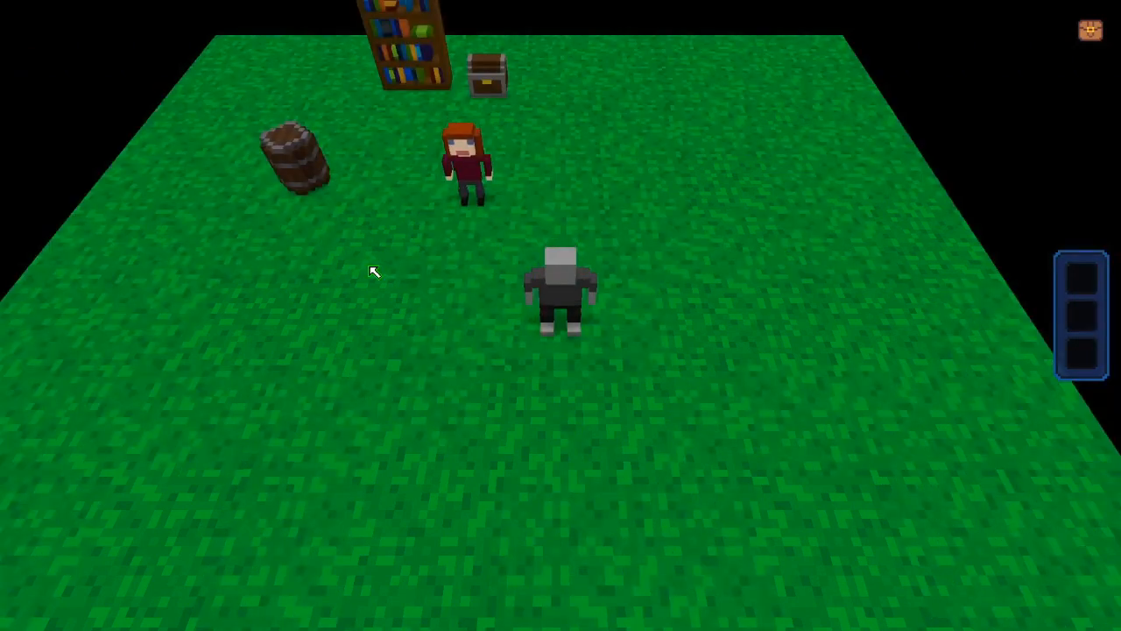
- Write the console condition if widget["container2"].element["0001"].item != null then print(widget["container2"].element["0001"].item.name
key("grave")
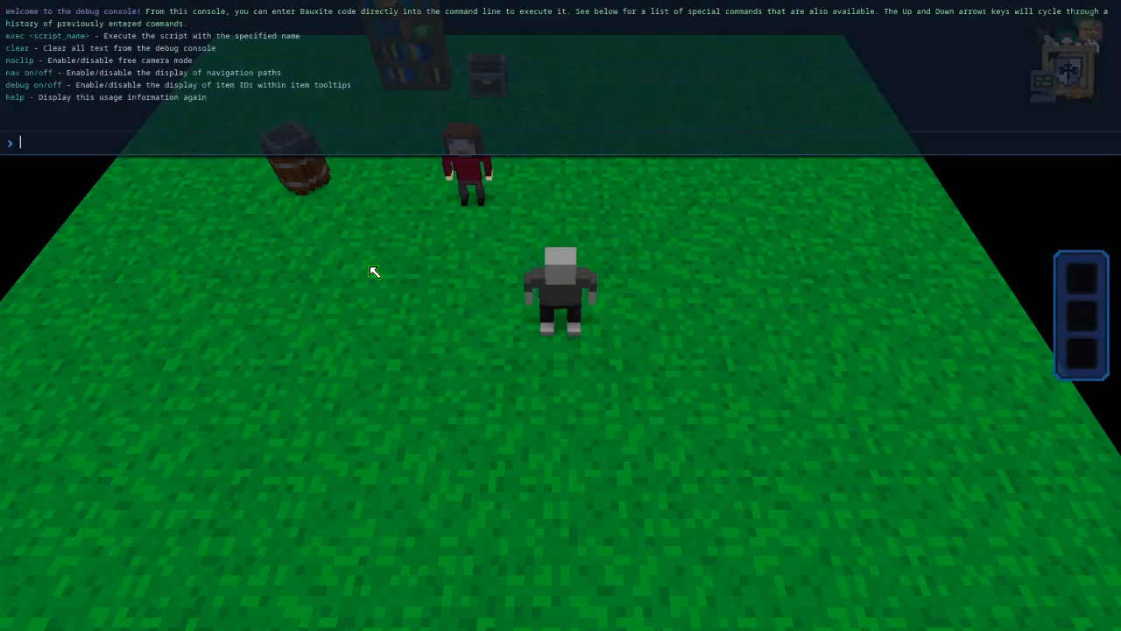
type("if widget(\"container2\") .element(\"0001")
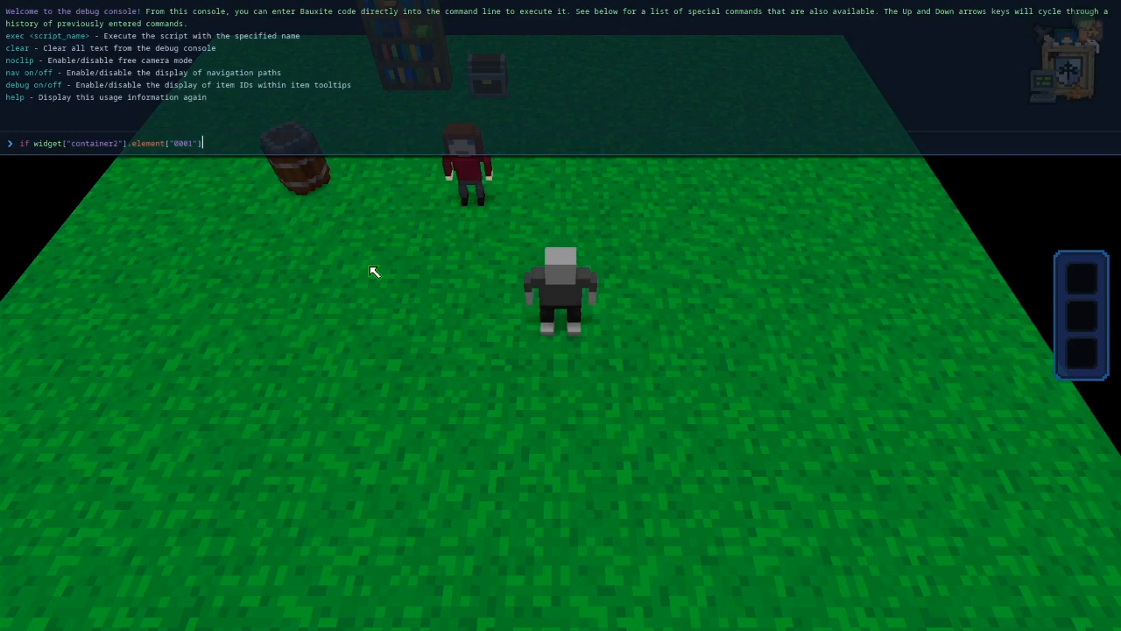
type(".item")
type(" != null t")
type("hen prit()")
type("n")
type("widget[")
type("\"containe")
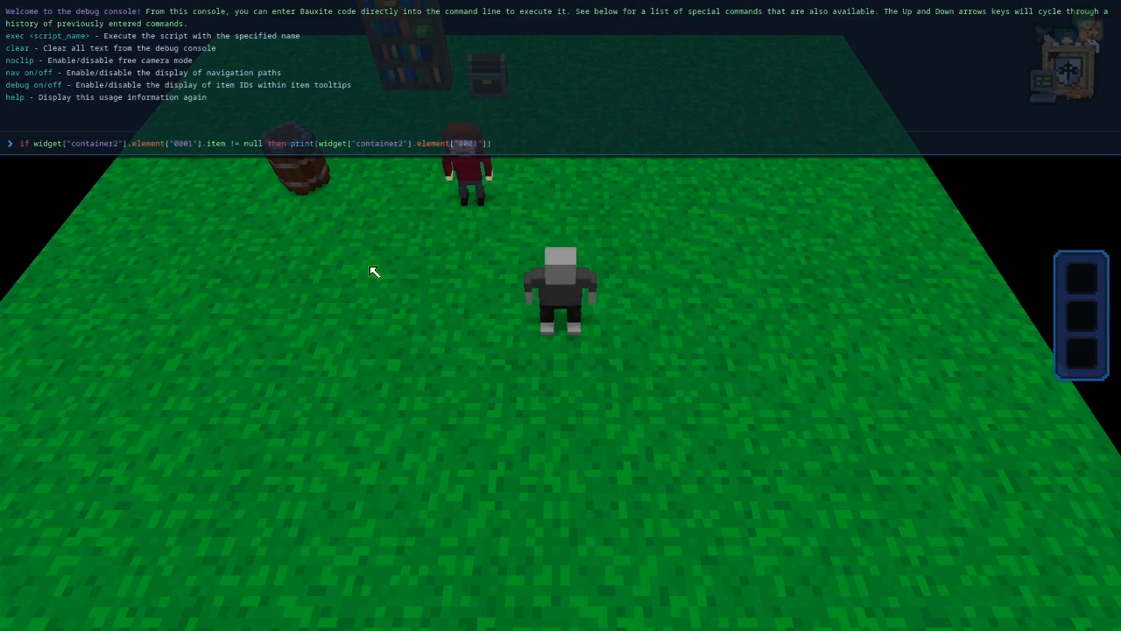
type("e")
- Complete the console command with an else branch, print("No item in slot!"), and end;
type("); else print")
type("(\"")
type("No item in it")
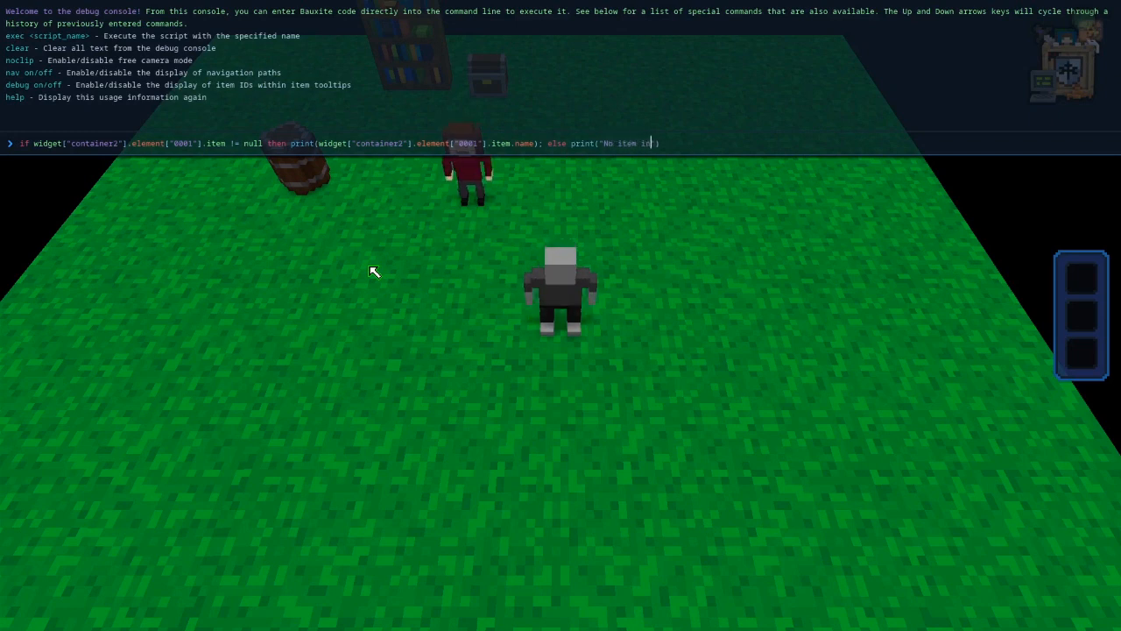
key("Left")
type("o")
key("Right")
key("Right")
type("end;")
key("BackSpace")
- Select the entire if/else command back to its beginning and run it in the debug console
key("shift+Left")
key("shift+Left")
key("shift+Left")
key("shift+Left")
key("shift+Left")
key("shift+Left")
key("shift+Left")
key("shift+Left")
key("shift+Left")
key("shift+Left")
key("shift+Left")
key("shift+Left")
key("shift+Left")
key("shift+Left")
key("shift+Left")
key("shift+Left")
key("shift+Left")
key("shift+Left")
key("shift+Left")
key("shift+Left")
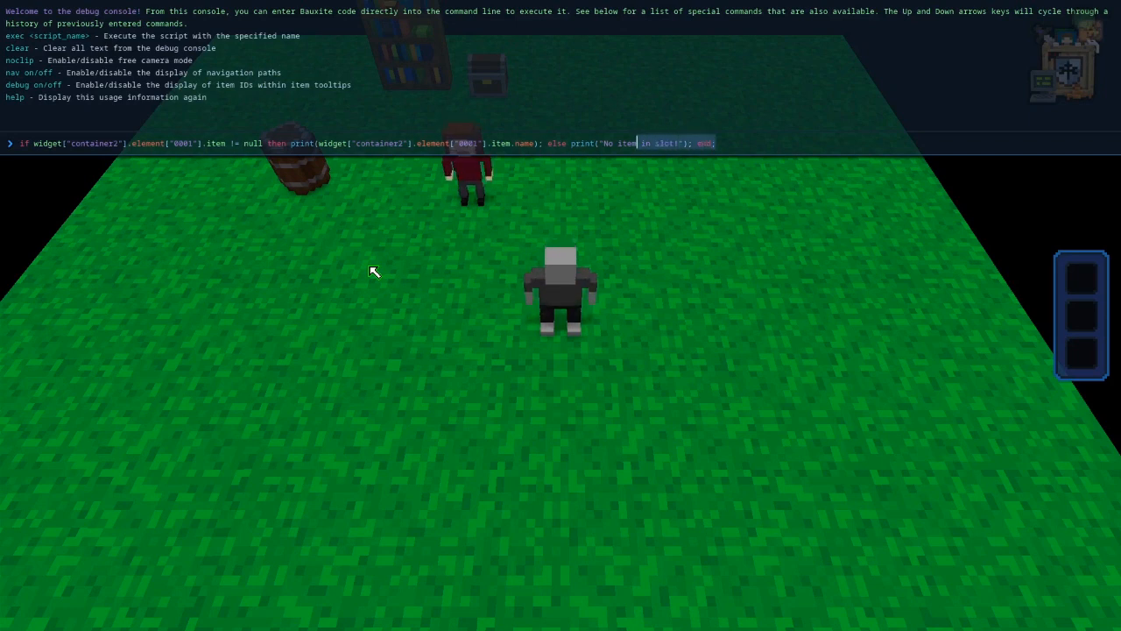
key("shift+Left")
key("shift+Left")
key("shift+Left")
key("shift+Left")
key("shift+Left")
key("shift+Left")
key("shift+Left")
key("shift+Left")
key("shift+Left")
key("shift+Left")
key("shift+Left")
key("shift+Left")
key("shift+Left")
key("shift+Left")
key("shift+Left")
key("shift+Left")
key("shift+Left")
key("shift+Left")
key("shift+Left")
key("shift+Left")
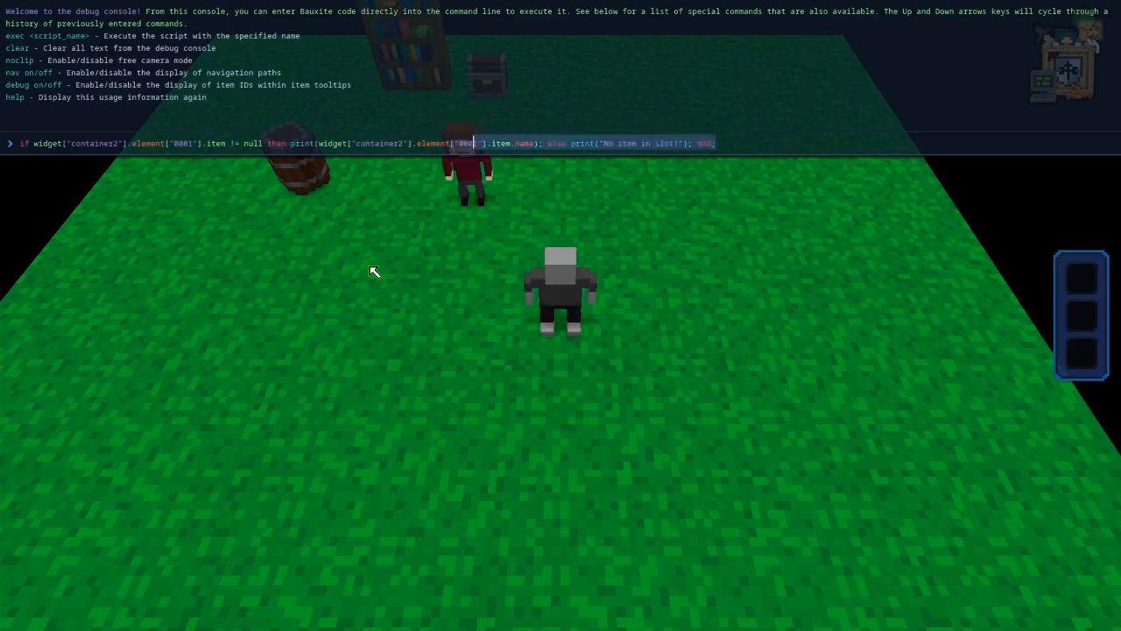
key("shift+Left")
key("shift+Left")
key("shift+Left")
key("shift+Left")
key("shift+Left")
key("shift+Left")
key("shift+Left")
key("shift+Left")
key("shift+Left")
key("shift+Left")
key("shift+Left")
key("shift+Left")
key("shift+Left")
key("shift+Left")
key("shift+Left")
key("shift+Left")
key("shift+Left")
key("shift+Left")
key("shift+Left")
key("shift+Left")
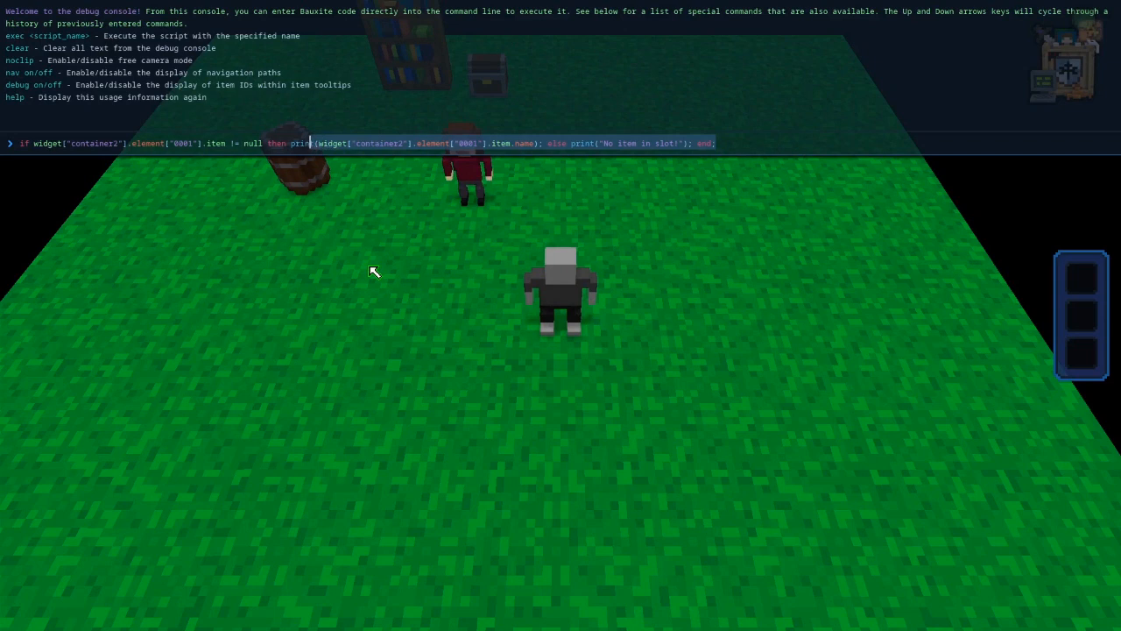
key("shift+Left")
key("shift+Left")
key("shift+Left")
key("shift+Left")
key("shift+Left")
key("shift+Left")
key("shift+Left")
key("shift+Left")
key("shift+Left")
key("shift+Left")
key("shift+Left")
key("shift+Left")
key("shift+Left")
key("shift+Left")
key("shift+Left")
key("shift+Left")
key("shift+Left")
key("shift+Left")
key("shift+Left")
key("shift+Left")
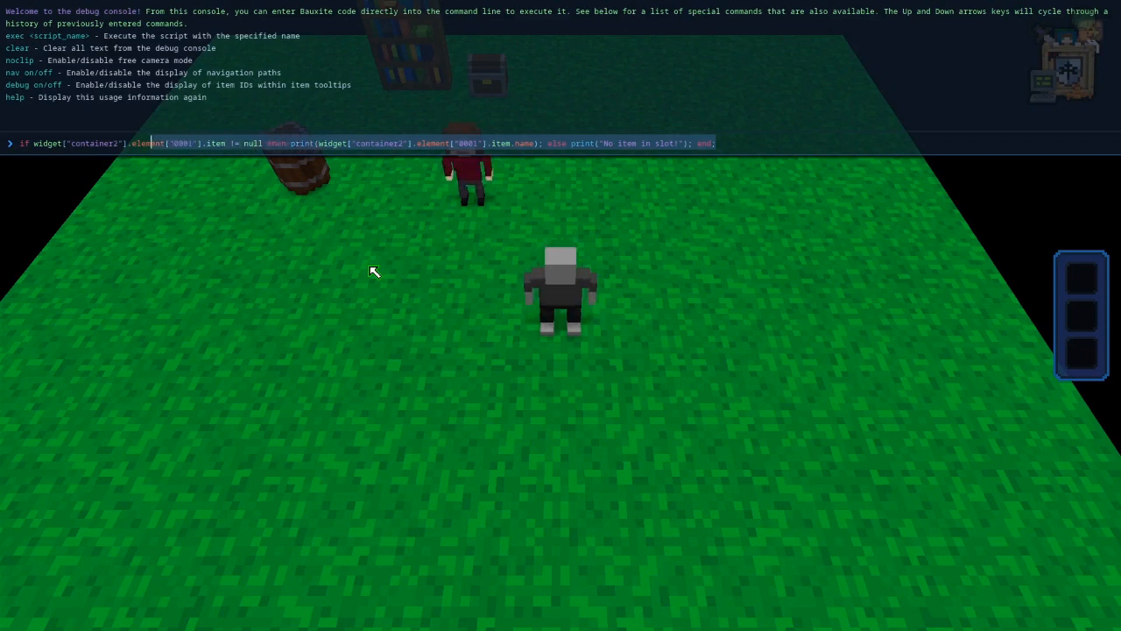
key("shift+Left")
key("shift+Left")
key("shift+Left")
key("shift+Left")
key("shift+Left")
key("shift+Left")
key("shift+Left")
key("shift+Left")
key("shift+Left")
key("shift+Left")
key("shift+Left")
key("shift+Left")
key("shift+Left")
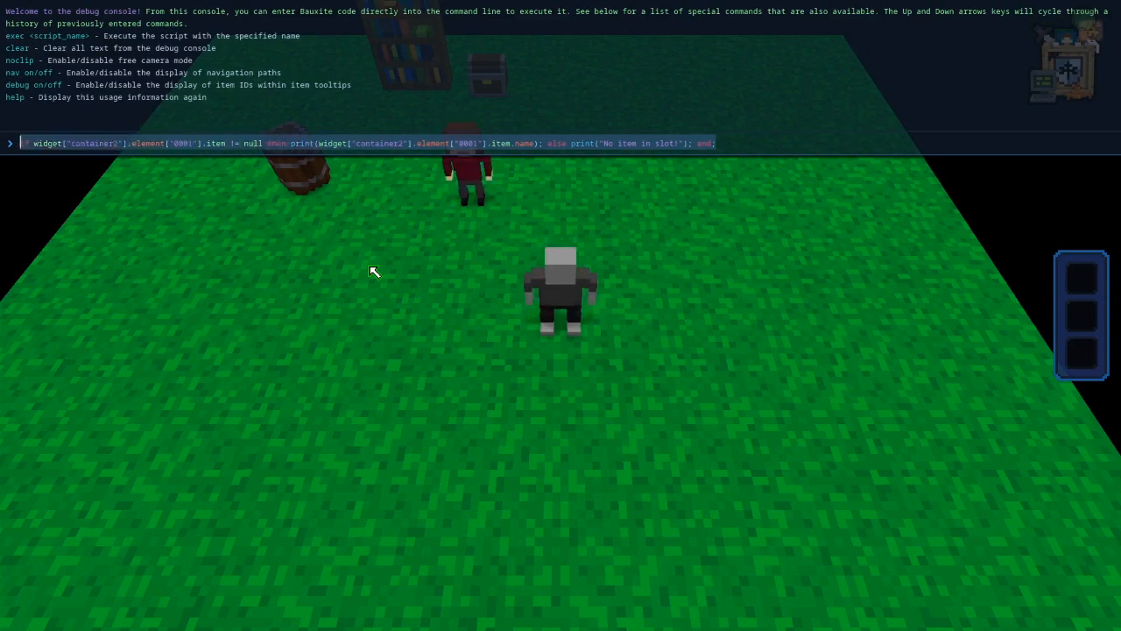
key("Right")
key("Right")
key("Right")
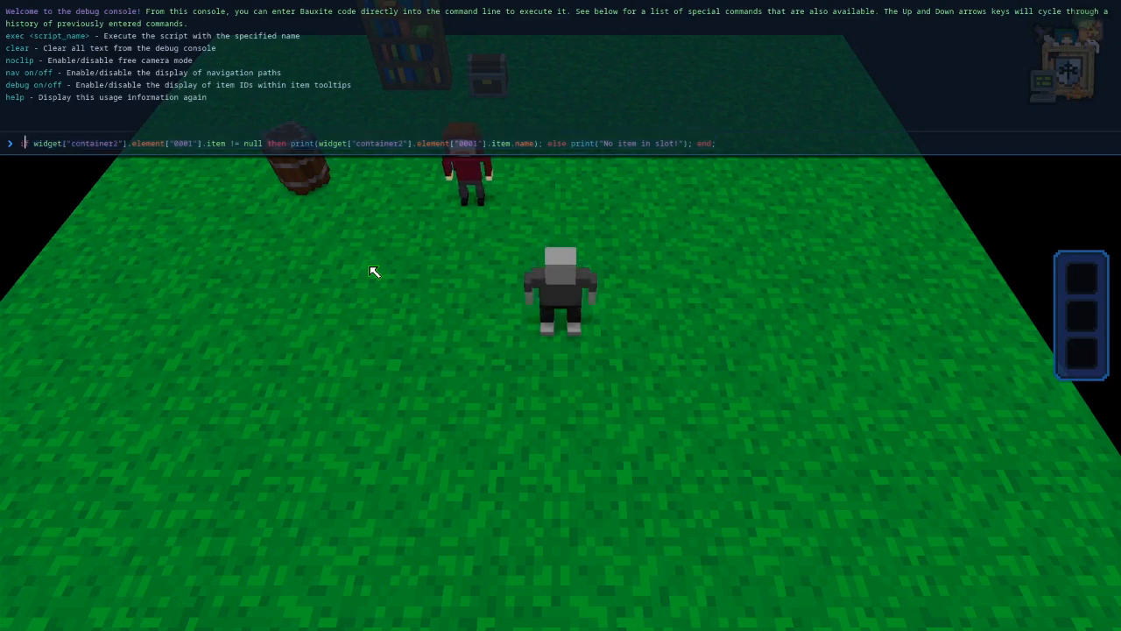
key("Return")
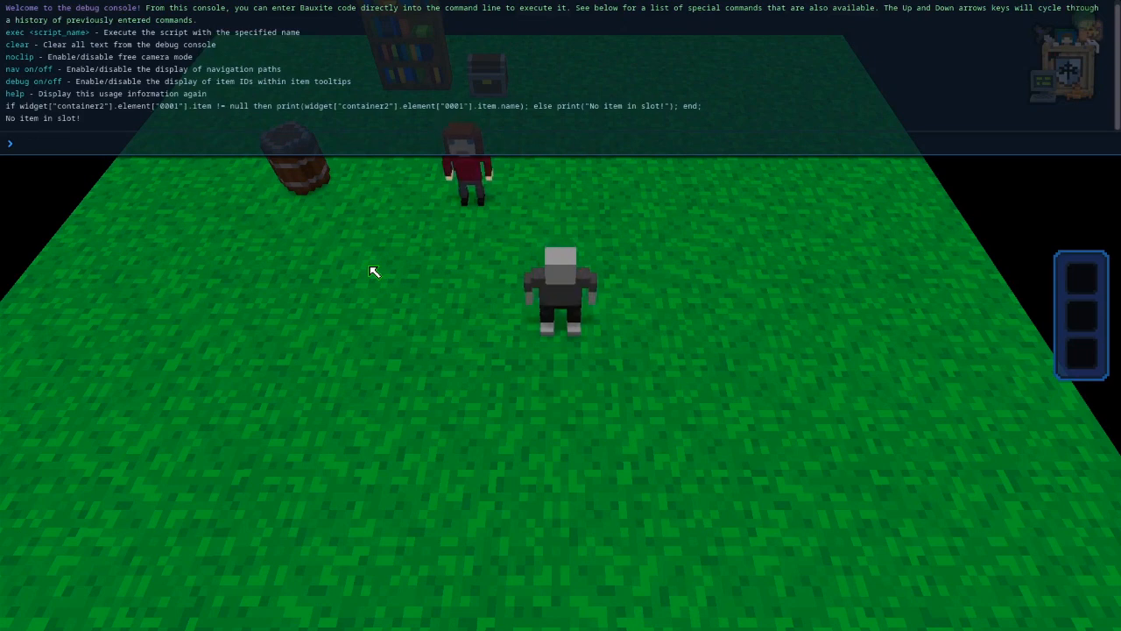
- Run show_widget("container2") to inspect the widget before any container is opened, and close the console and widget
type("show_widget(\"\")container2")
key("Return")
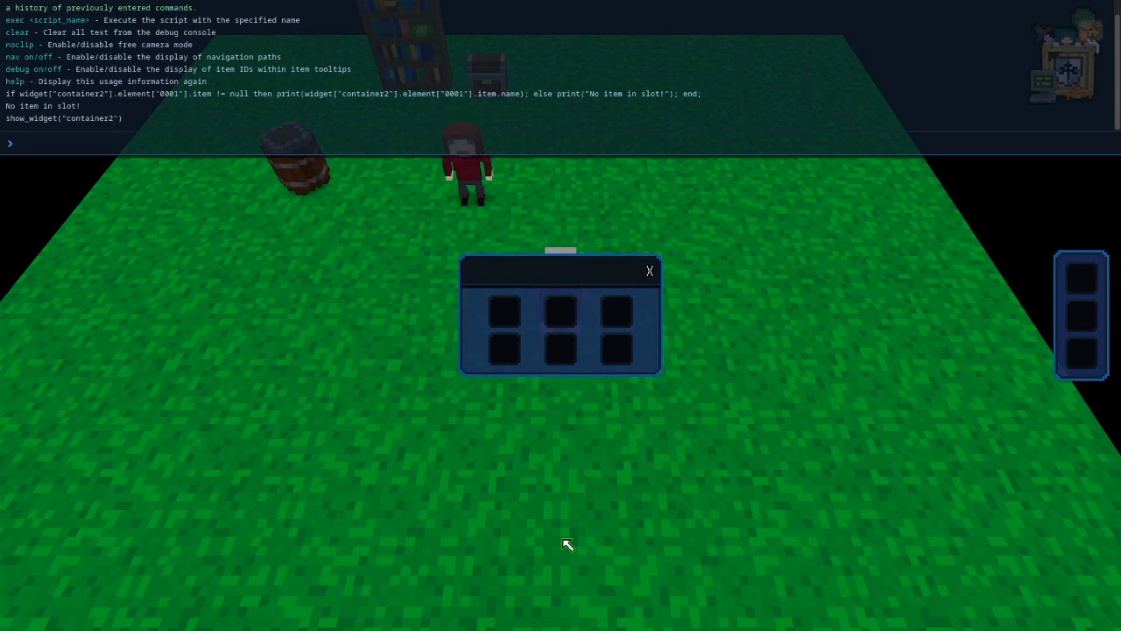
key("grave")
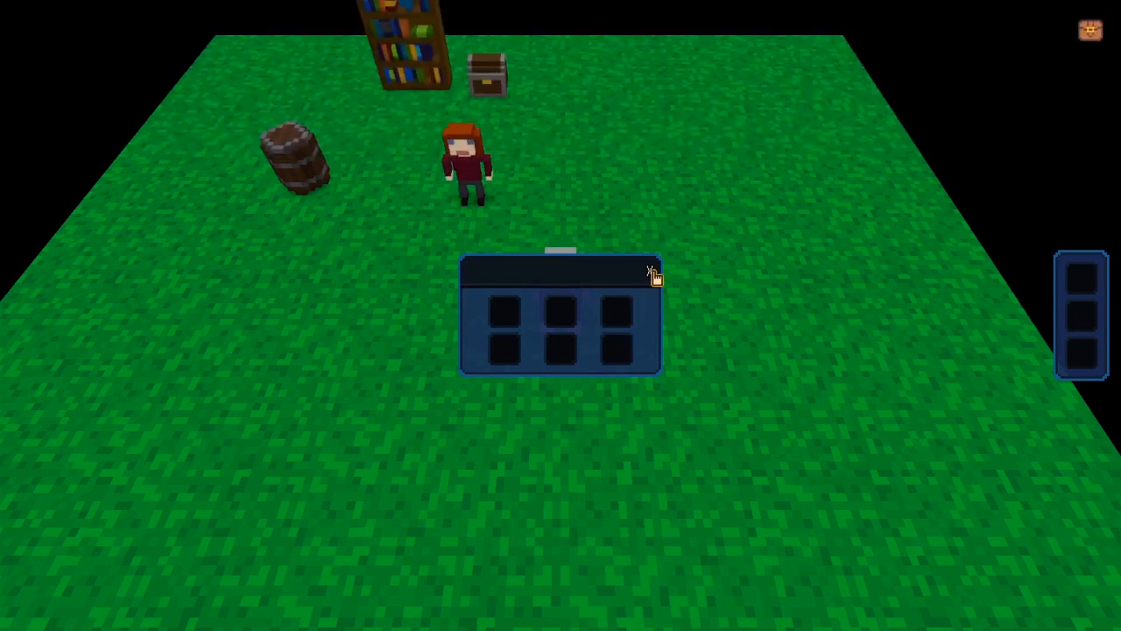
left_click(655, 275)
- Move the player nearer the barrel and run enable_container("barrel_1") in the debug console
left_click(412, 334)
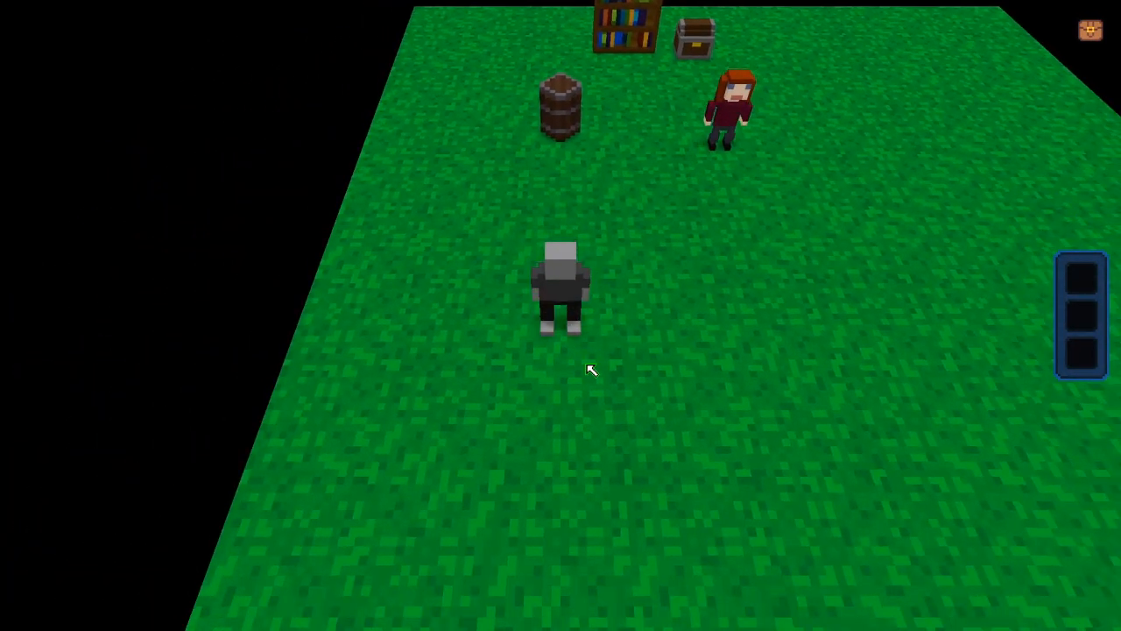
key("grave")
type("enable_container()")
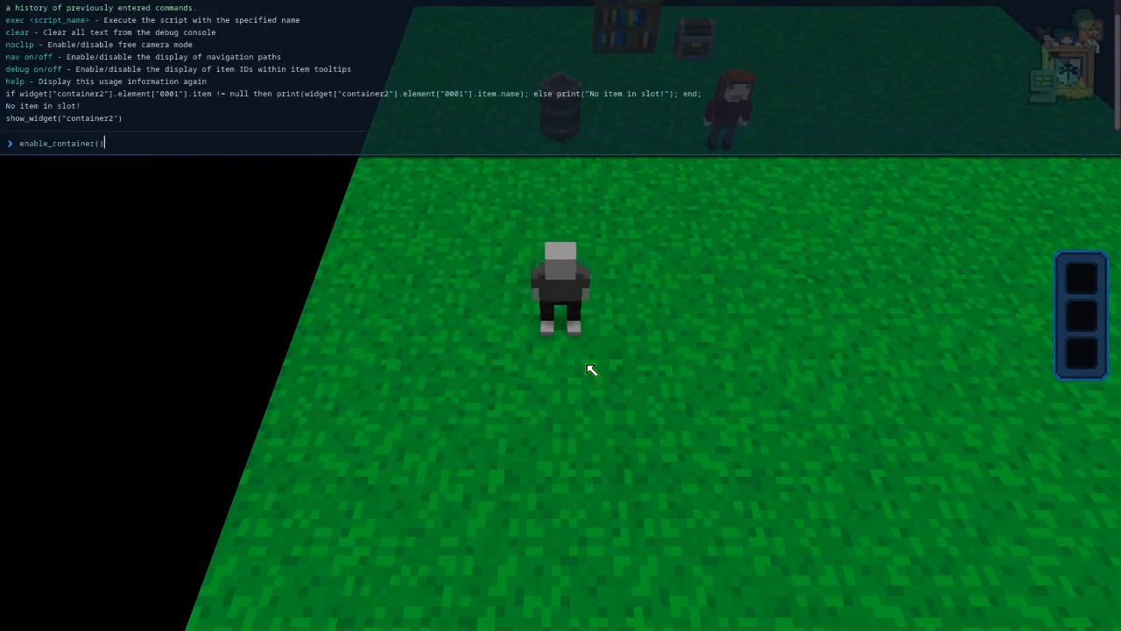
key("Left")
type("\"\"barrel_1")
key("Return")
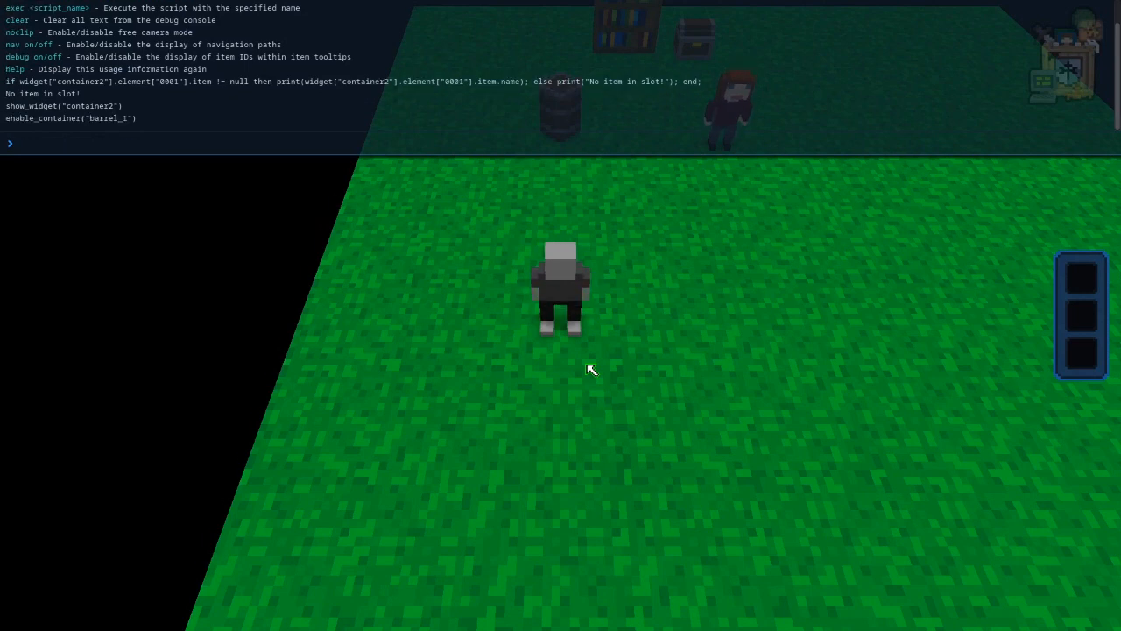
key("grave")
- Open and close the barrel, and rerun the element "0001" item check from the console's command history
left_click(552, 124)
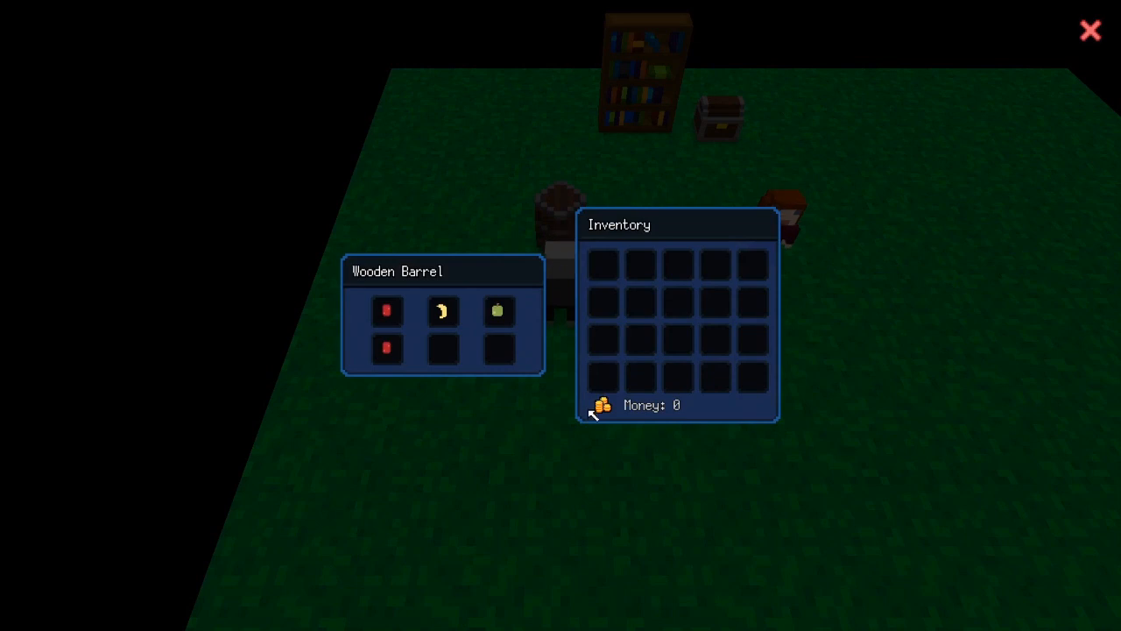
key("Escape")
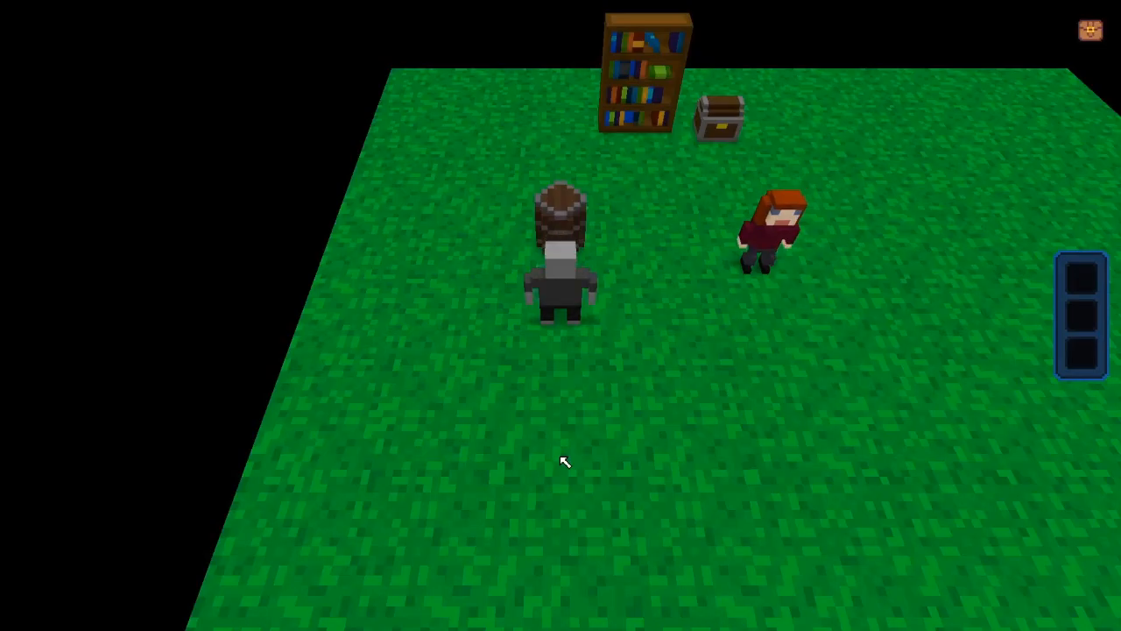
key("grave")
key("Up")
key("Up")
key("Up")
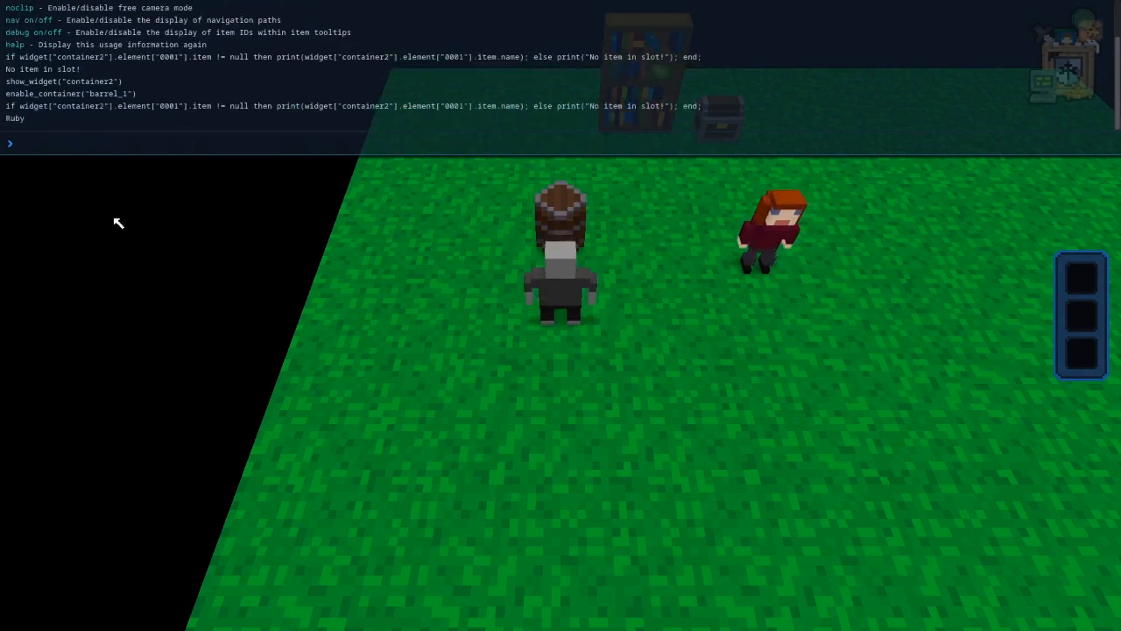
- Rerun show_widget("container2") from the command history to compare the widget's slots with the item check, and close it
key("Up")
key("Up")
key("Up")
key("Return")
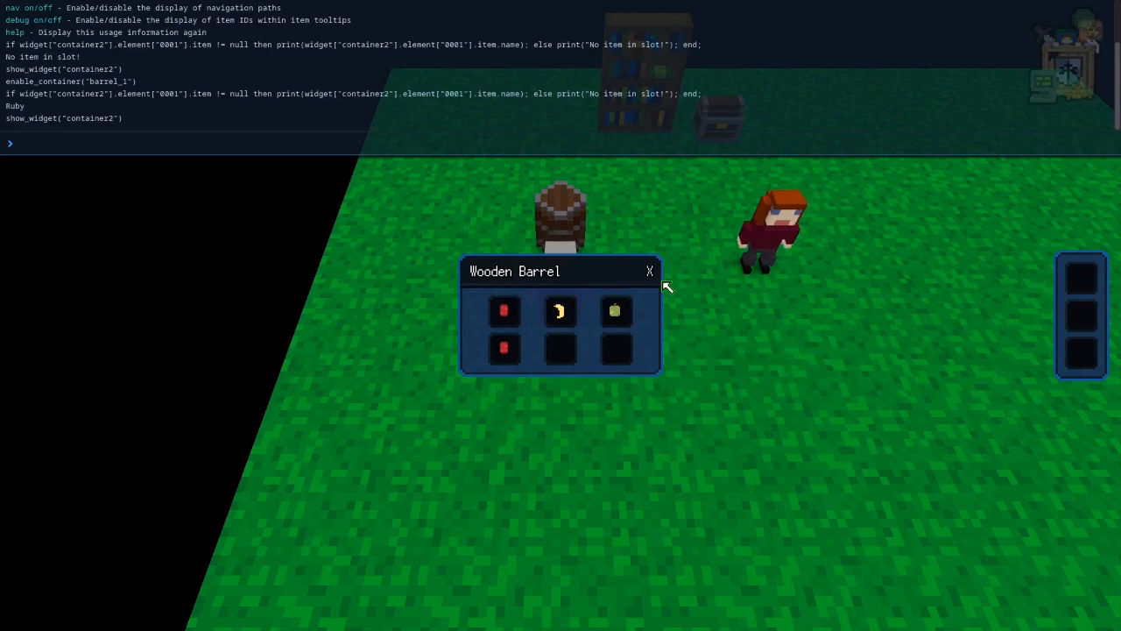
key("grave")
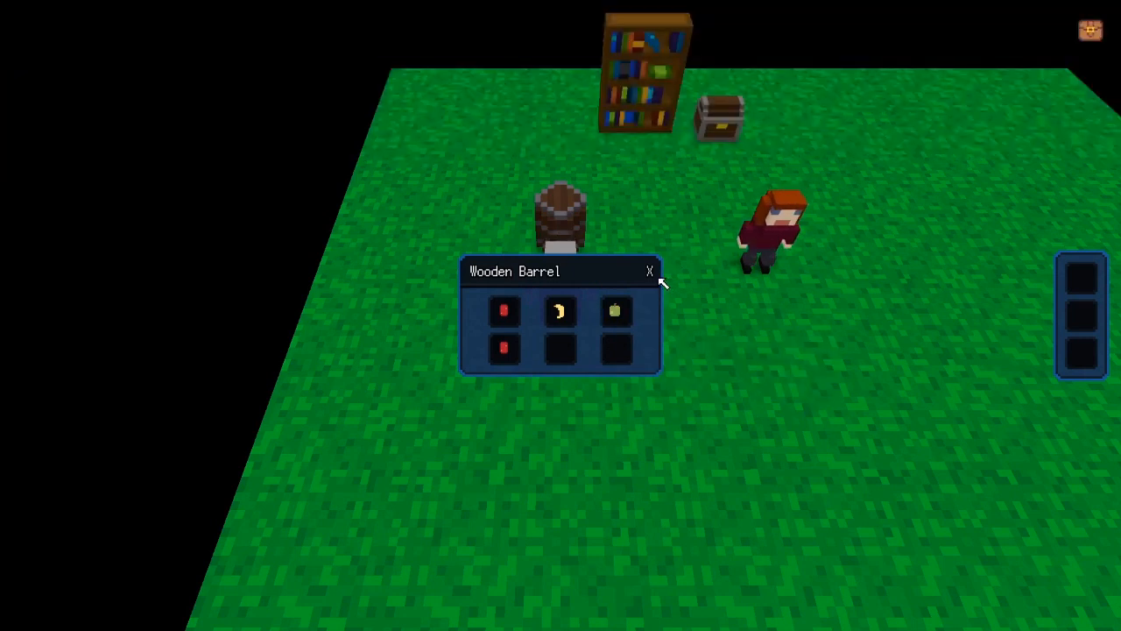
left_click(650, 274)
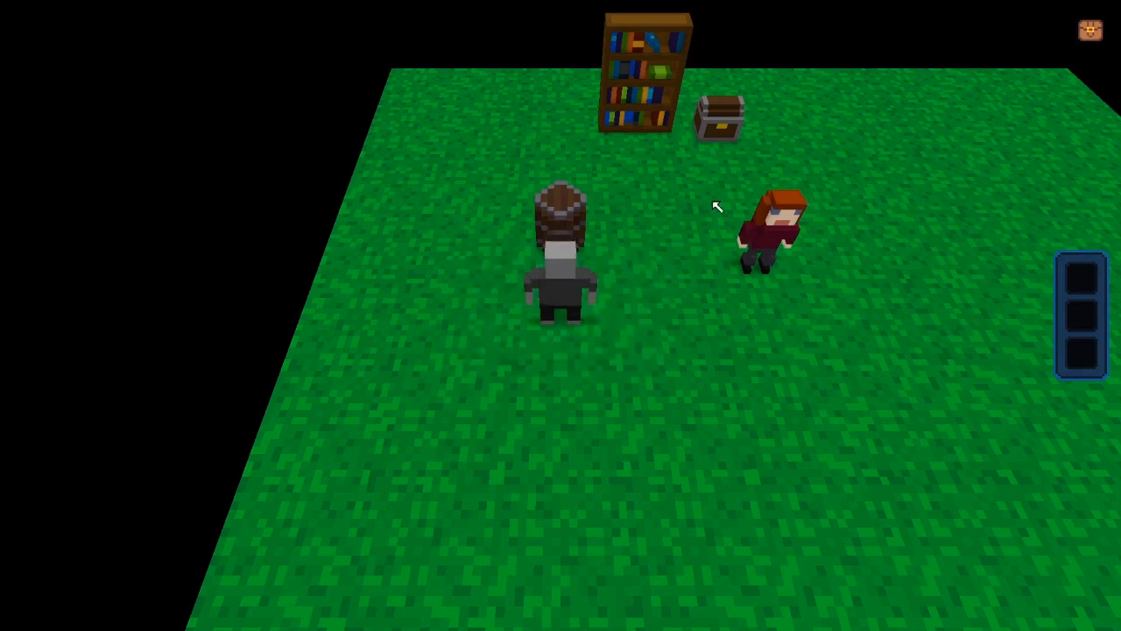
- Walk the player from the barrel to the treasure chest, then open and close the chest
key("d")
key("w")
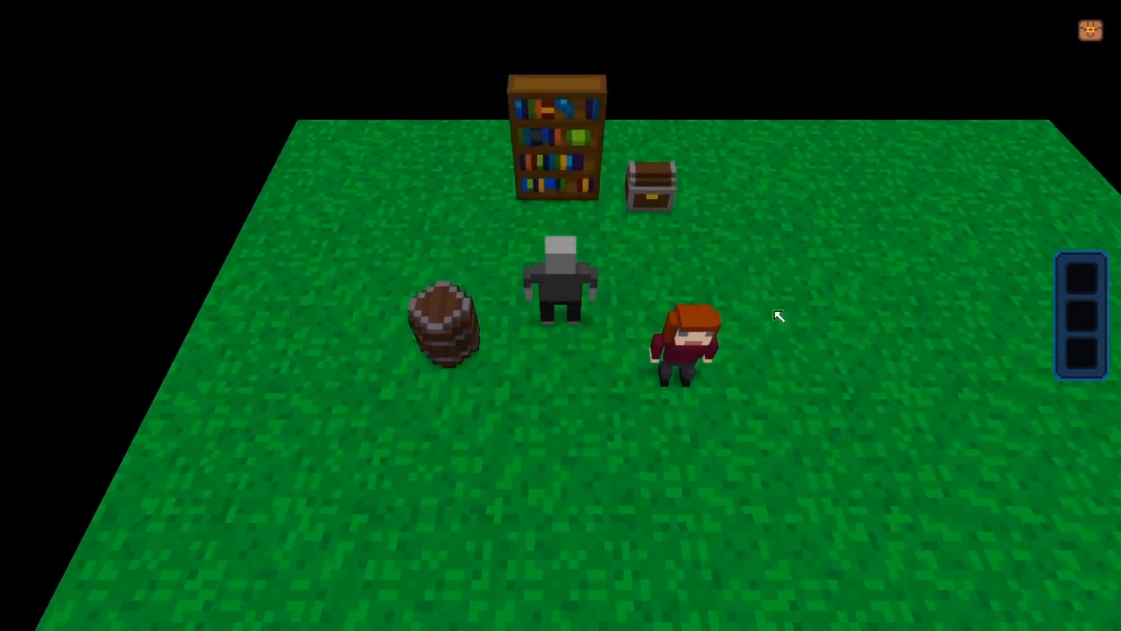
key("d")
key("w")
key("e")
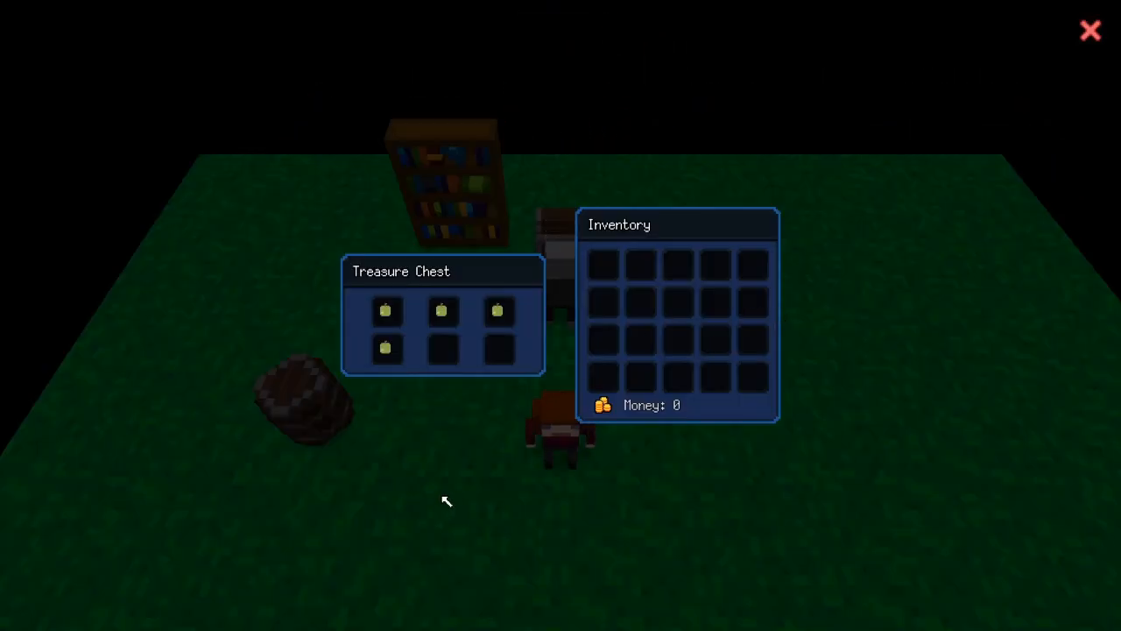
key("Escape")
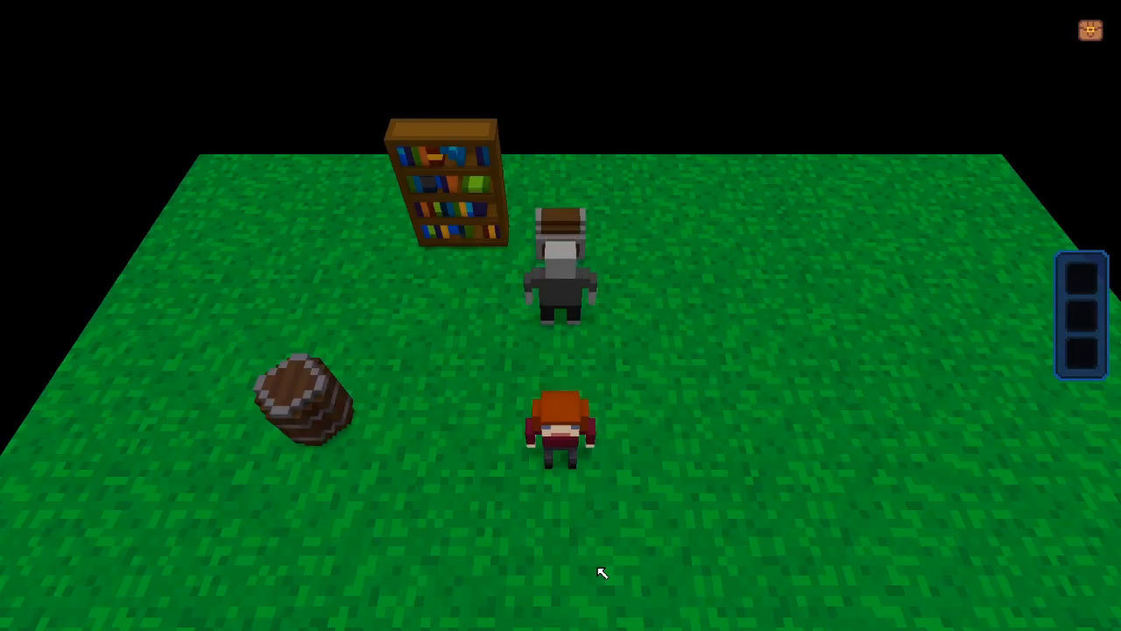
- Rerun the container2 element "0001" item check from the debug console's command history
key("grave")
key("Up")
key("Up")
key("Up")
key("Down")
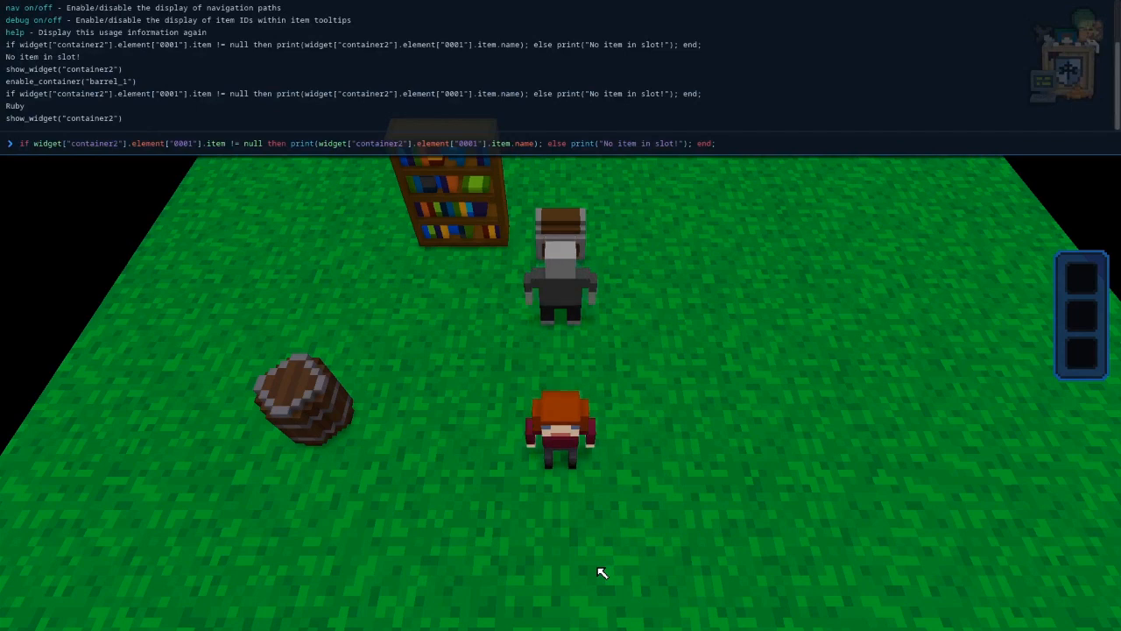
key("Return")
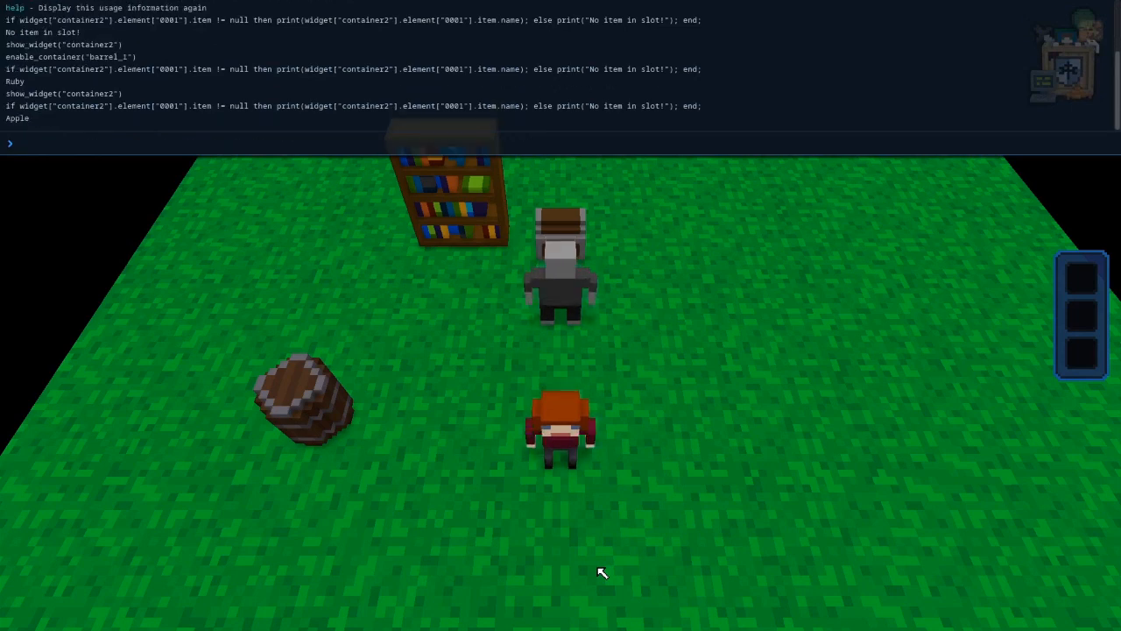
- Rerun show_widget("container2") from the command history to compare the widget's slots with the chest's contents
key("Up")
key("Up")
key("Return")
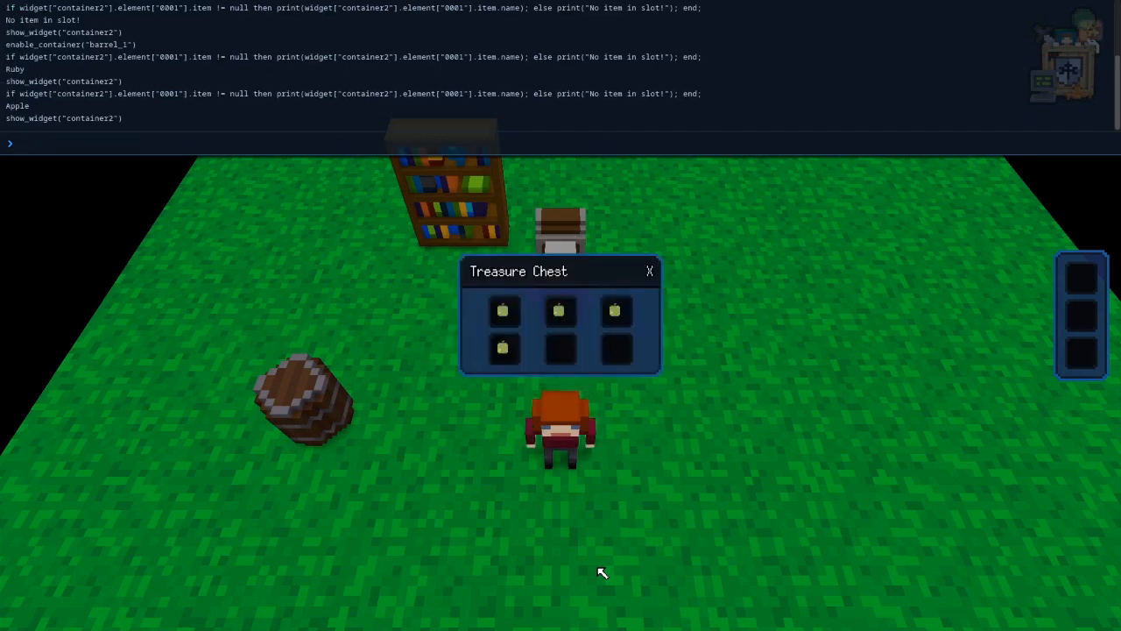